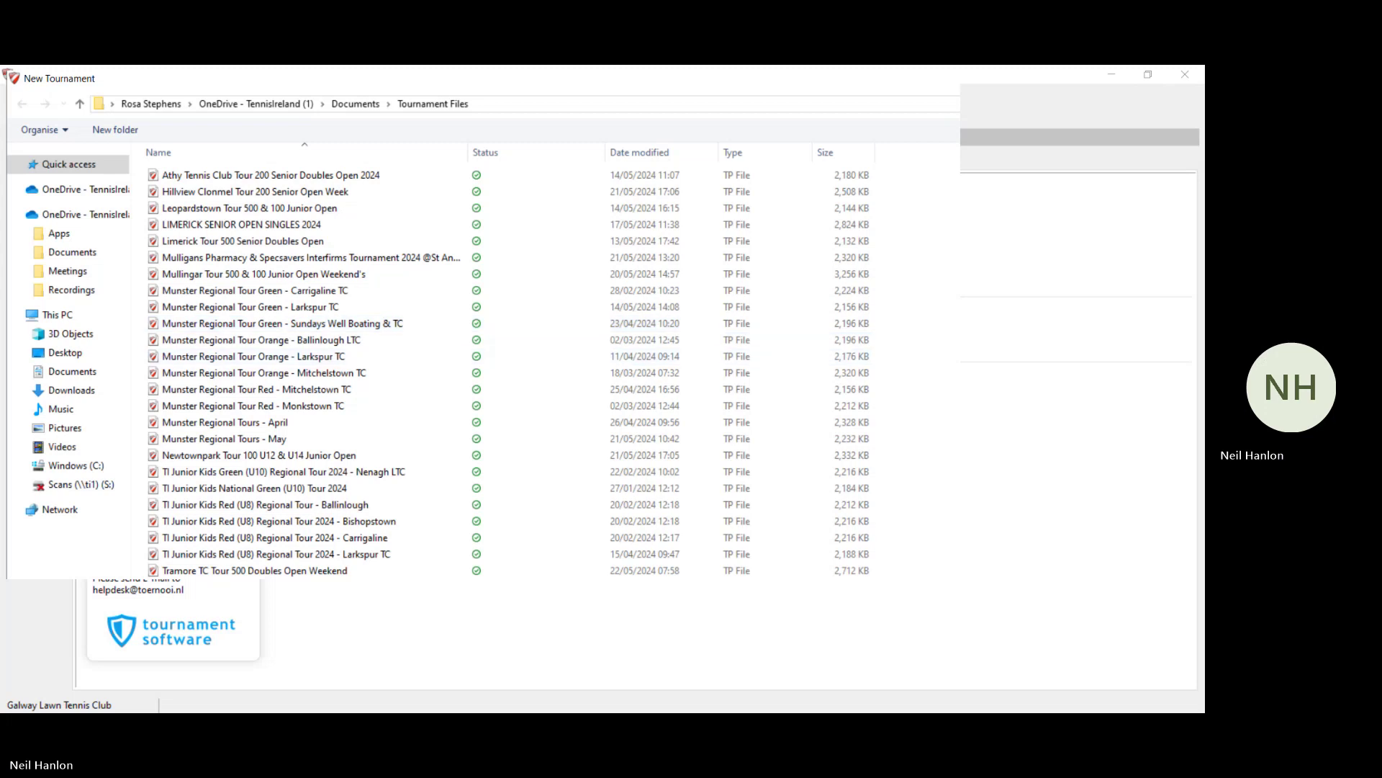
# Step: Cancel the new-tournament file picker and confirm, opening Tennis Ireland Demo Event's properties
pyautogui.click(1083, 694)
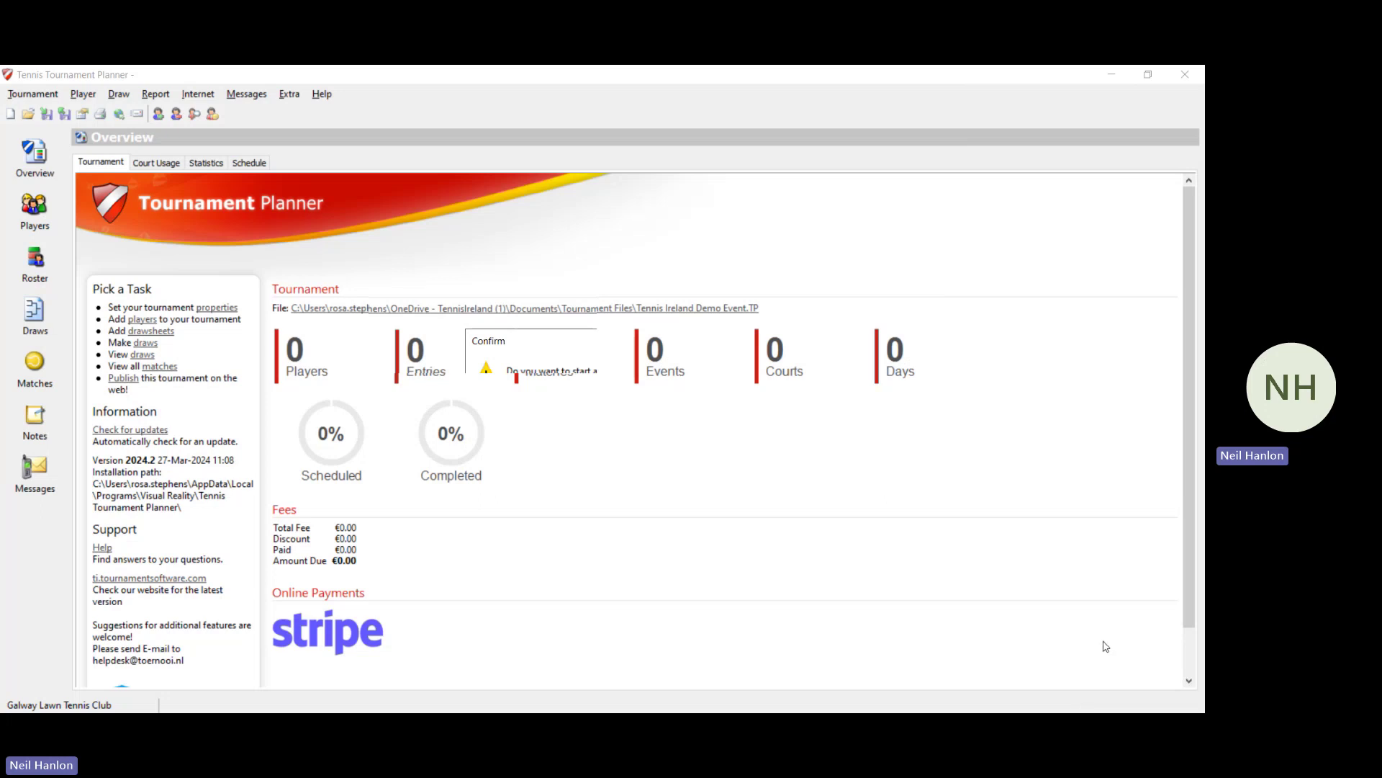
pyautogui.click(715, 429)
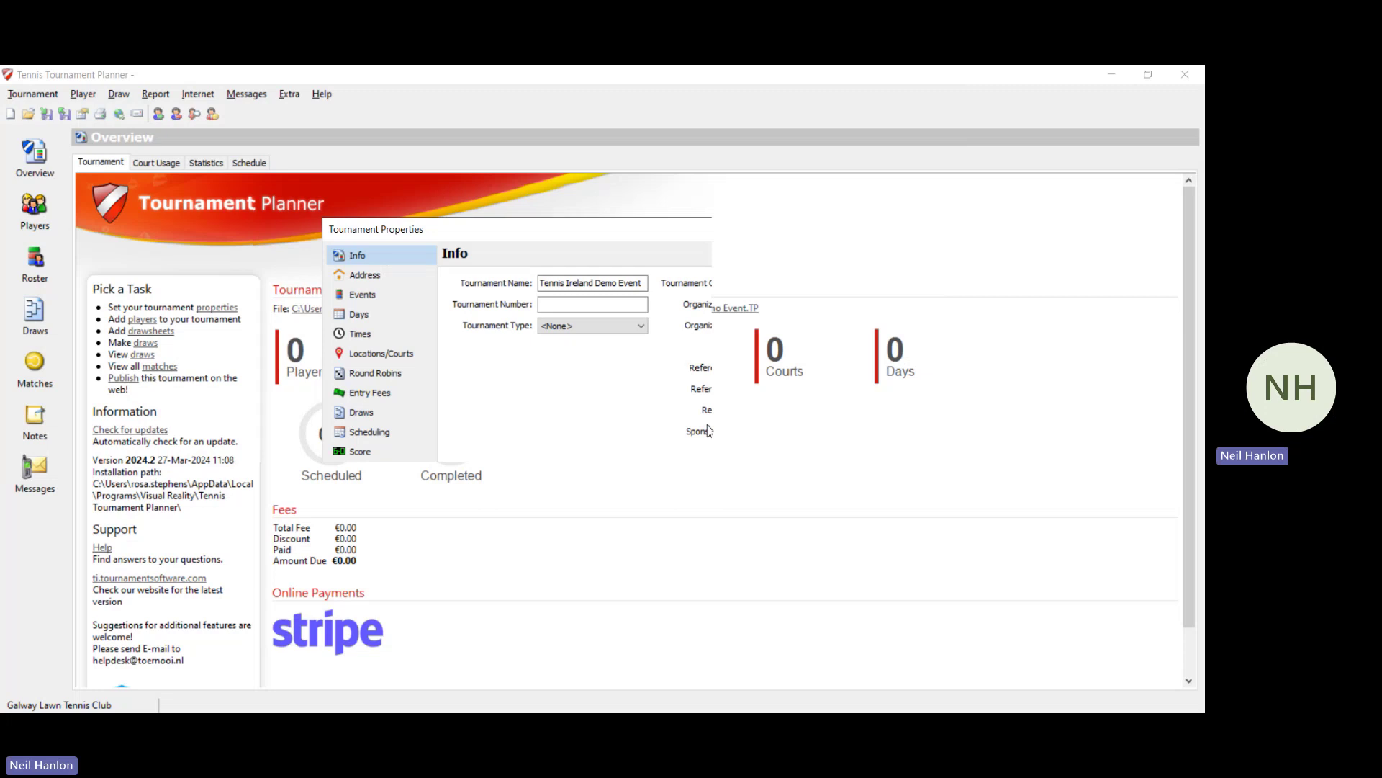
# Step: Select the Address section in the Tournament Properties list
pyautogui.click(816, 285)
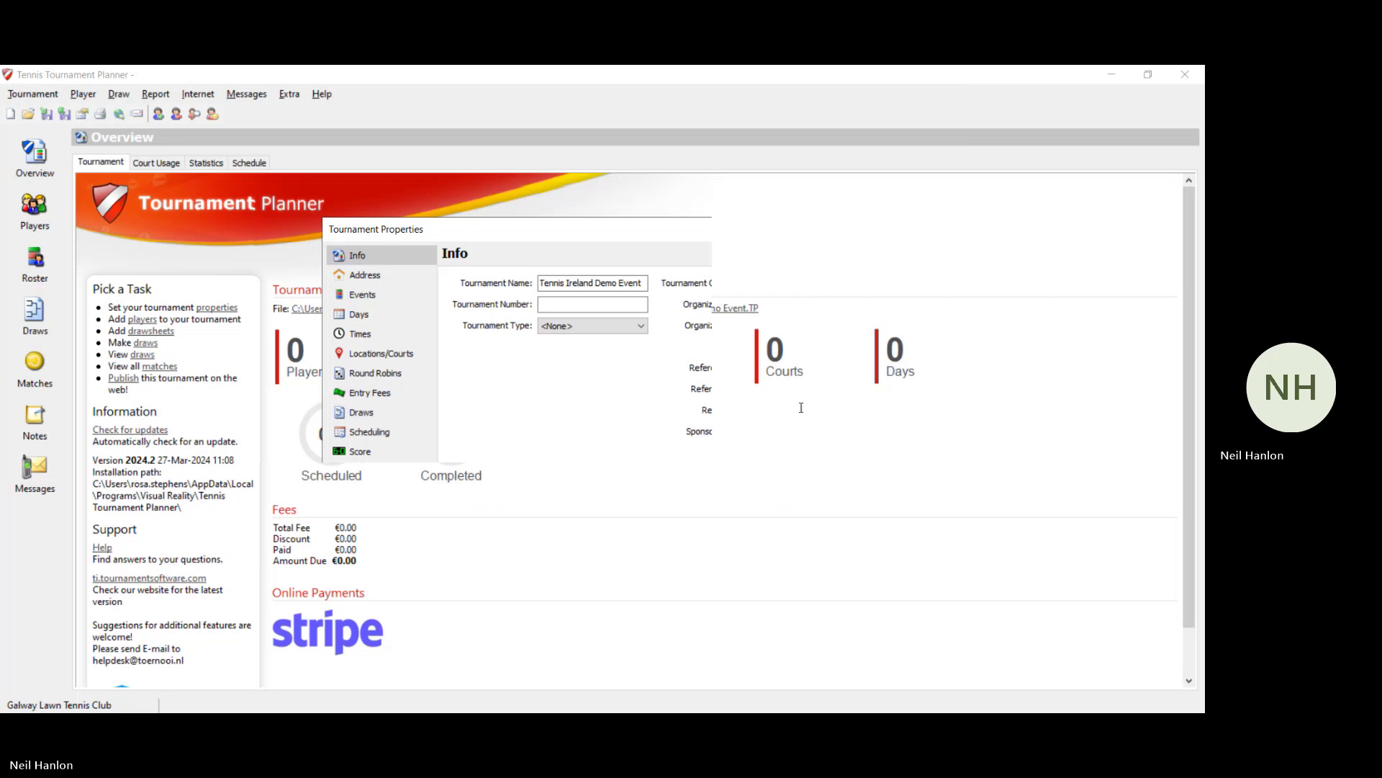
# Step: Enter venue St Anne's Waterford TC with its street address, postal code and city Waterford
pyautogui.click(369, 276)
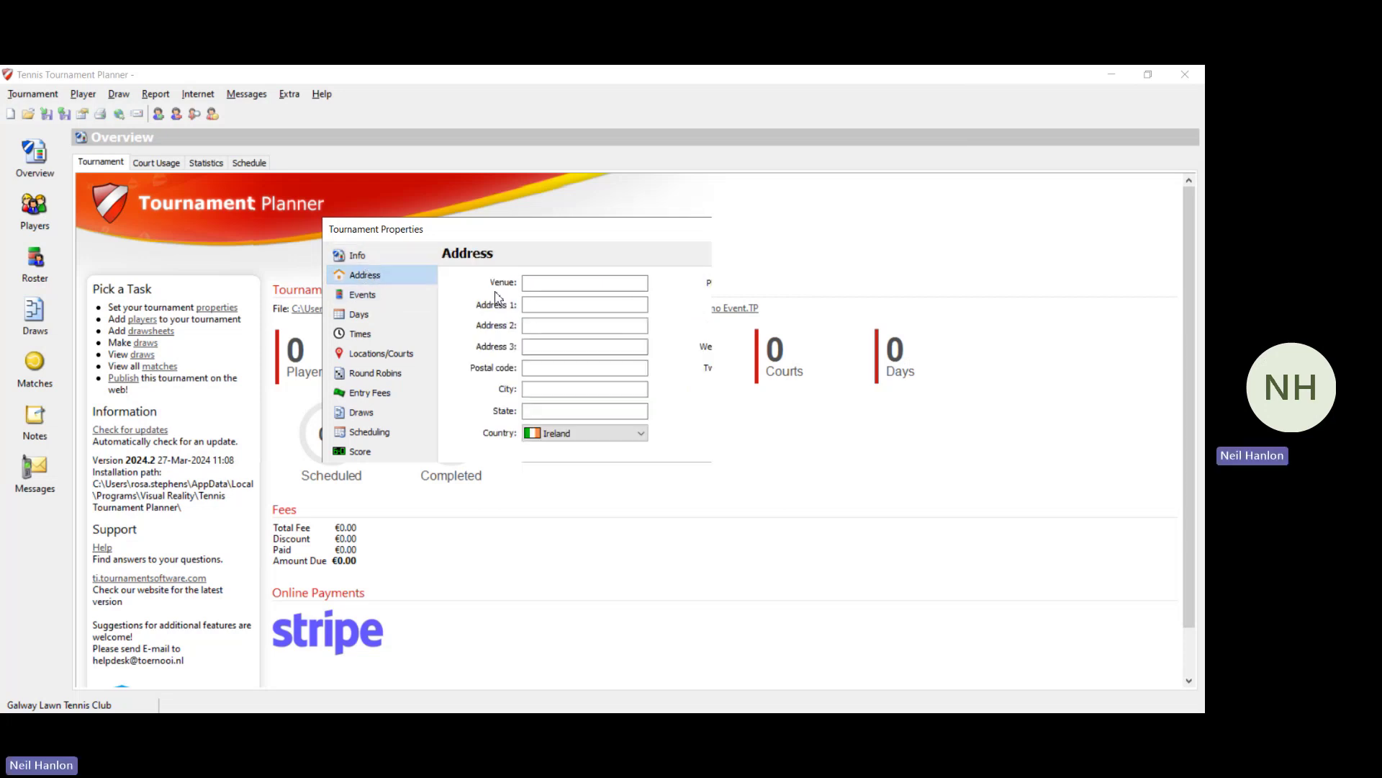
pyautogui.click(566, 285)
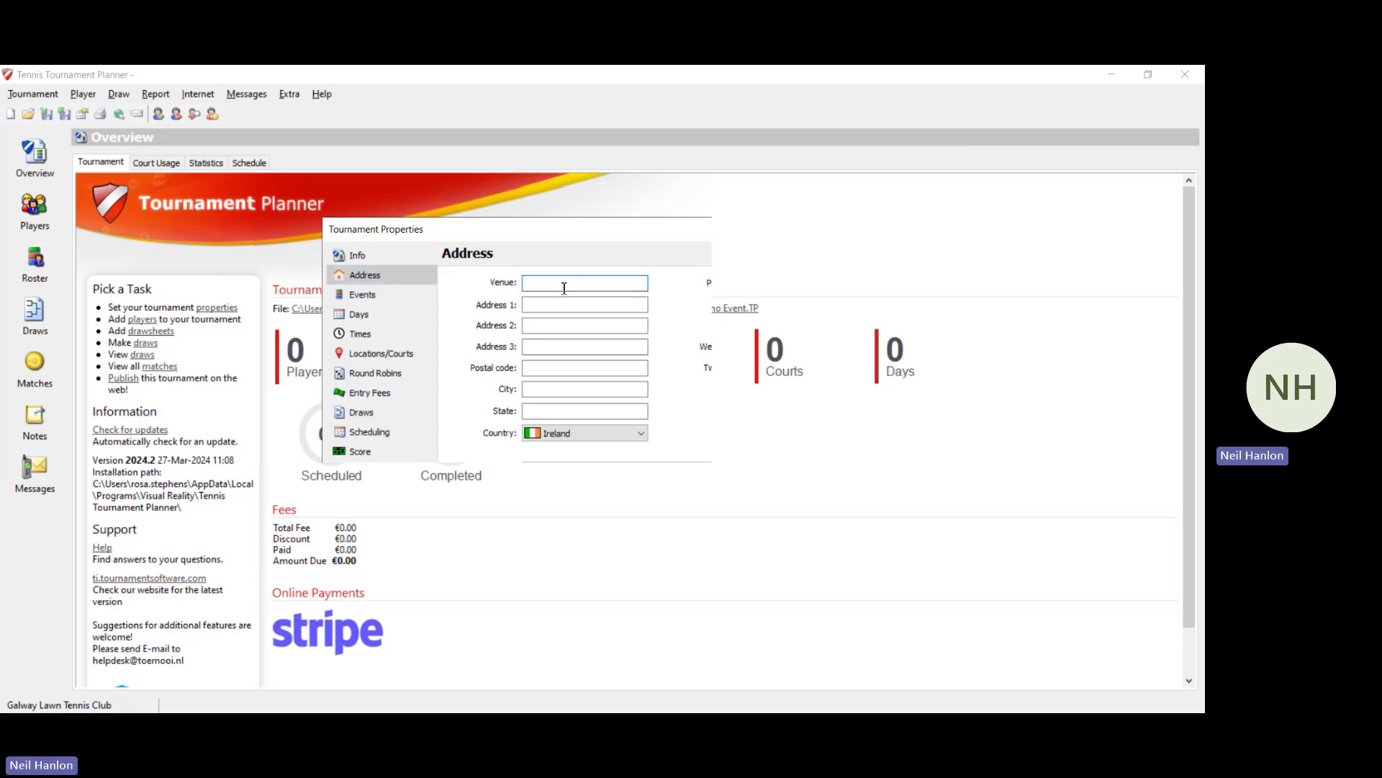
pyautogui.write('St A')
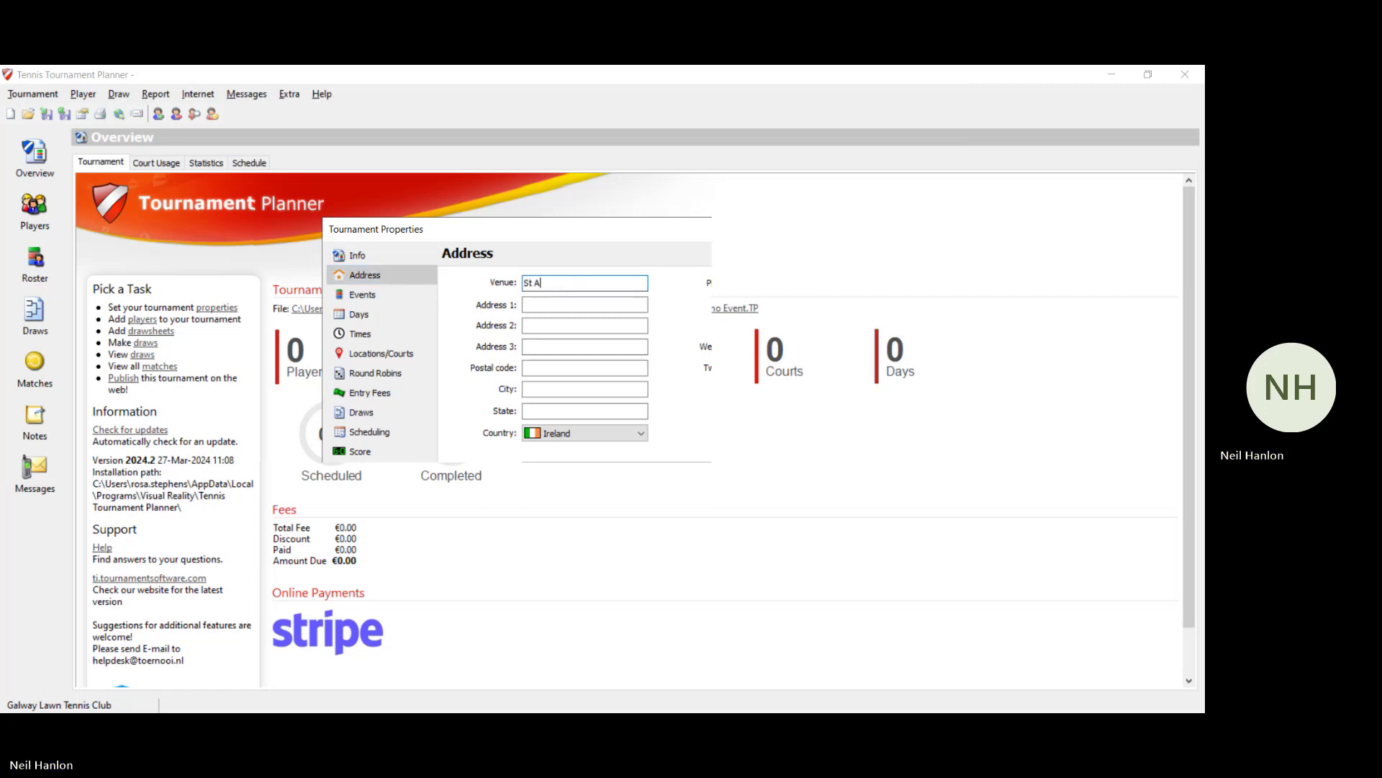
pyautogui.write("nne's Waterford TC")
pyautogui.click(554, 304)
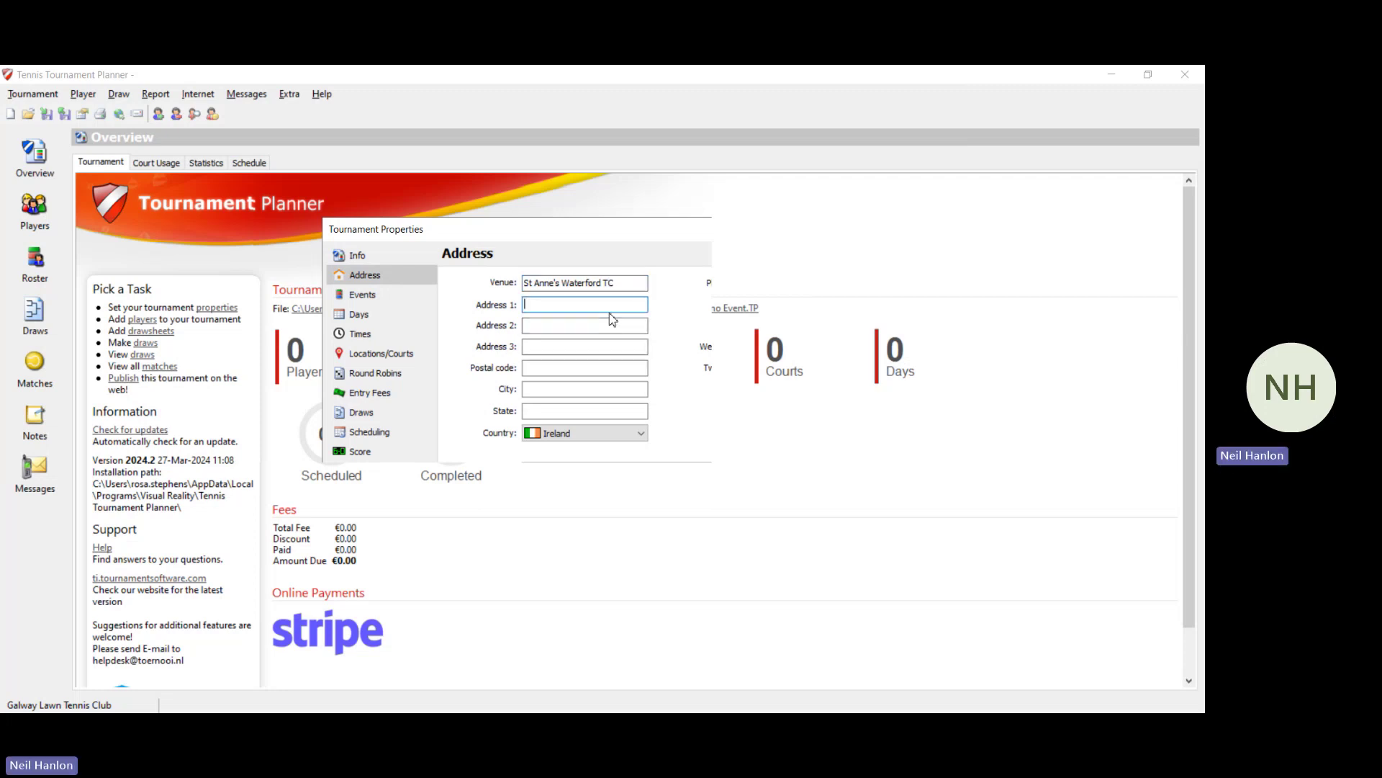
pyautogui.write('John')
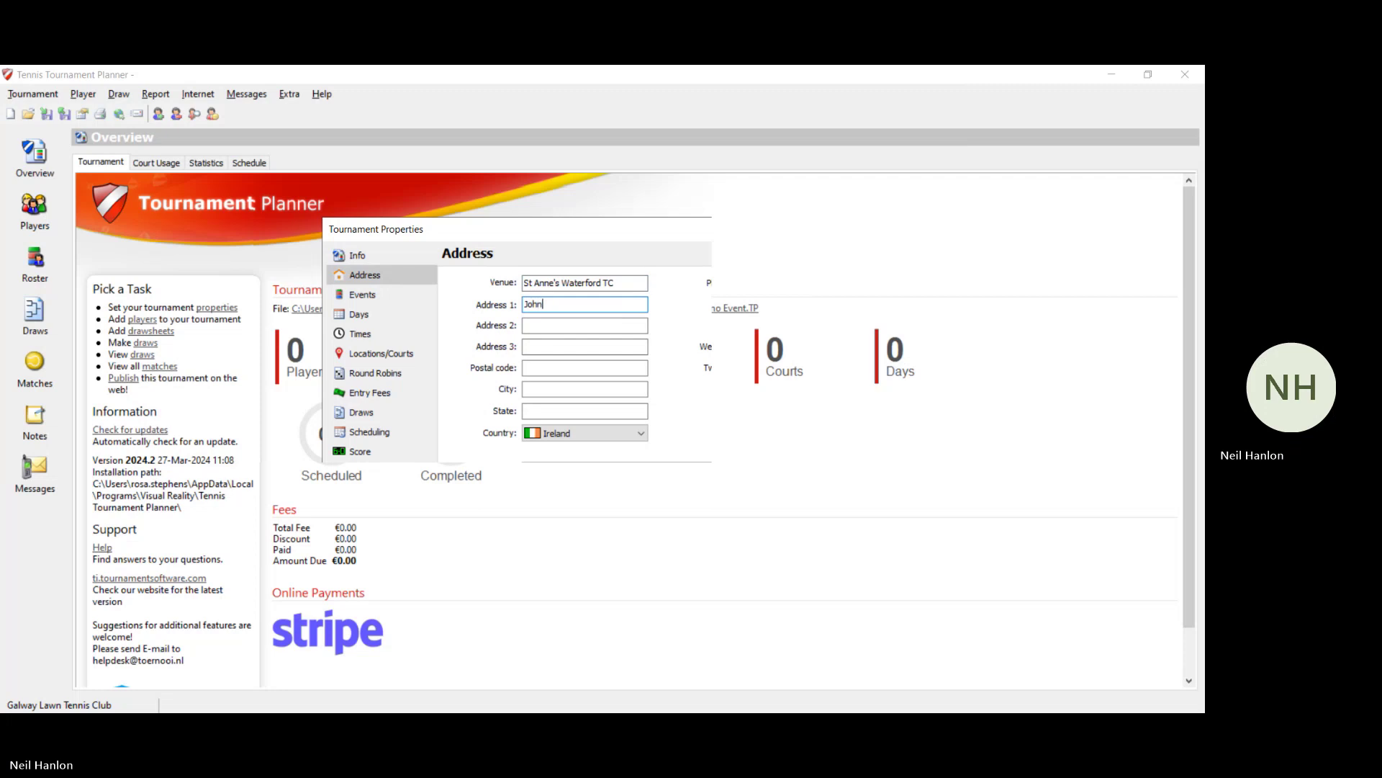
pyautogui.write("'s Hill")
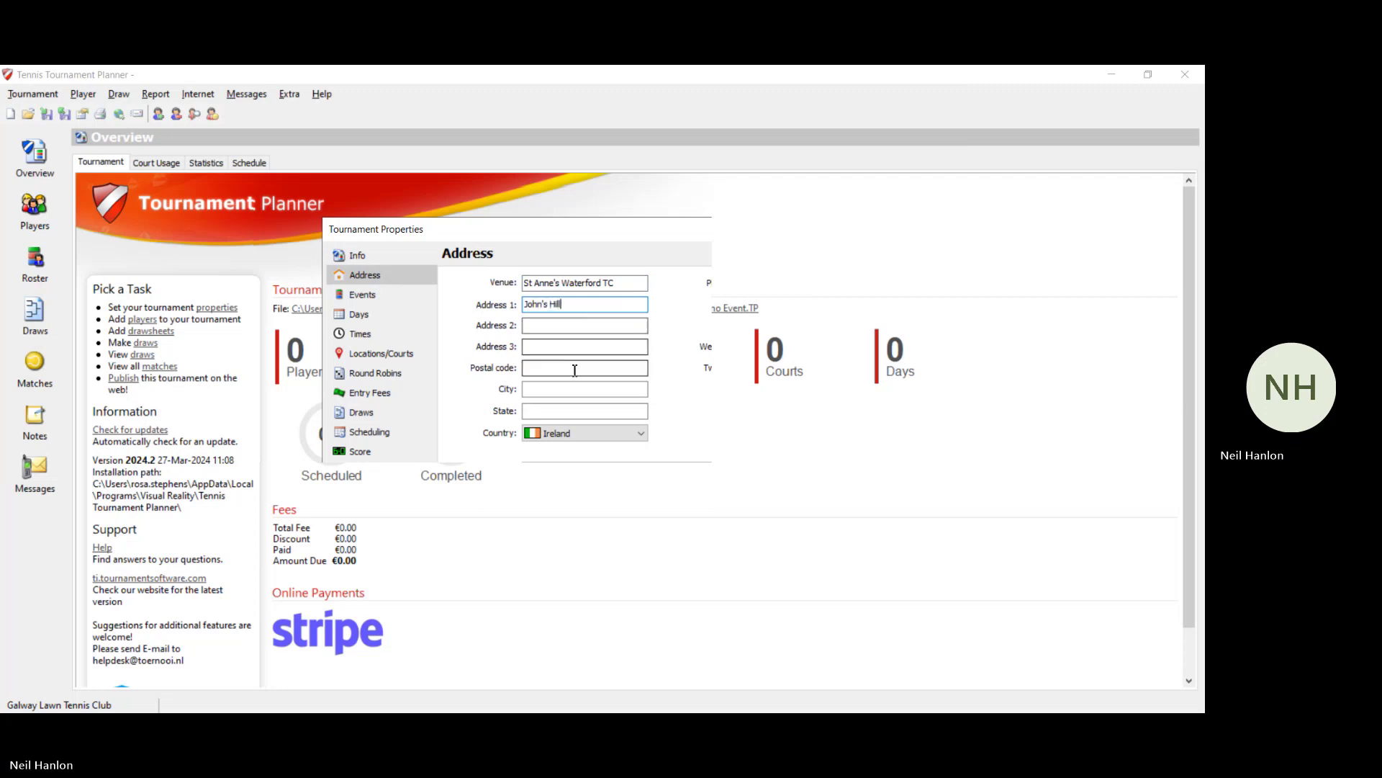
pyautogui.click(576, 372)
pyautogui.write('X')
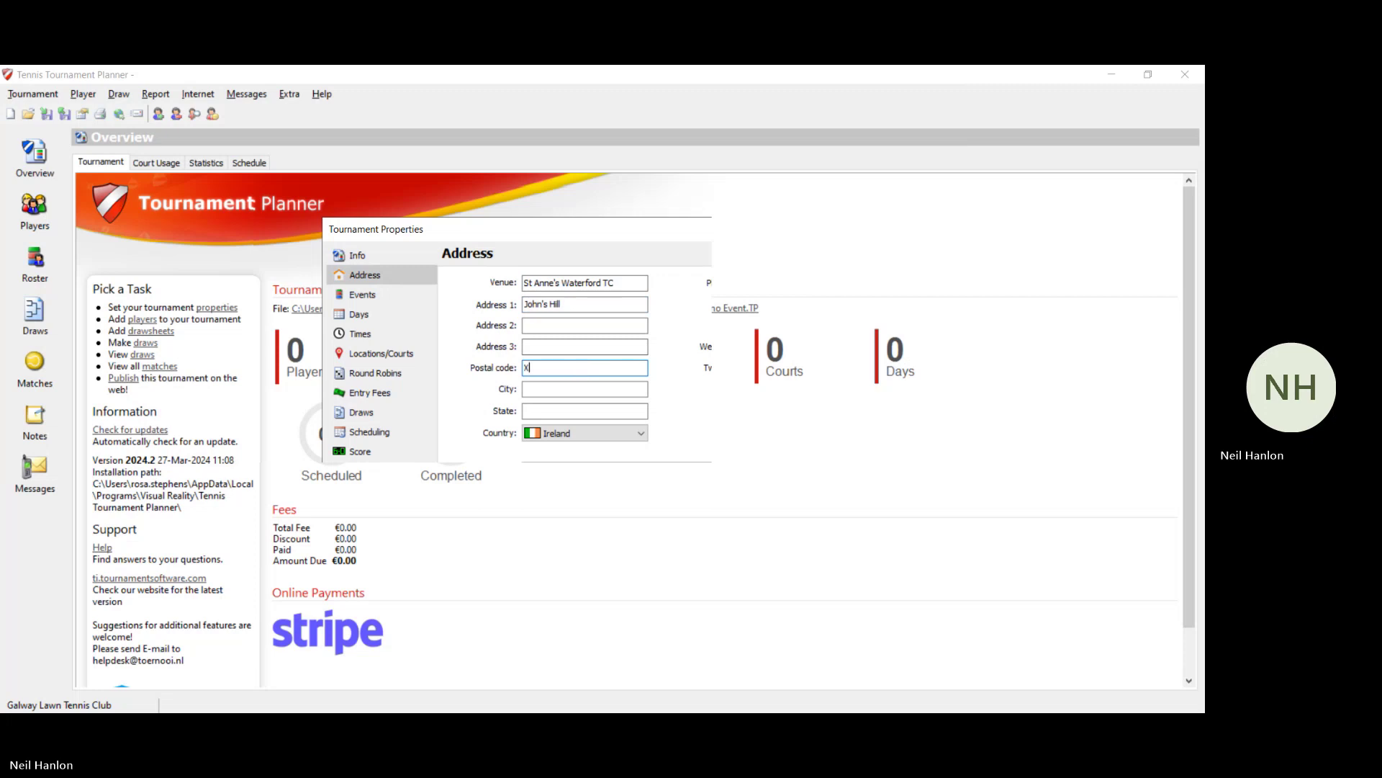
pyautogui.write('91X0K4')
pyautogui.click(543, 389)
pyautogui.write('Waterf')
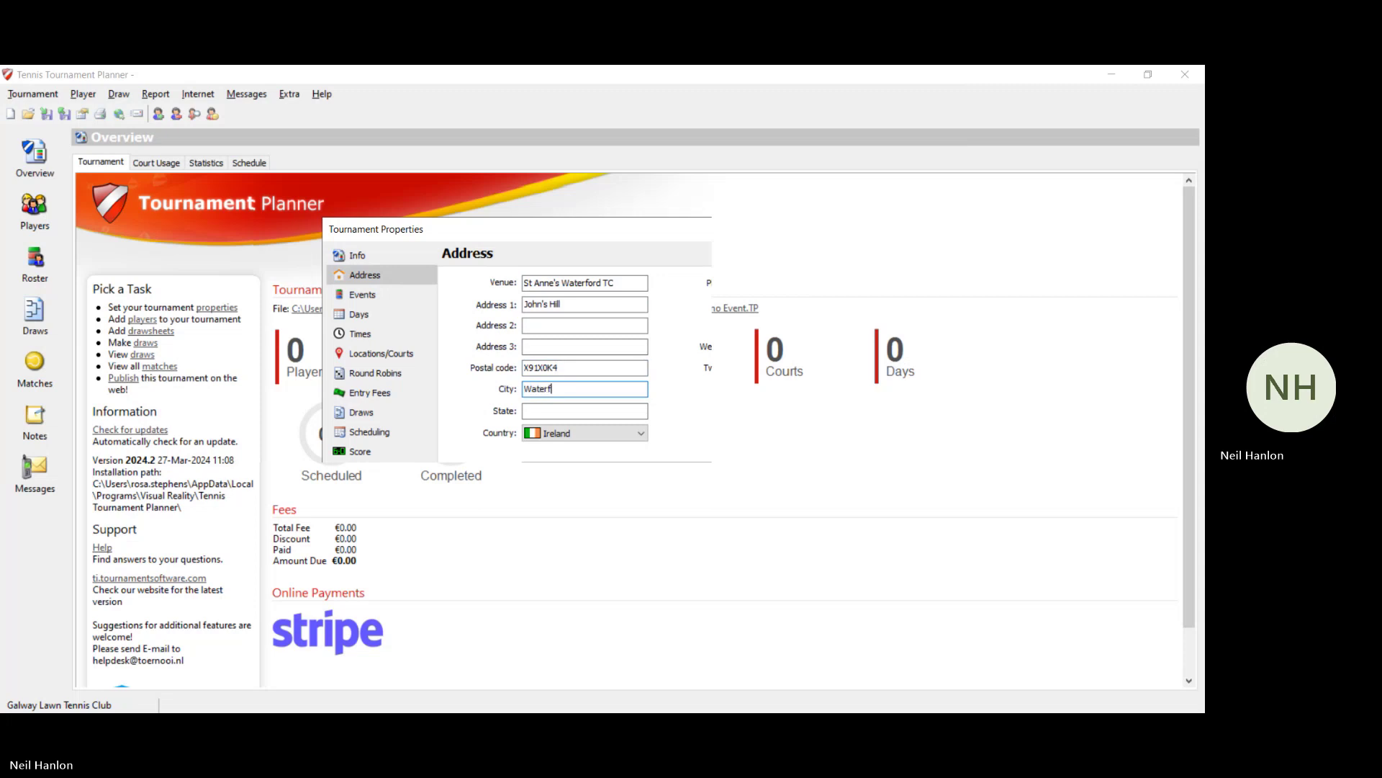
pyautogui.write('ord')
pyautogui.click(797, 282)
# Step: Tick events MS 1, WS 2, XD 3, XD 5 and XD 6 and confirm the list
pyautogui.click(389, 300)
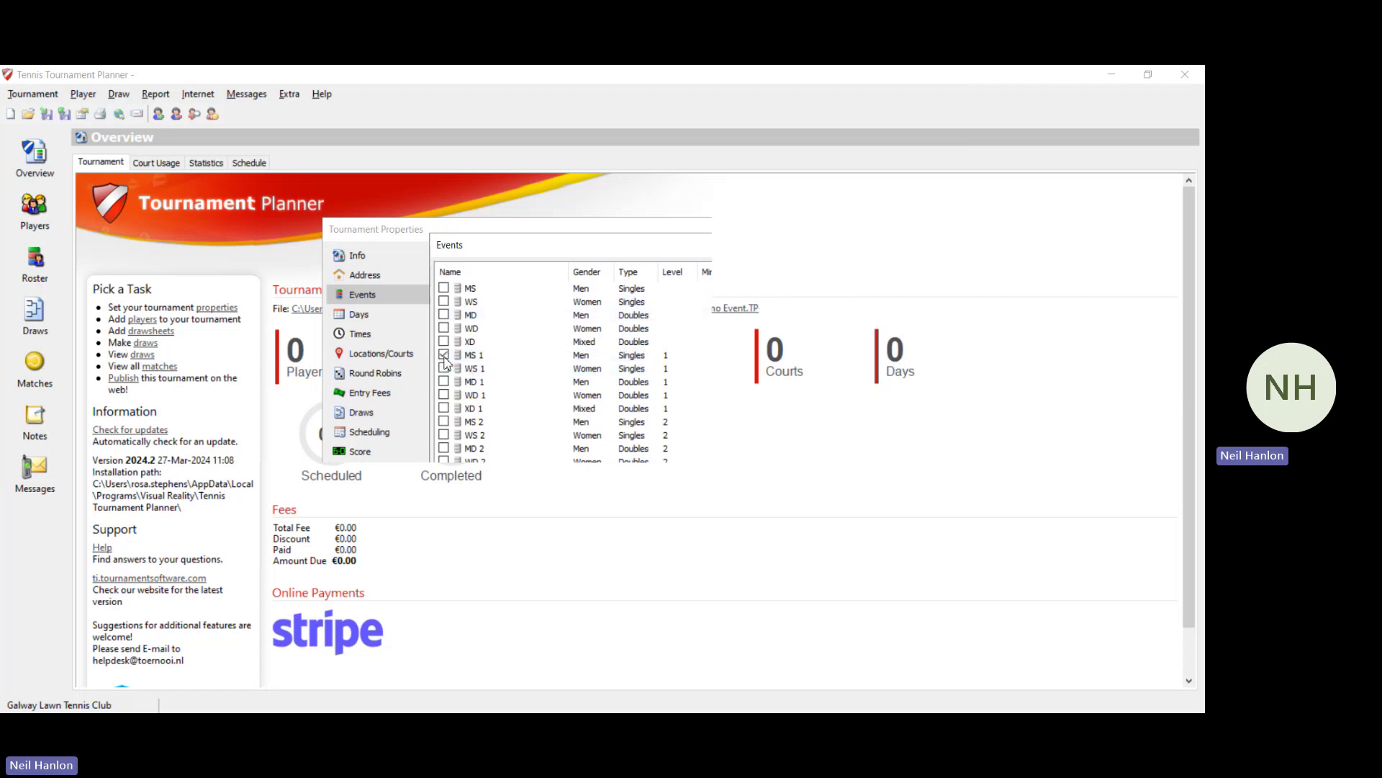
pyautogui.scroll(-1, 468, 396)
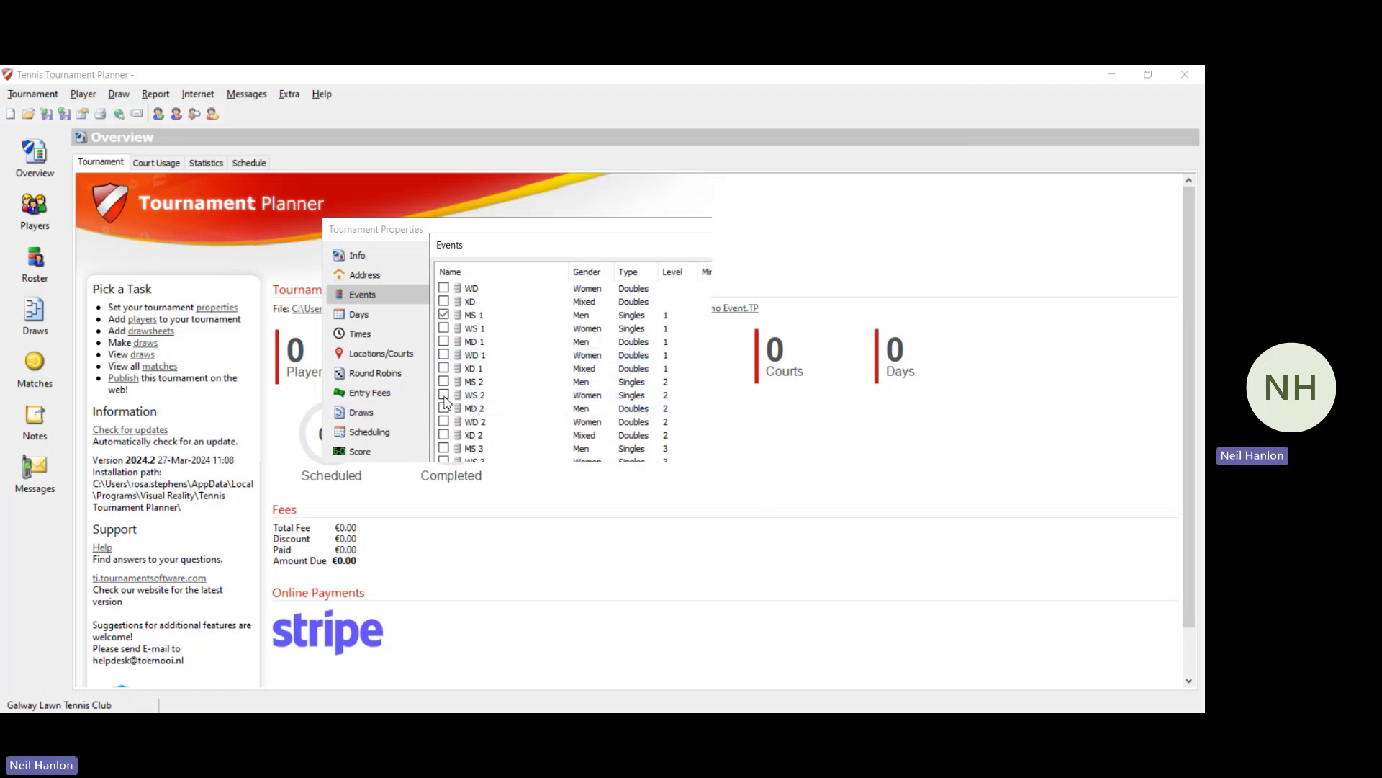
pyautogui.scroll(-1, 446, 403)
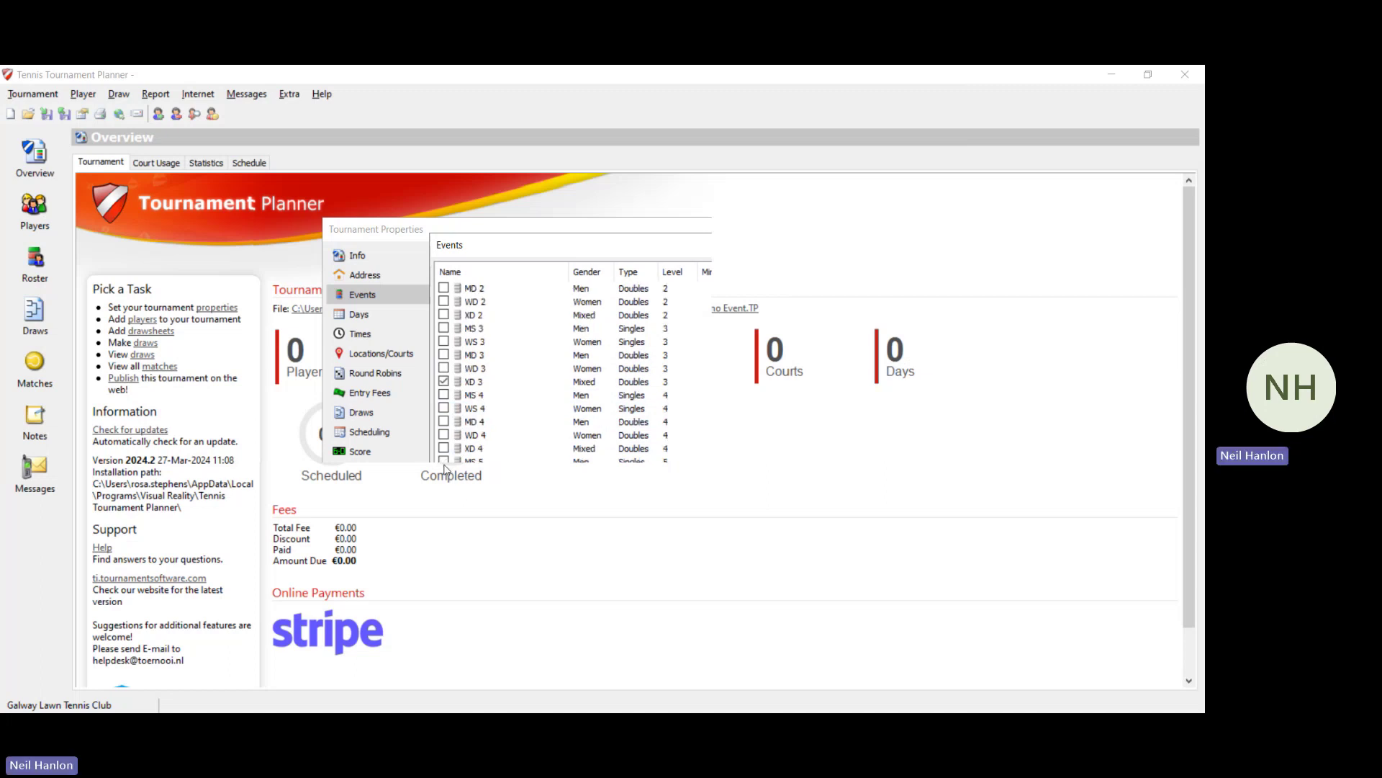
pyautogui.scroll(-4, 447, 461)
pyautogui.click(443, 460)
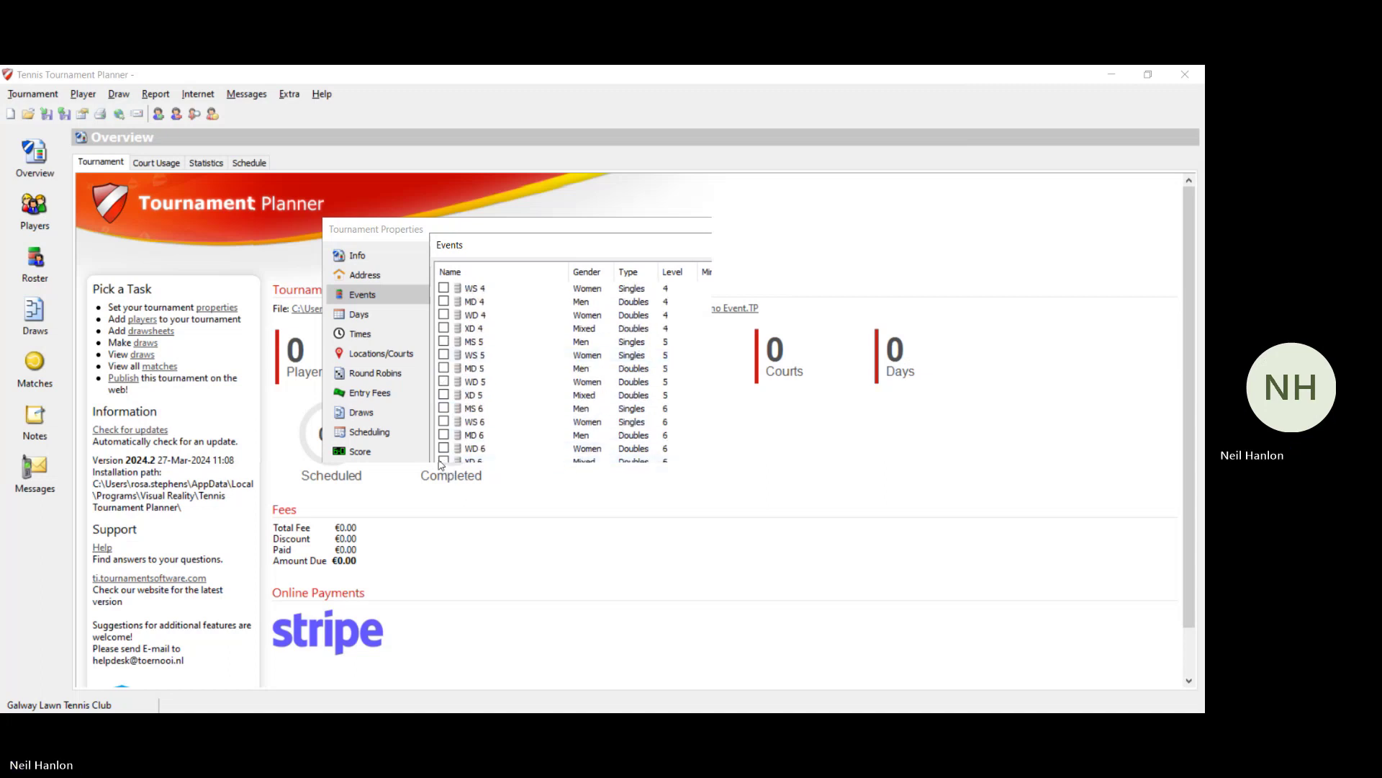
pyautogui.click(442, 395)
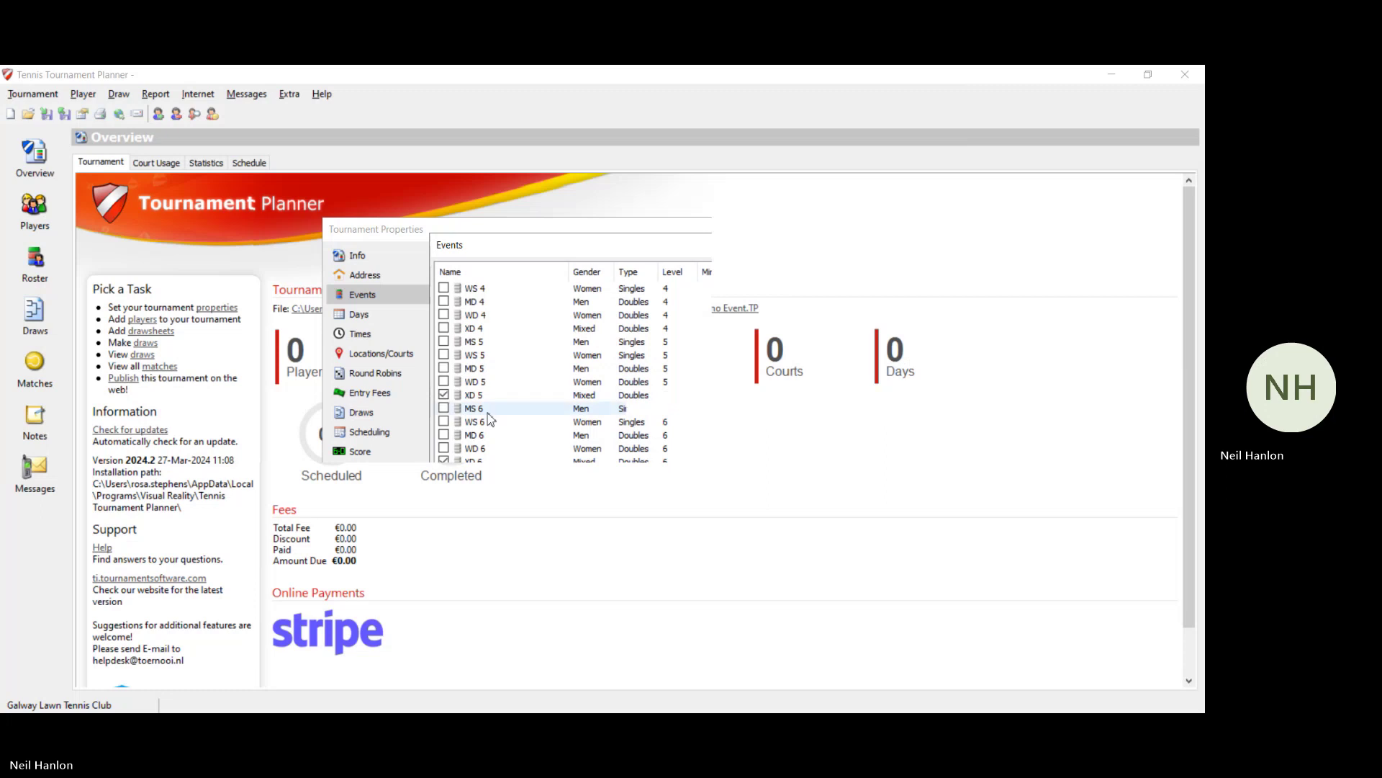
pyautogui.click(689, 533)
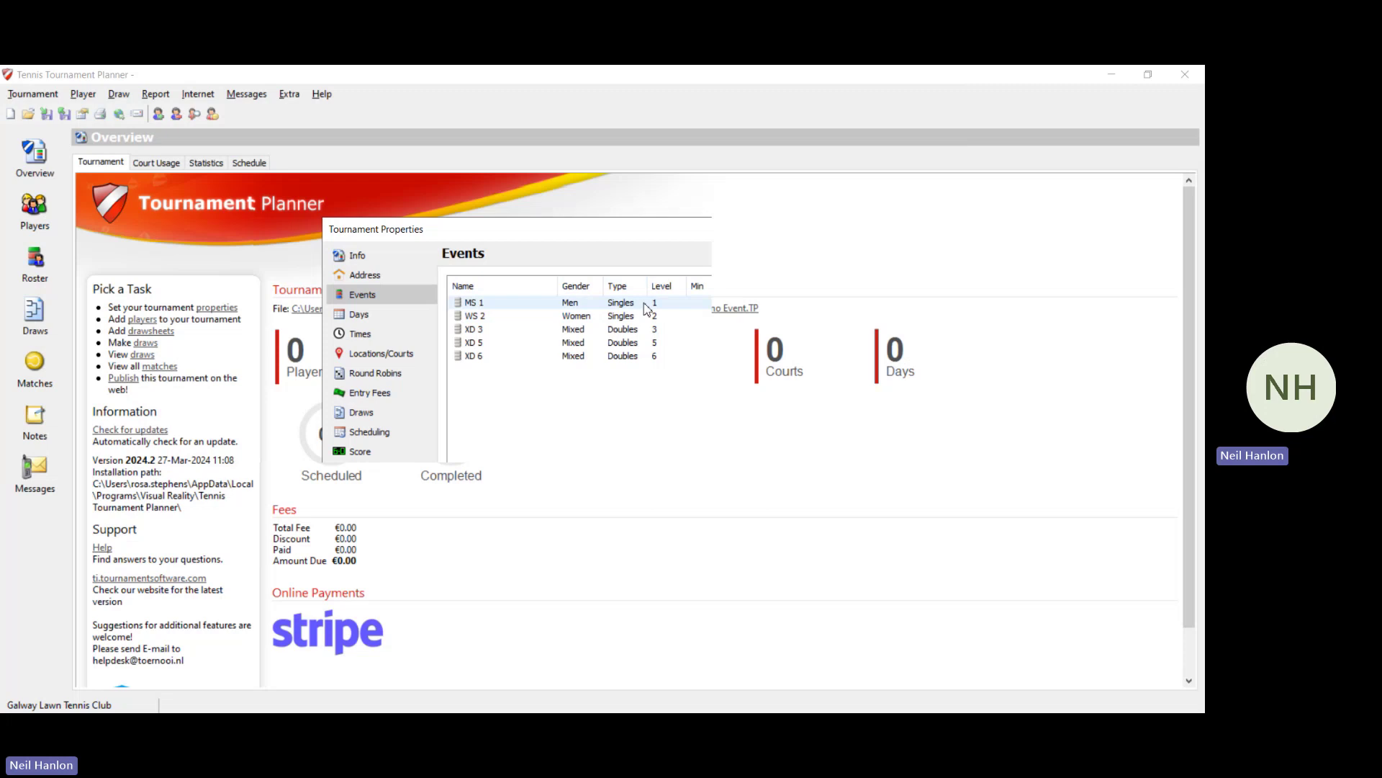
# Step: Set MS 1's minimum age to 18 and entry fee to 12.00
pyautogui.doubleClick(643, 303)
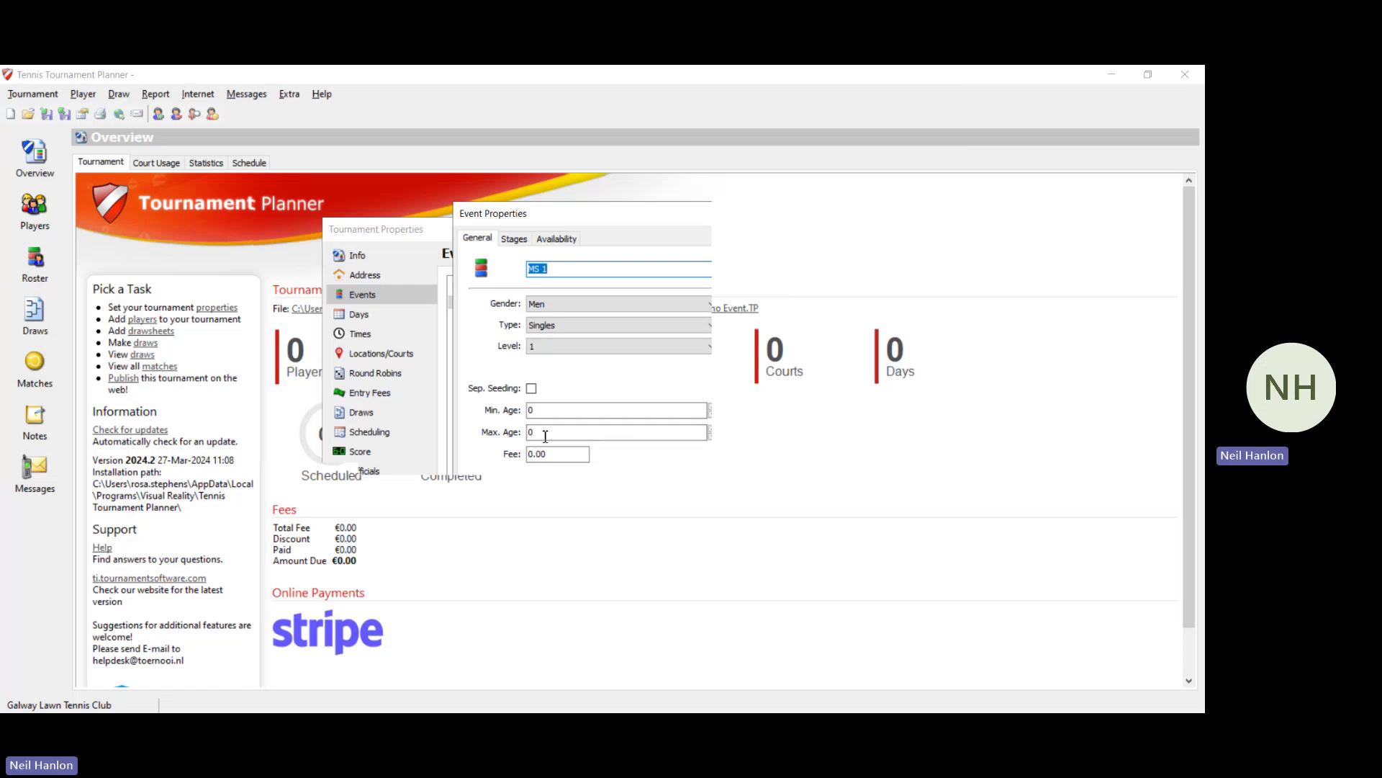
pyautogui.click(552, 409)
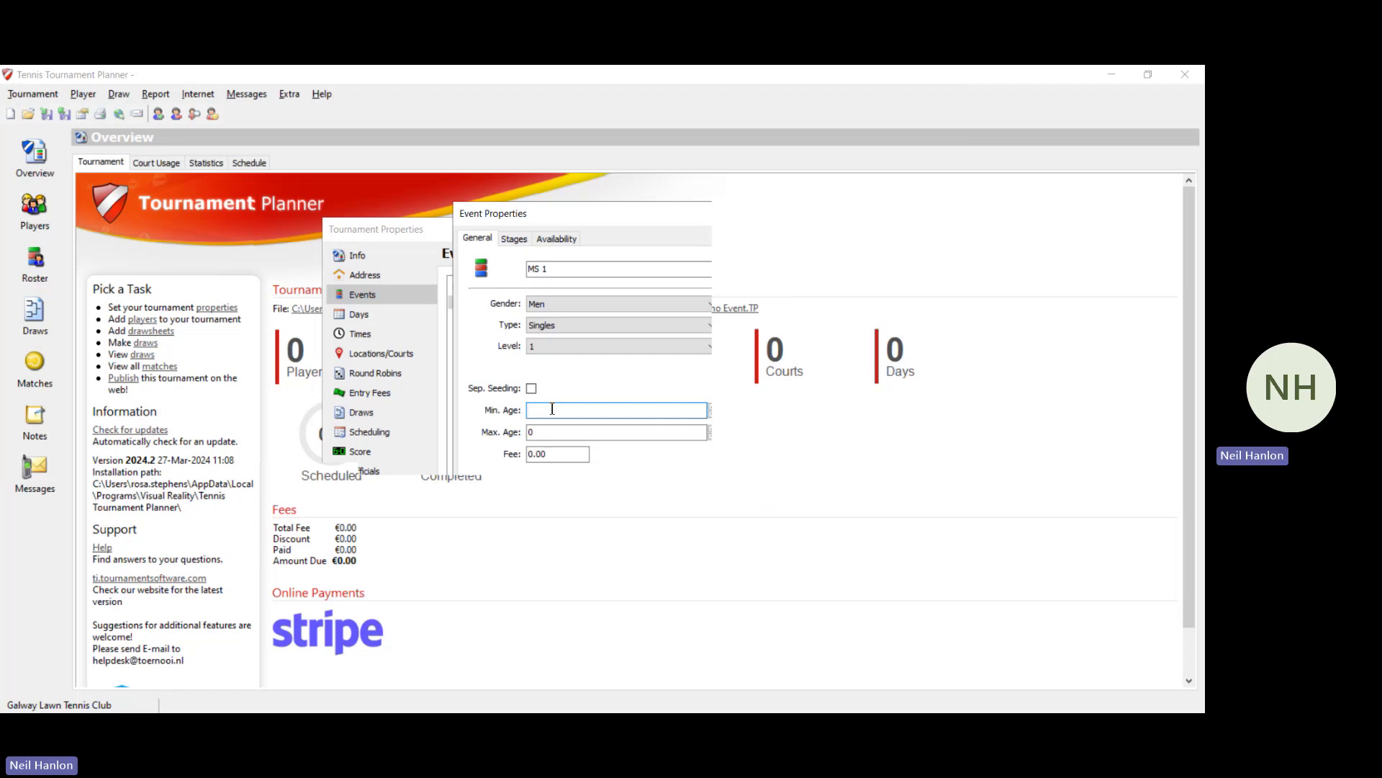
pyautogui.write('18')
pyautogui.click(534, 455)
pyautogui.press('BackSpace')
pyautogui.write('1')
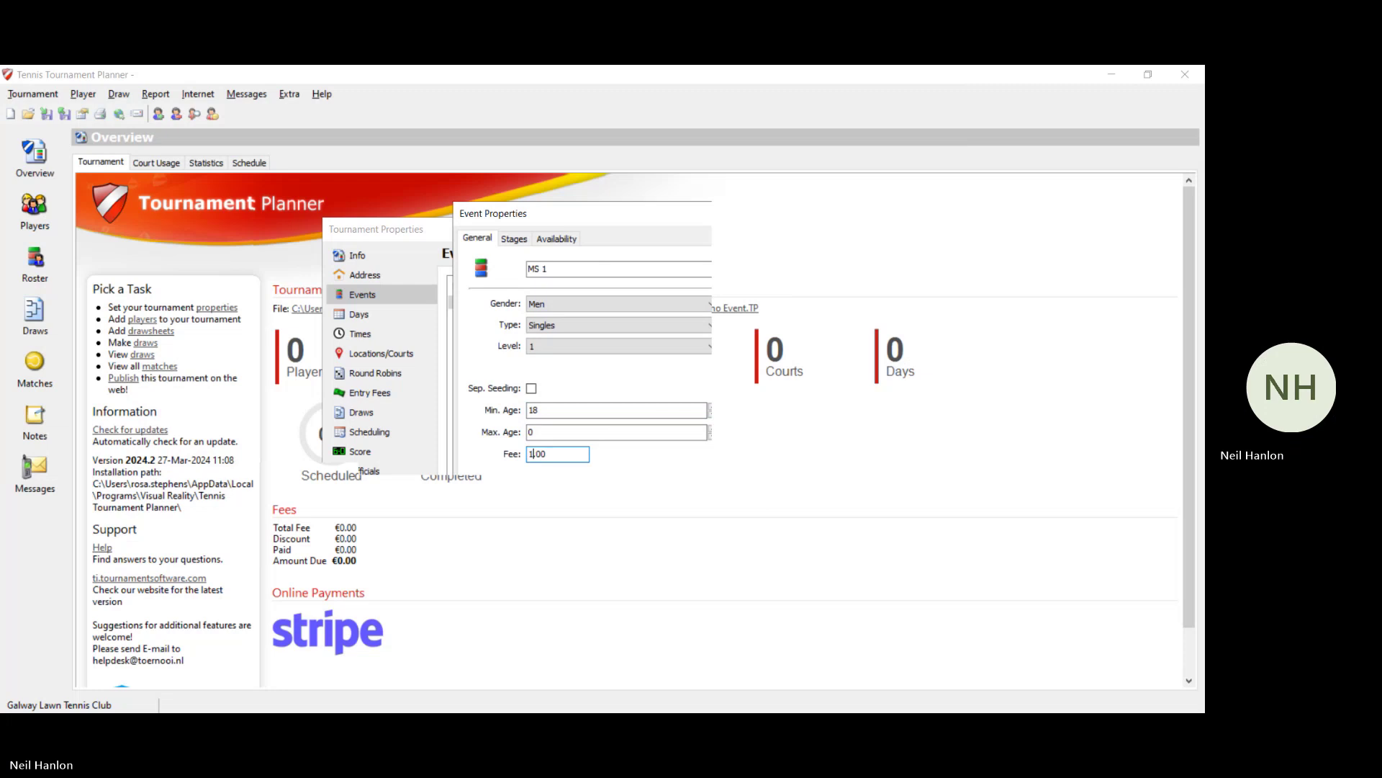
pyautogui.write('2')
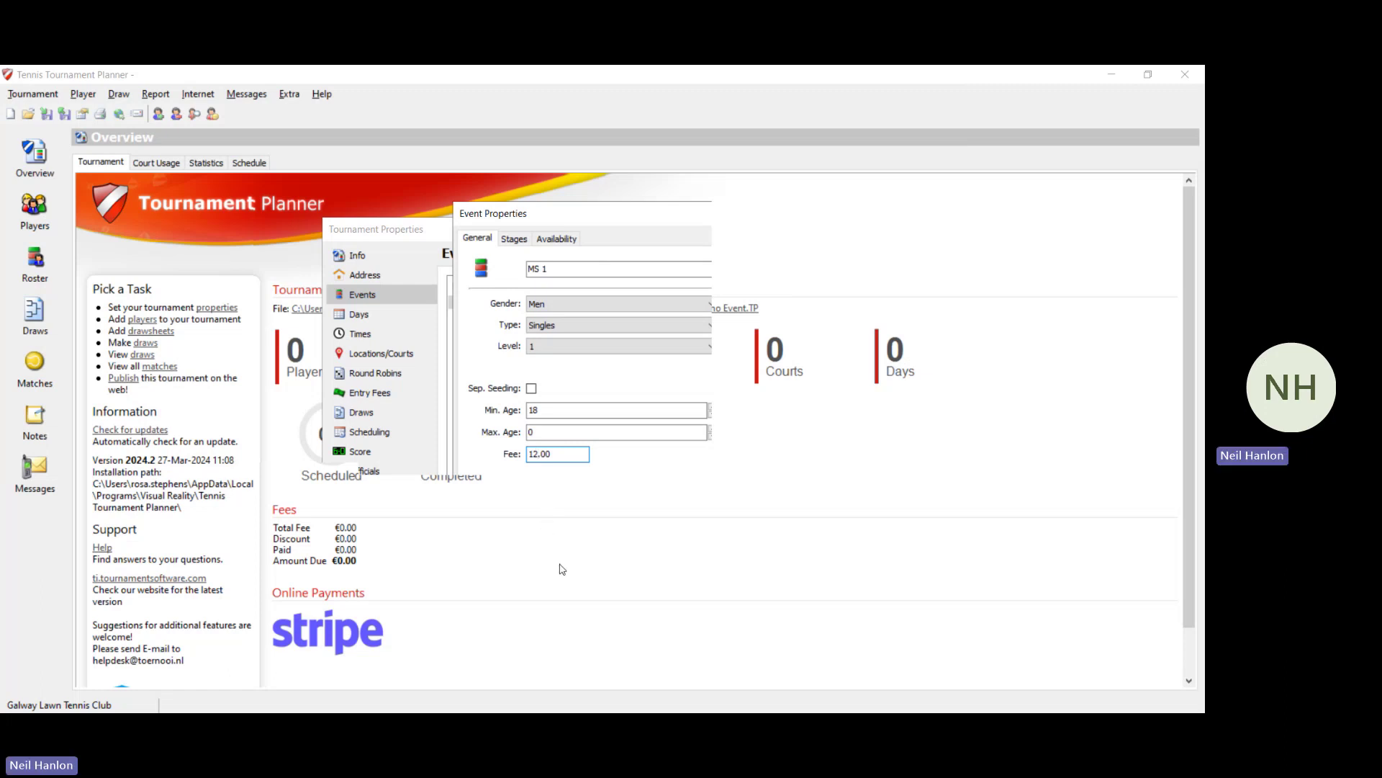
pyautogui.press('Return')
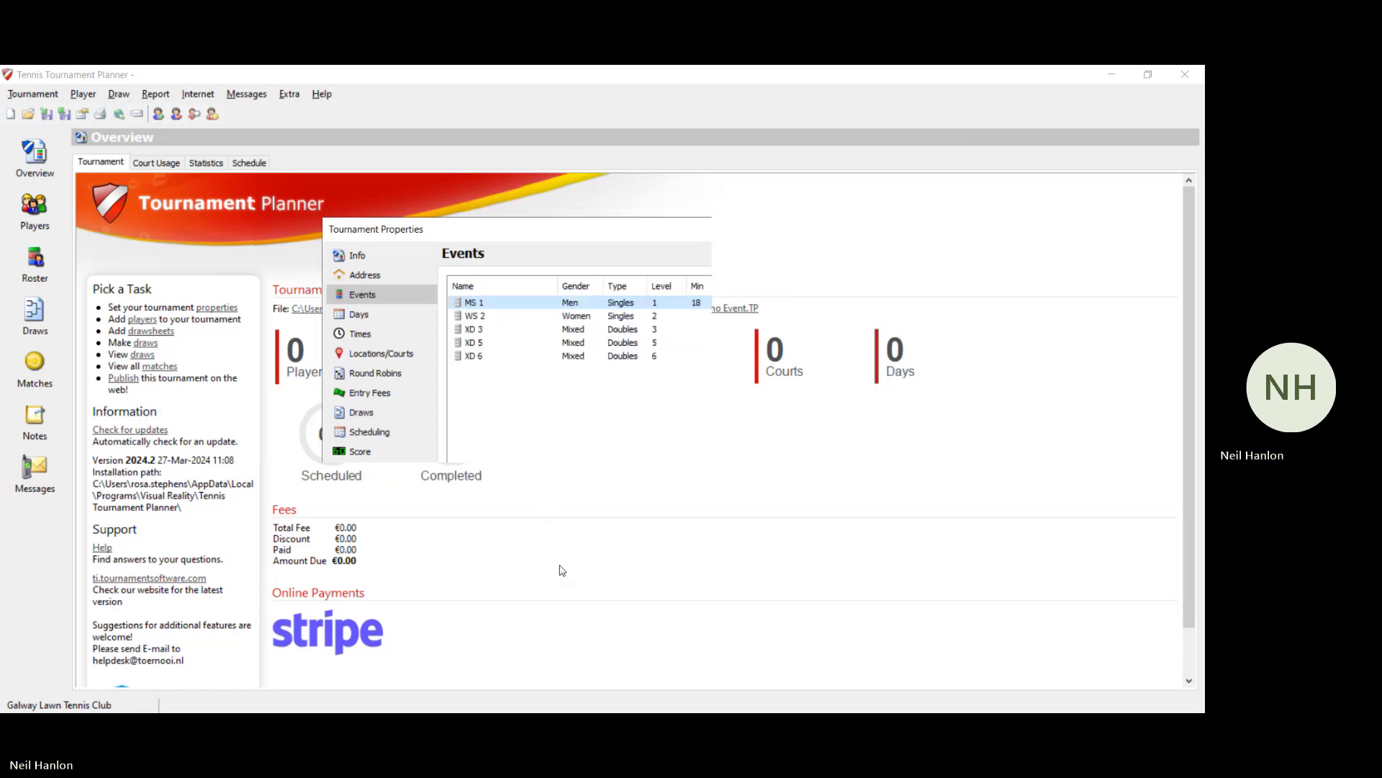
# Step: Set WS 2's minimum age to 18 and entry fee to 12.00
pyautogui.doubleClick(588, 317)
pyautogui.click(564, 410)
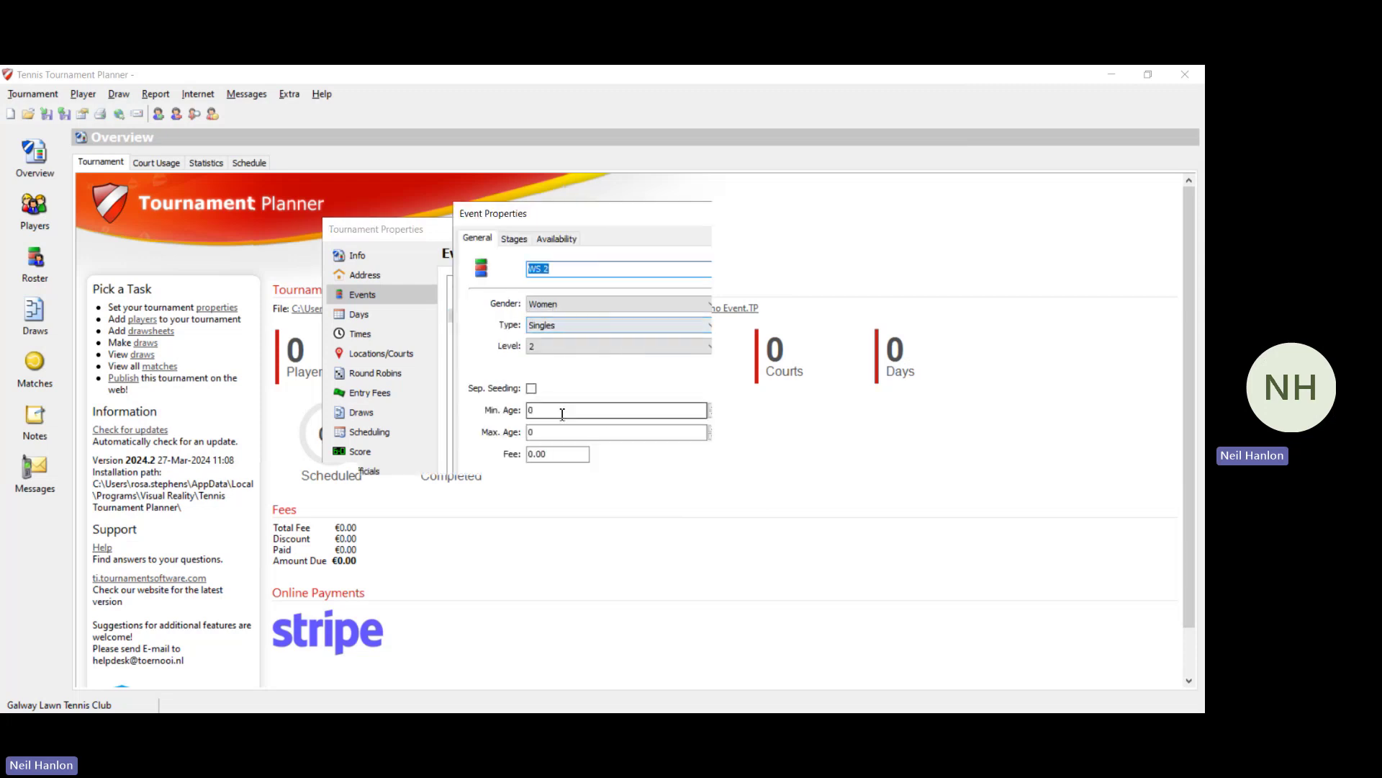
pyautogui.press('BackSpace')
pyautogui.write('18')
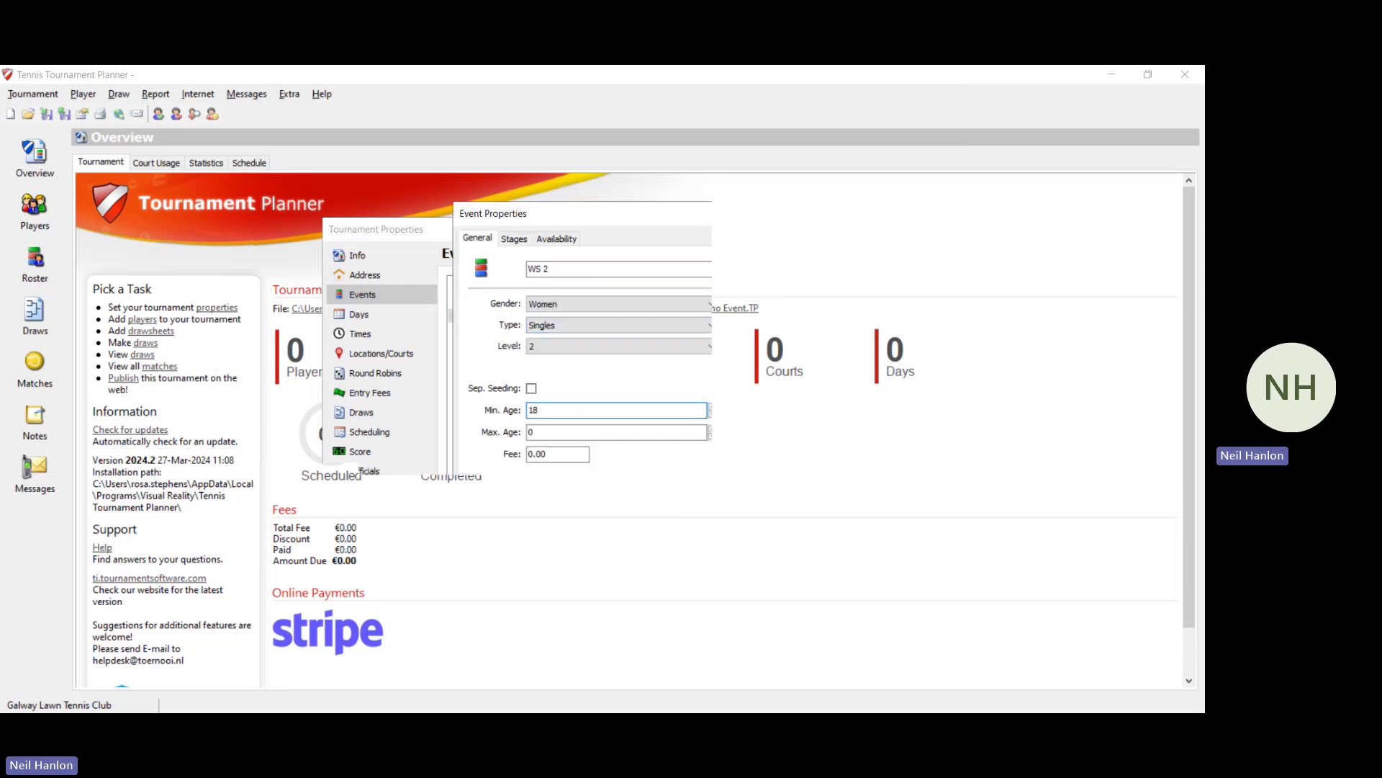
pyautogui.press('Tab')
pyautogui.press('Tab')
pyautogui.click(534, 454)
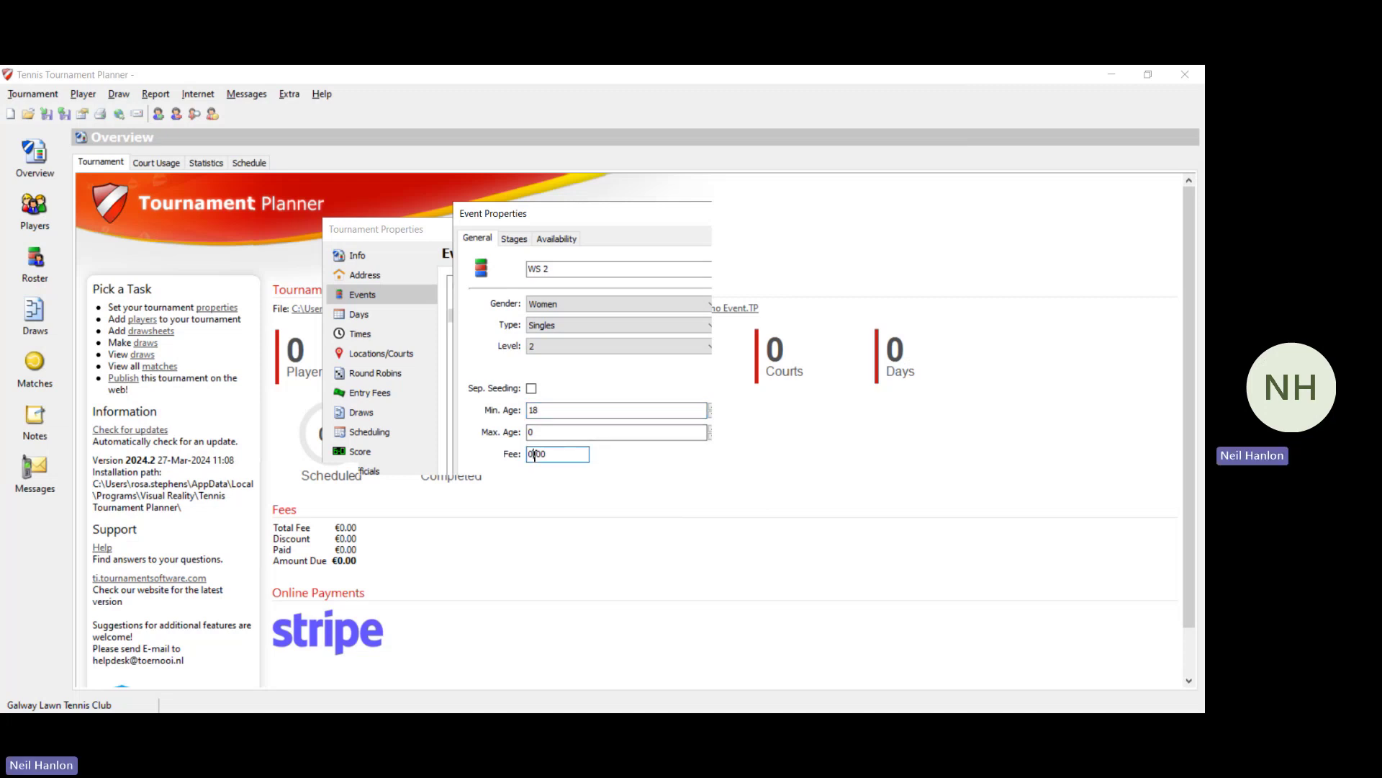
pyautogui.press('BackSpace')
pyautogui.write('12')
pyautogui.press('Return')
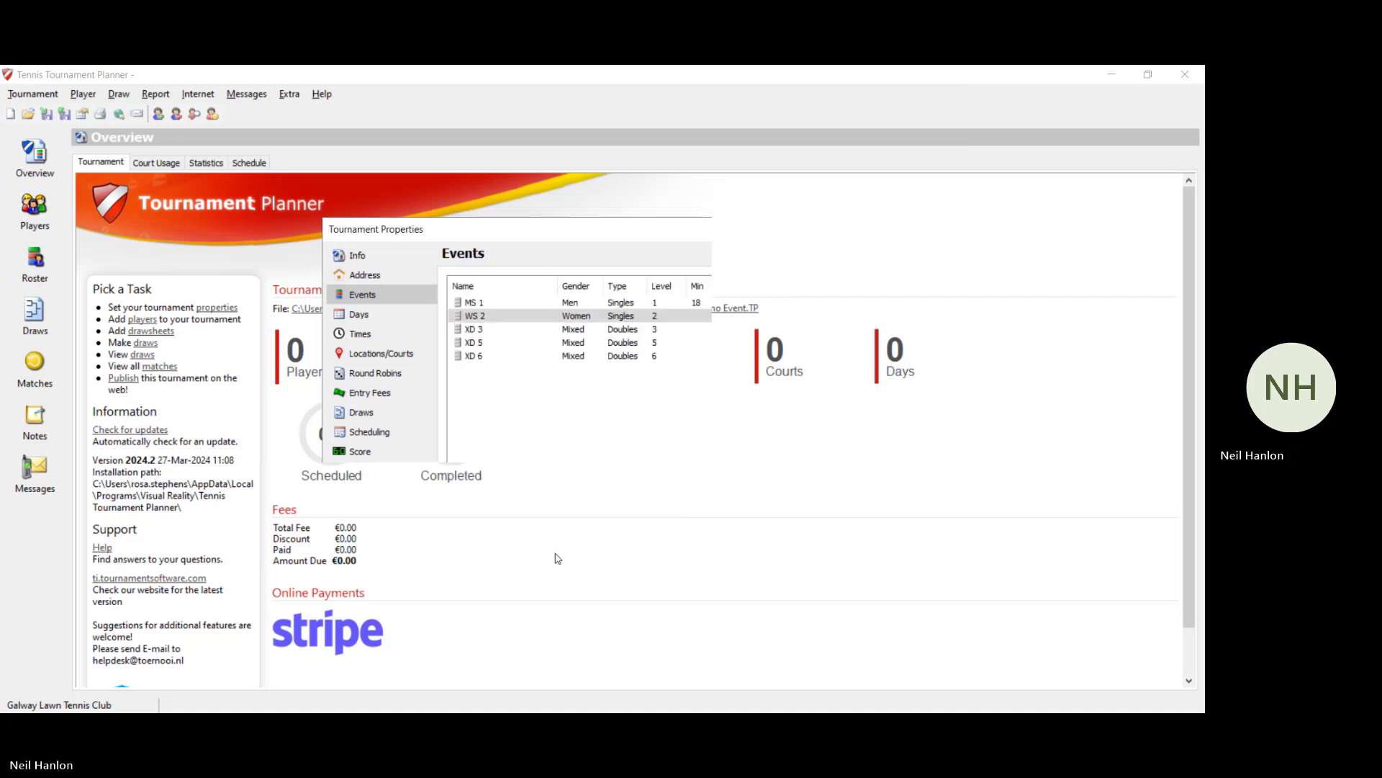
# Step: Give XD 3 a minimum age of 18 and edit its entry fee
pyautogui.doubleClick(689, 331)
pyautogui.click(556, 410)
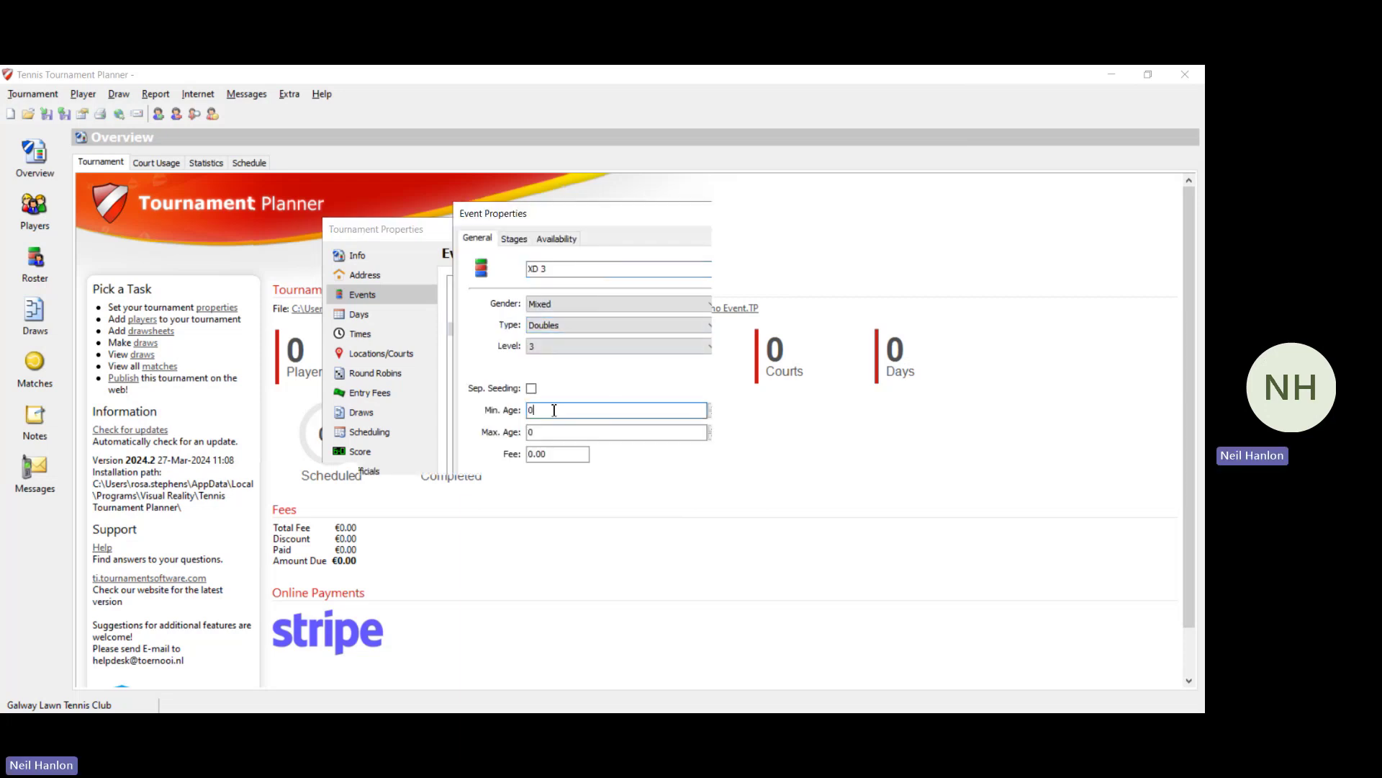
pyautogui.write('18')
pyautogui.click(531, 455)
pyautogui.write('1')
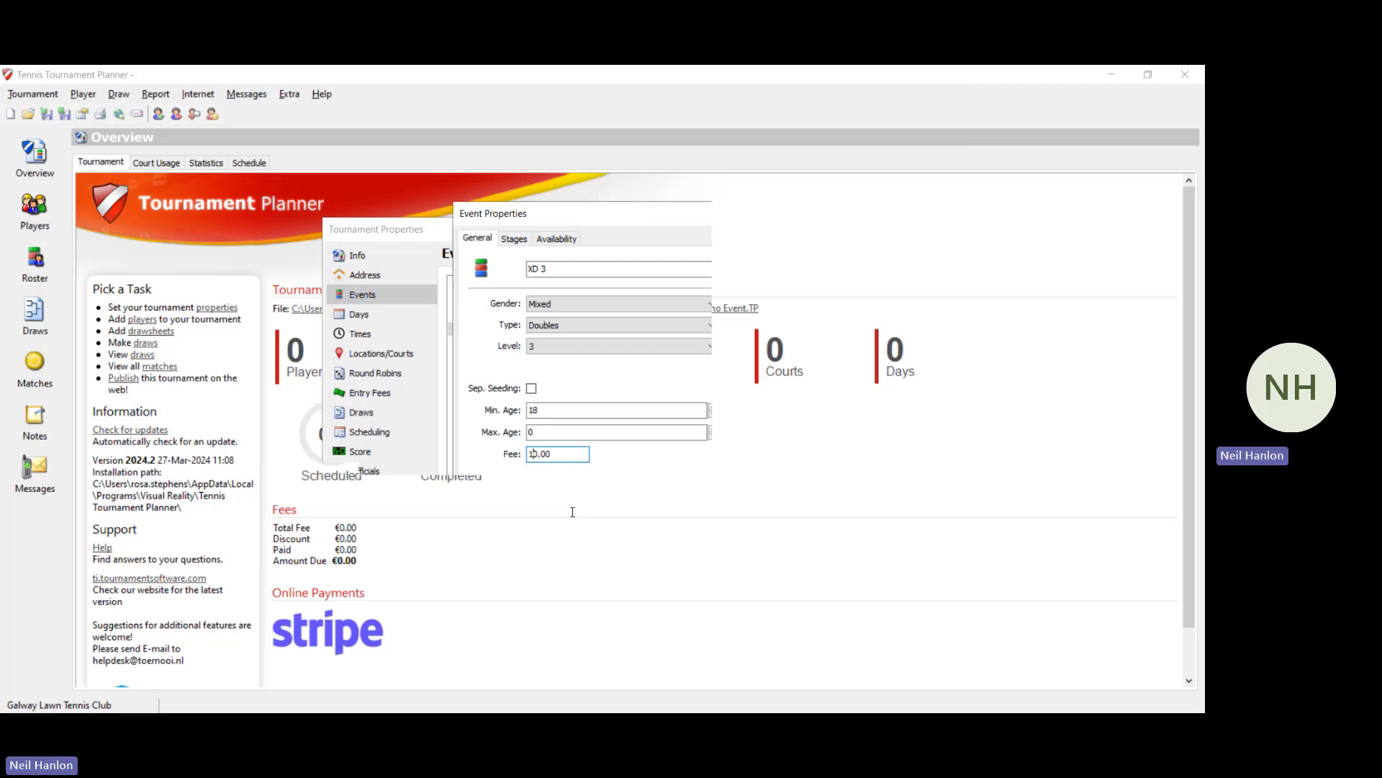
pyautogui.click(571, 512)
pyautogui.click(588, 566)
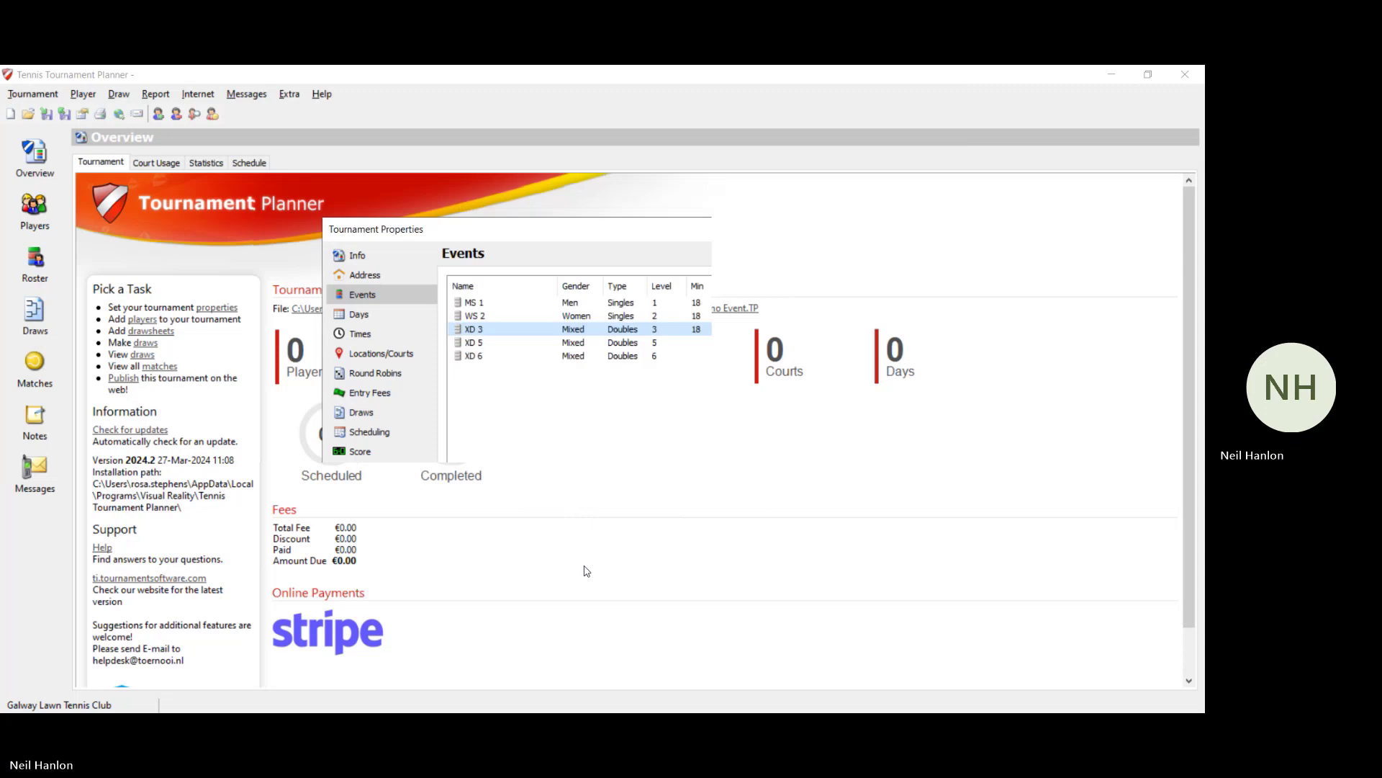
# Step: Give XD 5 a minimum age of 18 and an entry fee of 10.00
pyautogui.doubleClick(623, 343)
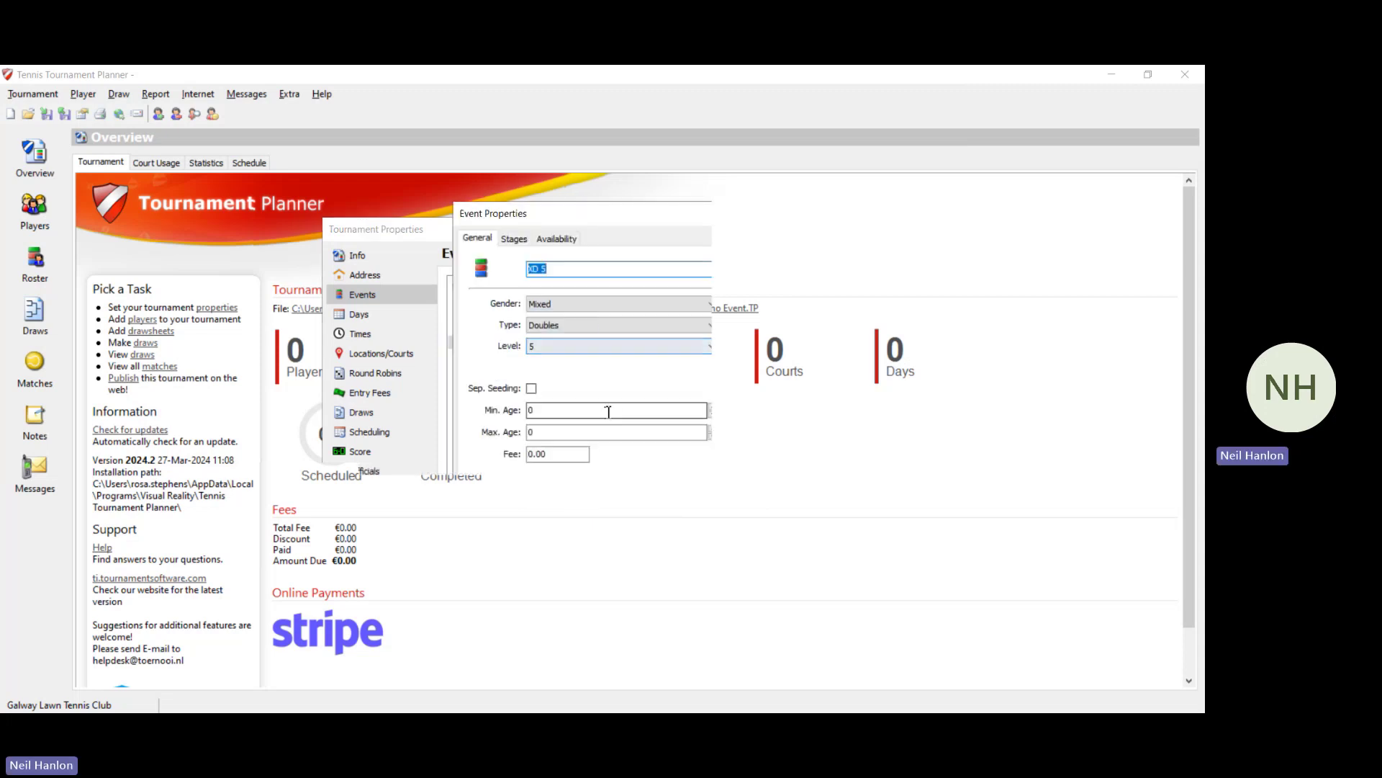
pyautogui.click(593, 411)
pyautogui.press('BackSpace')
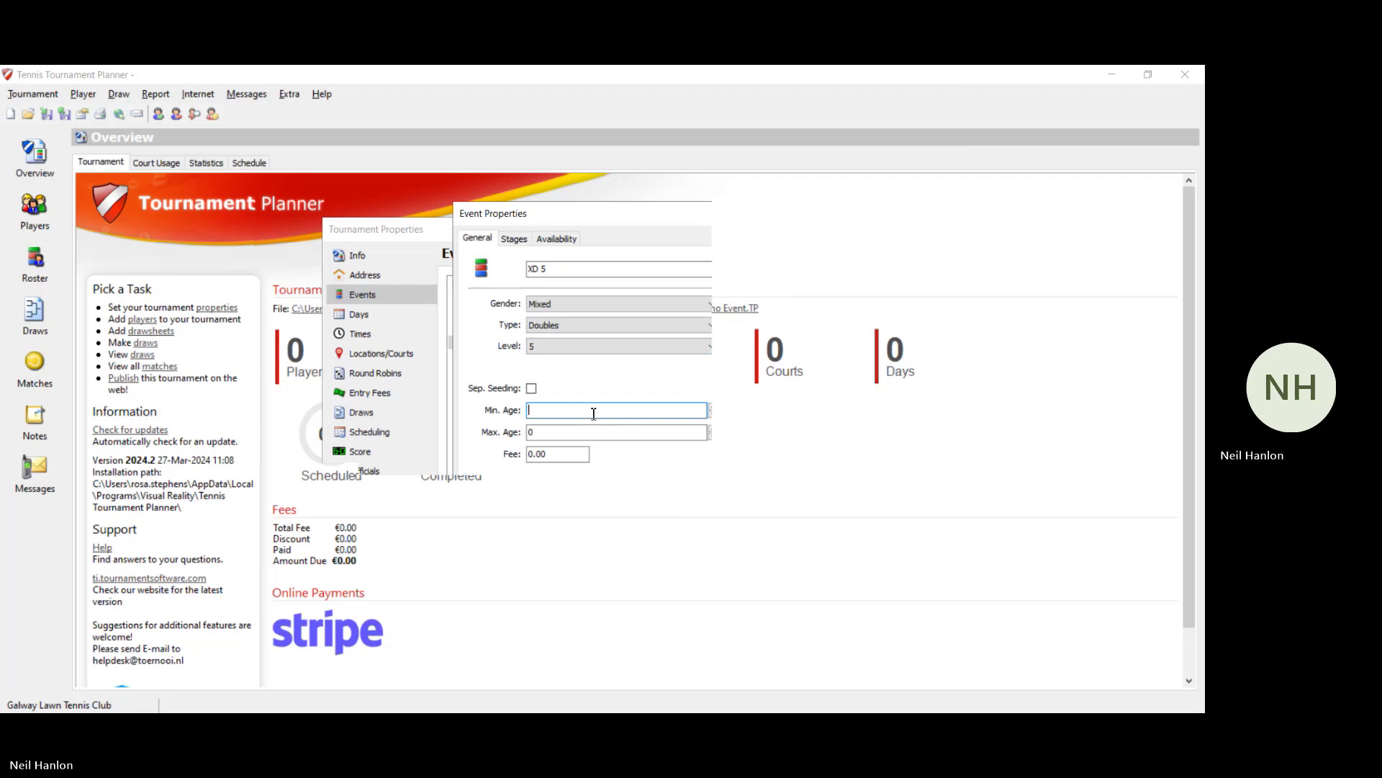
pyautogui.write('18')
pyautogui.click(535, 454)
pyautogui.write('1')
pyautogui.click(590, 559)
# Step: Set XD 6's minimum age to 18
pyautogui.doubleClick(554, 353)
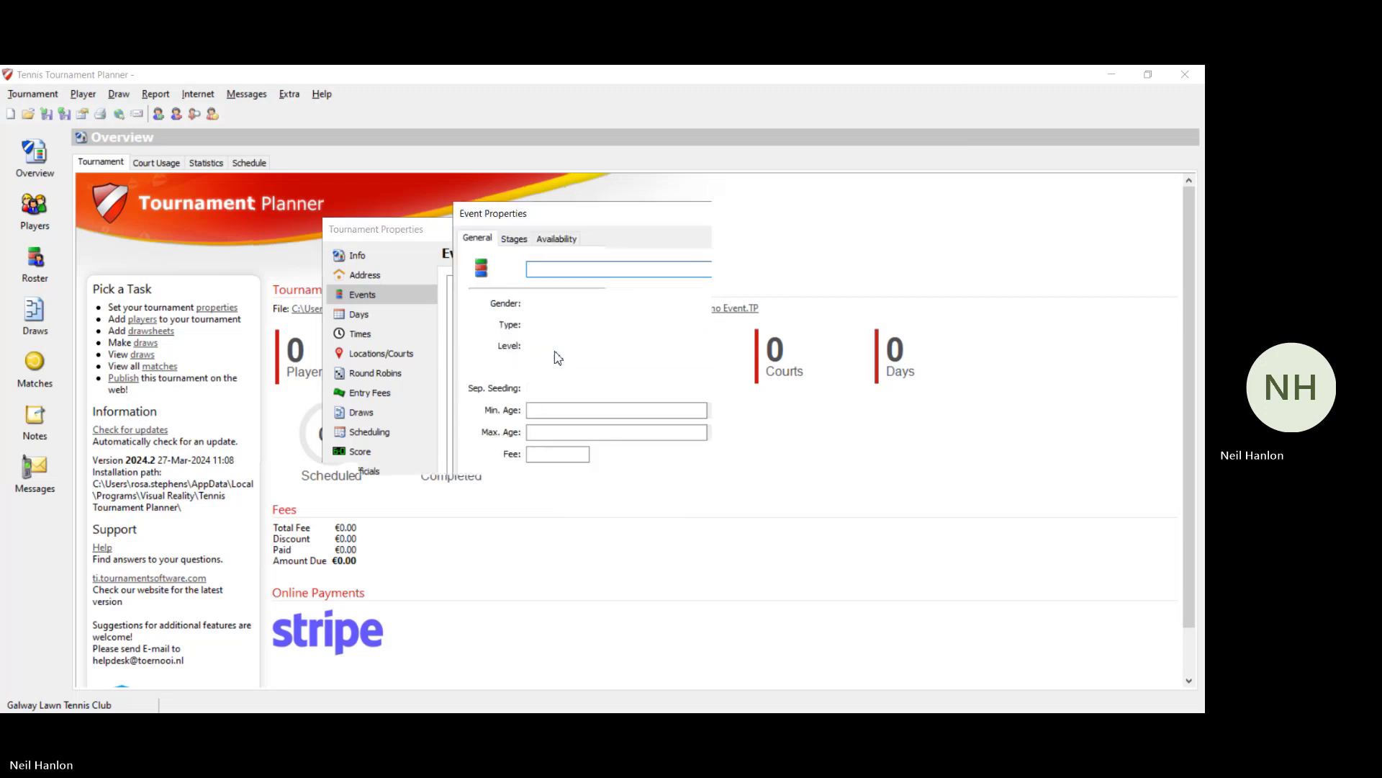
pyautogui.click(564, 410)
pyautogui.press('BackSpace')
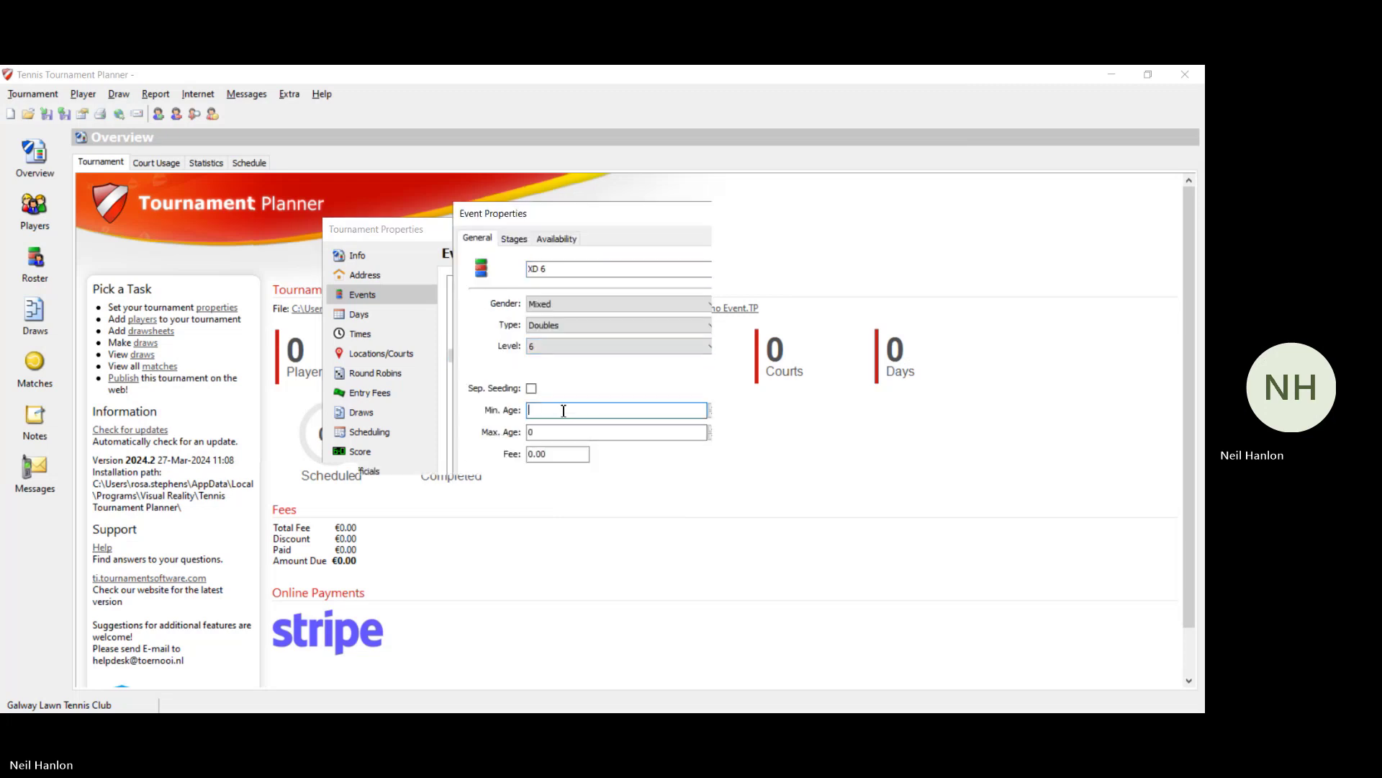
pyautogui.write('18')
pyautogui.click(533, 453)
pyautogui.click(589, 561)
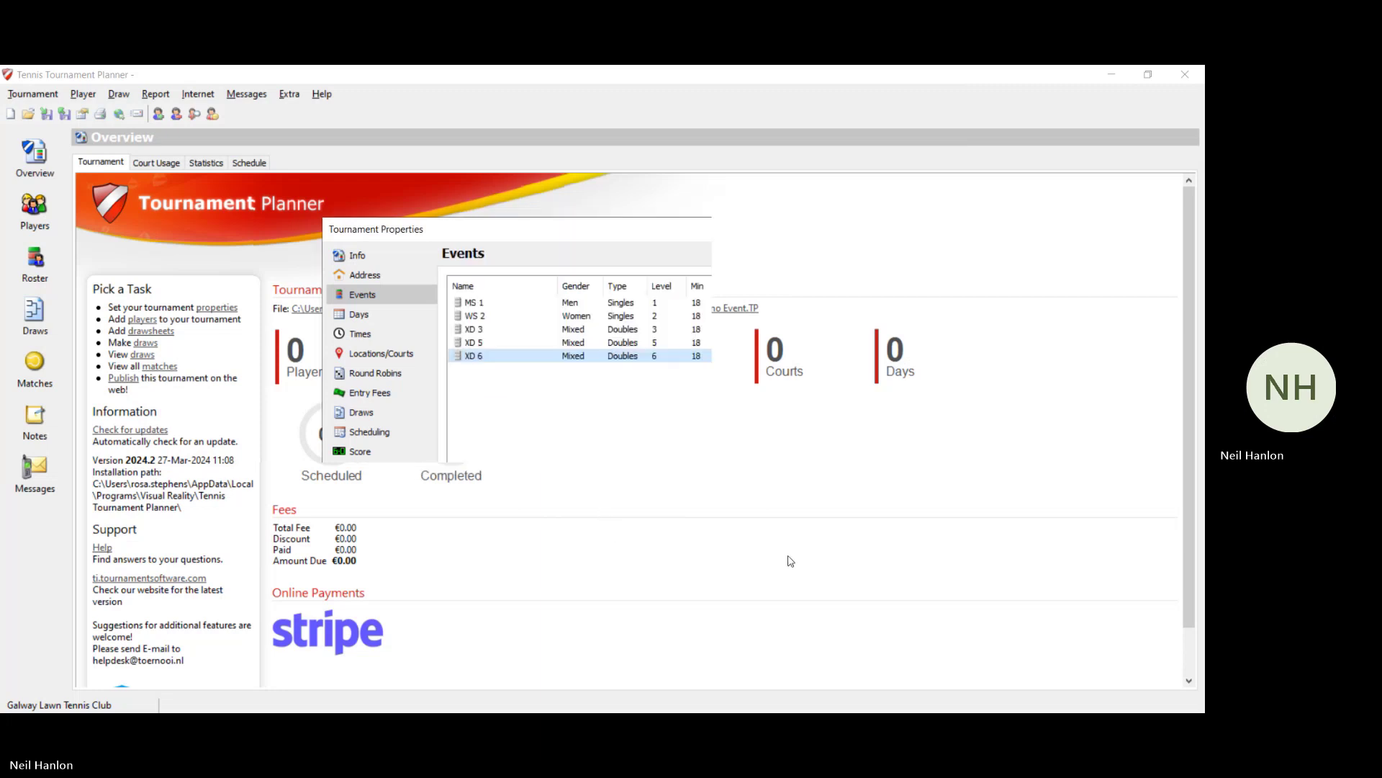
# Step: Move the Days calendar to December 2024 and select 1–8 December
pyautogui.click(387, 316)
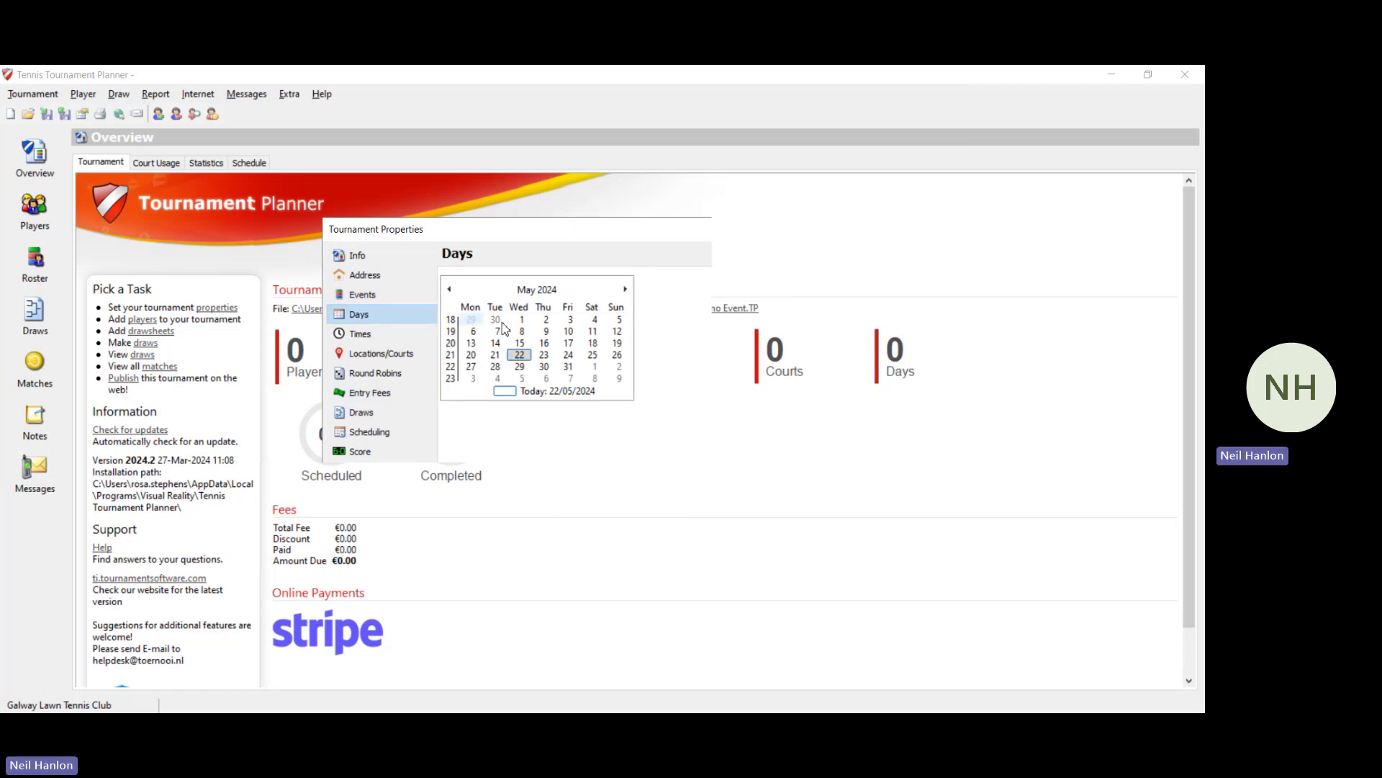
pyautogui.click(625, 289)
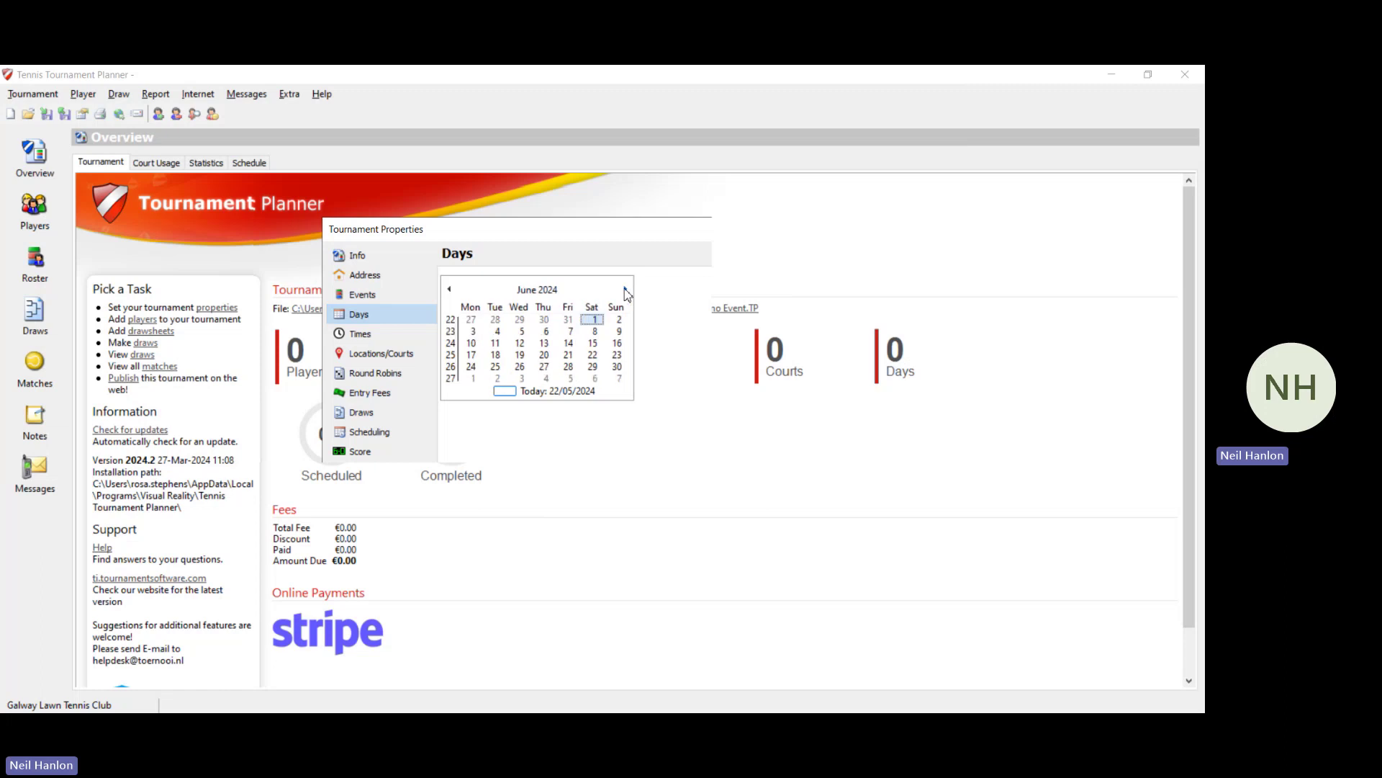
pyautogui.click(625, 289)
pyautogui.click(625, 289)
pyautogui.click(625, 288)
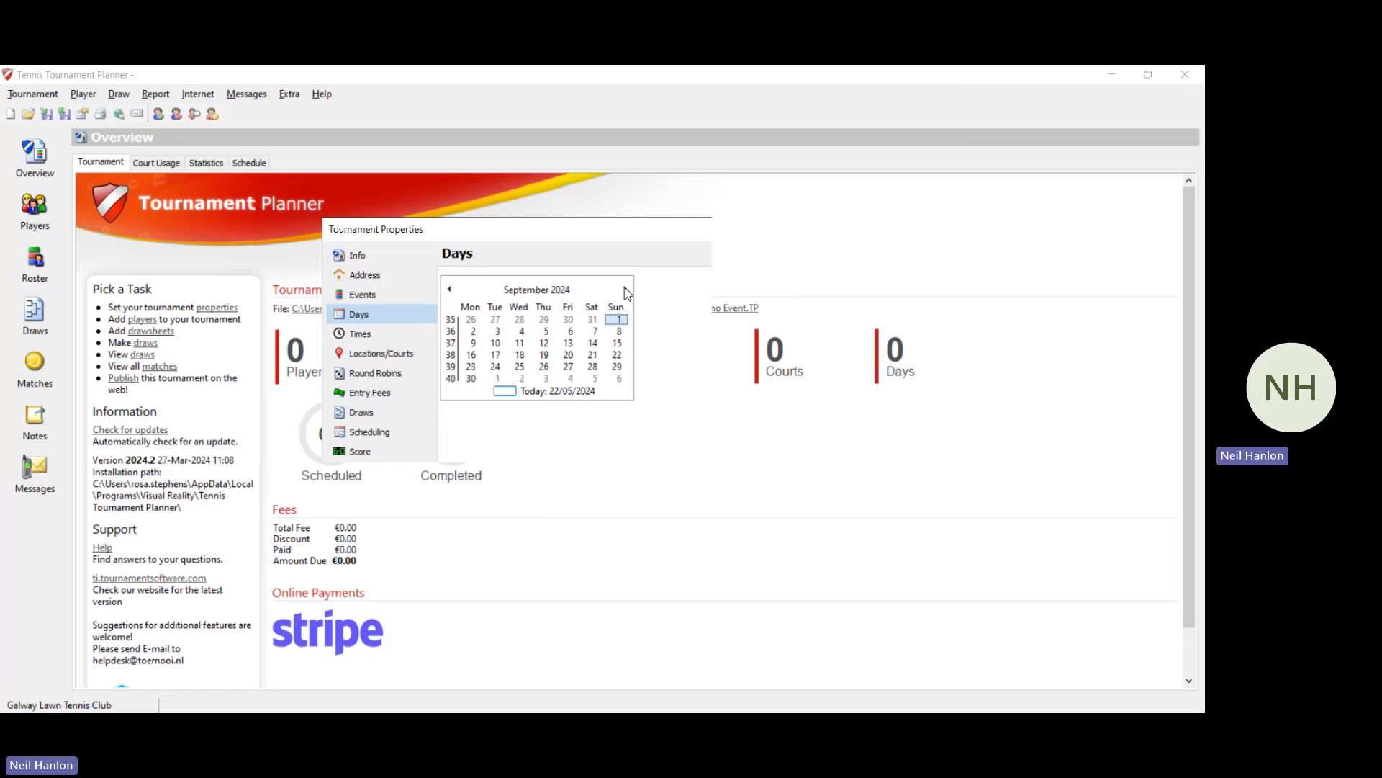
pyautogui.click(625, 289)
pyautogui.click(625, 288)
pyautogui.click(625, 289)
pyautogui.click(770, 282)
pyautogui.press('Right')
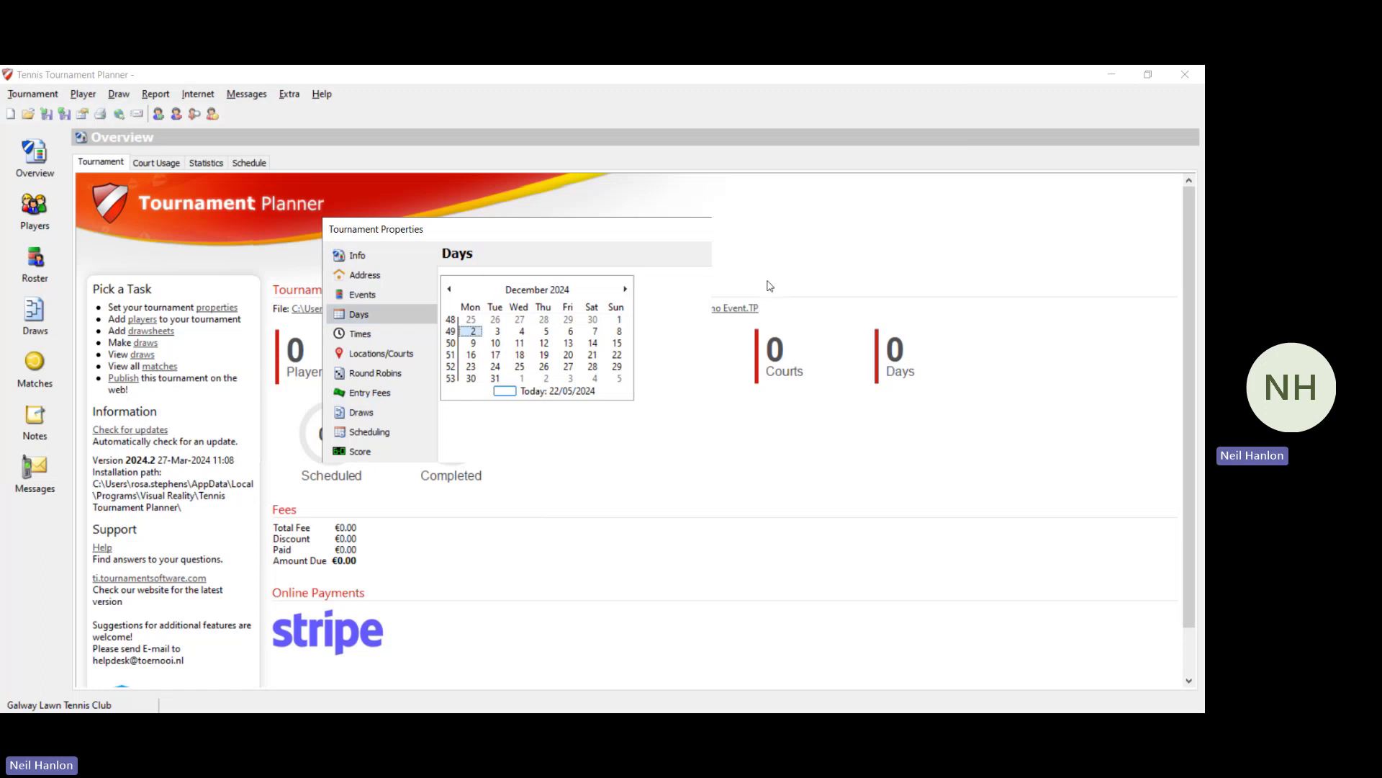
pyautogui.press('Right')
pyautogui.press('Right')
pyautogui.press('Right')
pyautogui.press('Right')
pyautogui.press('Right')
pyautogui.press('Right')
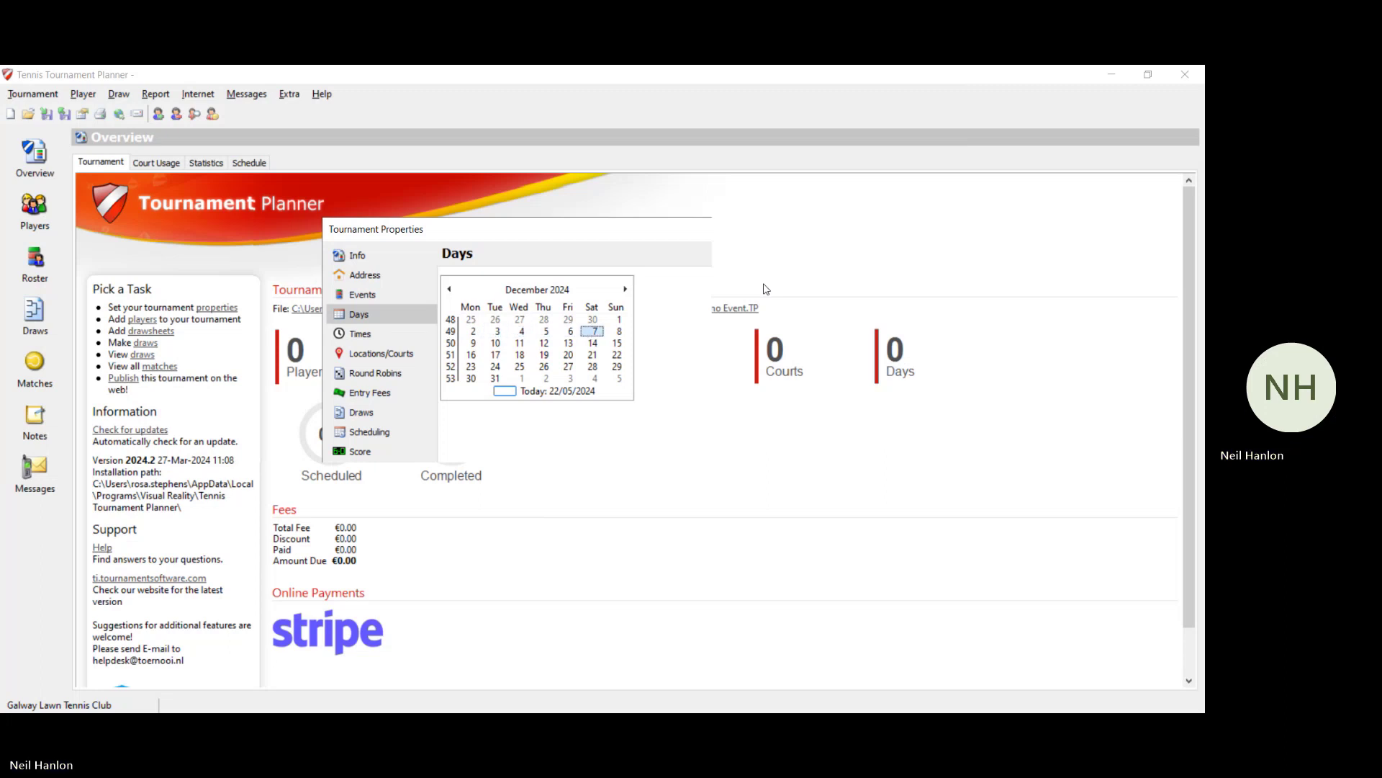
pyautogui.press('Right')
# Step: Enter hourly start times 09:00 through 14:00 for Sunday 1 December
pyautogui.click(375, 338)
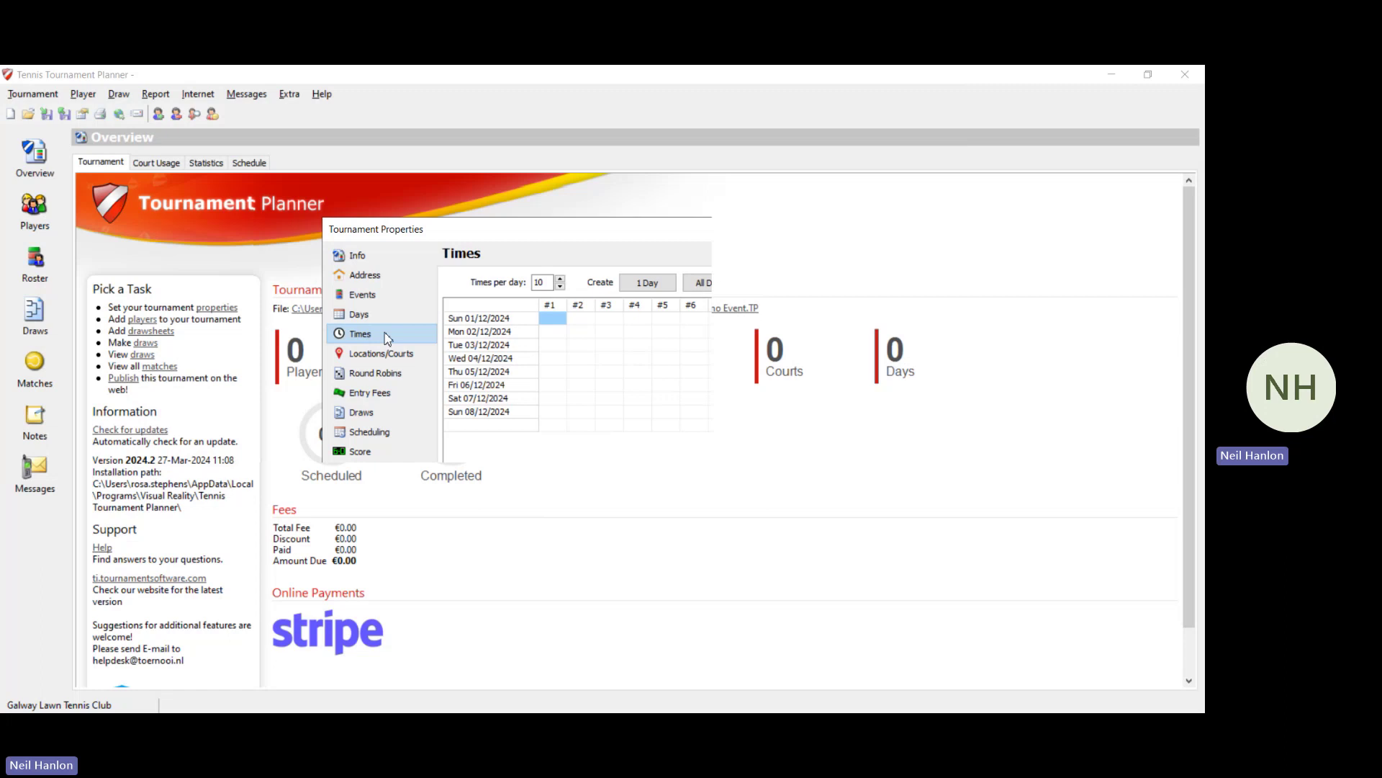
pyautogui.click(546, 320)
pyautogui.write('09:00')
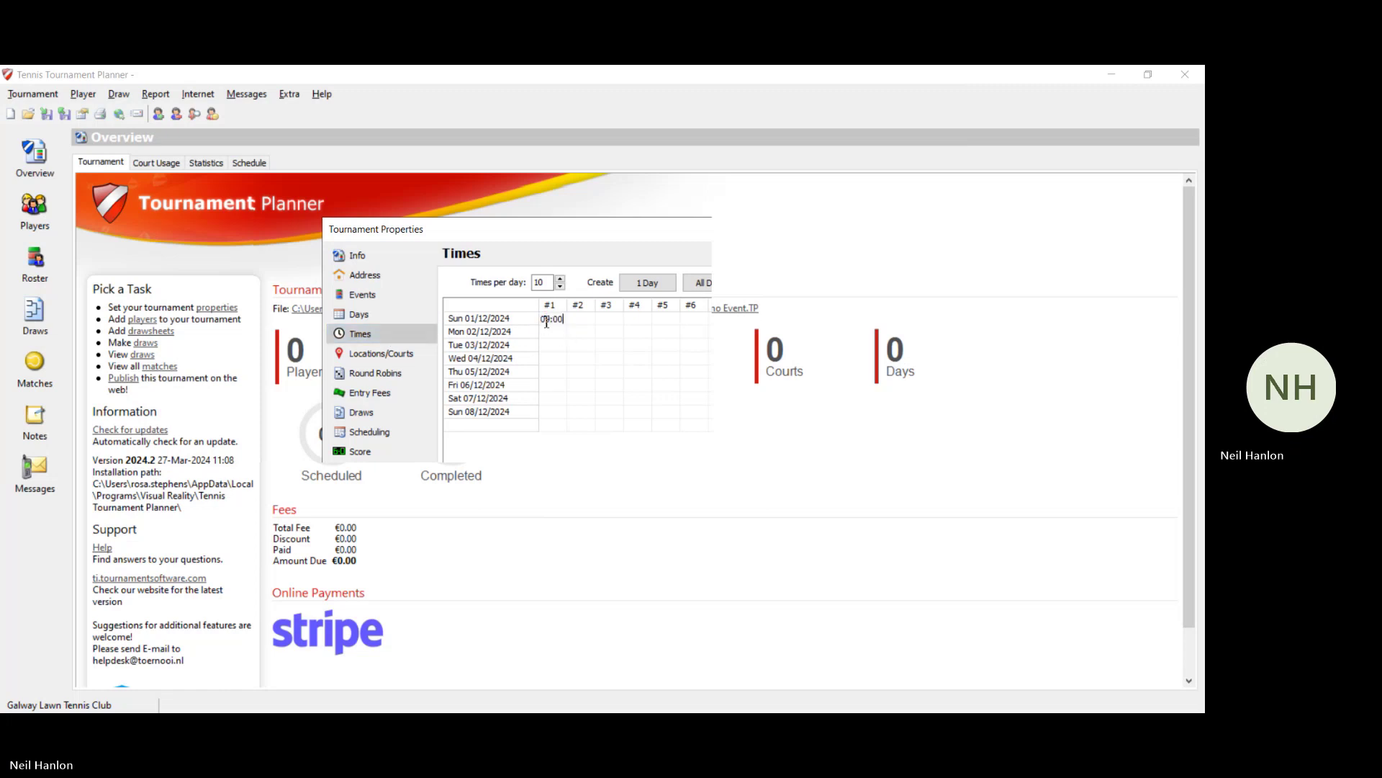
pyautogui.press('Tab')
pyautogui.write('10:00')
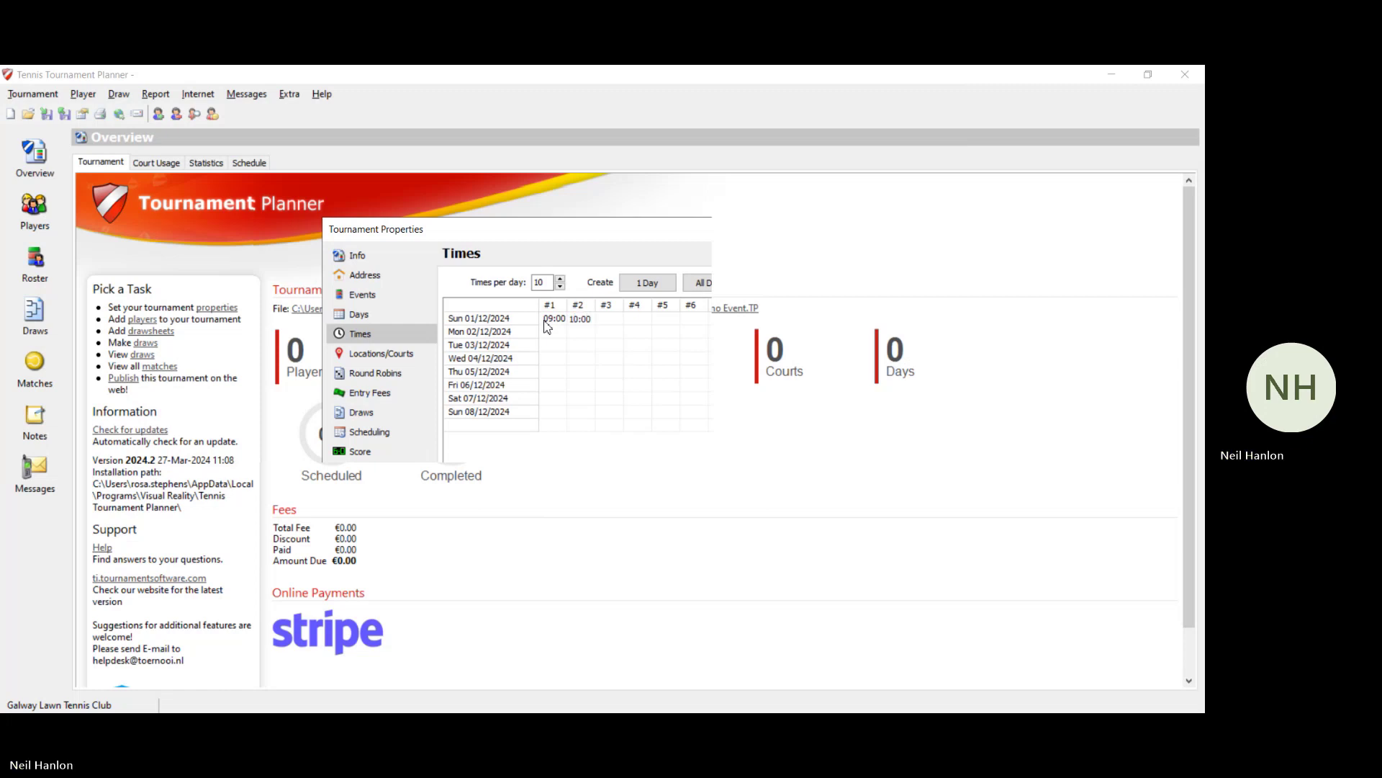
pyautogui.press('Tab')
pyautogui.write('11:00')
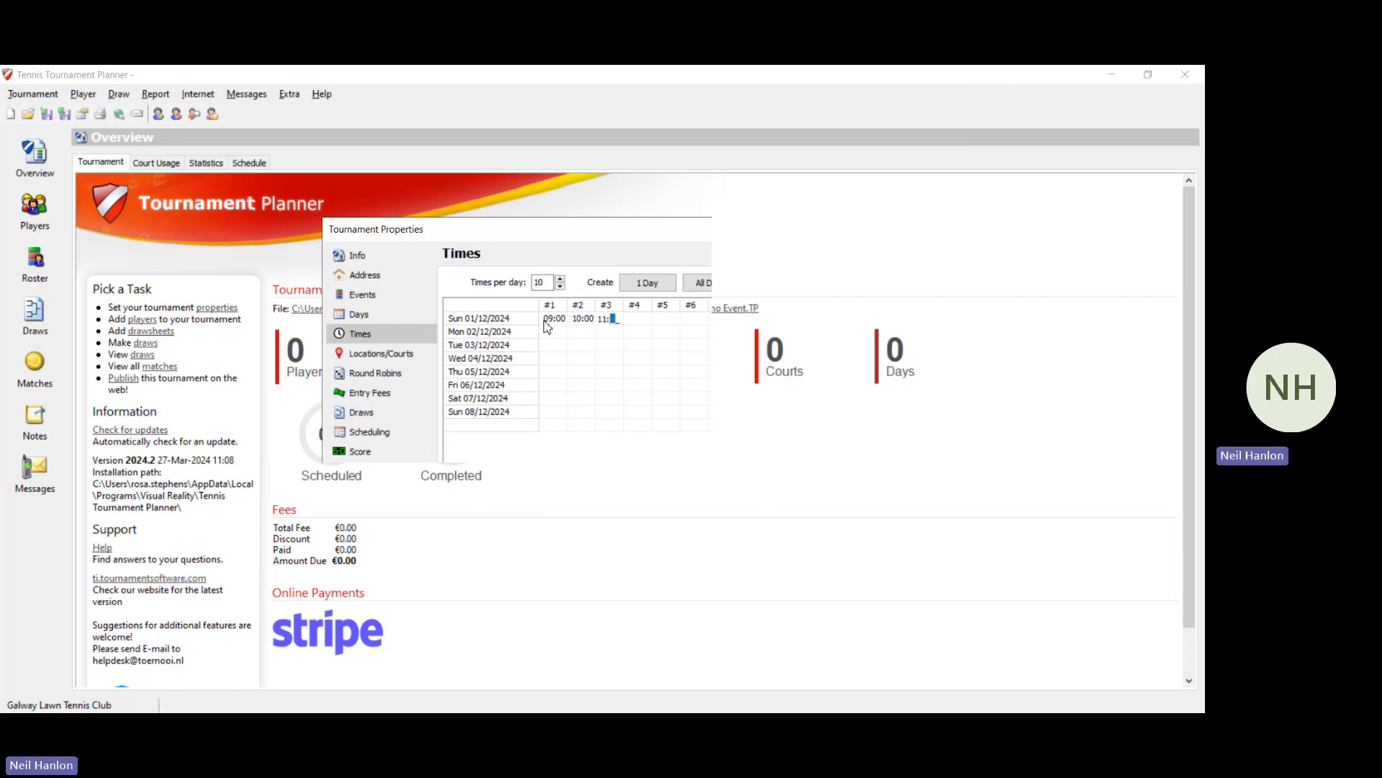
pyautogui.press('Tab')
pyautogui.write('12:00')
pyautogui.press('Tab')
pyautogui.write('13:00')
pyautogui.press('Tab')
pyautogui.write('14:00')
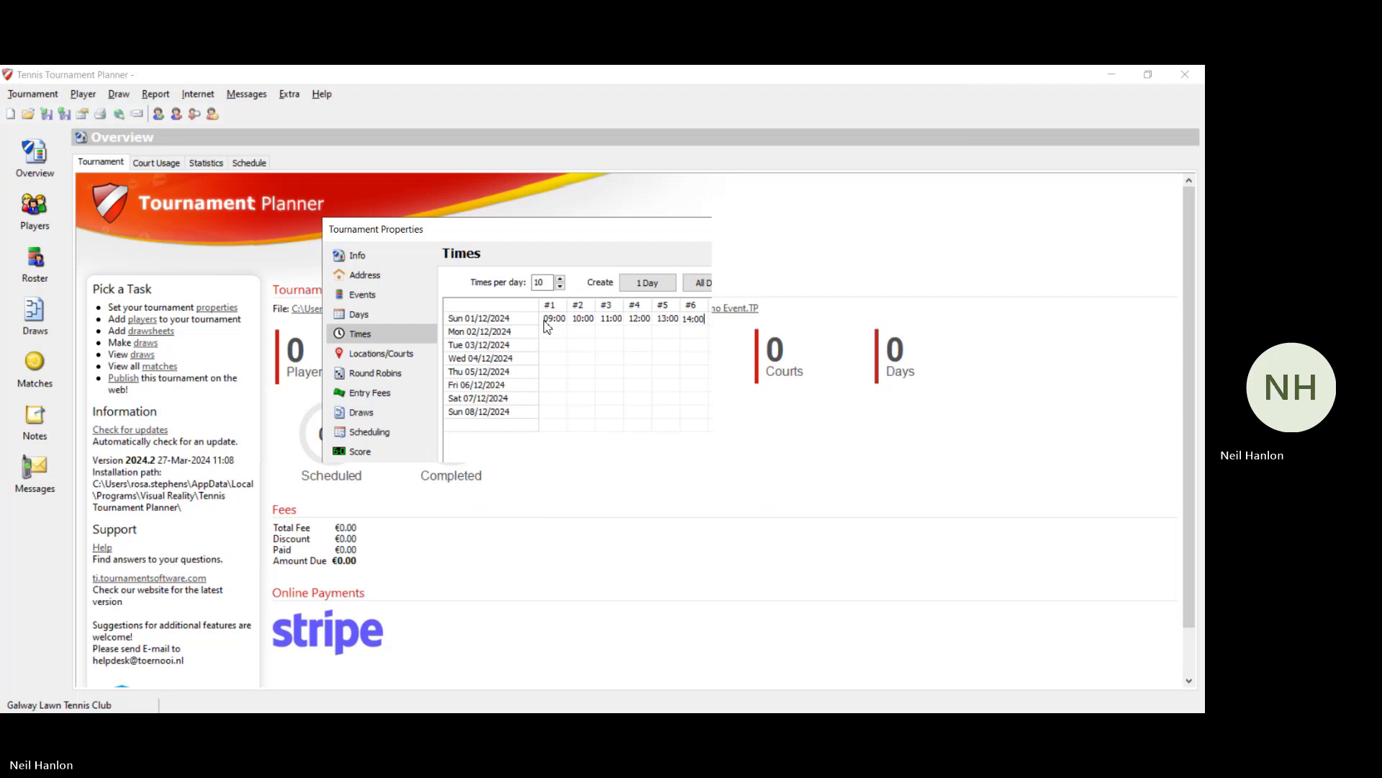
# Step: Enter start times 18:00, 19:00, 20:00 and 21:00 for Monday 2 December
pyautogui.click(549, 331)
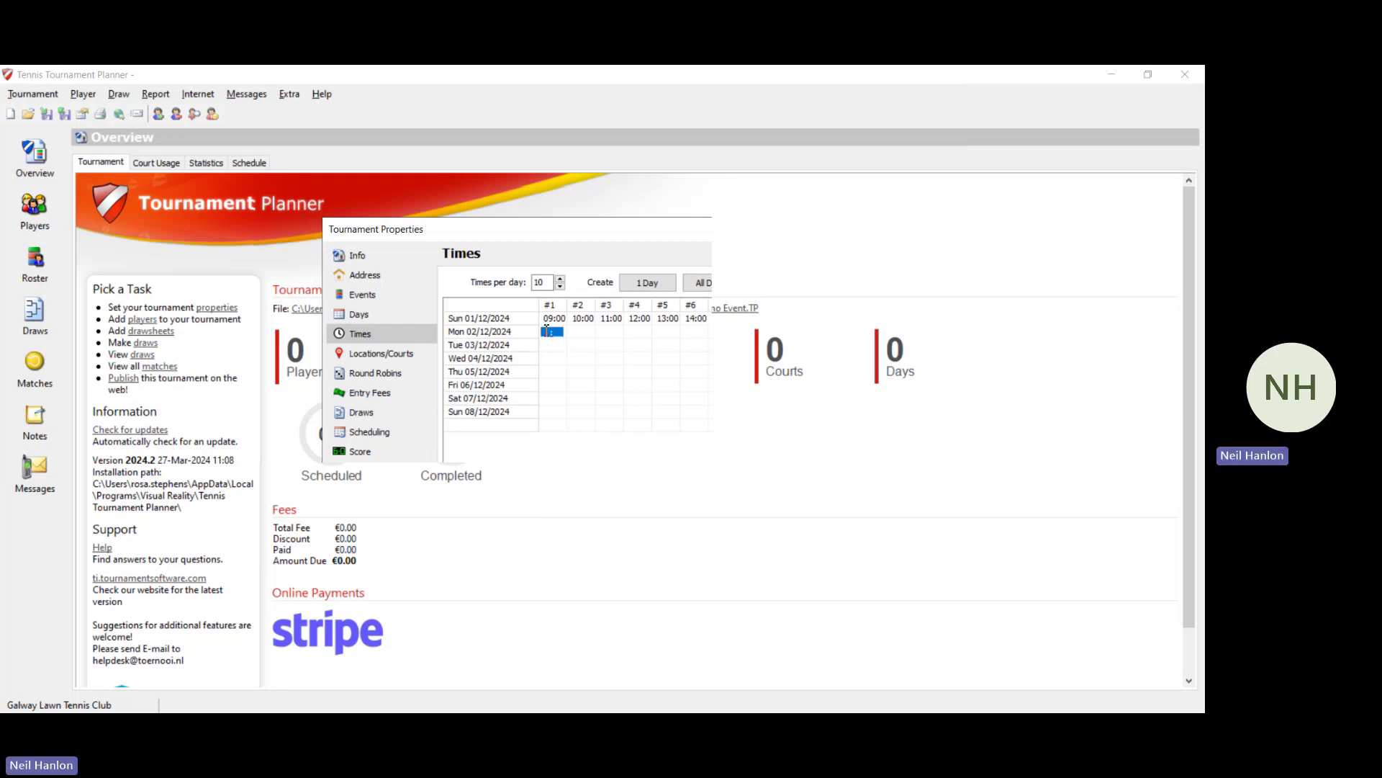
pyautogui.click(547, 330)
pyautogui.write('1800')
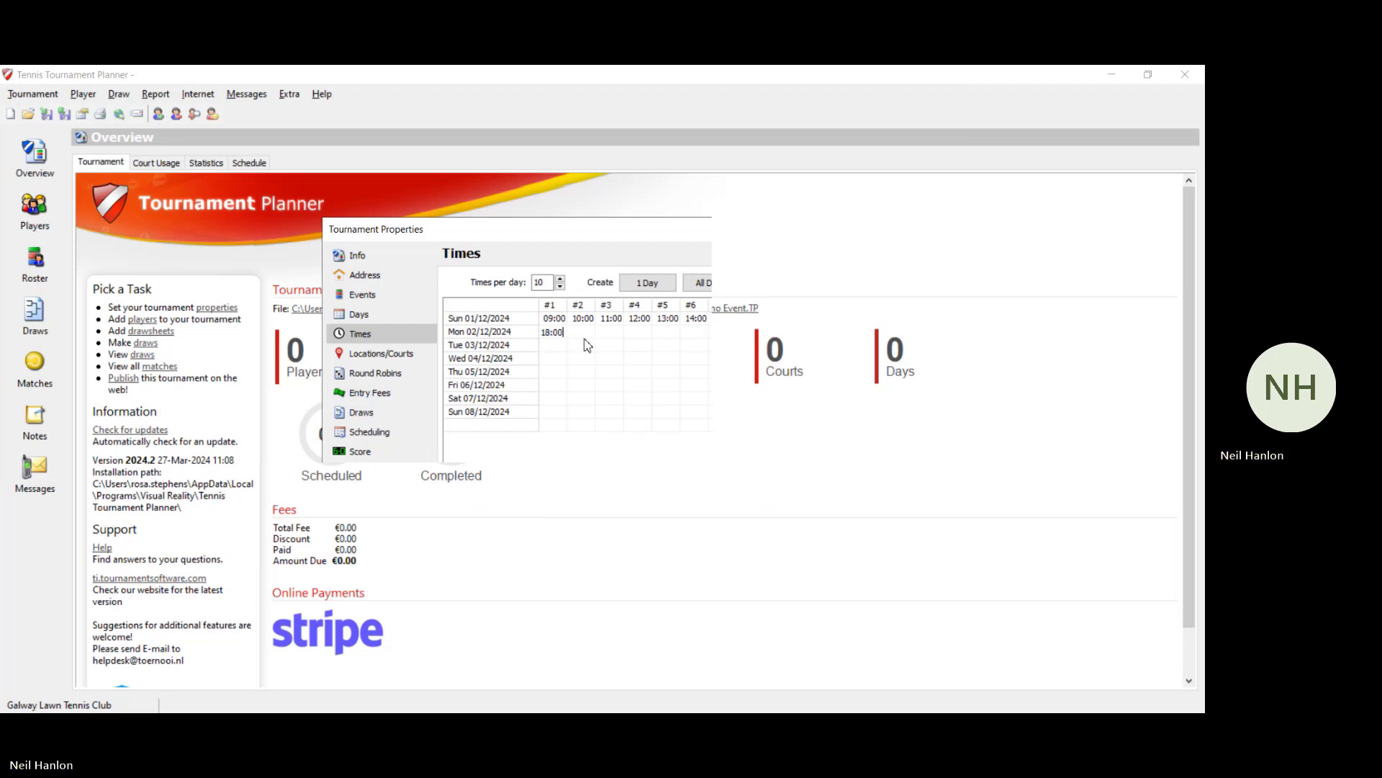
pyautogui.click(579, 332)
pyautogui.click(579, 331)
pyautogui.write('1900')
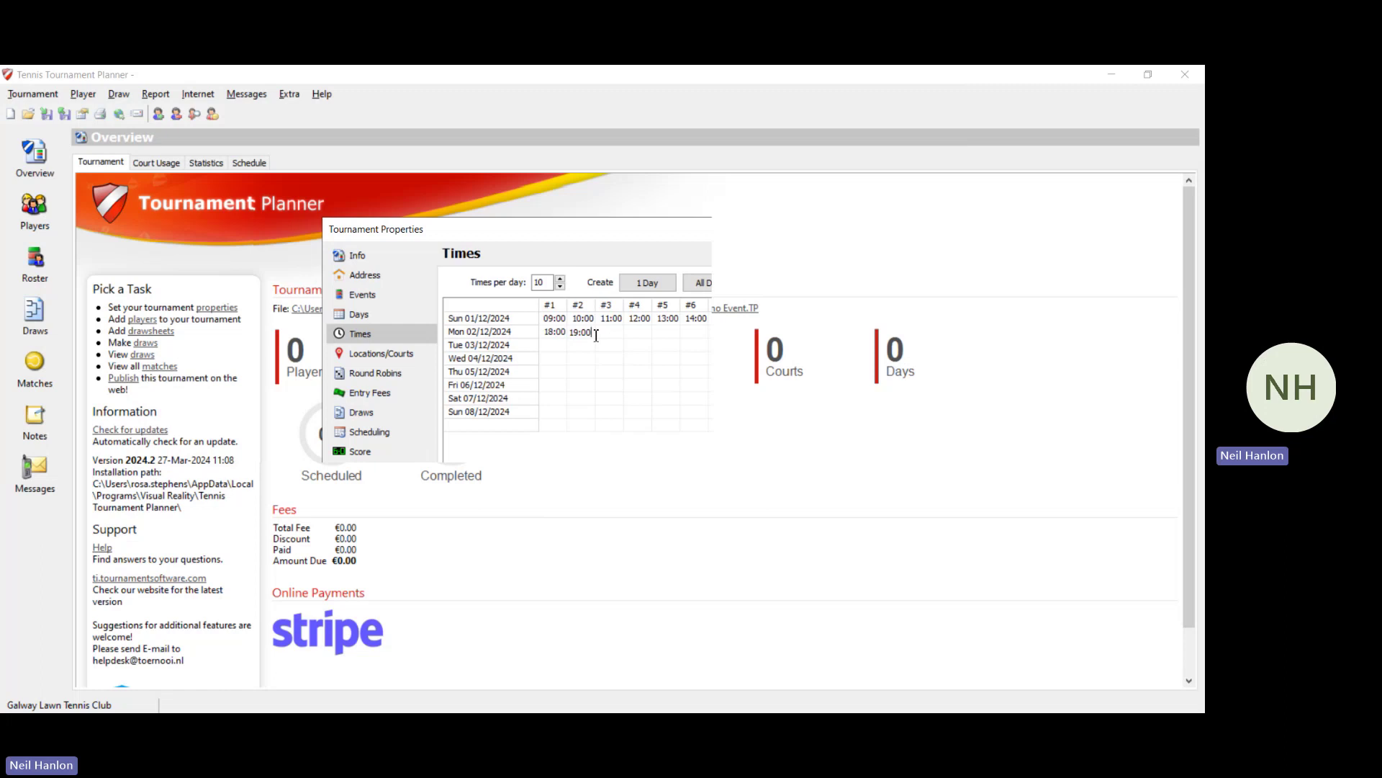
pyautogui.click(601, 334)
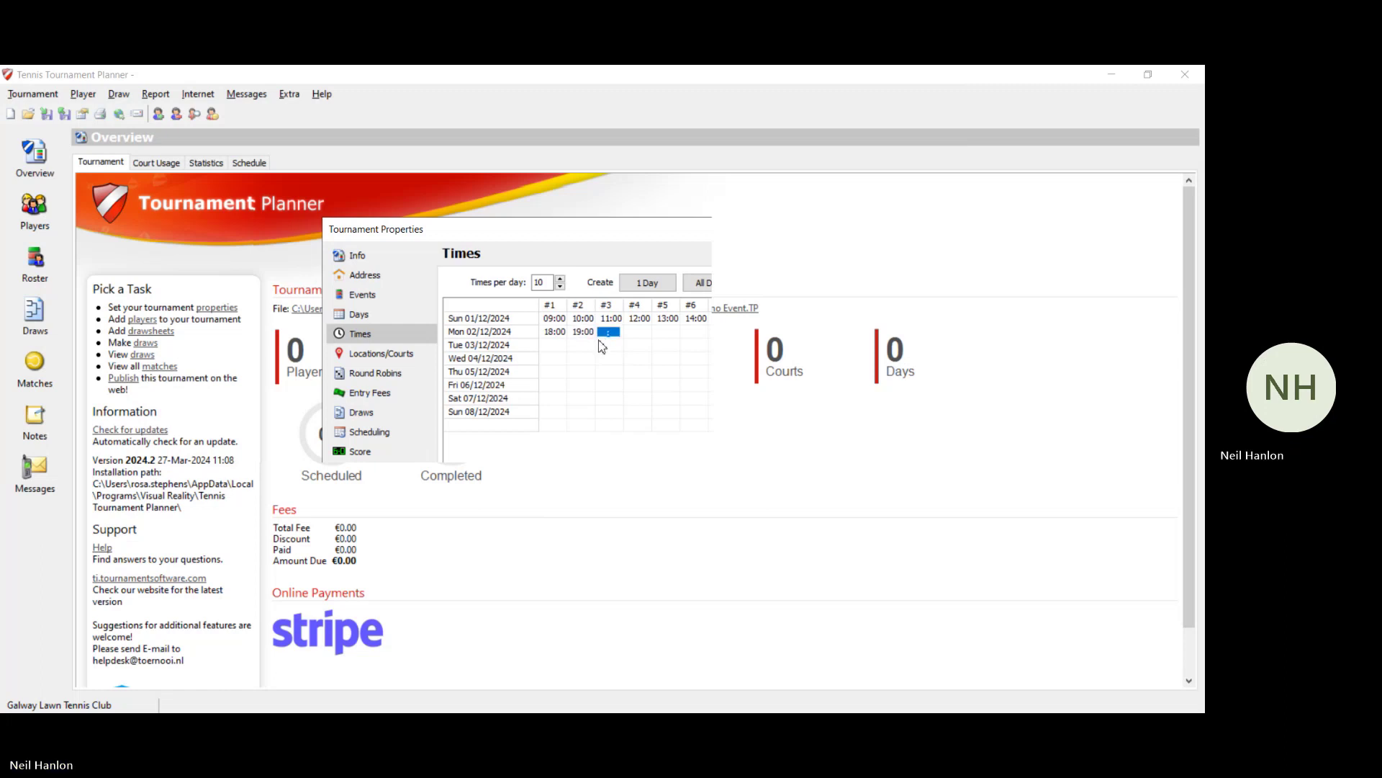
pyautogui.write('2000')
pyautogui.click(631, 336)
pyautogui.write('2100')
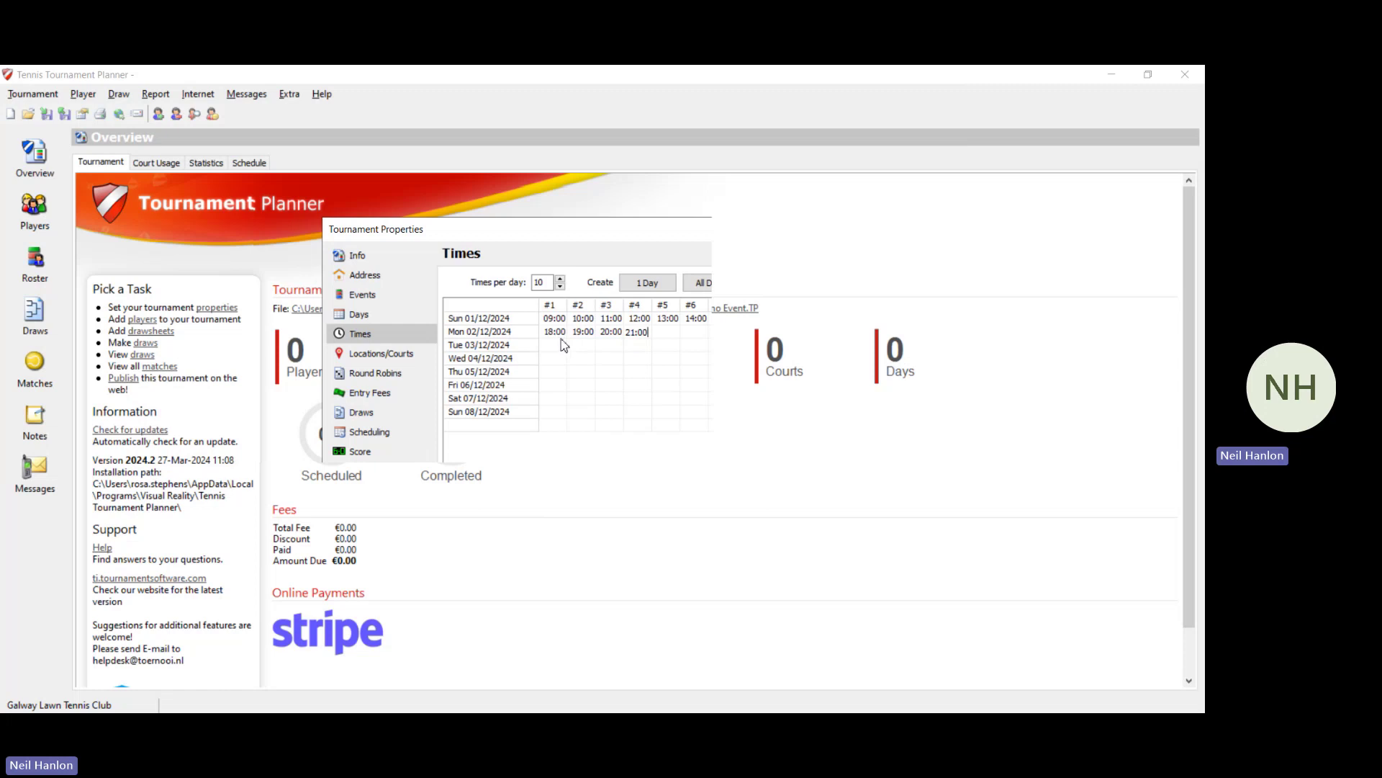
pyautogui.click(405, 360)
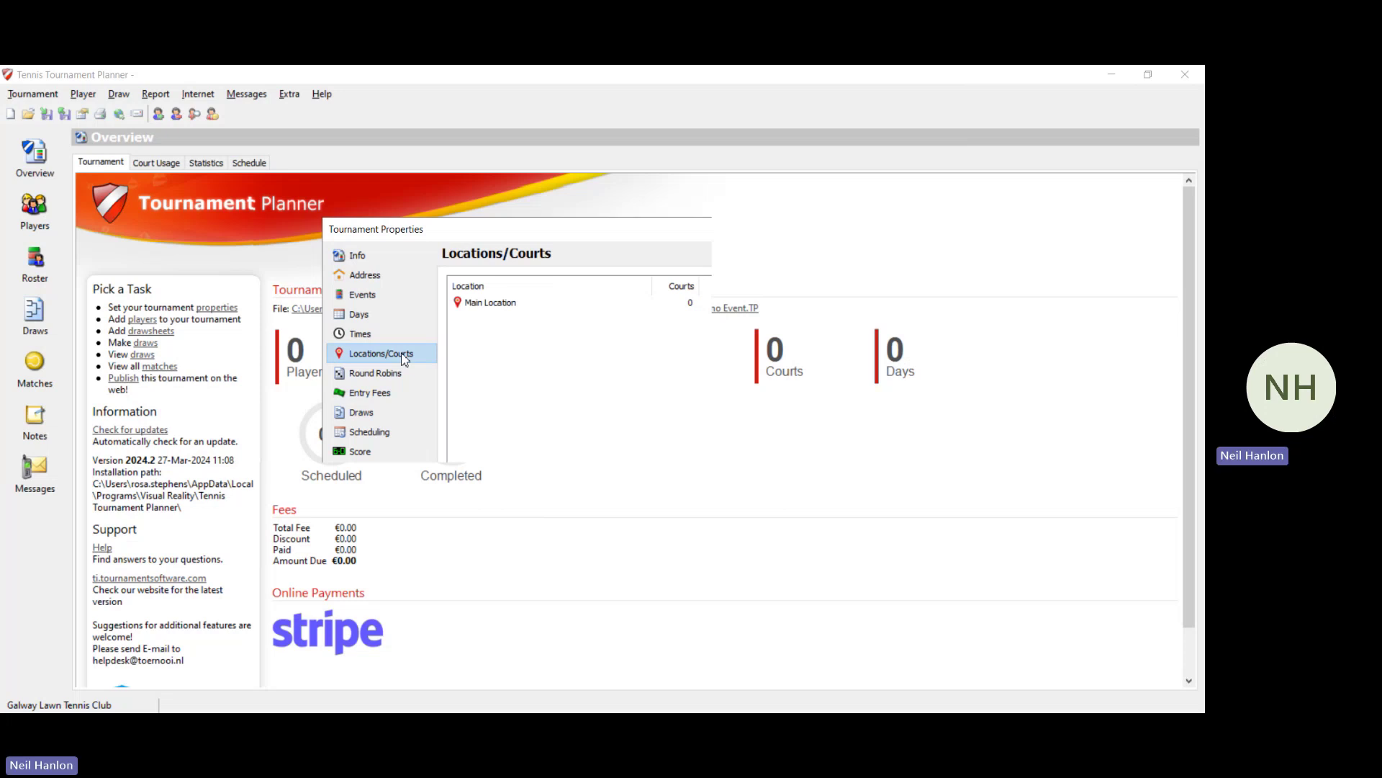
# Step: Rename the Main Location to St Anne's Waterford TC
pyautogui.click(504, 304)
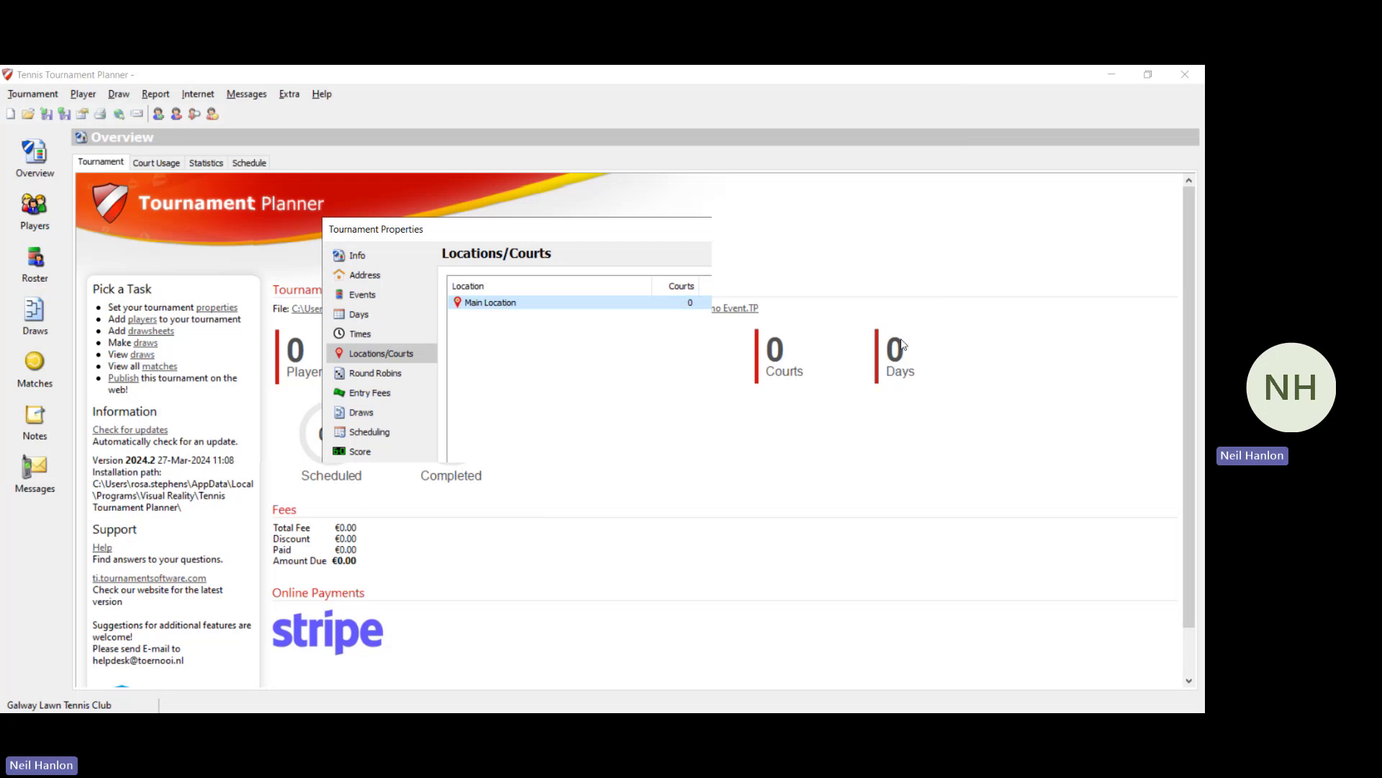
pyautogui.press('Return')
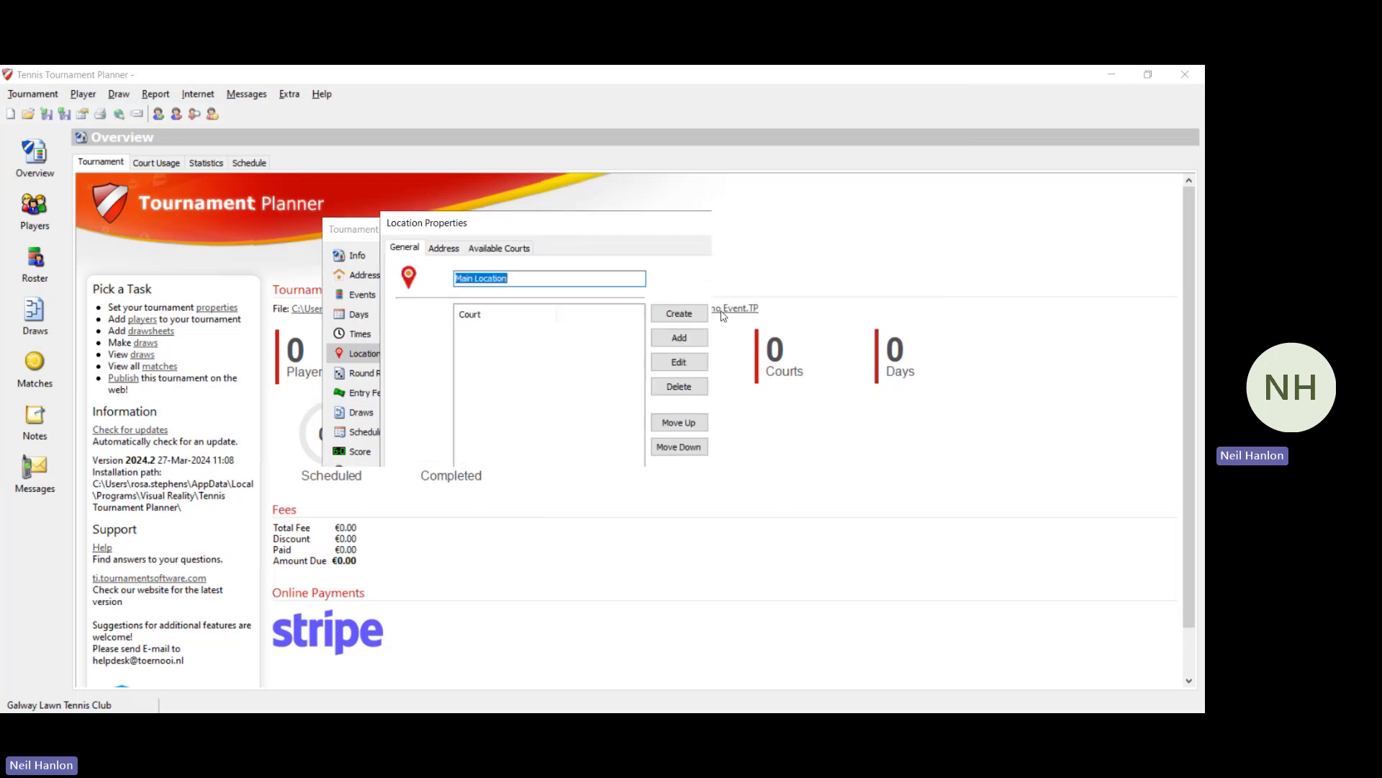
pyautogui.press('BackSpace')
pyautogui.write('St Anne')
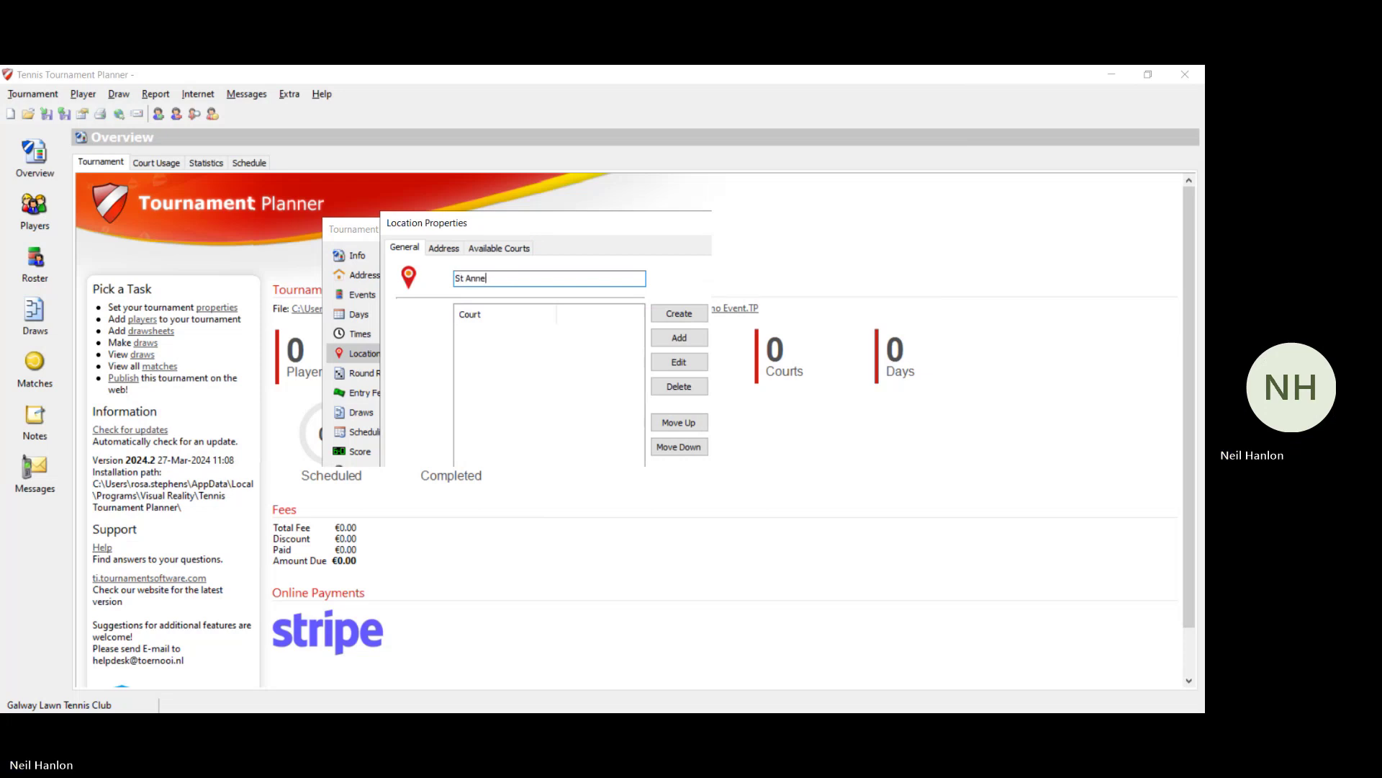
pyautogui.write("'s Waterford TC")
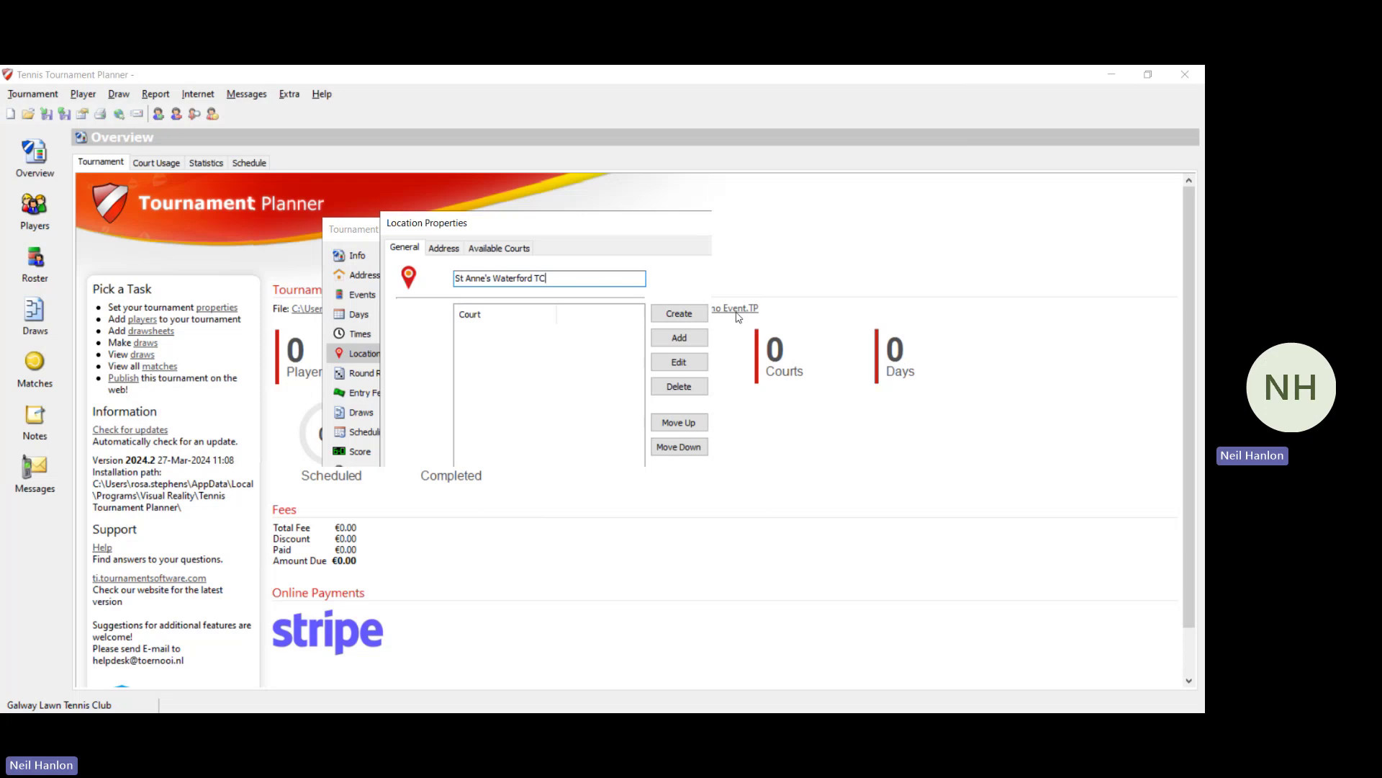
# Step: Add Court 1, Court 2, Court 3, Court 4 and Court 5 to the location
pyautogui.click(672, 338)
pyautogui.write('C')
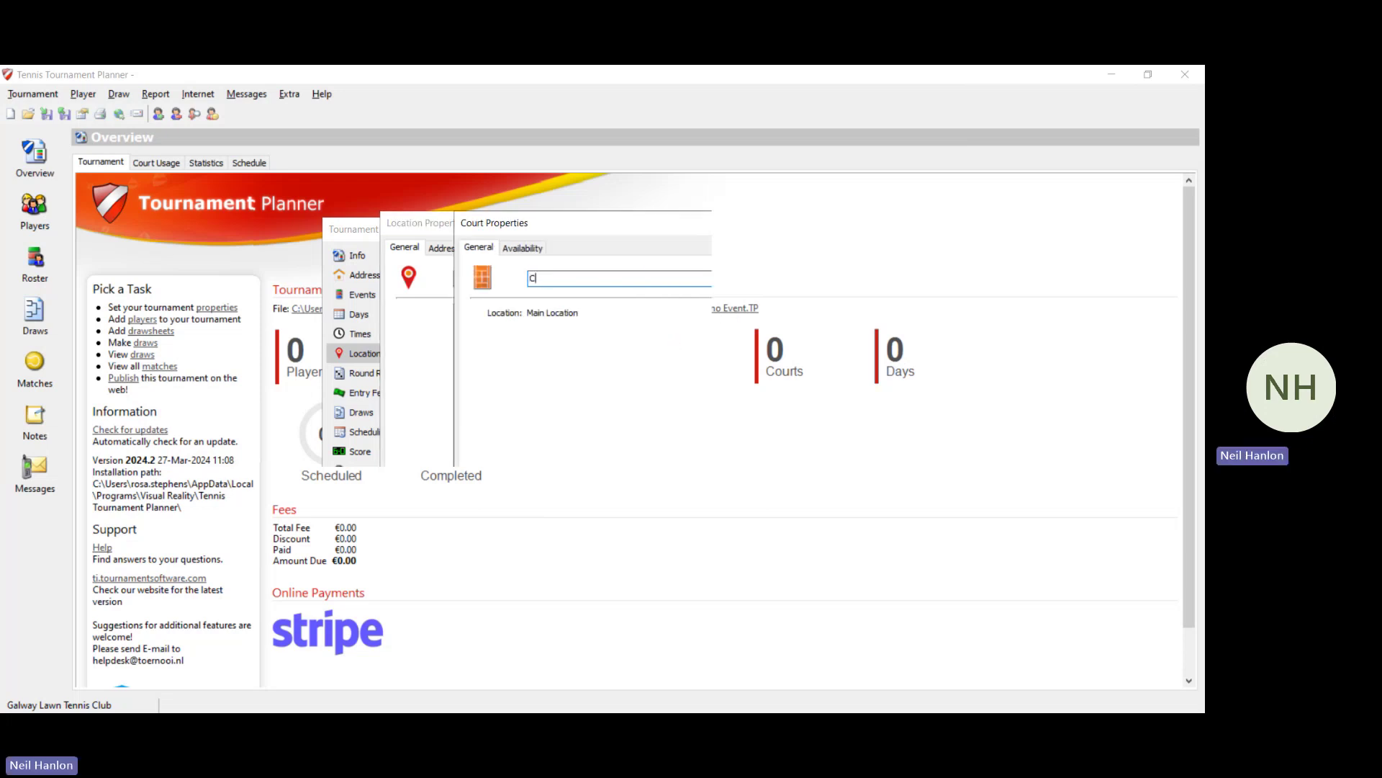
pyautogui.write('ourt 1')
pyautogui.press('Return')
pyautogui.click(674, 338)
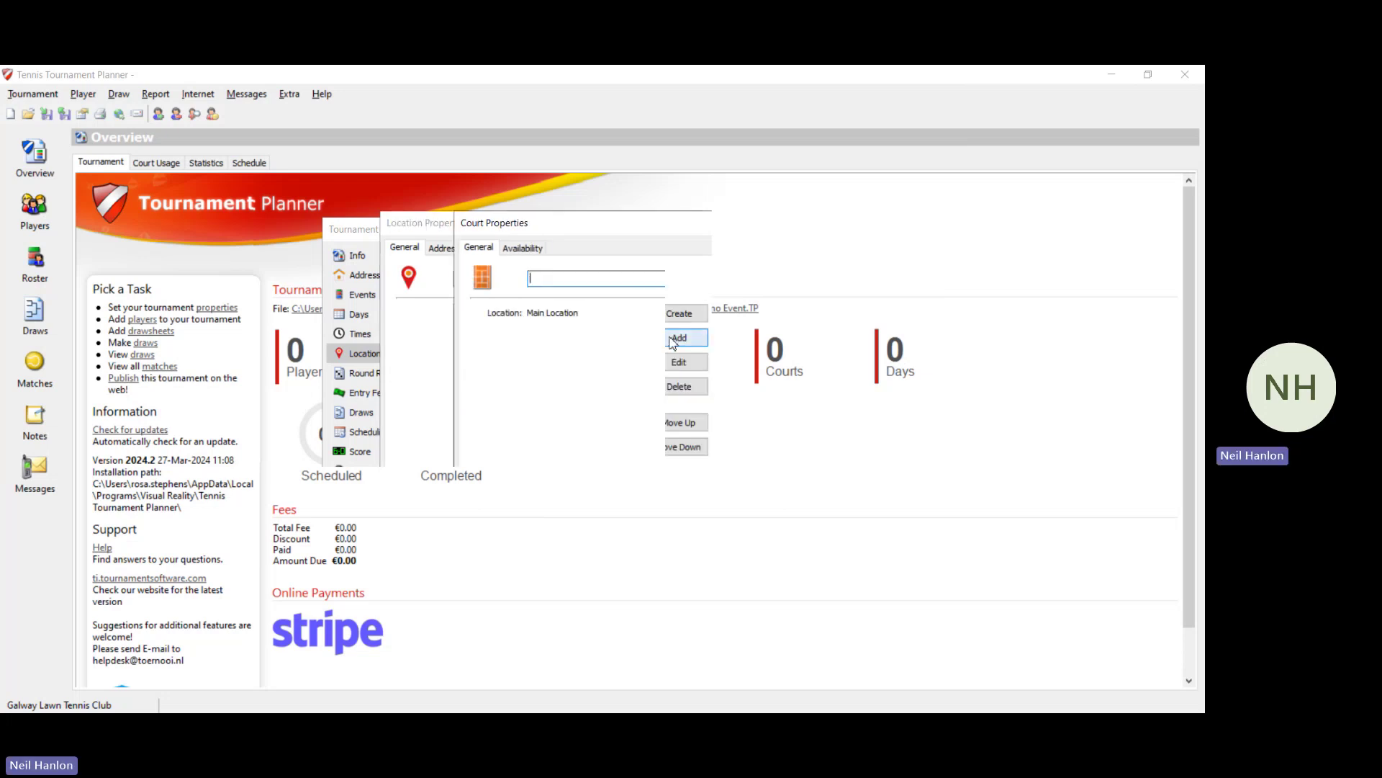
pyautogui.write('Court 2')
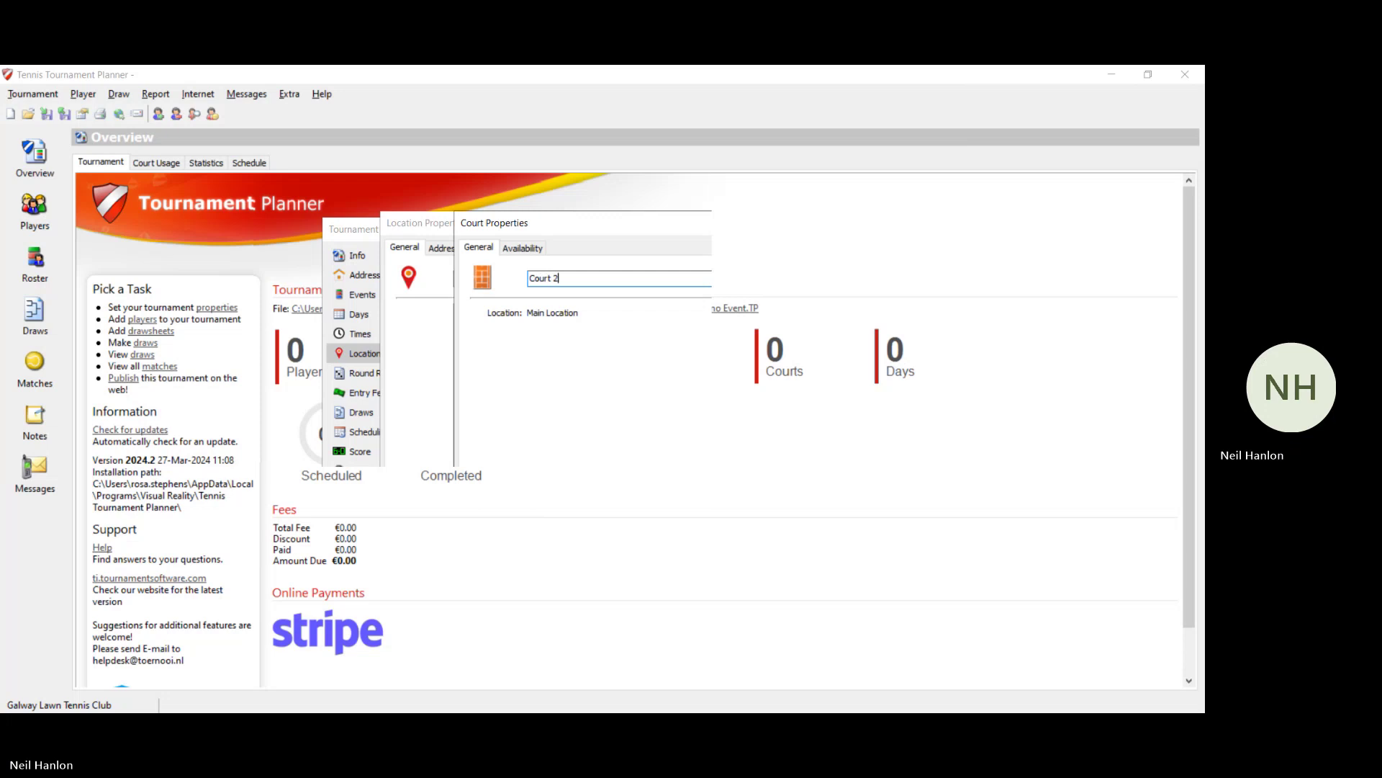
pyautogui.press('Return')
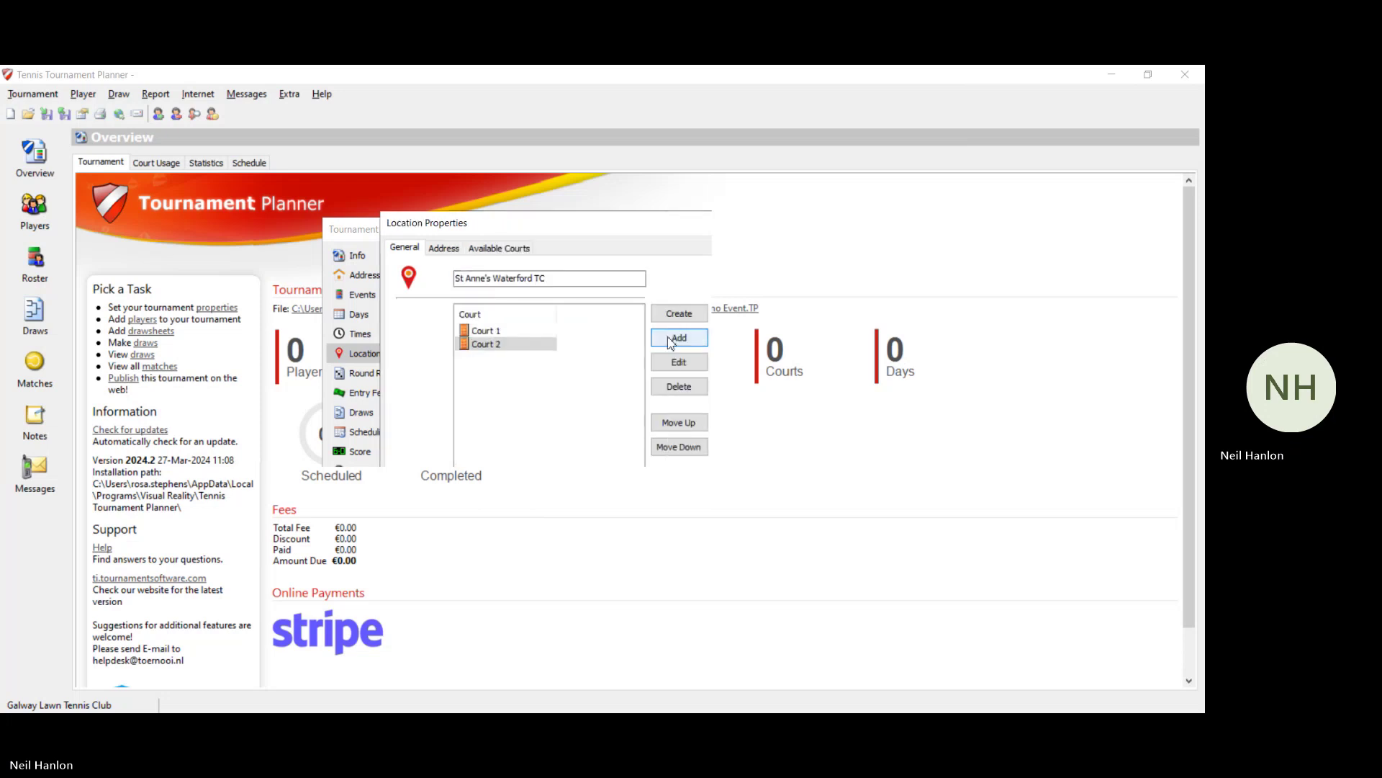
pyautogui.click(668, 336)
pyautogui.write('Court 3')
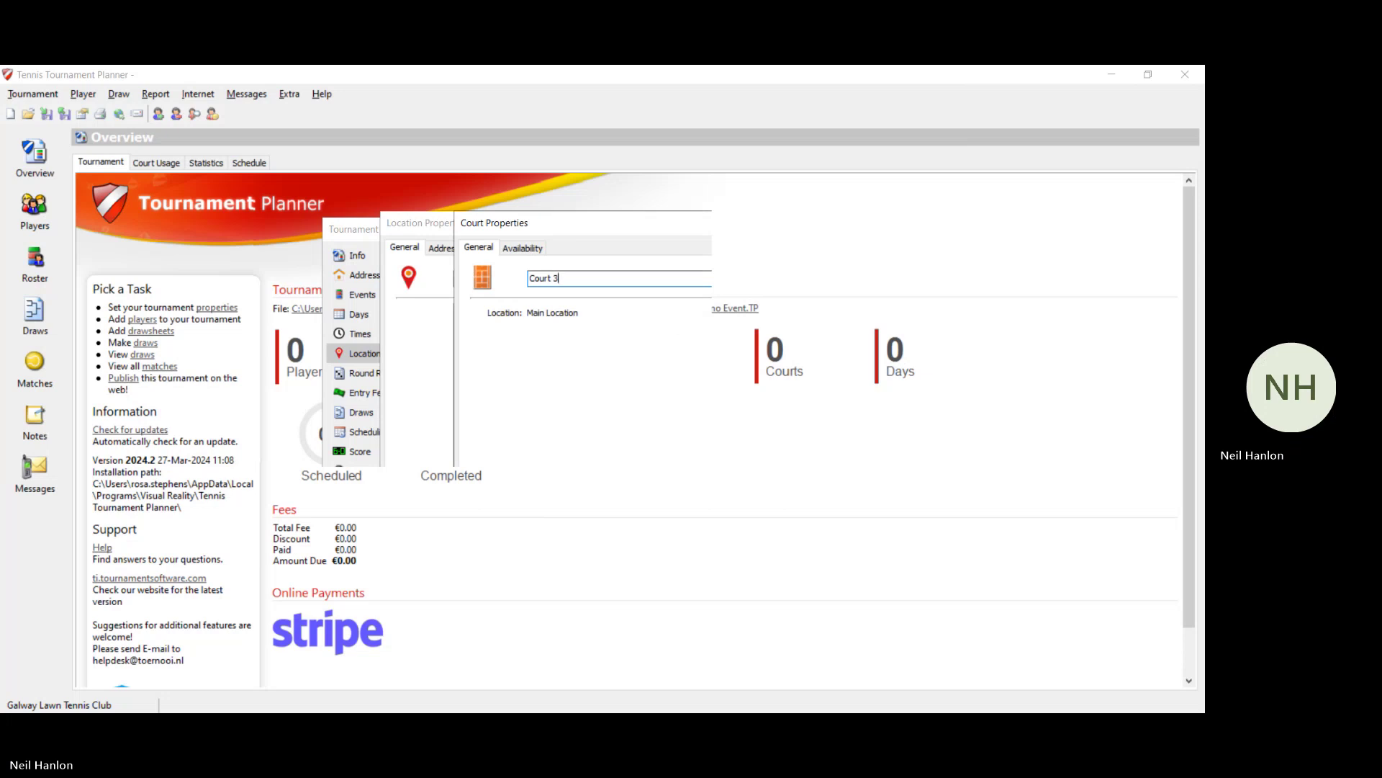
pyautogui.press('Return')
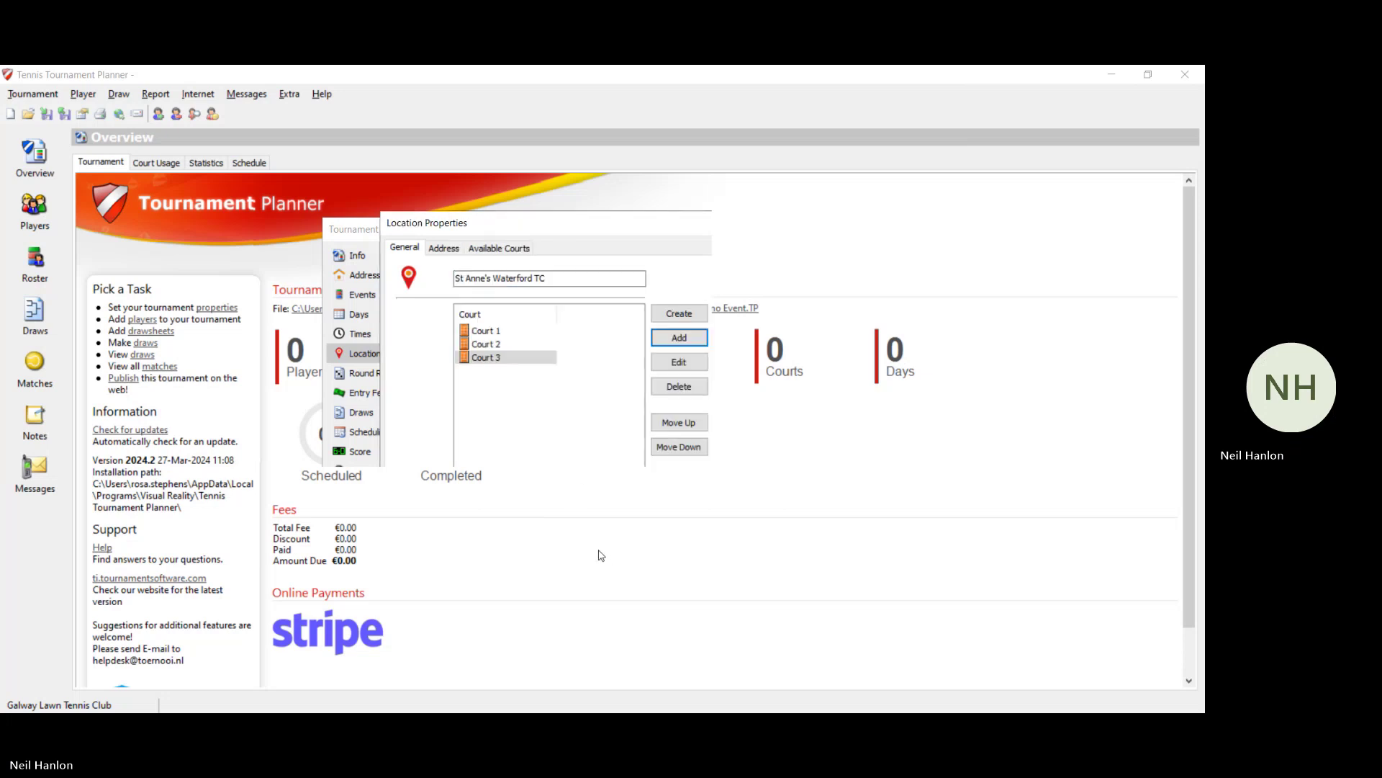
pyautogui.click(668, 337)
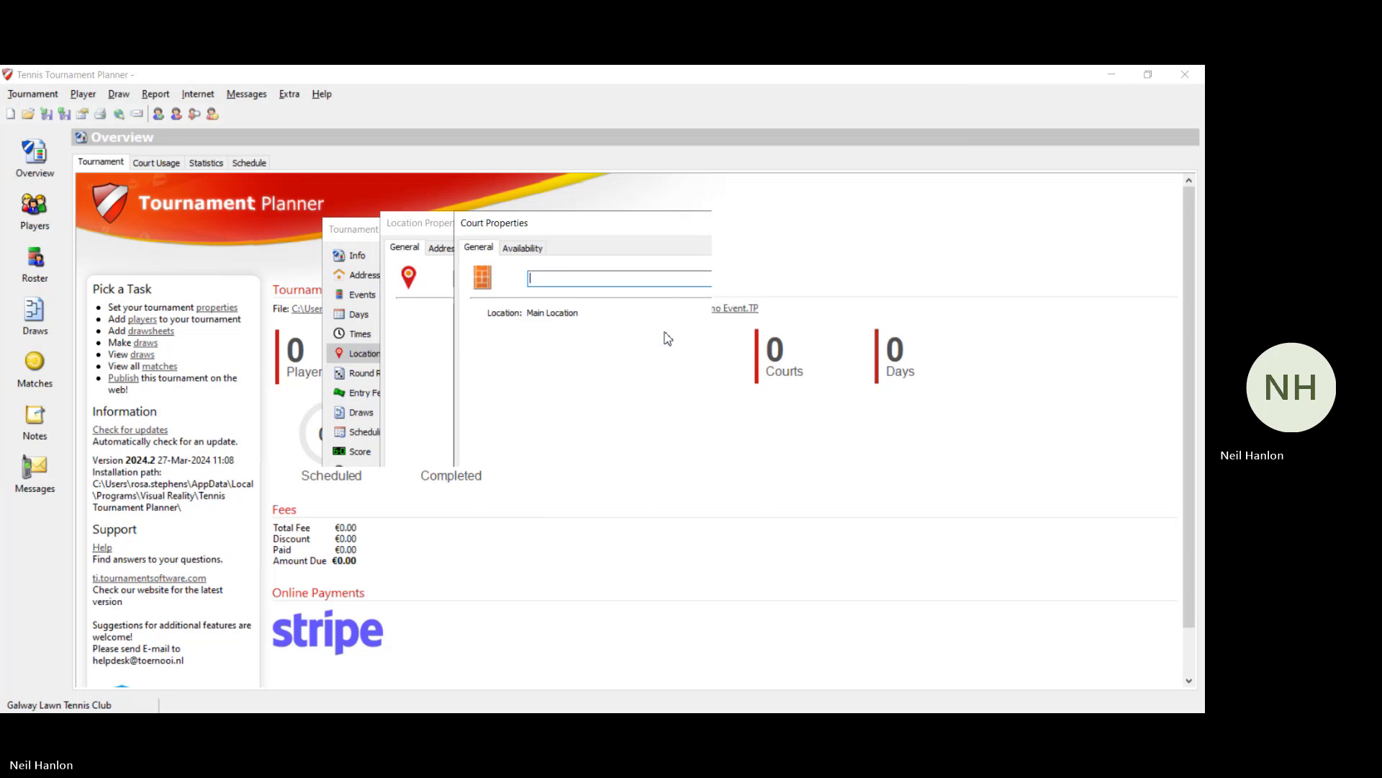
pyautogui.write('Court 4')
pyautogui.press('Return')
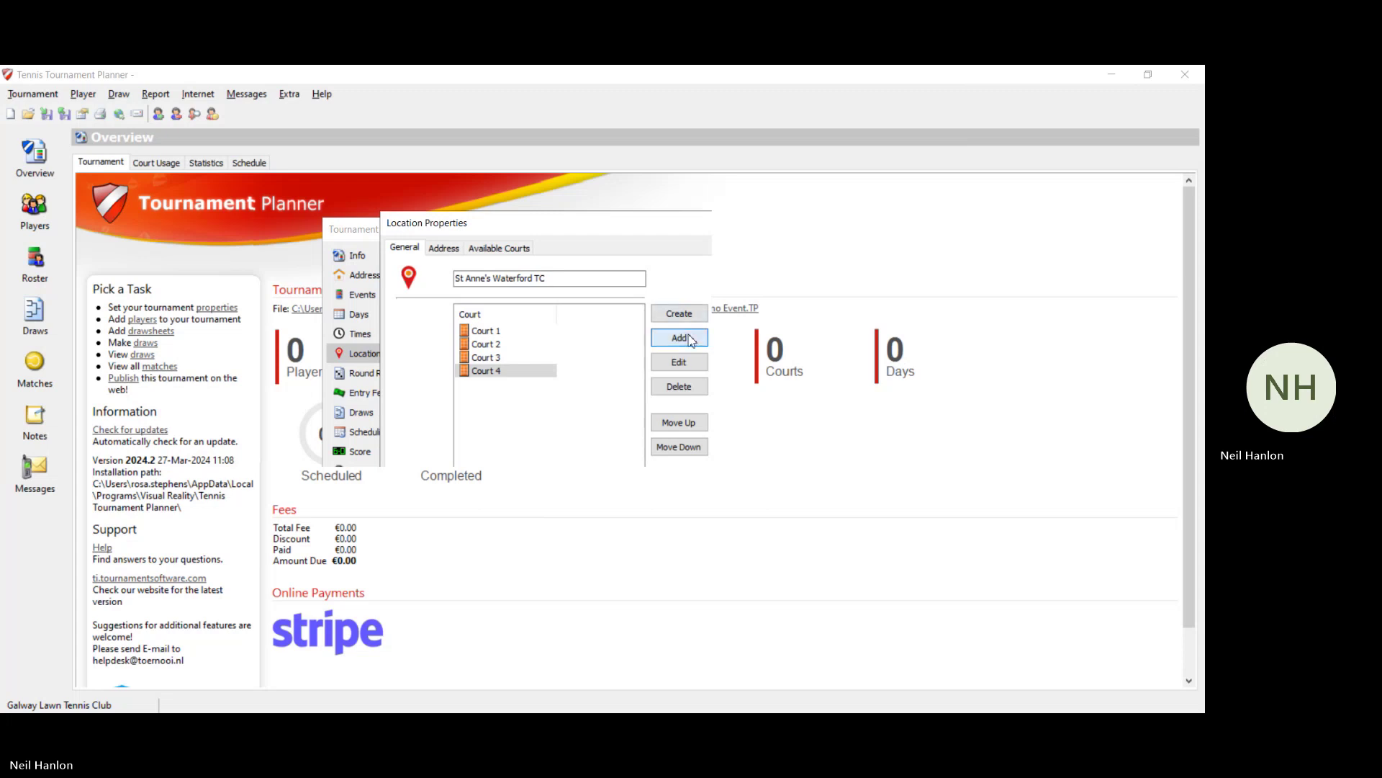
pyautogui.click(688, 338)
pyautogui.write('Court 5')
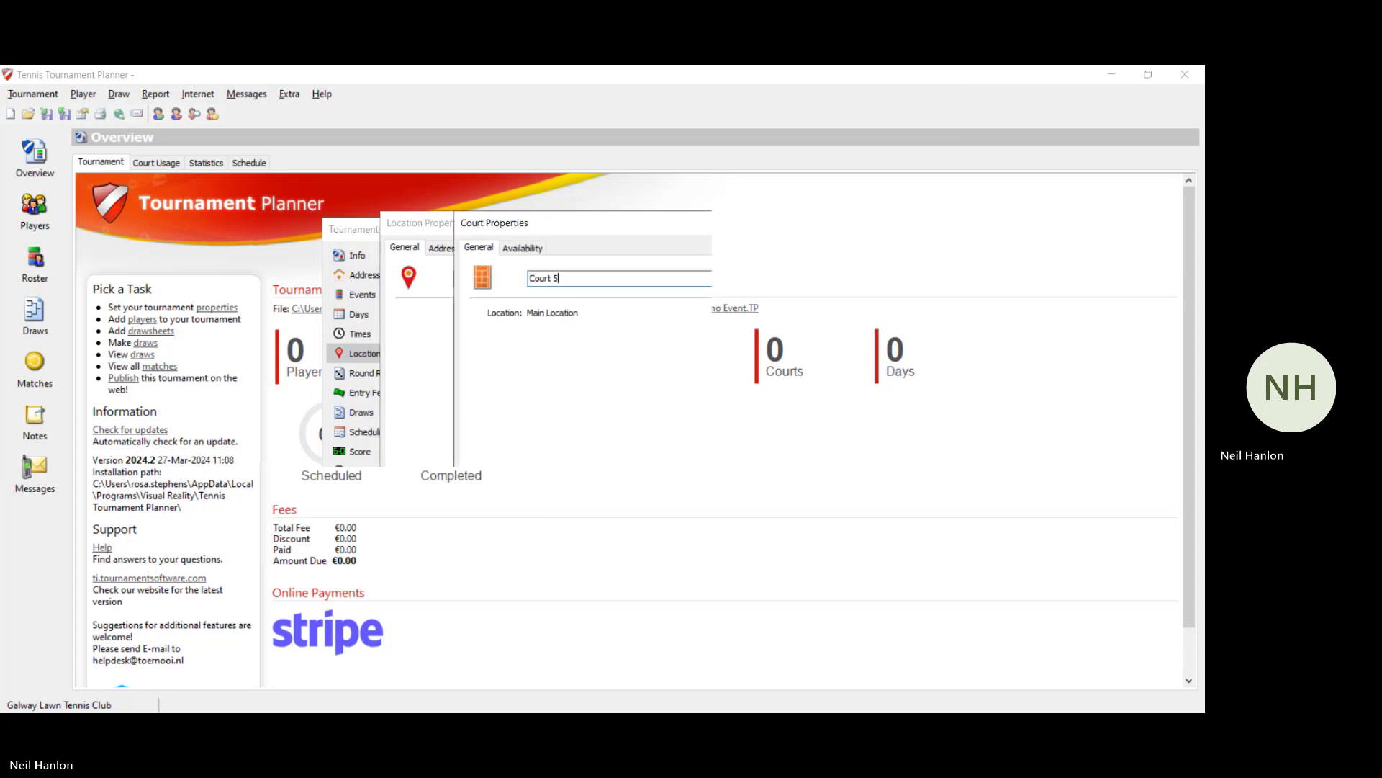
pyautogui.press('Return')
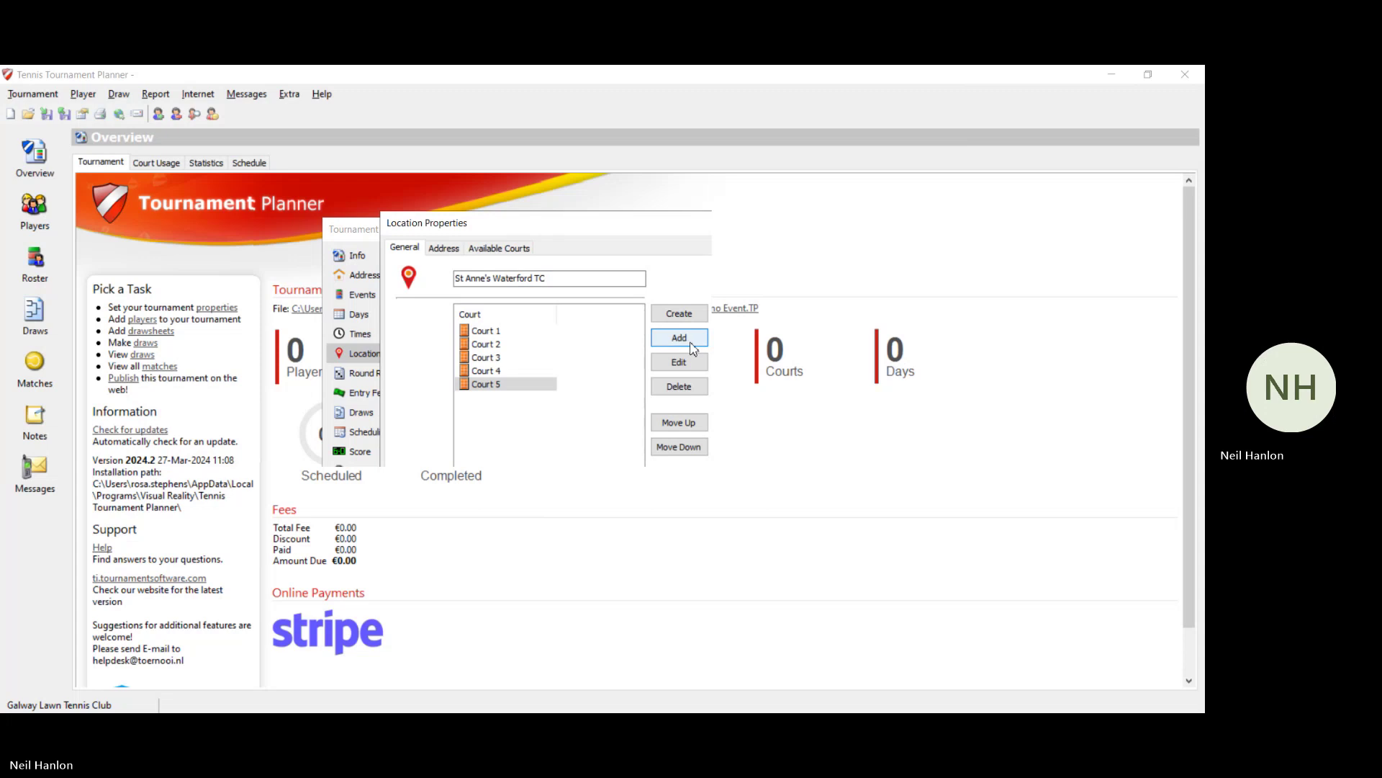
# Step: Enter the location's street address, postal code, city Waterford and the club's phone number
pyautogui.click(441, 248)
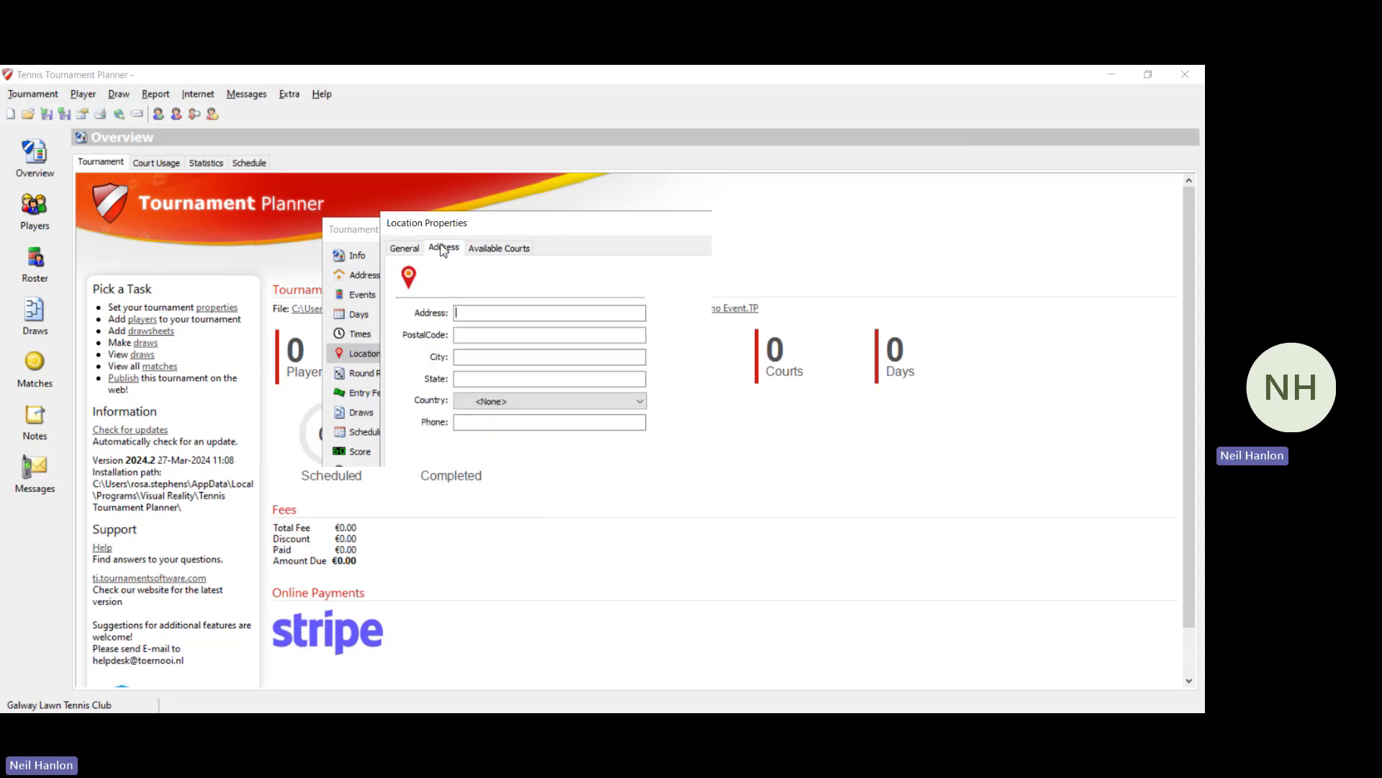
pyautogui.write('St')
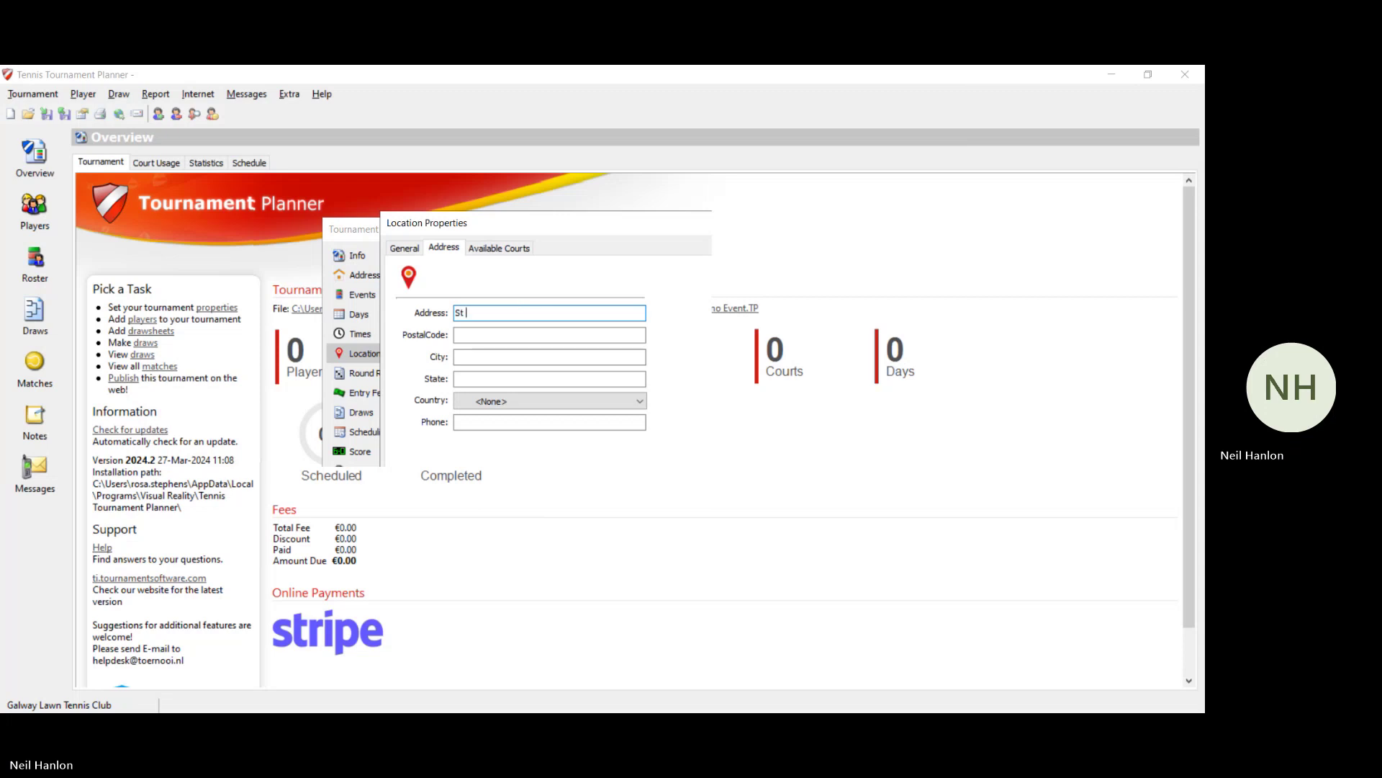
pyautogui.write(" Anne's Waterford TC, John's Hill")
pyautogui.click(489, 335)
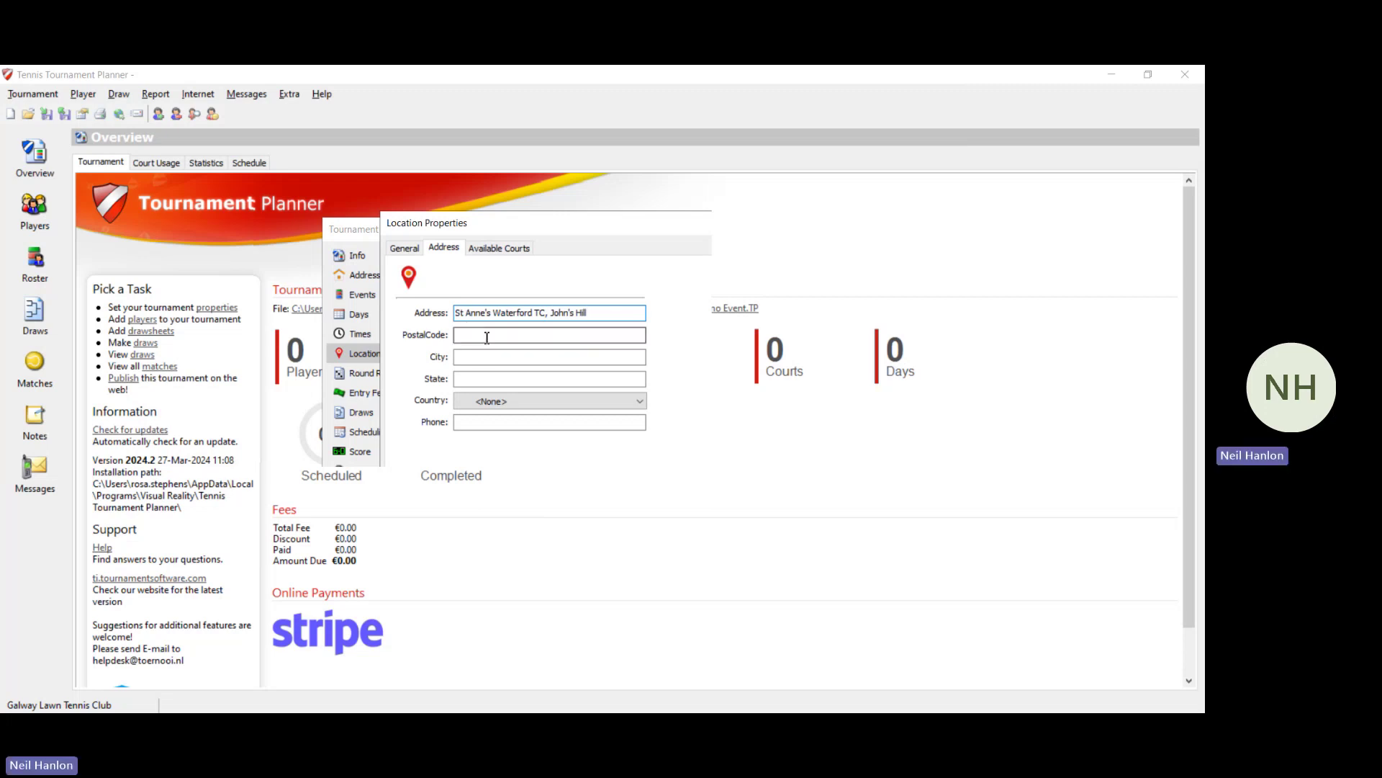
pyautogui.write('X9')
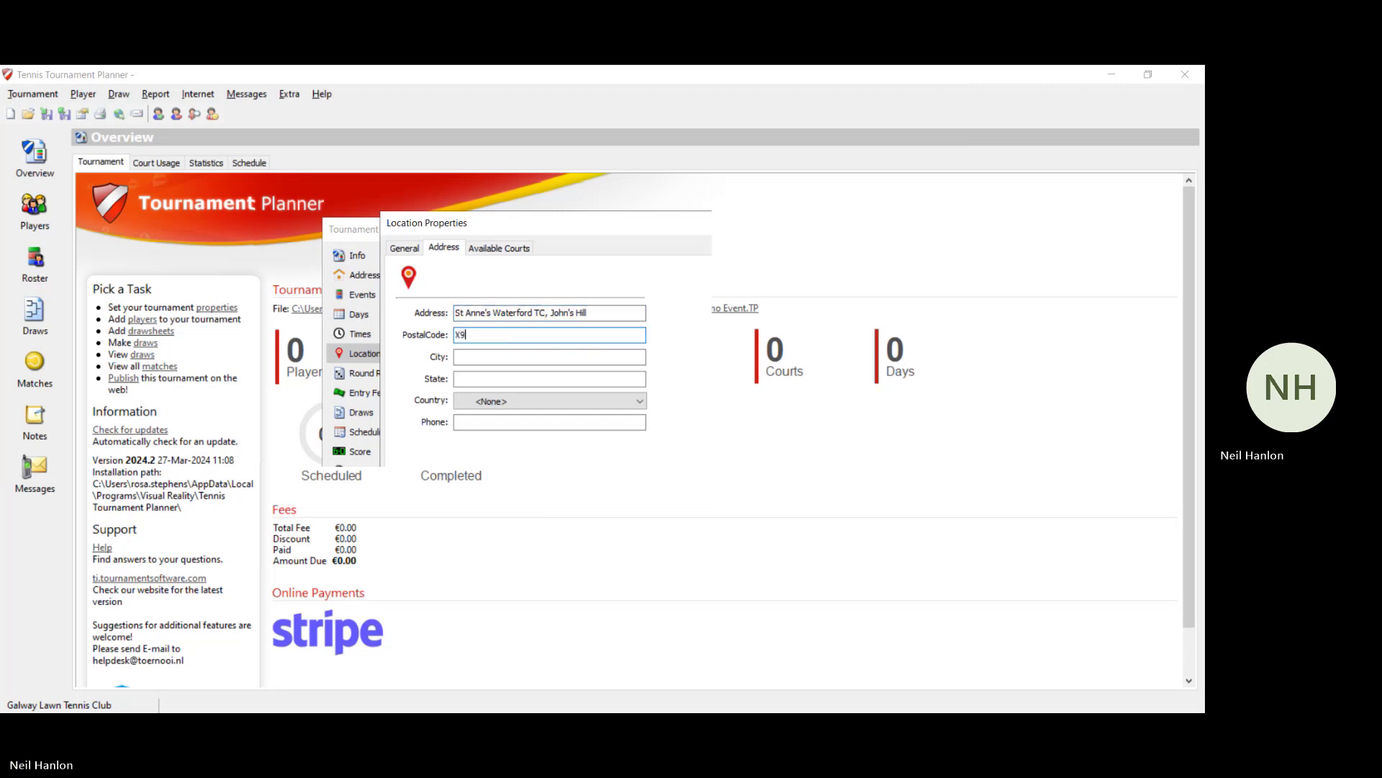
pyautogui.write('1X0k4')
pyautogui.click(509, 362)
pyautogui.write('Waterford')
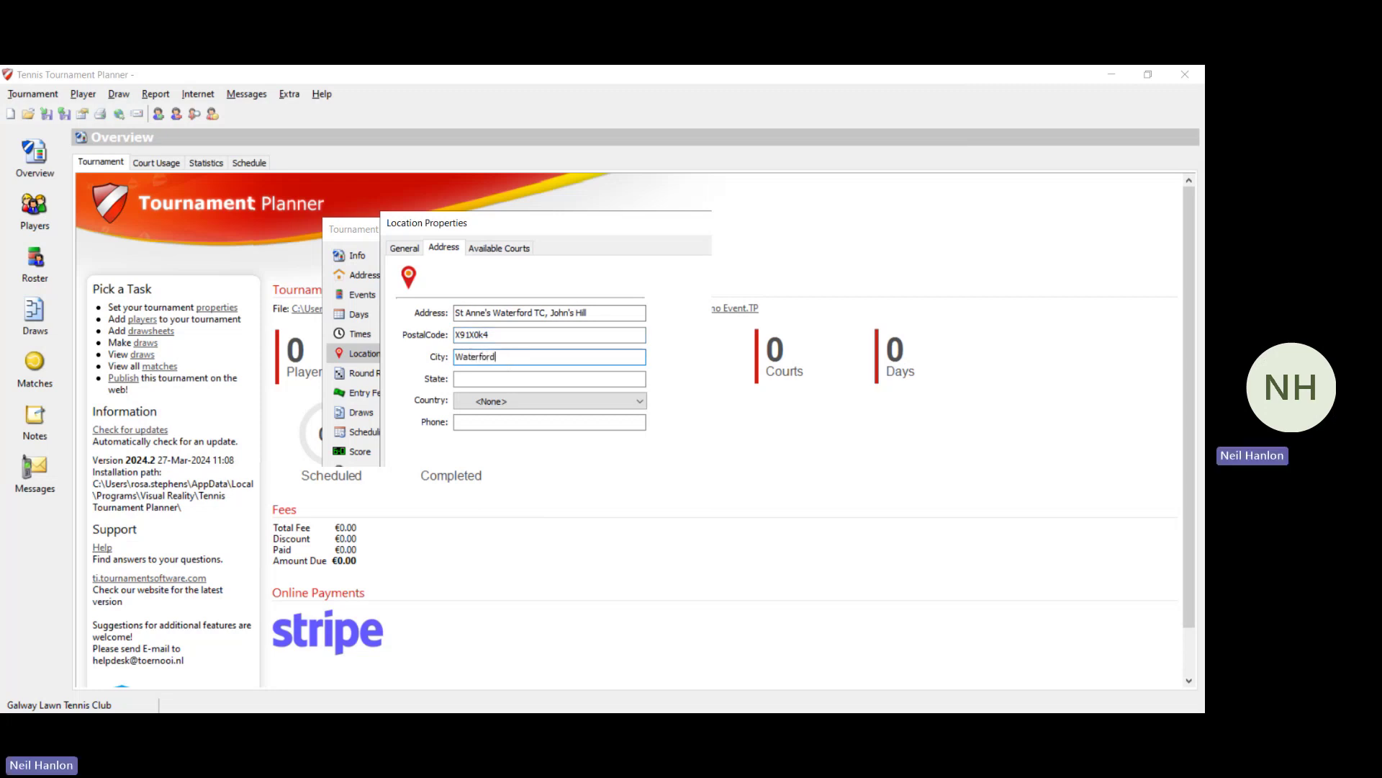
pyautogui.click(494, 421)
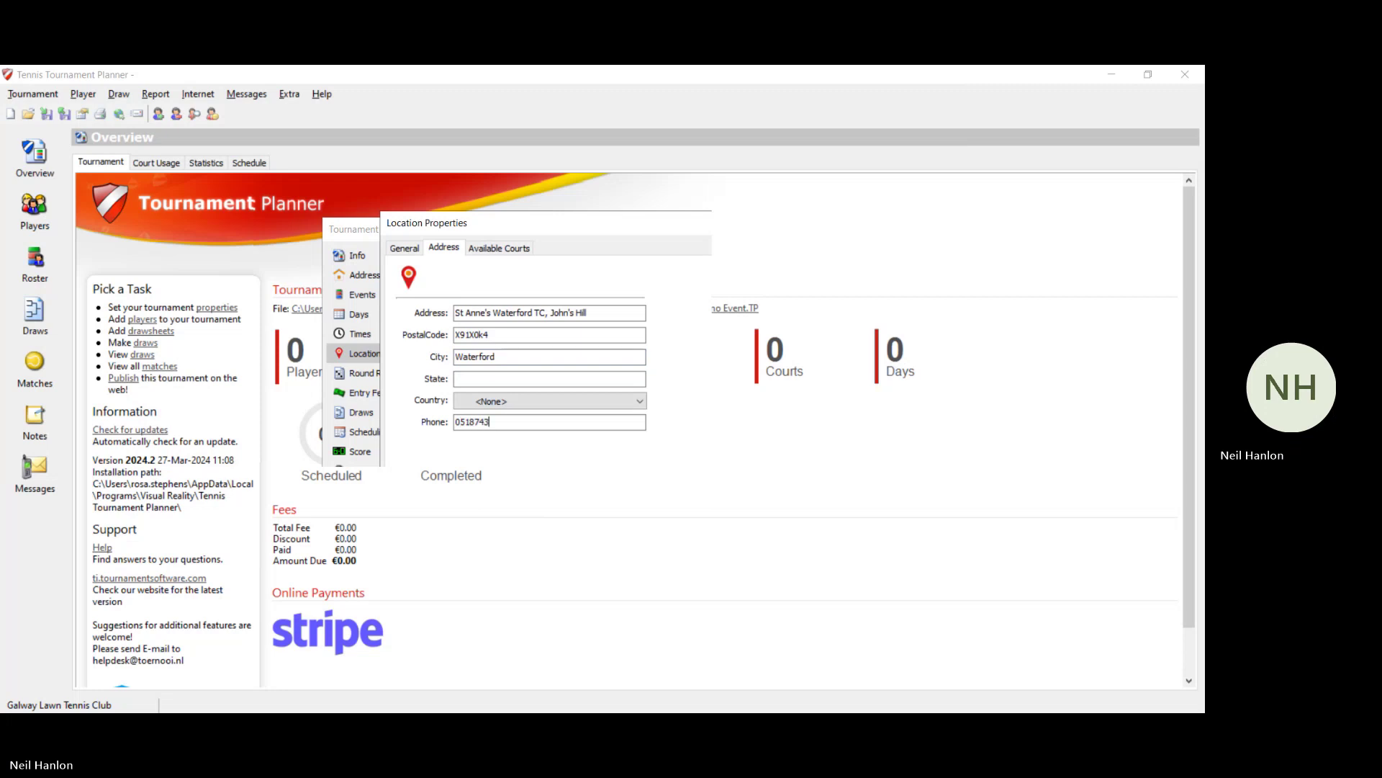
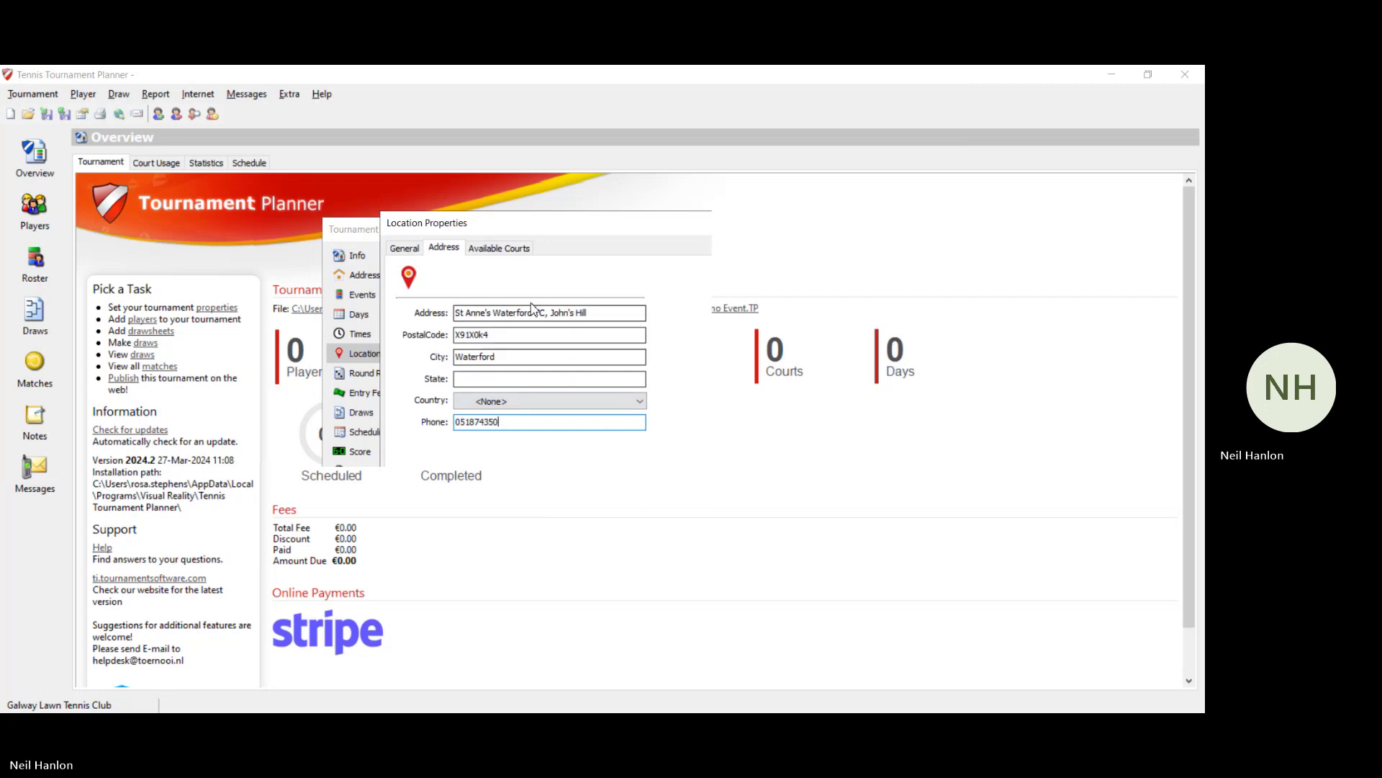
pyautogui.click(507, 254)
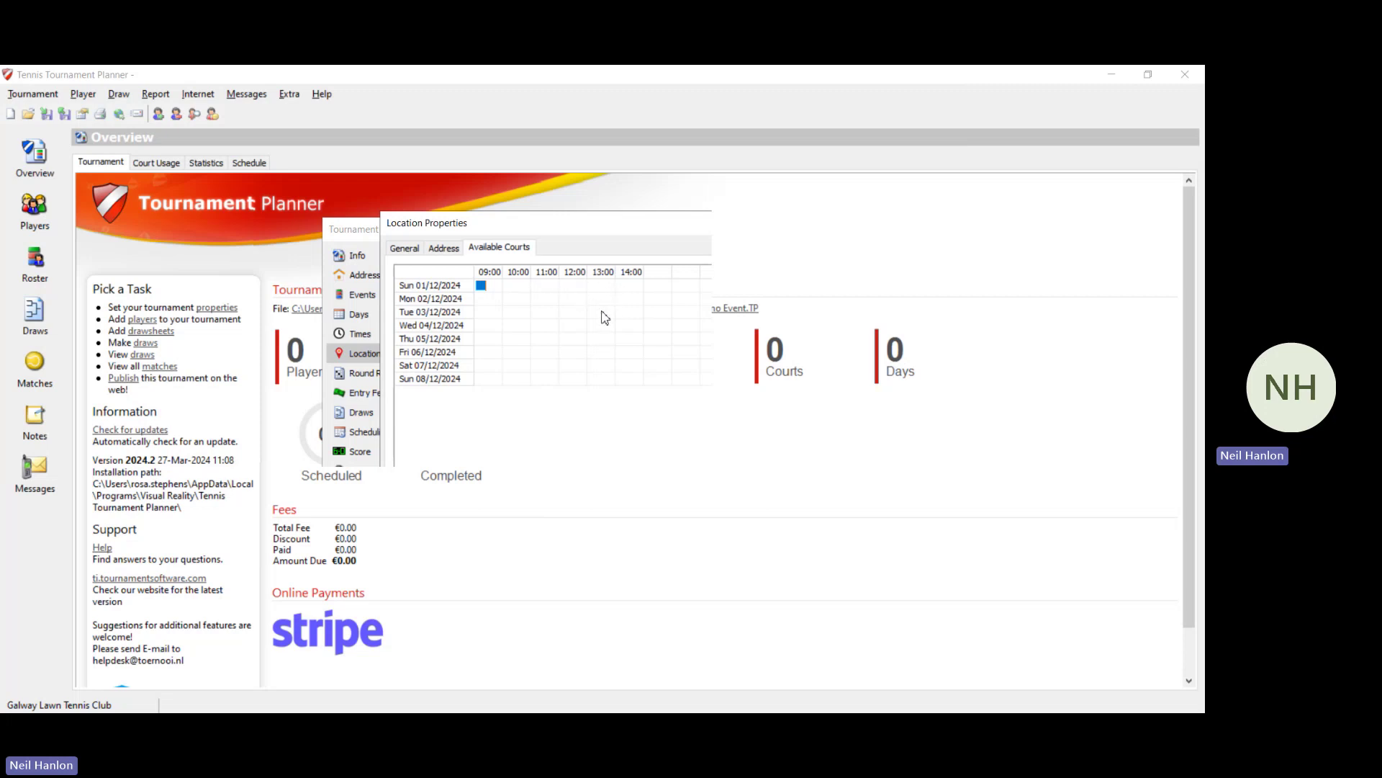
# Step: Make 5 courts available on Sunday 01/12 for the 10:00 through 14:00 slots
pyautogui.click(514, 288)
pyautogui.click(536, 288)
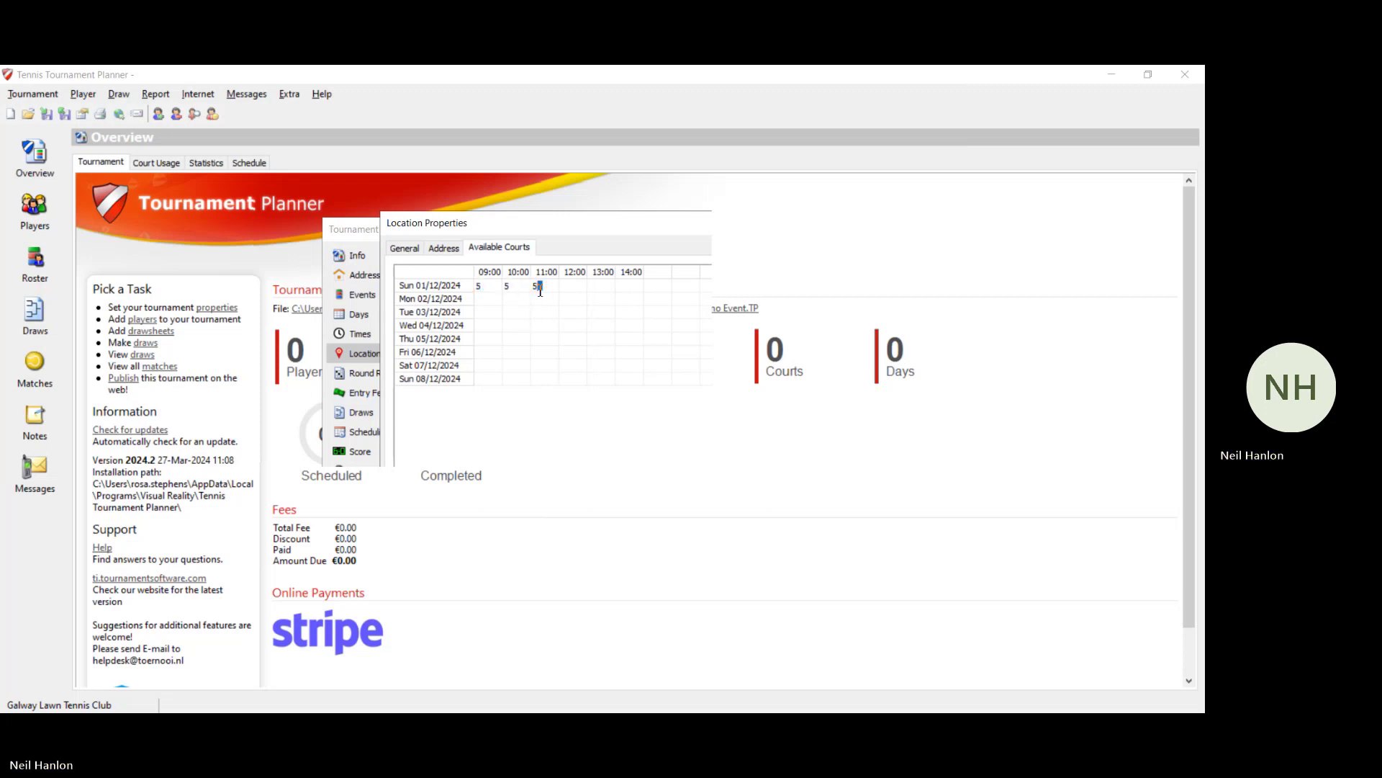
pyautogui.click(566, 288)
pyautogui.click(594, 288)
pyautogui.click(626, 288)
# Step: Allow 3 courts at 18:00 and 5 at 19:00–21:00 on Monday 02/12, then save
pyautogui.click(497, 302)
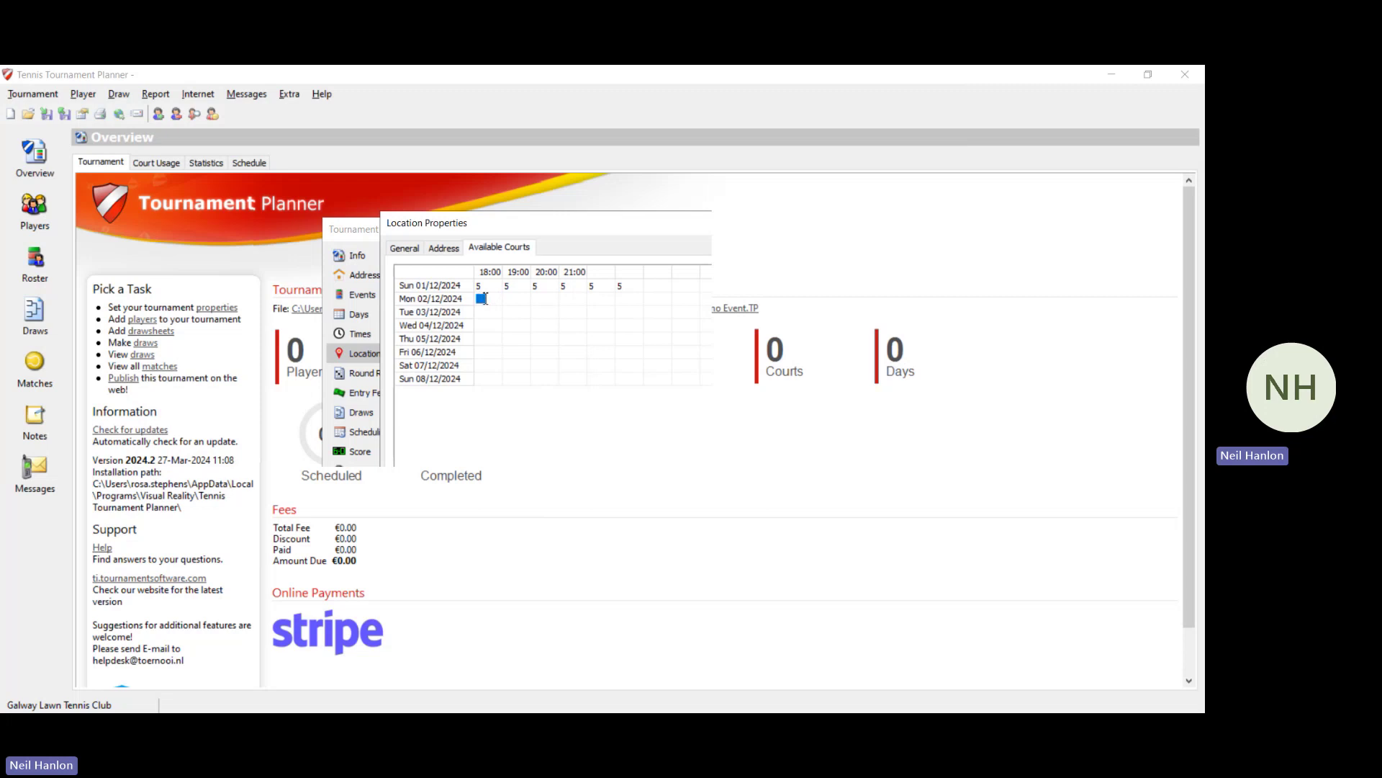
pyautogui.write('3')
pyautogui.click(516, 304)
pyautogui.write('5')
pyautogui.click(545, 303)
pyautogui.write('5')
pyautogui.click(567, 301)
pyautogui.write('5')
pyautogui.press('Return')
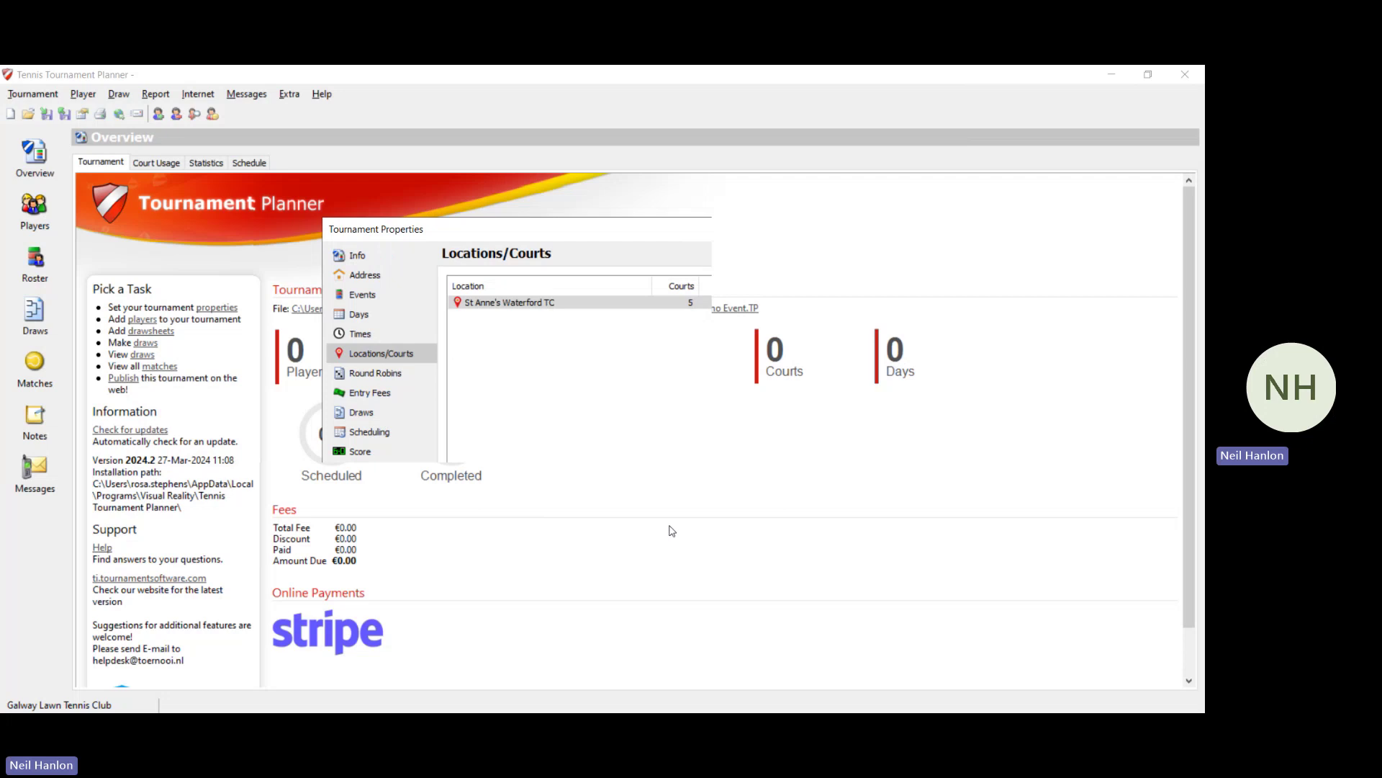
# Step: Create a new location named Venue 2 with its first court, Court 1
pyautogui.click(861, 287)
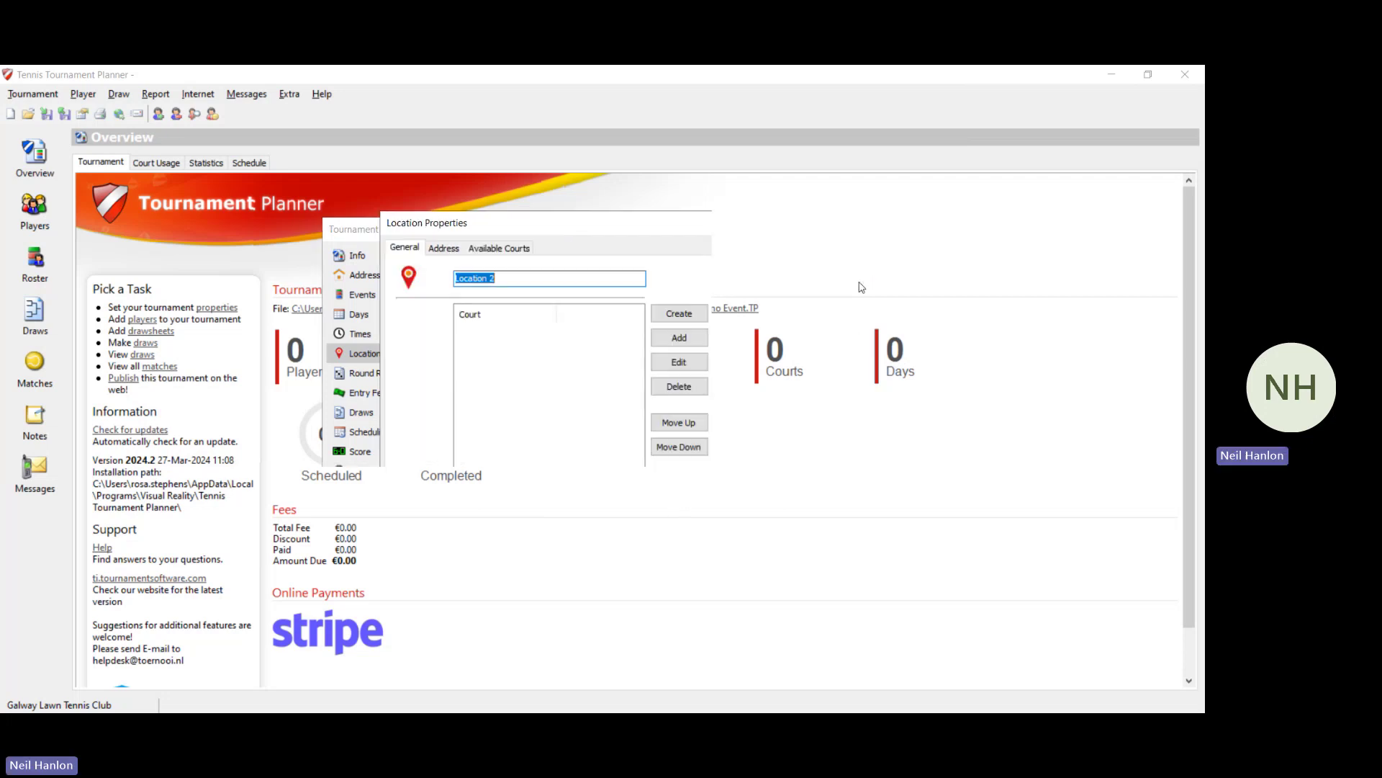
pyautogui.press('BackSpace')
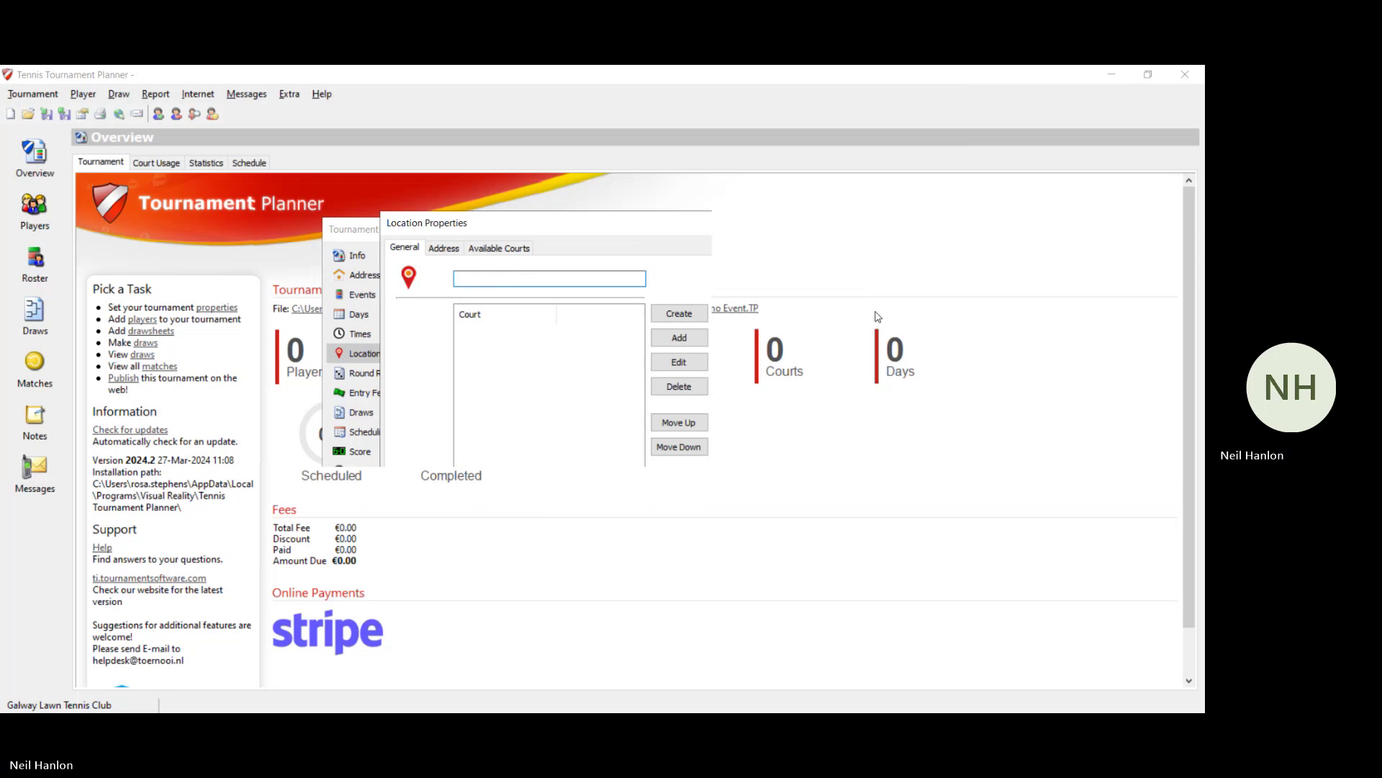
pyautogui.write('Venue 2')
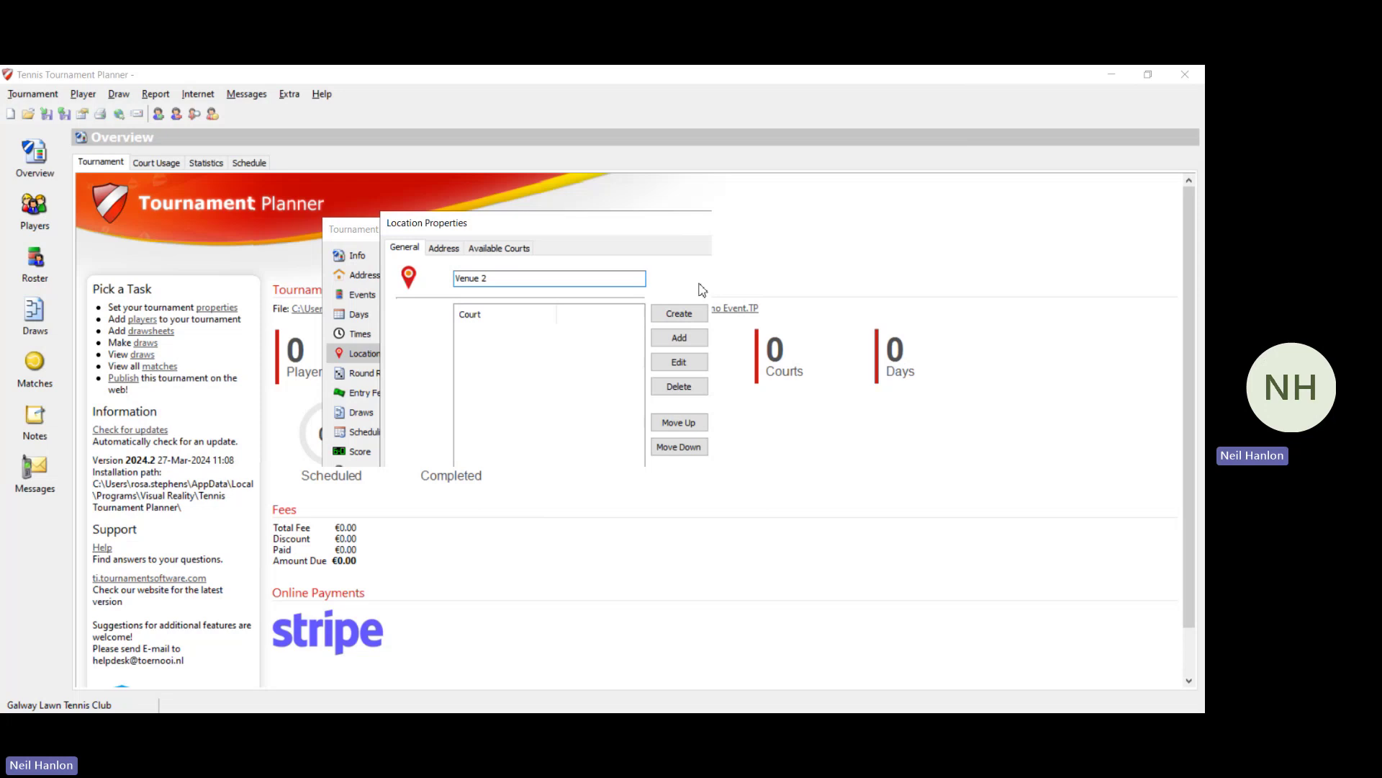
pyautogui.click(680, 338)
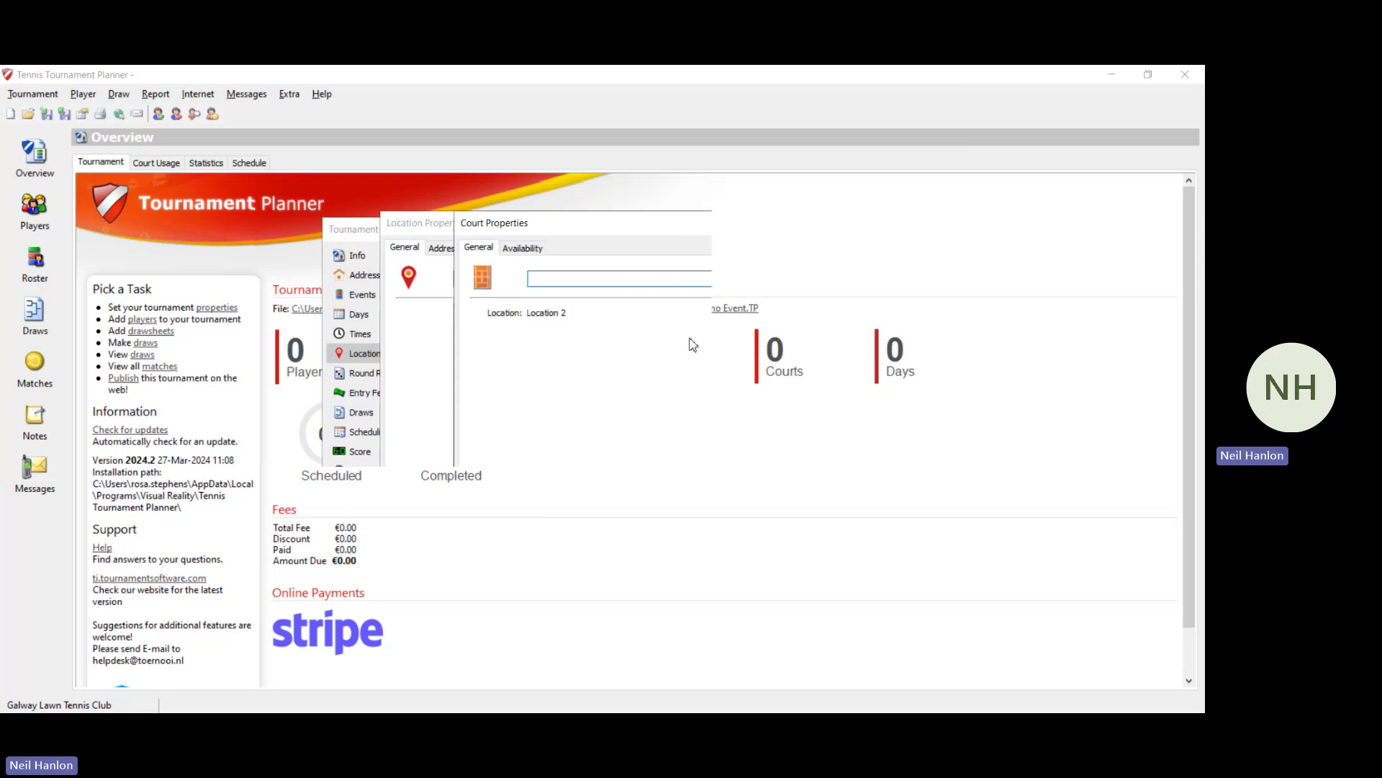
pyautogui.write('Court 1')
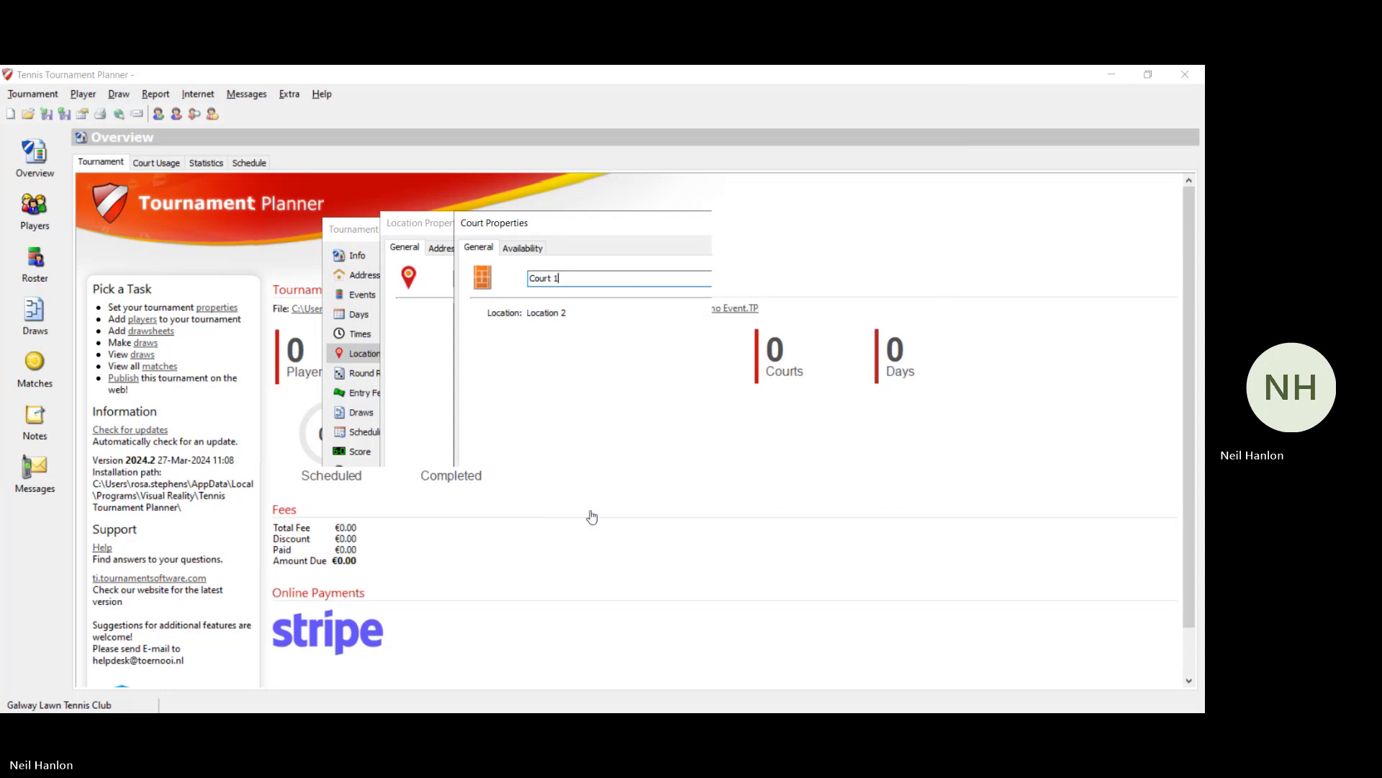
pyautogui.press('Return')
# Step: Add Court 2 to Venue 2, check its address and availability, and save it
pyautogui.click(702, 339)
pyautogui.write('Court 2')
pyautogui.press('Return')
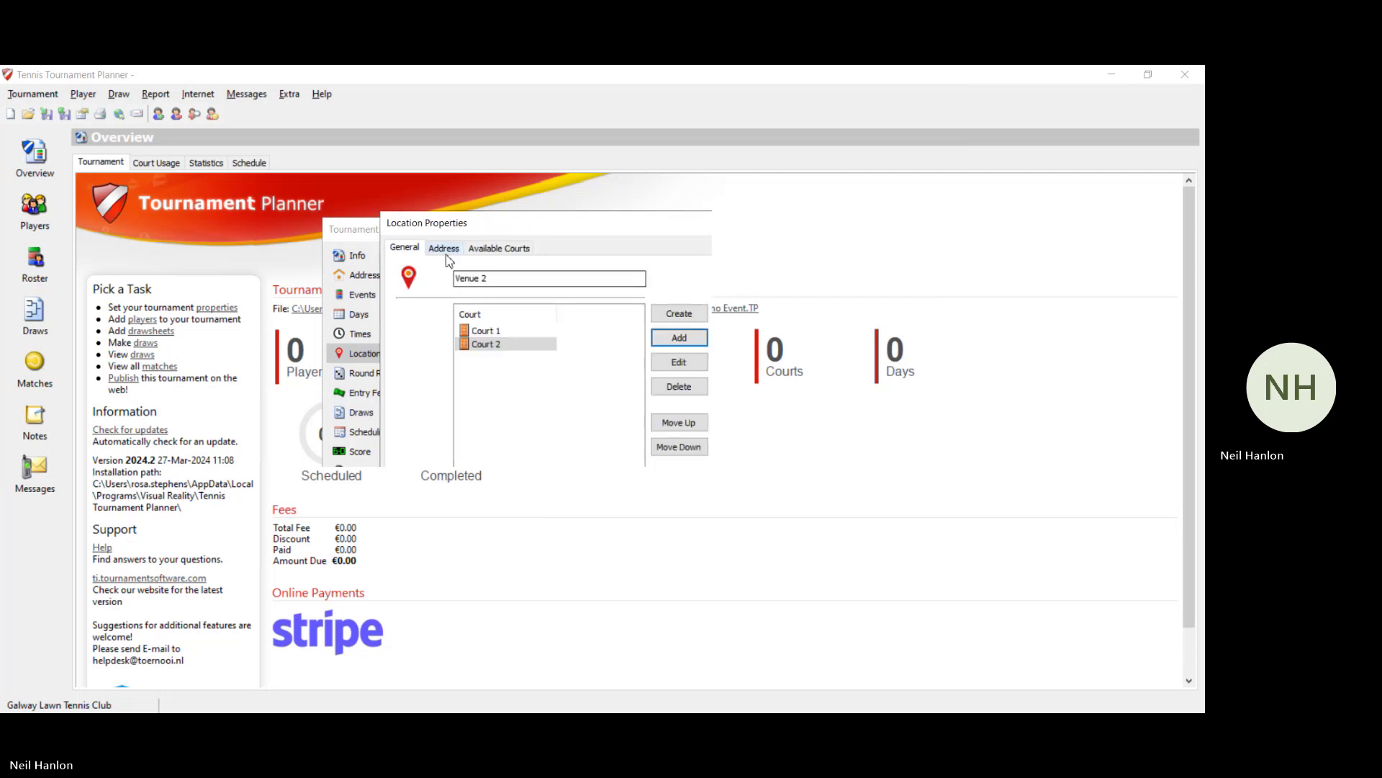
pyautogui.click(444, 248)
pyautogui.click(489, 250)
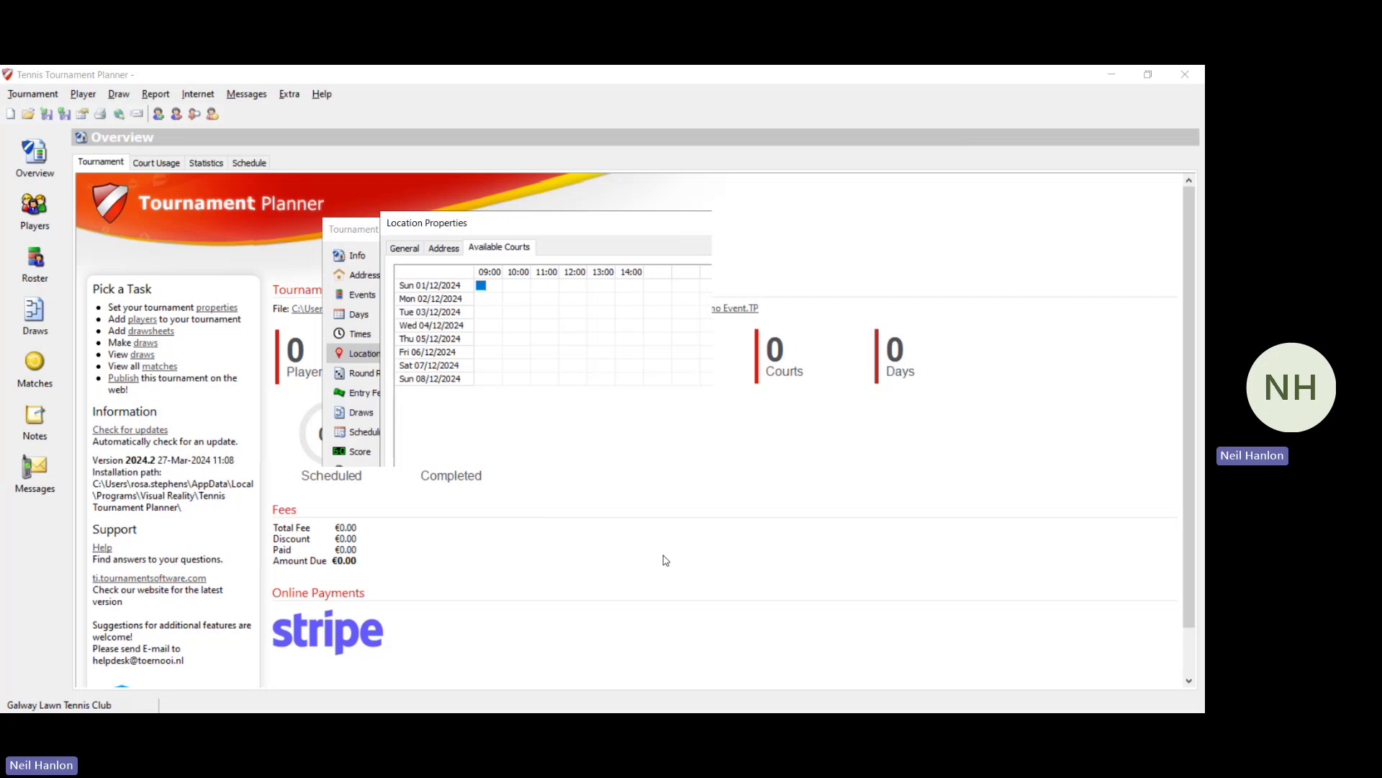
pyautogui.press('Return')
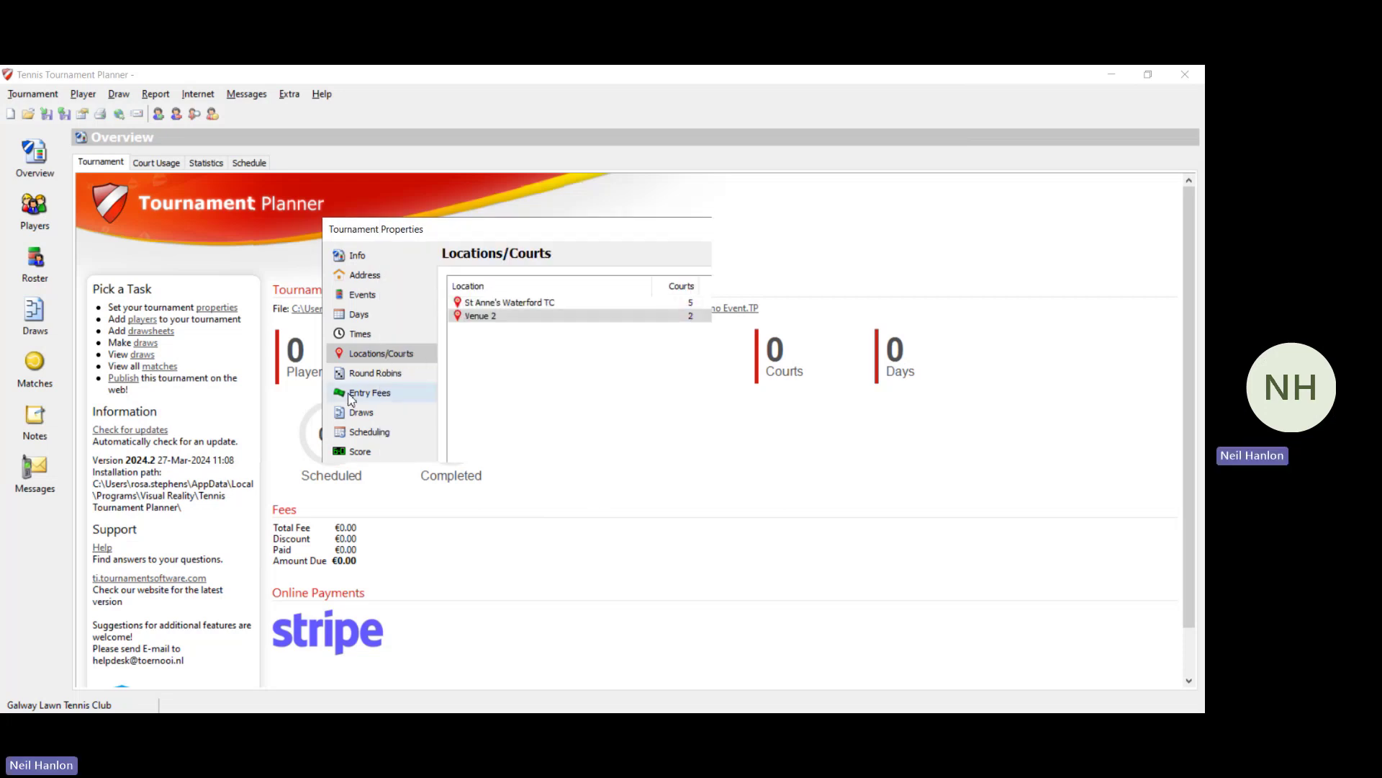
# Step: Check the round robin scoring (1 point per win, 0 for draws and losses), then open Entry Fees
pyautogui.click(371, 374)
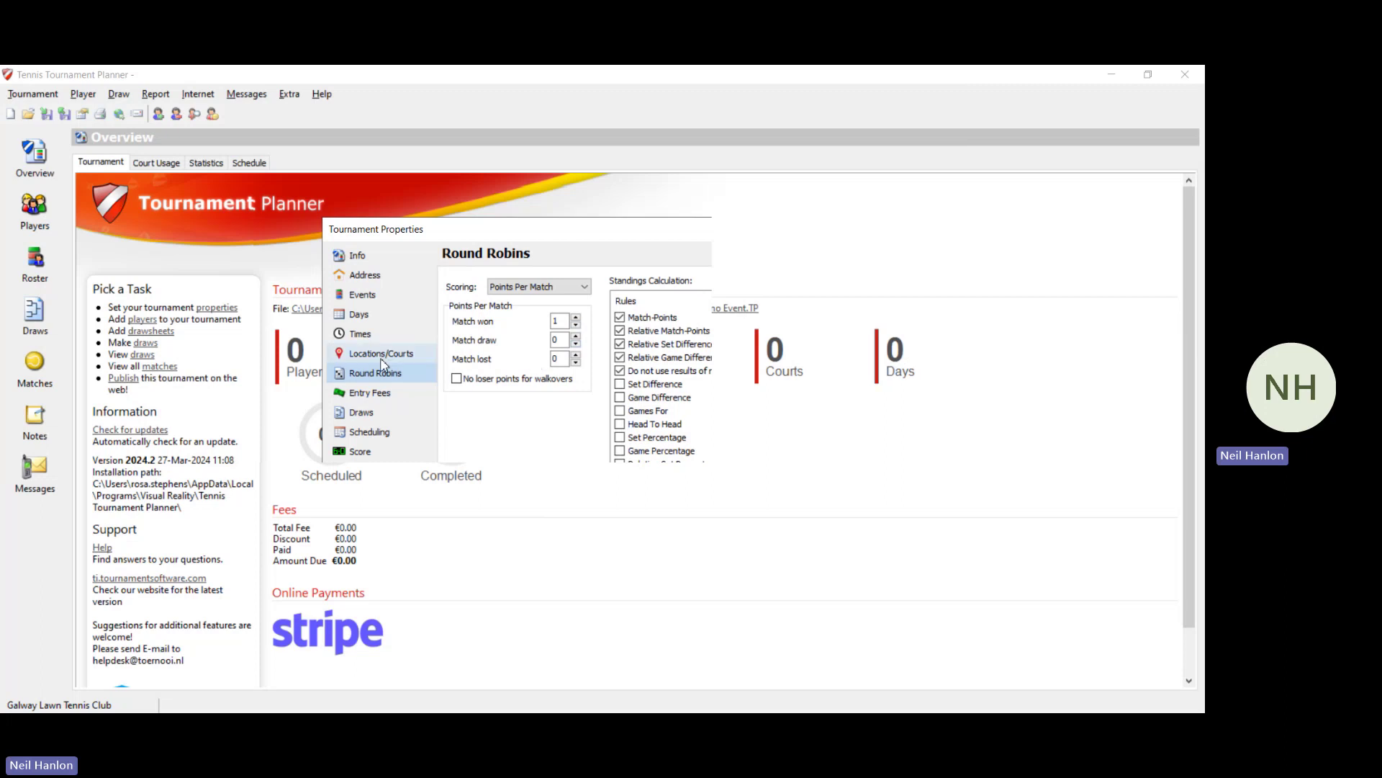
pyautogui.click(375, 401)
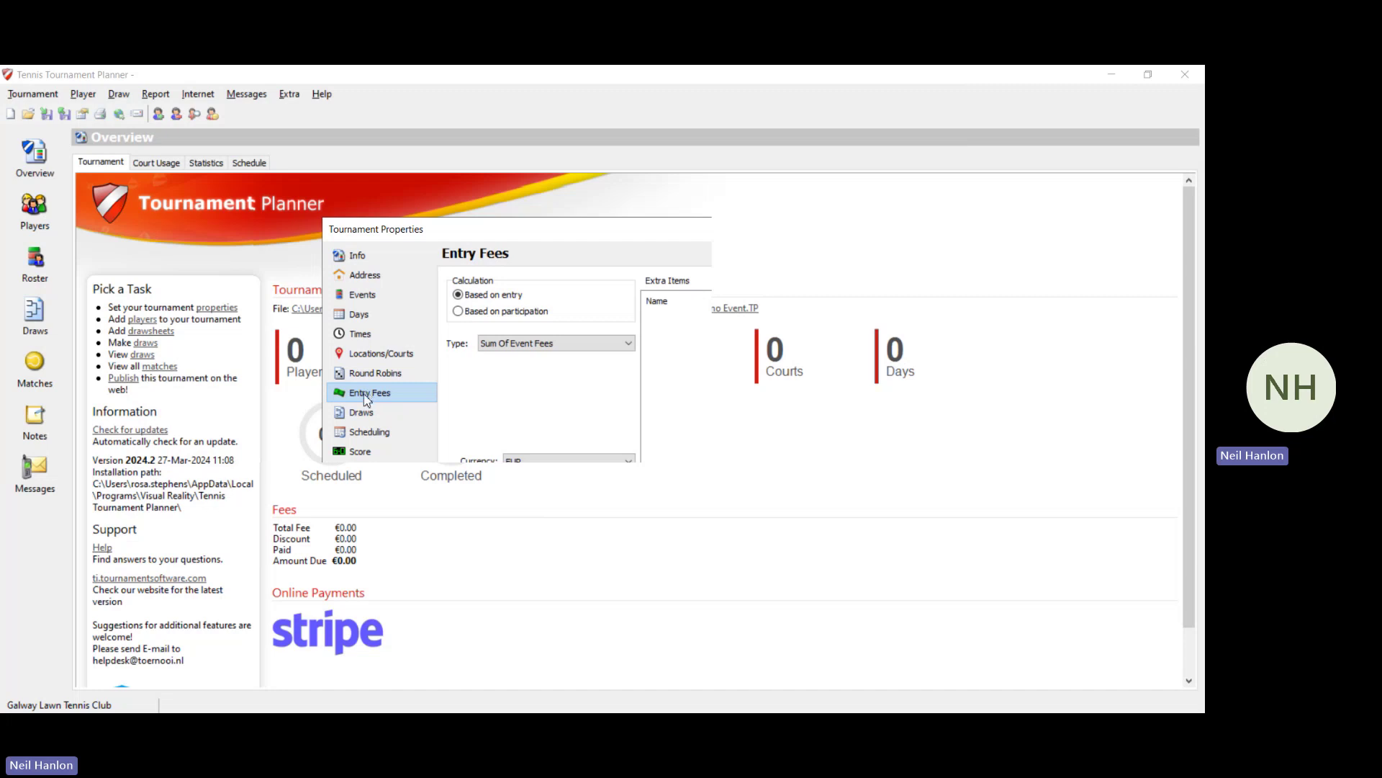
# Step: Add a mandatory 'Tennis Ireland Cap' extra item with a fee of 6
pyautogui.click(858, 305)
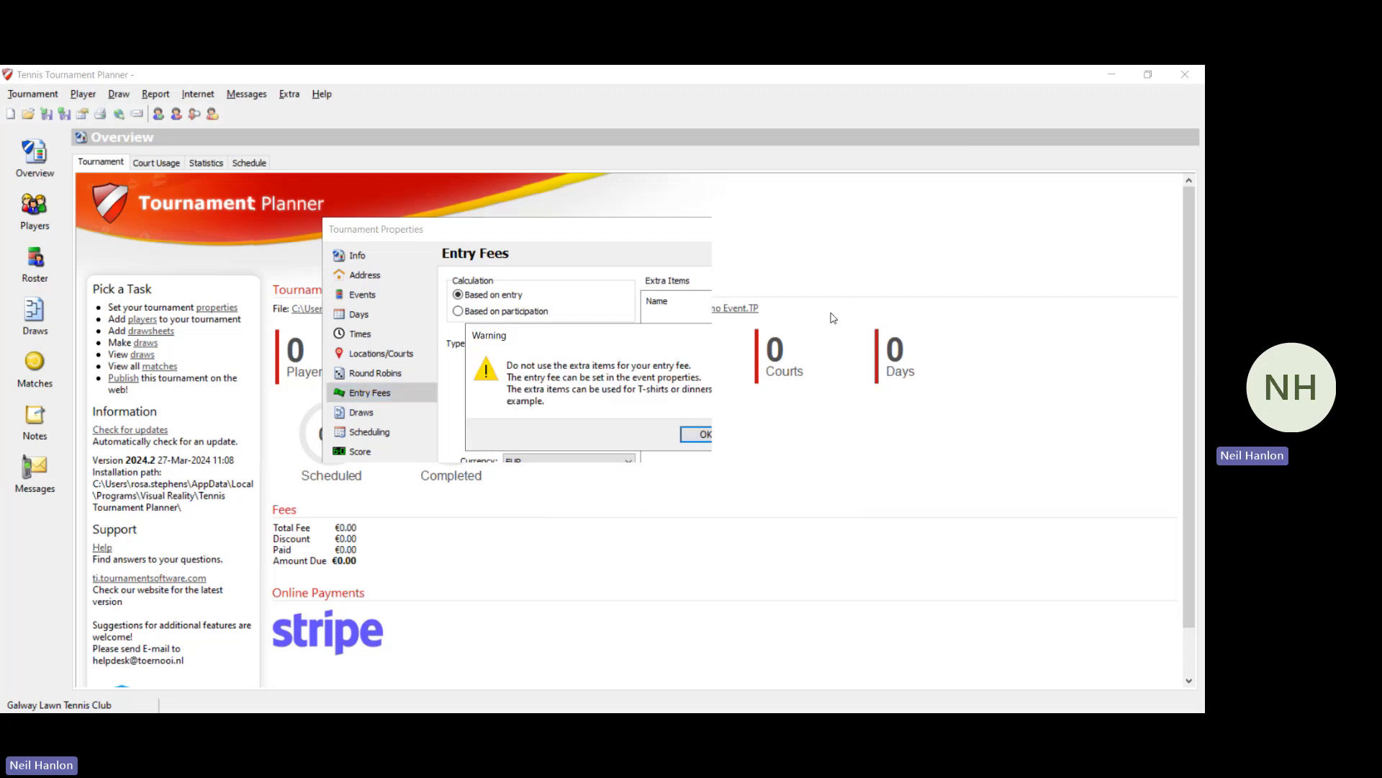
pyautogui.click(704, 441)
pyautogui.write('T')
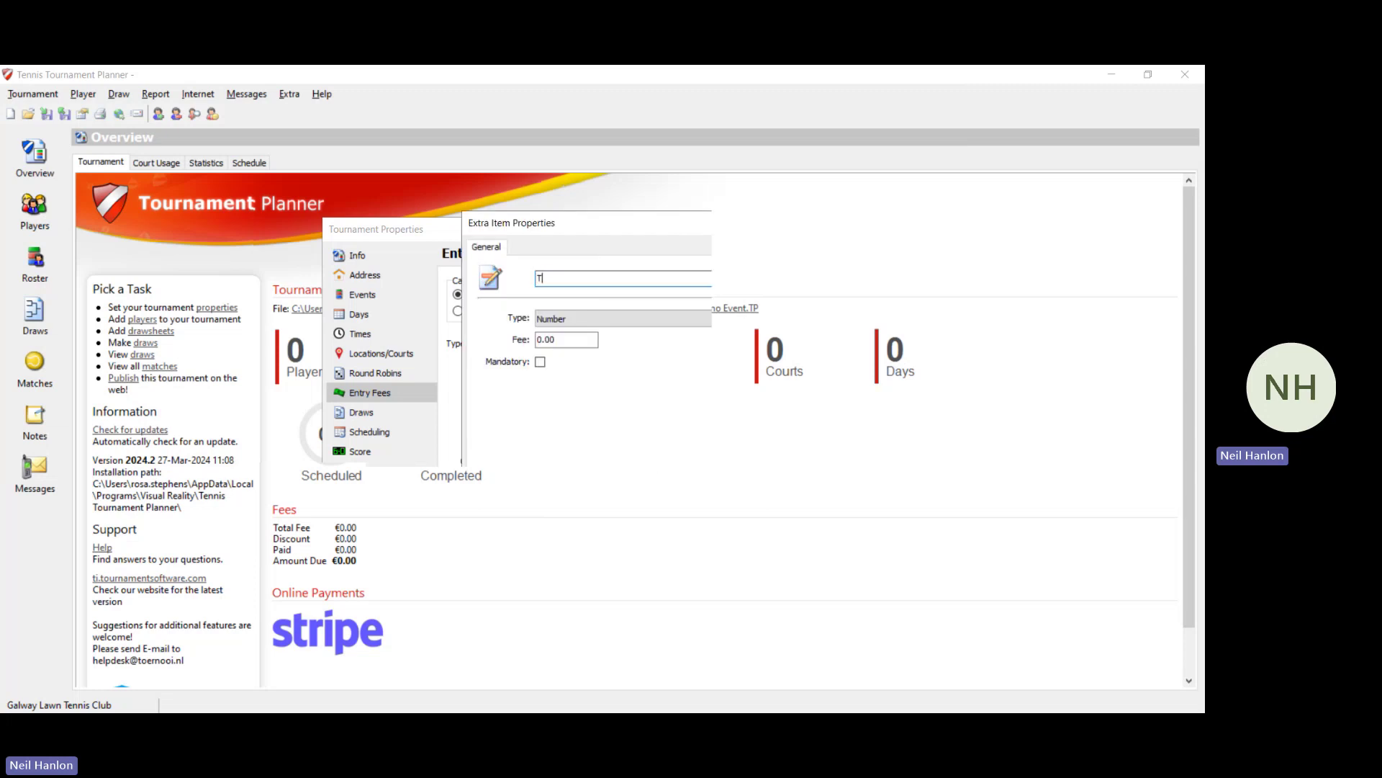
pyautogui.write('ennis Irel')
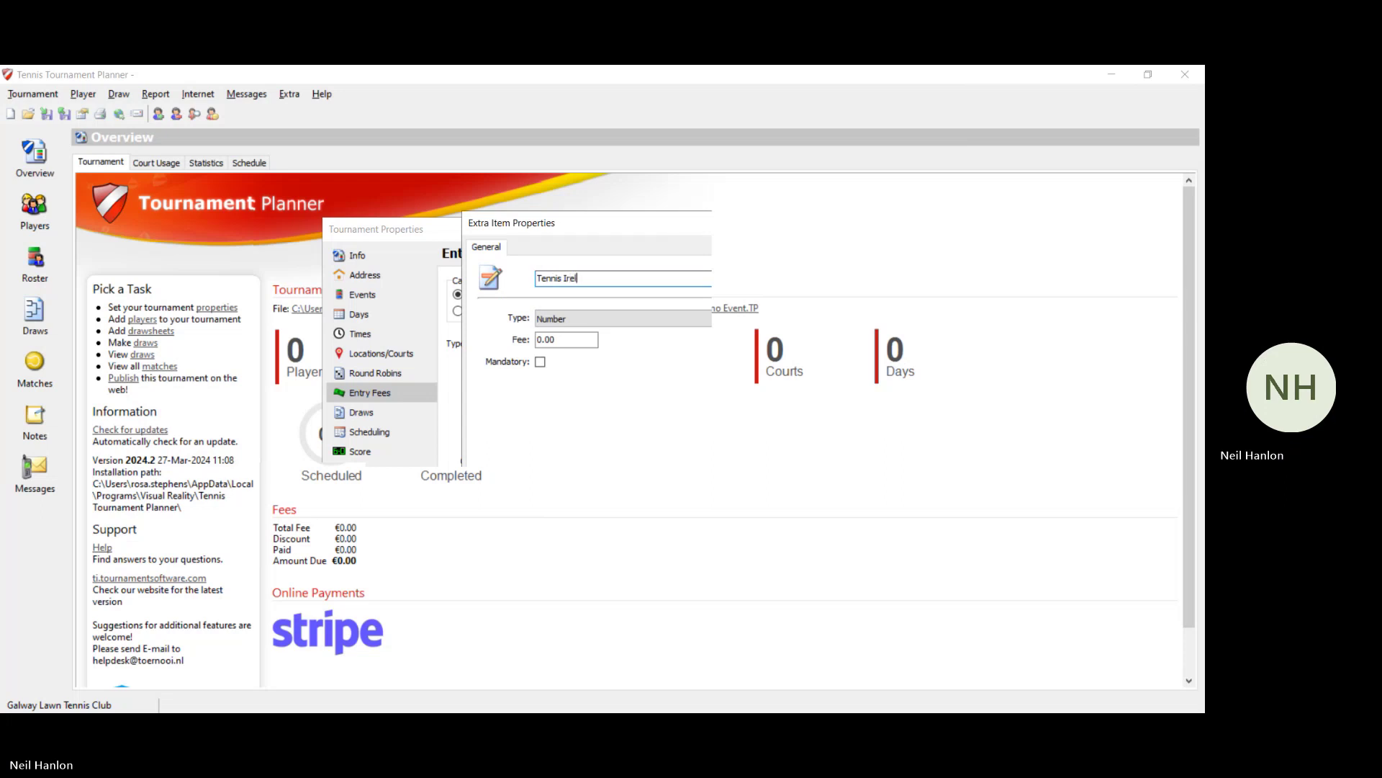
pyautogui.write('and Capitatio')
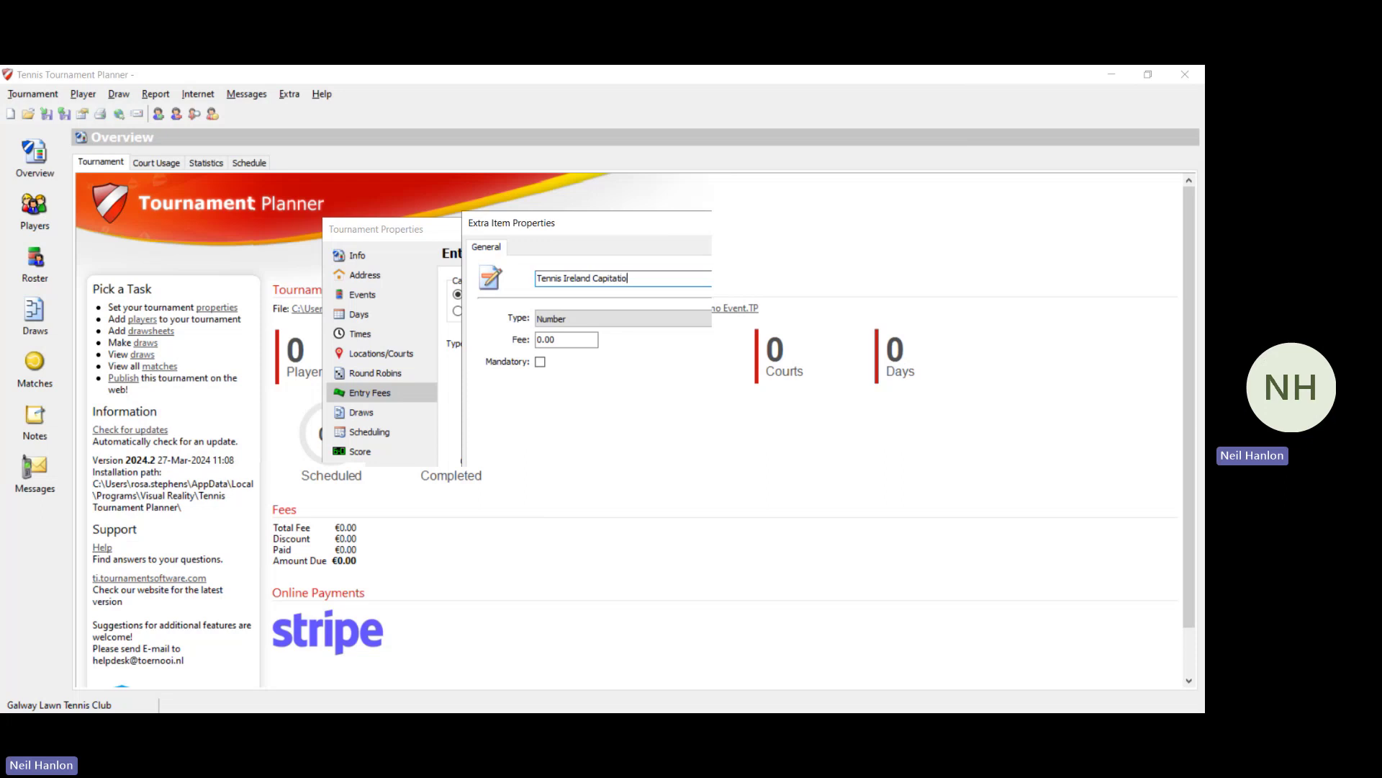
pyautogui.write('Fee')
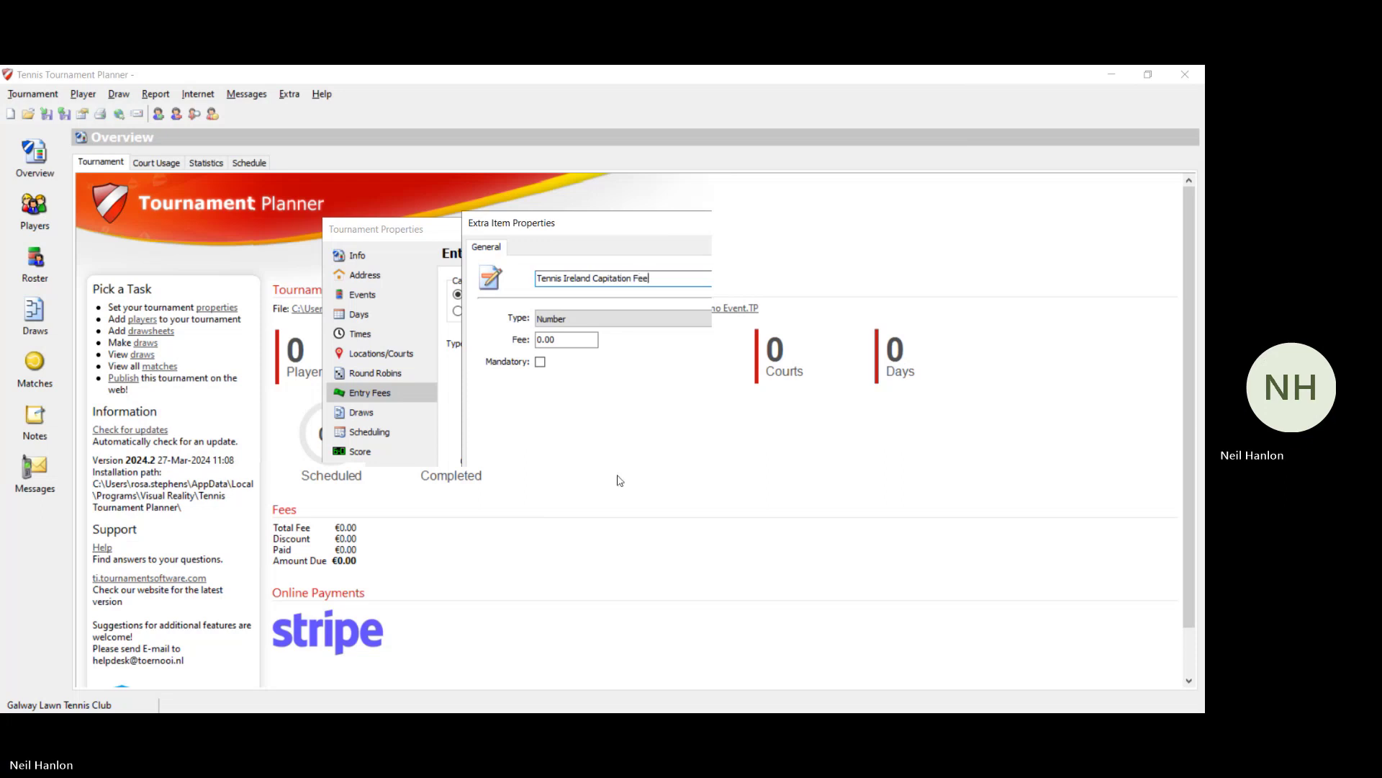
pyautogui.click(546, 344)
pyautogui.press('BackSpace')
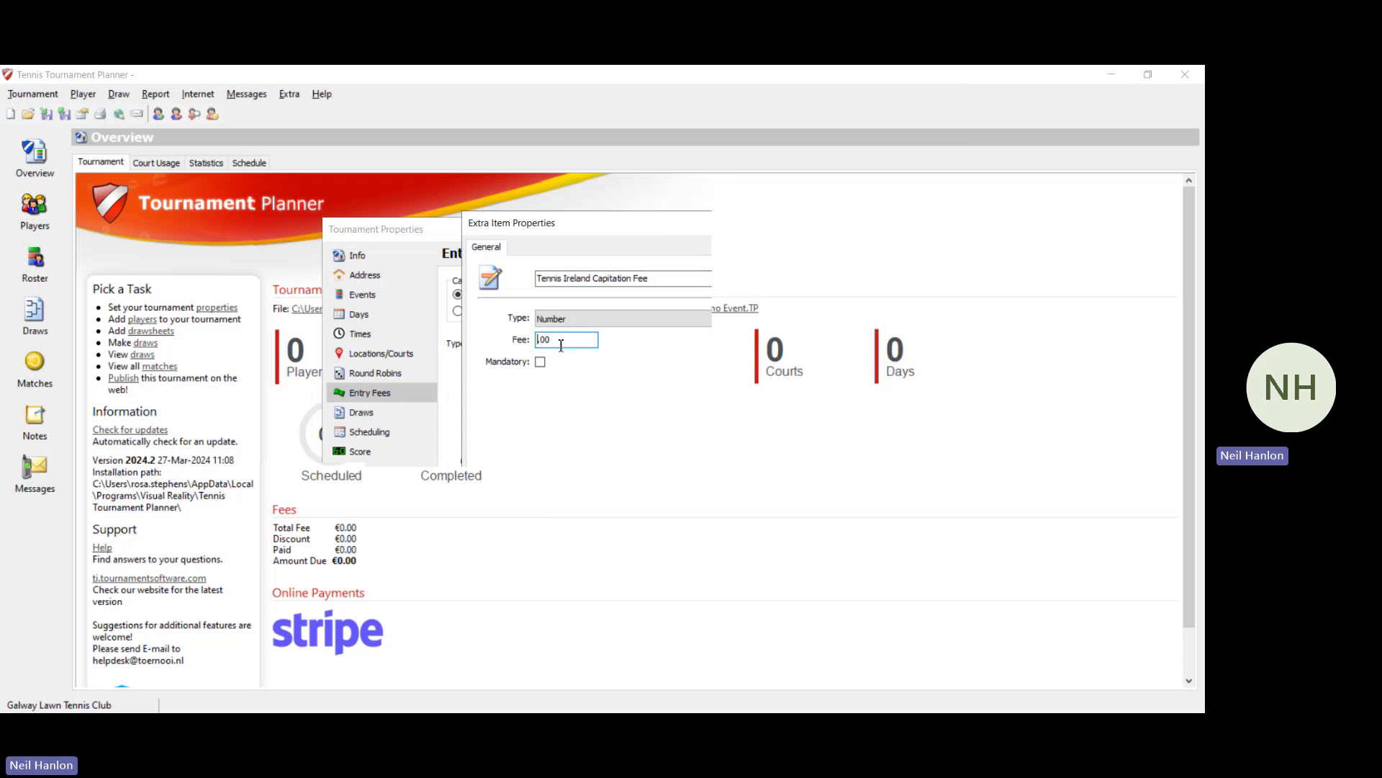
pyautogui.write('6')
pyautogui.click(543, 366)
pyautogui.click(564, 554)
# Step: Add a BBQ extra item costing 5, then go to the Draws settings
pyautogui.write('BBQ')
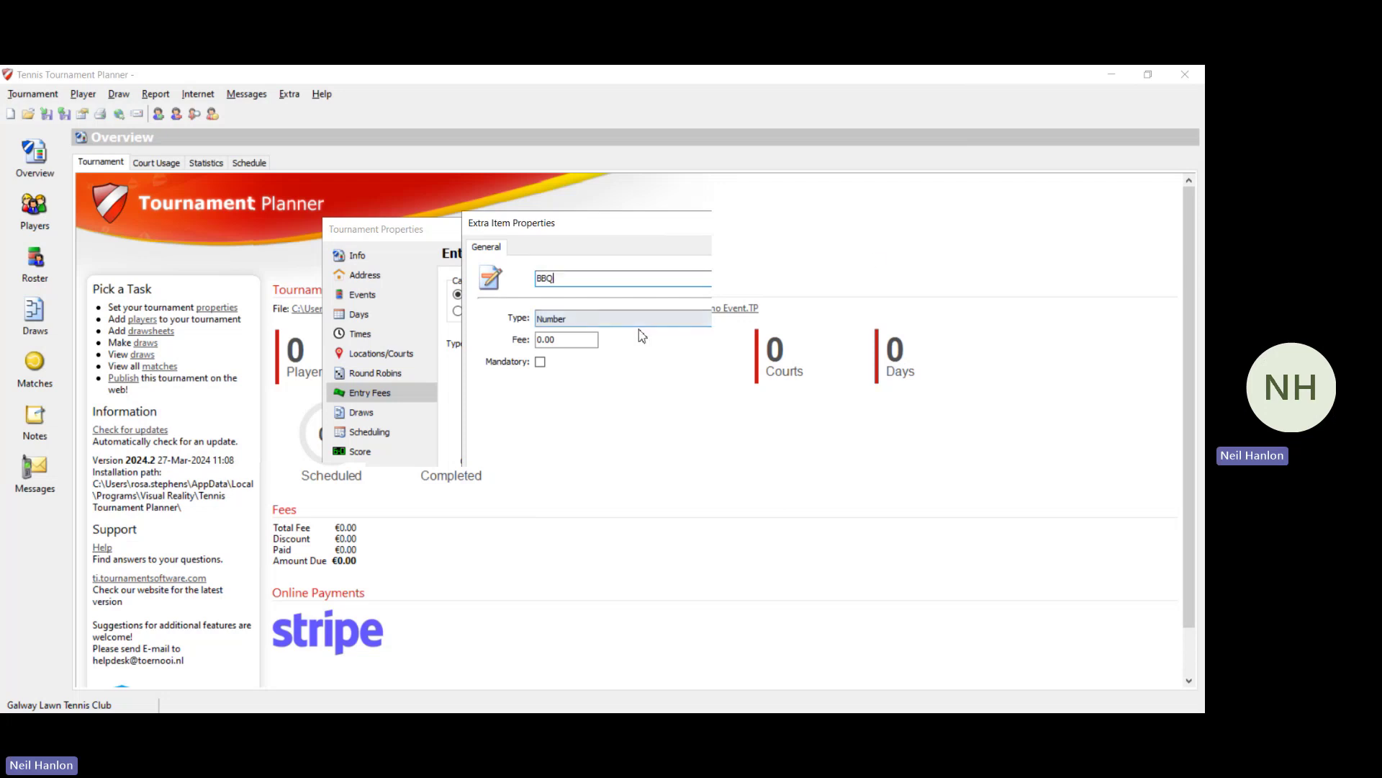
pyautogui.click(547, 339)
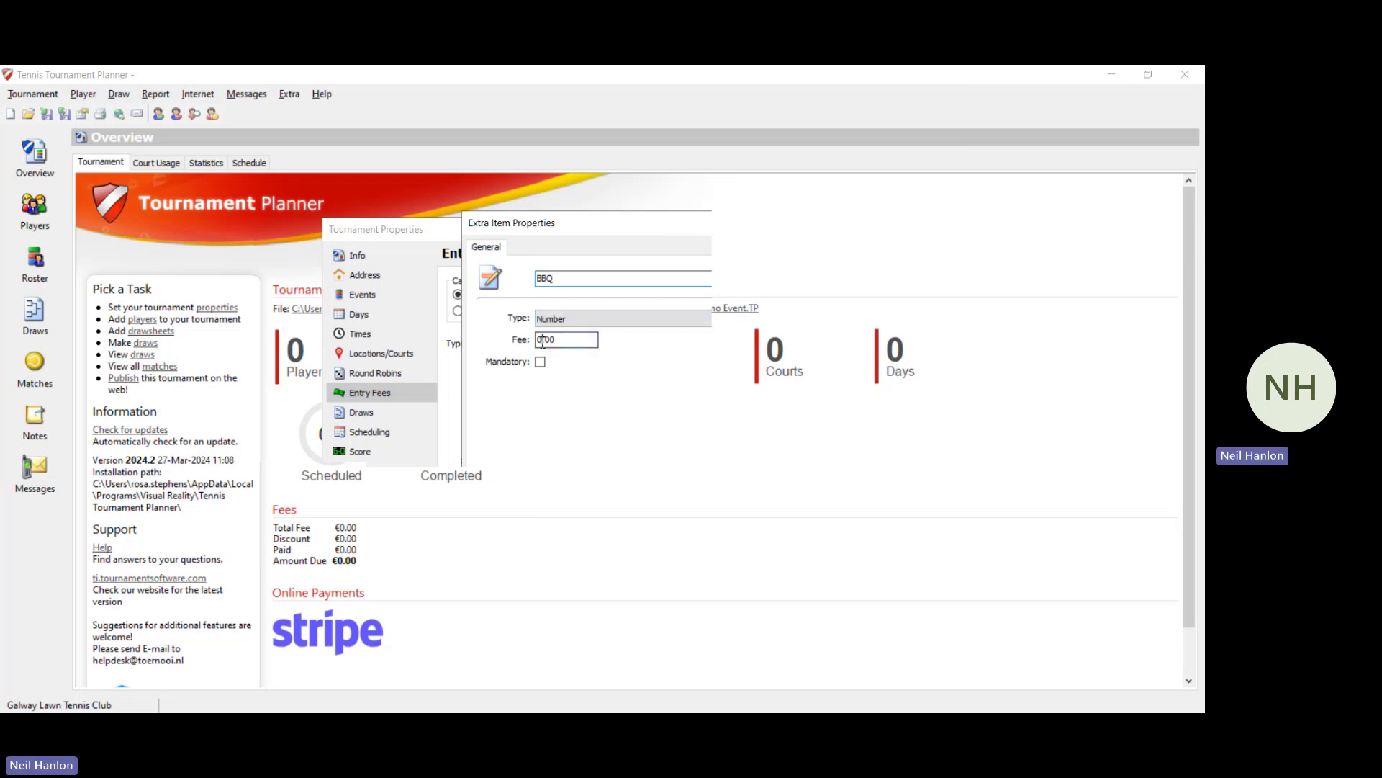
pyautogui.write('5')
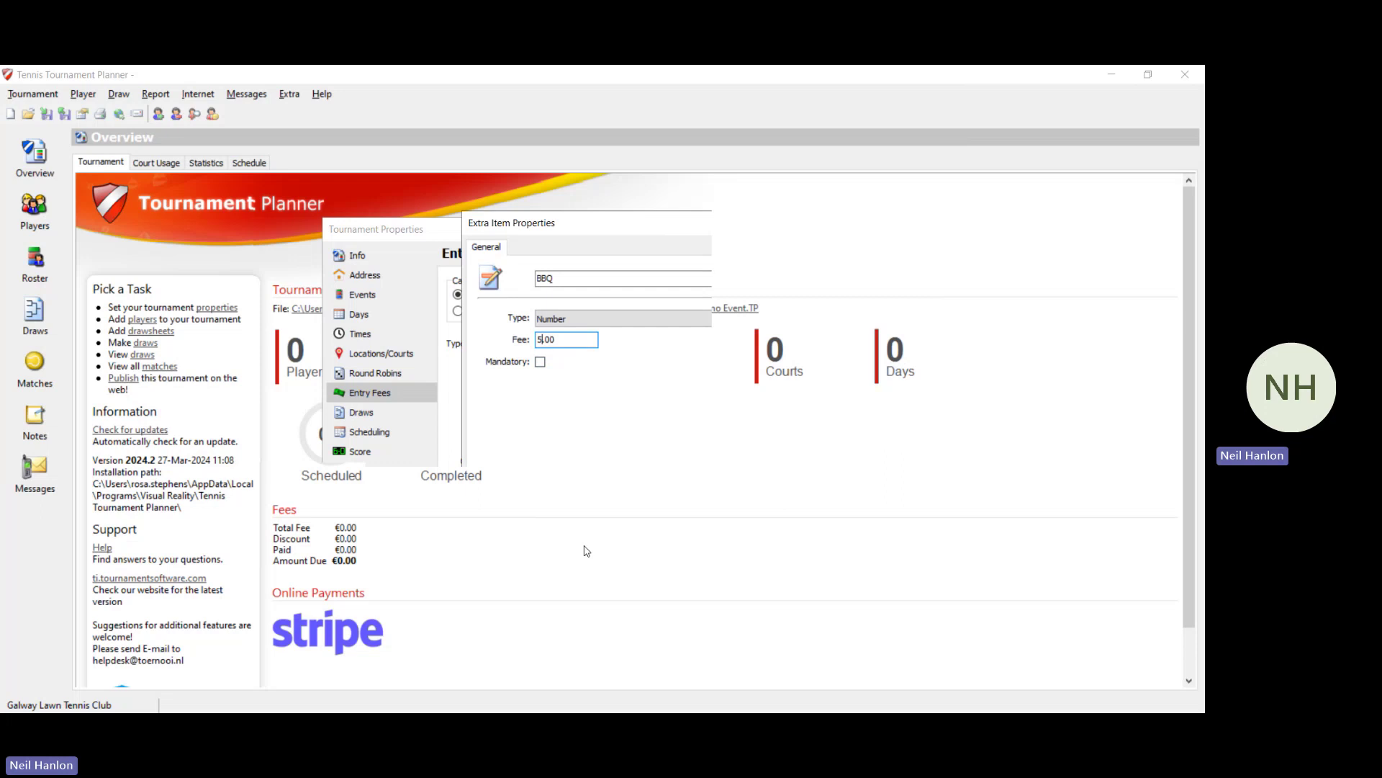
pyautogui.press('Return')
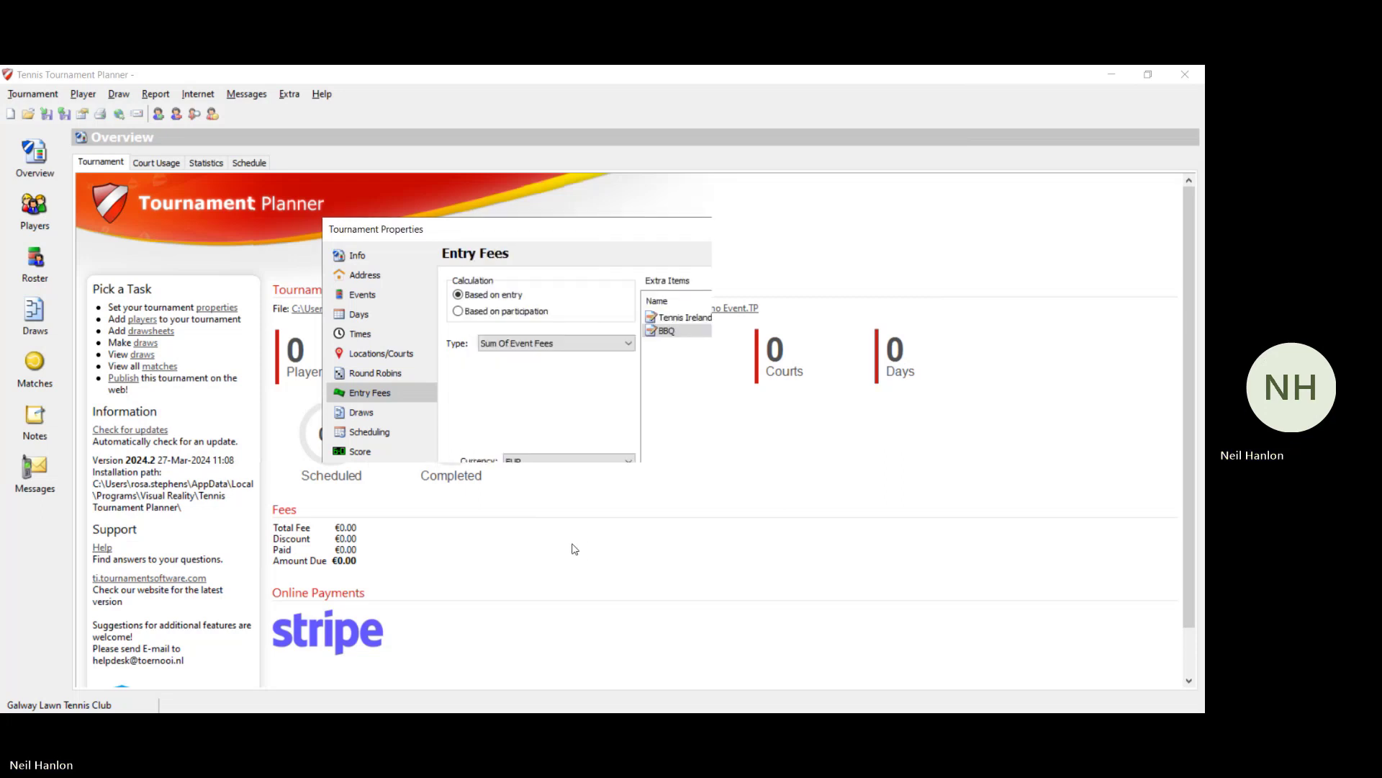
pyautogui.click(346, 413)
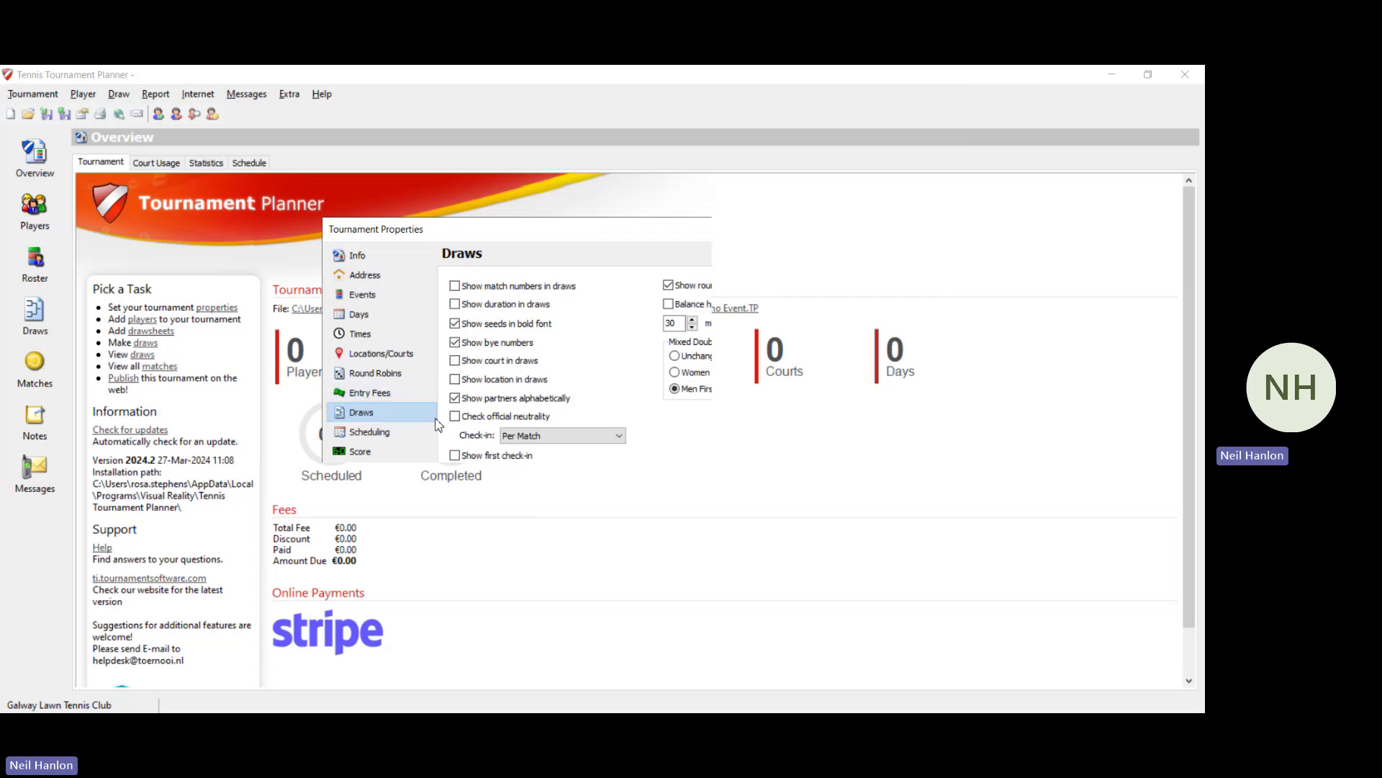
# Step: Show court and location in draws, set balance to 60, and allow 1 singles match per day
pyautogui.click(455, 362)
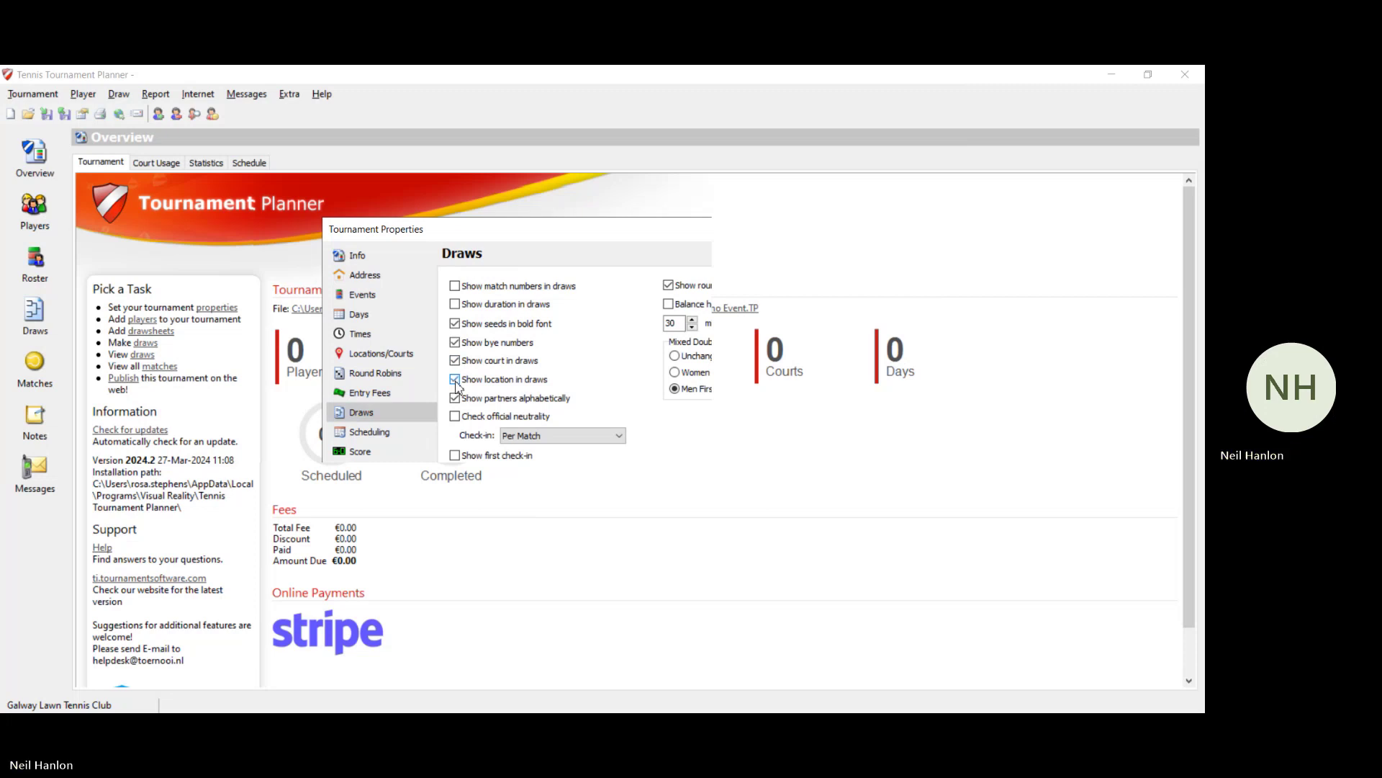
pyautogui.click(455, 380)
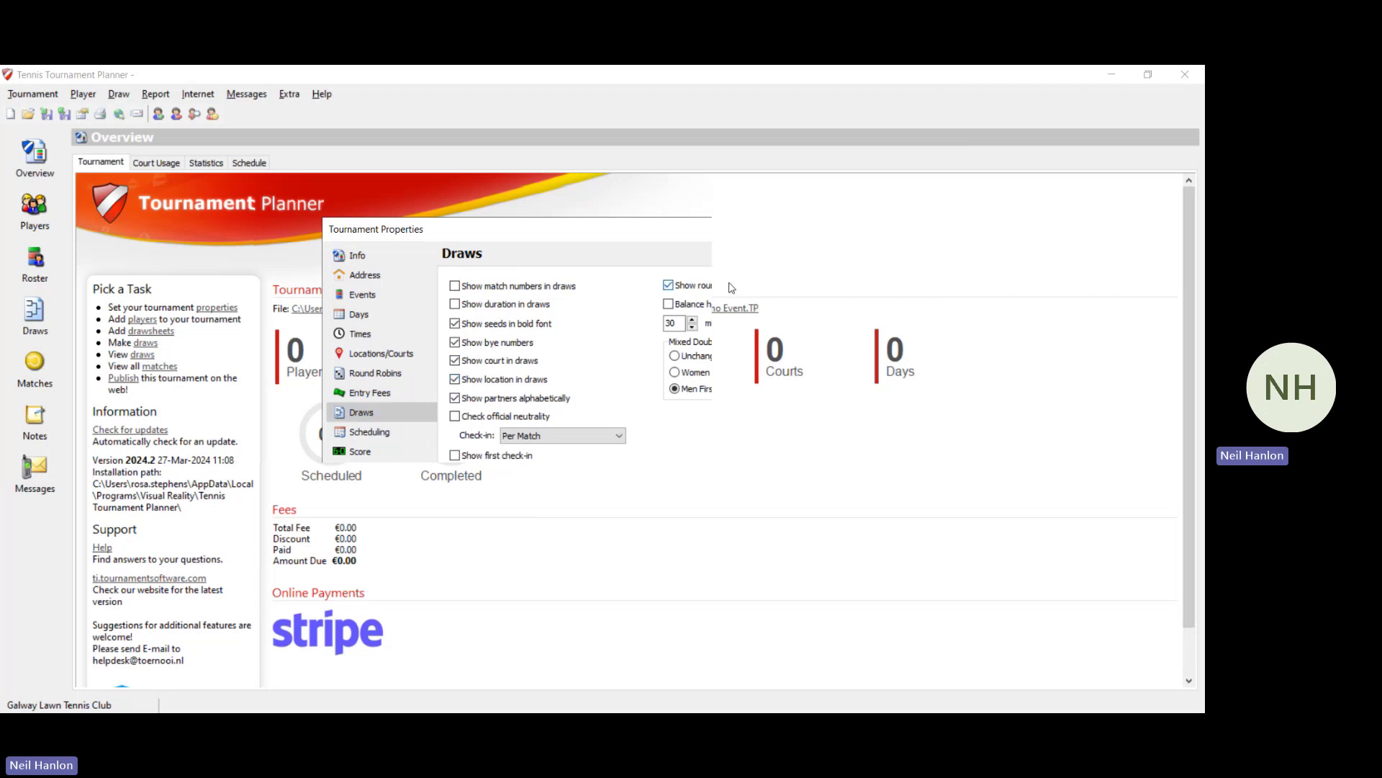
pyautogui.click(669, 322)
pyautogui.write('6')
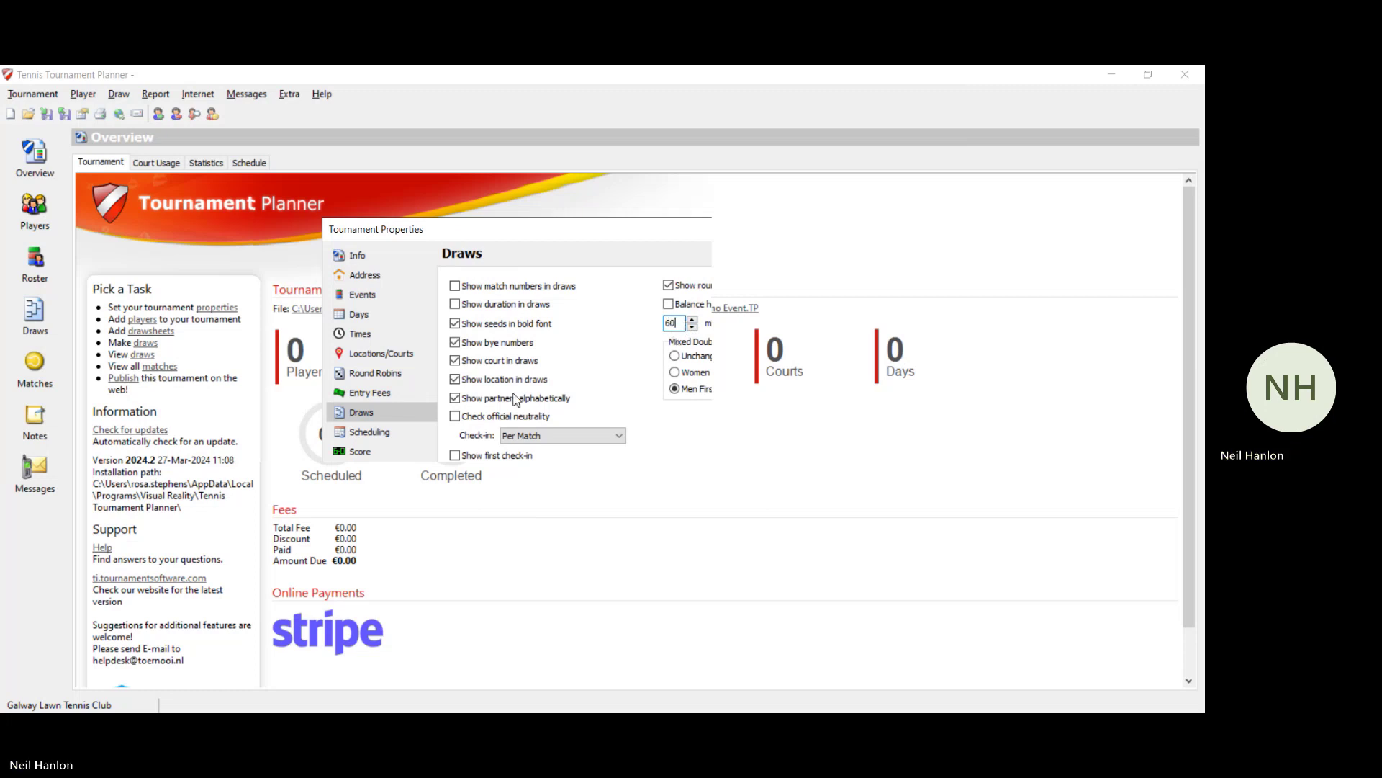
pyautogui.click(415, 432)
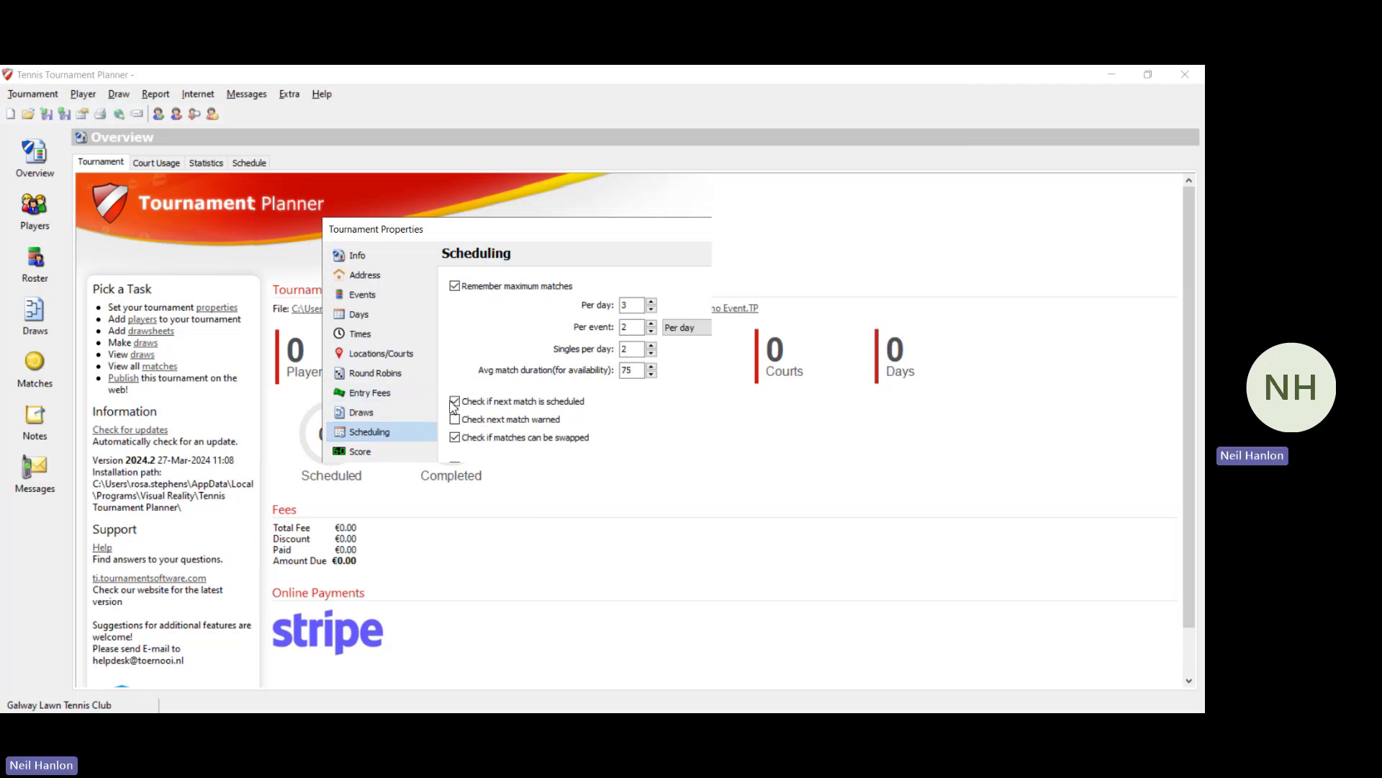
pyautogui.click(651, 353)
# Step: Set the last set of the 3 x Normal set format to Match Tie-break (10)
pyautogui.click(361, 455)
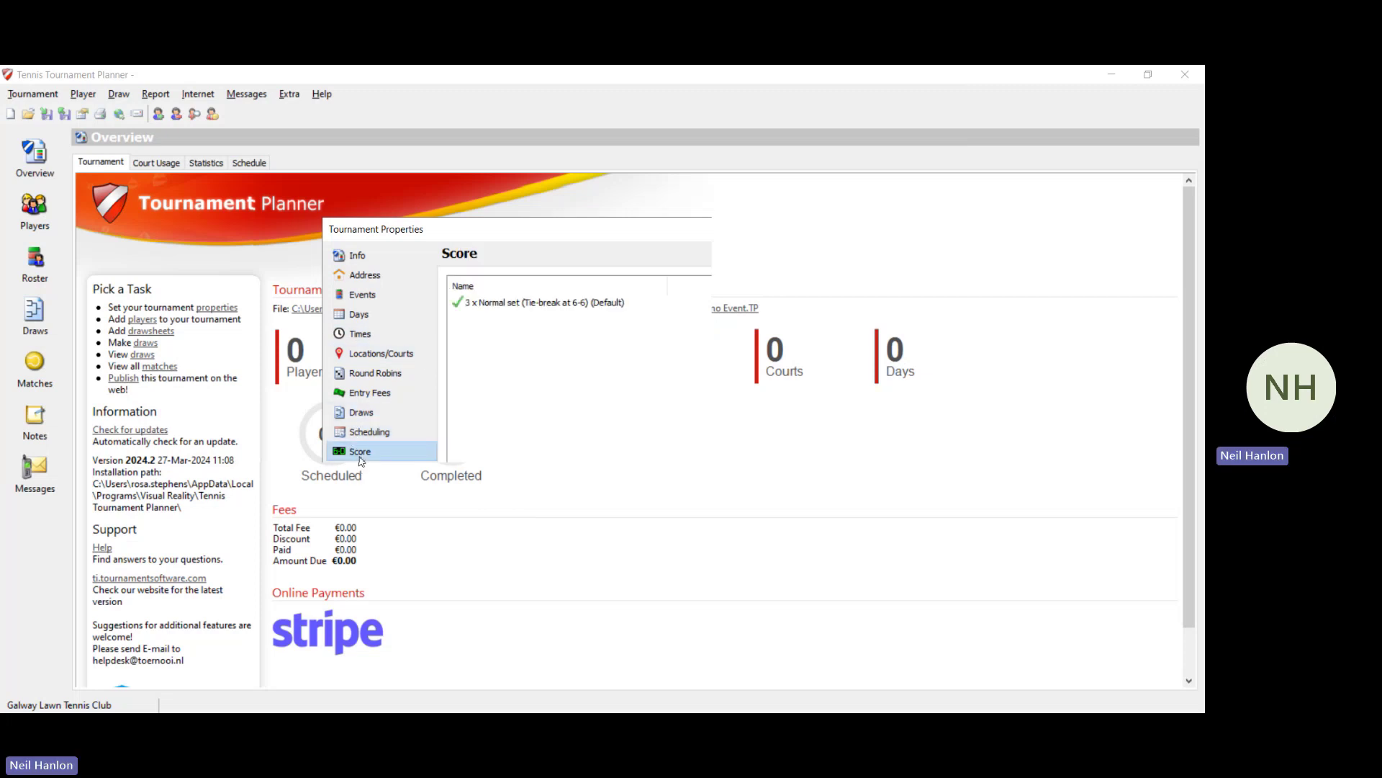
pyautogui.click(590, 317)
pyautogui.click(591, 304)
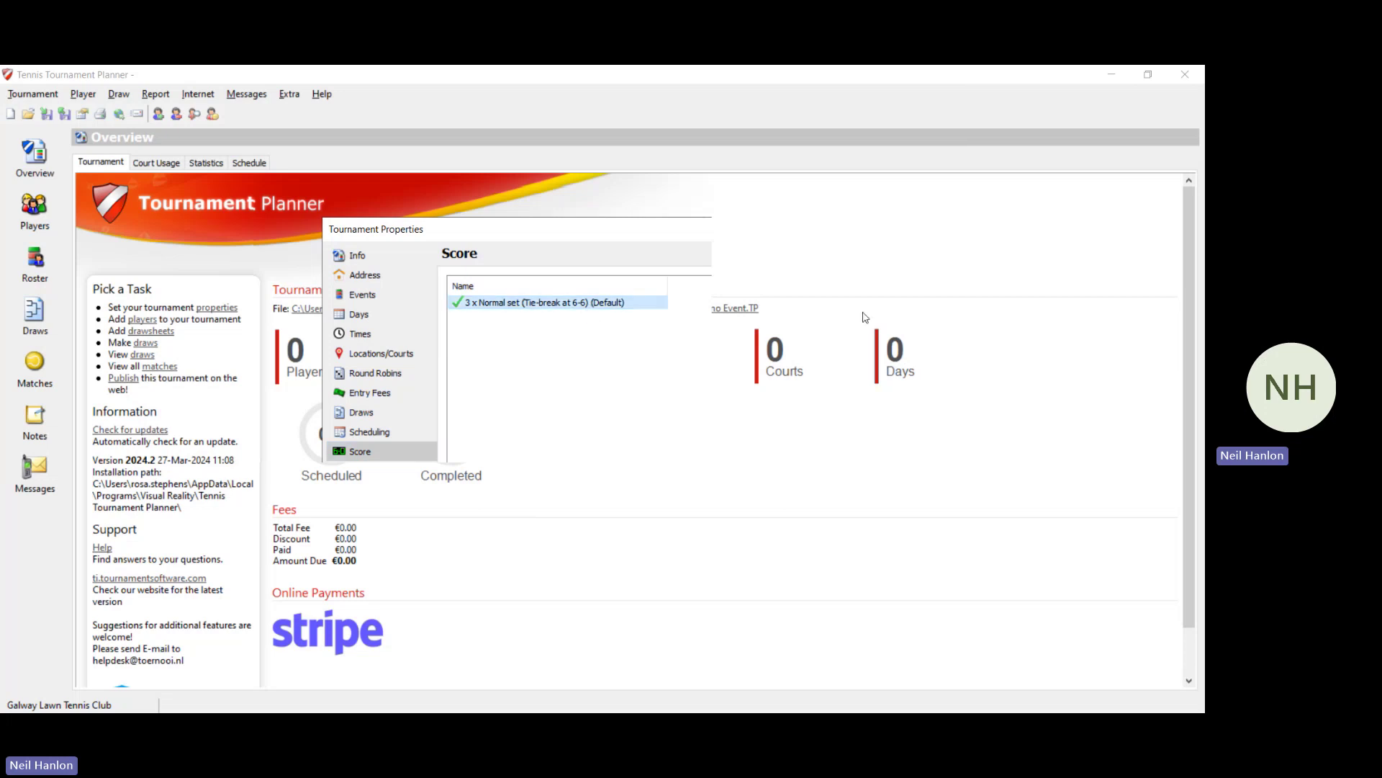
pyautogui.press('Return')
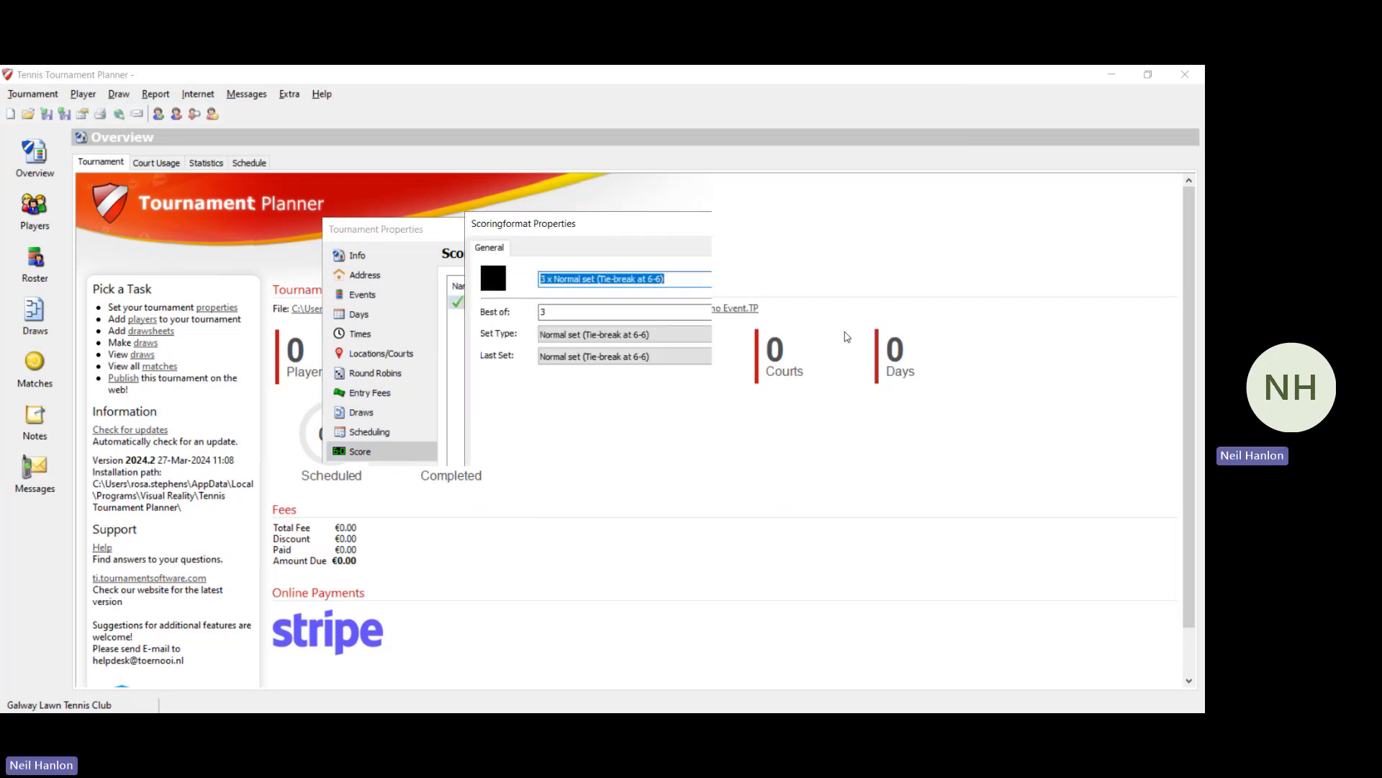
pyautogui.click(720, 360)
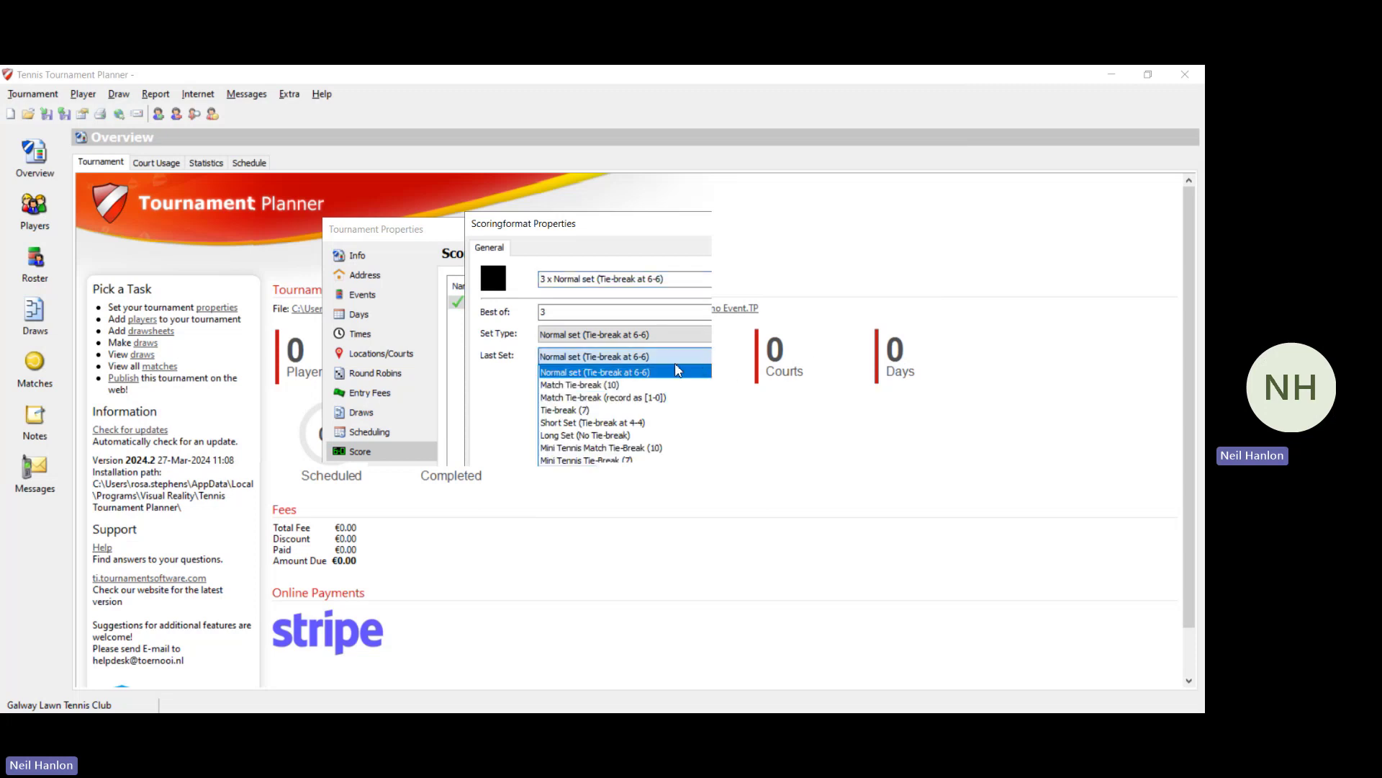
pyautogui.click(642, 388)
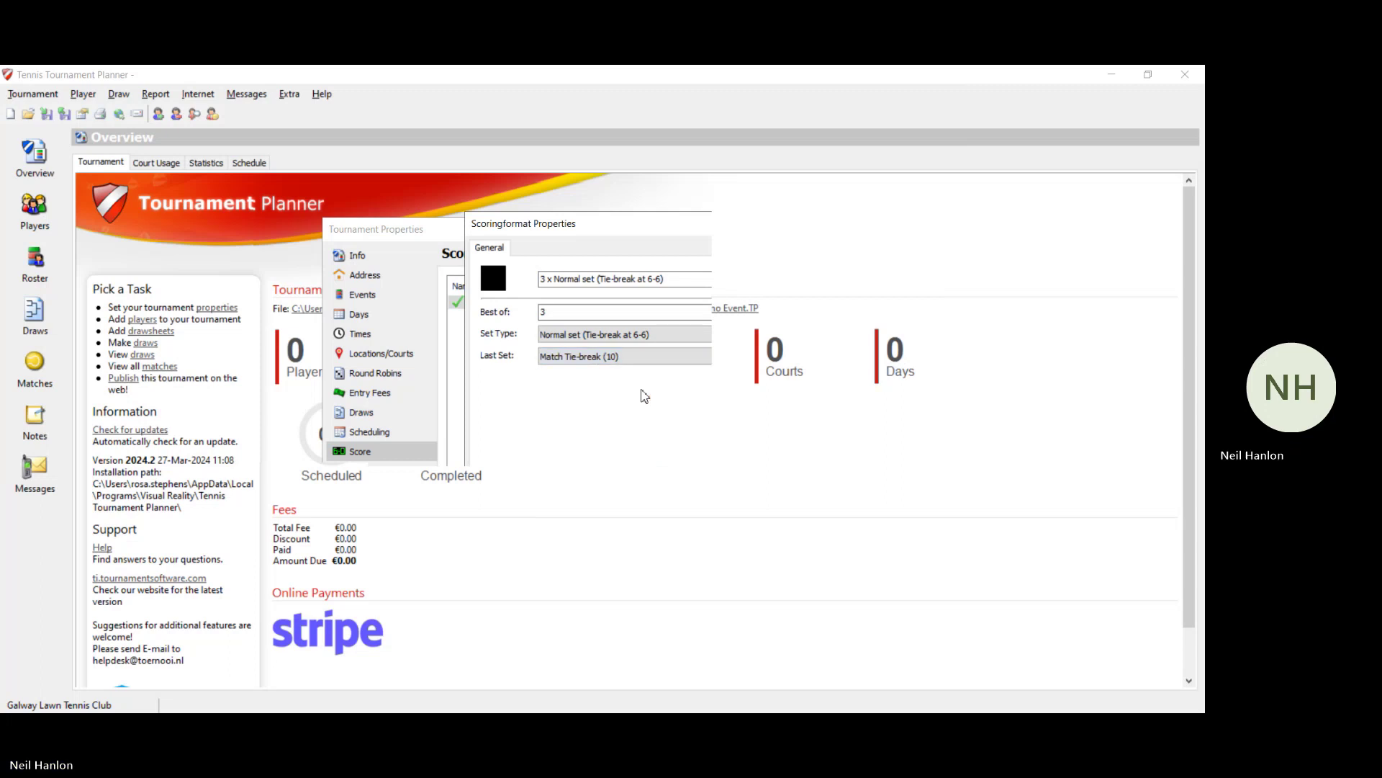
pyautogui.click(596, 550)
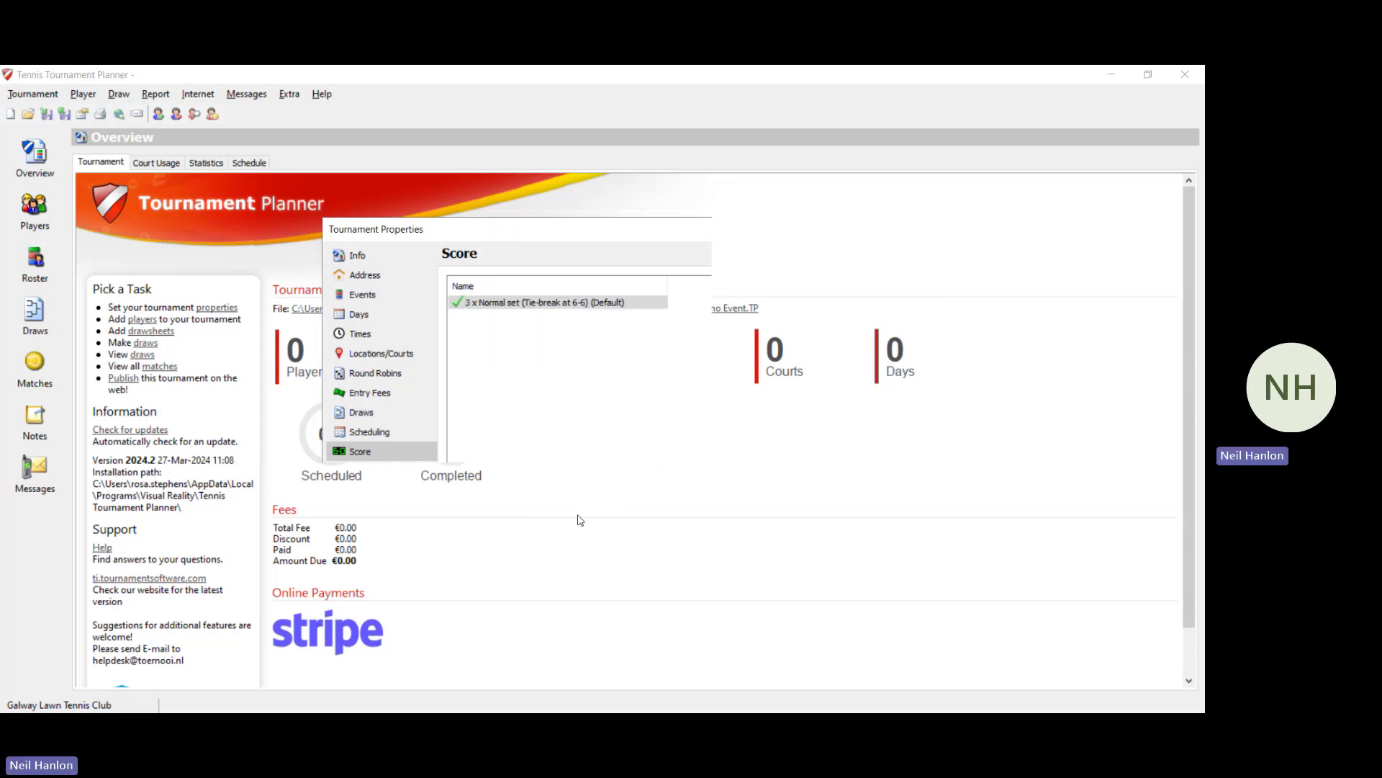
# Step: Start a new official on the Officials page and enter the official's last and first name
pyautogui.click(347, 476)
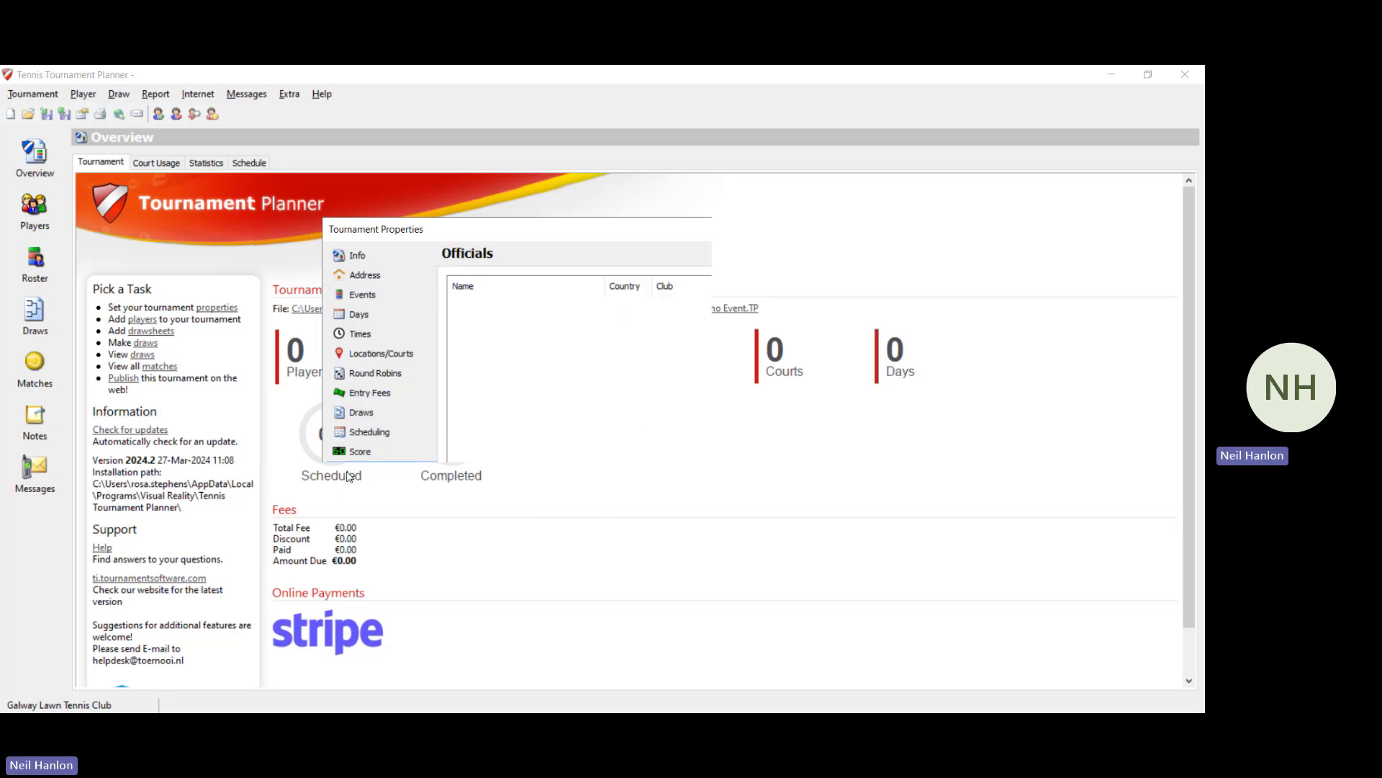
pyautogui.click(843, 289)
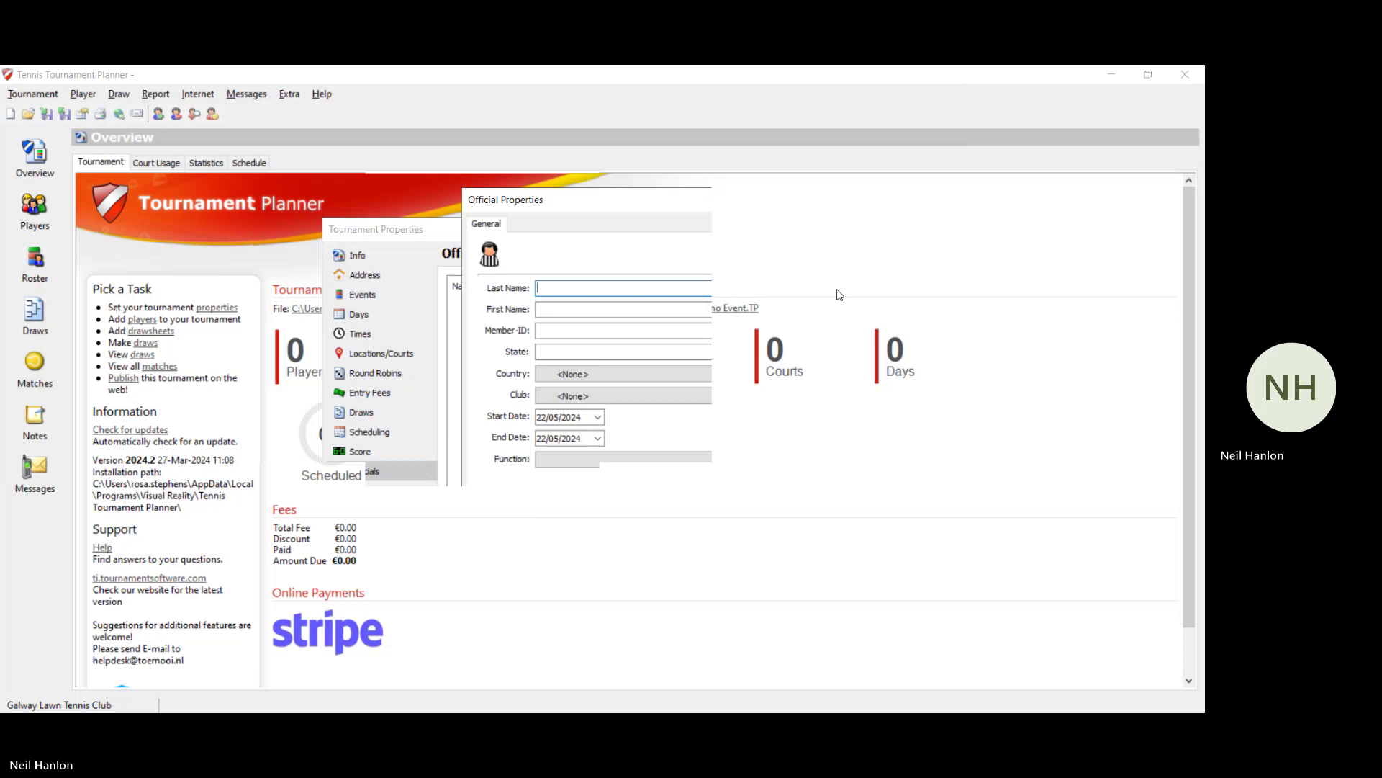
pyautogui.click(574, 309)
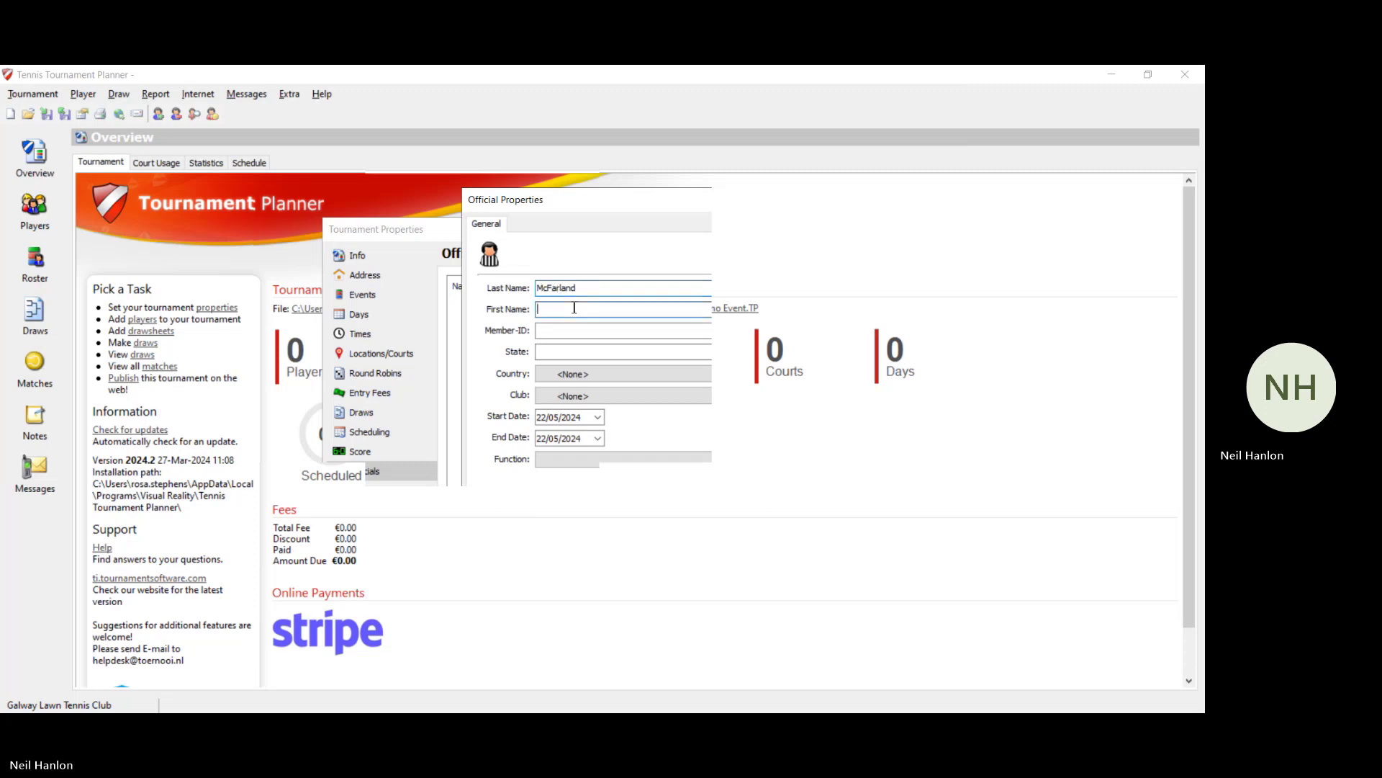
# Step: Set the official's start date to 01/11/2024
pyautogui.click(598, 417)
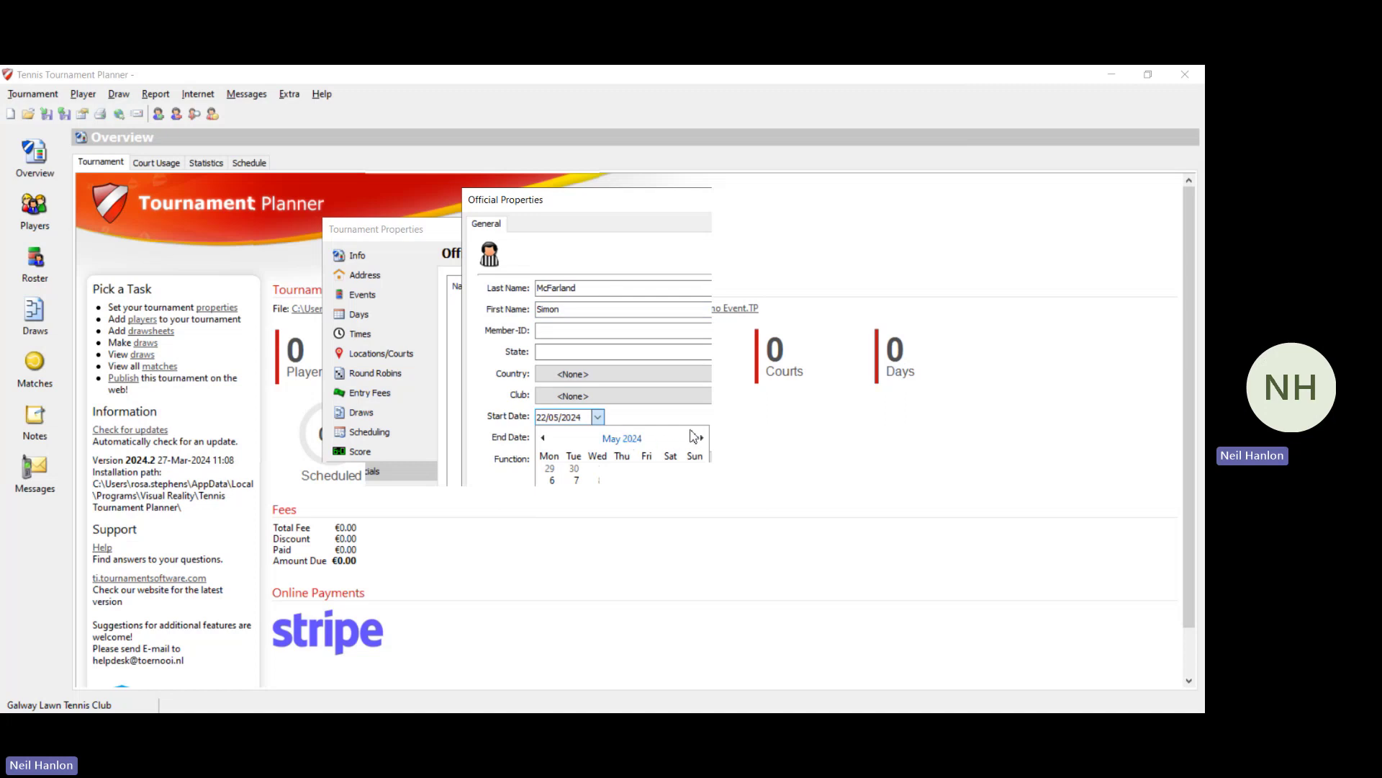
pyautogui.click(700, 438)
pyautogui.click(703, 439)
pyautogui.click(703, 439)
pyautogui.click(703, 439)
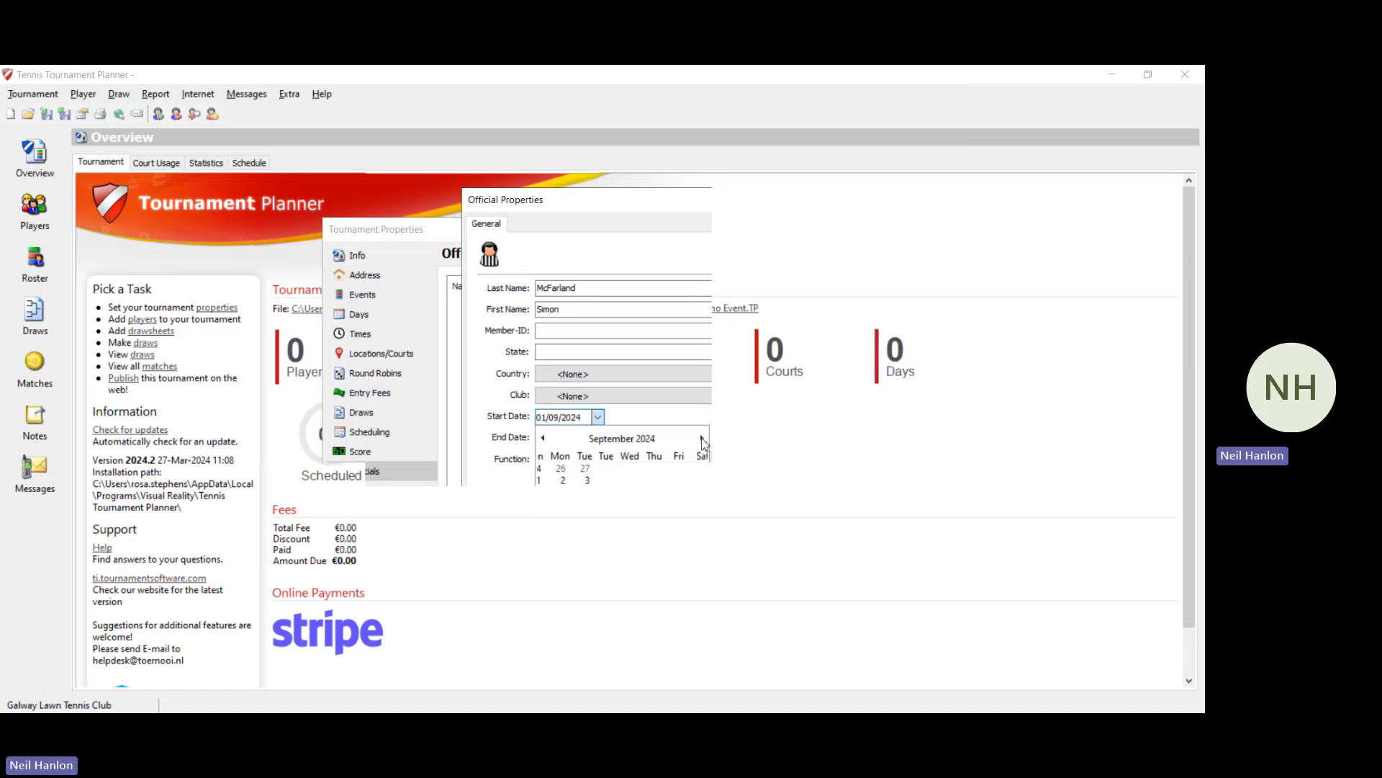
pyautogui.click(703, 439)
pyautogui.click(702, 442)
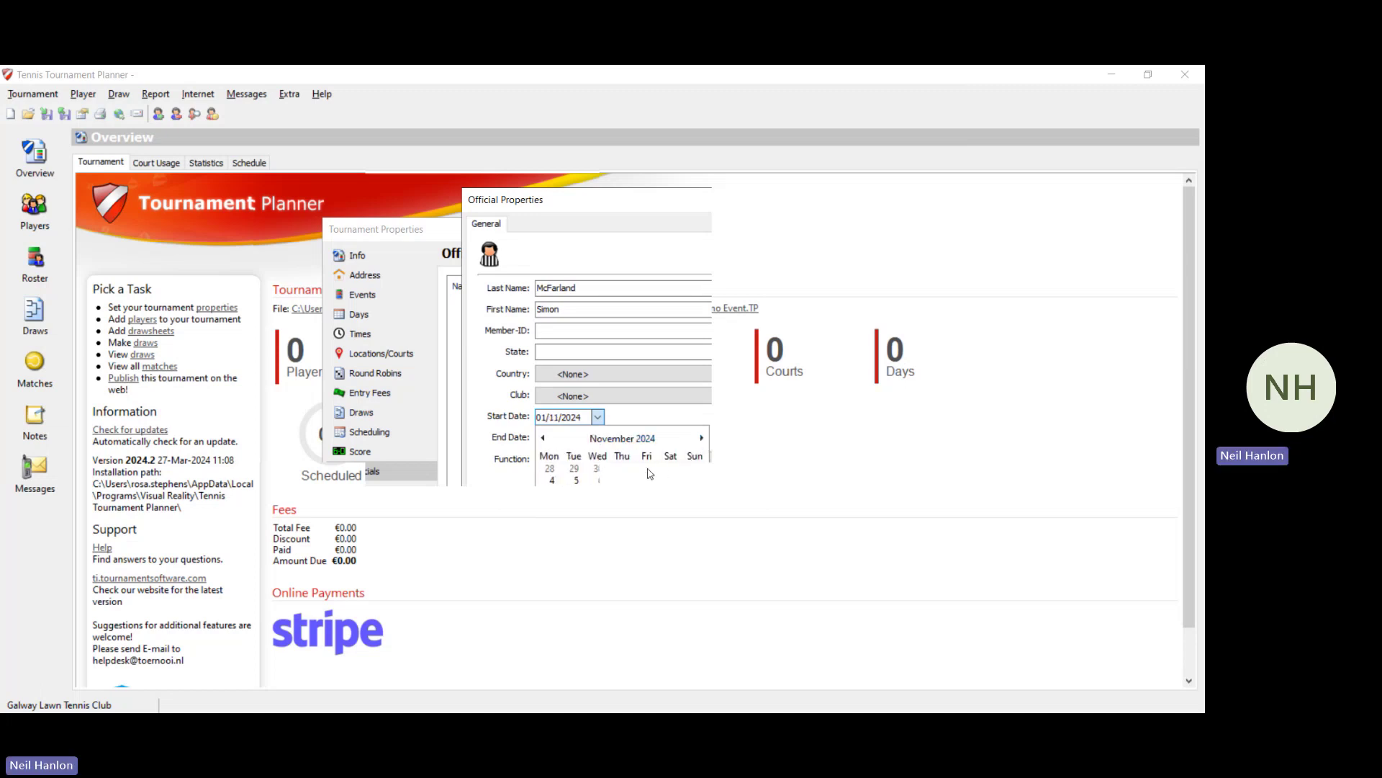
pyautogui.click(610, 574)
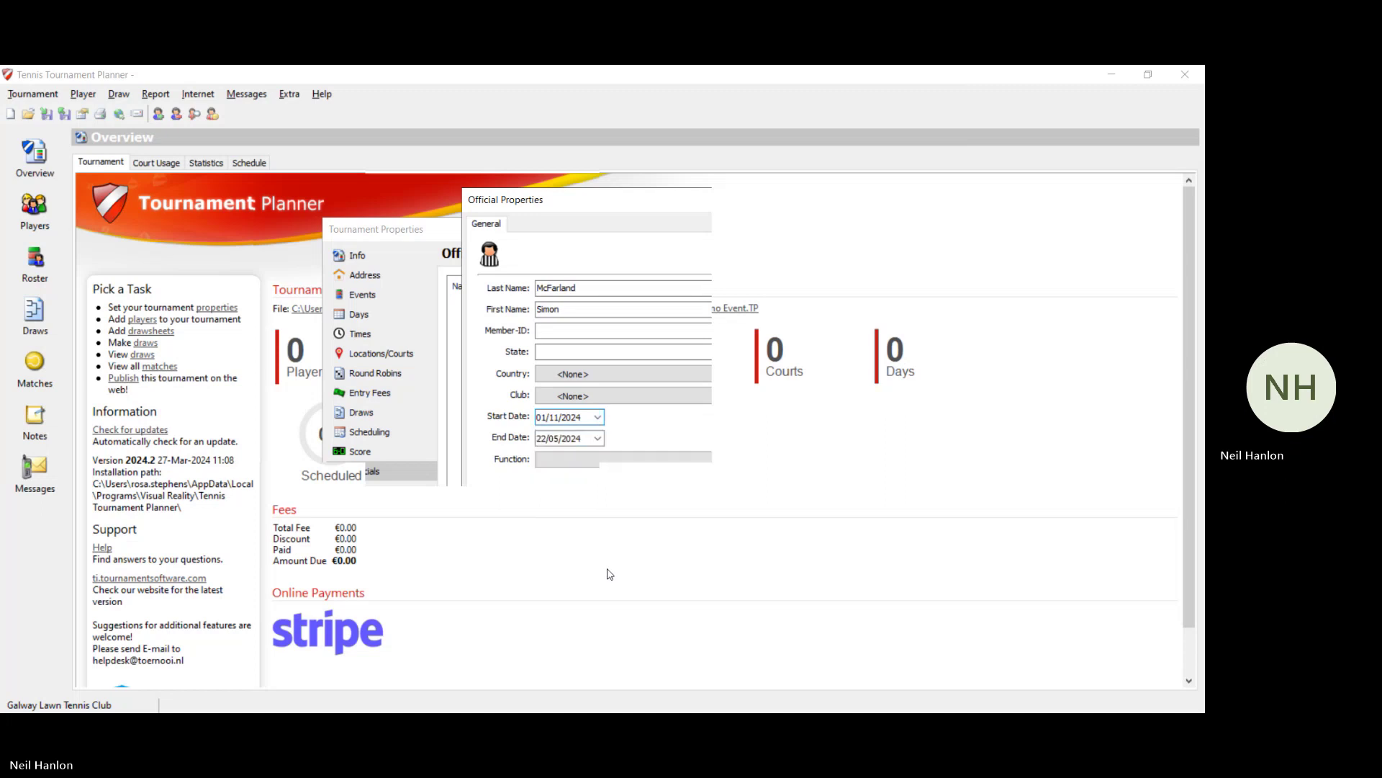
# Step: Set the end date to 08/12/2024, make the official a Referee, and save
pyautogui.click(588, 440)
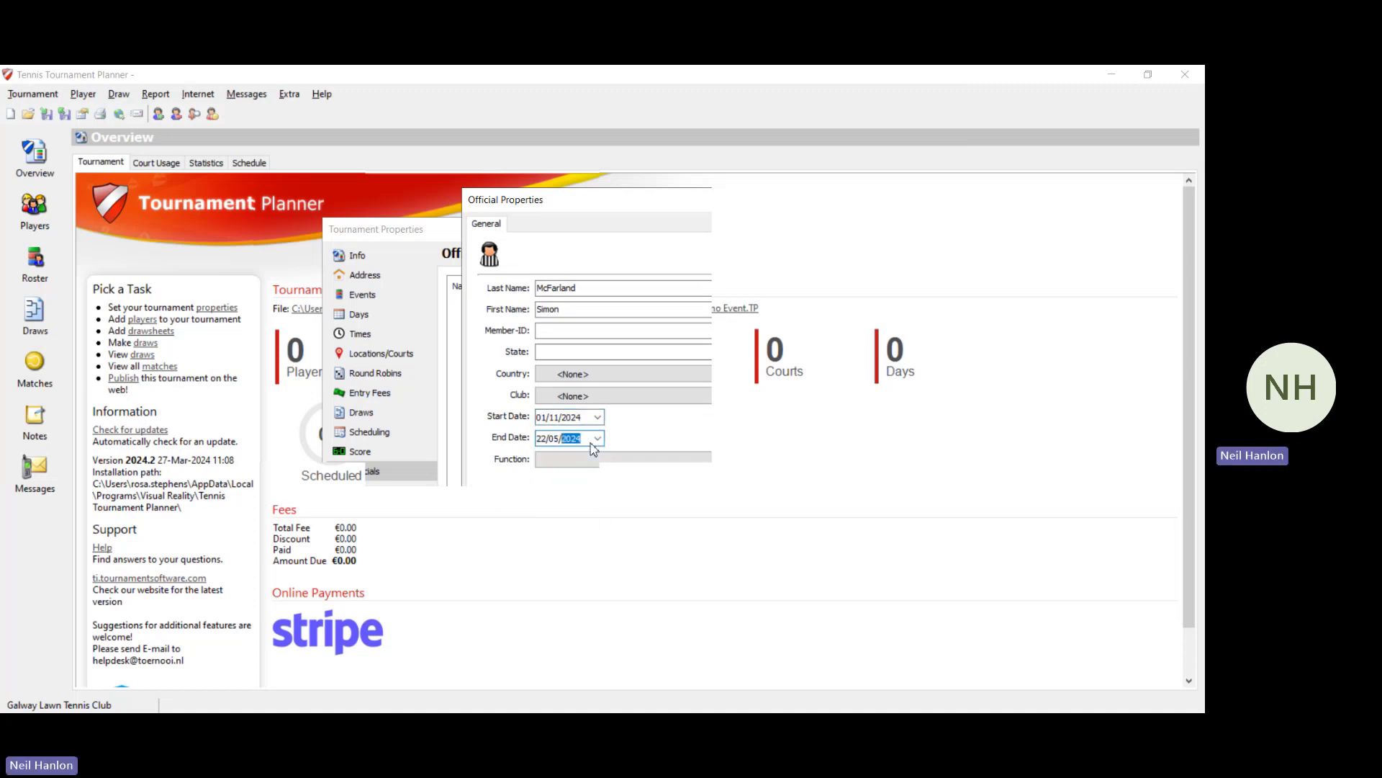
pyautogui.click(597, 439)
pyautogui.click(702, 460)
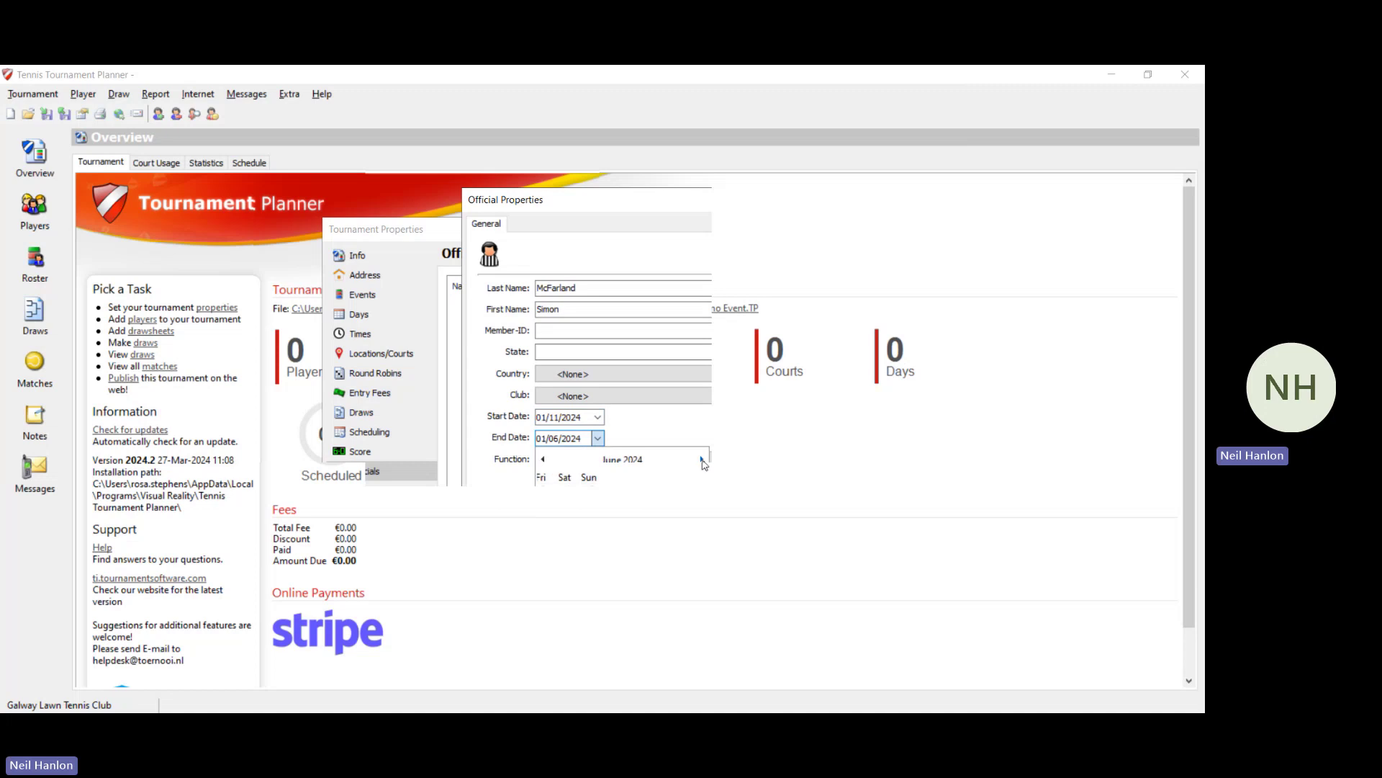
pyautogui.click(702, 459)
pyautogui.click(702, 459)
pyautogui.click(702, 460)
pyautogui.click(702, 460)
pyautogui.click(702, 459)
pyautogui.click(702, 459)
pyautogui.click(697, 509)
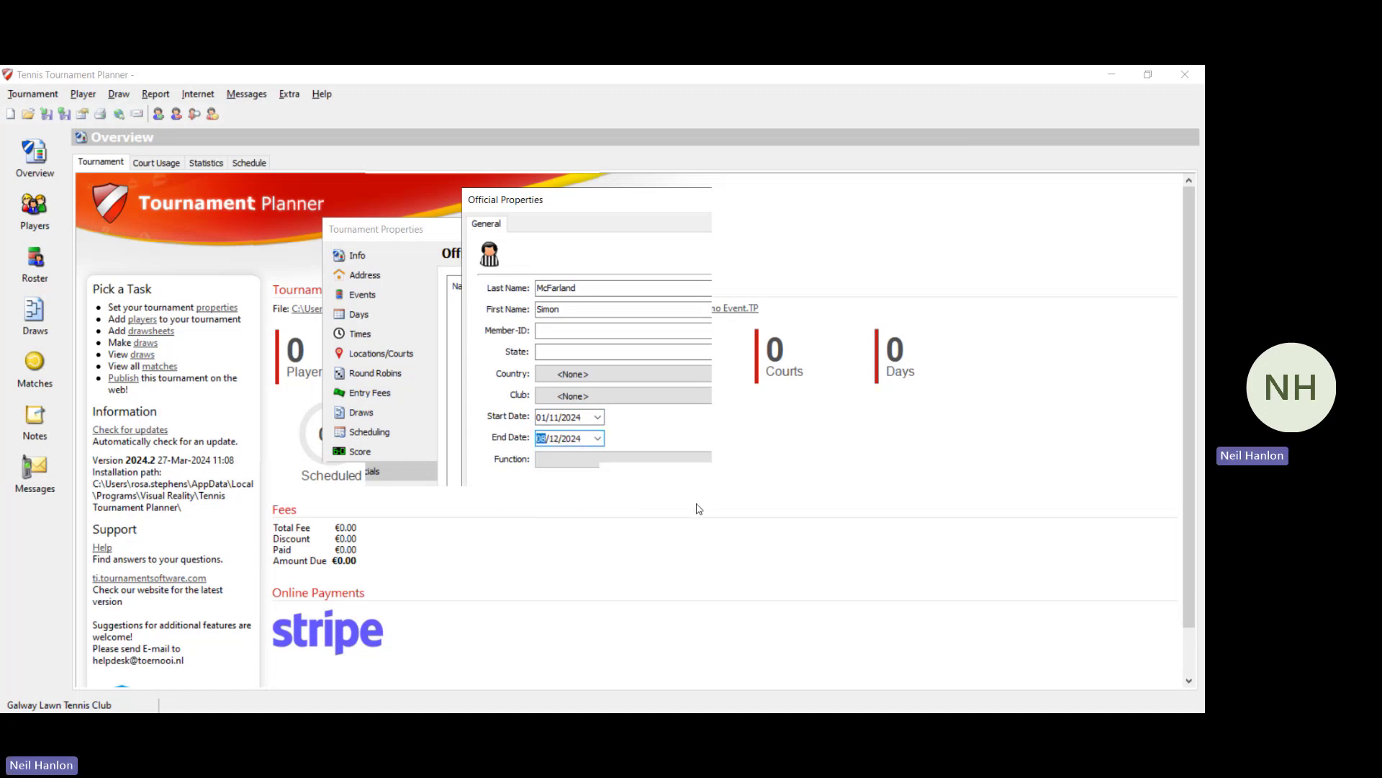
pyautogui.click(685, 461)
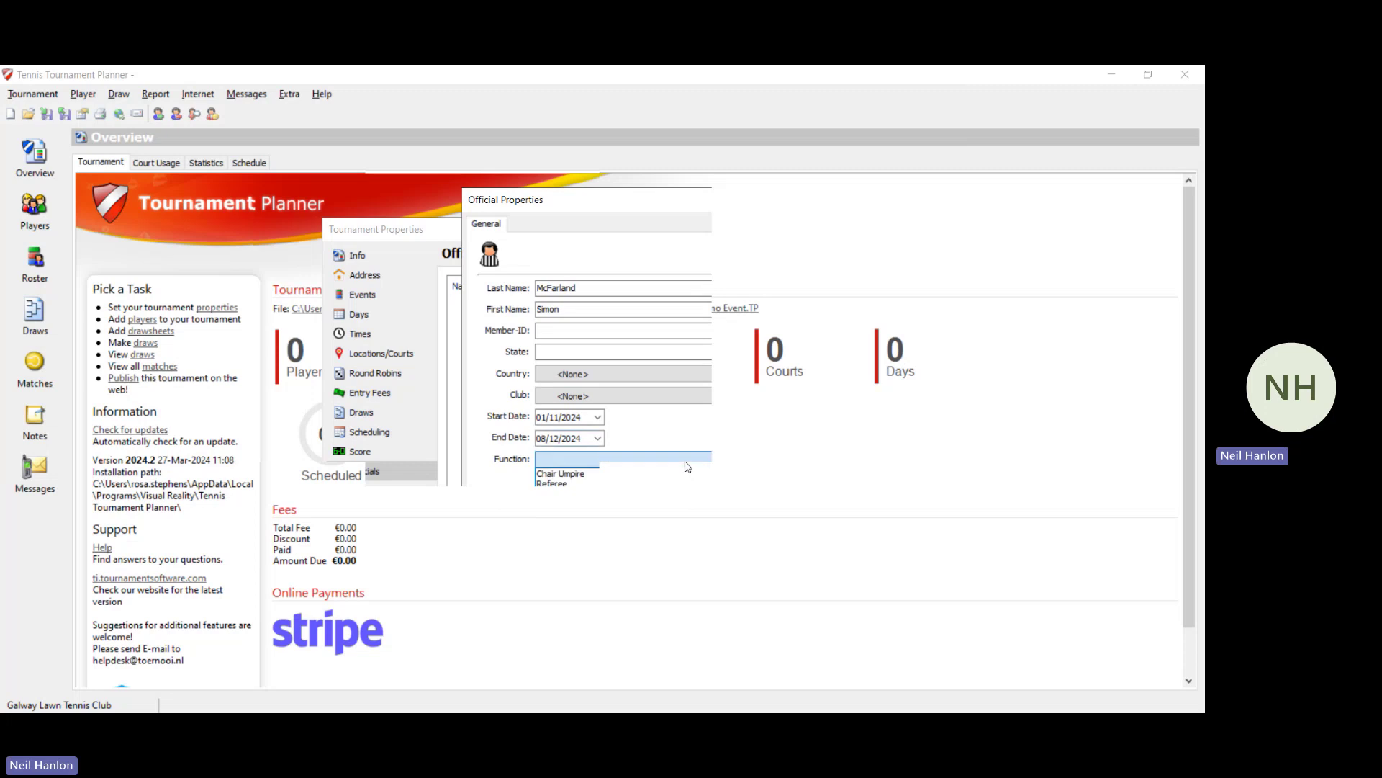
pyautogui.click(599, 483)
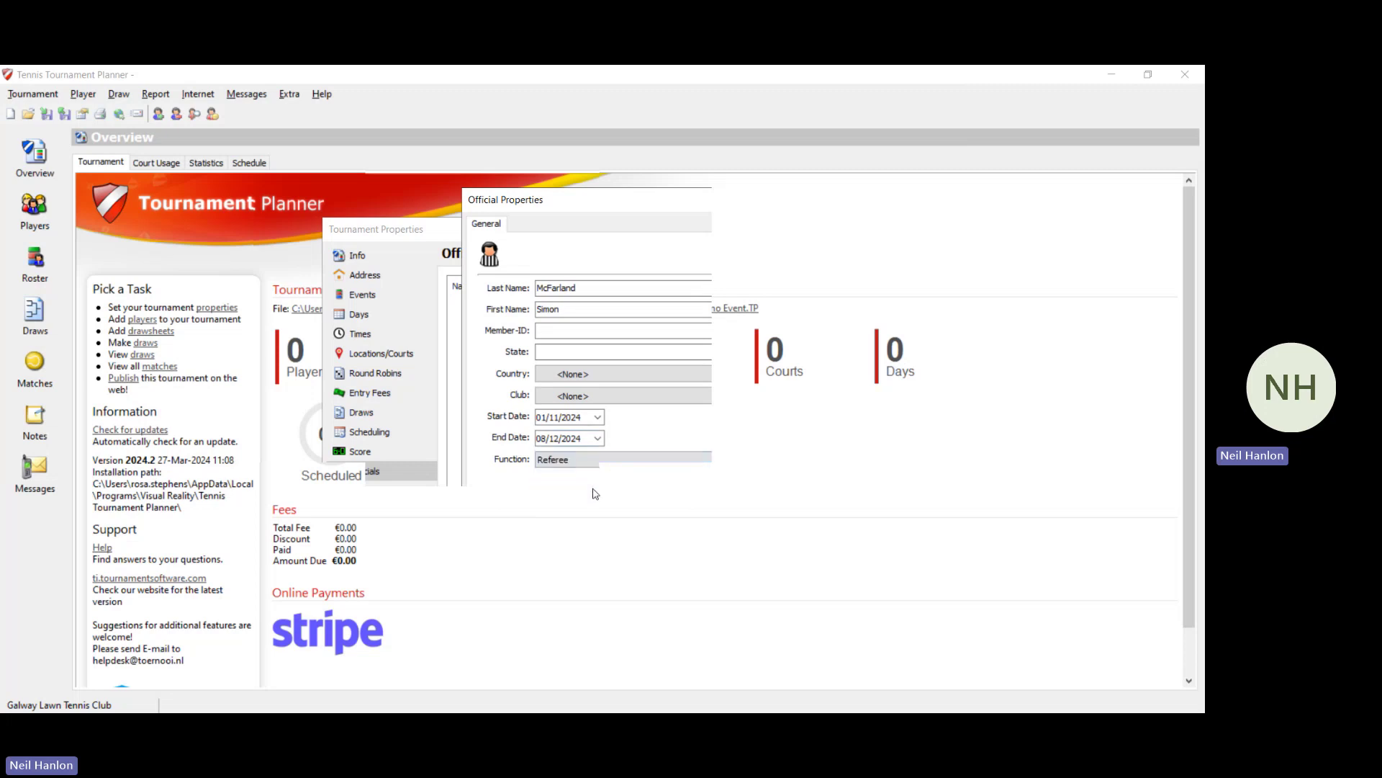
pyautogui.click(604, 577)
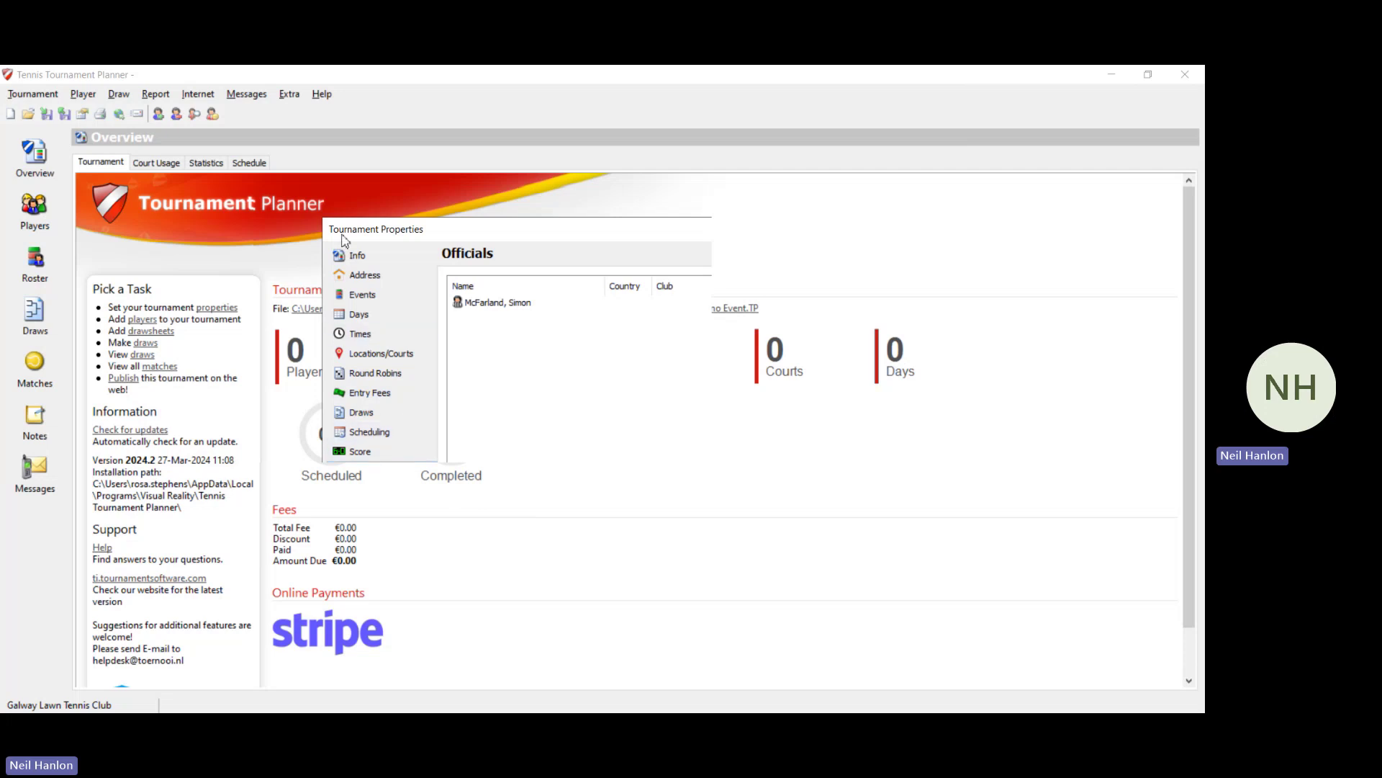
# Step: Review every Tournament Properties page, from Info and Address through Score and Officials
pyautogui.click(360, 258)
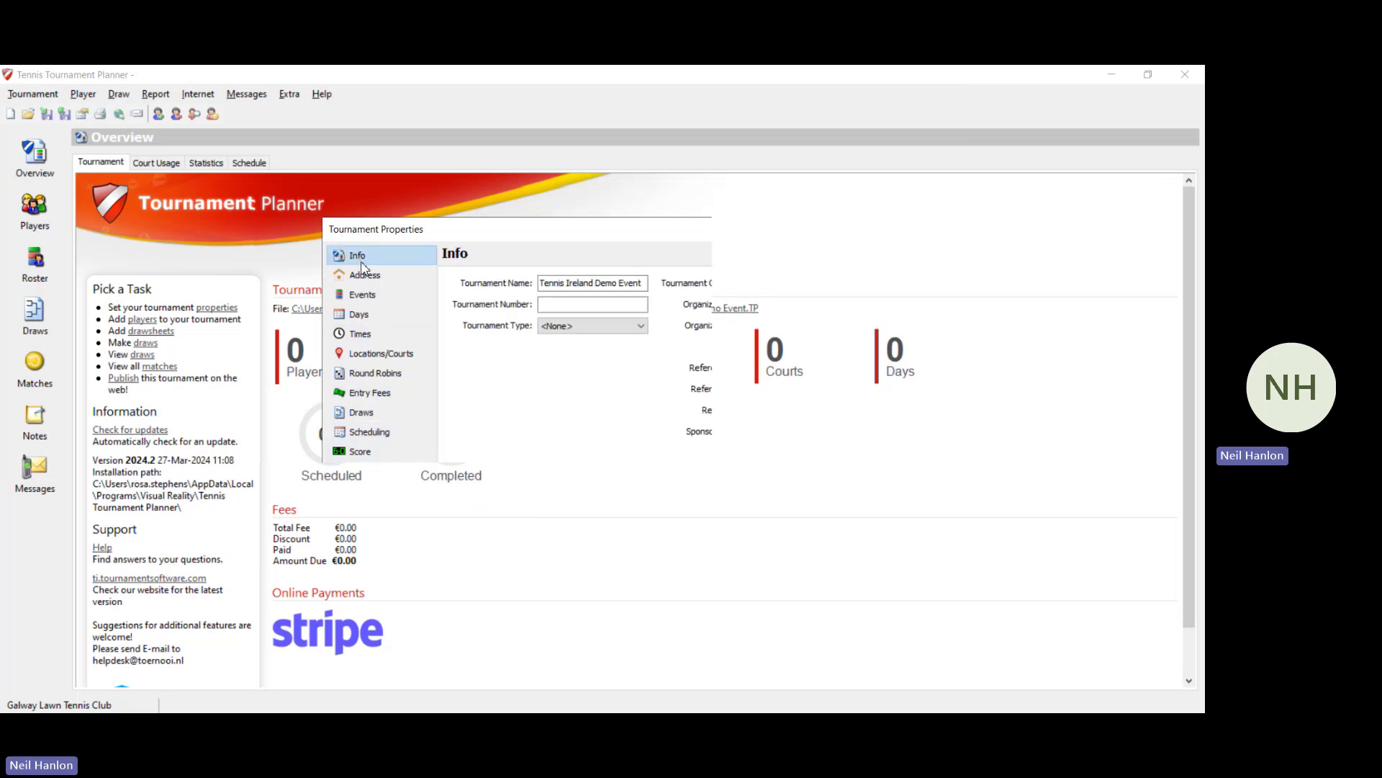
pyautogui.click(364, 275)
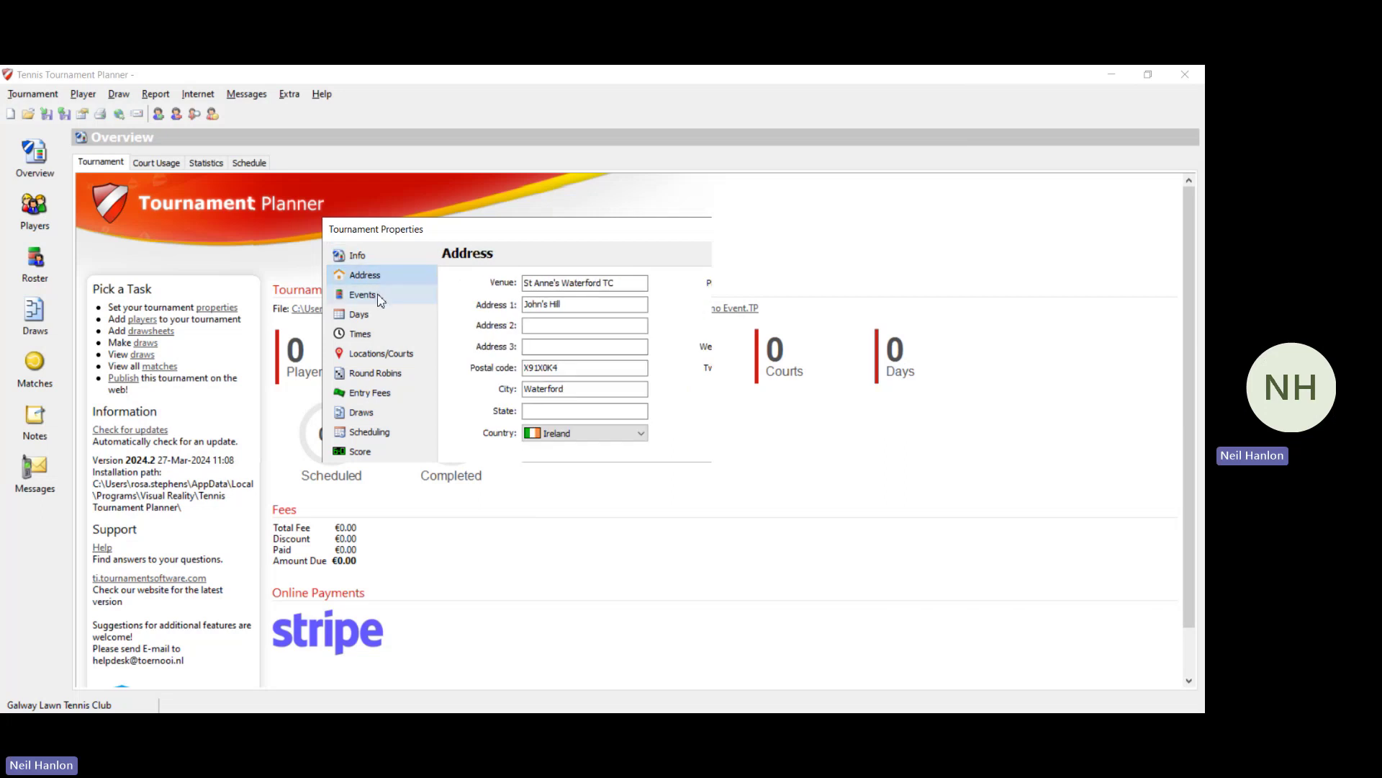
pyautogui.click(376, 296)
pyautogui.click(383, 313)
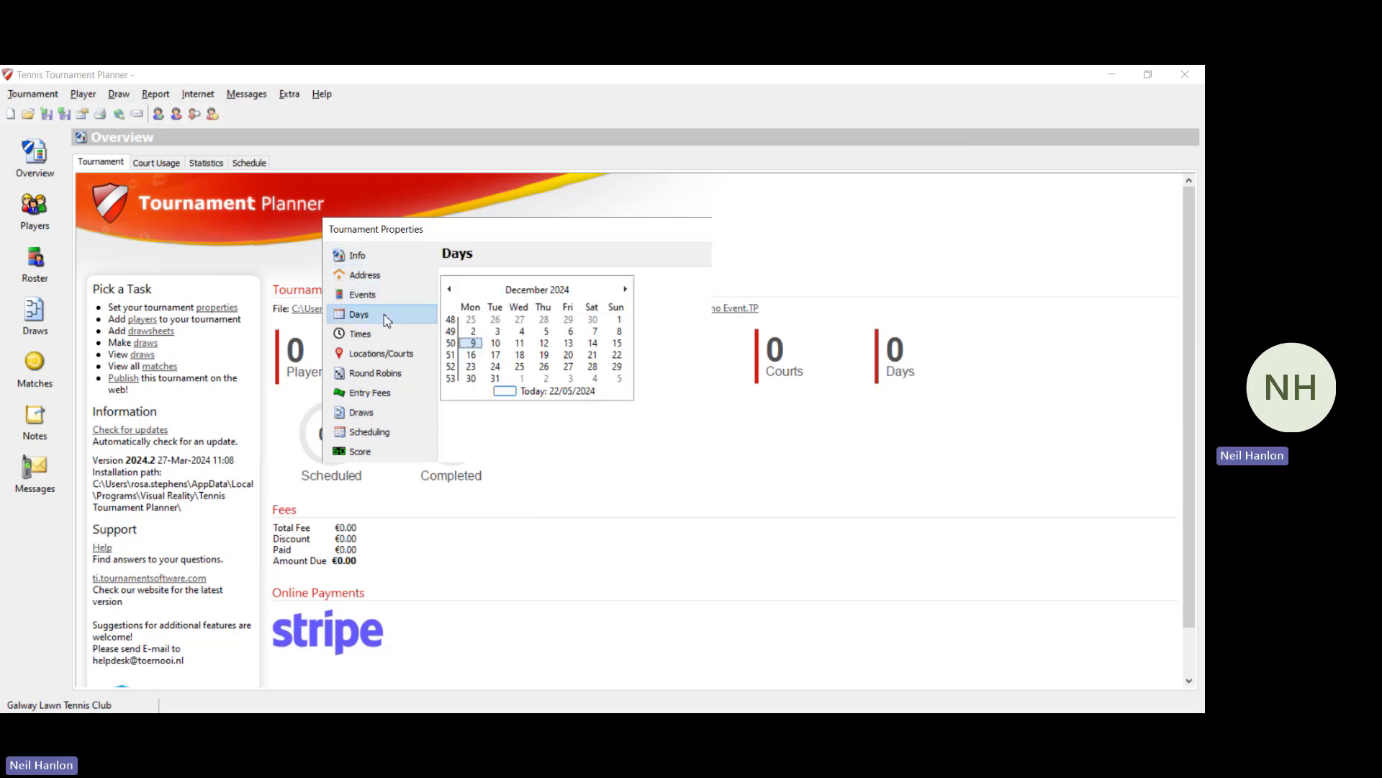
pyautogui.click(383, 335)
pyautogui.click(392, 355)
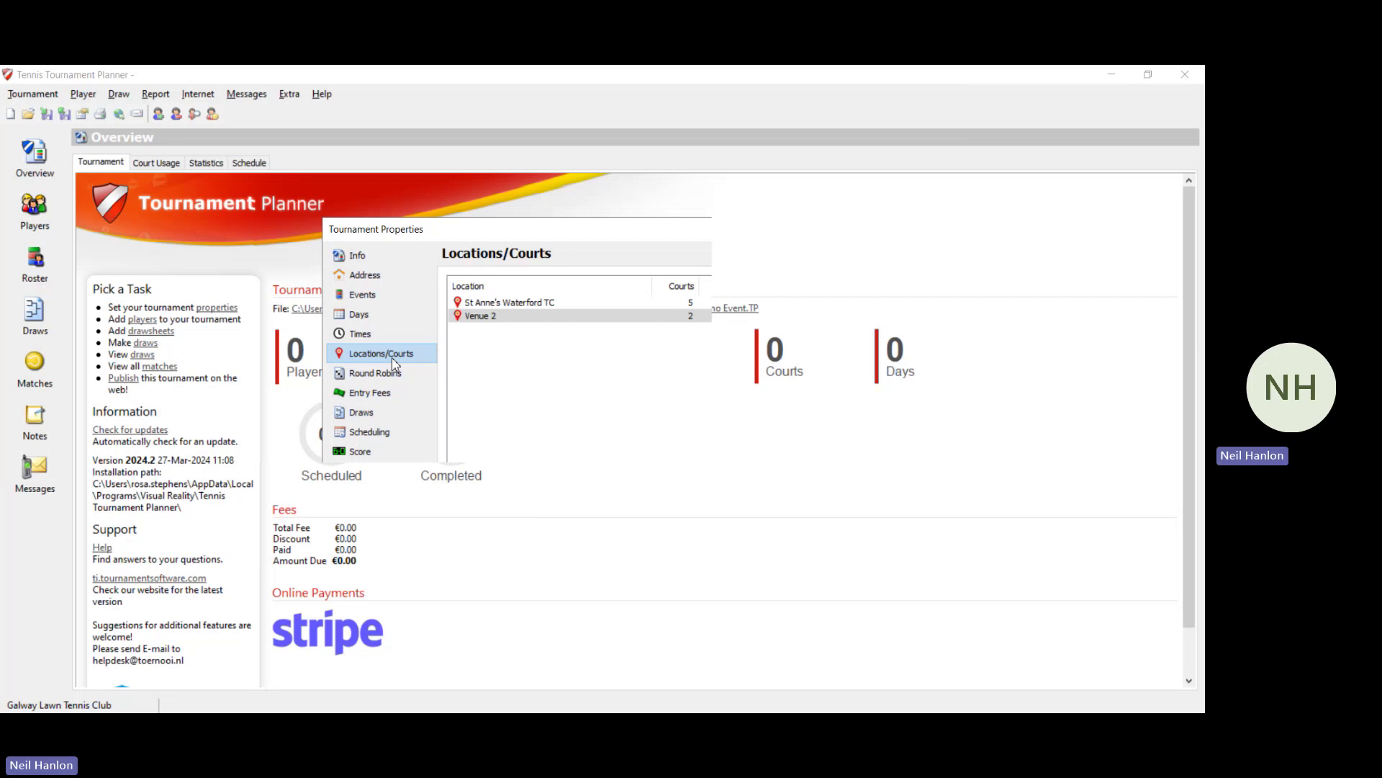
pyautogui.click(395, 376)
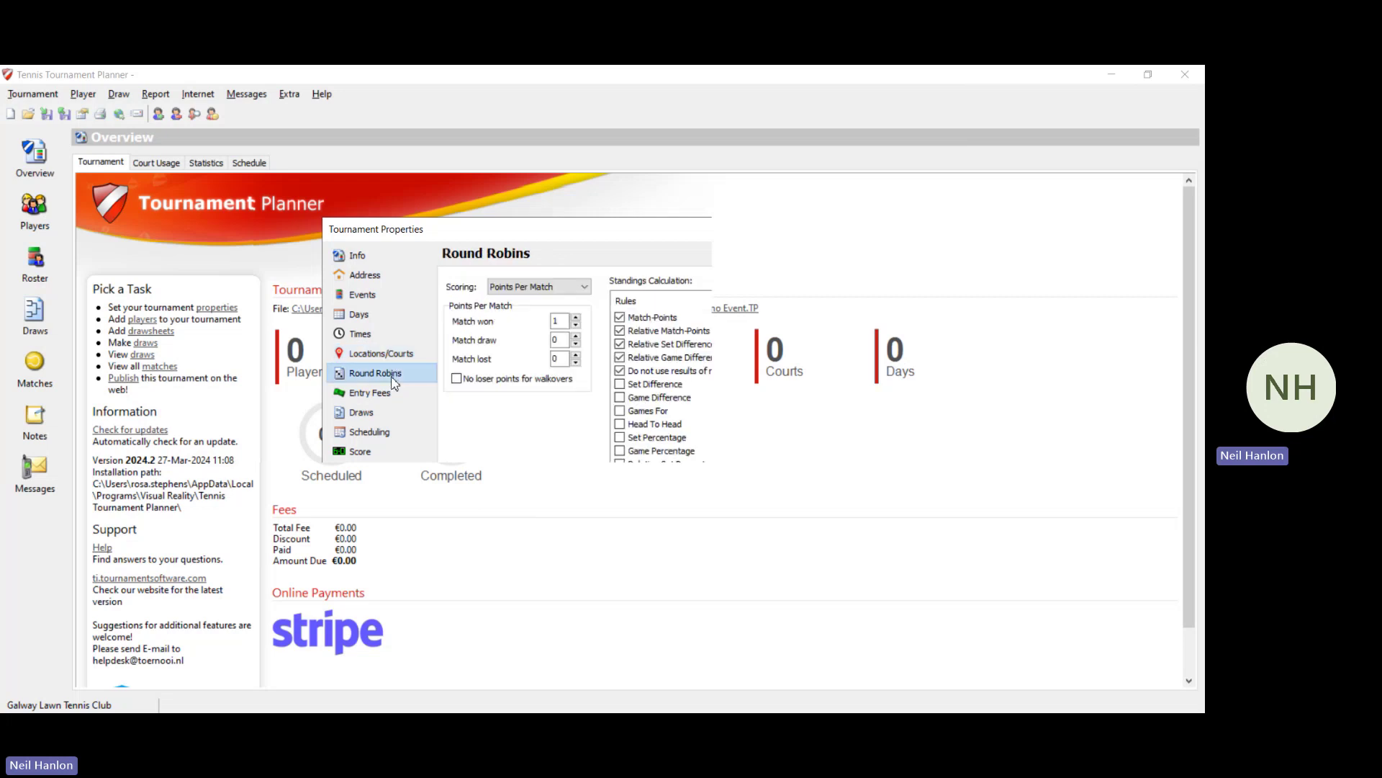
pyautogui.click(392, 397)
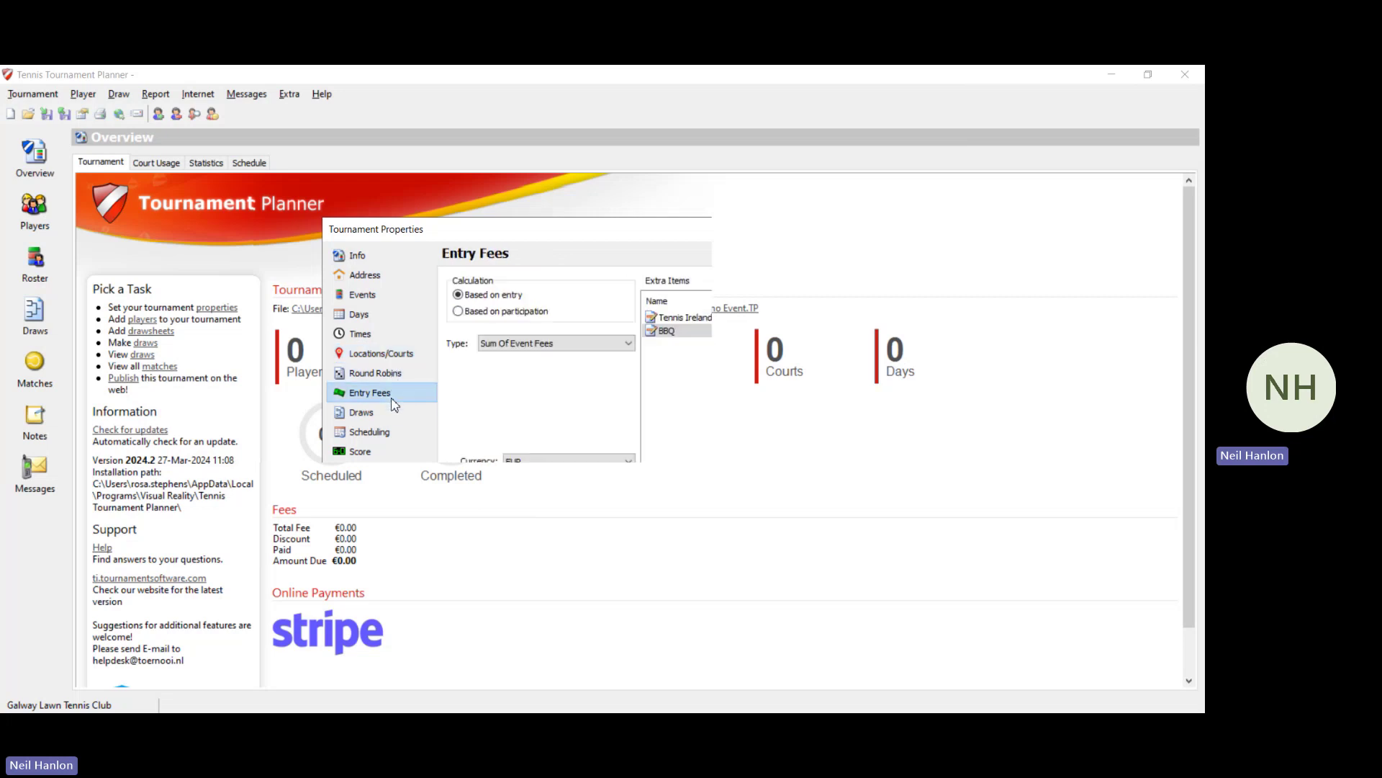
pyautogui.click(391, 416)
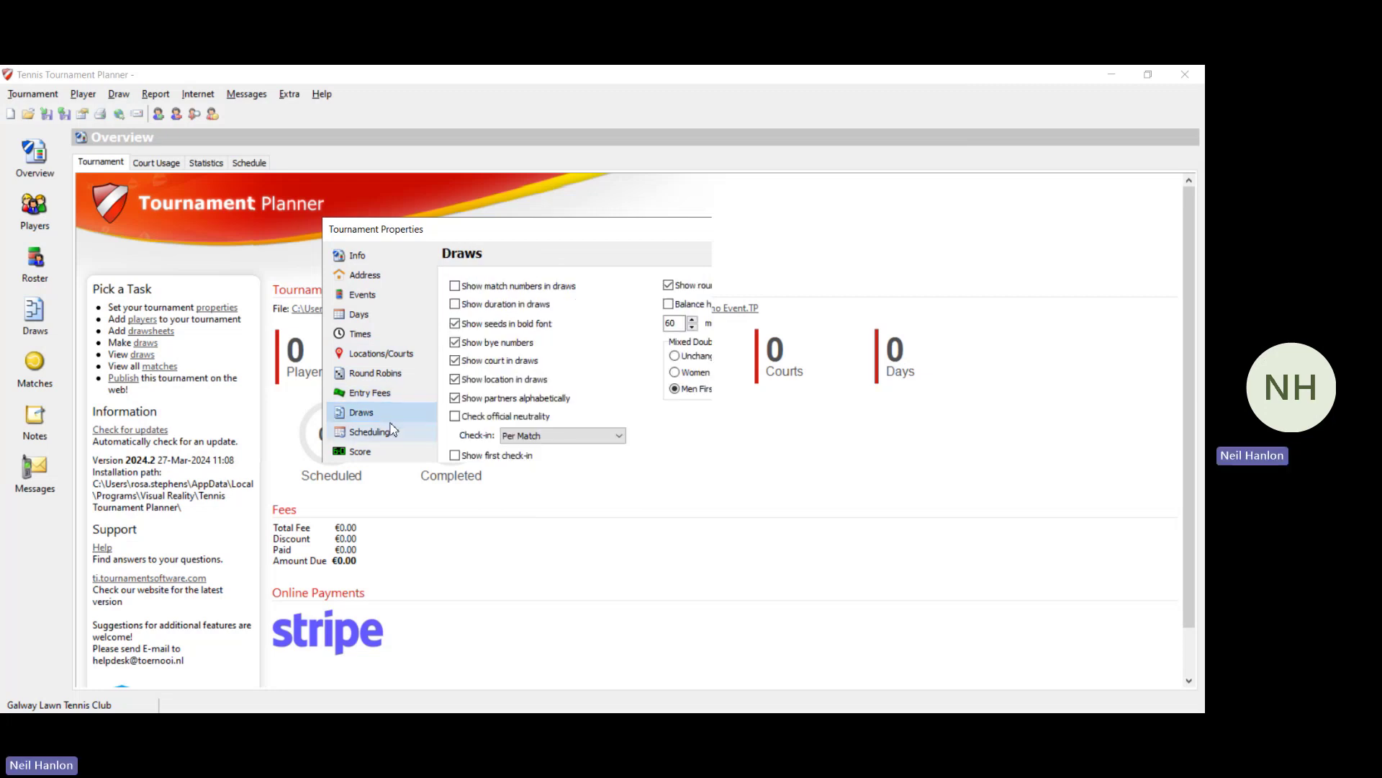
pyautogui.click(392, 435)
pyautogui.click(389, 451)
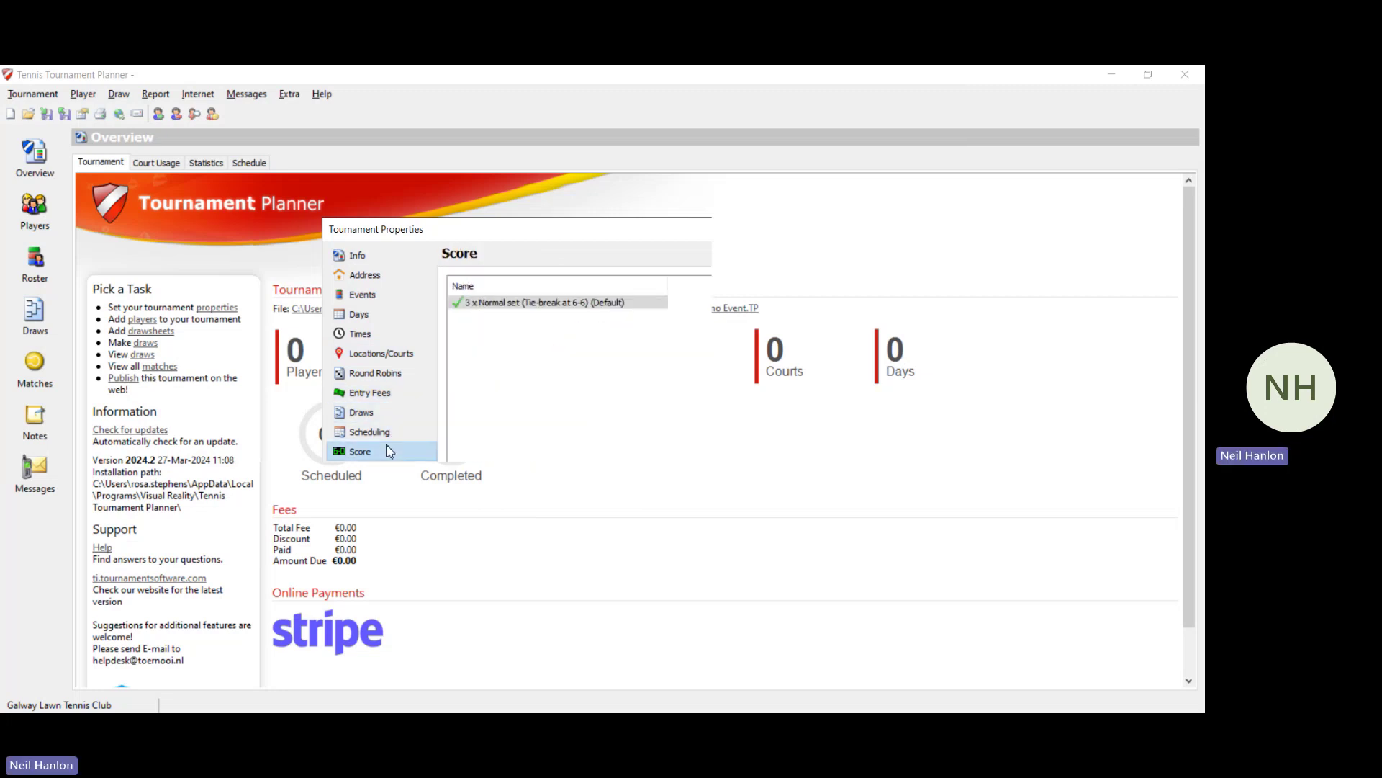
pyautogui.click(382, 476)
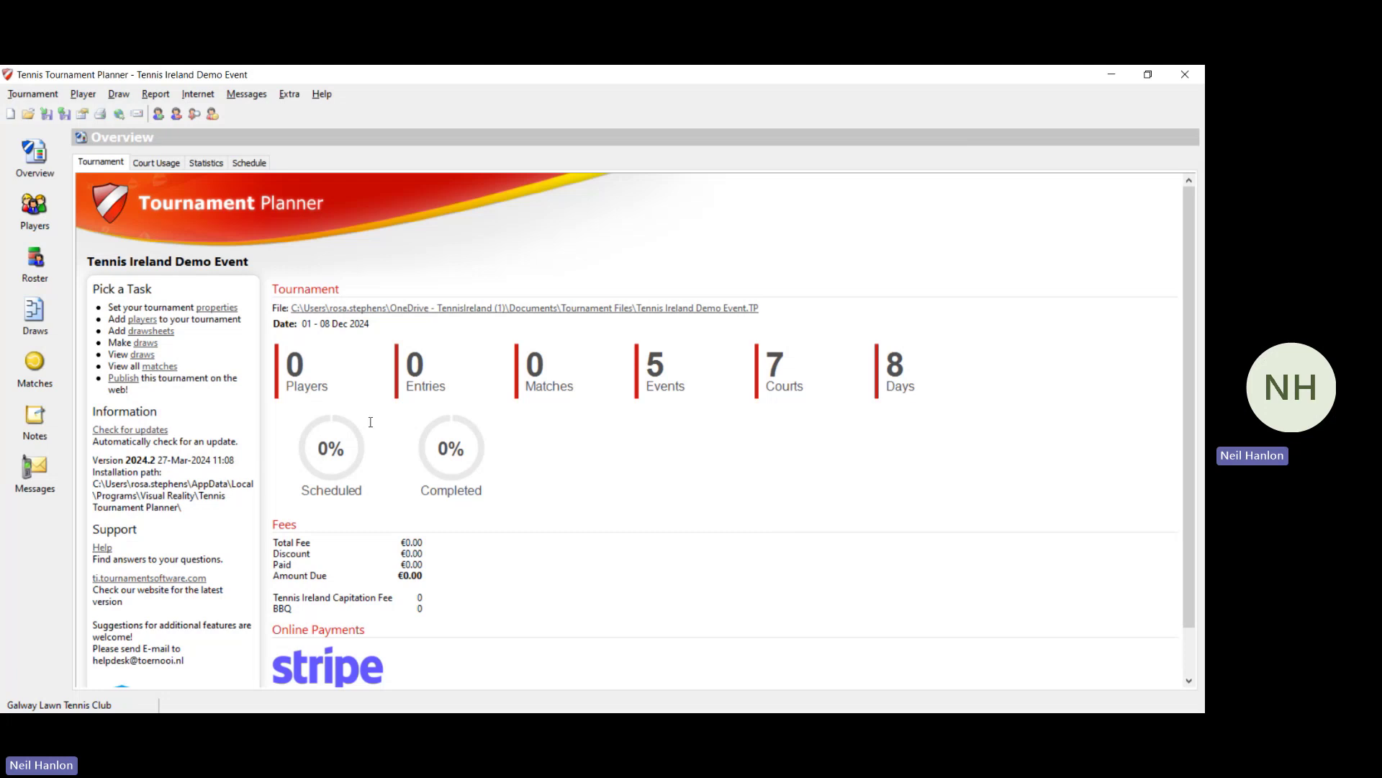
# Step: Write the online message 'Welcome to this years event.' with 'Entry opens soon' on a new line
pyautogui.click(124, 378)
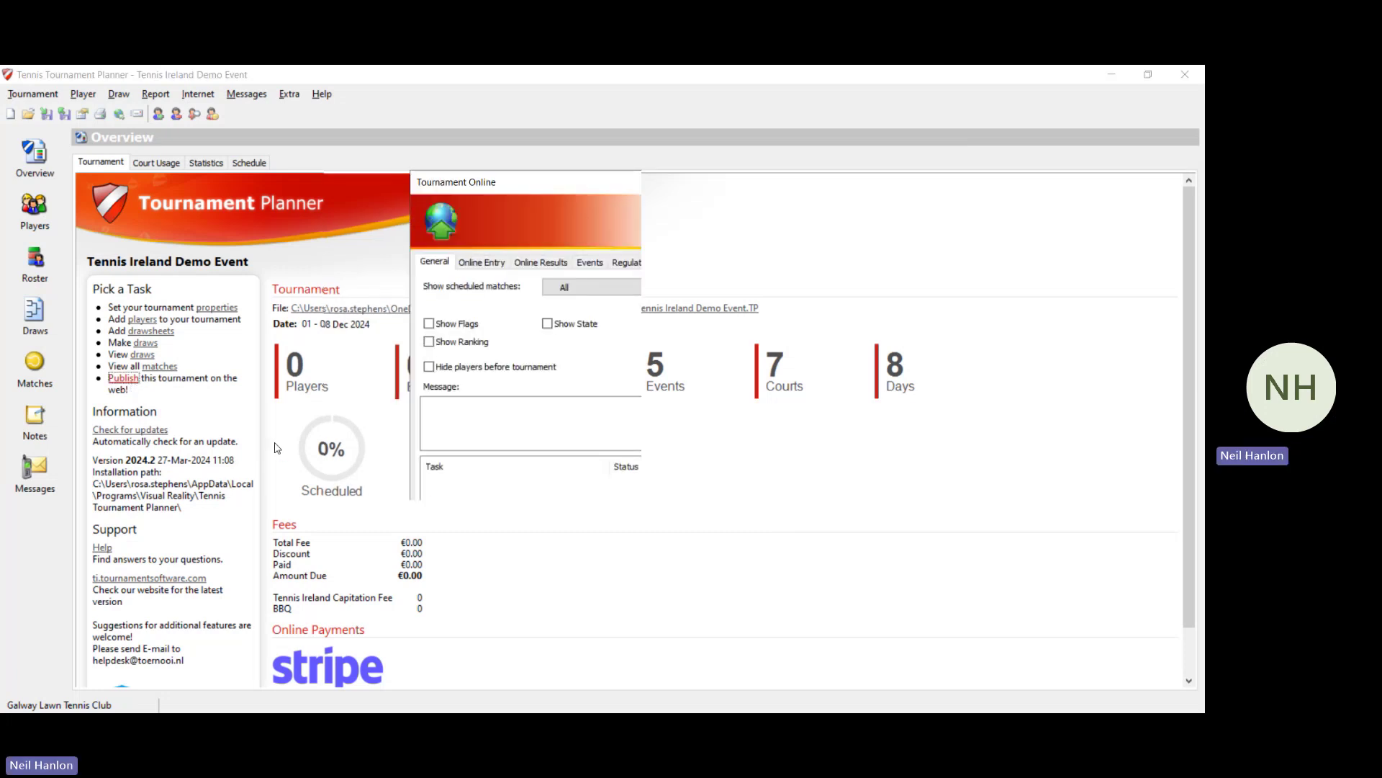
pyautogui.click(557, 419)
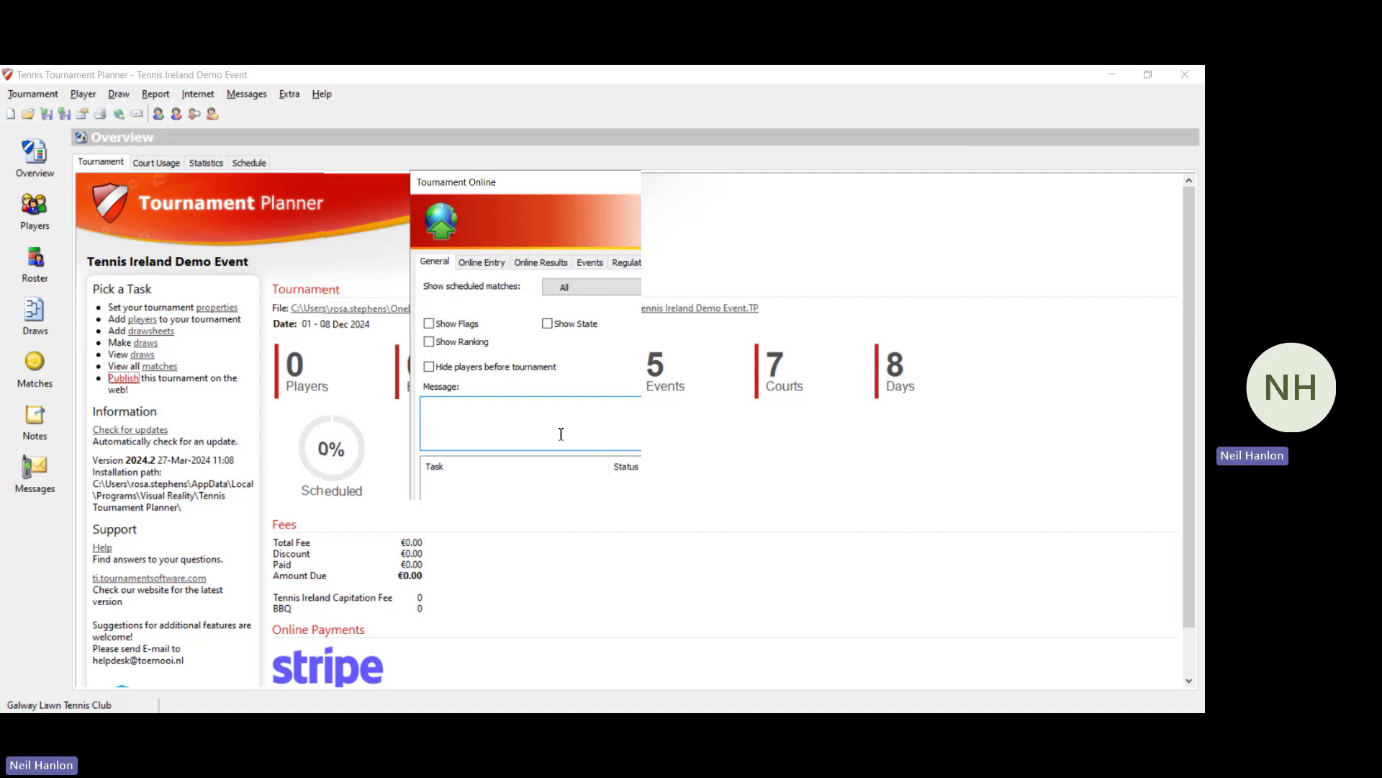
pyautogui.write('Welcome to this years event.')
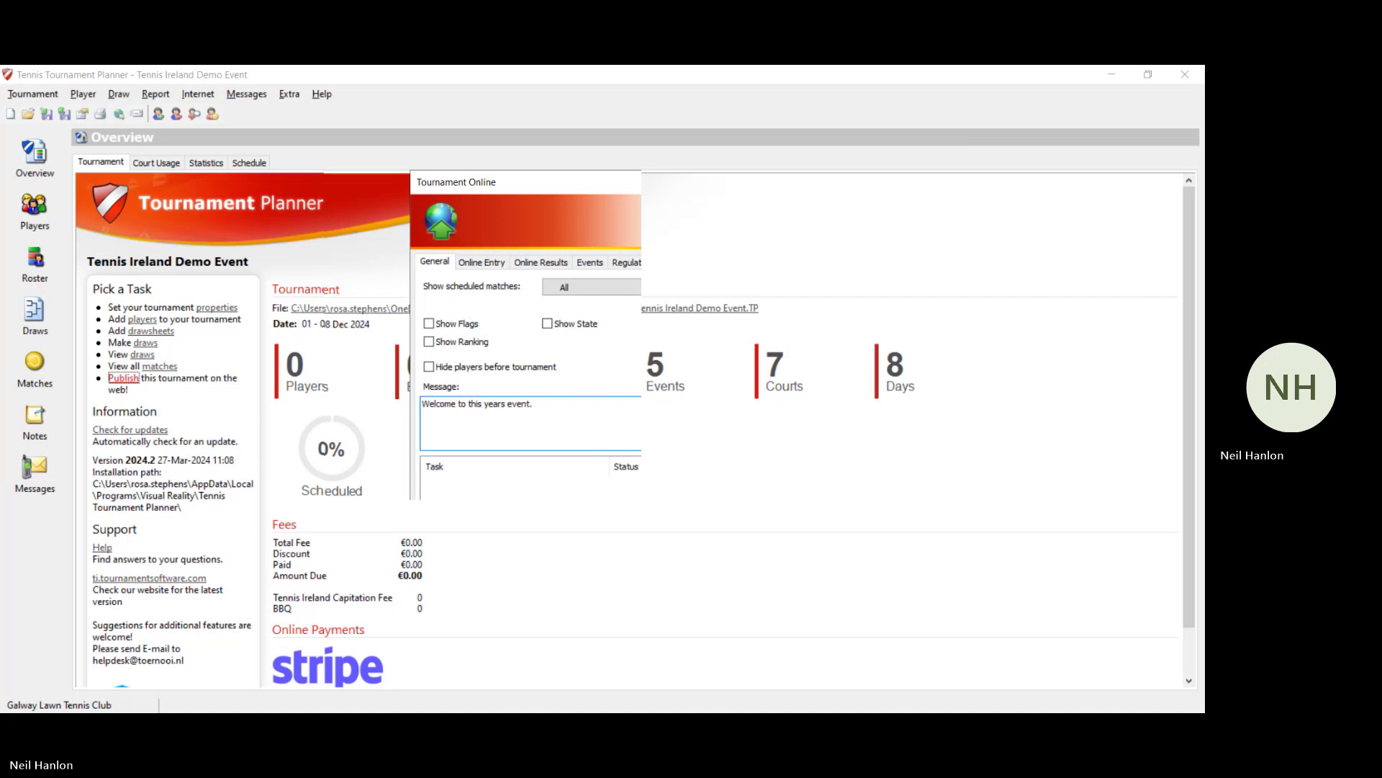
pyautogui.press('Return')
pyautogui.press('Return')
pyautogui.write('Entry opens s')
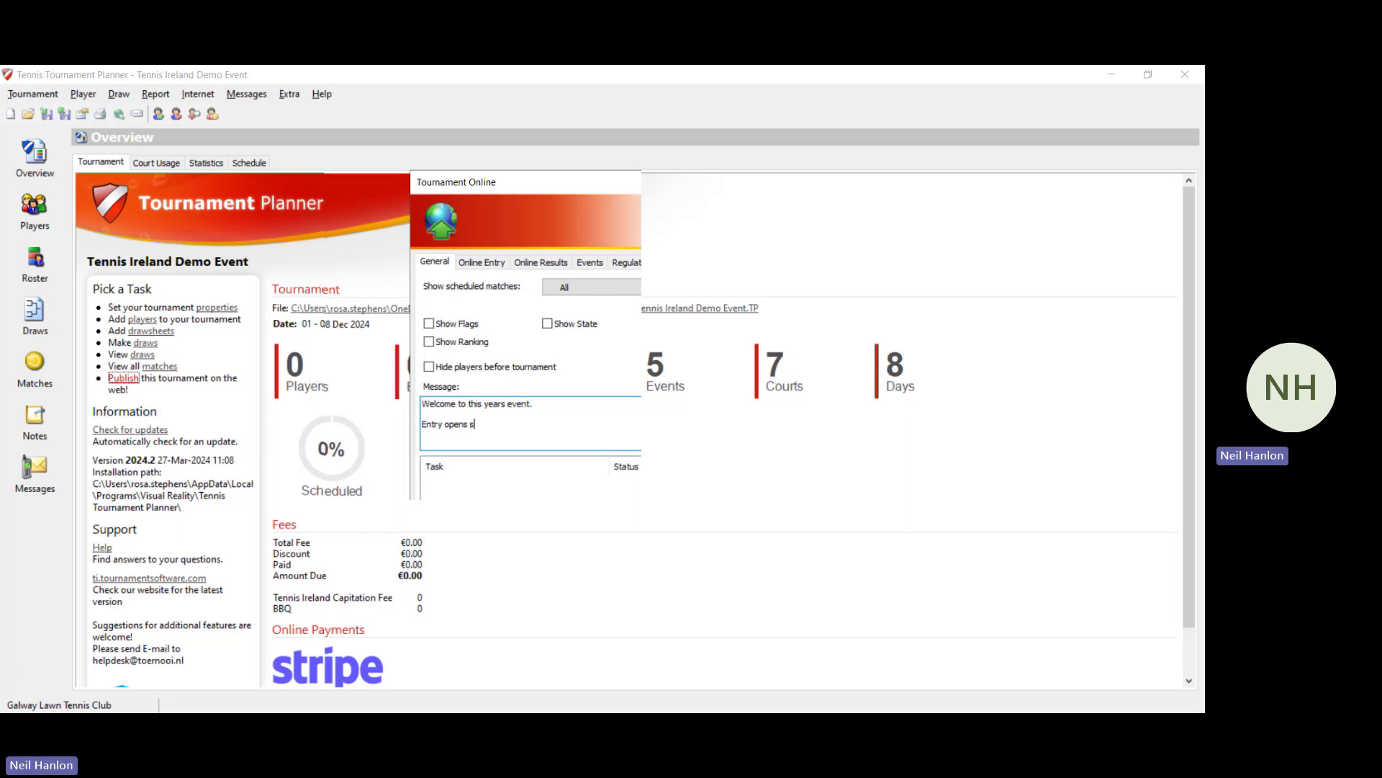
pyautogui.write('oon.')
# Step: Show scheduled matches until Fri 06/12/2024
pyautogui.click(662, 293)
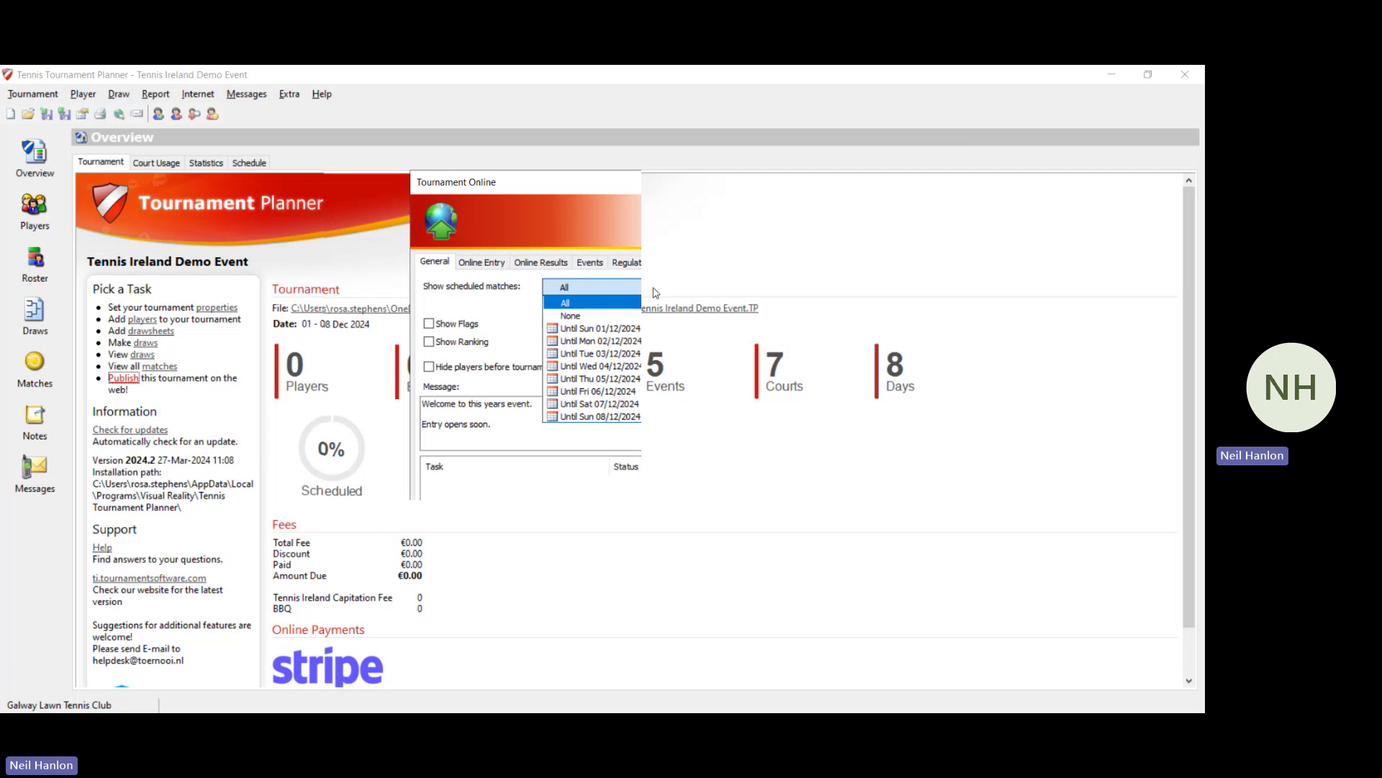
pyautogui.click(592, 354)
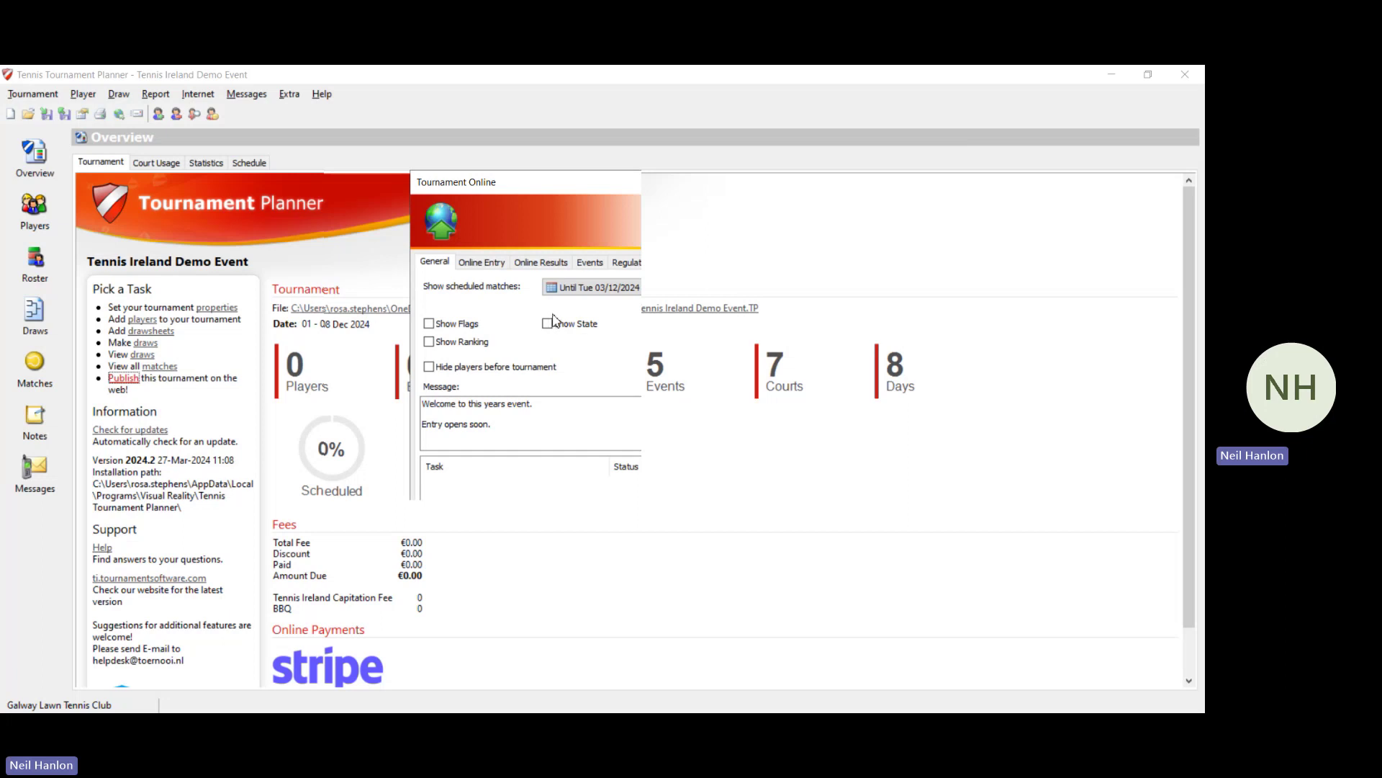
pyautogui.click(600, 288)
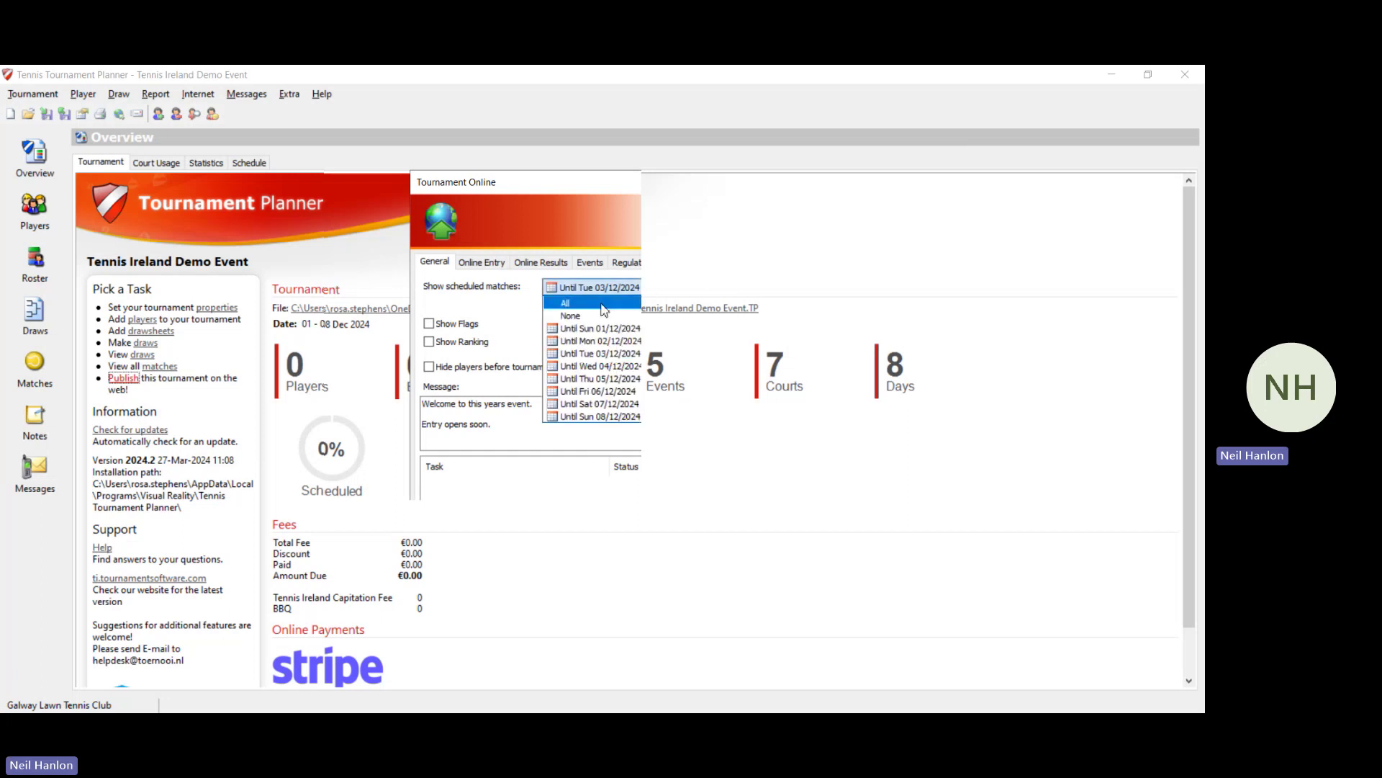
pyautogui.click(617, 391)
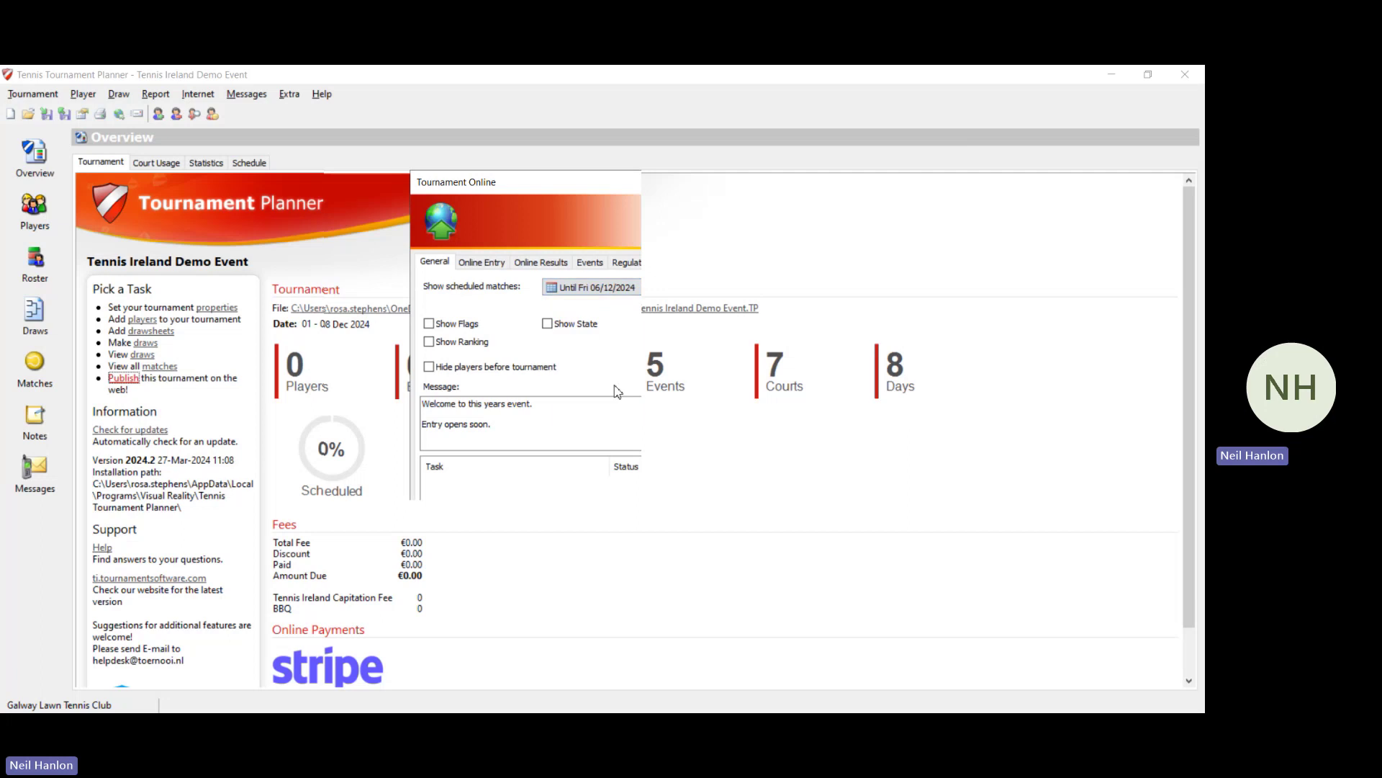
# Step: Set the online start entry date to 01/11/2024
pyautogui.click(505, 267)
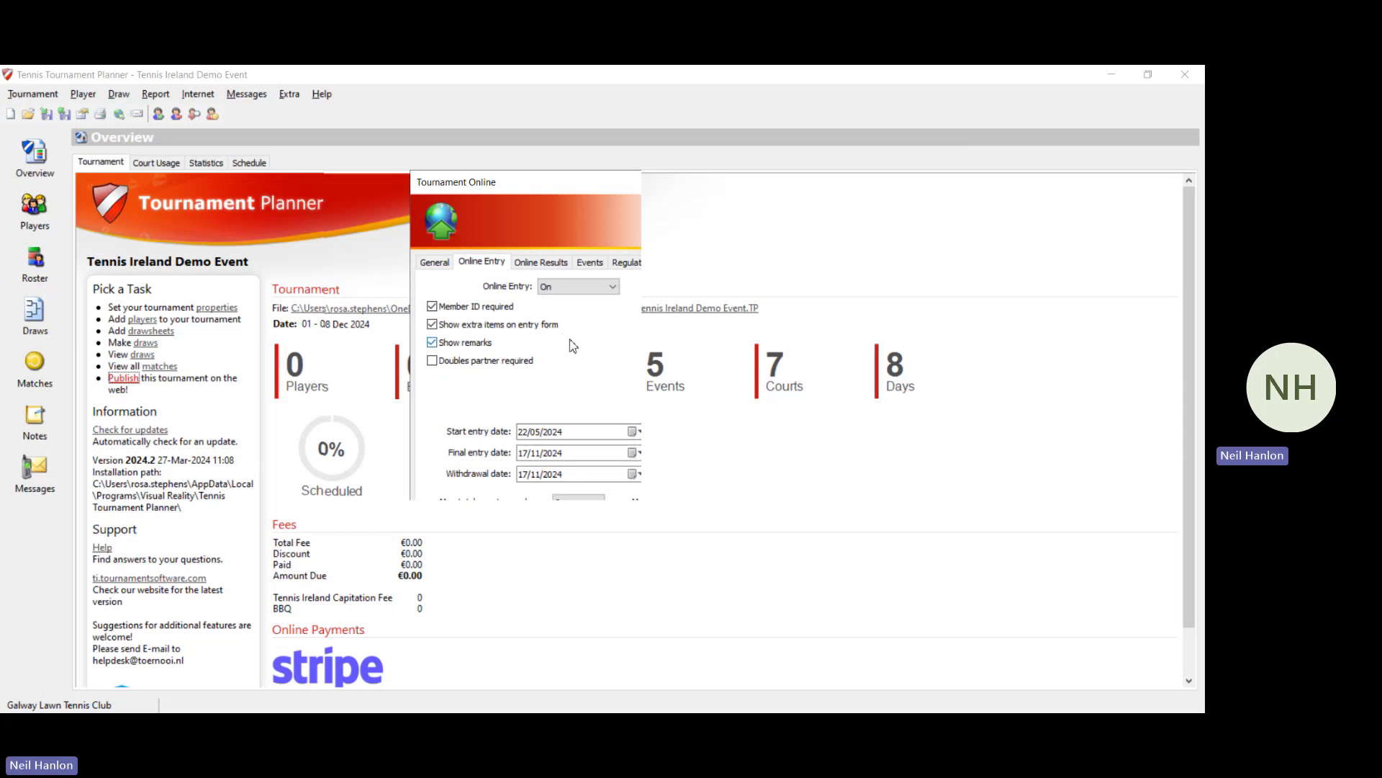
pyautogui.click(637, 432)
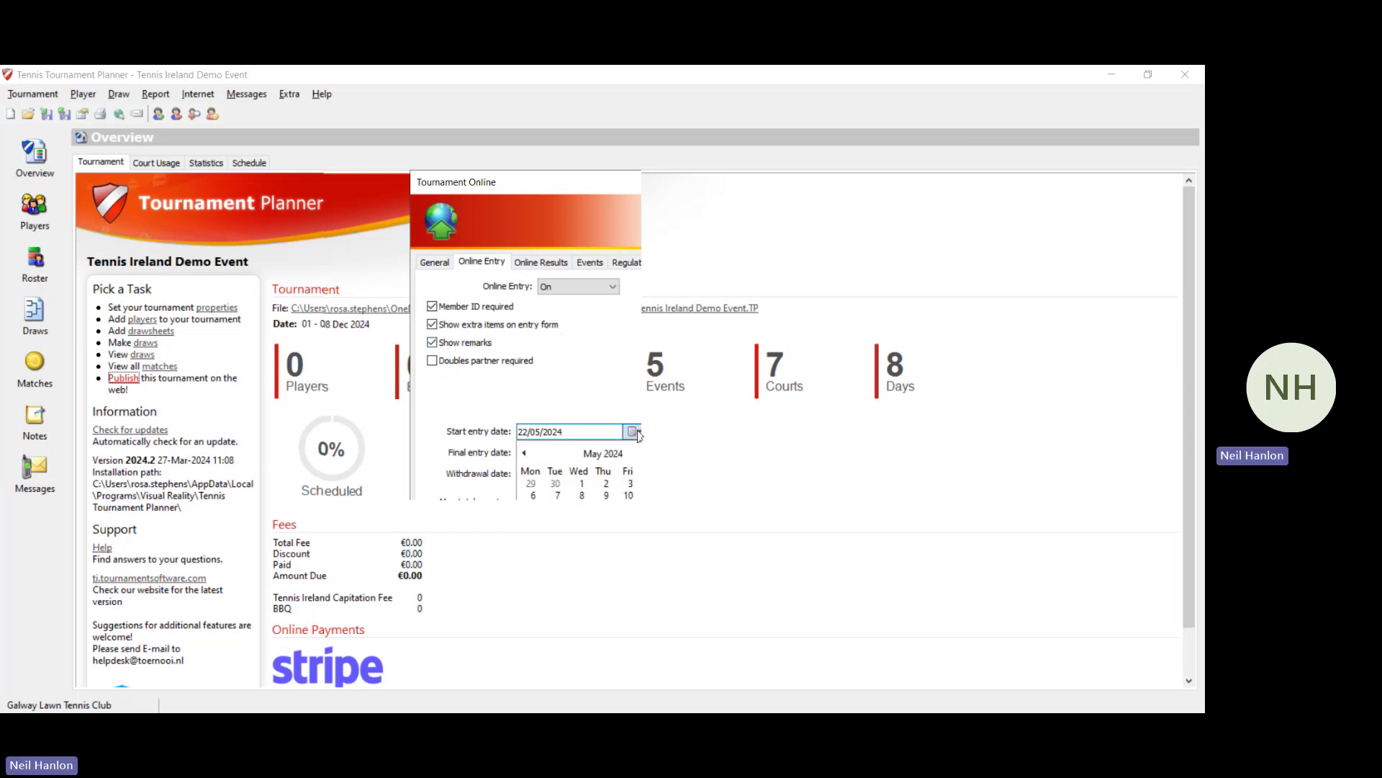
pyautogui.click(683, 454)
pyautogui.click(682, 454)
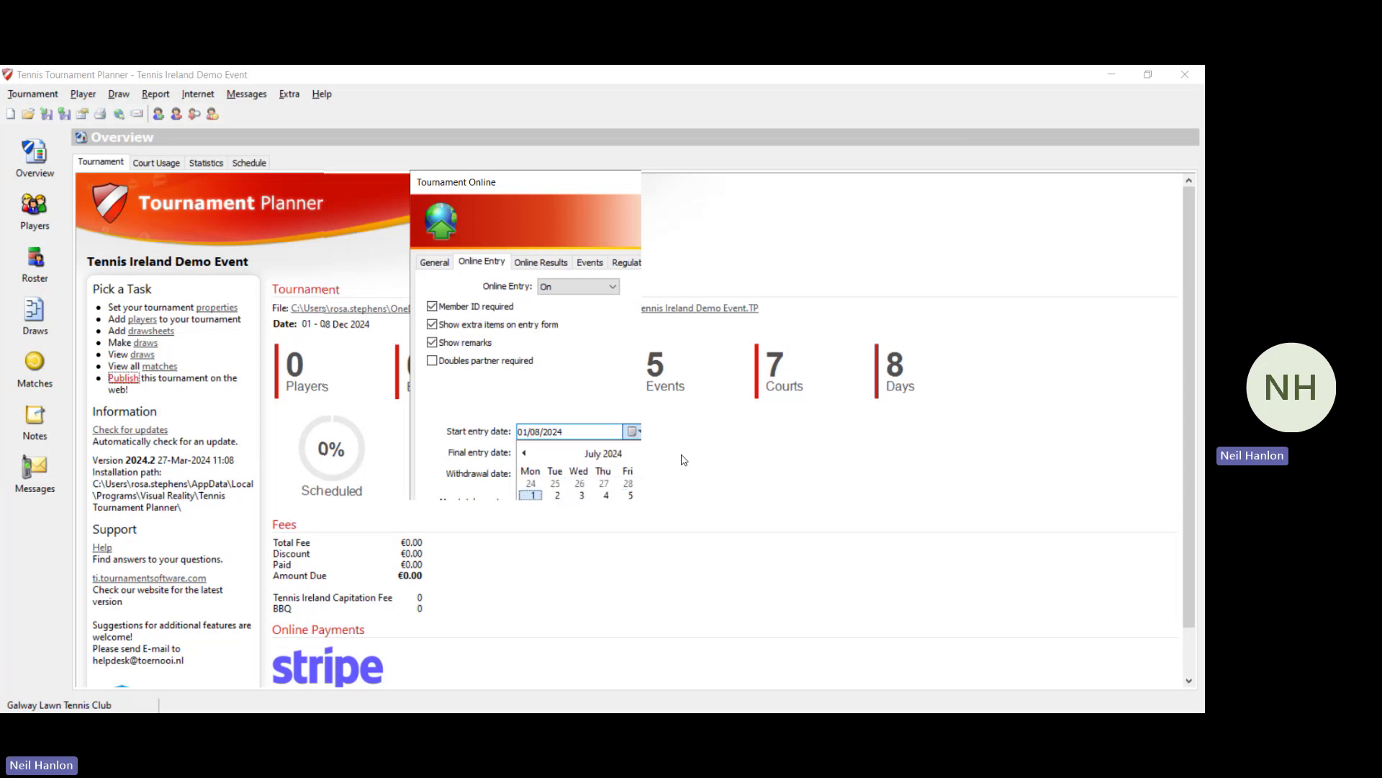
pyautogui.click(683, 459)
pyautogui.click(684, 460)
pyautogui.click(683, 460)
pyautogui.click(684, 459)
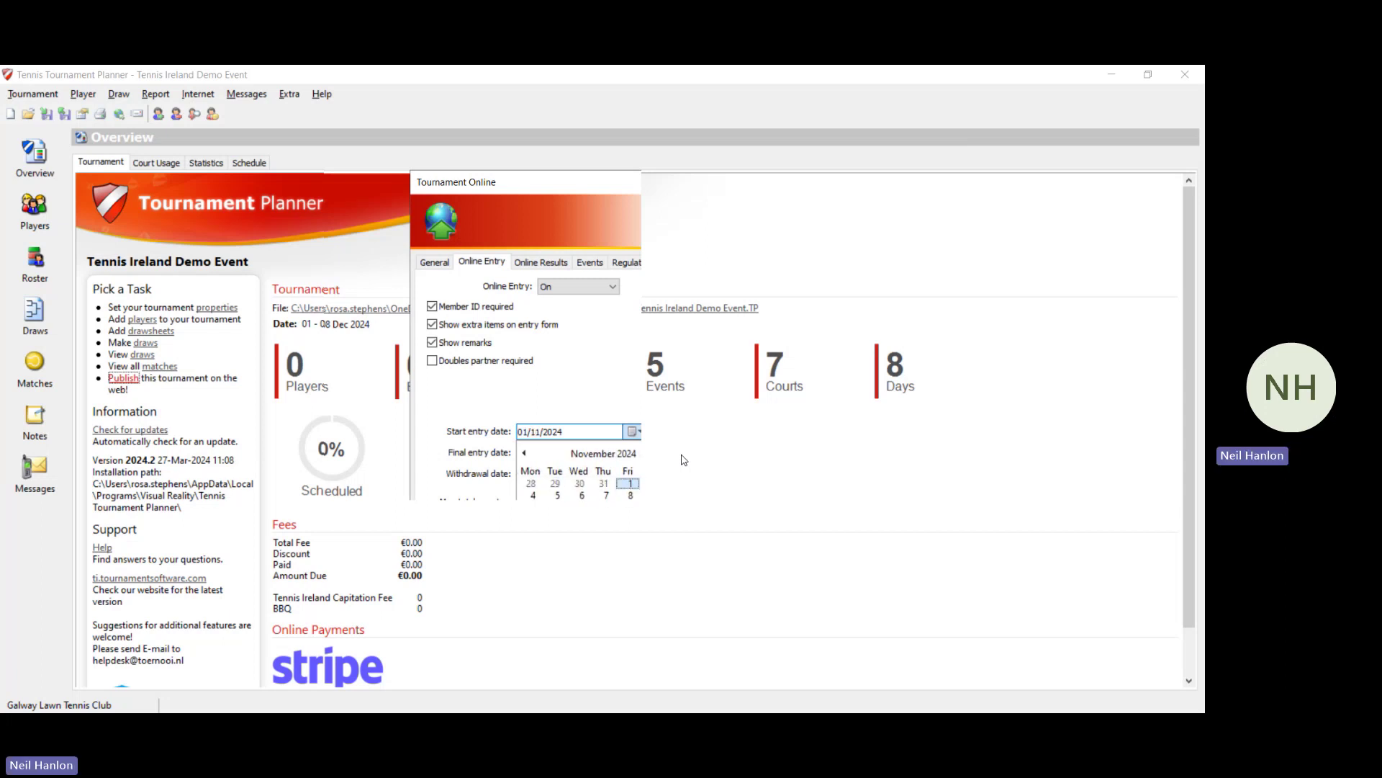
pyautogui.click(630, 483)
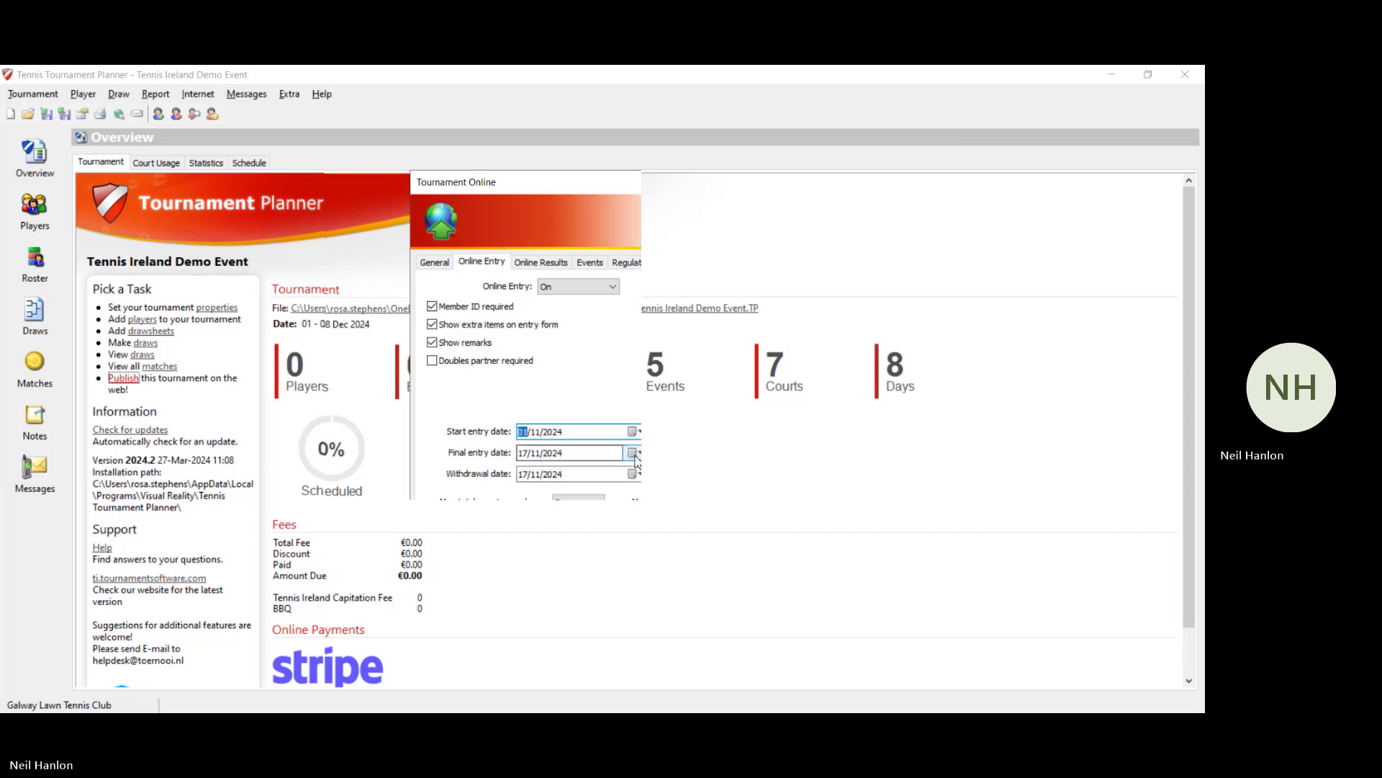
# Step: Set the final entry date to 19/11/2024 and the withdrawal date to 21/11/2024
pyautogui.click(632, 453)
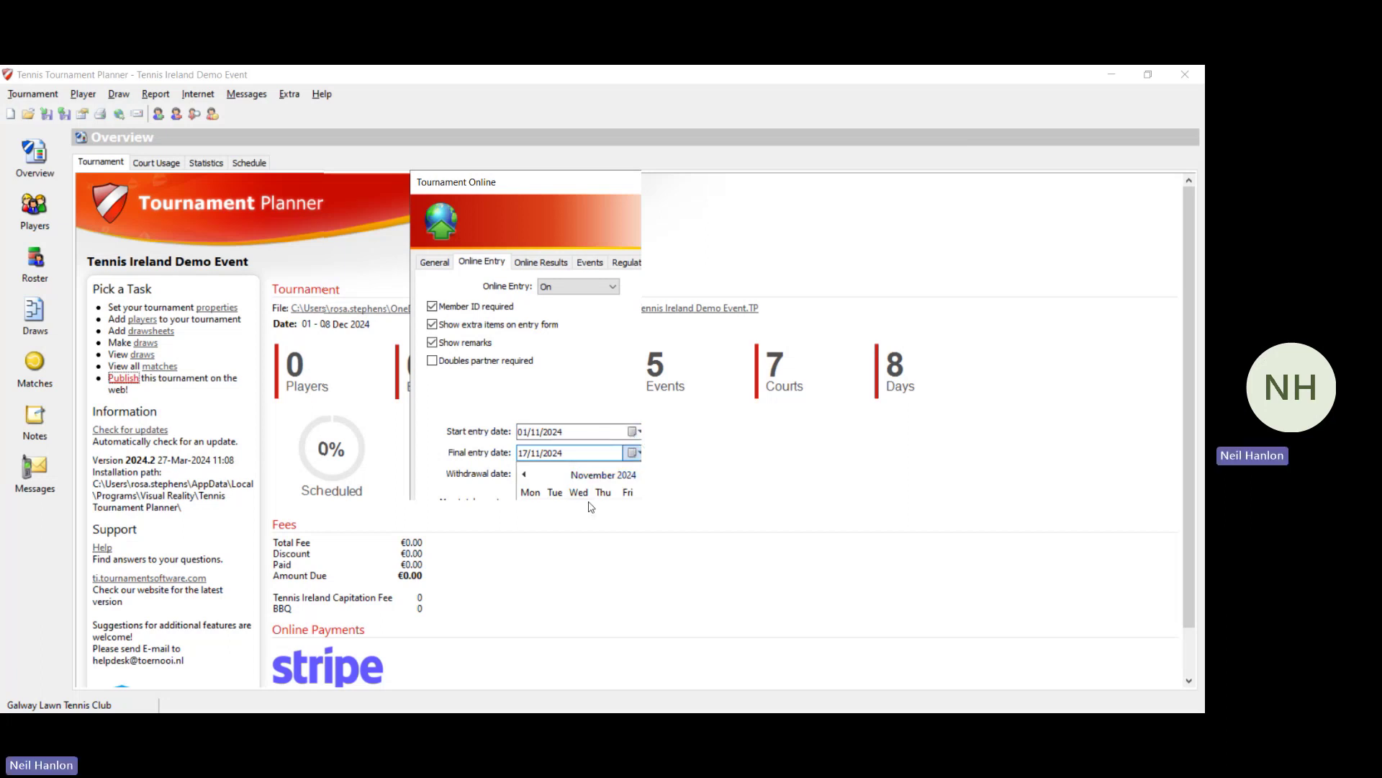
pyautogui.click(556, 547)
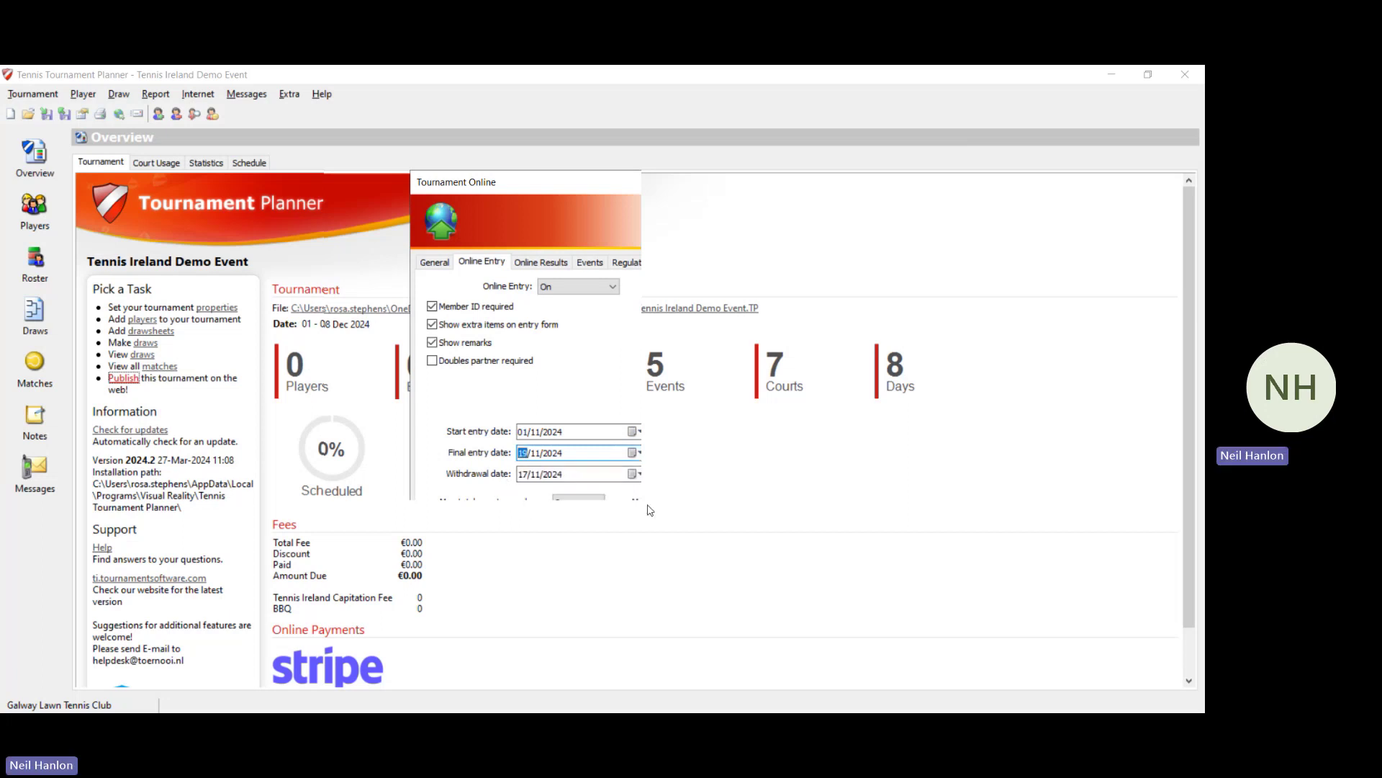
pyautogui.click(639, 476)
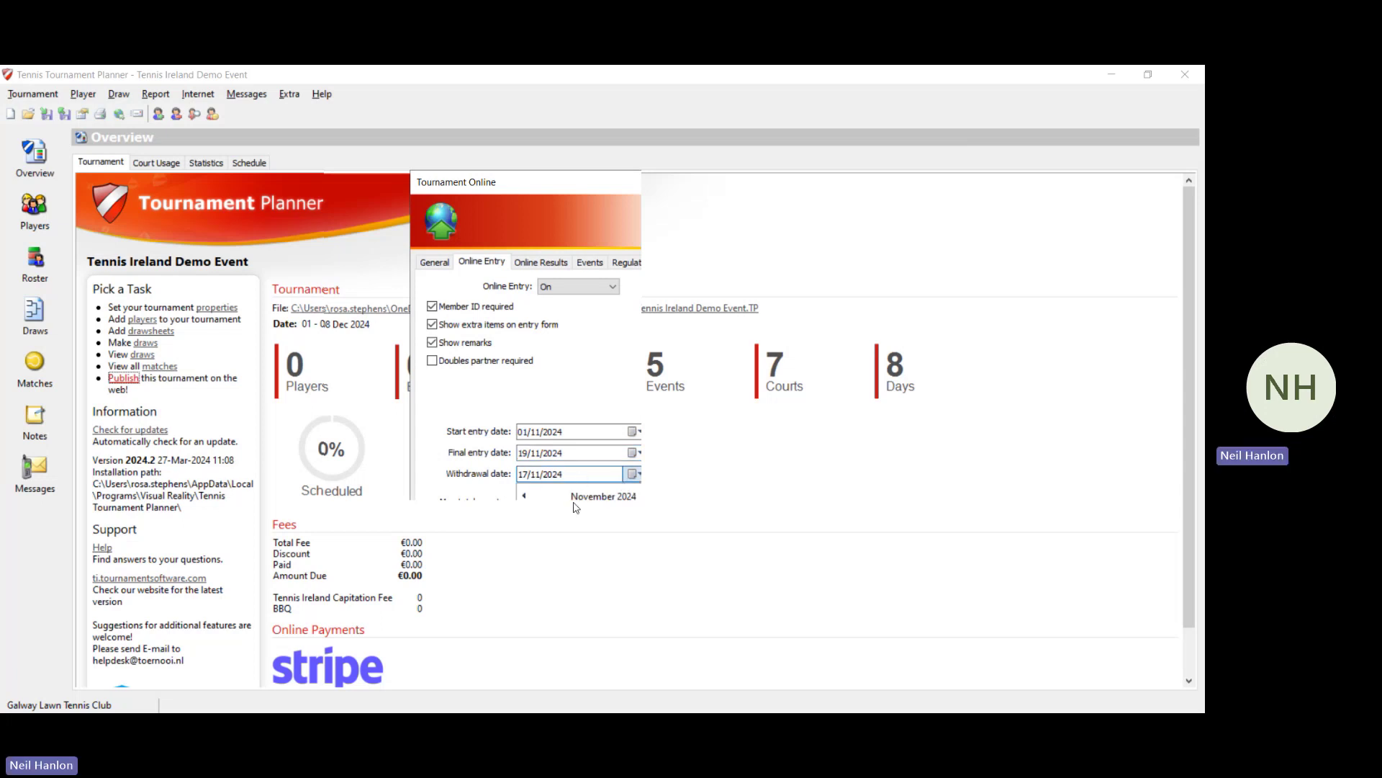
pyautogui.click(602, 567)
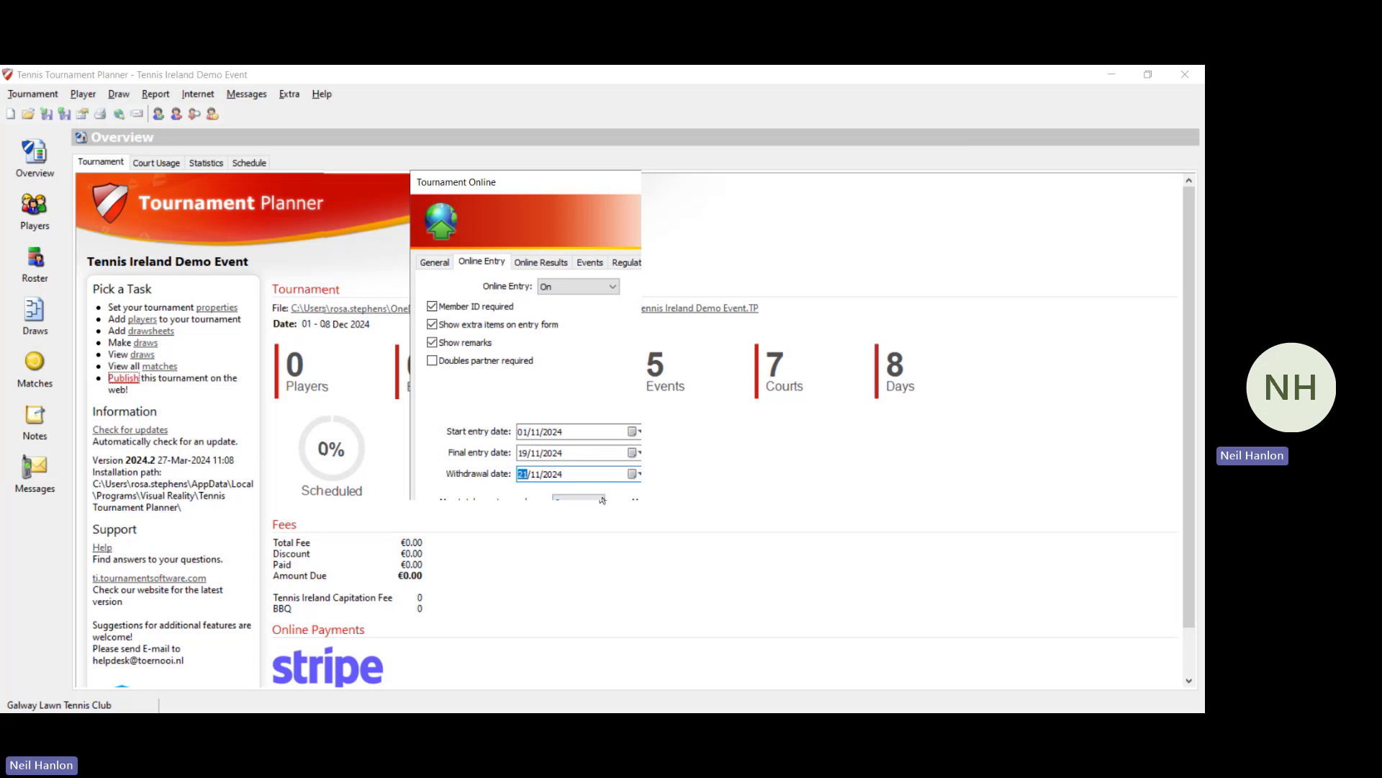
pyautogui.click(602, 515)
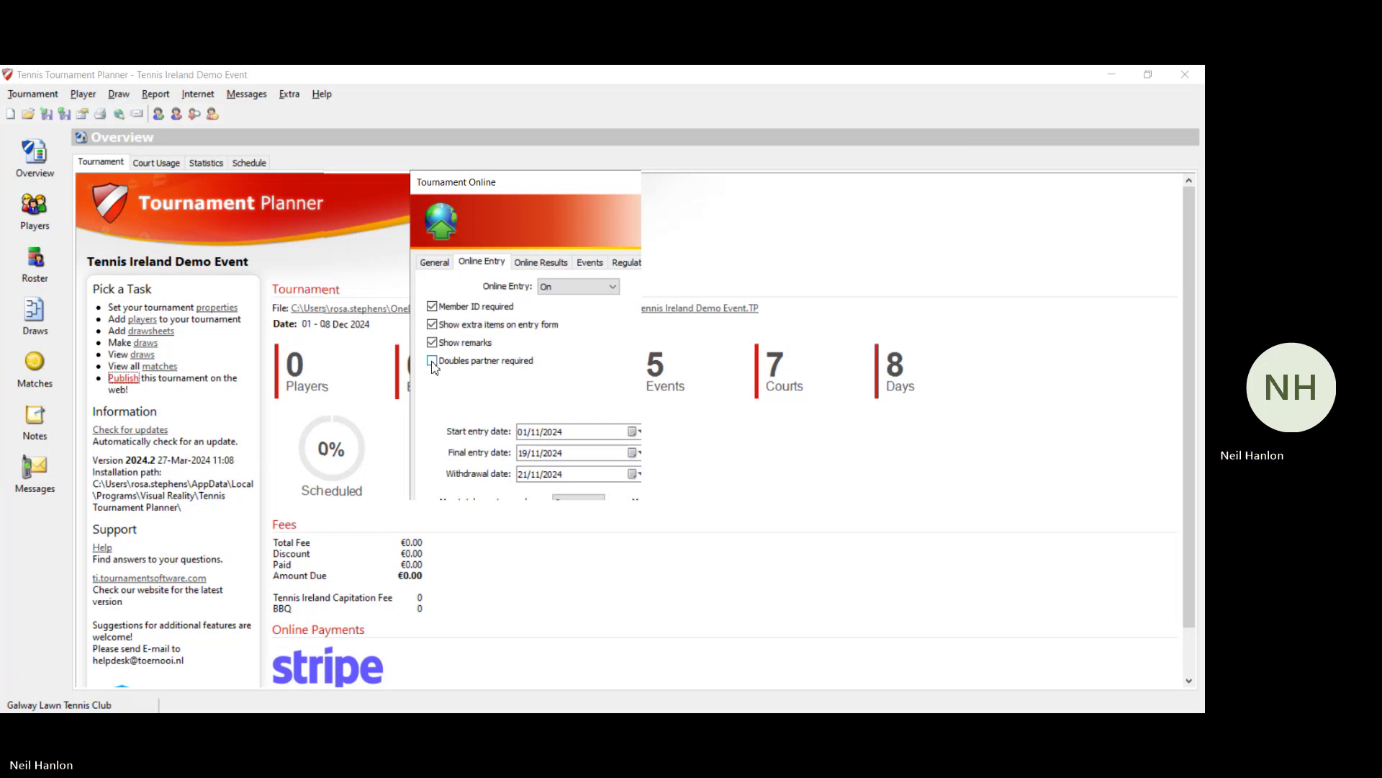
# Step: Switch Online Results to On and enter the results password
pyautogui.click(557, 263)
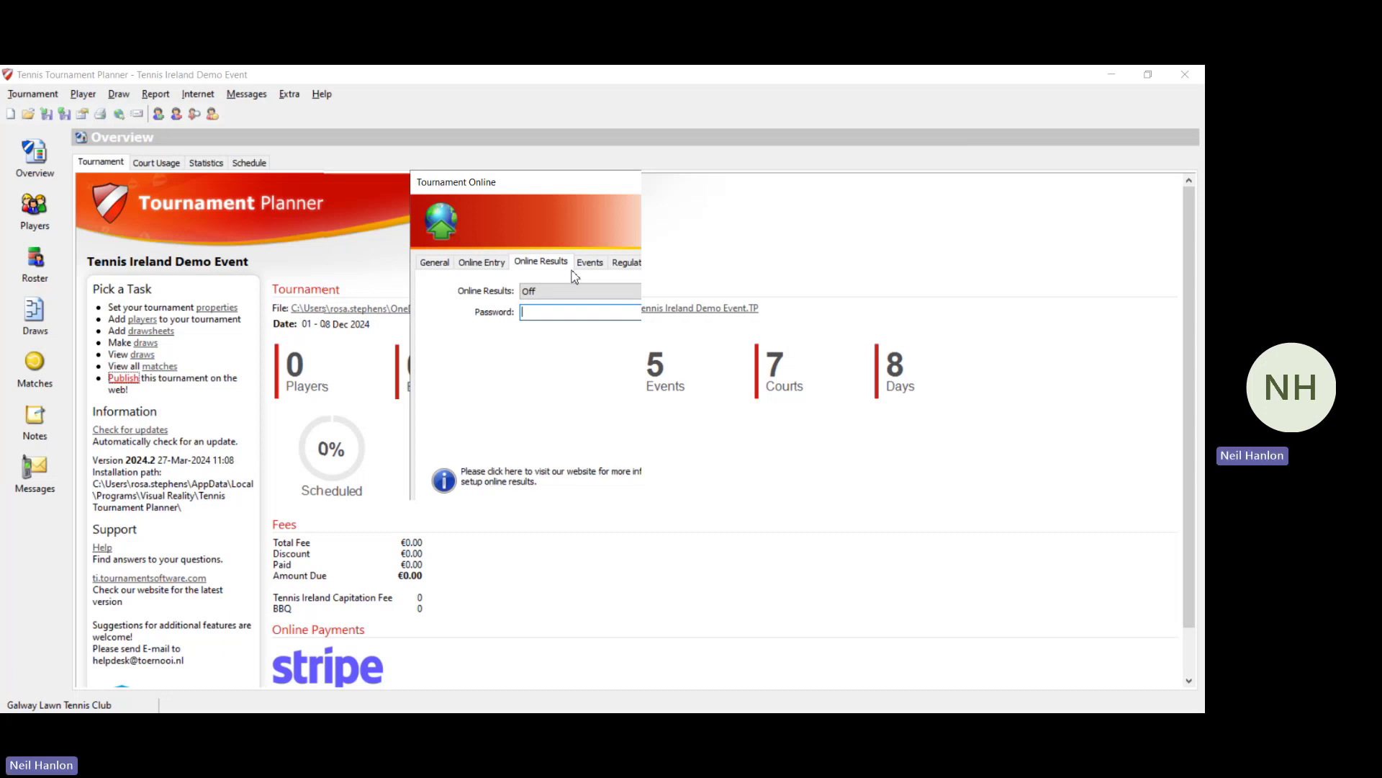
pyautogui.click(578, 291)
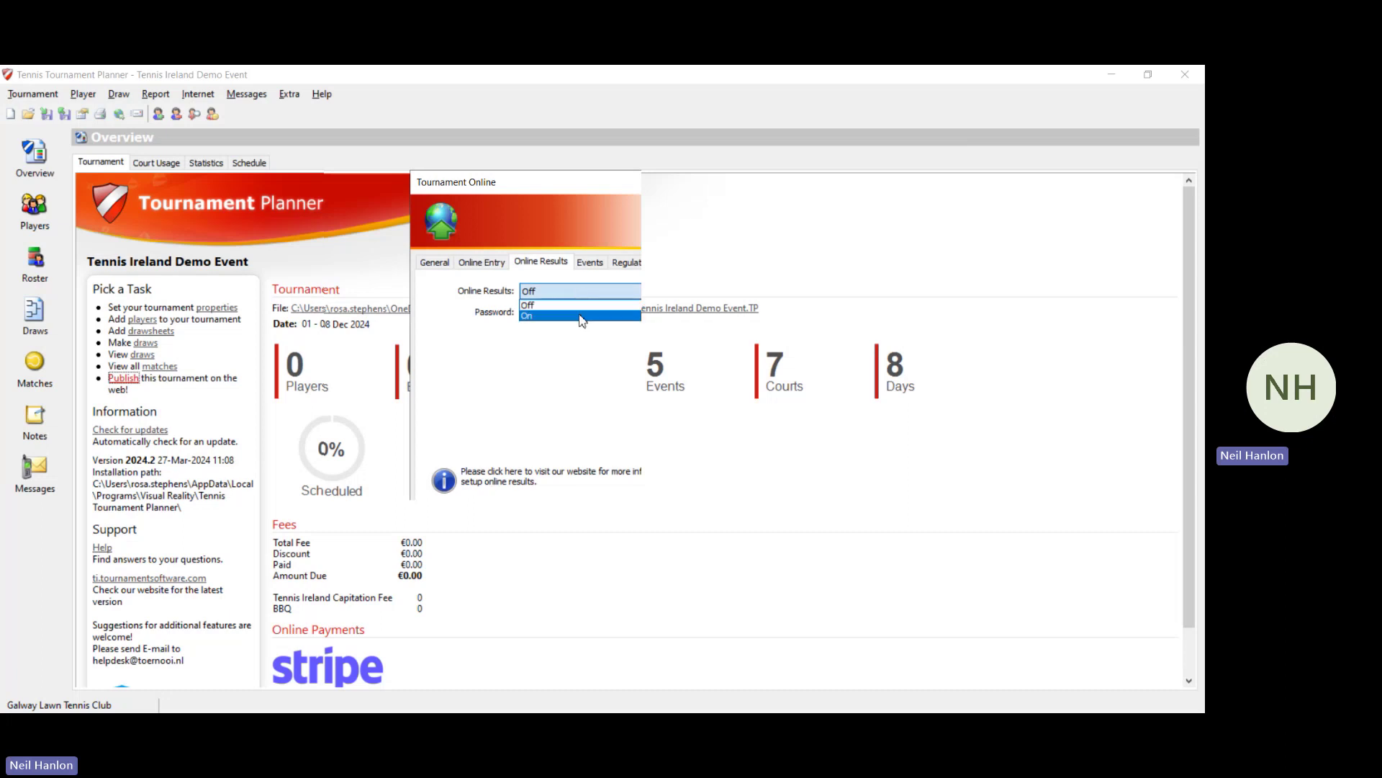
pyautogui.click(582, 315)
pyautogui.click(582, 314)
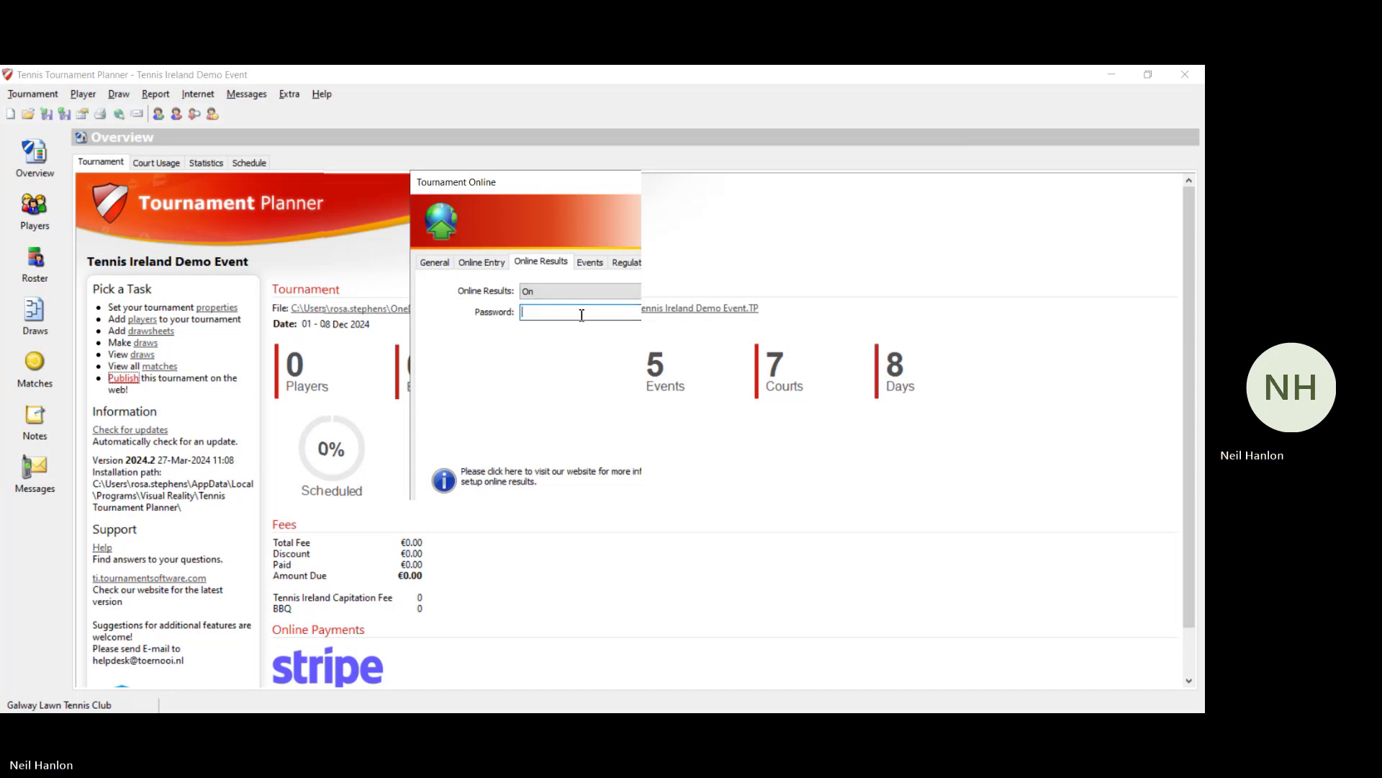
pyautogui.write('Demo 1')
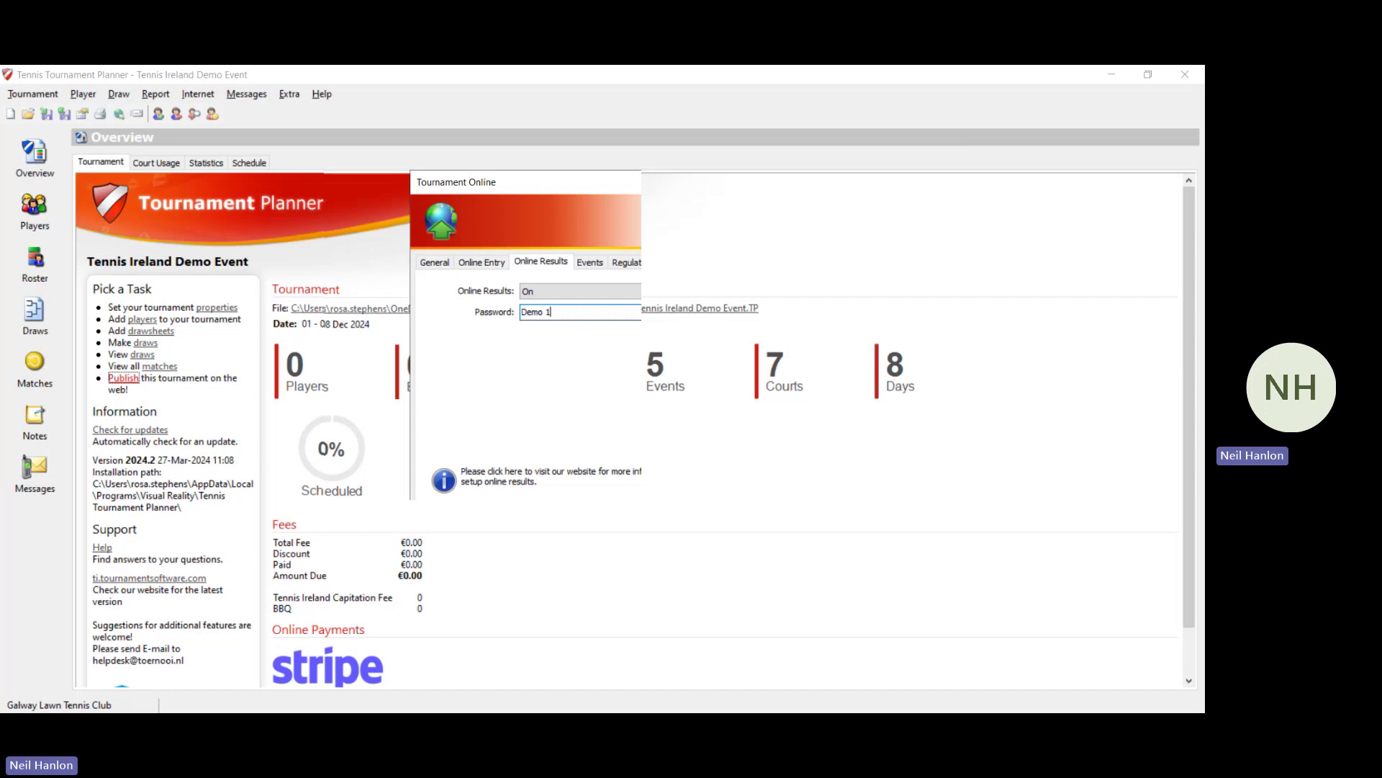
# Step: On the Events list, untick MS 1 to exclude it from online entry
pyautogui.click(580, 272)
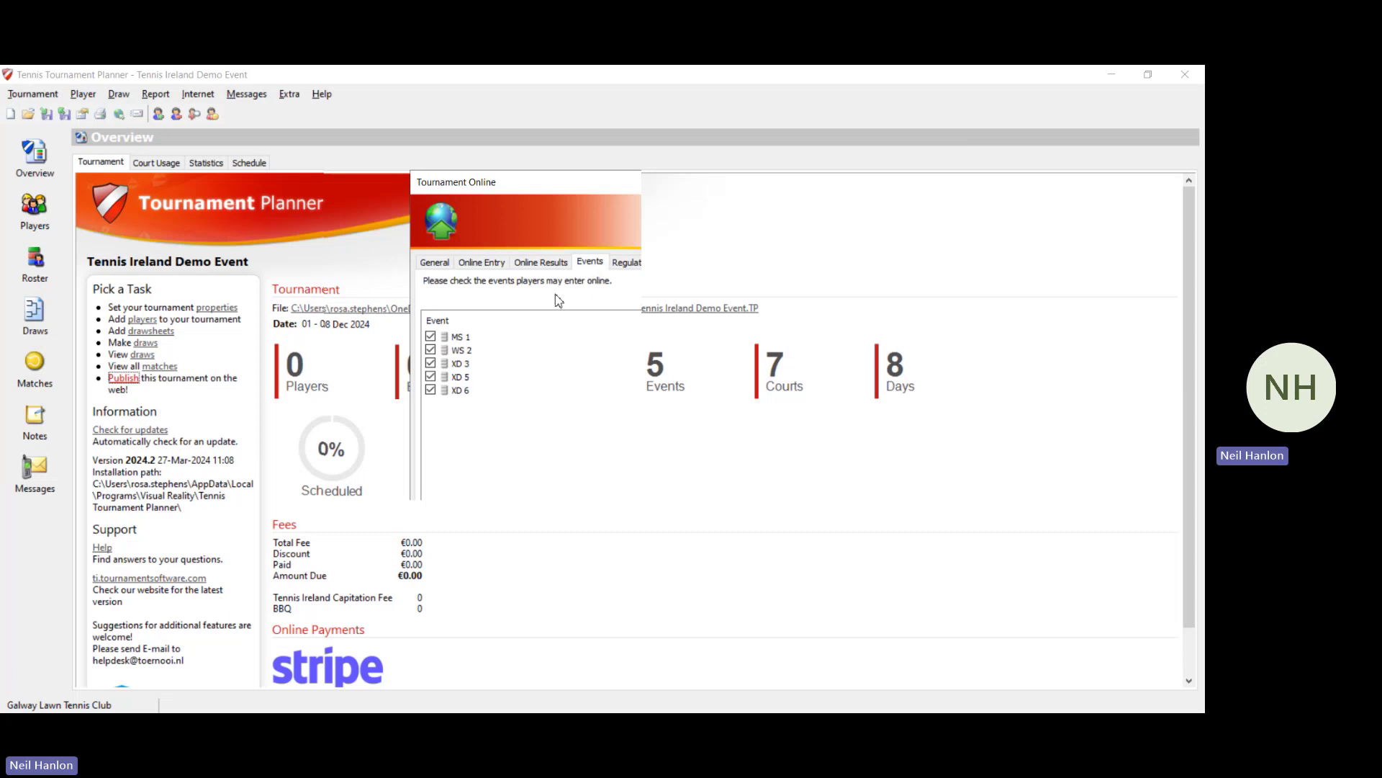
pyautogui.click(437, 341)
pyautogui.click(432, 338)
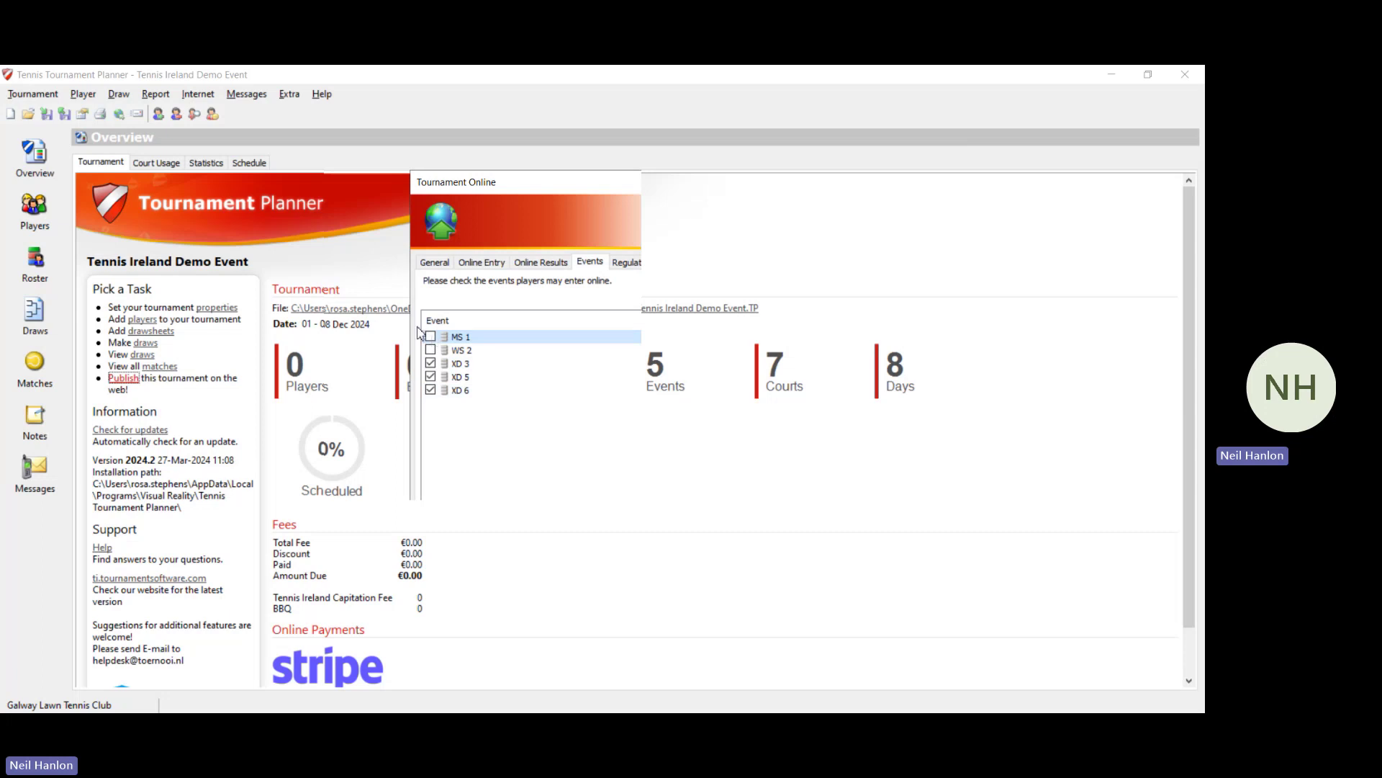
# Step: Show the blank Regulations page of the Tournament Online settings
pyautogui.click(638, 263)
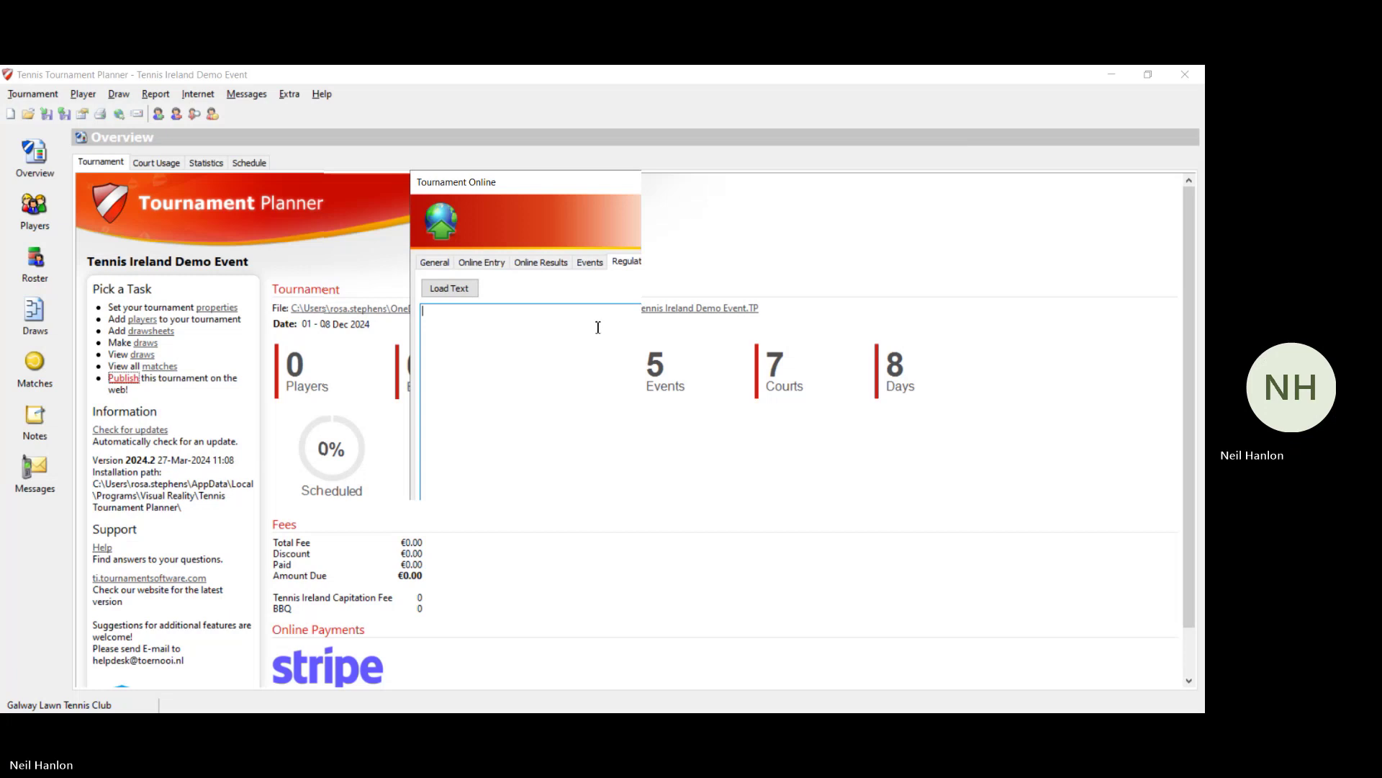
# Step: On player availability, turn off availability for Sun 01/12 through Wed 04/12/2024
pyautogui.click(697, 266)
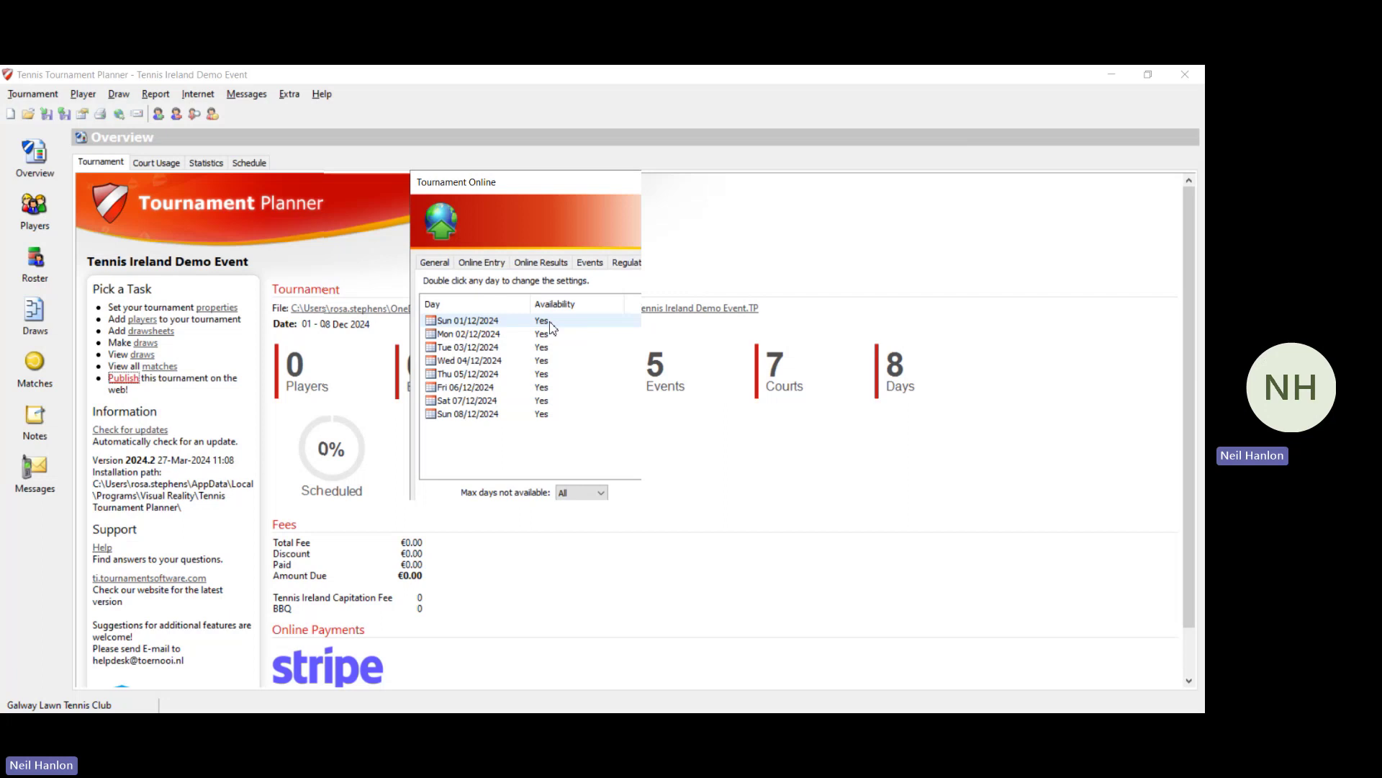
pyautogui.doubleClick(550, 323)
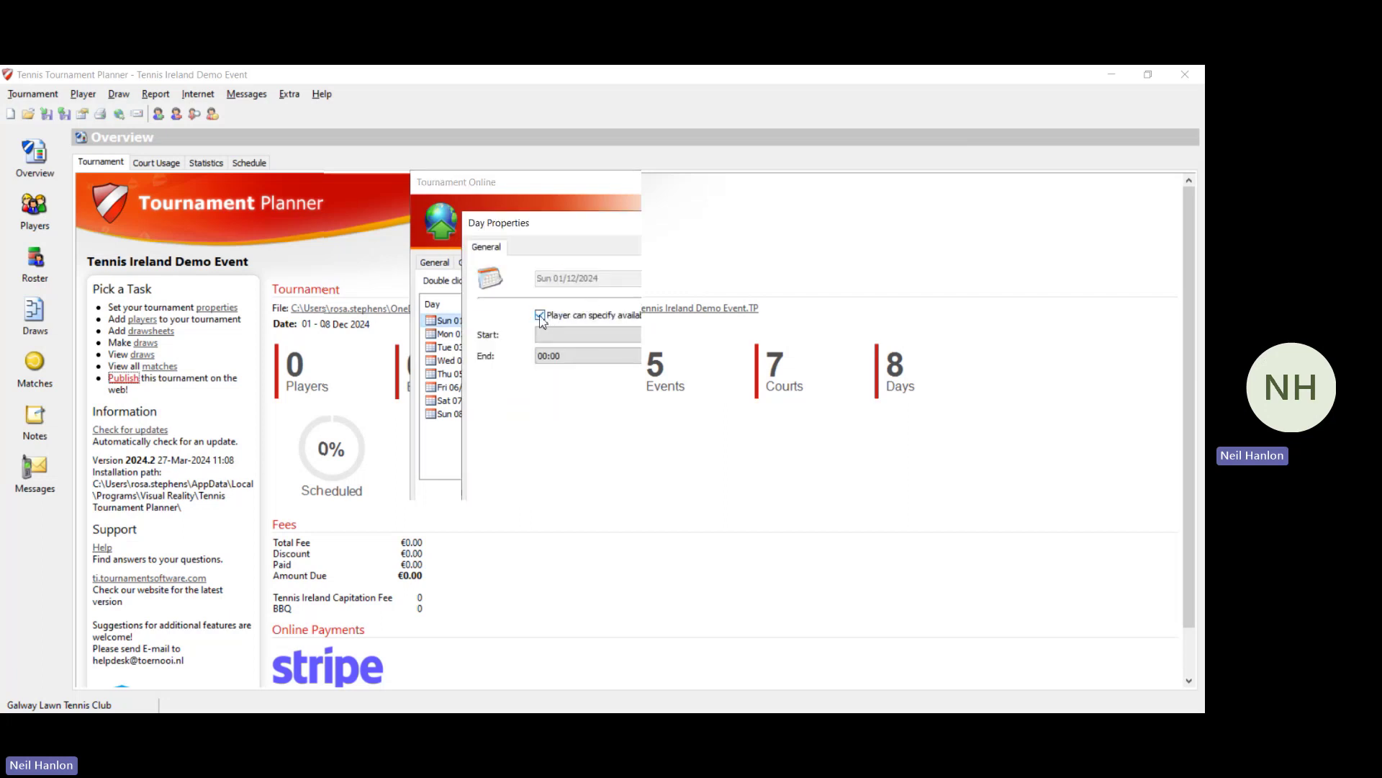
pyautogui.click(542, 316)
pyautogui.click(588, 561)
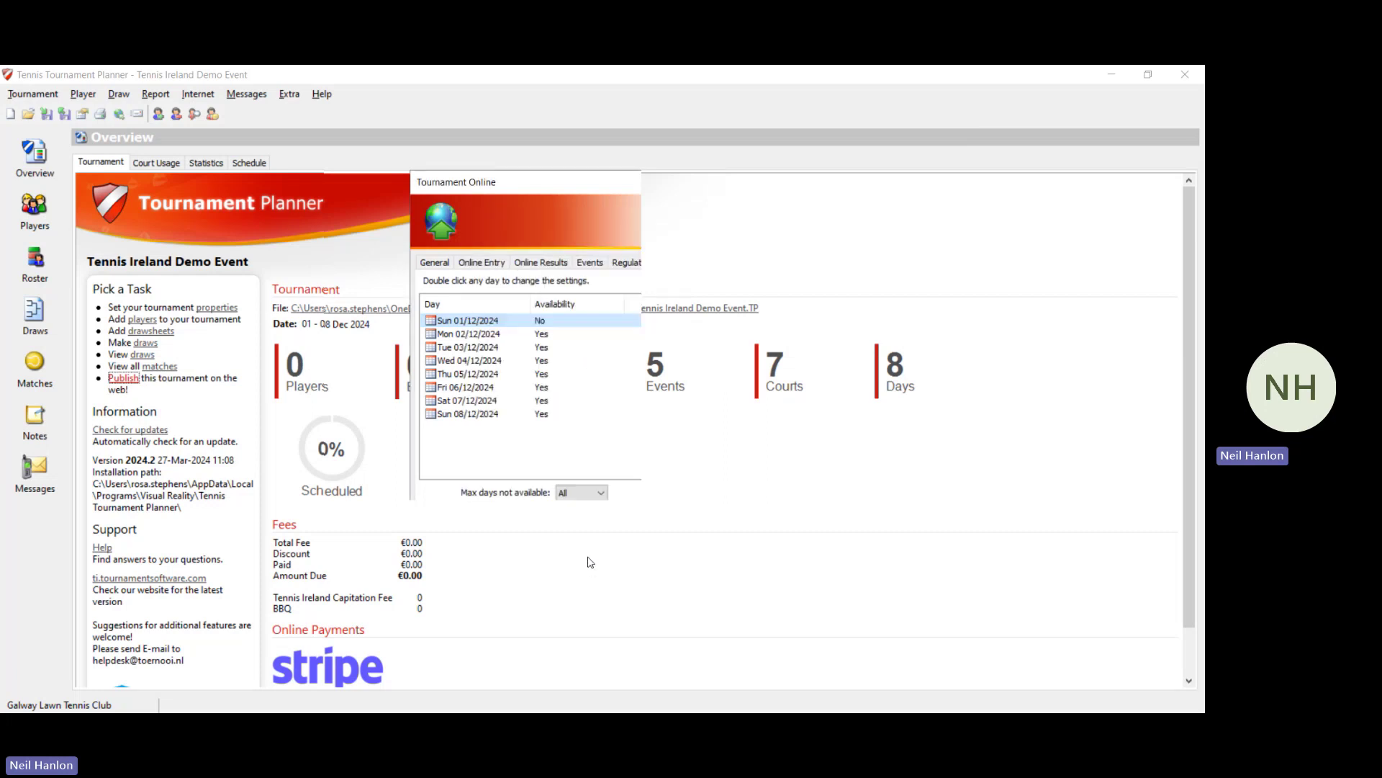
pyautogui.doubleClick(549, 335)
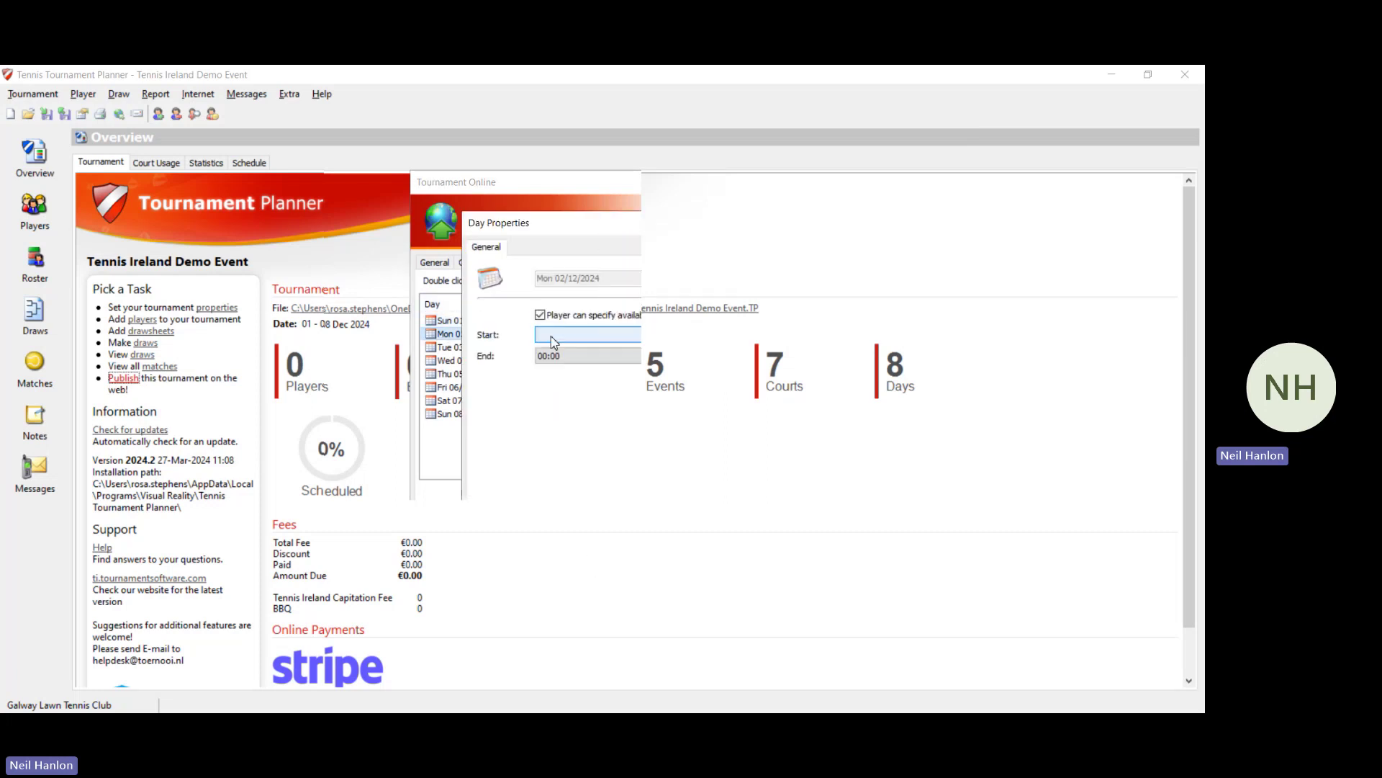
pyautogui.click(540, 315)
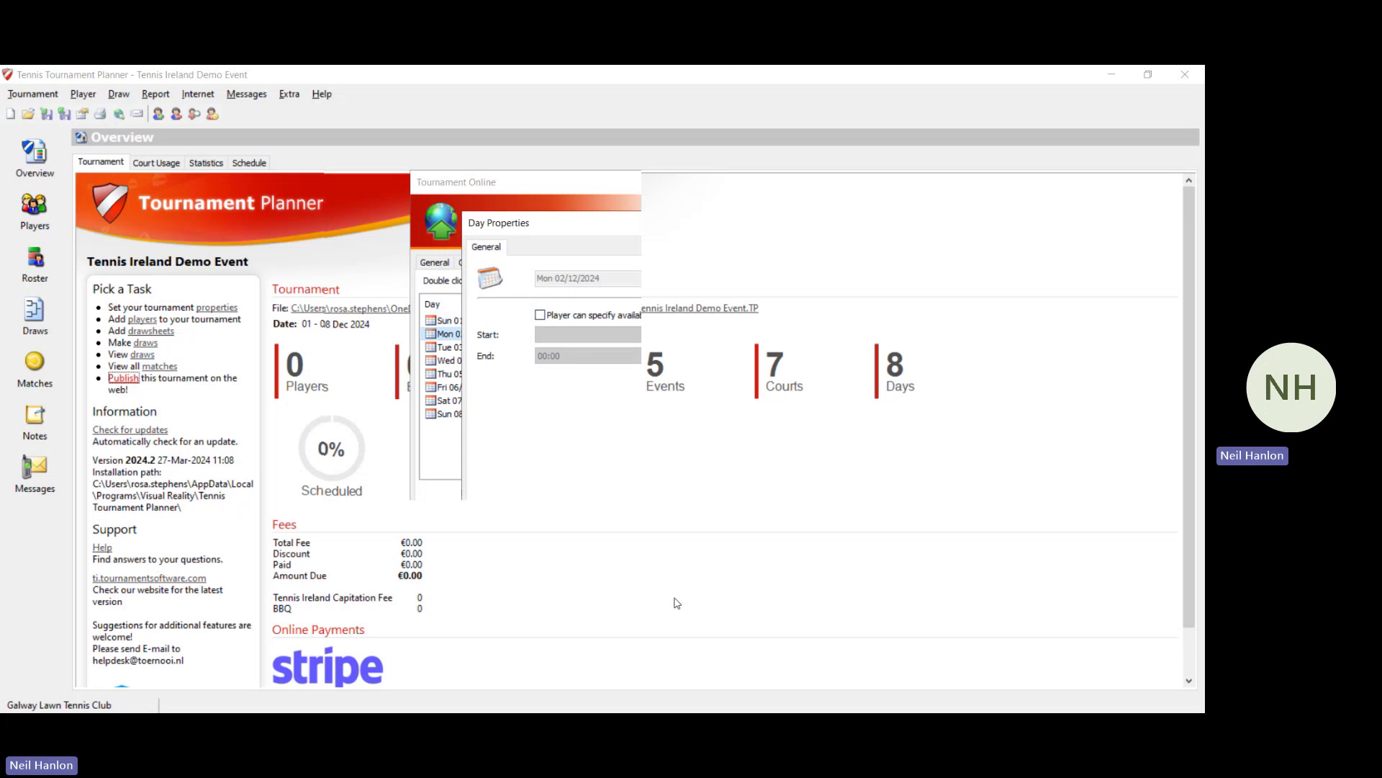
pyautogui.click(559, 548)
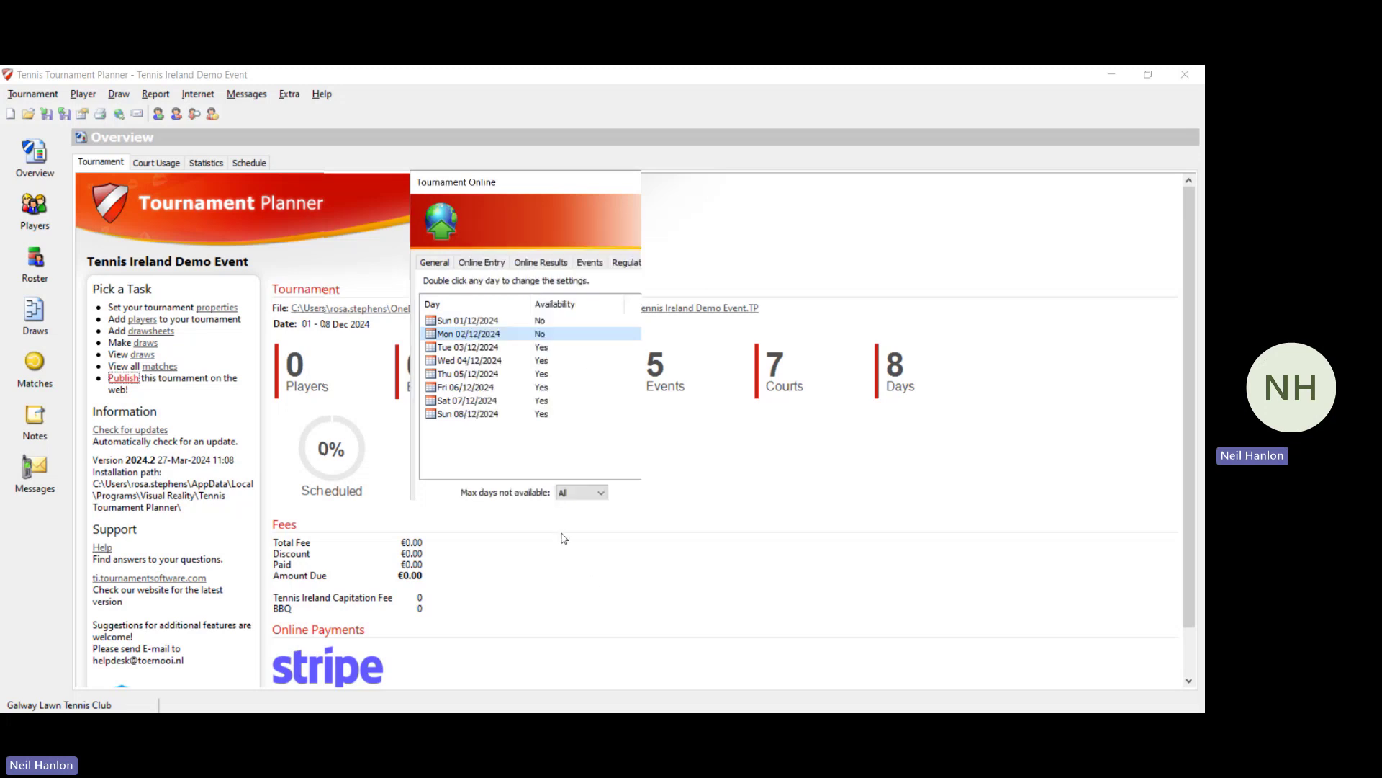
pyautogui.doubleClick(524, 346)
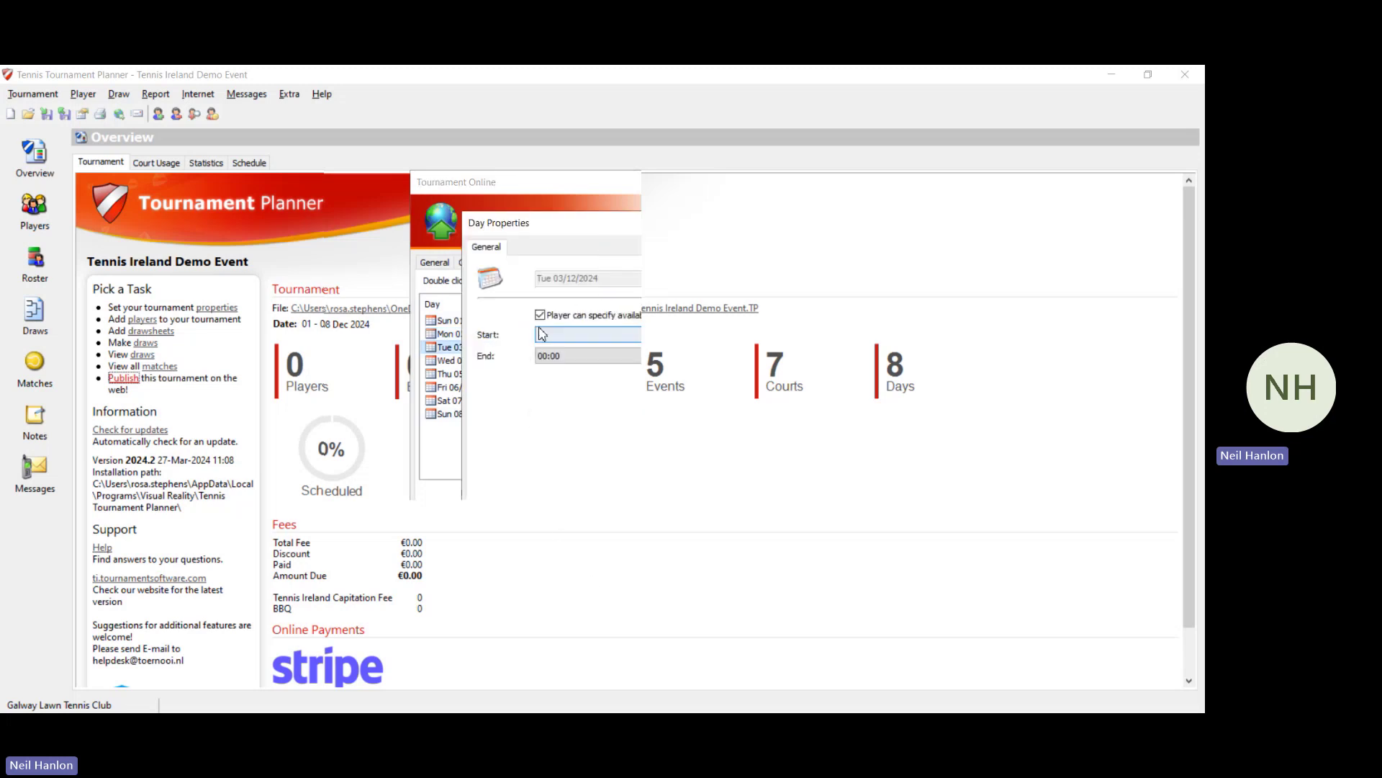
pyautogui.click(540, 315)
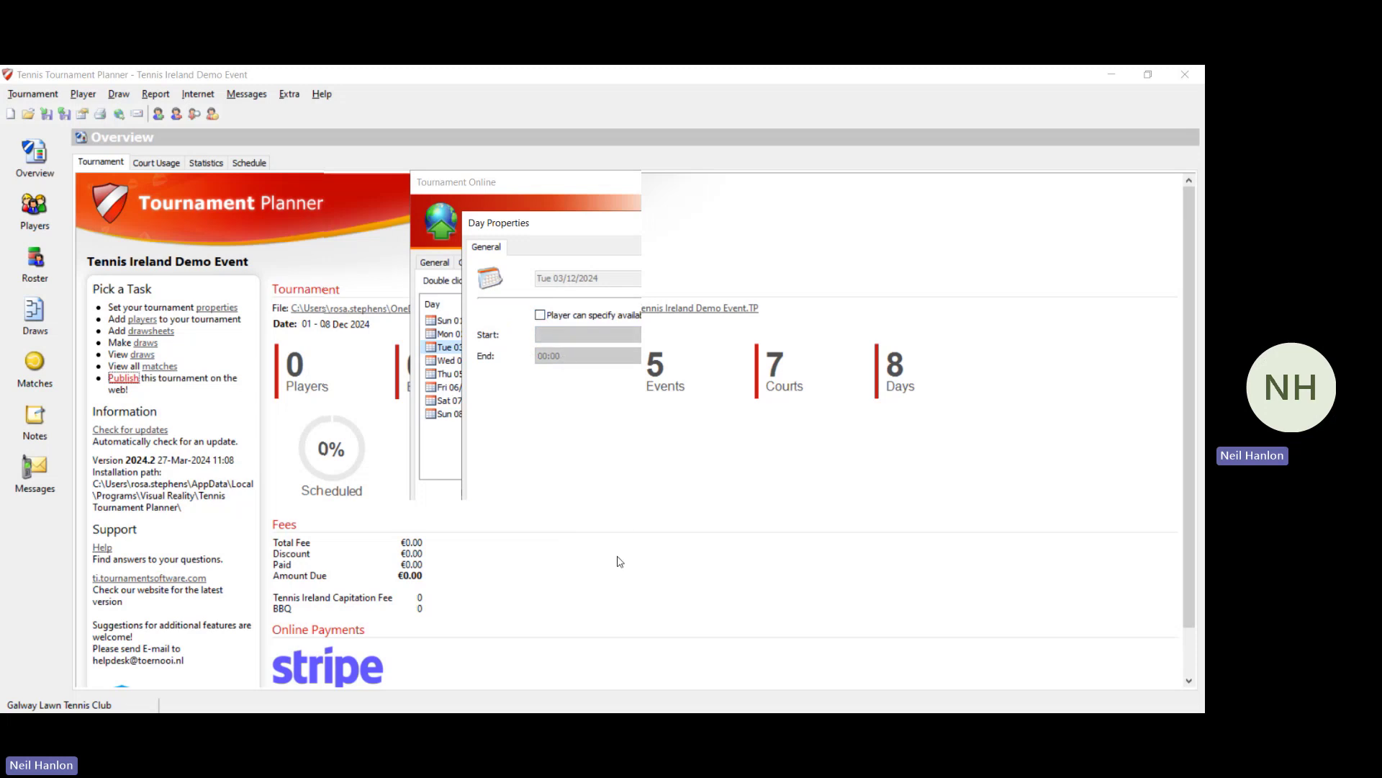
pyautogui.click(609, 558)
pyautogui.doubleClick(551, 362)
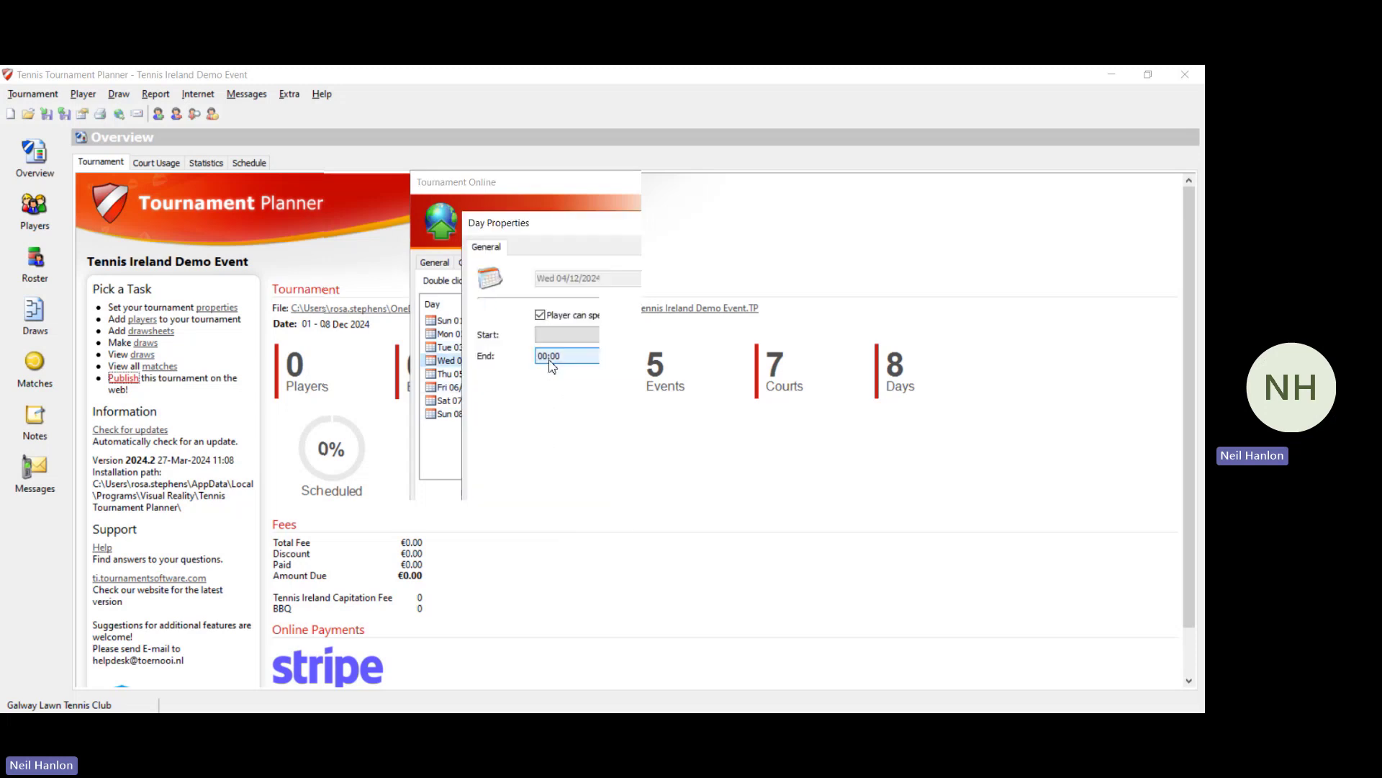
pyautogui.click(540, 315)
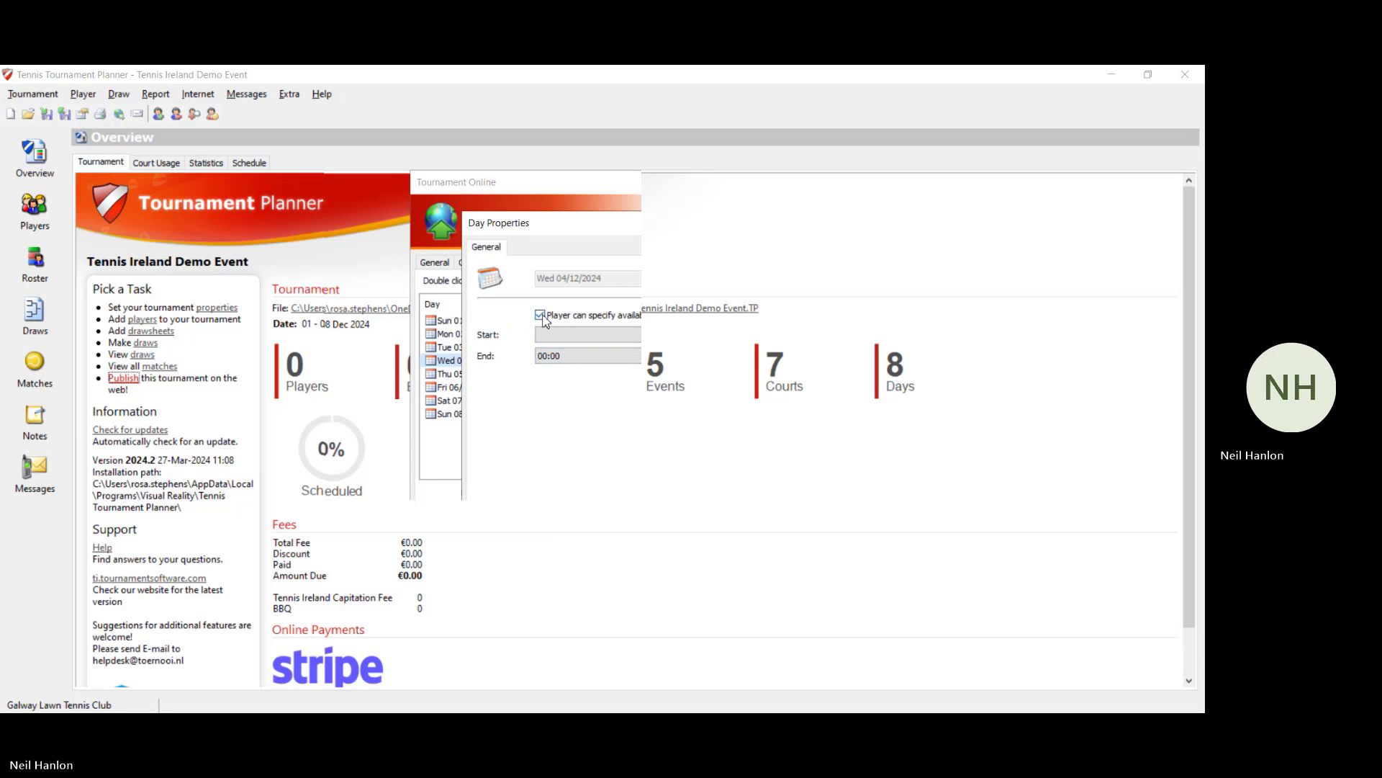
pyautogui.click(596, 547)
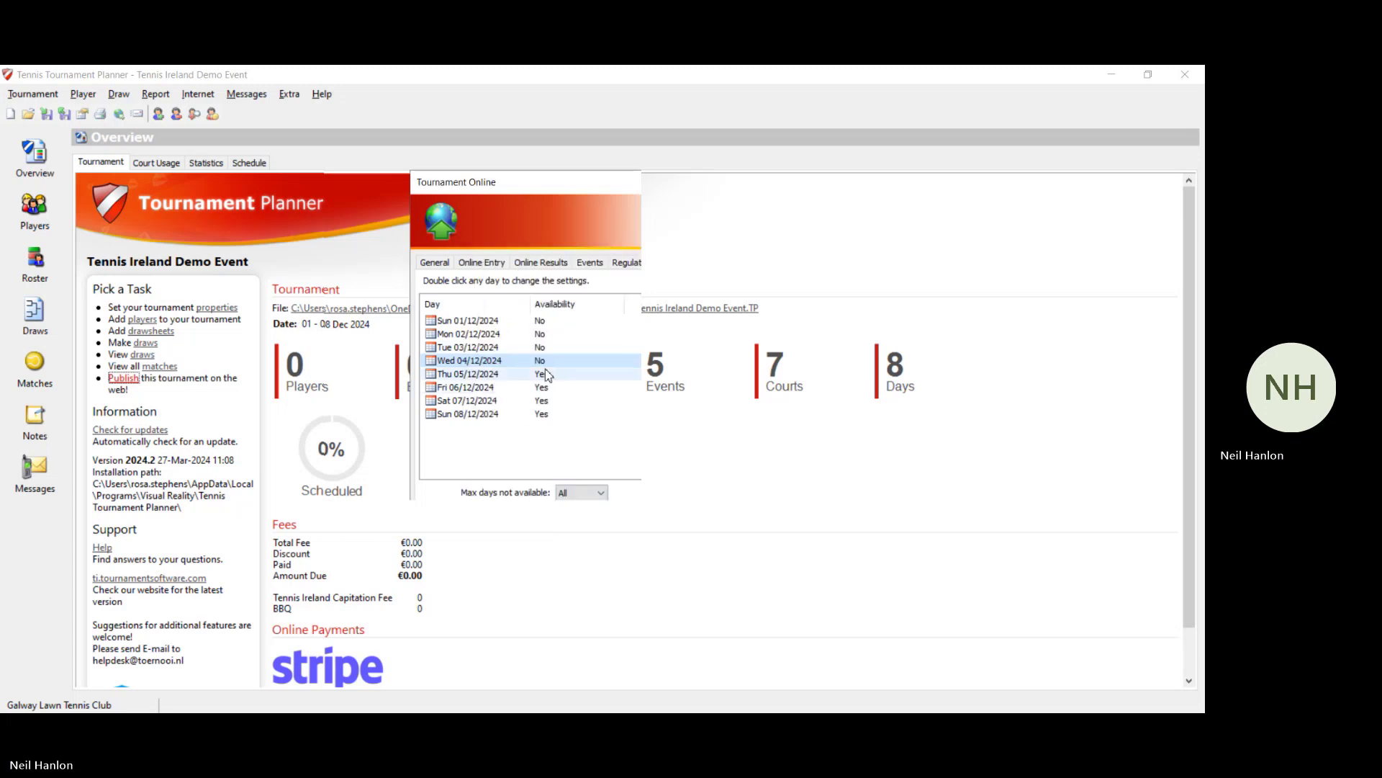
# Step: Turn off availability for Thu 05/12, Sat 07/12 and Fri 06/12, leaving Sun 08/12 off
pyautogui.doubleClick(545, 374)
pyautogui.click(540, 315)
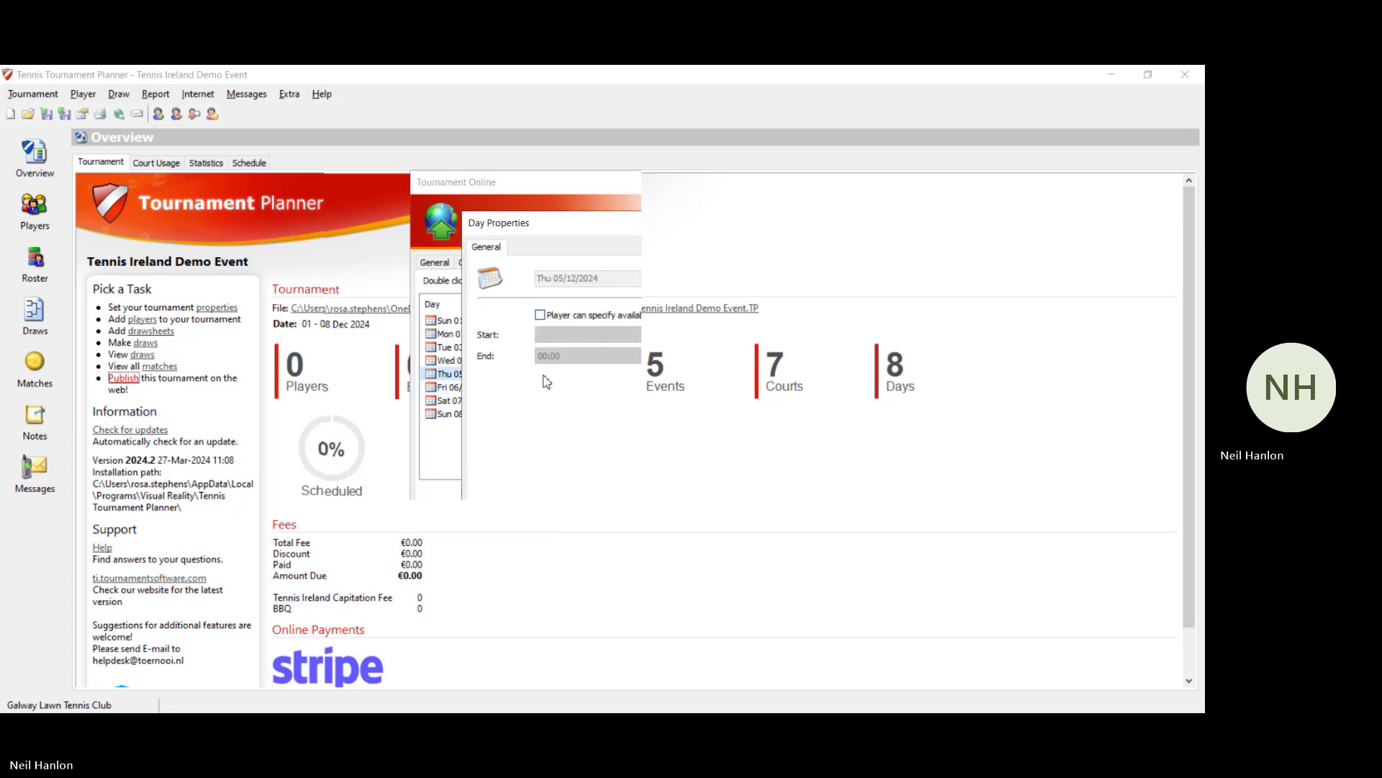
pyautogui.click(582, 544)
pyautogui.doubleClick(550, 400)
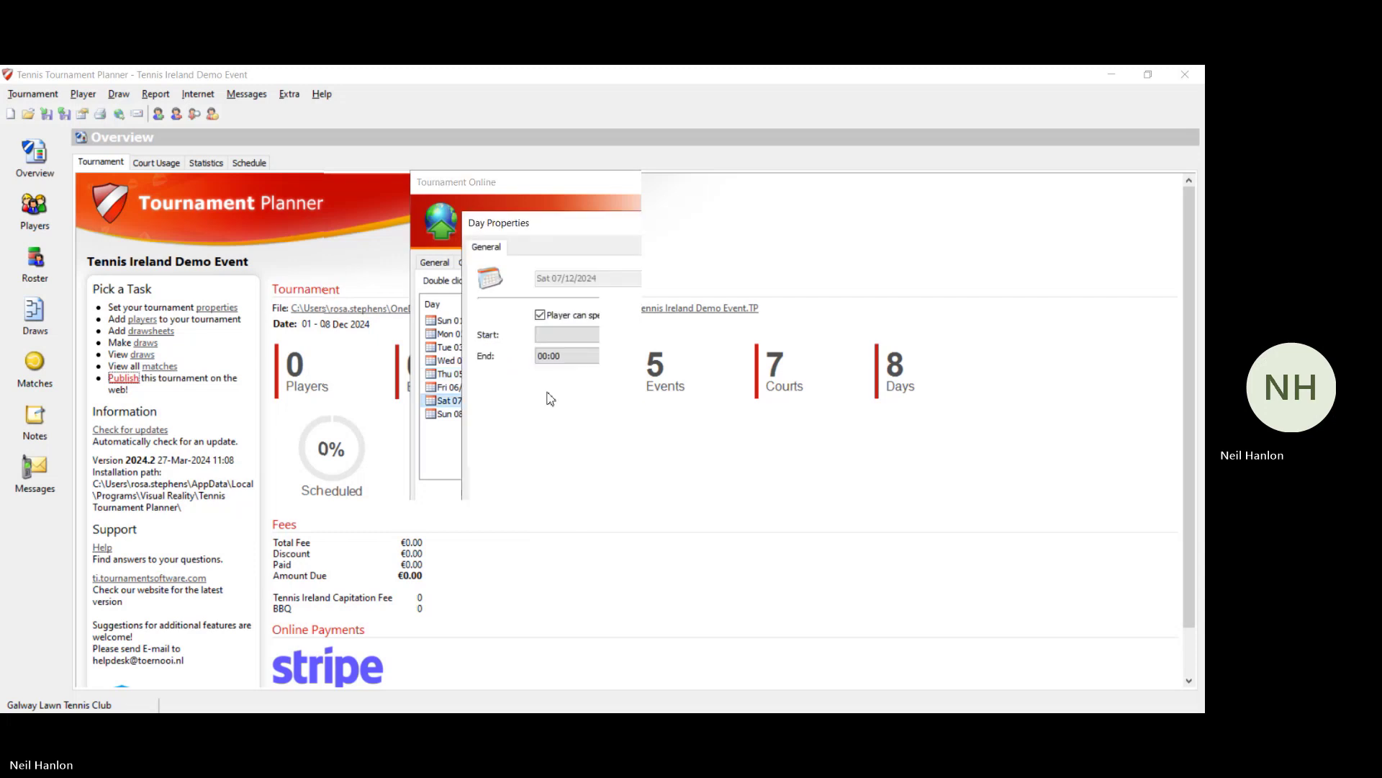
pyautogui.click(540, 315)
pyautogui.click(540, 315)
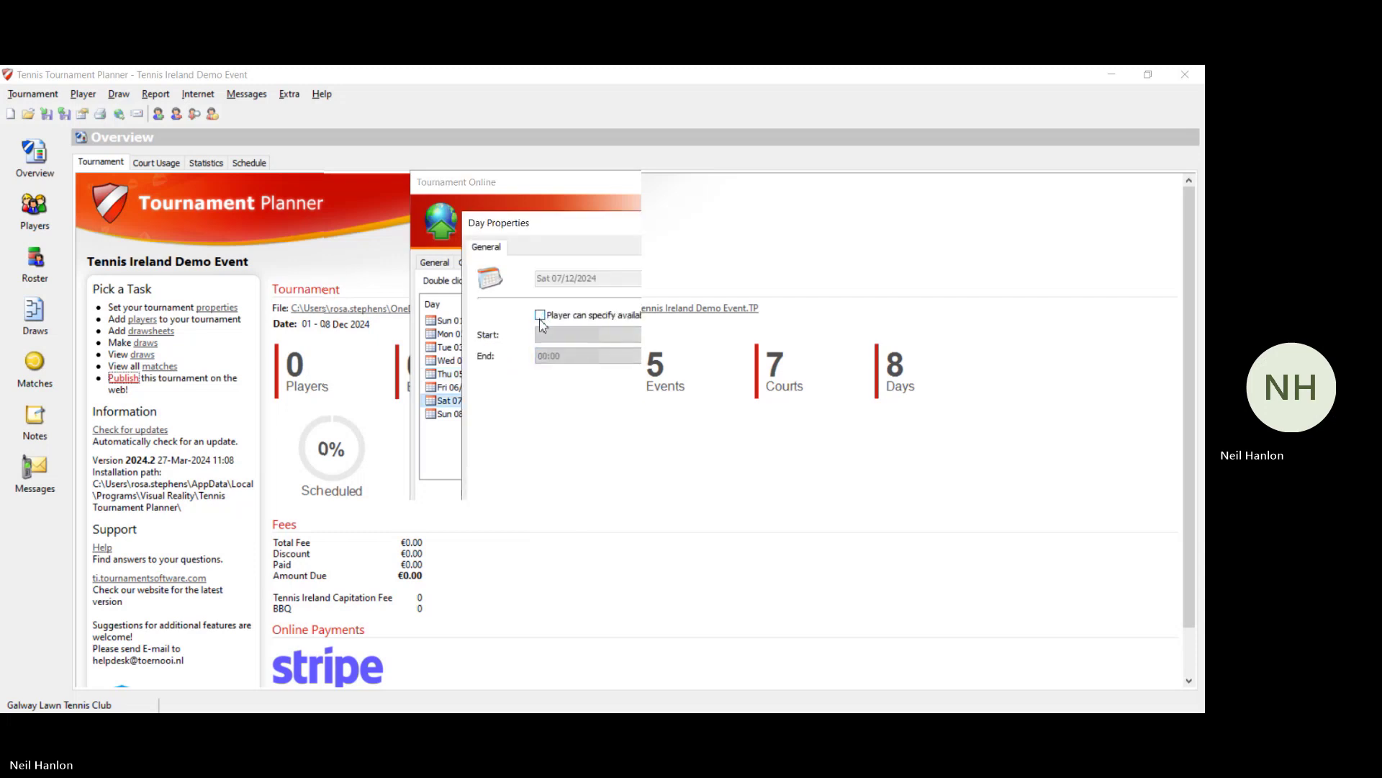
pyautogui.click(573, 560)
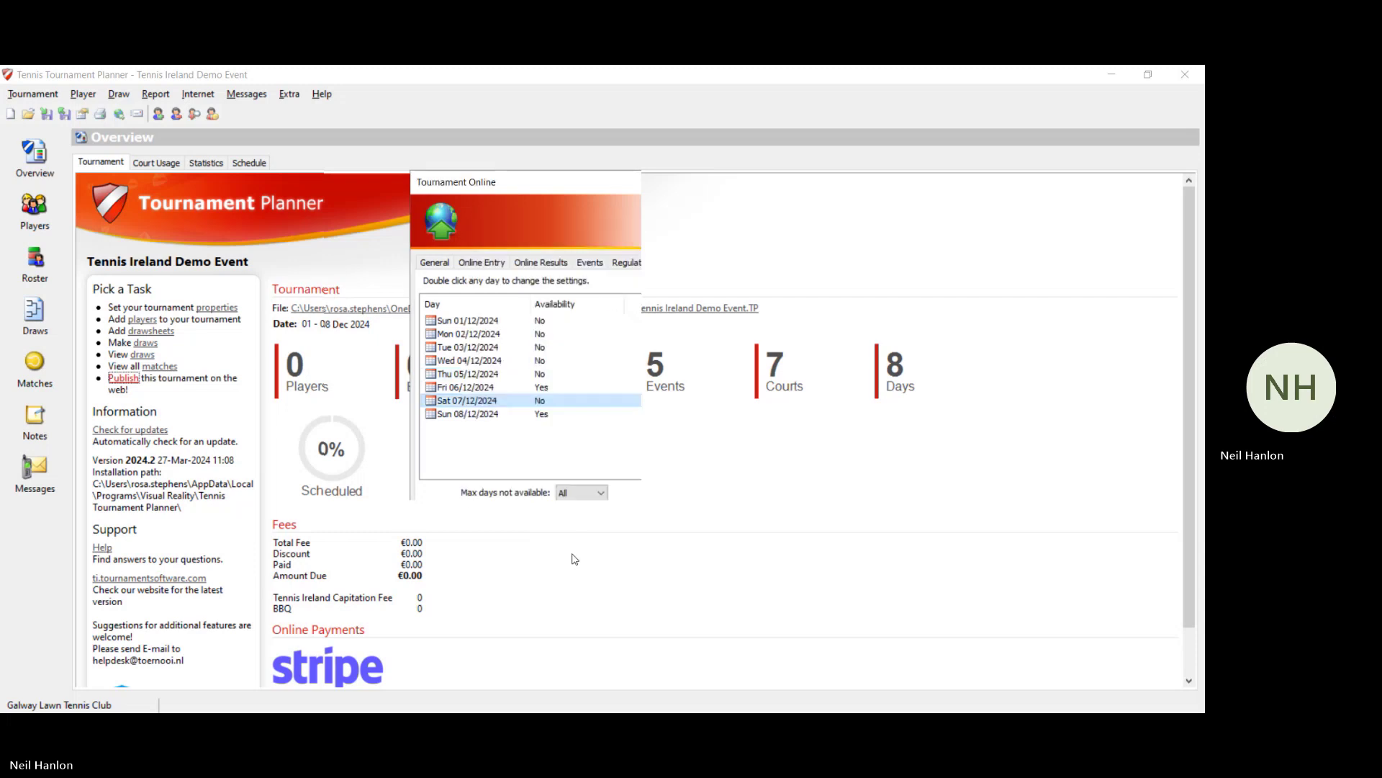
pyautogui.doubleClick(539, 414)
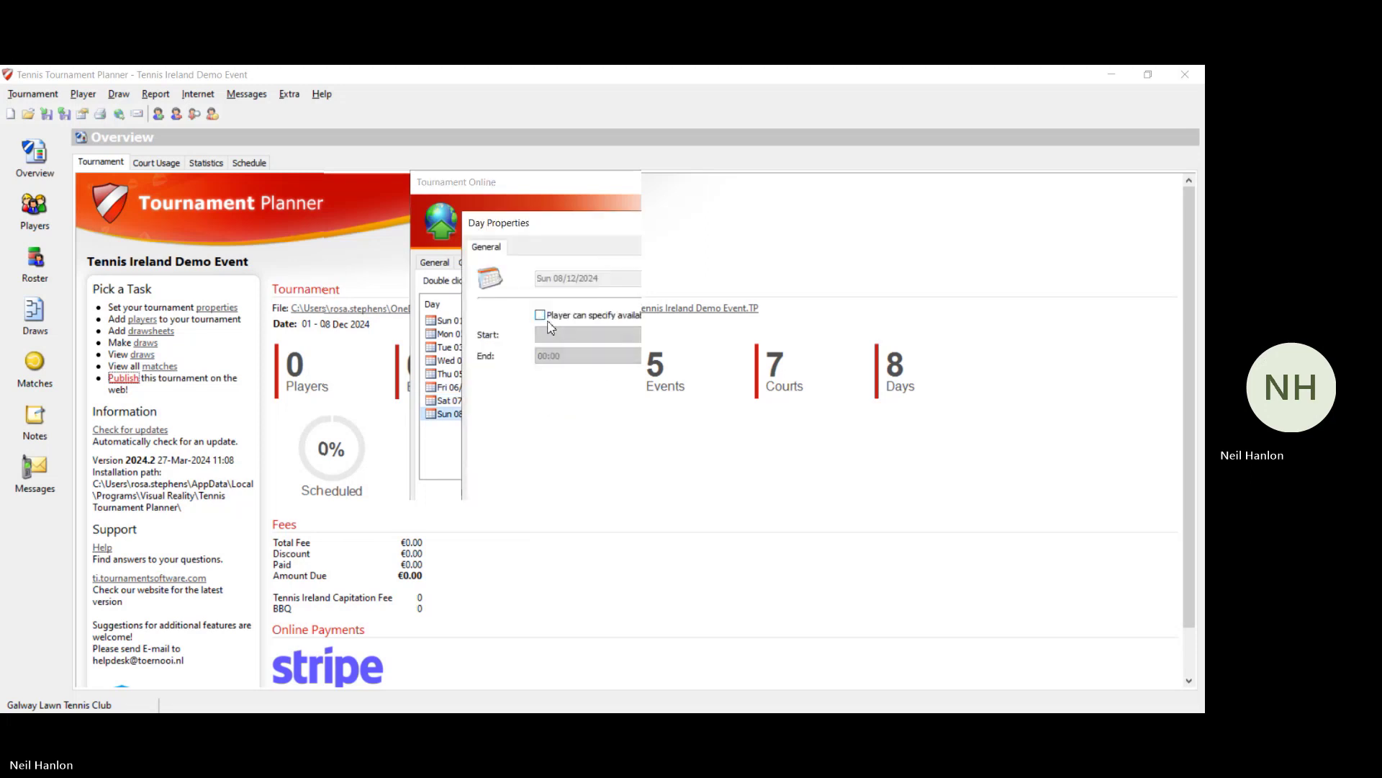
pyautogui.click(569, 551)
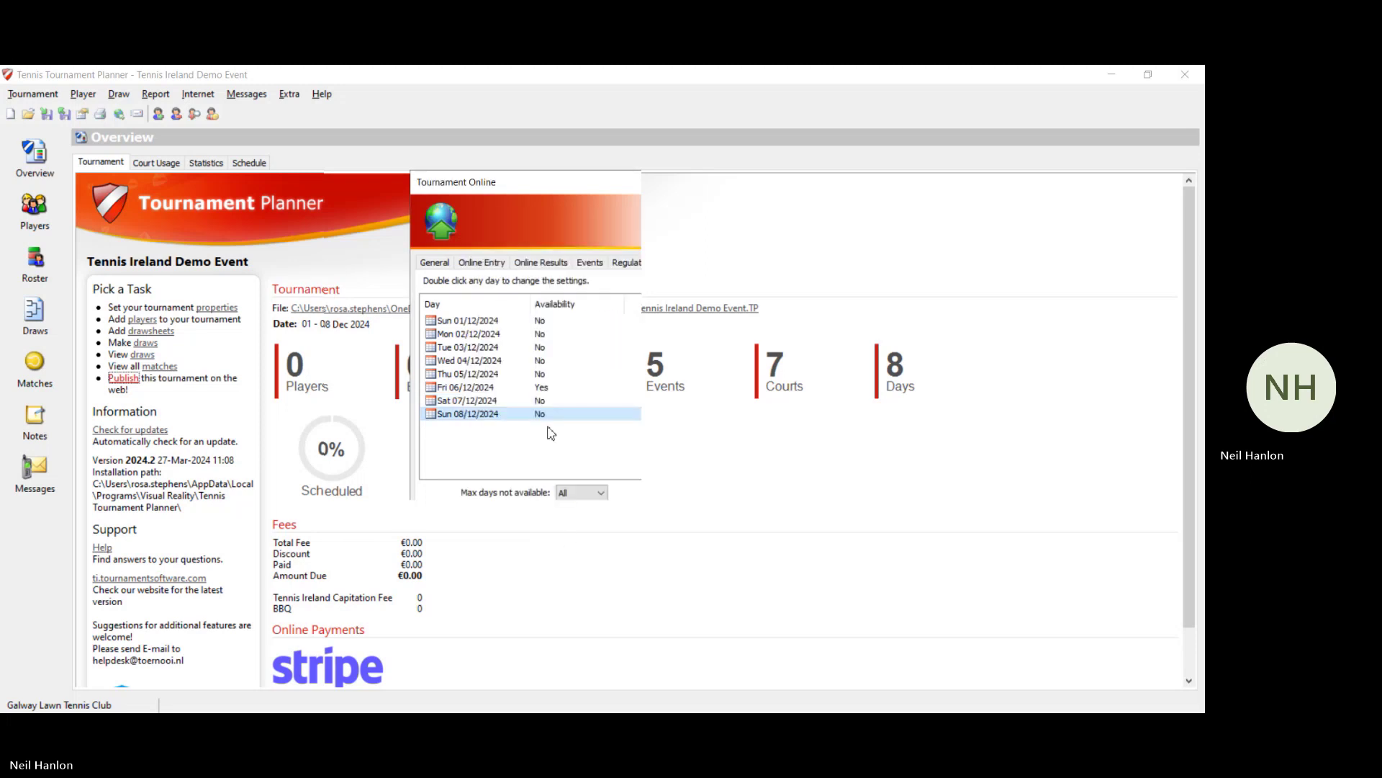
pyautogui.doubleClick(540, 386)
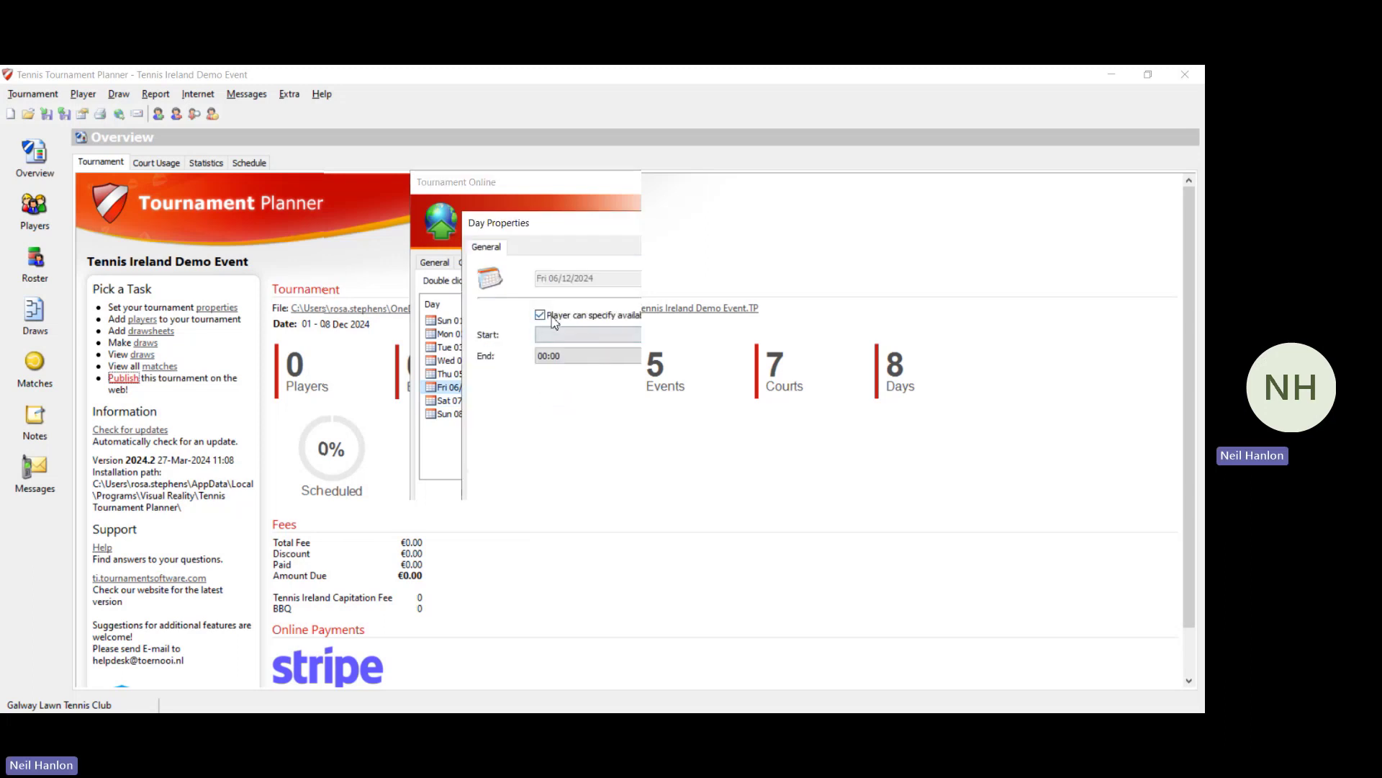
pyautogui.click(541, 316)
pyautogui.click(570, 553)
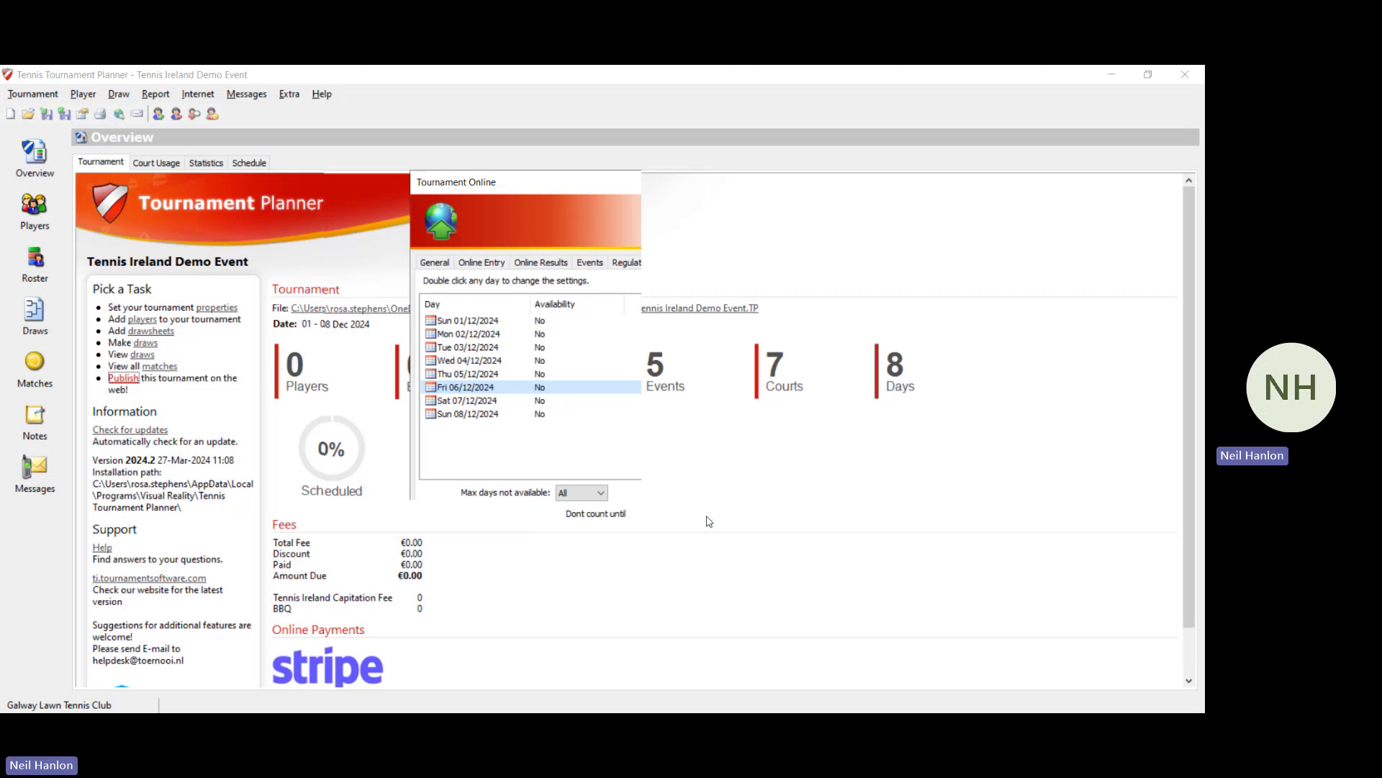
# Step: Set Max days not available to 1 and re-enable availability for Sun 01/12/2024
pyautogui.click(608, 495)
pyautogui.click(596, 520)
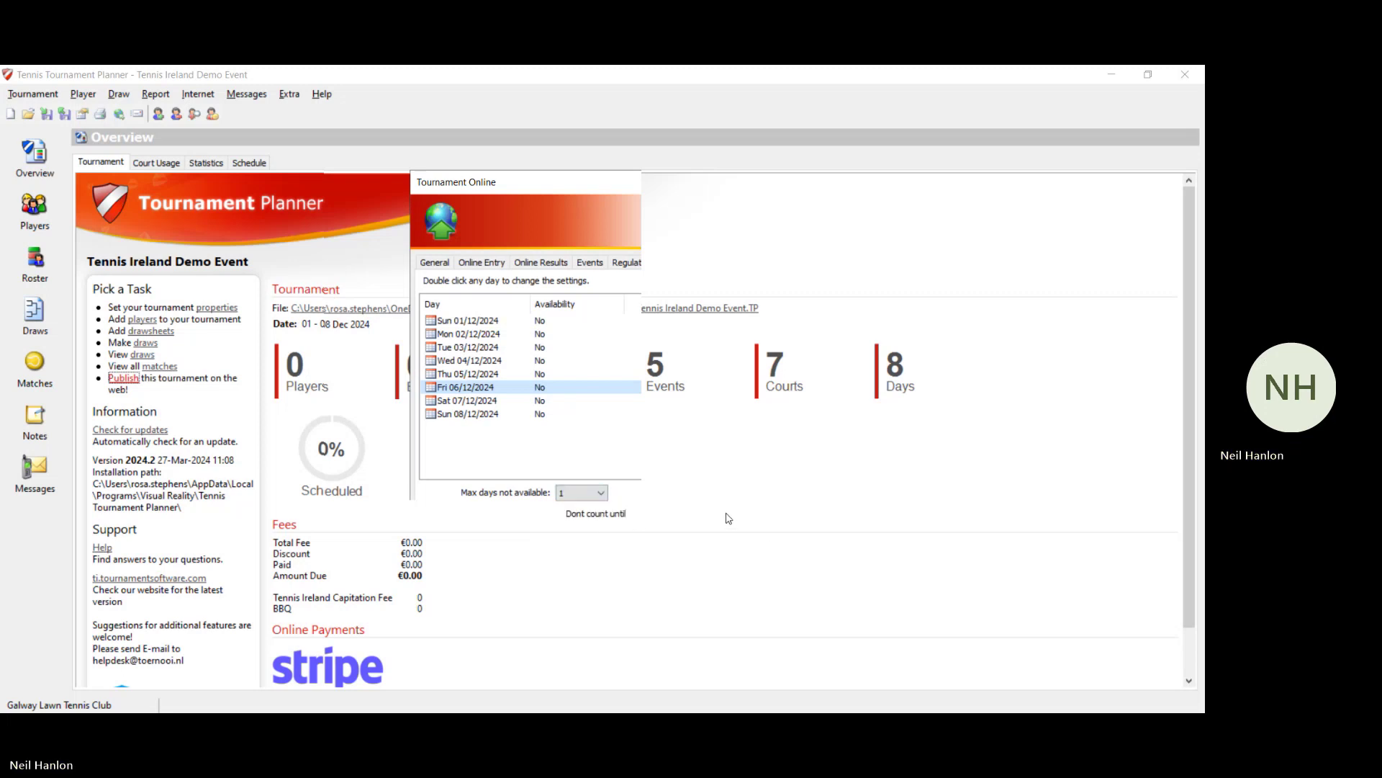
pyautogui.doubleClick(468, 321)
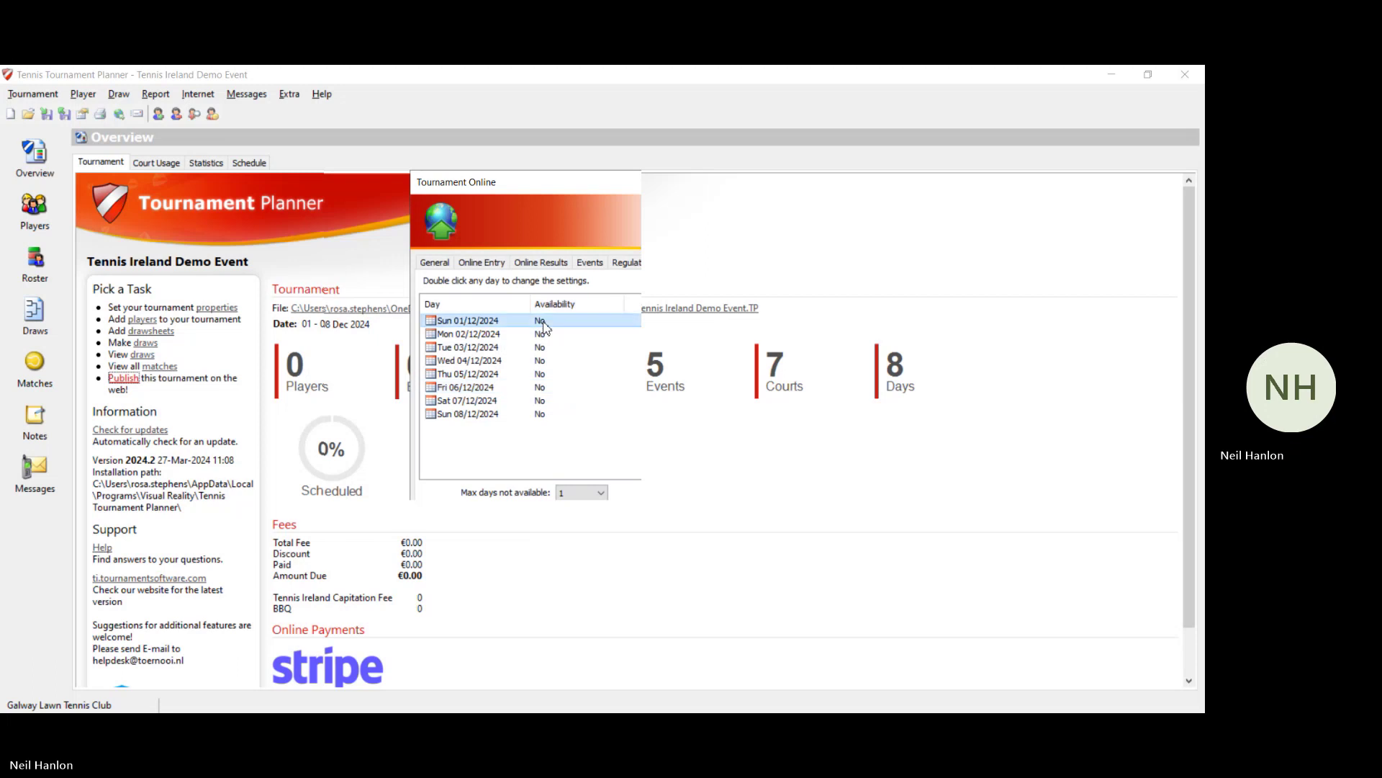
pyautogui.click(541, 318)
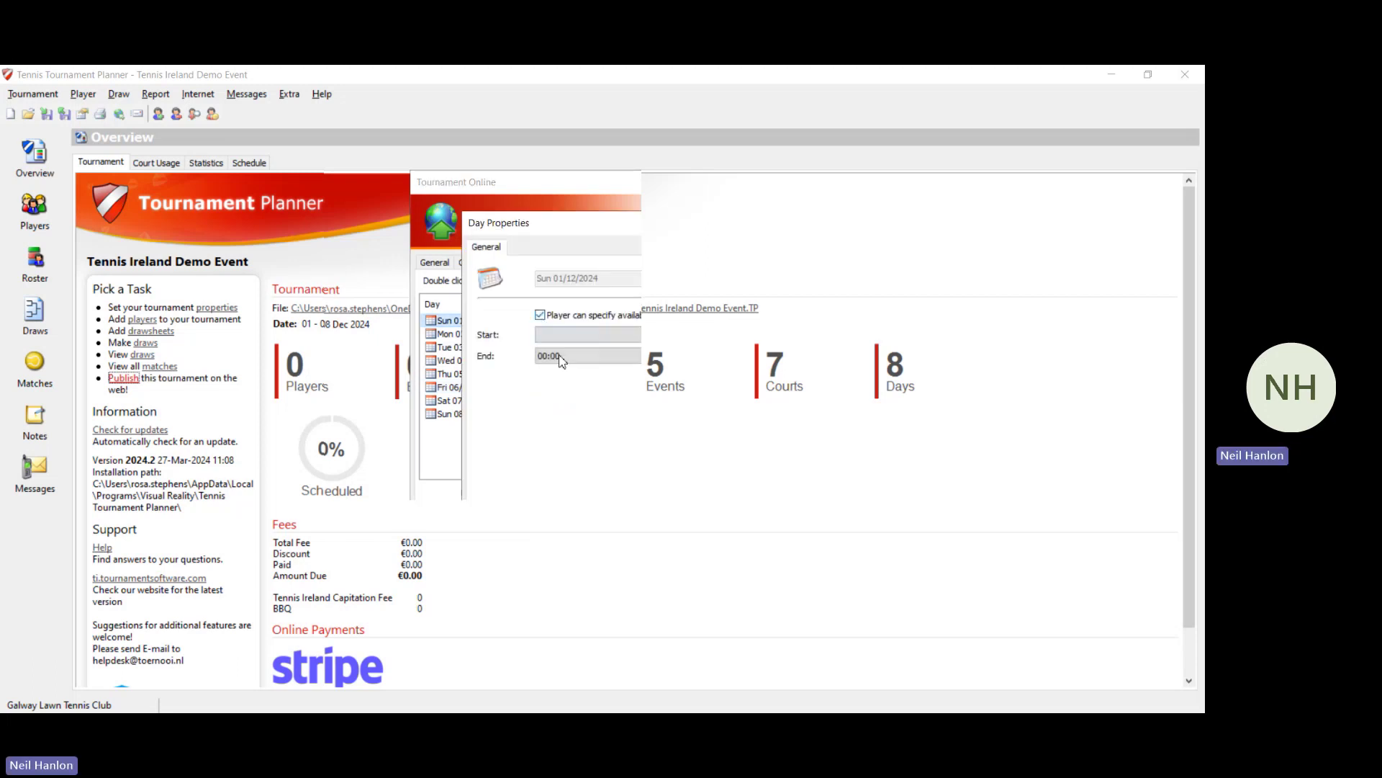
pyautogui.click(604, 560)
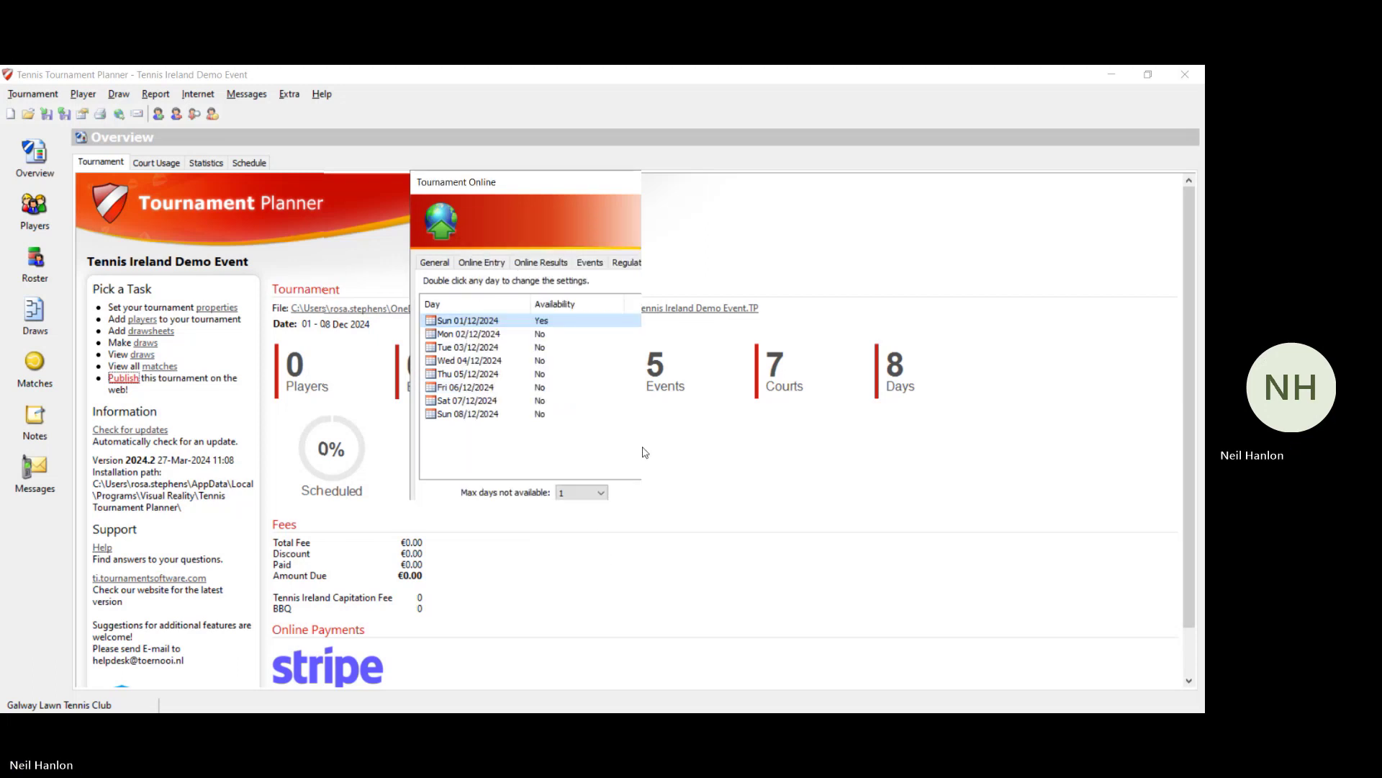
# Step: Set online payments to Stripe, Required, with currency EUR
pyautogui.click(750, 264)
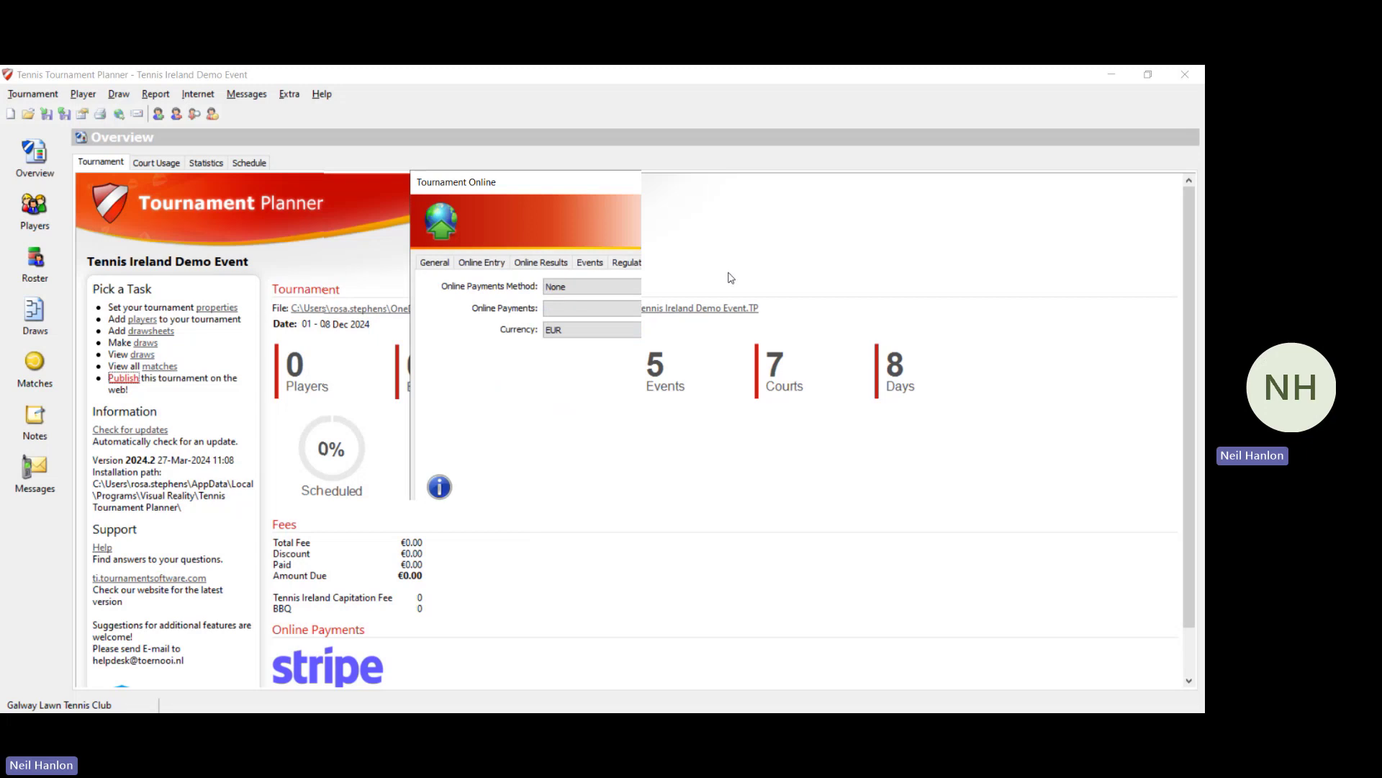
pyautogui.click(662, 294)
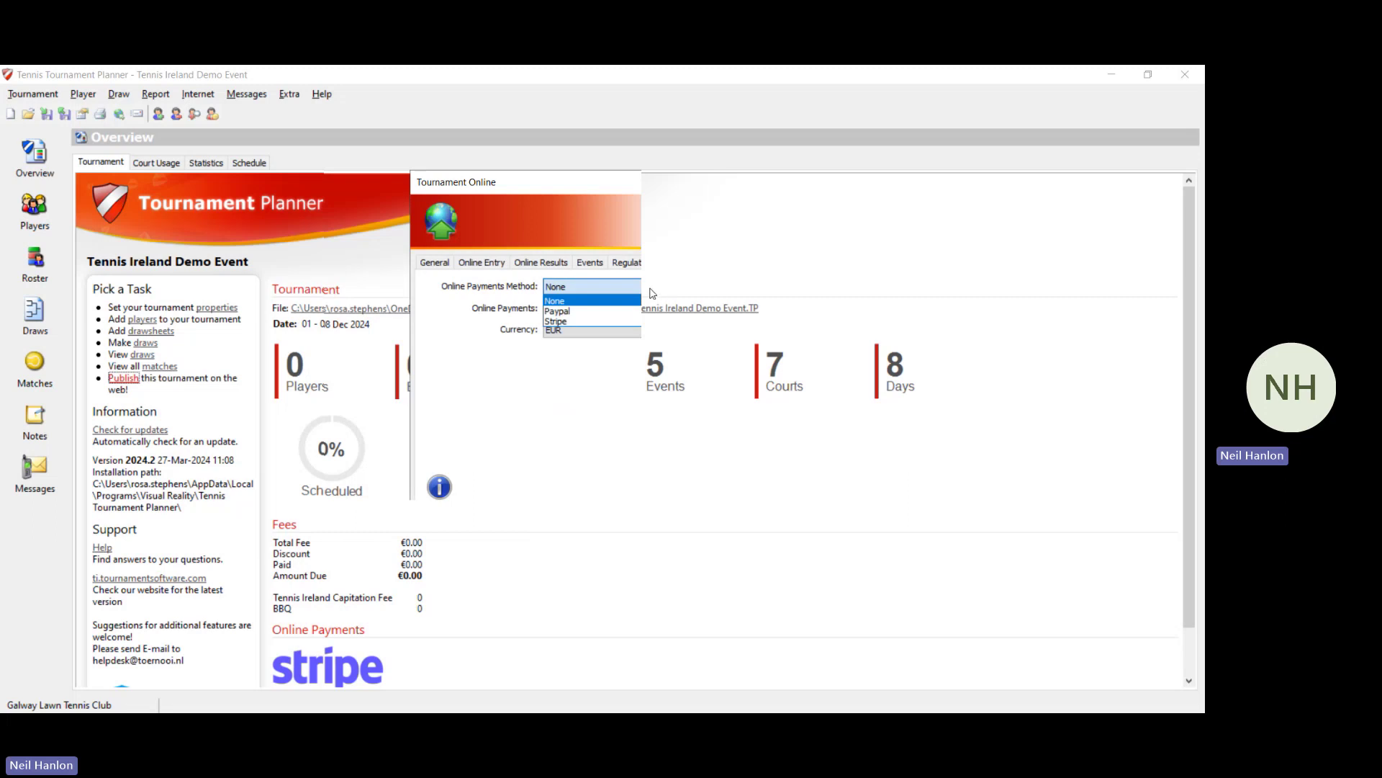
pyautogui.click(603, 322)
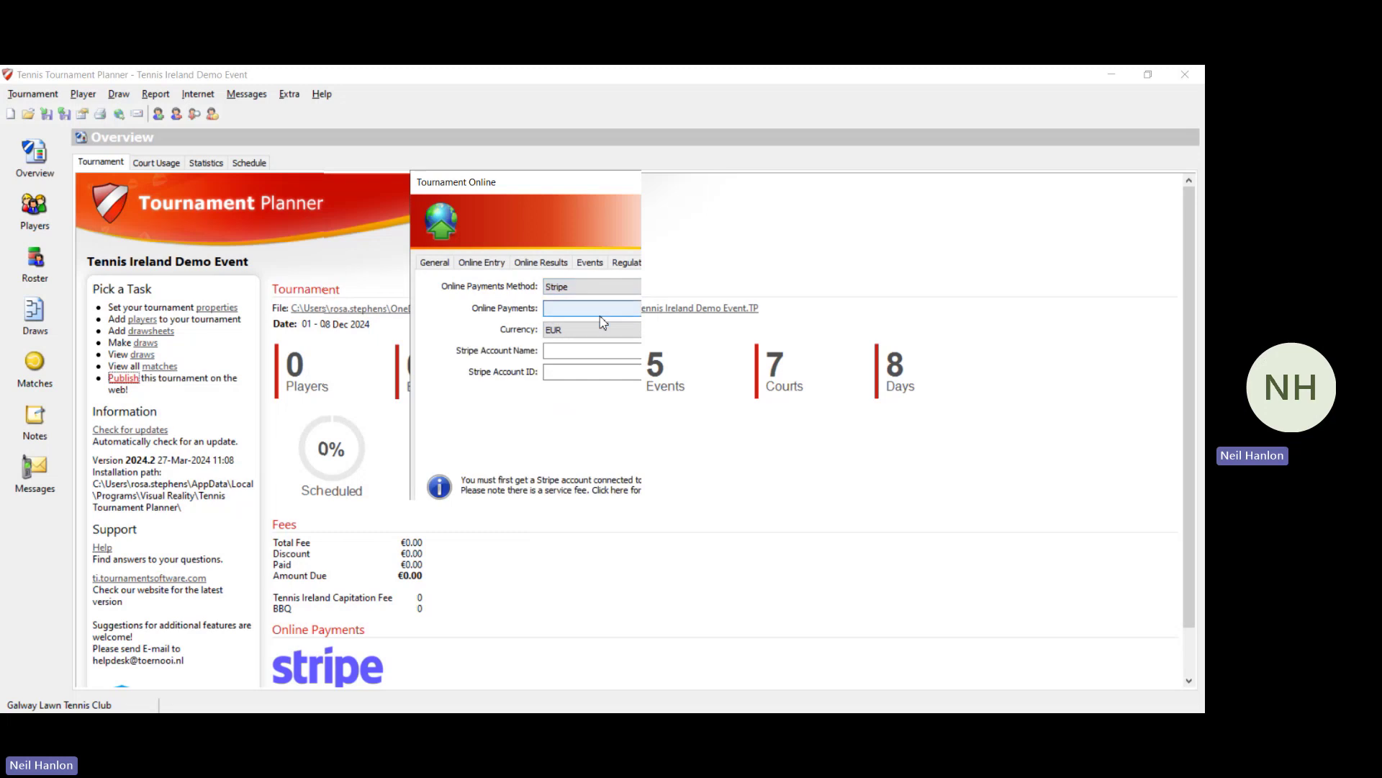
pyautogui.click(603, 309)
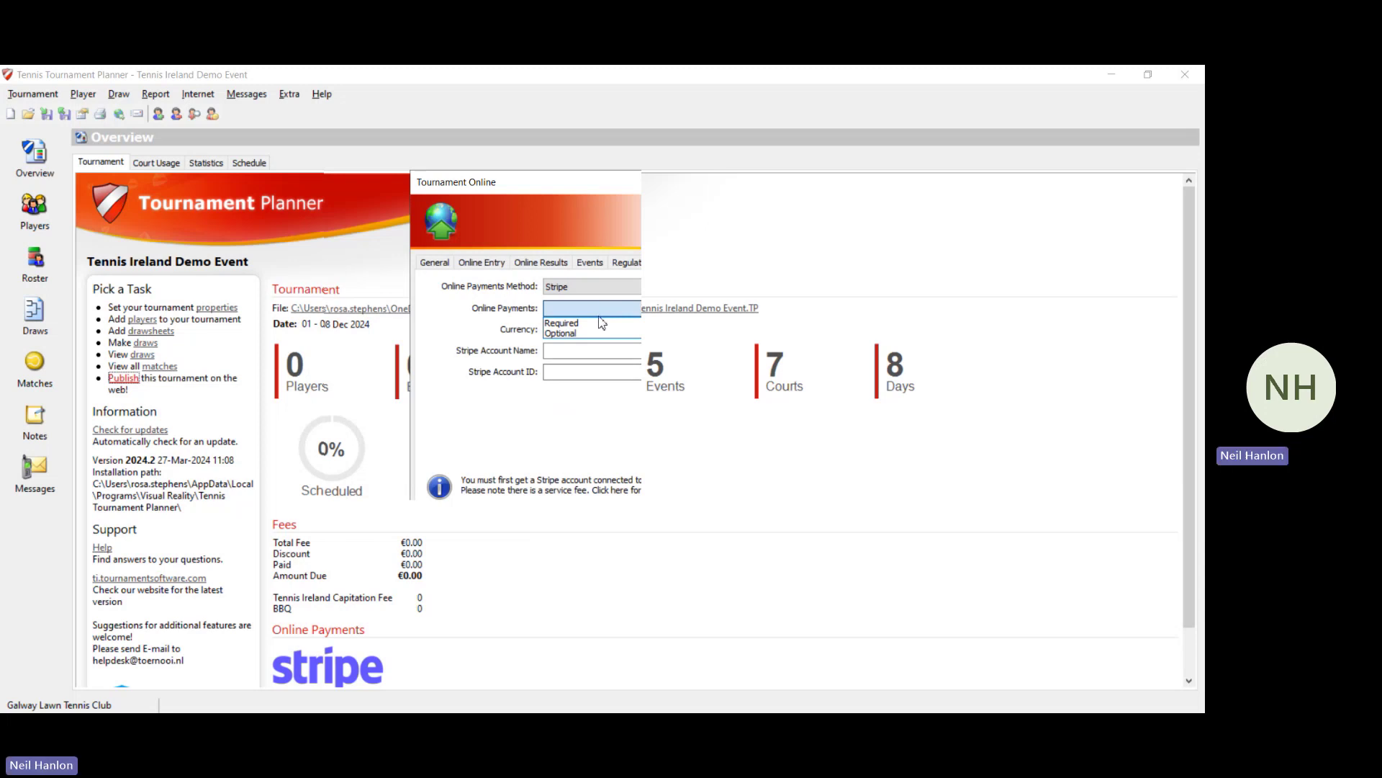
pyautogui.click(600, 323)
pyautogui.click(599, 332)
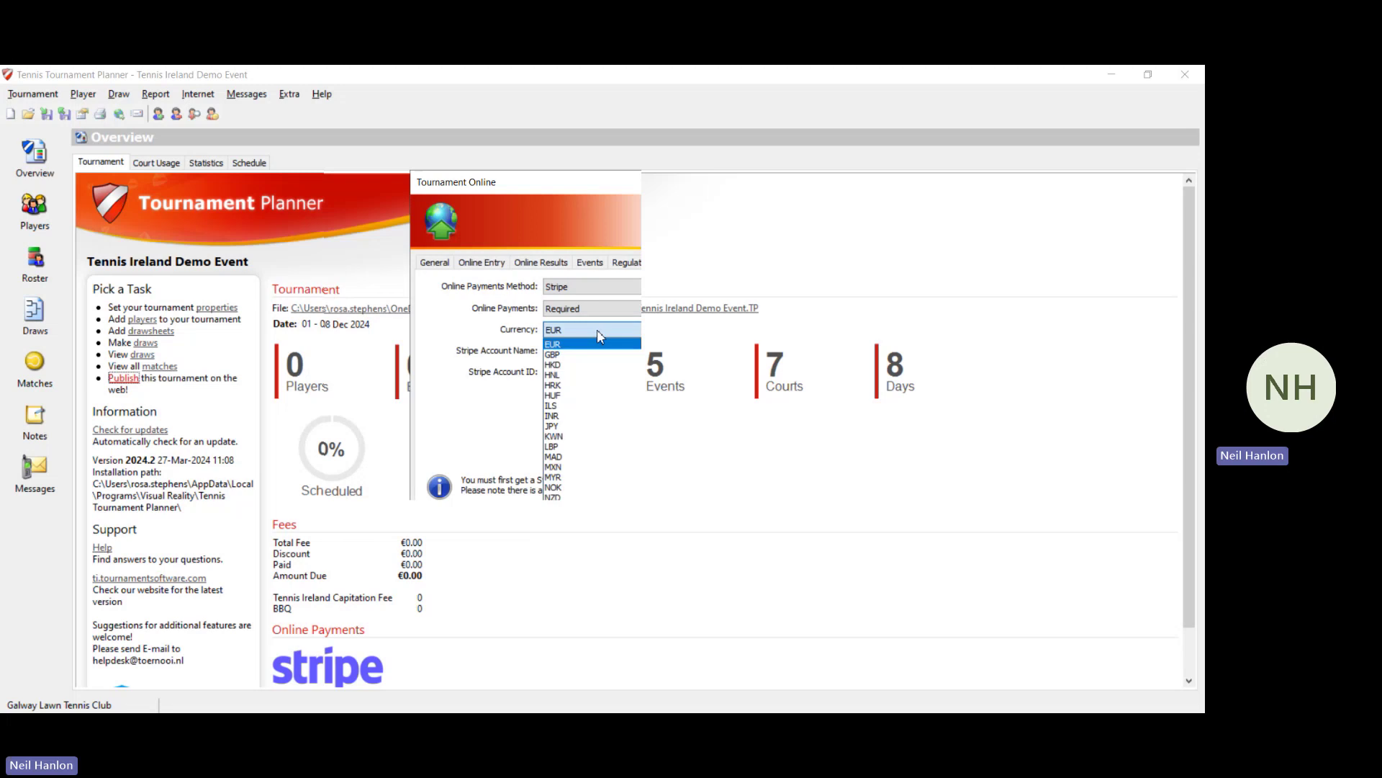
pyautogui.click(598, 331)
pyautogui.click(600, 352)
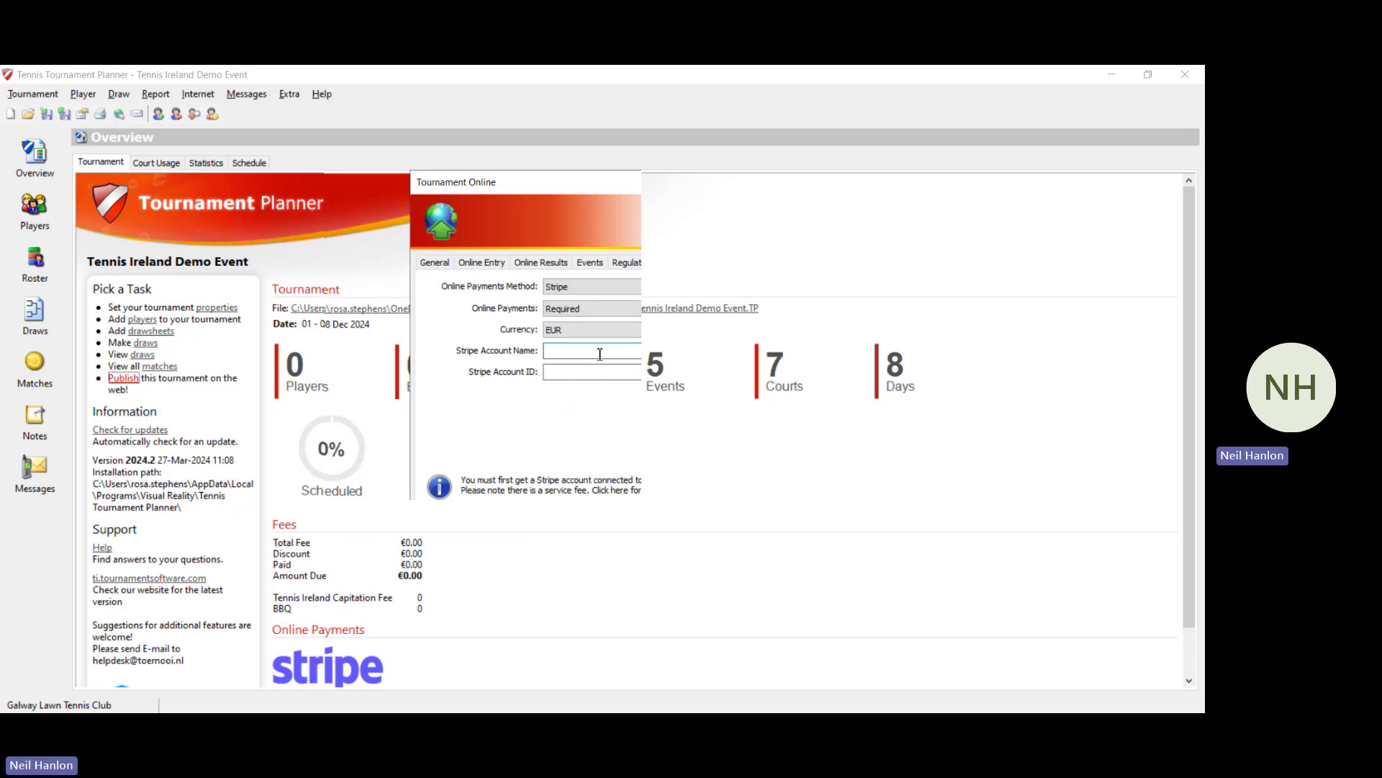
# Step: Change the online payment method to Paypal and move to its account fields
pyautogui.click(600, 288)
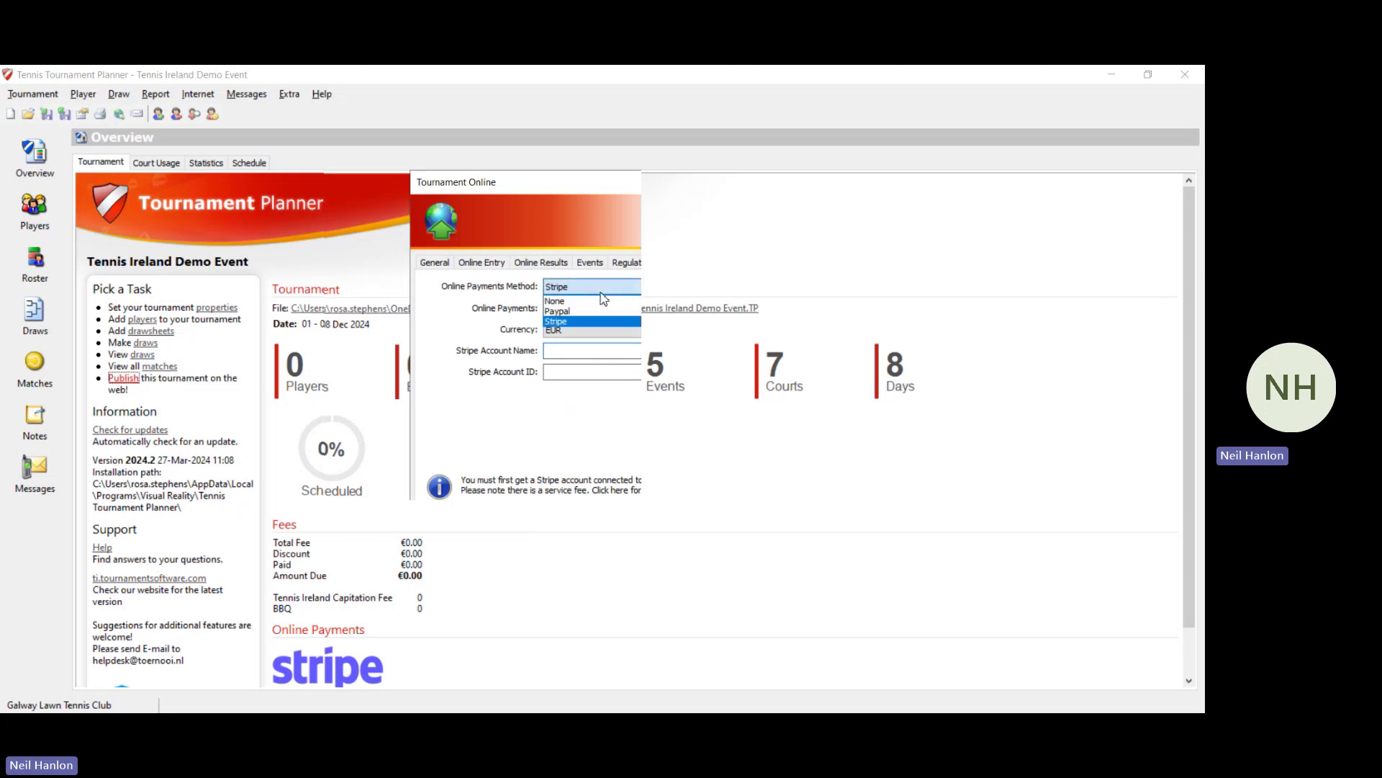
pyautogui.click(598, 312)
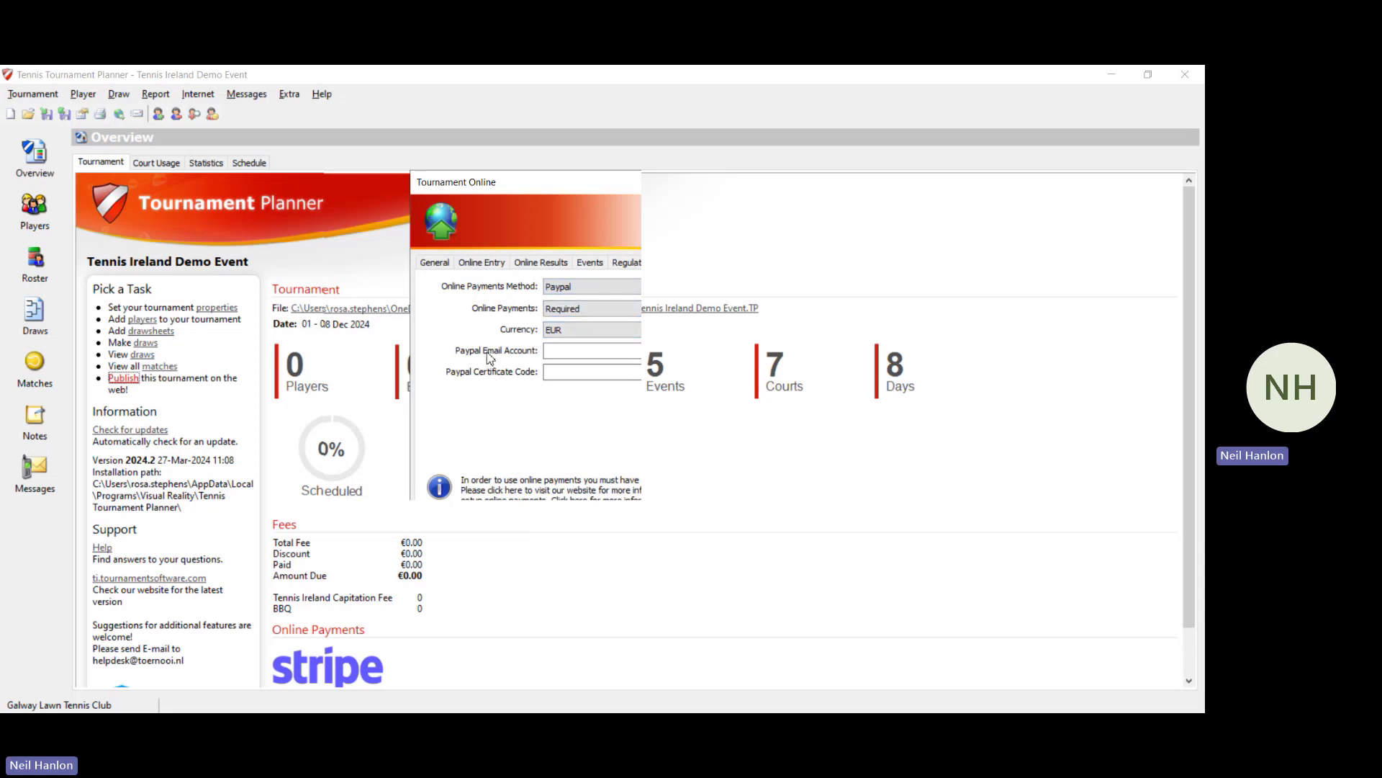
pyautogui.click(572, 351)
pyautogui.click(565, 374)
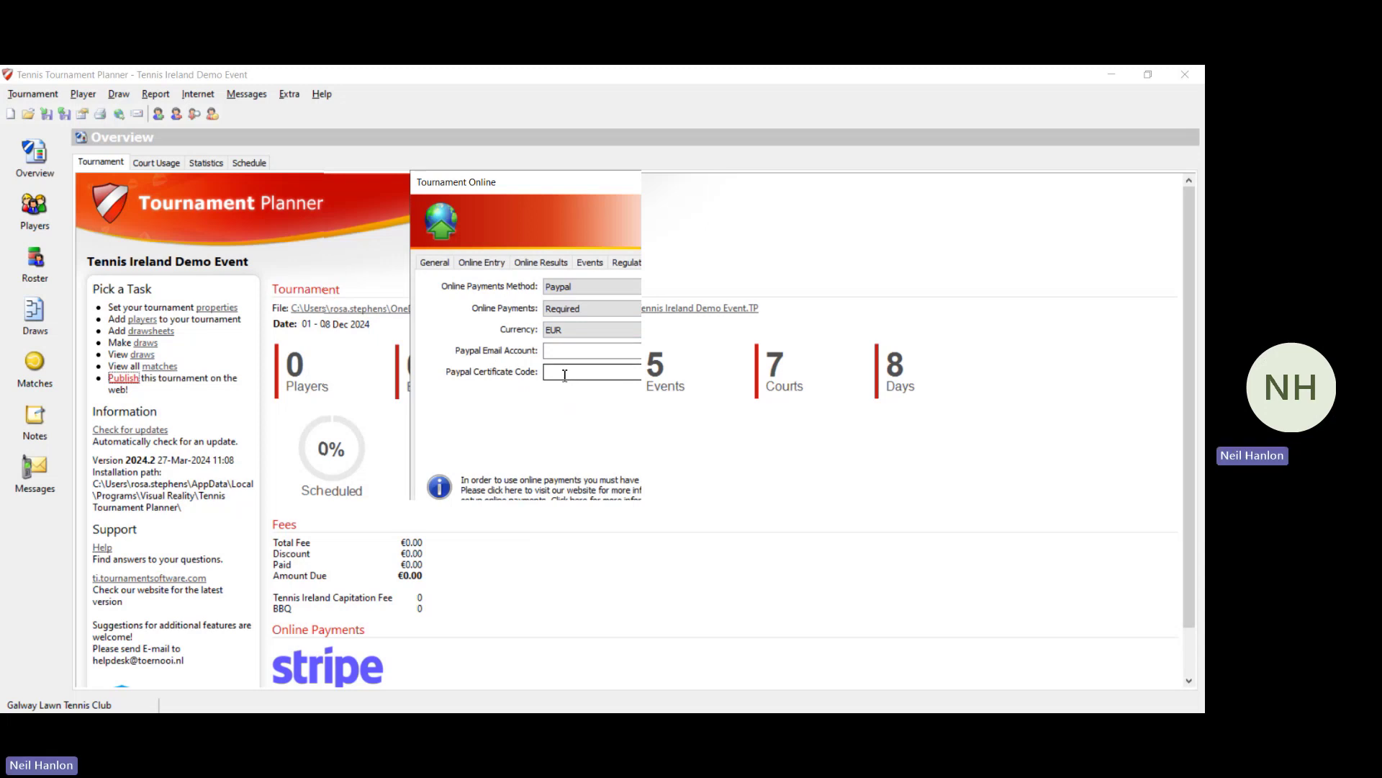
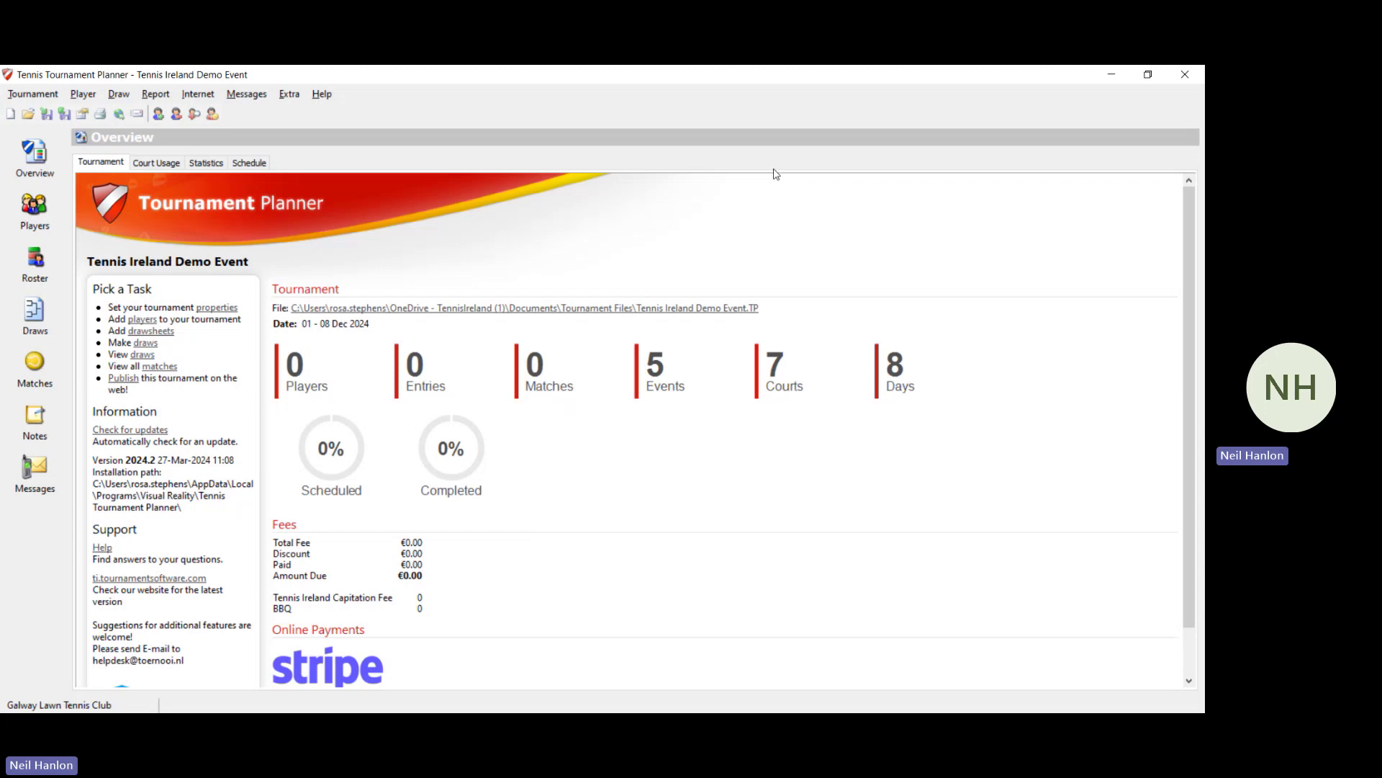
# Step: Close the Tennis Ireland Demo Event and open TI DEMO 2 from the recent tournaments list
pyautogui.click(22, 96)
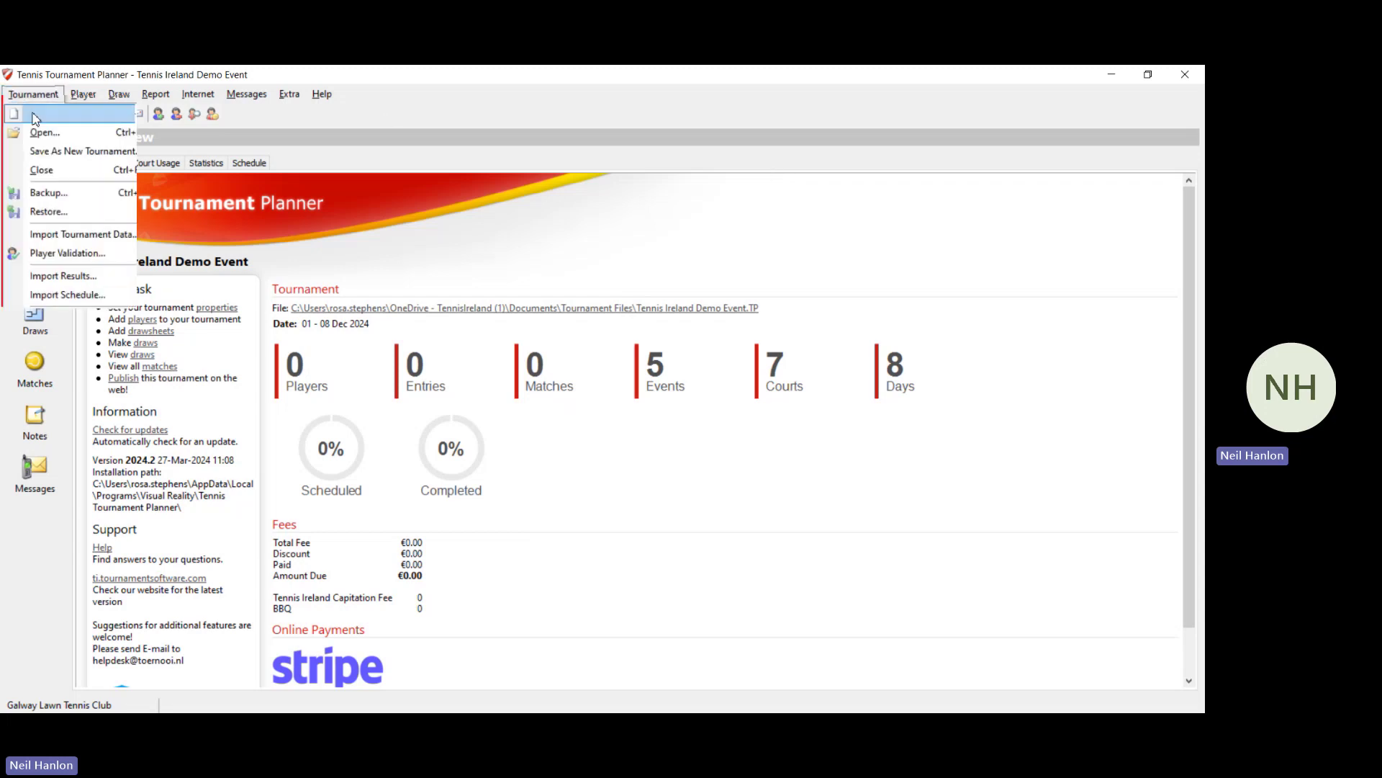
pyautogui.click(41, 170)
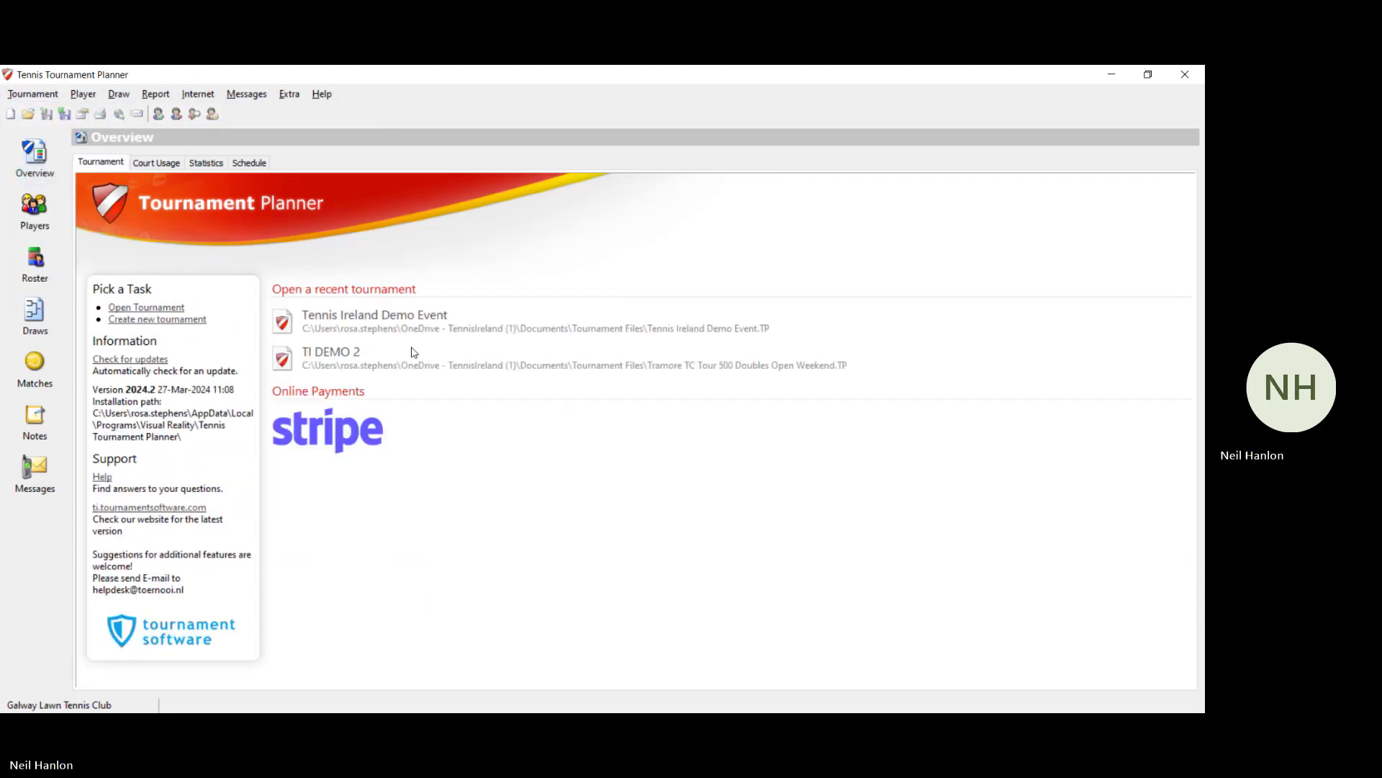
pyautogui.click(347, 356)
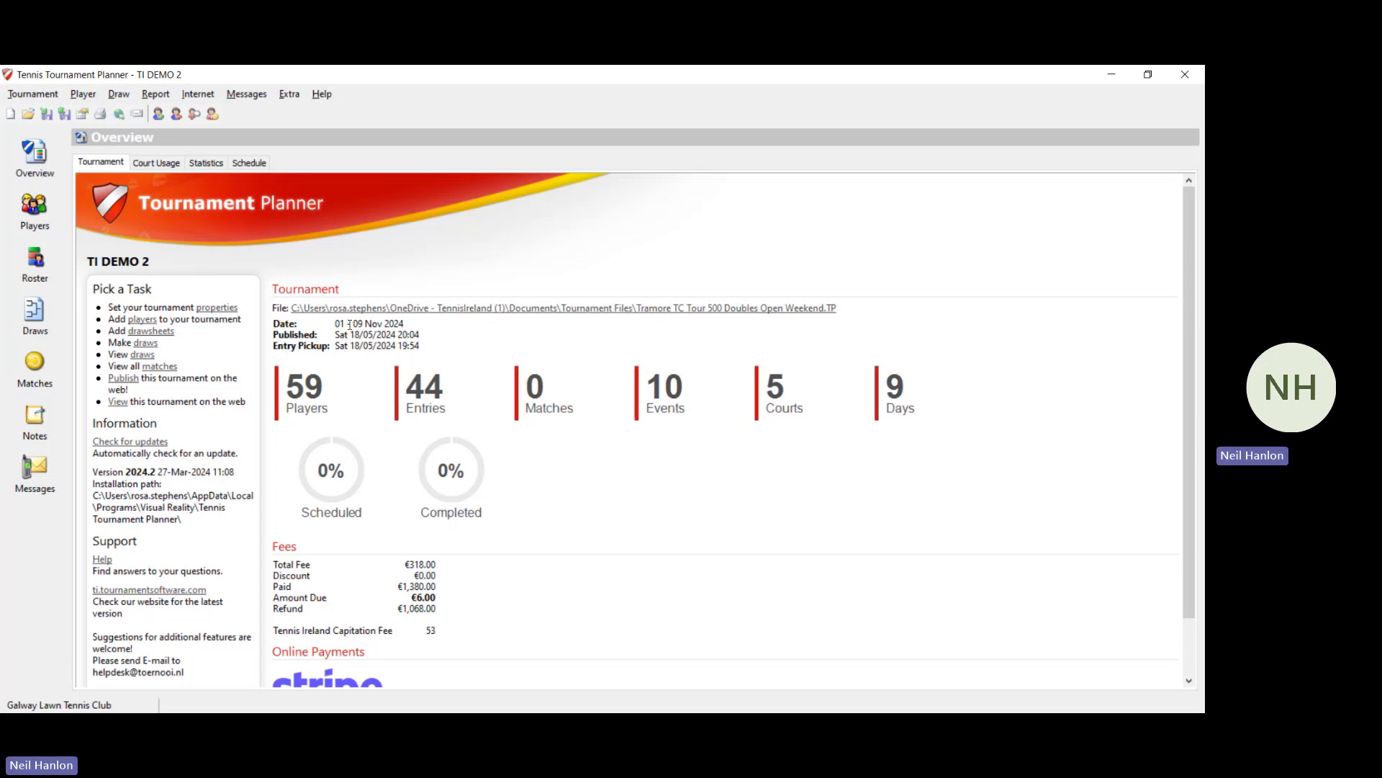
# Step: Download the latest online entries for TI DEMO 2 through the Internet Entries wizard
pyautogui.click(213, 96)
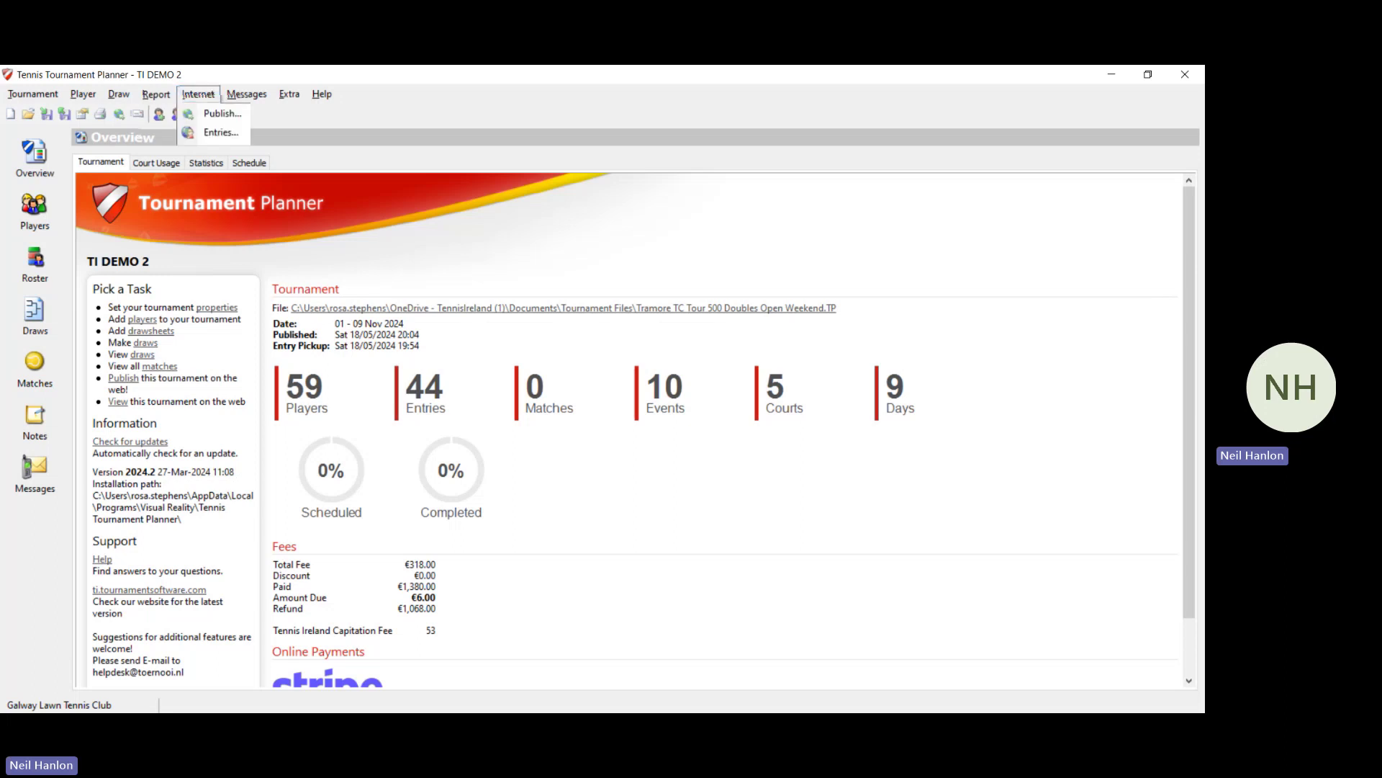
pyautogui.click(222, 131)
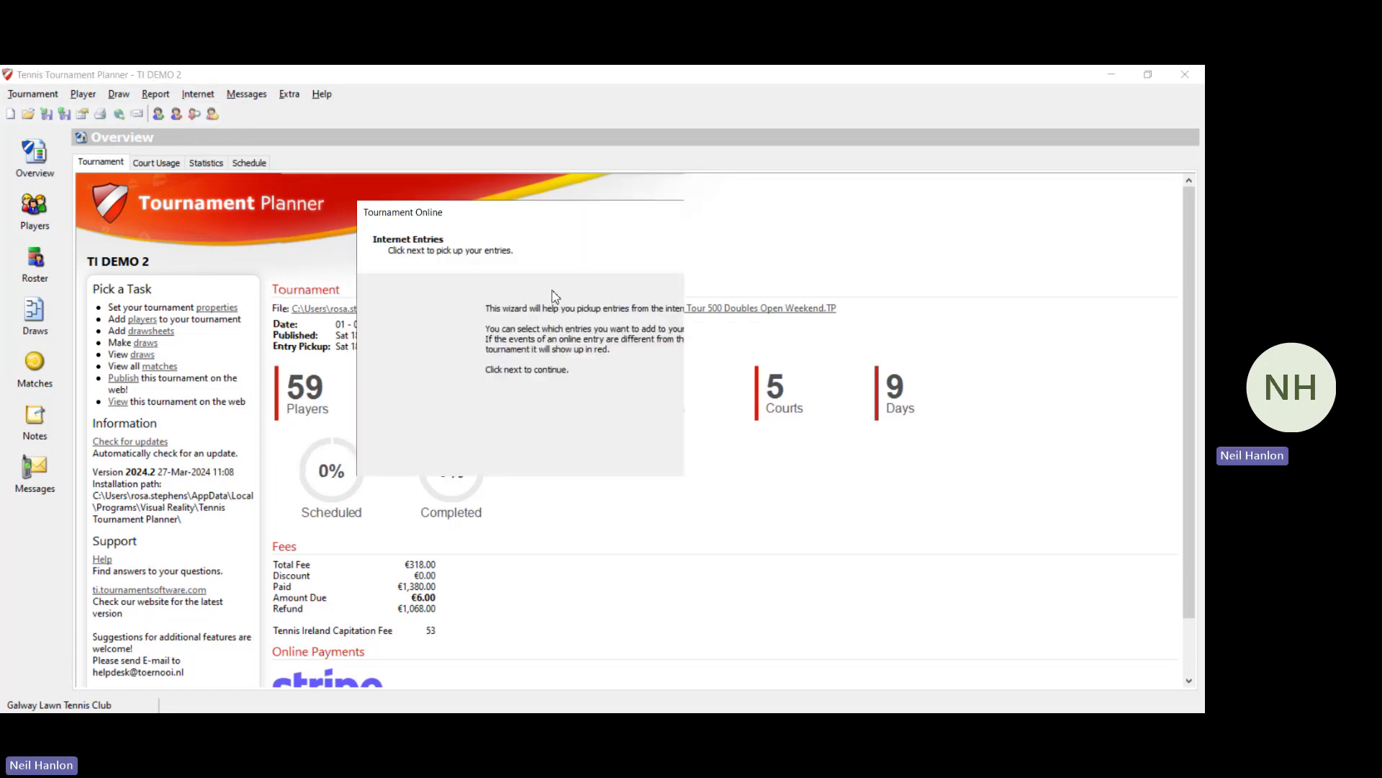
pyautogui.click(692, 559)
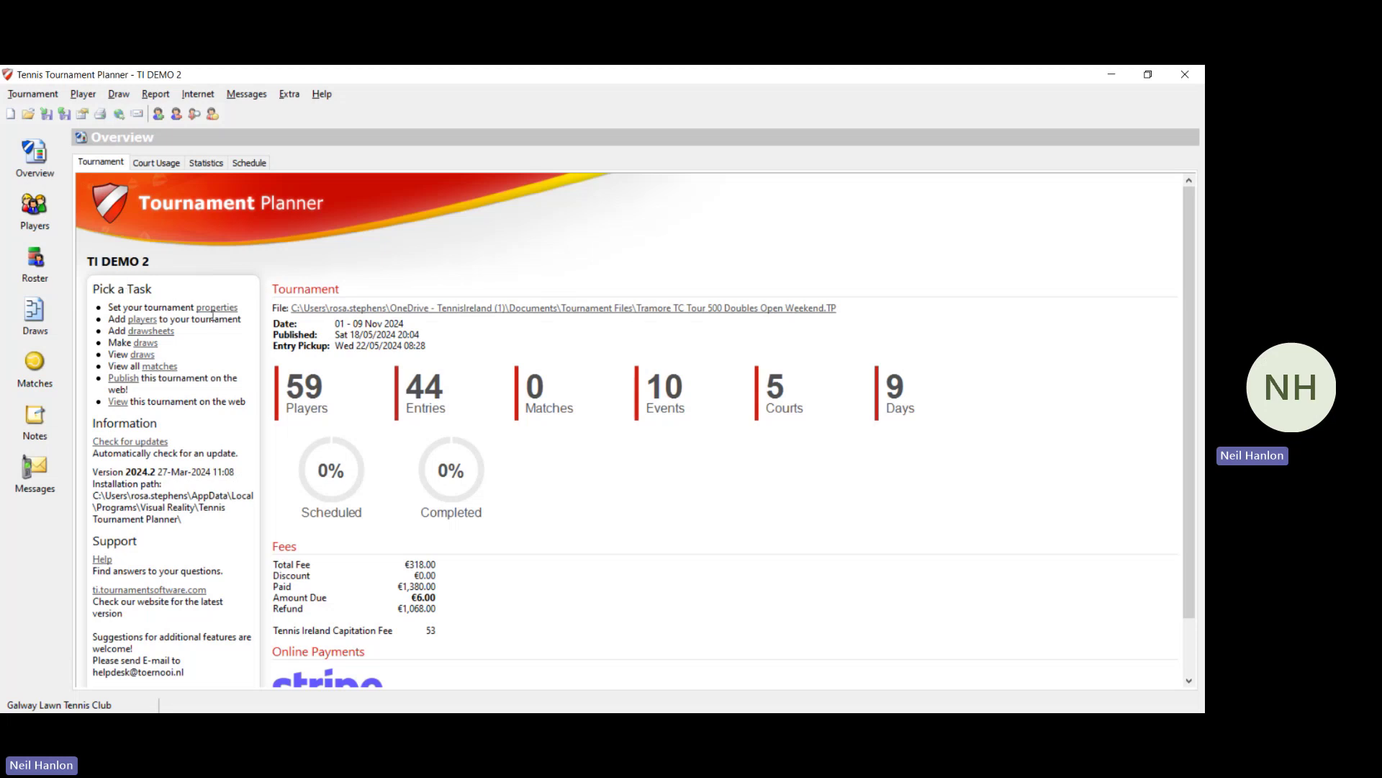
pyautogui.click(39, 214)
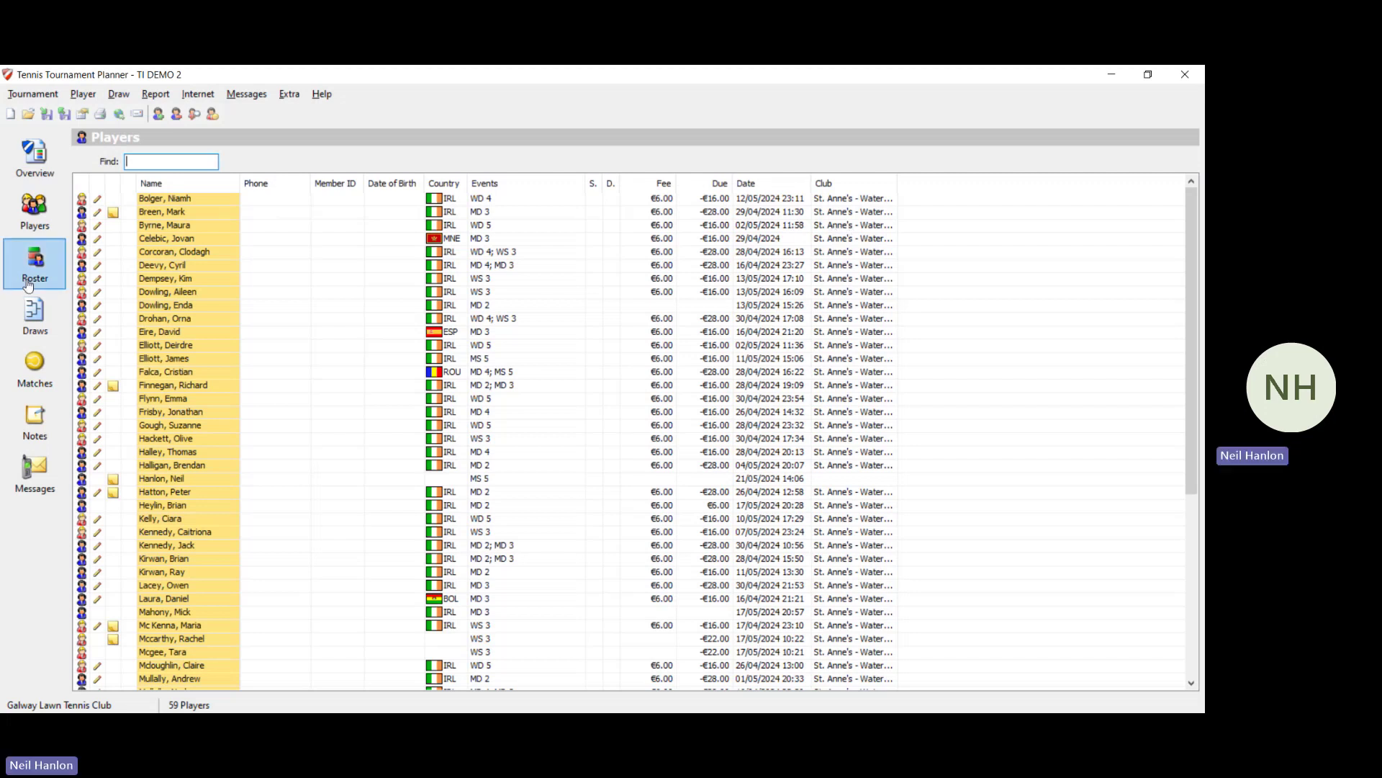
pyautogui.click(28, 284)
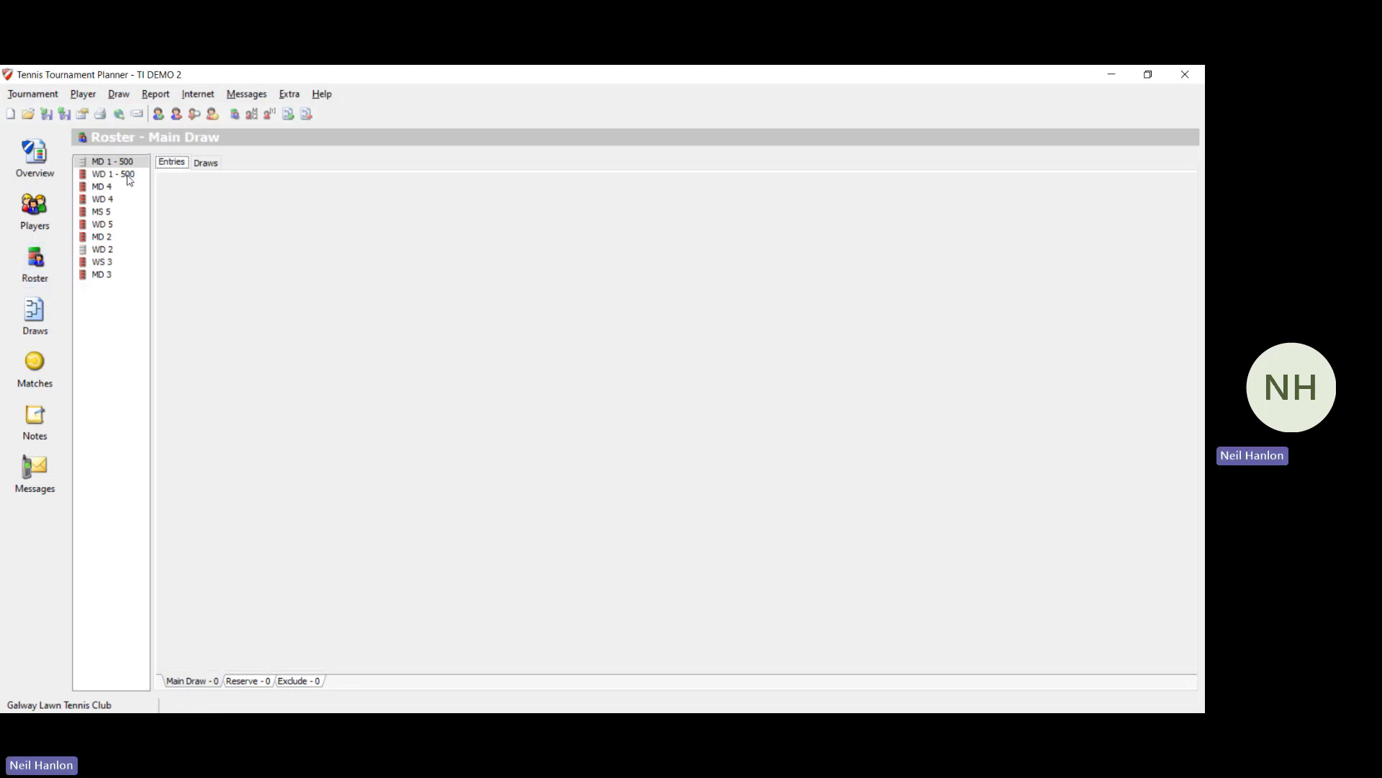
pyautogui.click(130, 179)
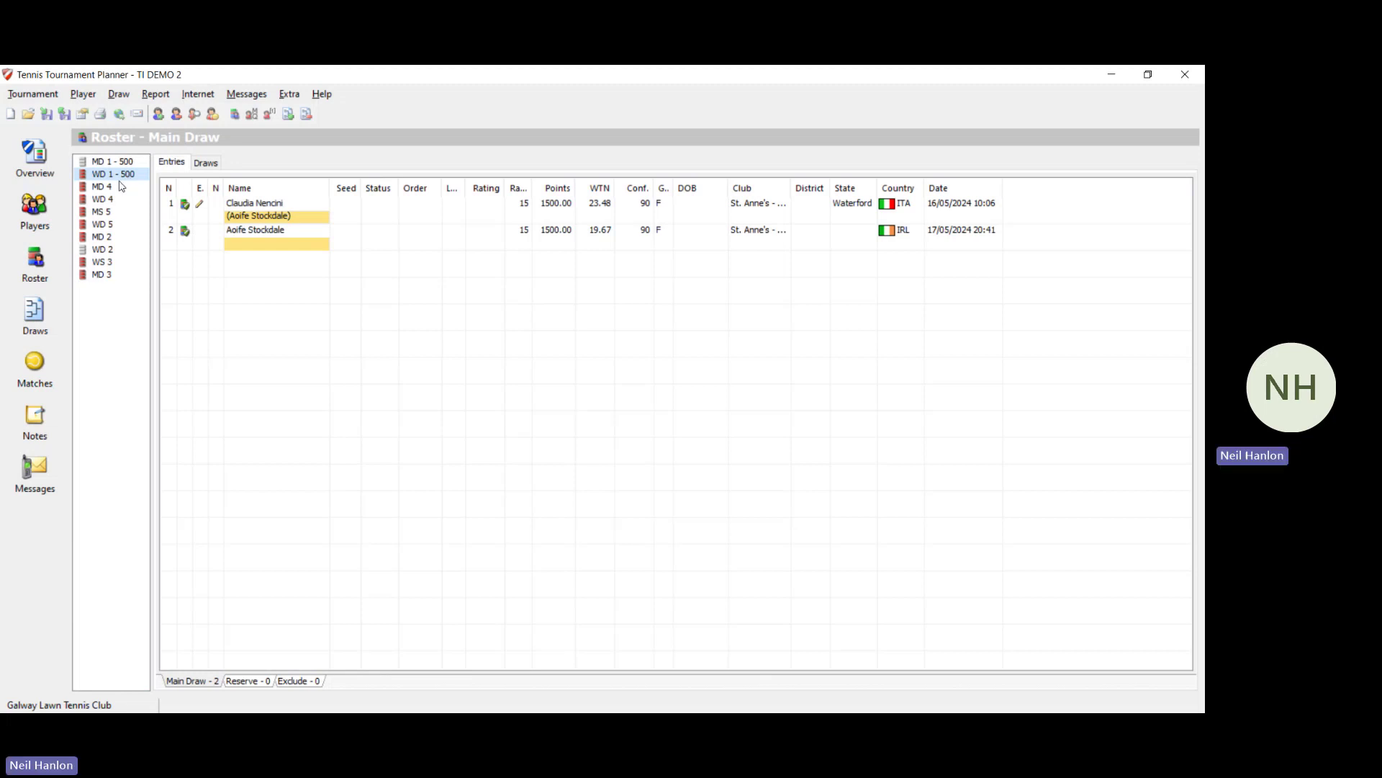
pyautogui.click(118, 190)
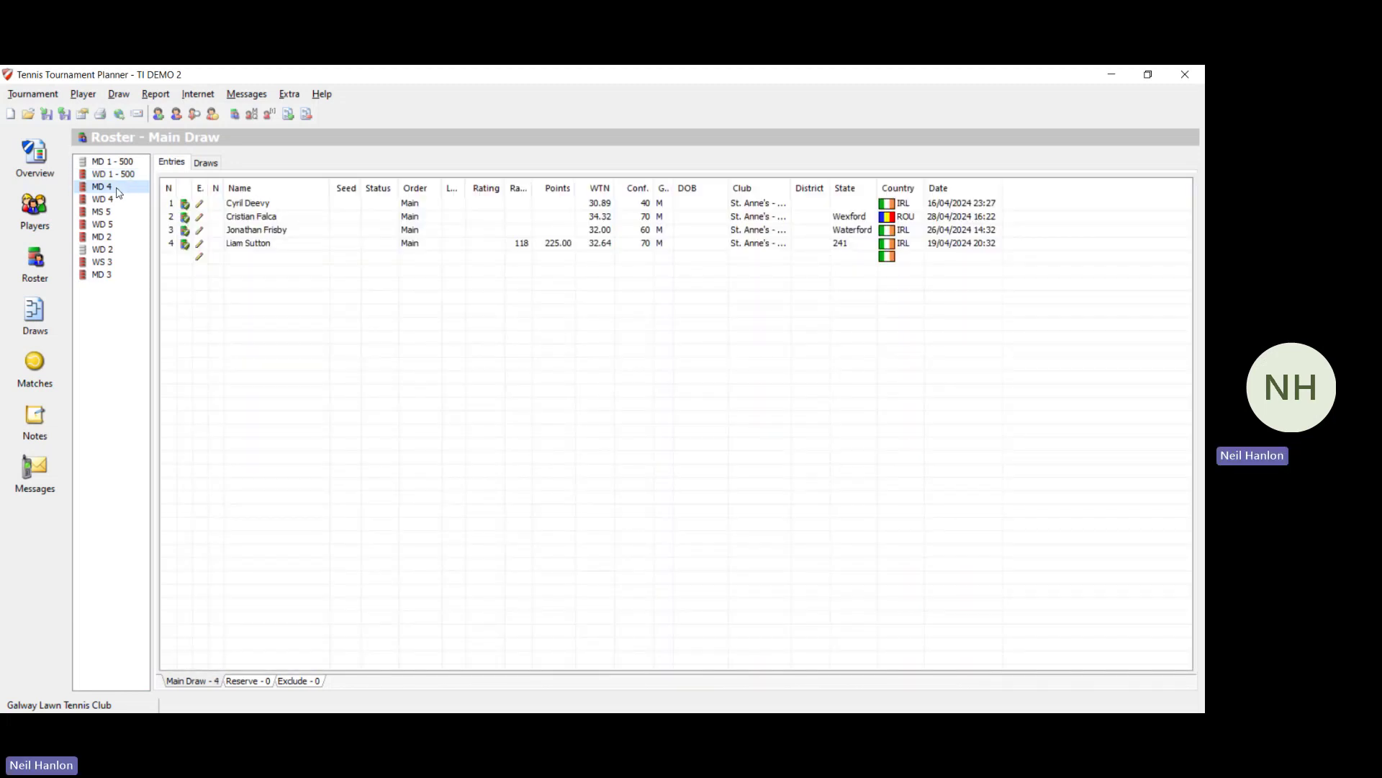
pyautogui.click(117, 202)
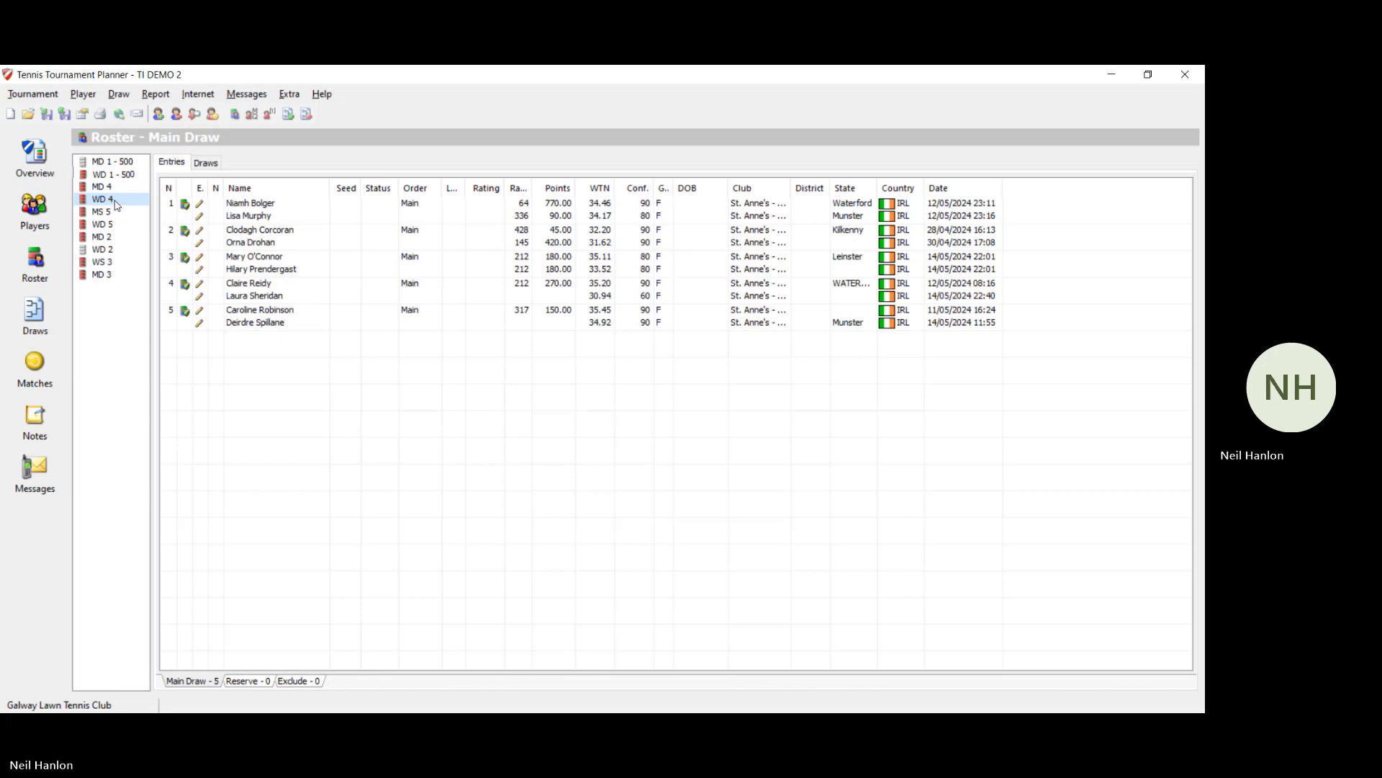
pyautogui.click(109, 225)
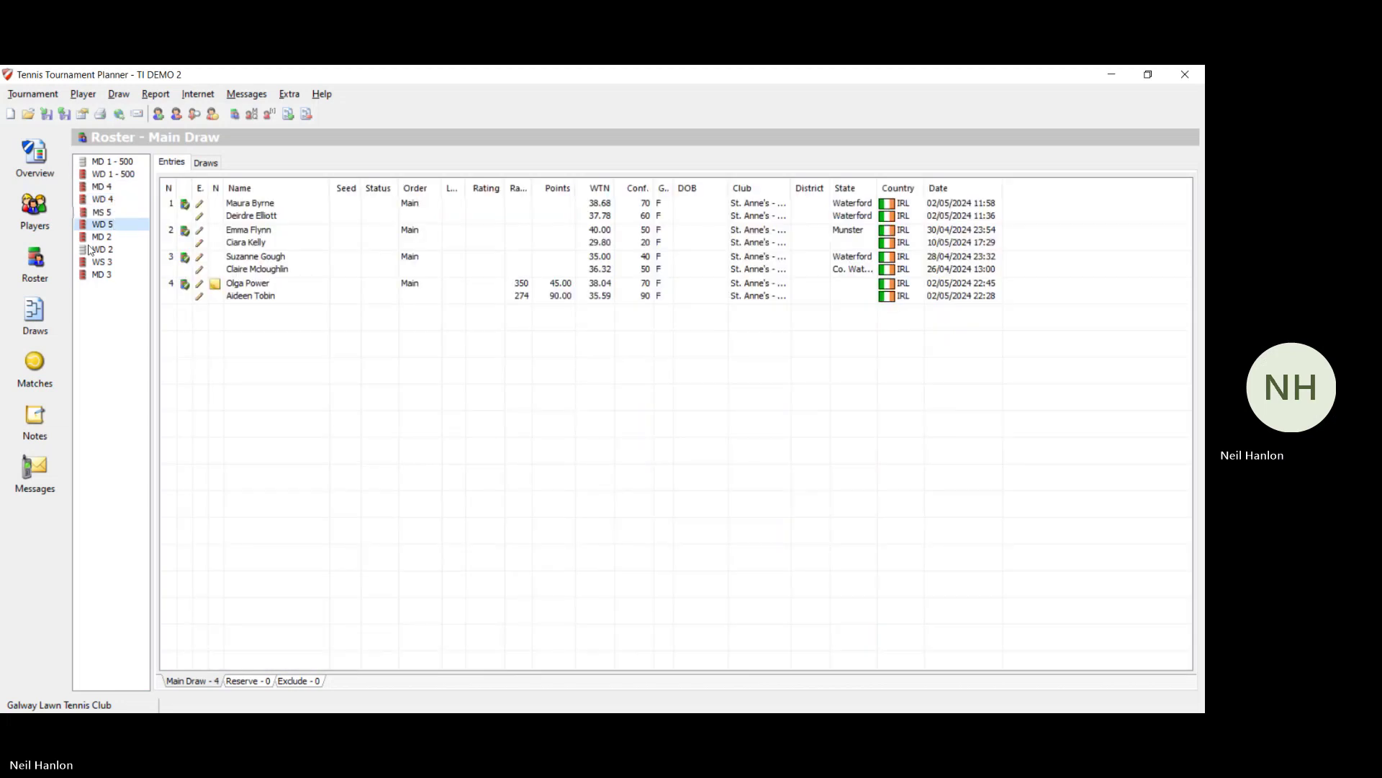
pyautogui.click(29, 314)
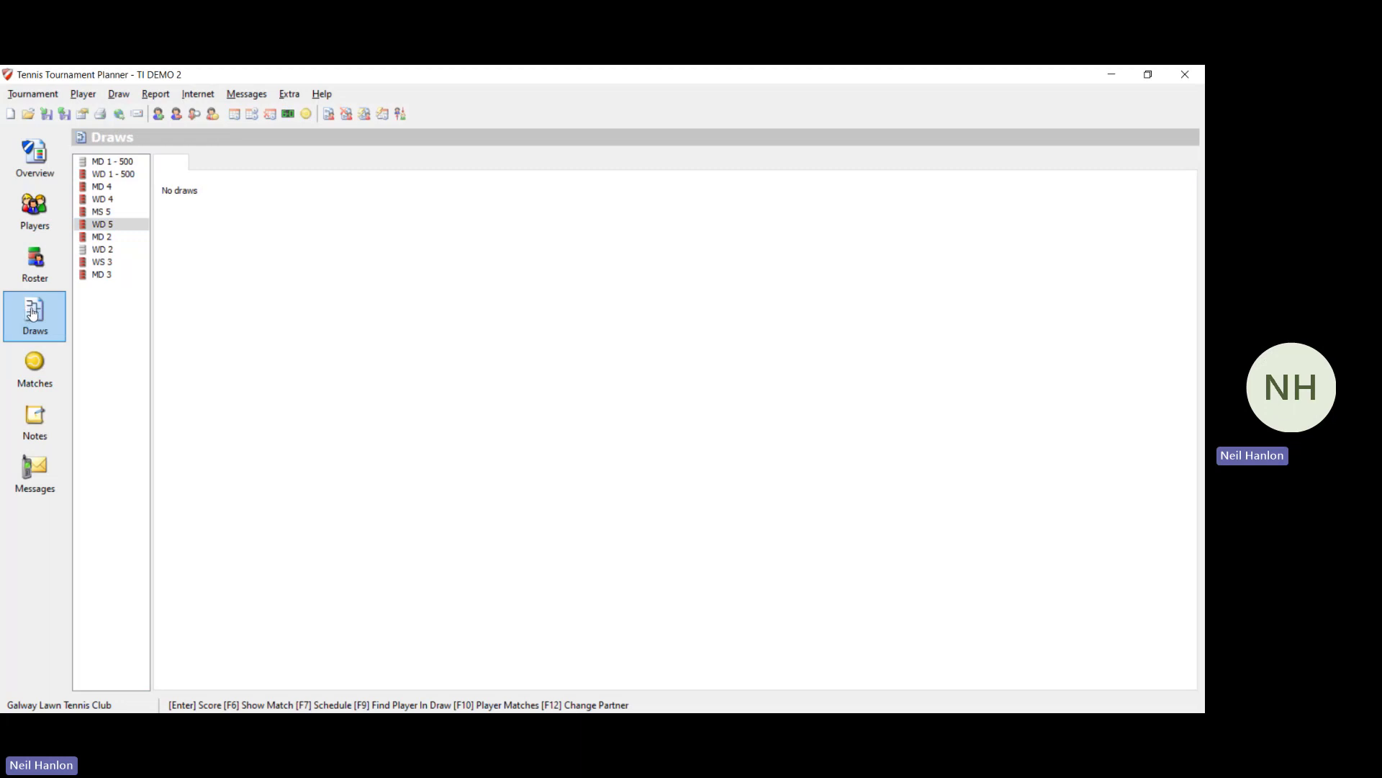
pyautogui.click(42, 362)
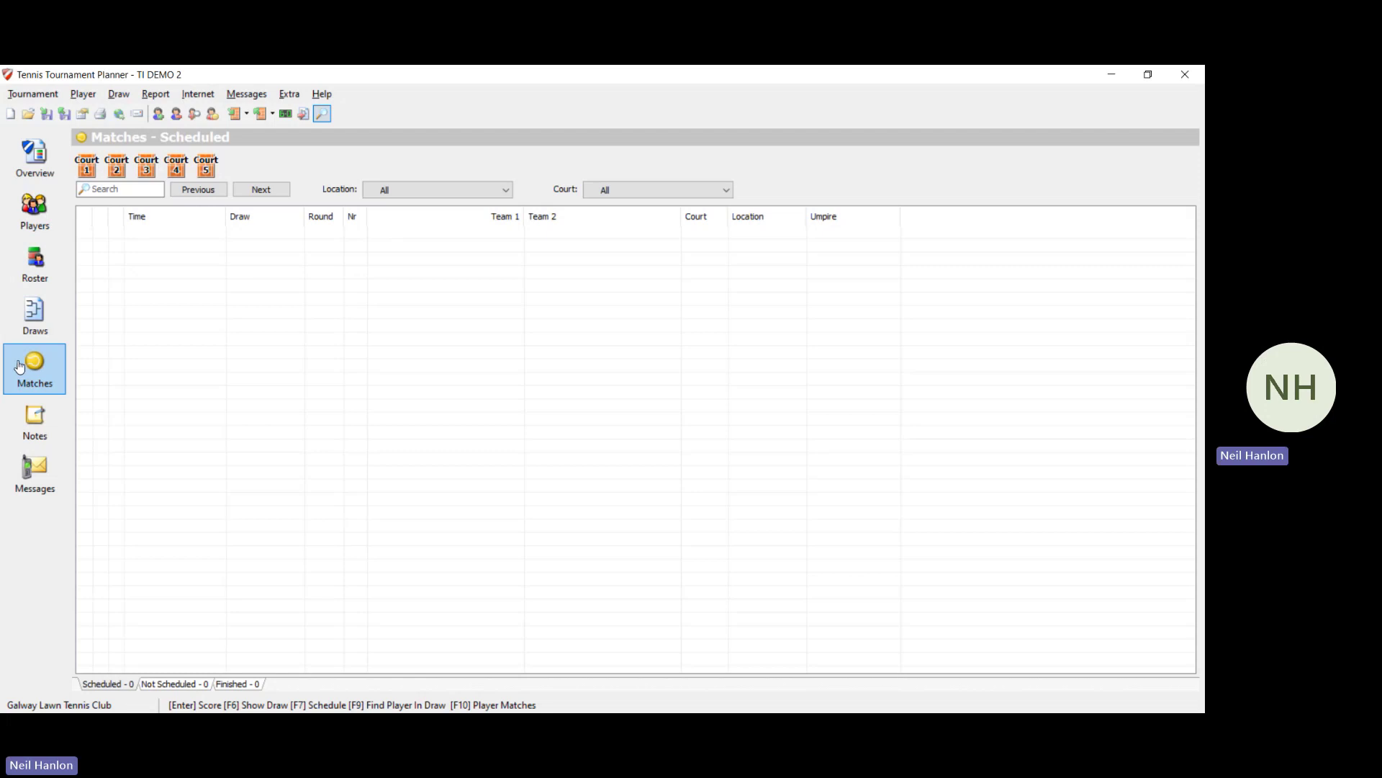
pyautogui.click(45, 474)
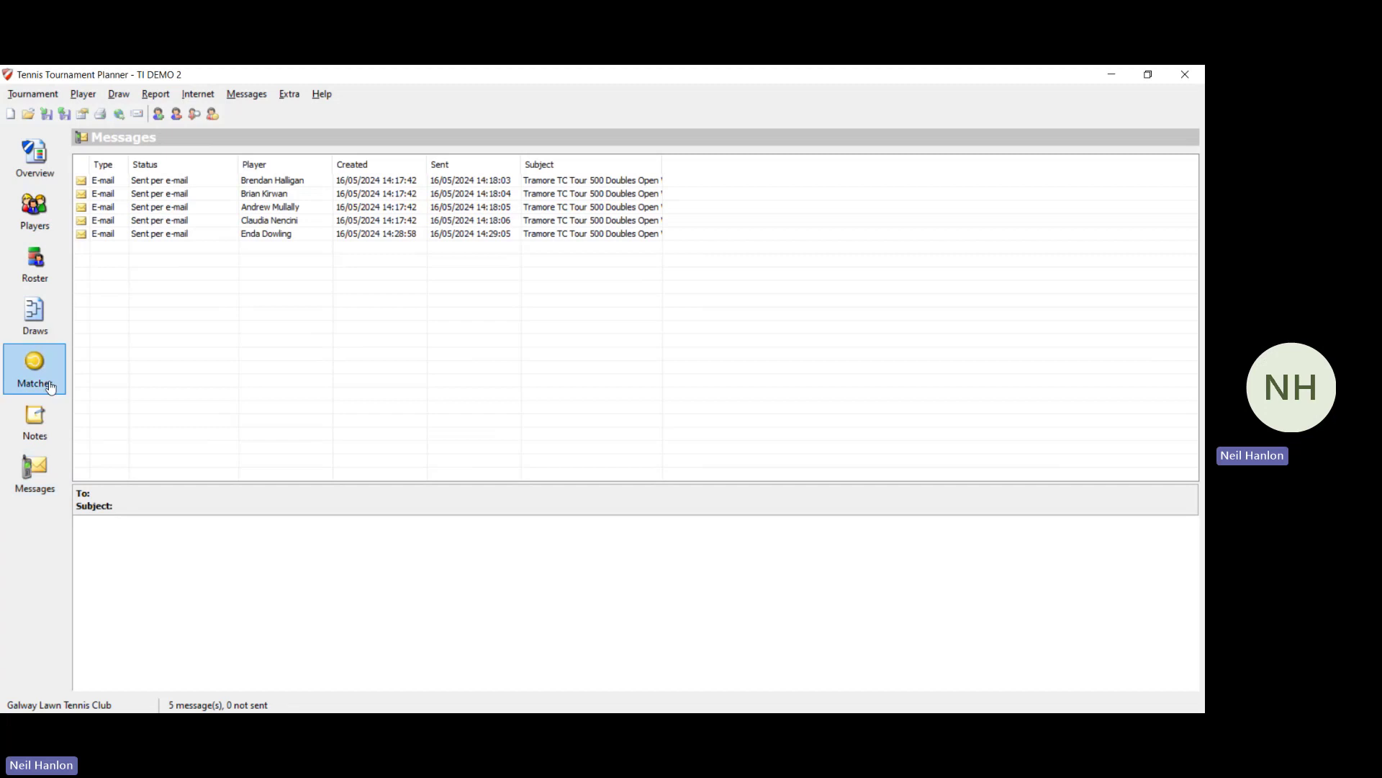
pyautogui.click(40, 333)
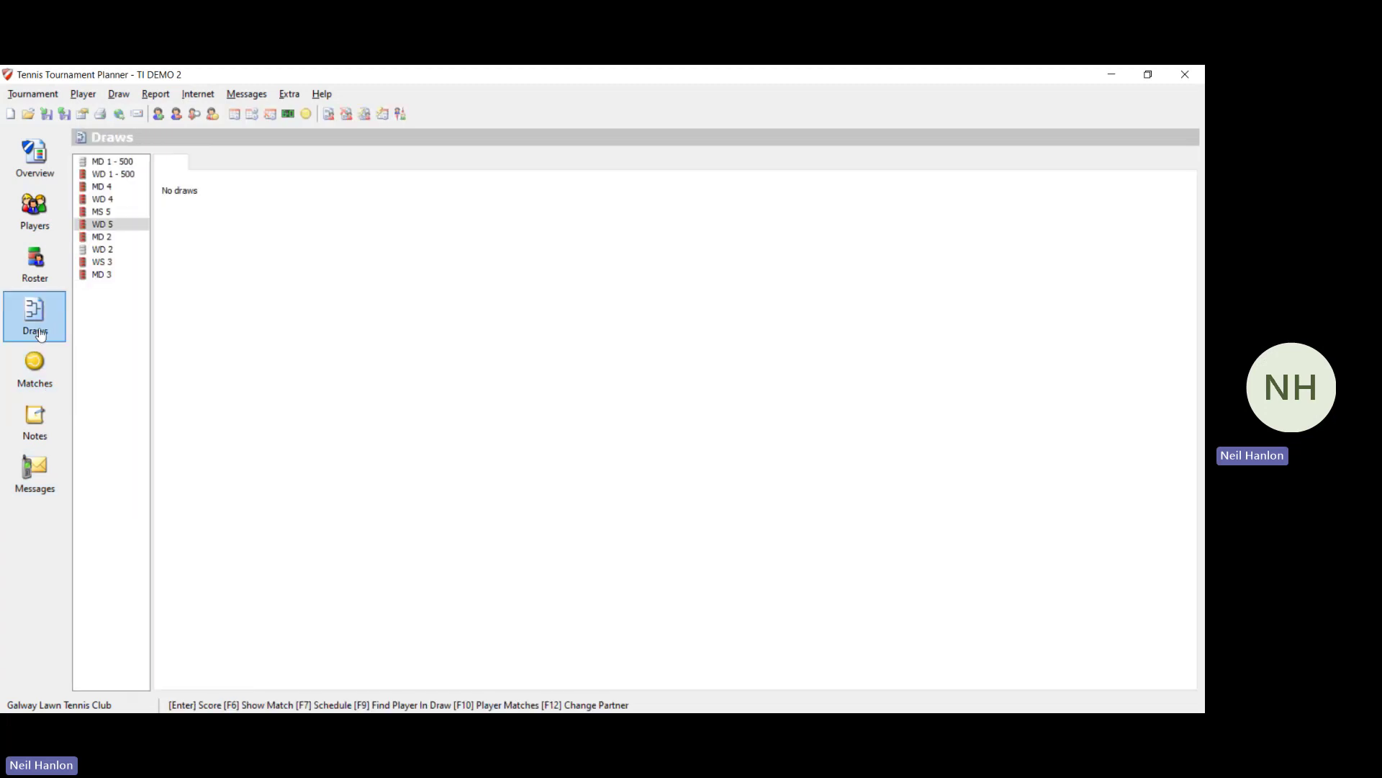
pyautogui.click(42, 178)
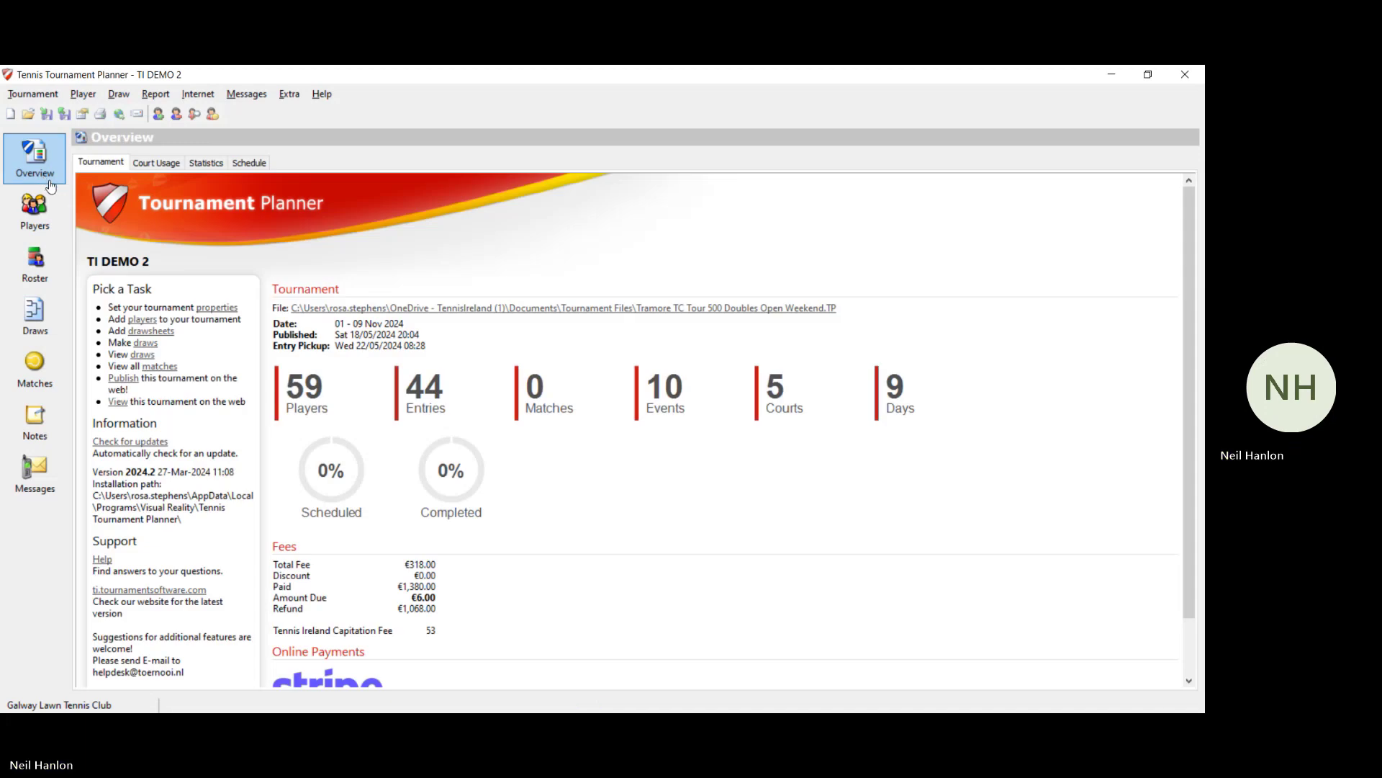
# Step: Show and scroll the 59-player list, then run Player Validation on the entered players
pyautogui.click(205, 95)
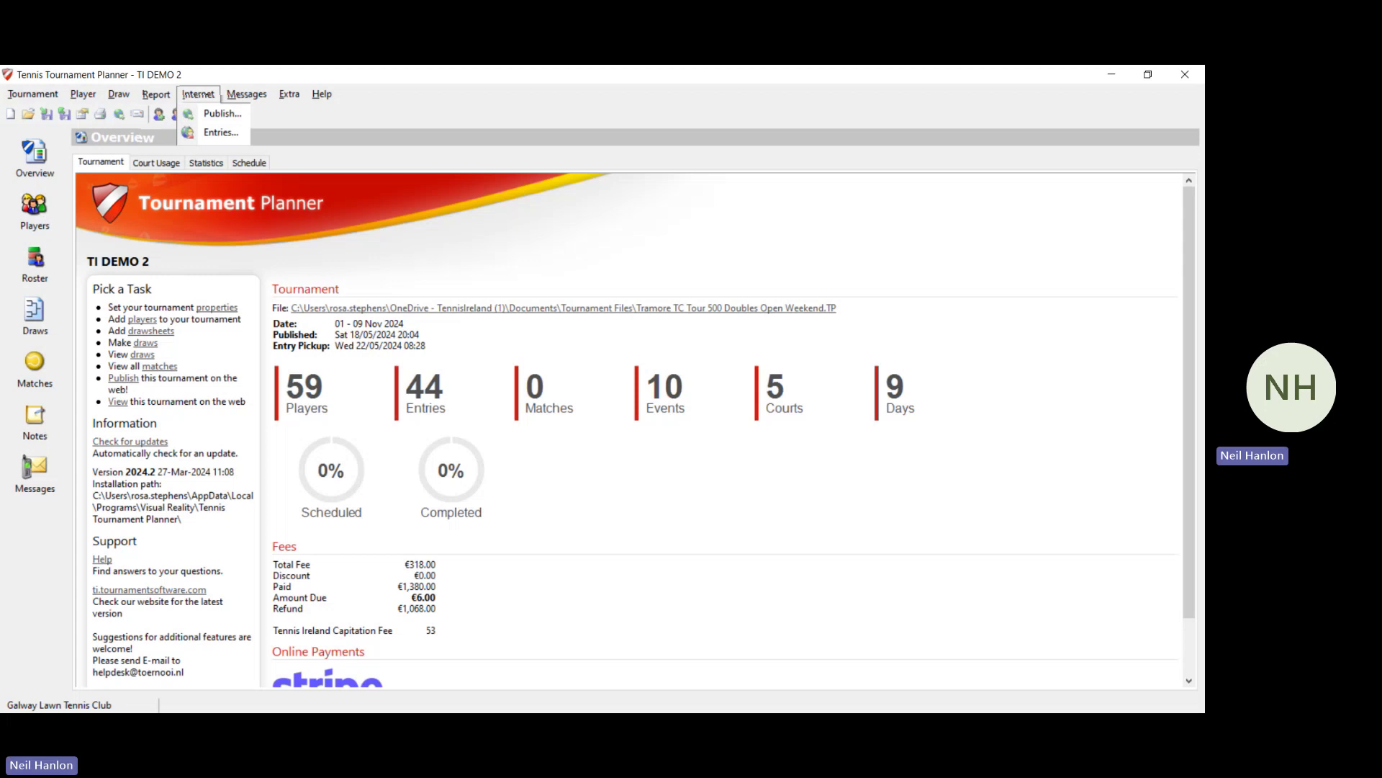
pyautogui.click(25, 207)
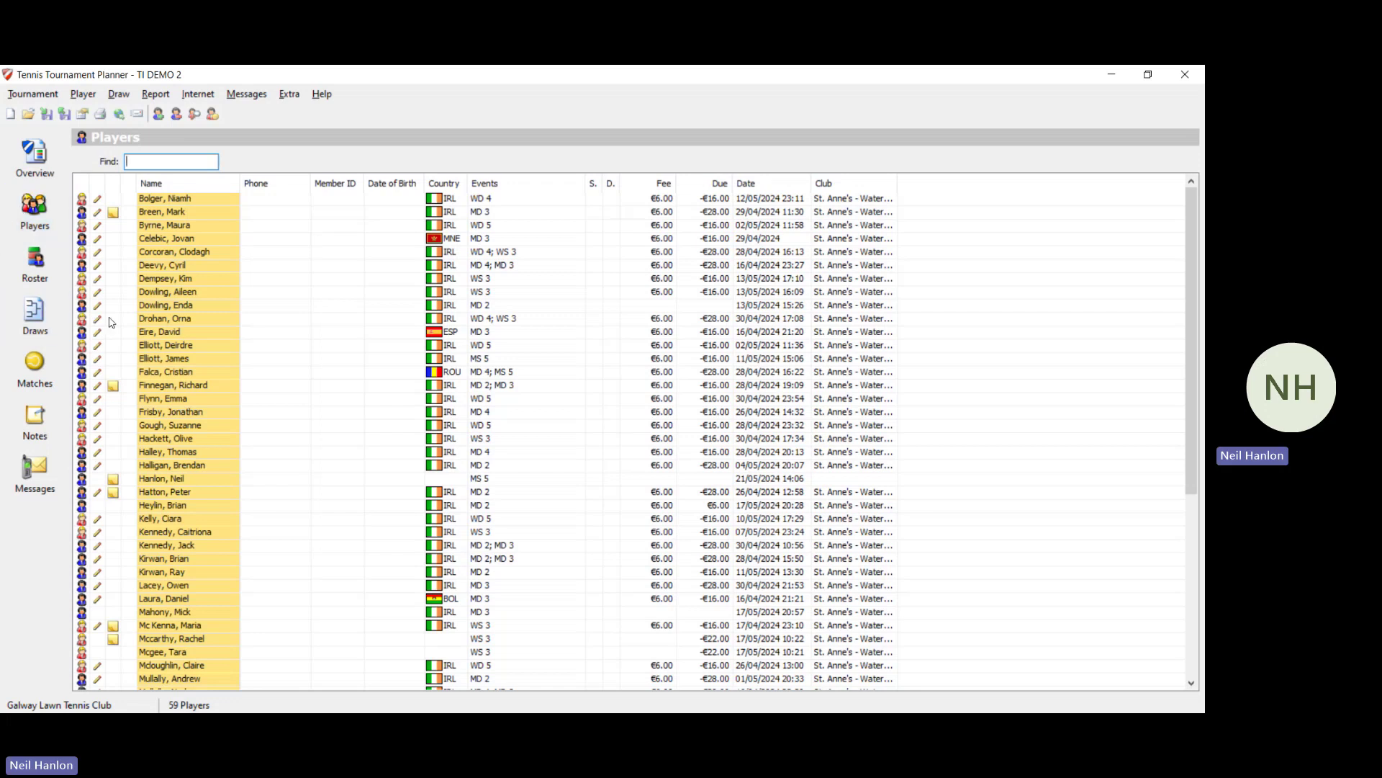
pyautogui.scroll(-1, 153, 345)
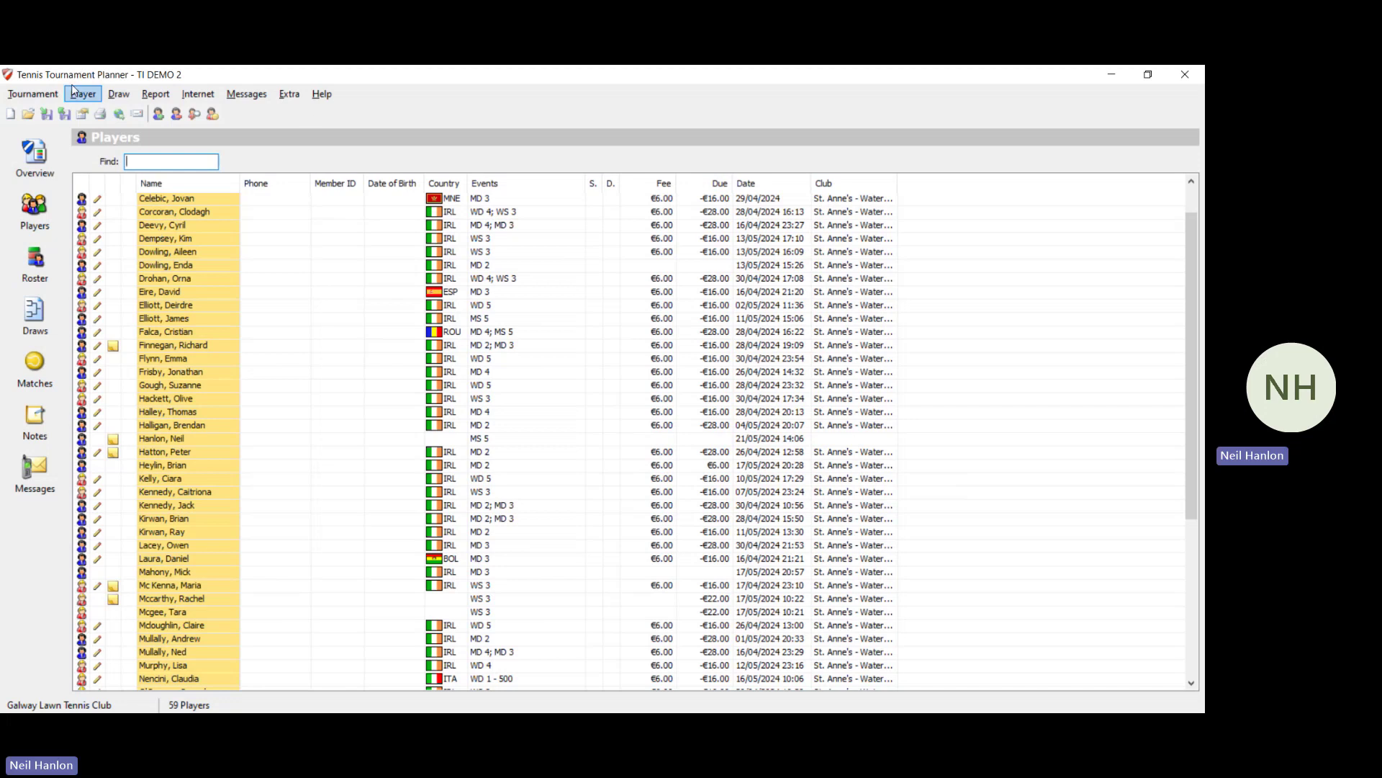
pyautogui.click(34, 95)
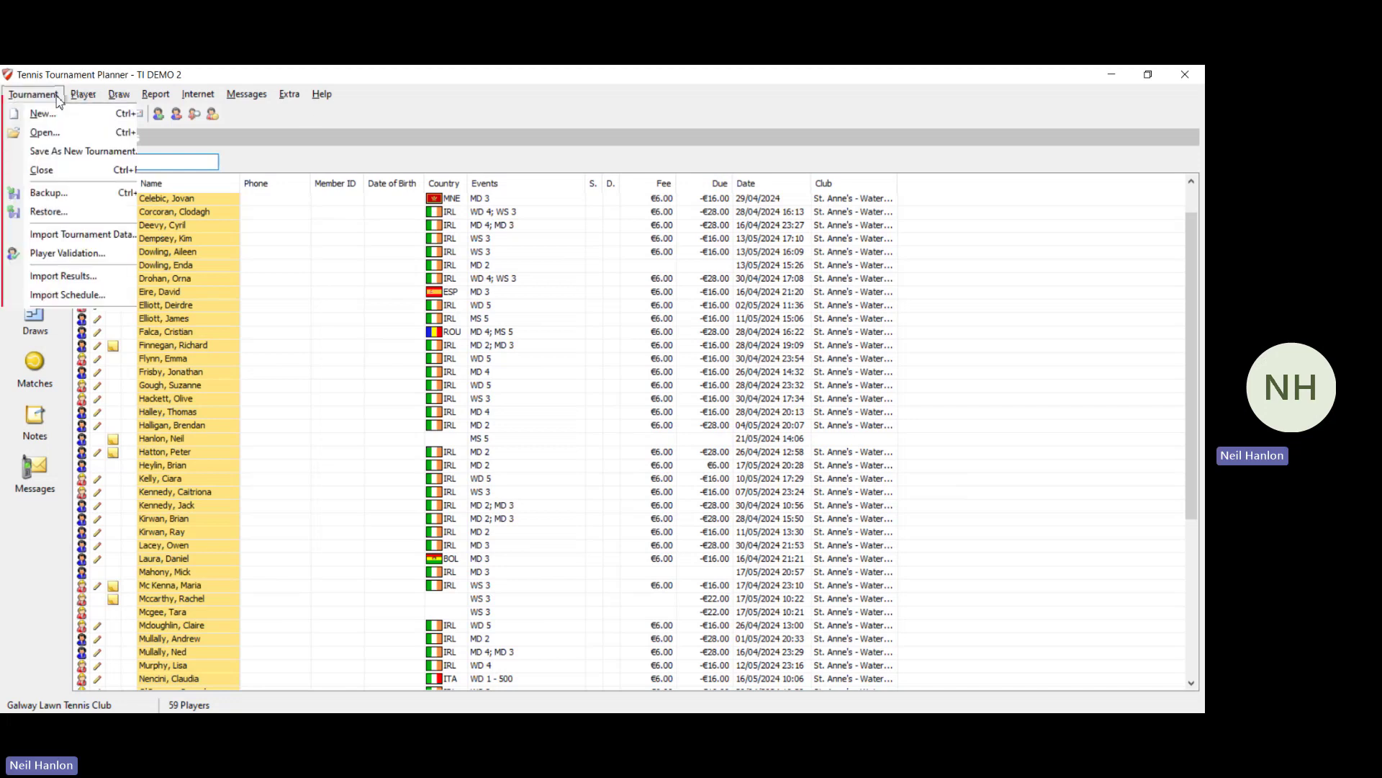
pyautogui.click(105, 253)
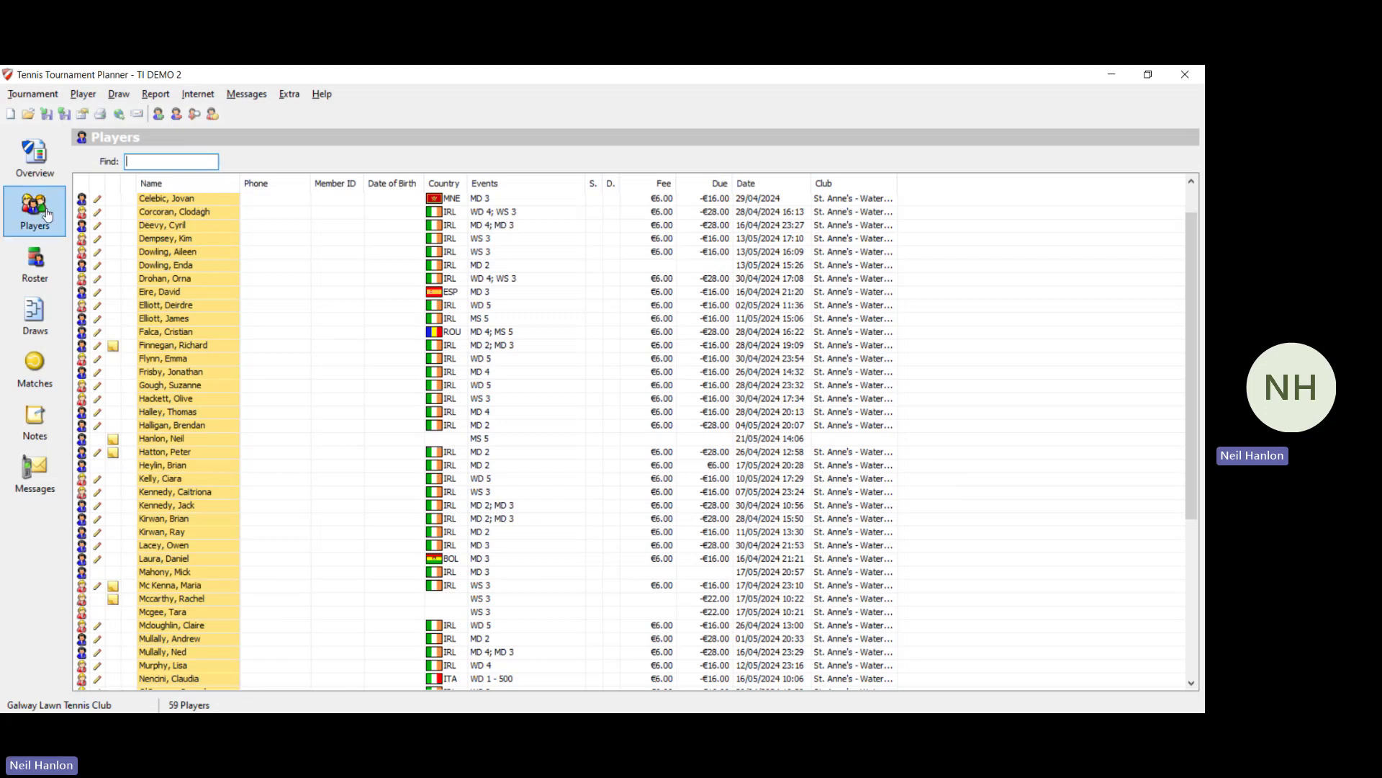
# Step: Pair the first WD 1 - 500 entry with the second listed player as one doubles entry
pyautogui.click(46, 267)
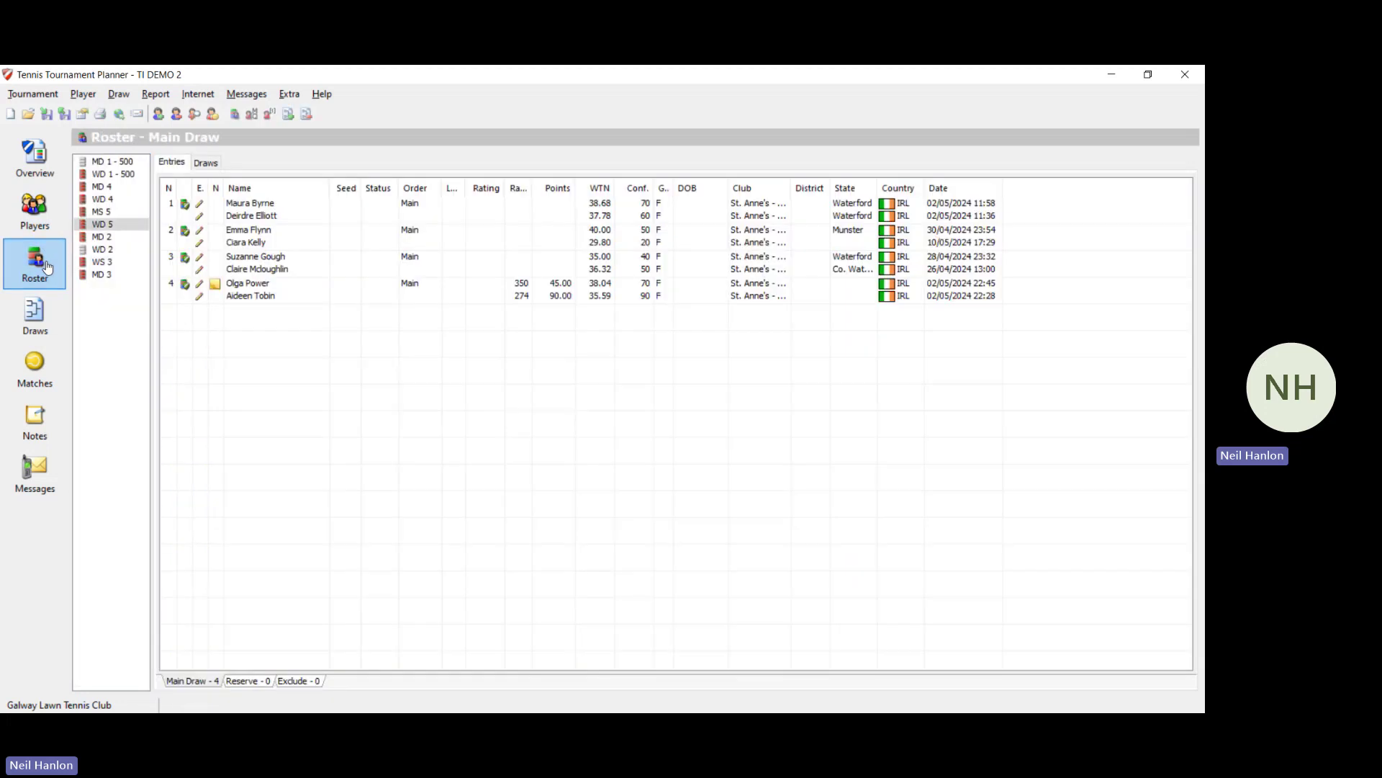
pyautogui.click(141, 174)
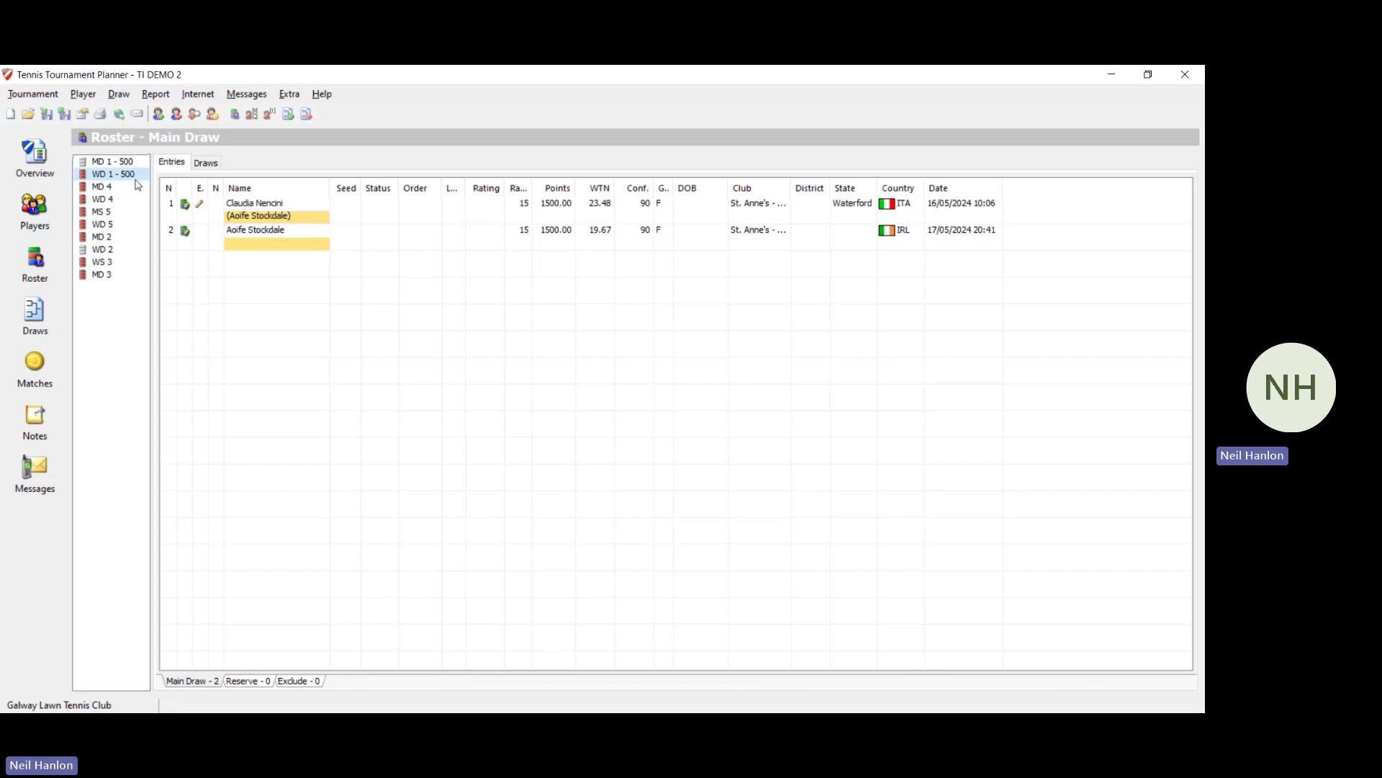
pyautogui.click(321, 211)
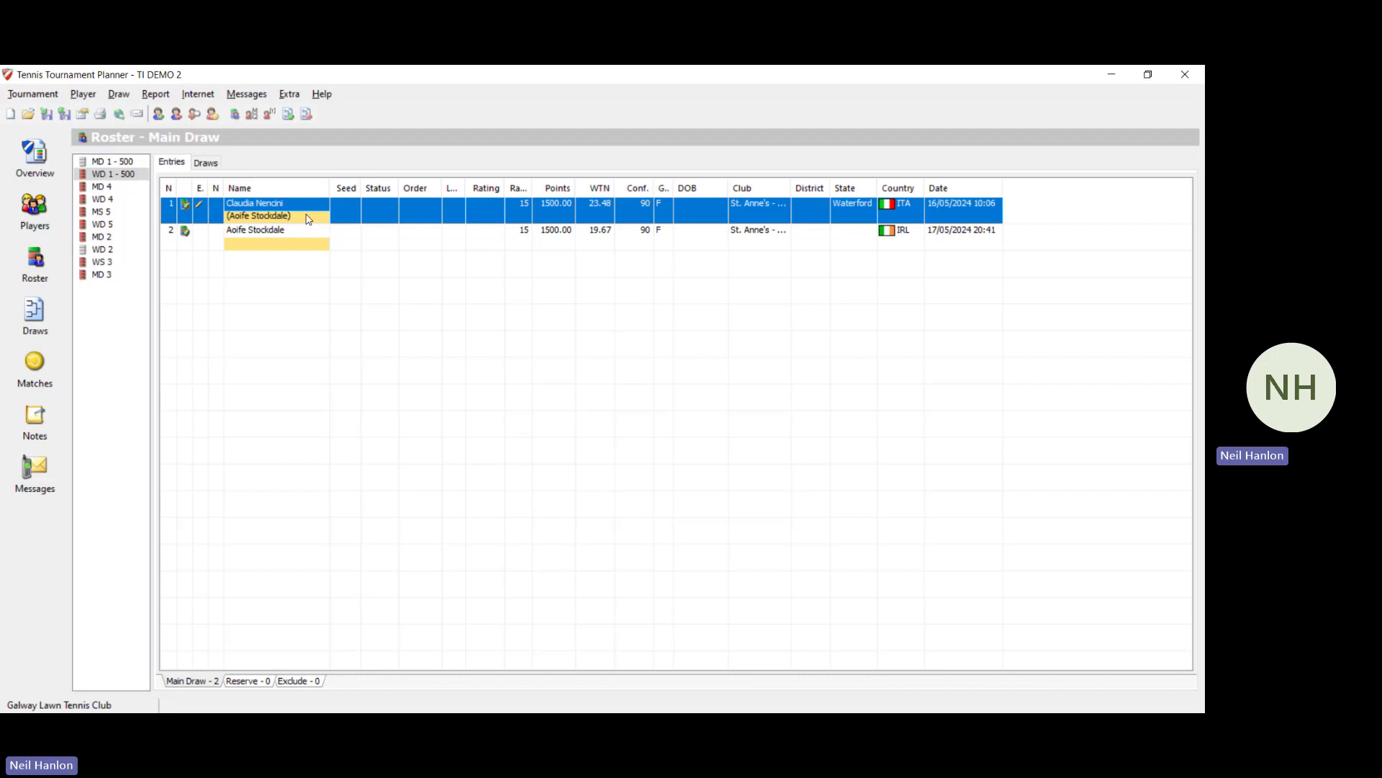
pyautogui.doubleClick(278, 216)
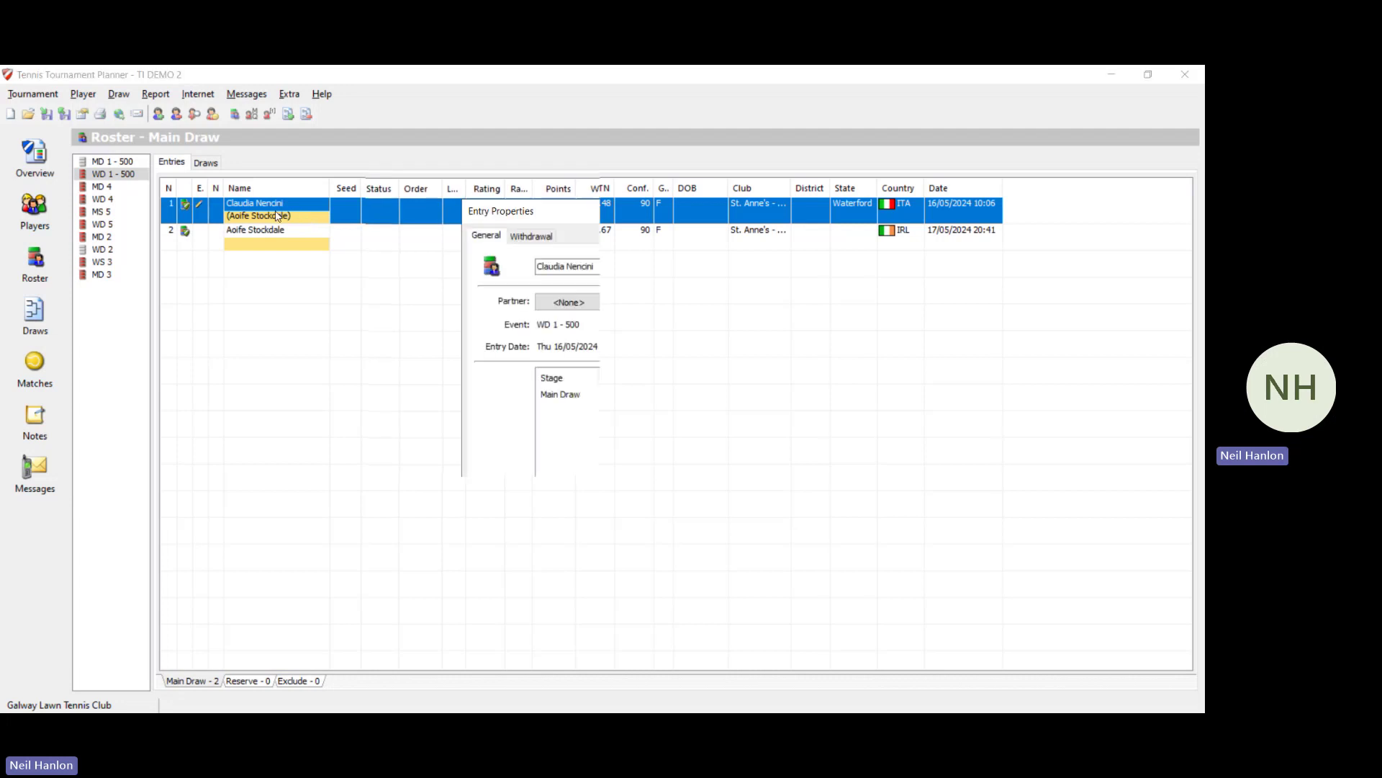
pyautogui.click(603, 302)
pyautogui.click(597, 343)
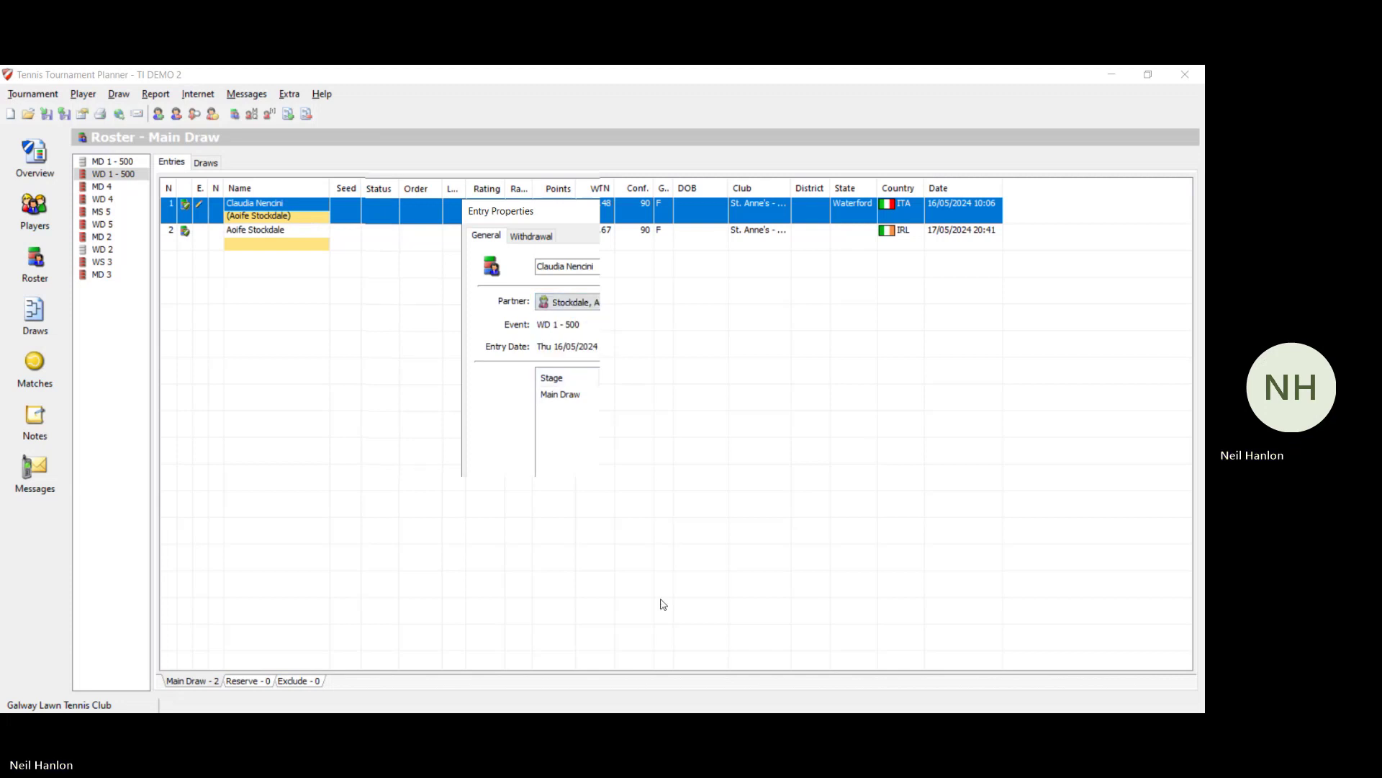
pyautogui.click(604, 571)
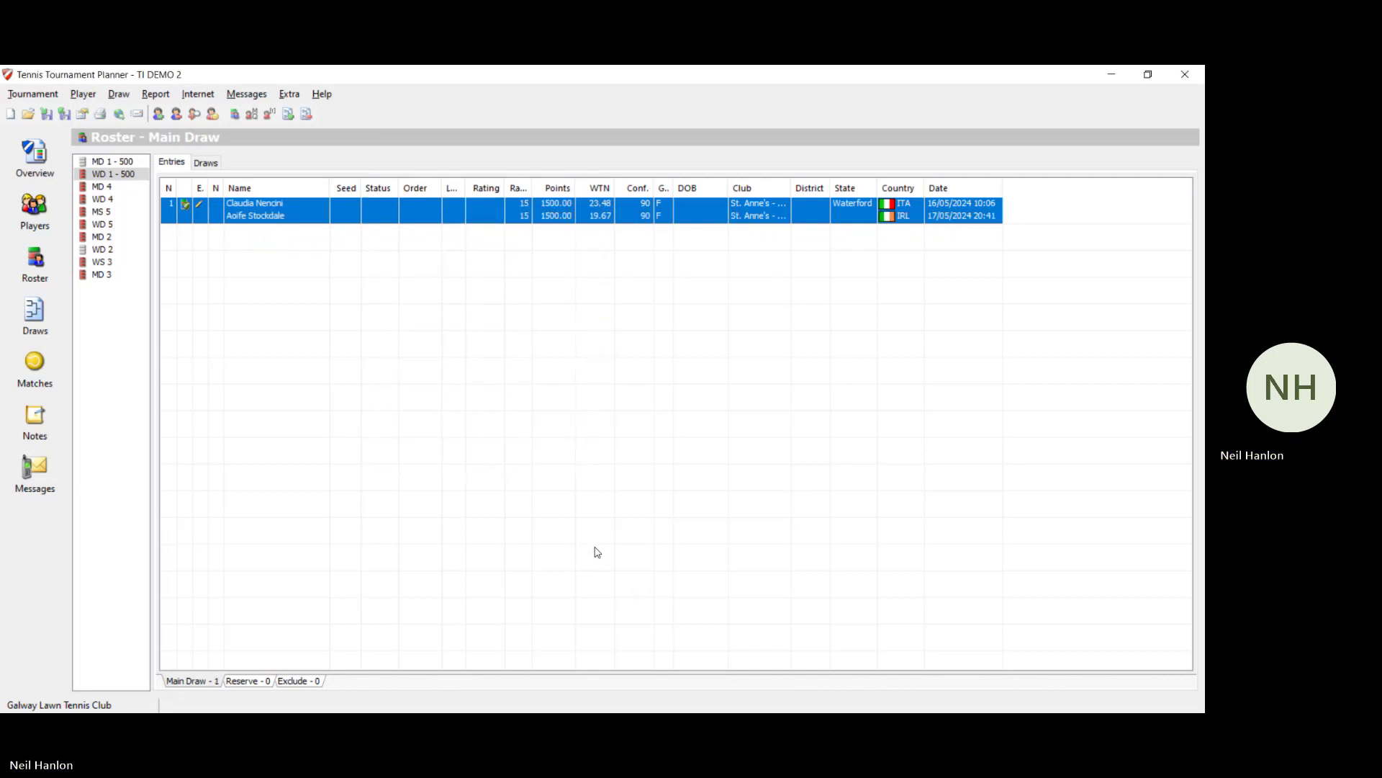
# Step: Browse MD 4, WD 4, MS 5 and WD 5, then select MD 2's fourth pair with placeholder partner
pyautogui.click(105, 186)
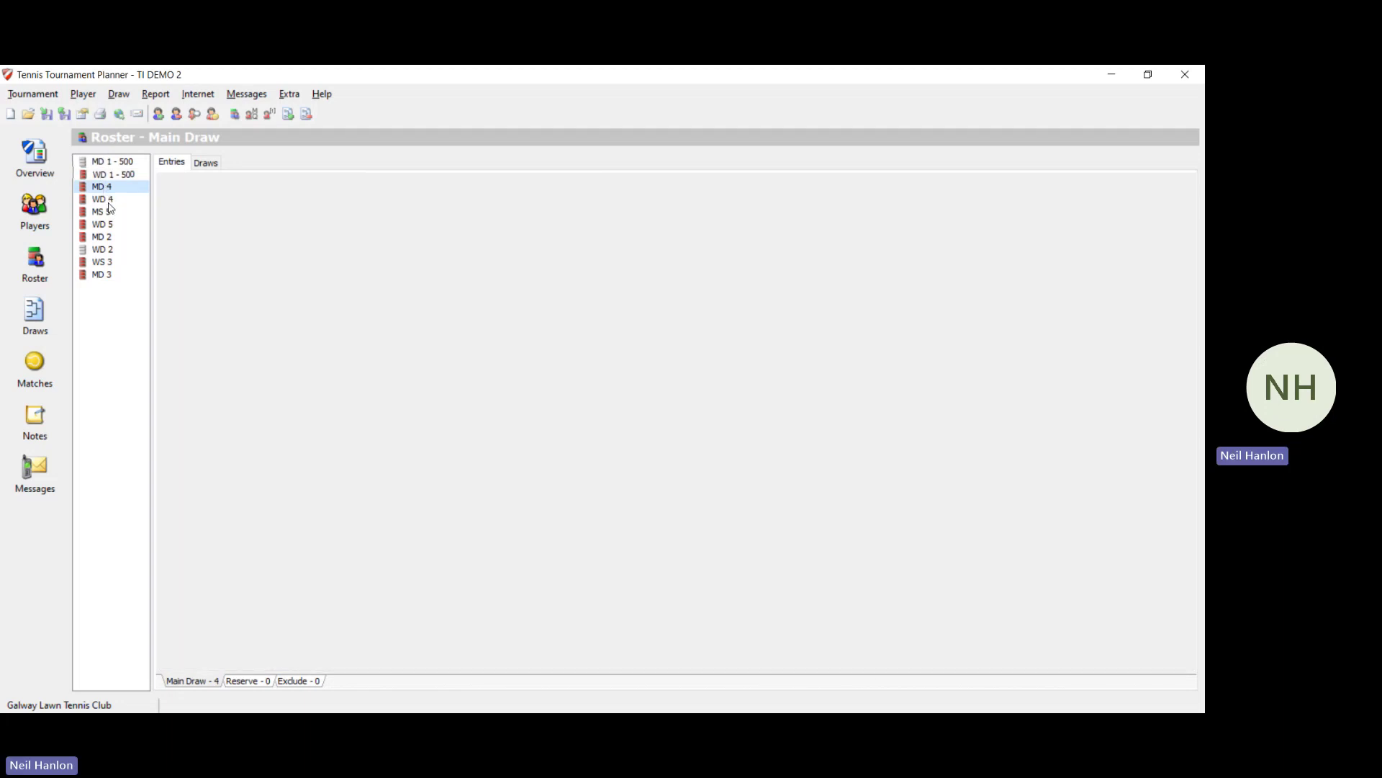
pyautogui.click(112, 203)
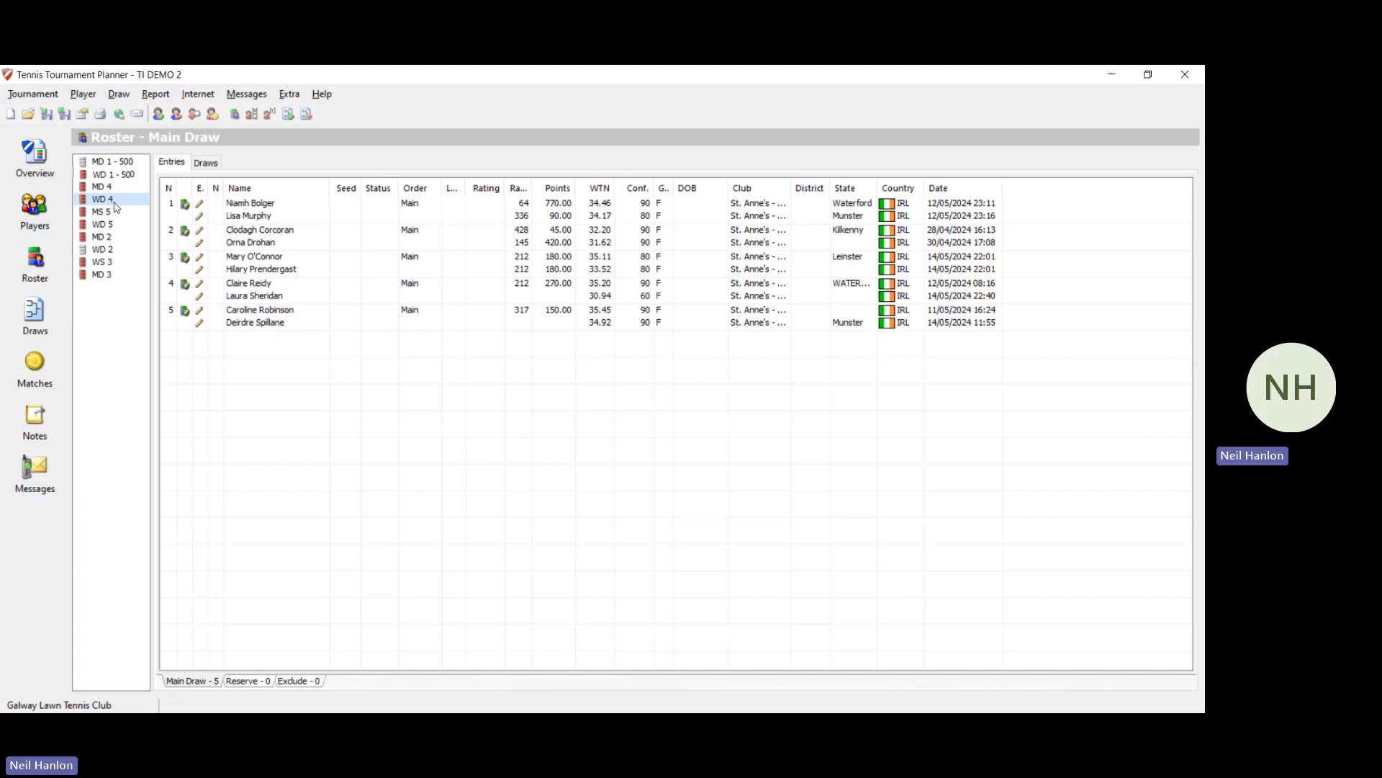
pyautogui.click(116, 213)
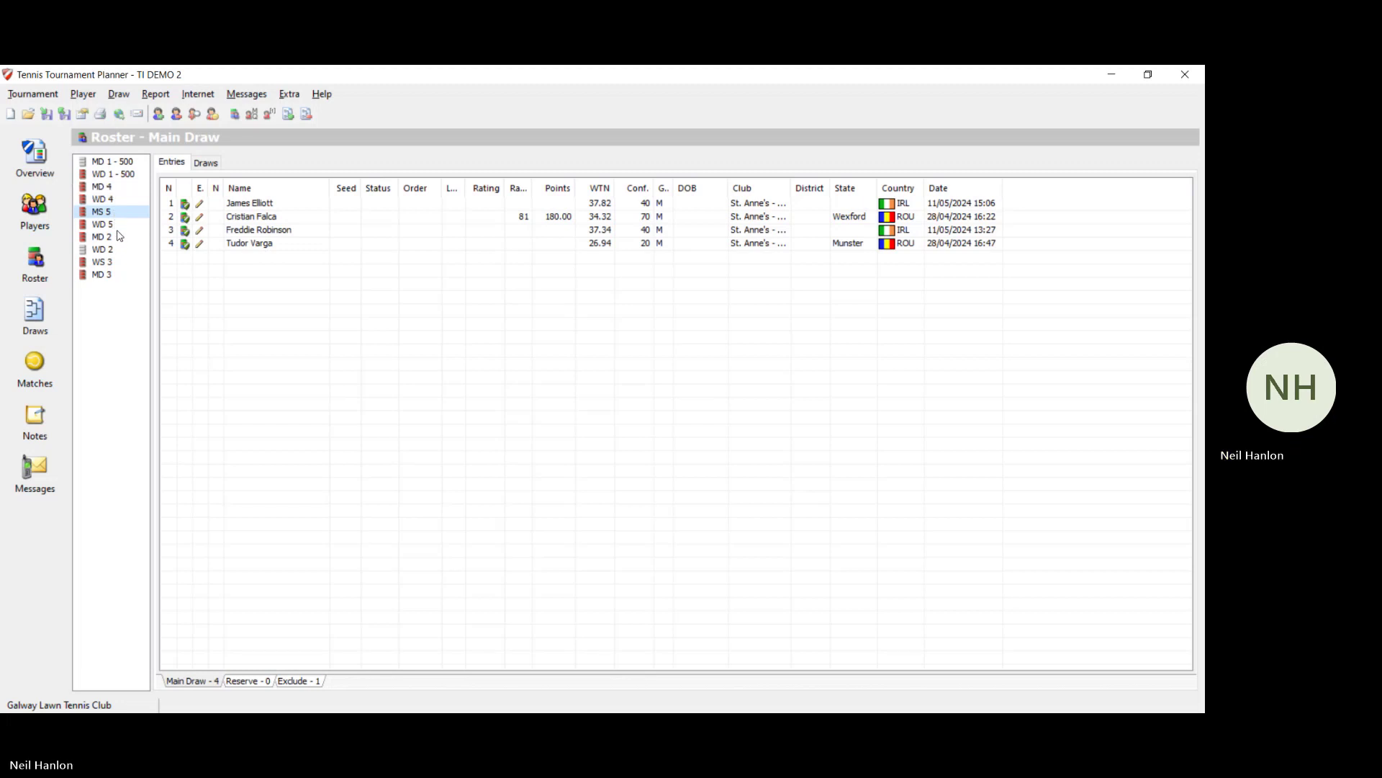
pyautogui.click(118, 226)
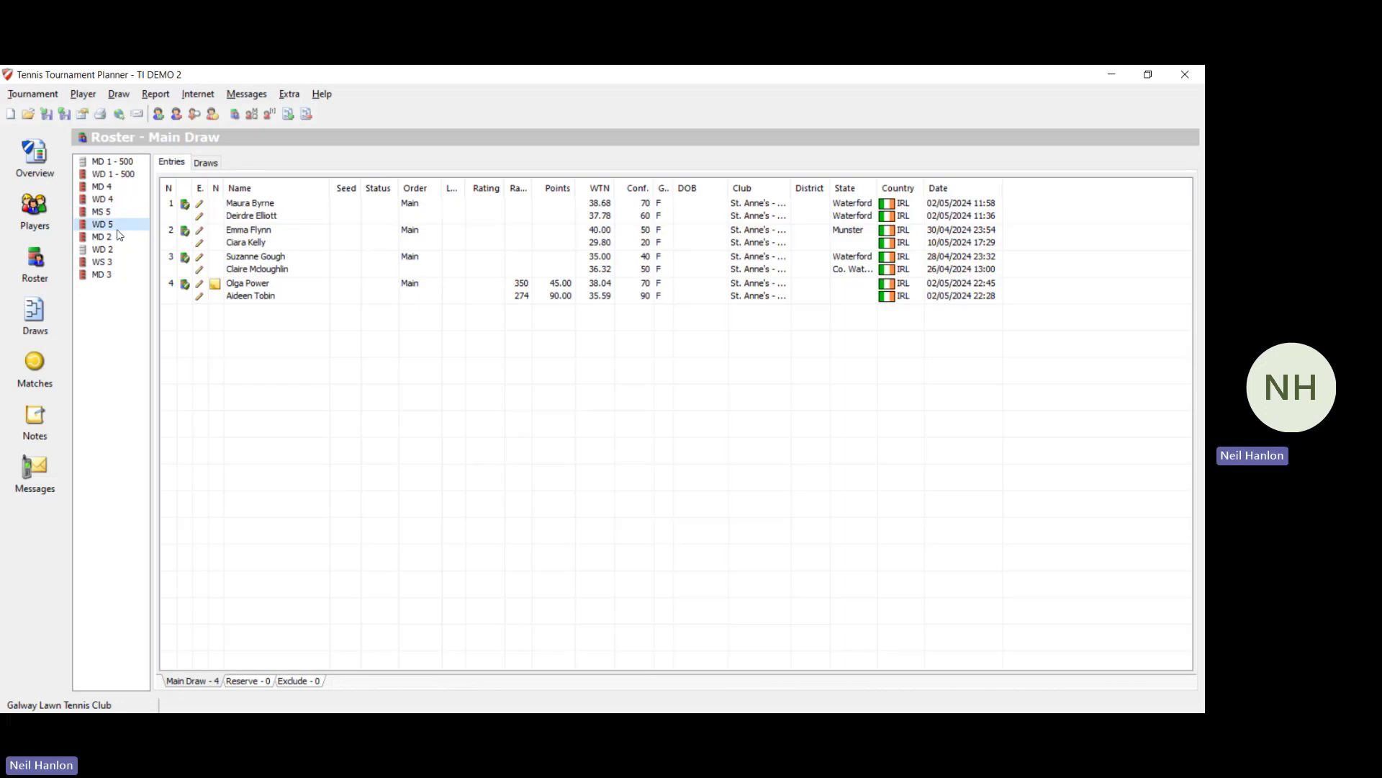
pyautogui.click(116, 240)
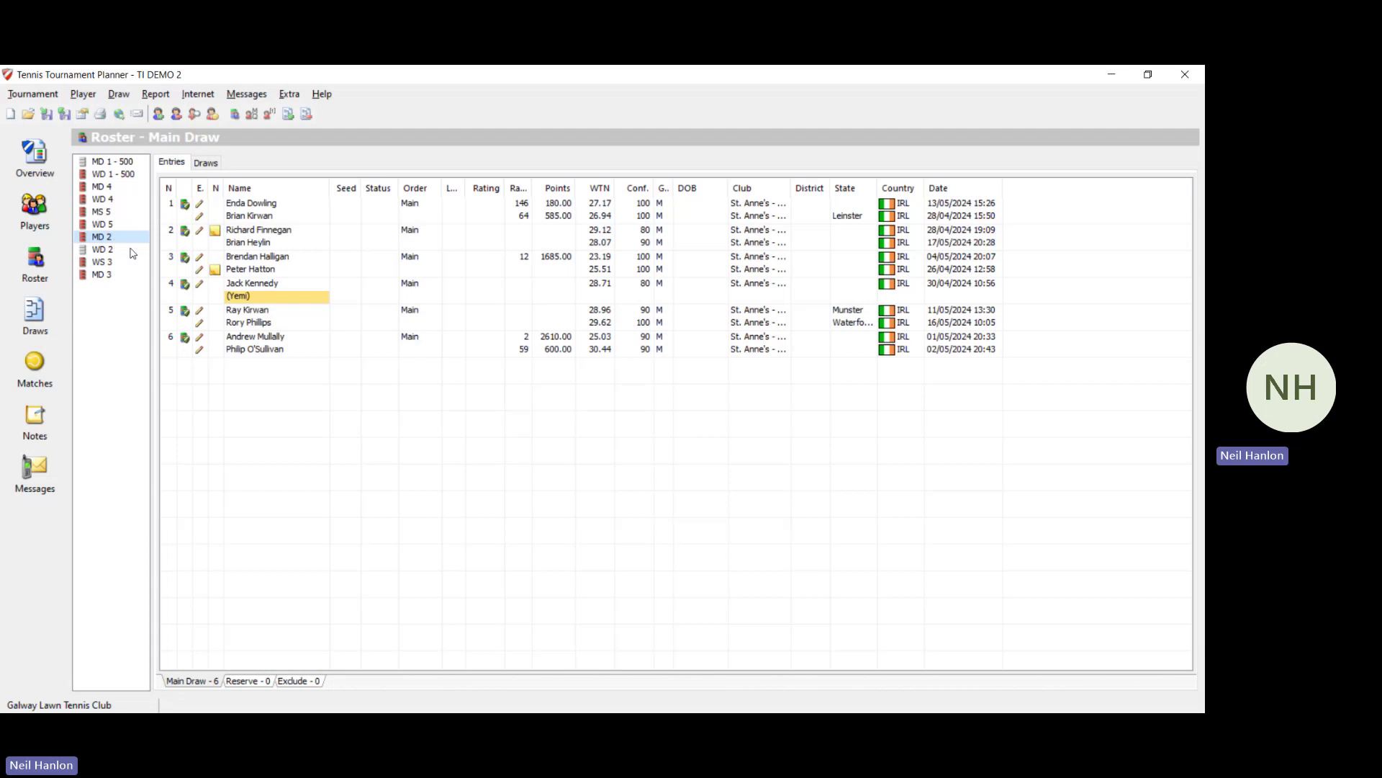
pyautogui.click(248, 303)
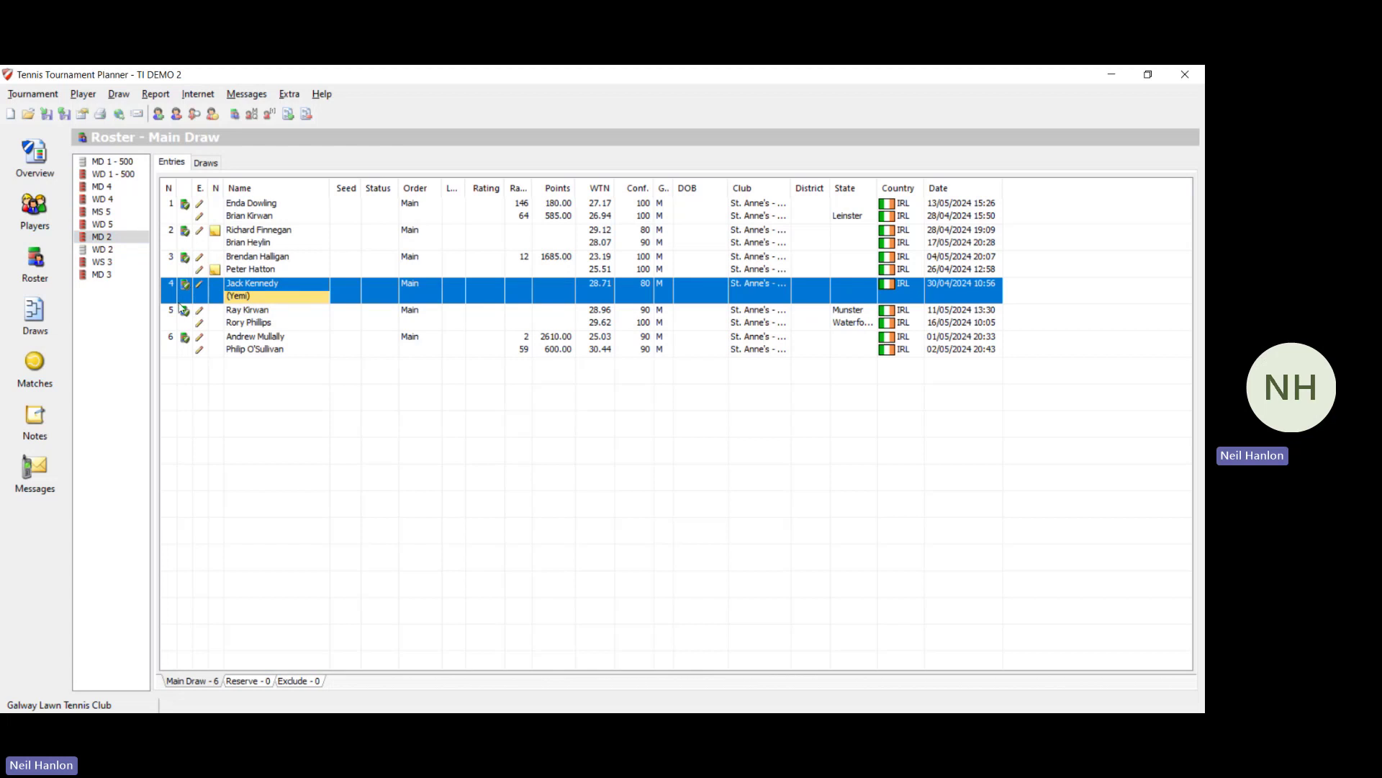
# Step: Move the fourth MD 2 pair and the sixth MD 3 pair to Exclude
pyautogui.rightClick(331, 298)
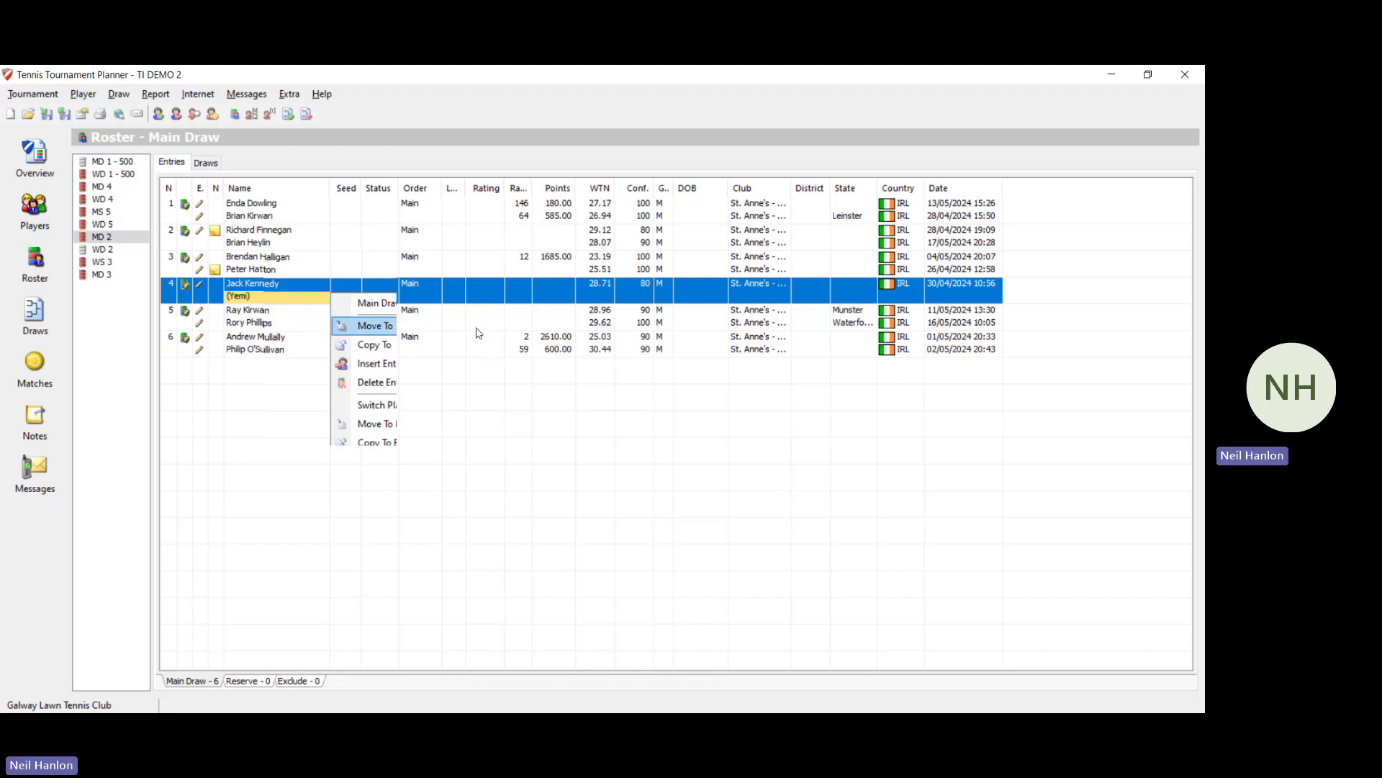
pyautogui.moveTo(478, 328)
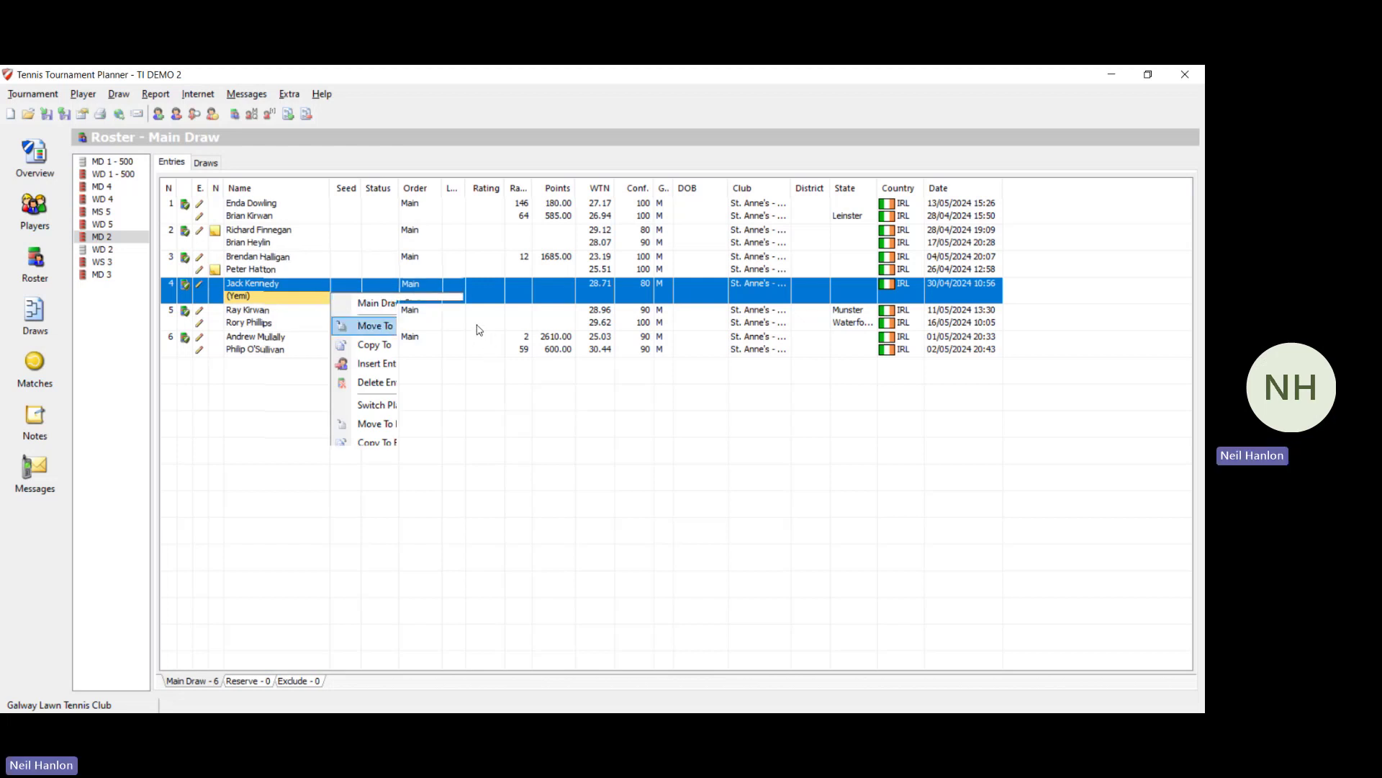
pyautogui.click(525, 344)
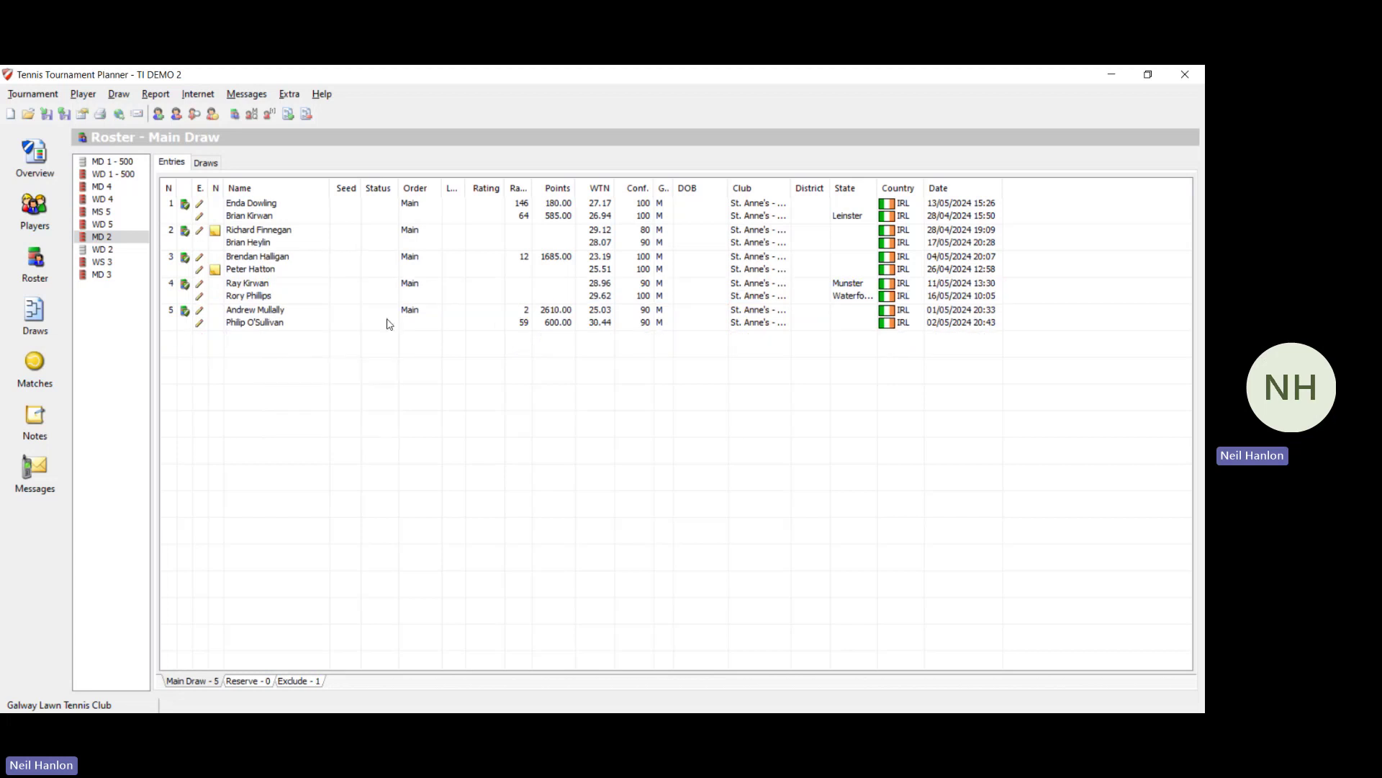
pyautogui.click(117, 266)
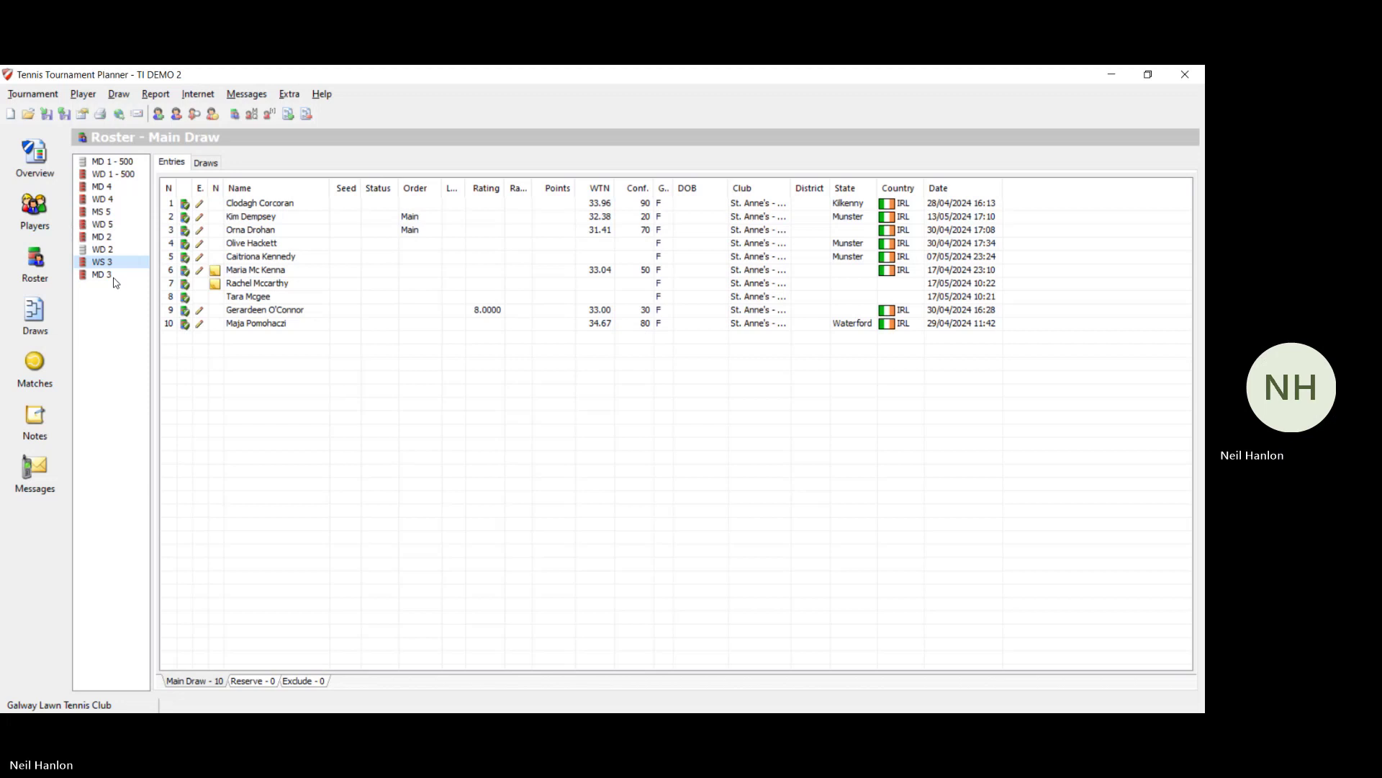
pyautogui.click(114, 275)
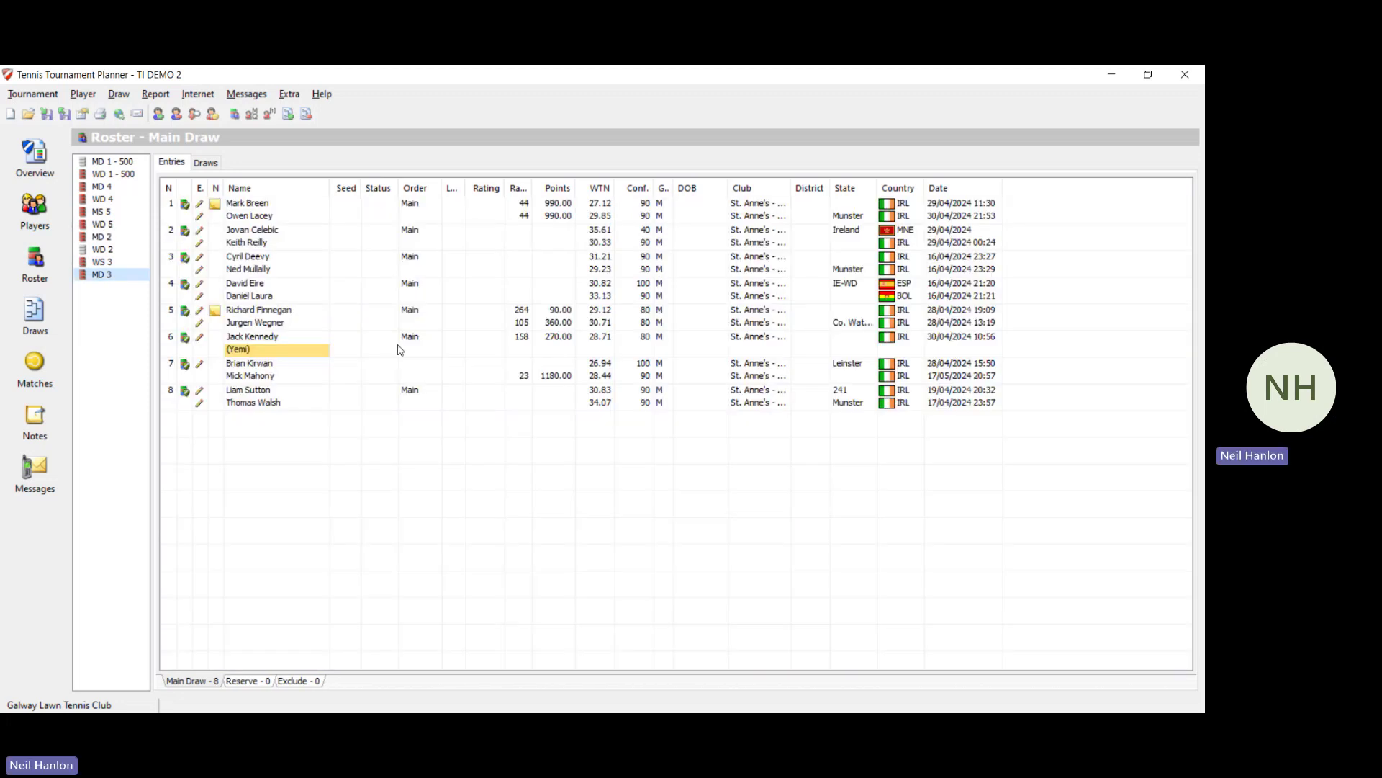
pyautogui.rightClick(401, 352)
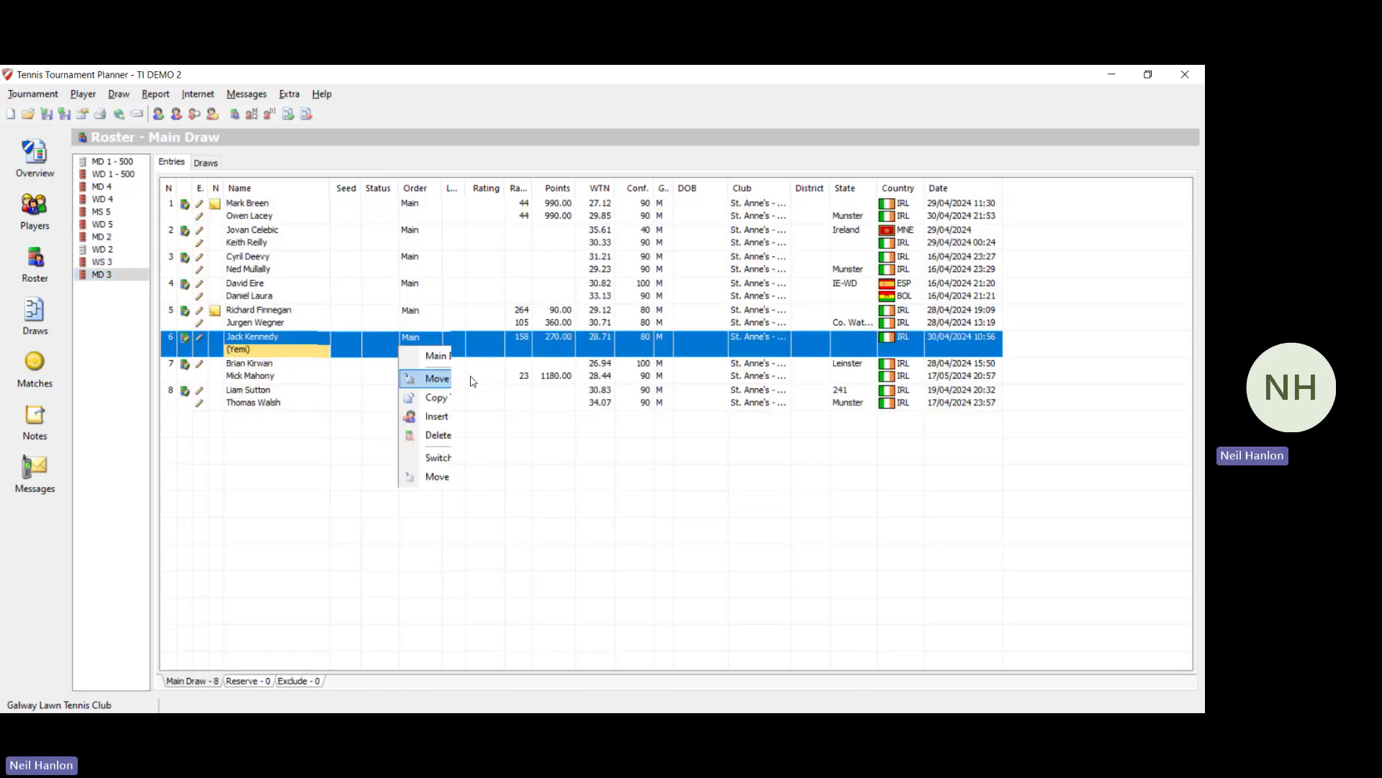
pyautogui.click(588, 392)
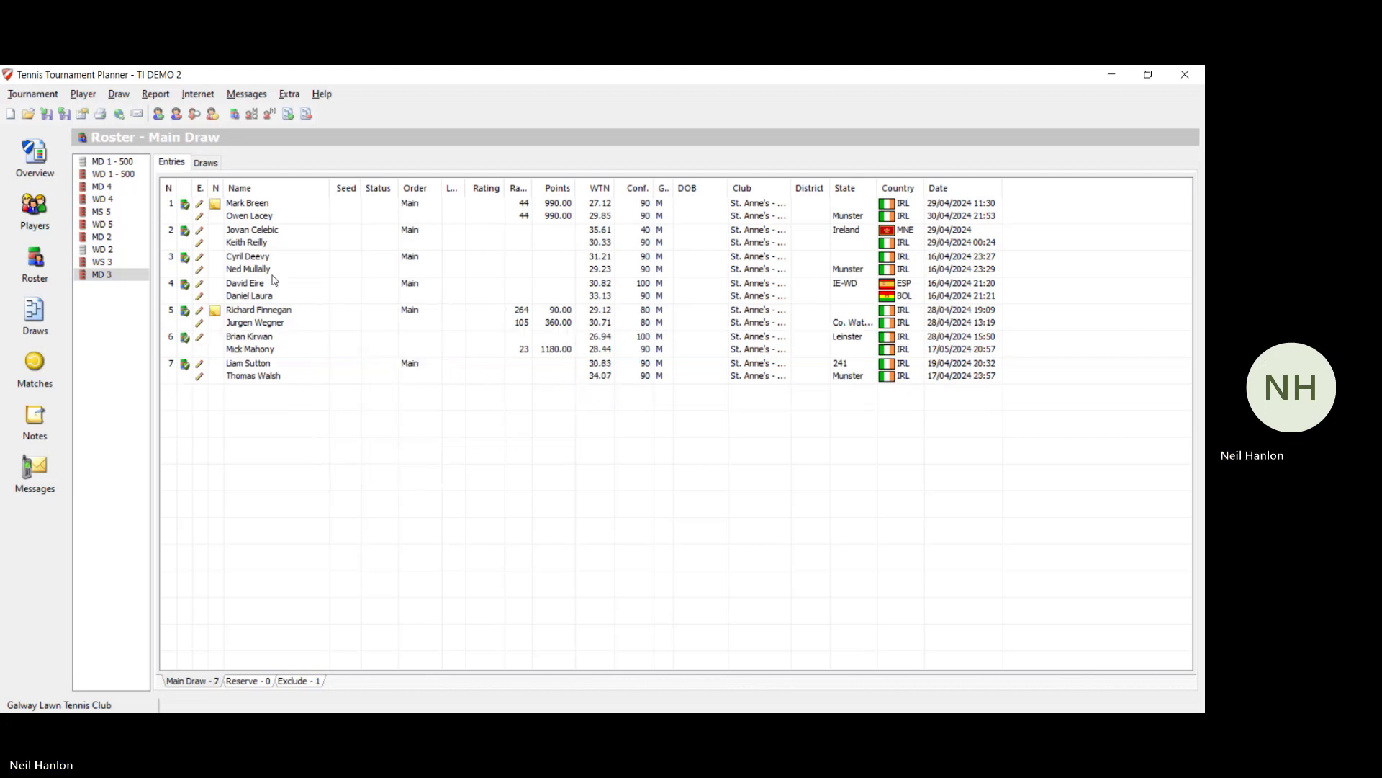
# Step: Move the only WD 1 - 500 pair to Exclude, leaving 0 main-draw entries
pyautogui.click(113, 185)
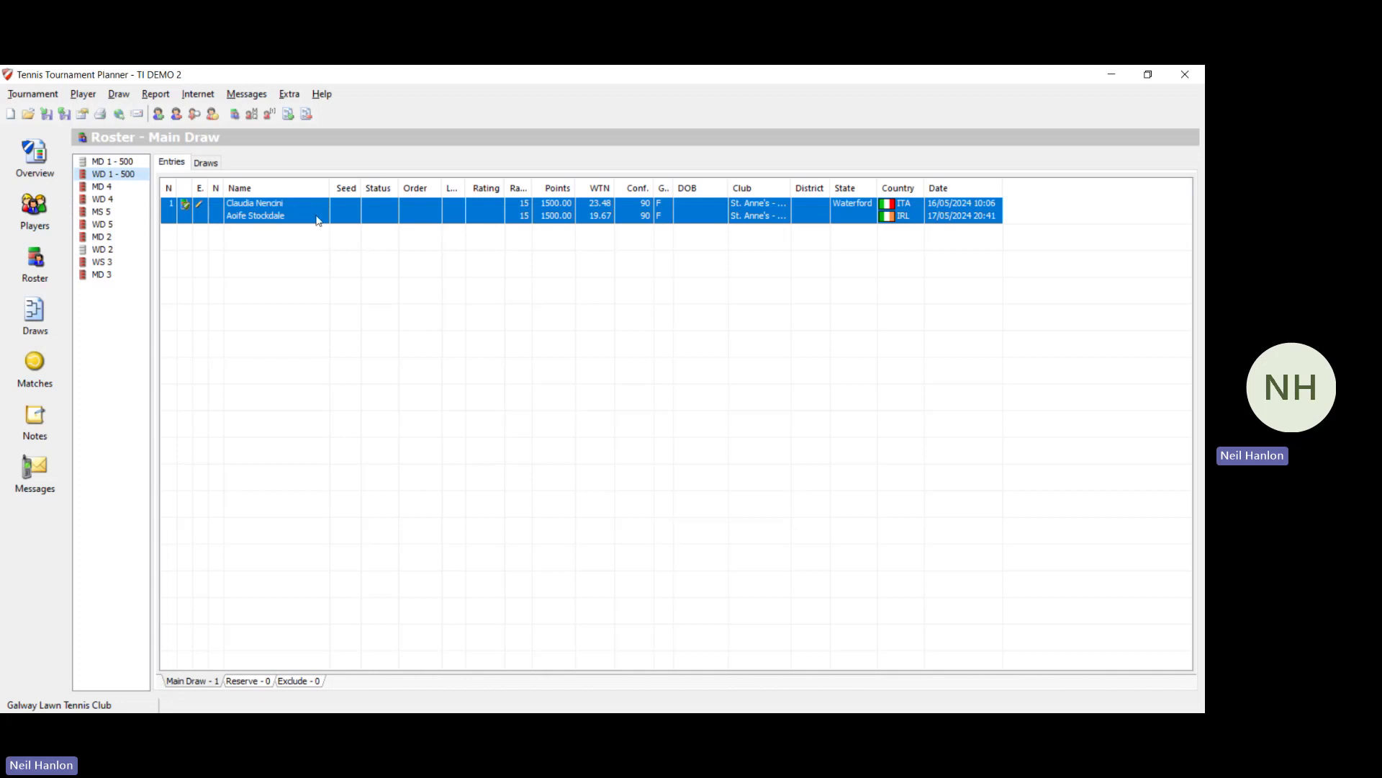
pyautogui.rightClick(341, 224)
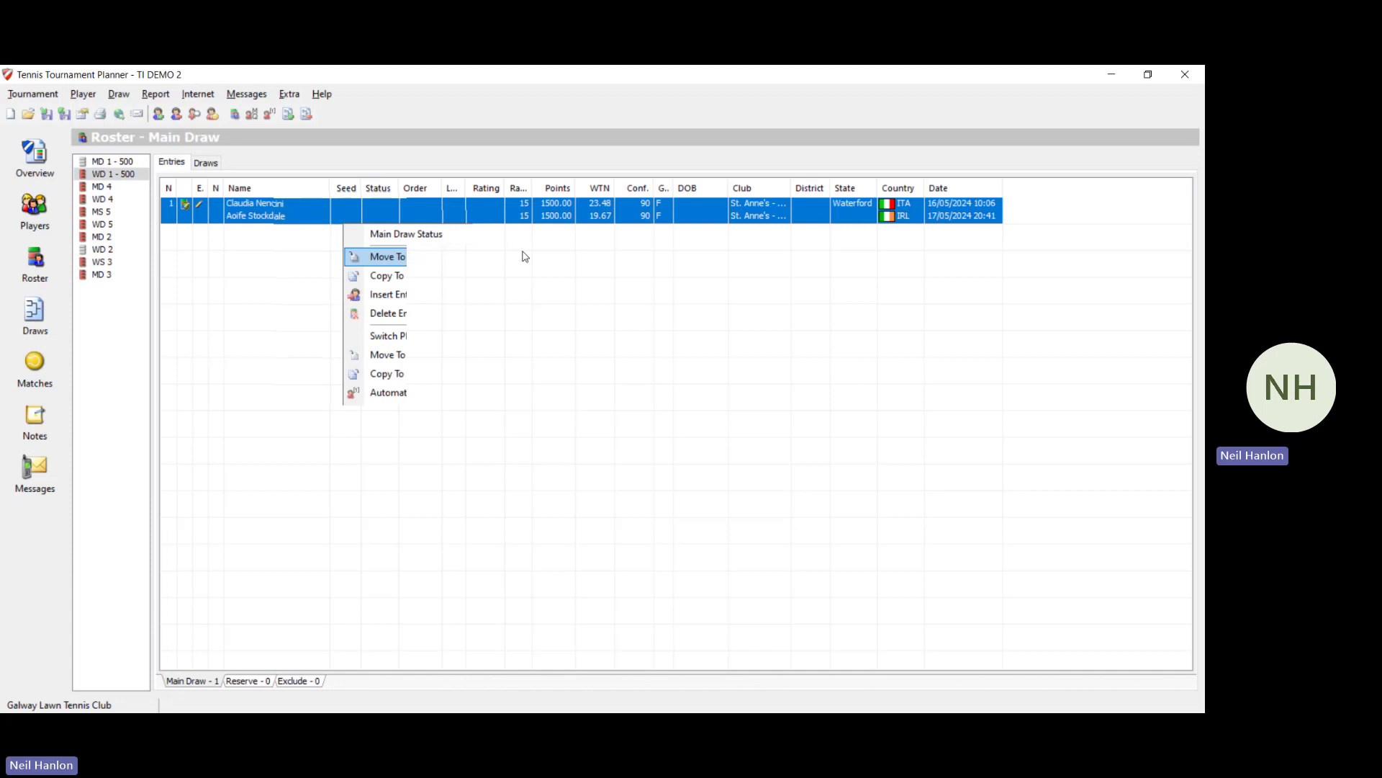
pyautogui.click(565, 278)
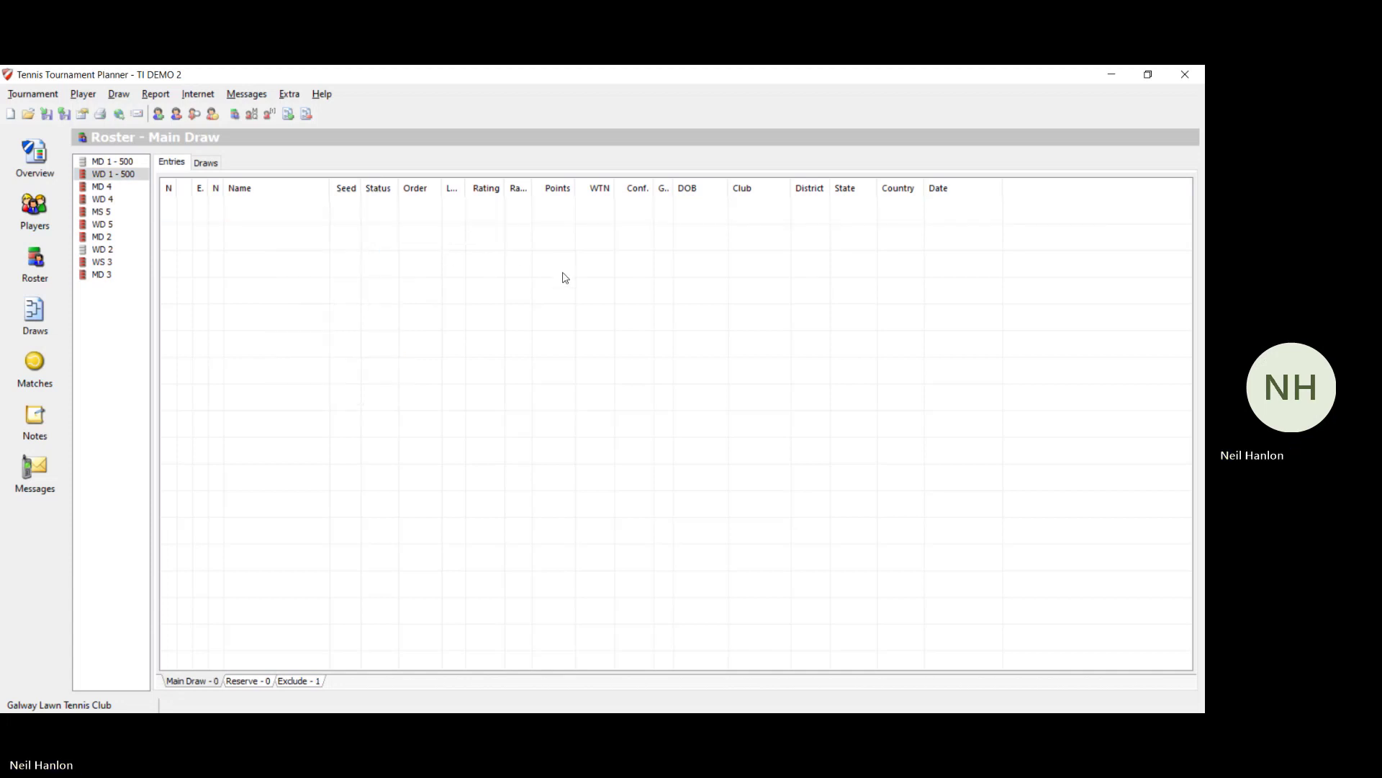
# Step: Import the Tennis Ireland Rankings (2024-21, 20 May 24) via Internet Download
pyautogui.click(141, 187)
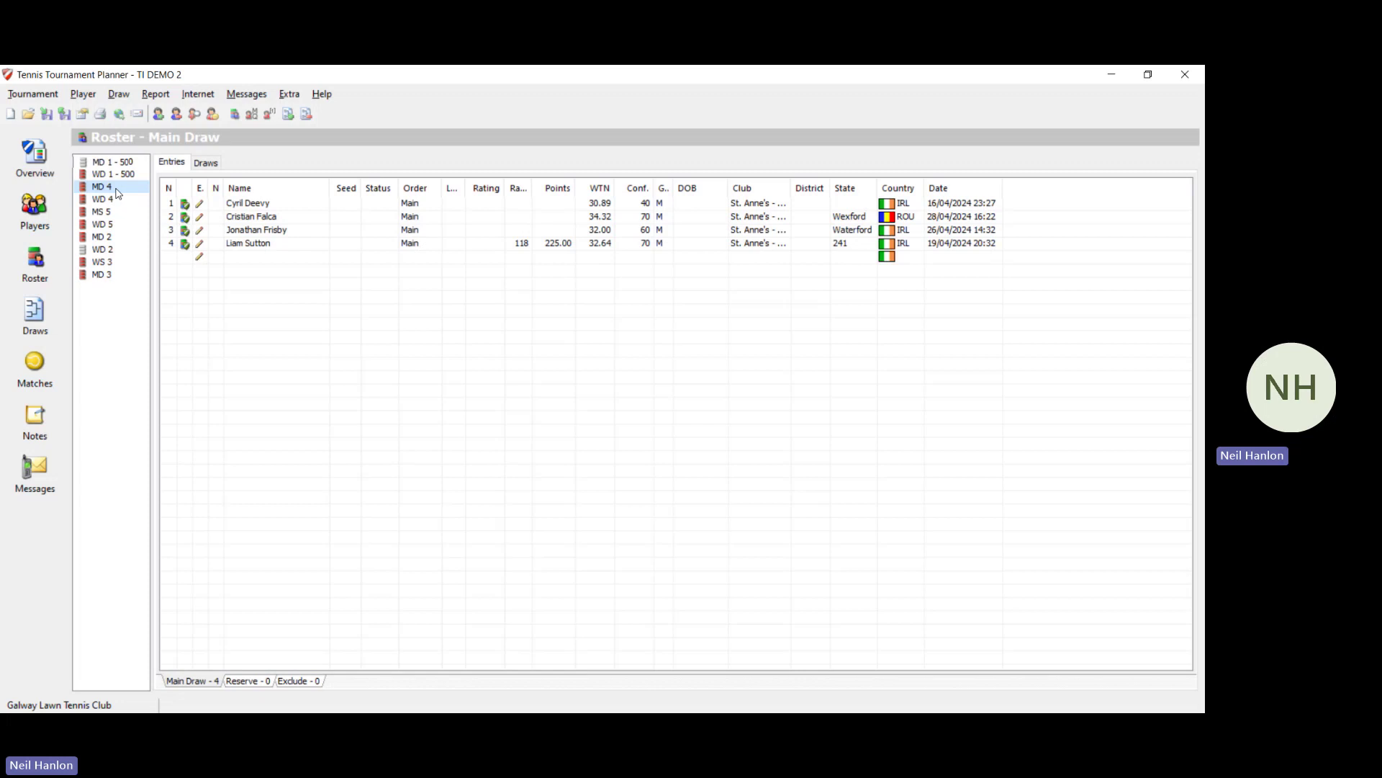
pyautogui.click(53, 96)
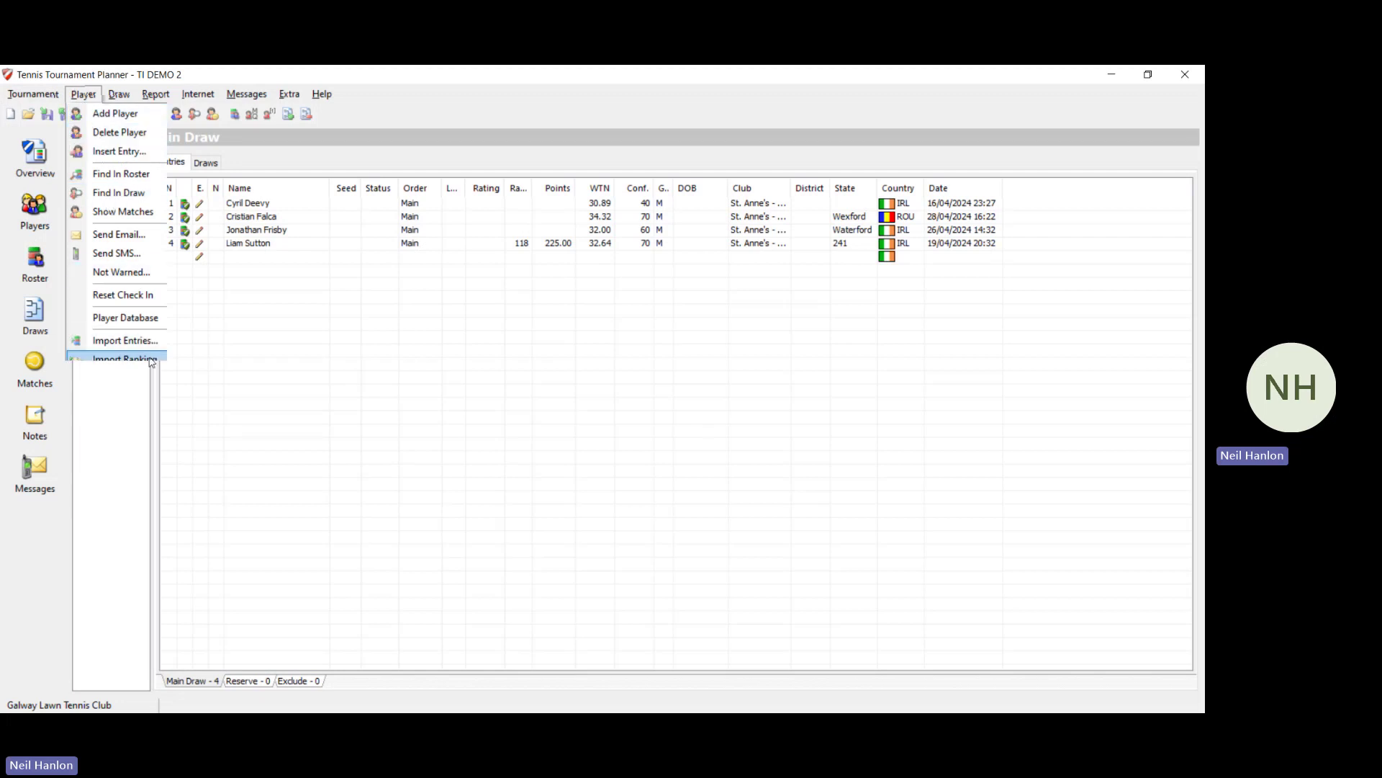
pyautogui.click(125, 358)
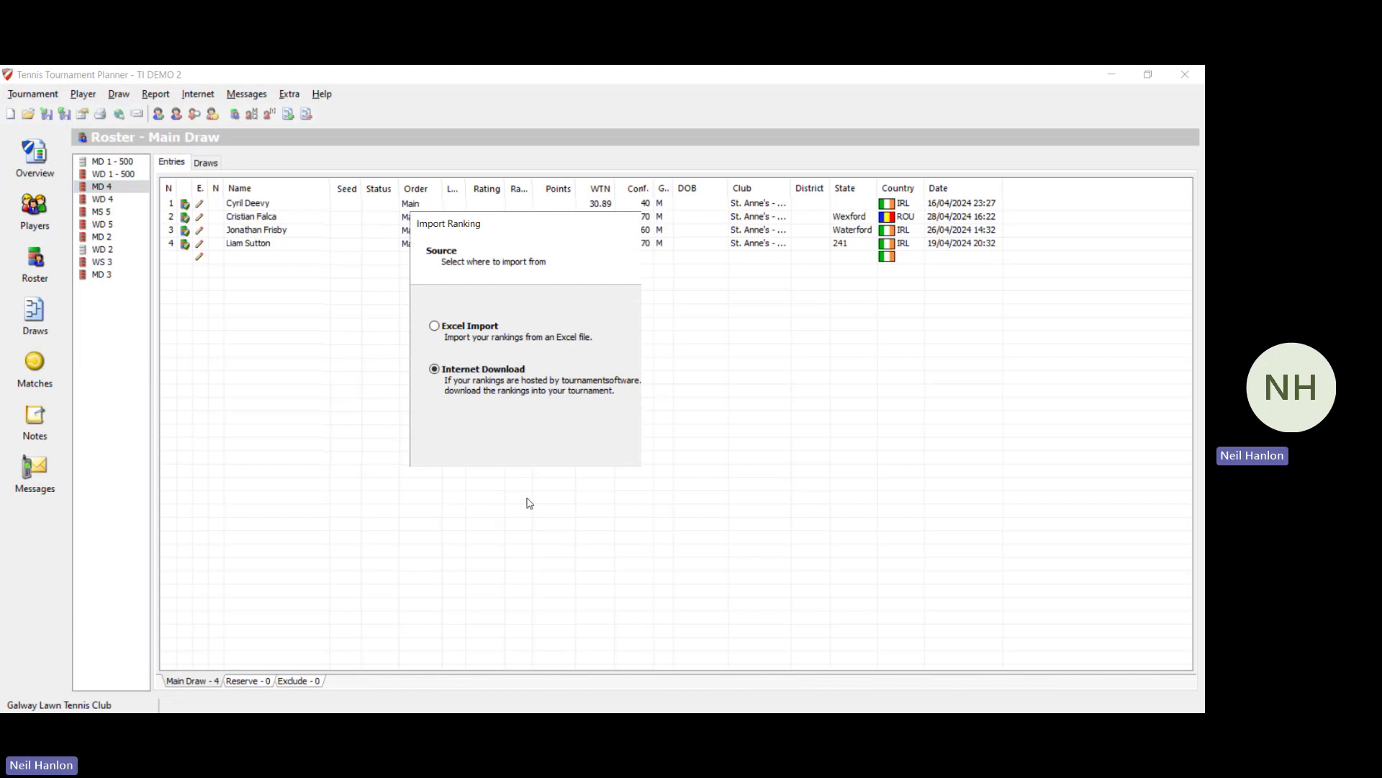
pyautogui.click(629, 550)
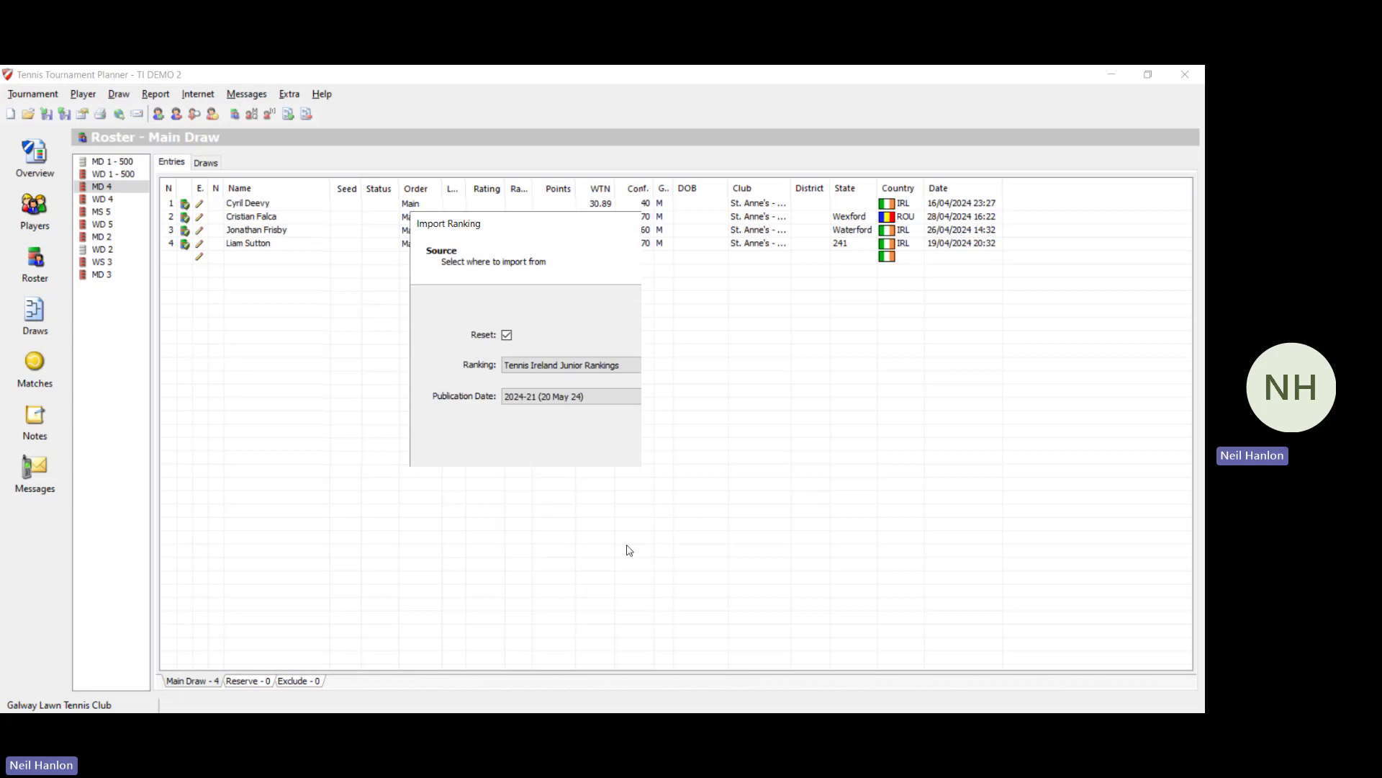
pyautogui.click(597, 365)
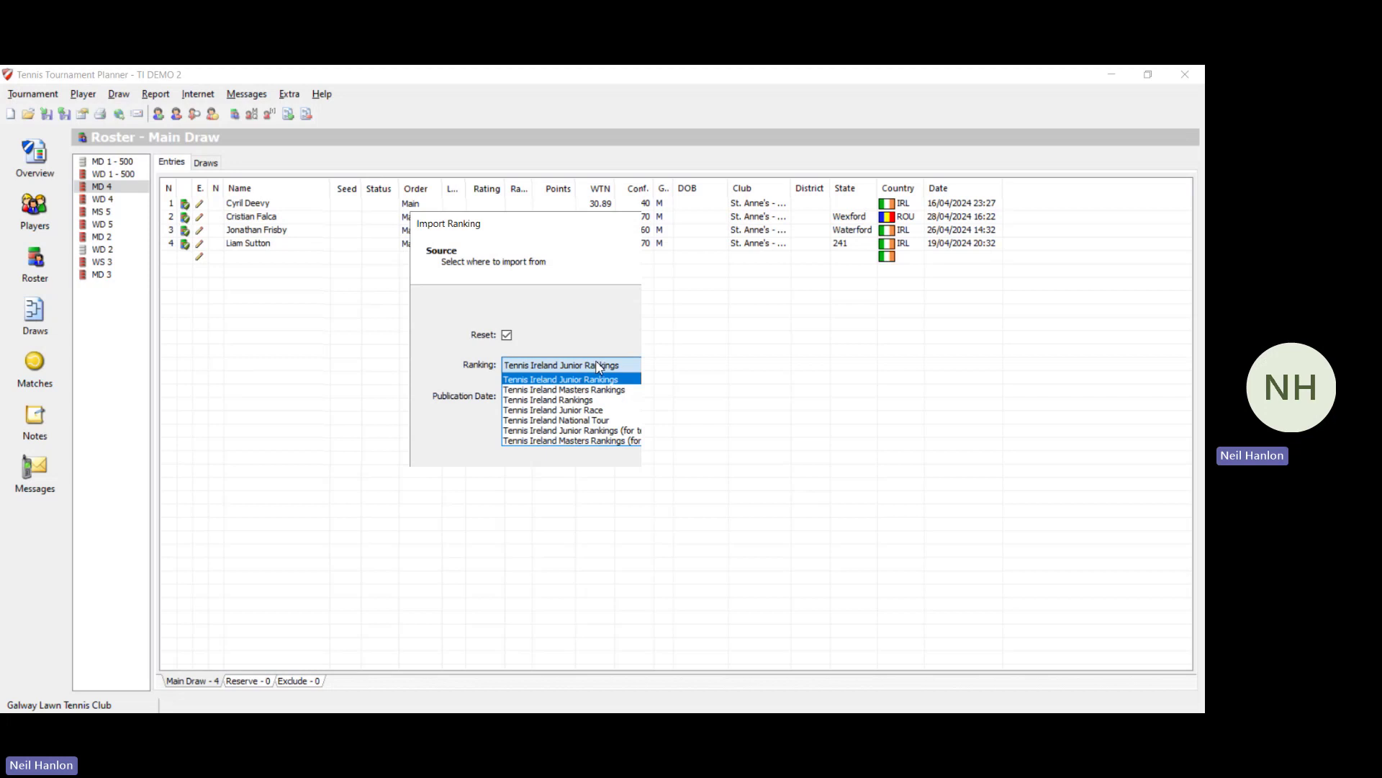
pyautogui.click(594, 400)
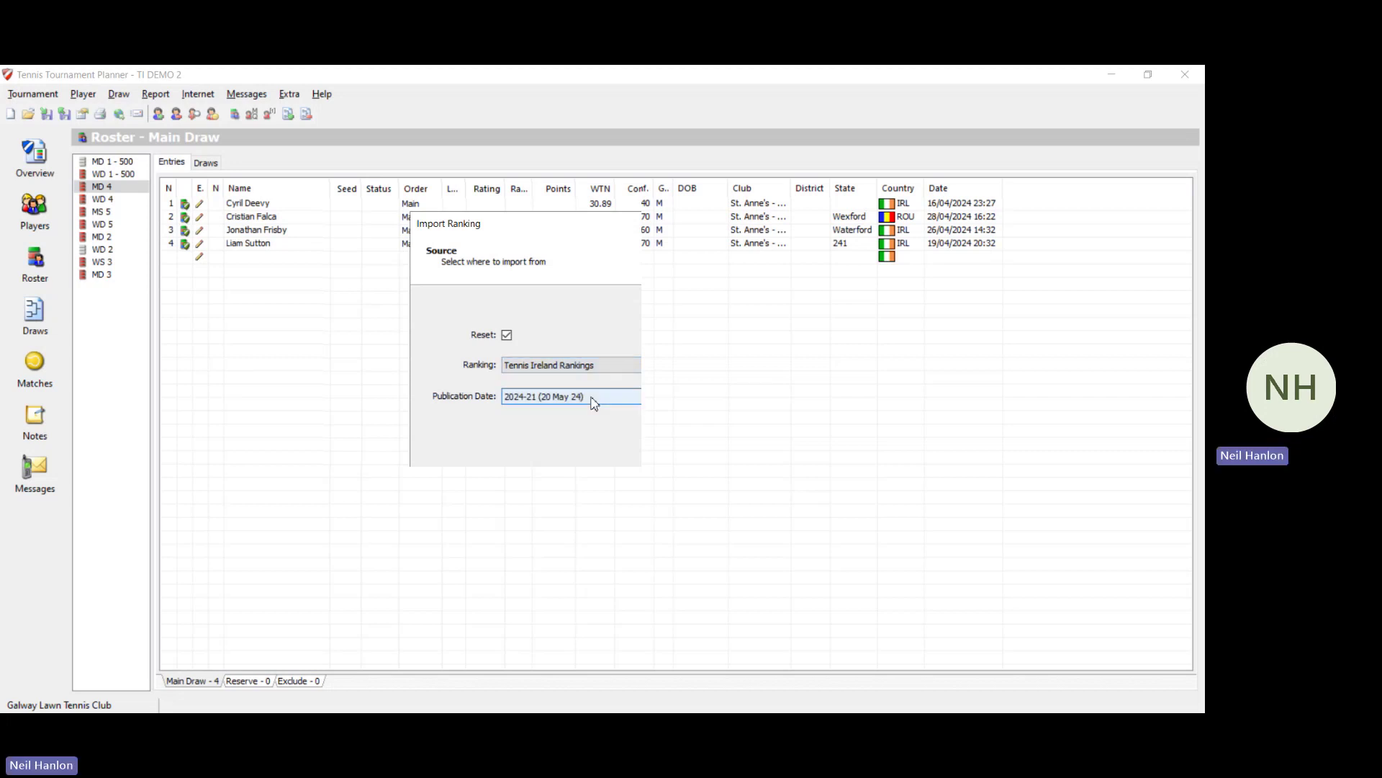
pyautogui.click(631, 558)
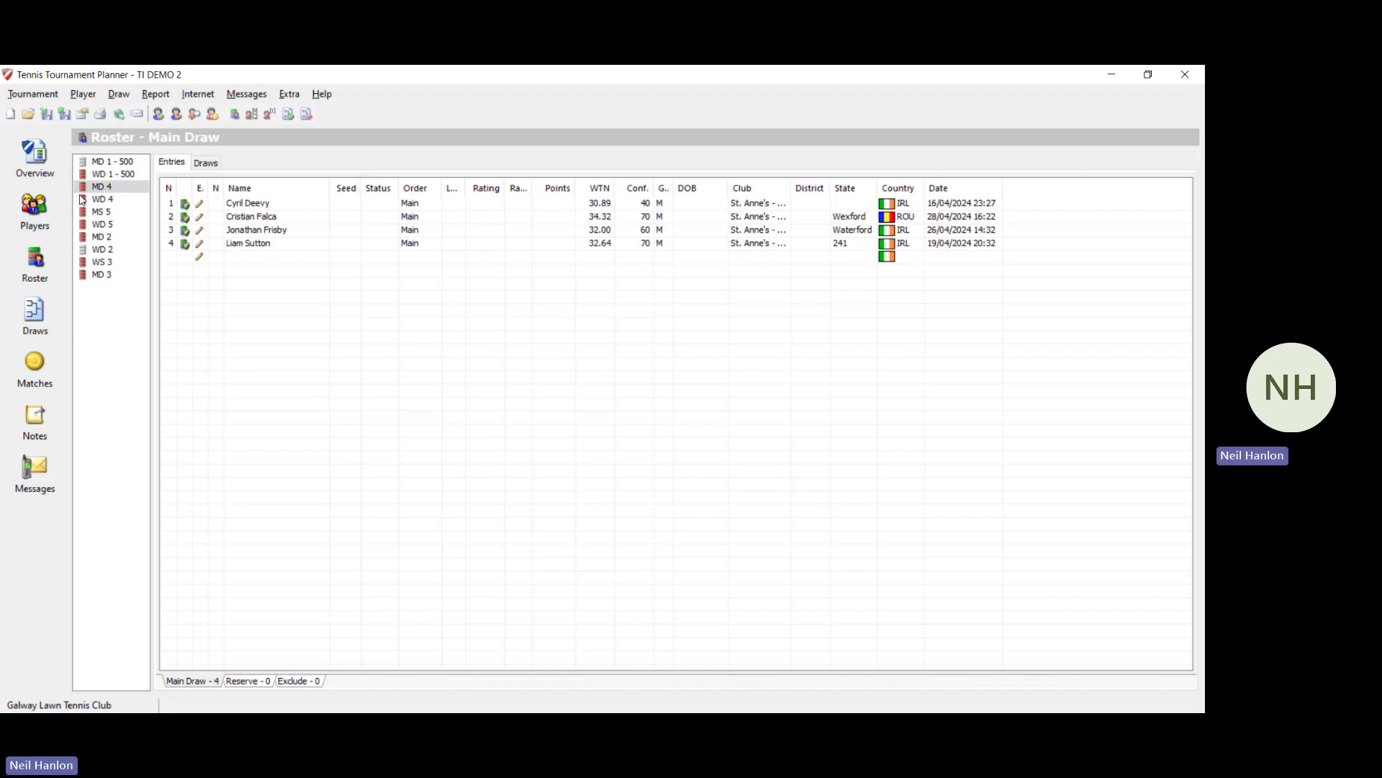
# Step: Review entries in WD 1 - 500, MD 1 - 500, MD 4, WD 4, MS 5, WD 5, MD 2, ending on WS 3
pyautogui.click(124, 173)
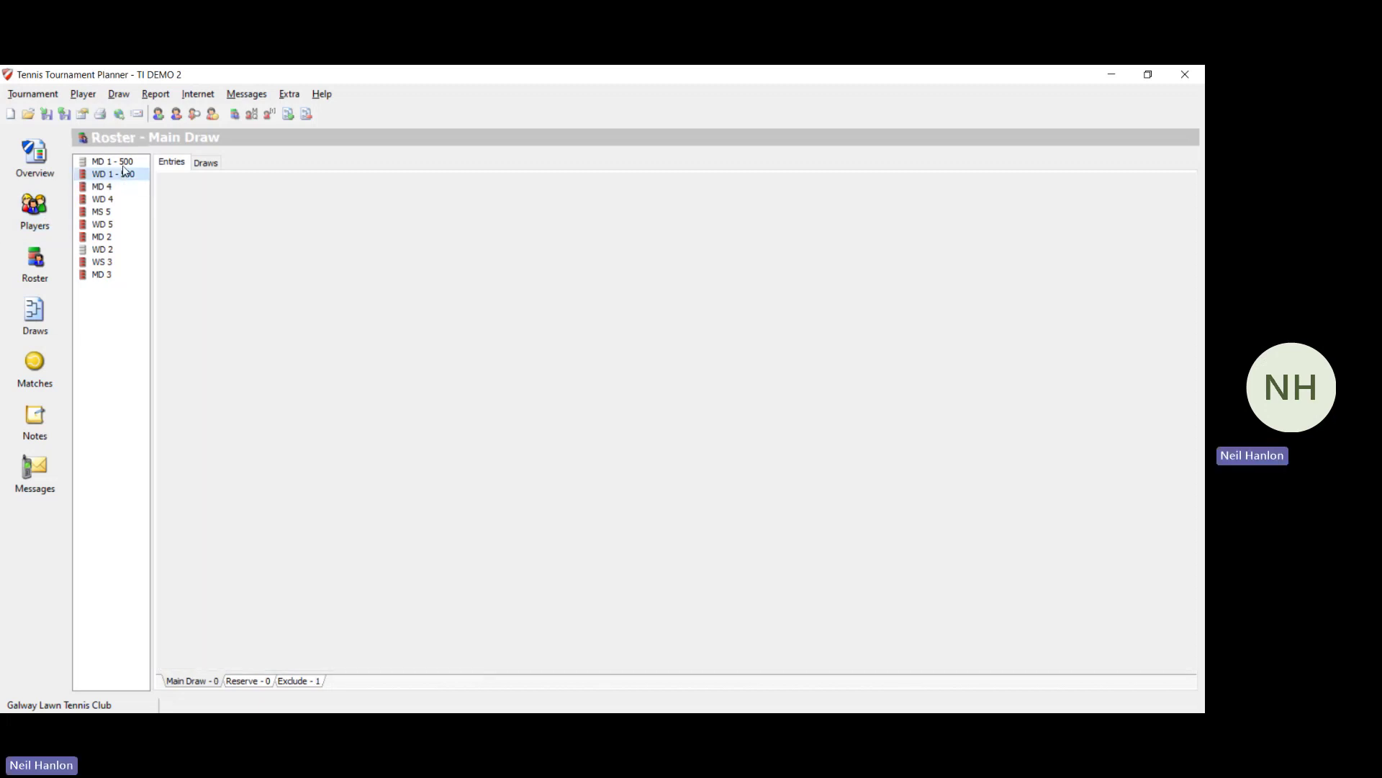
pyautogui.click(123, 165)
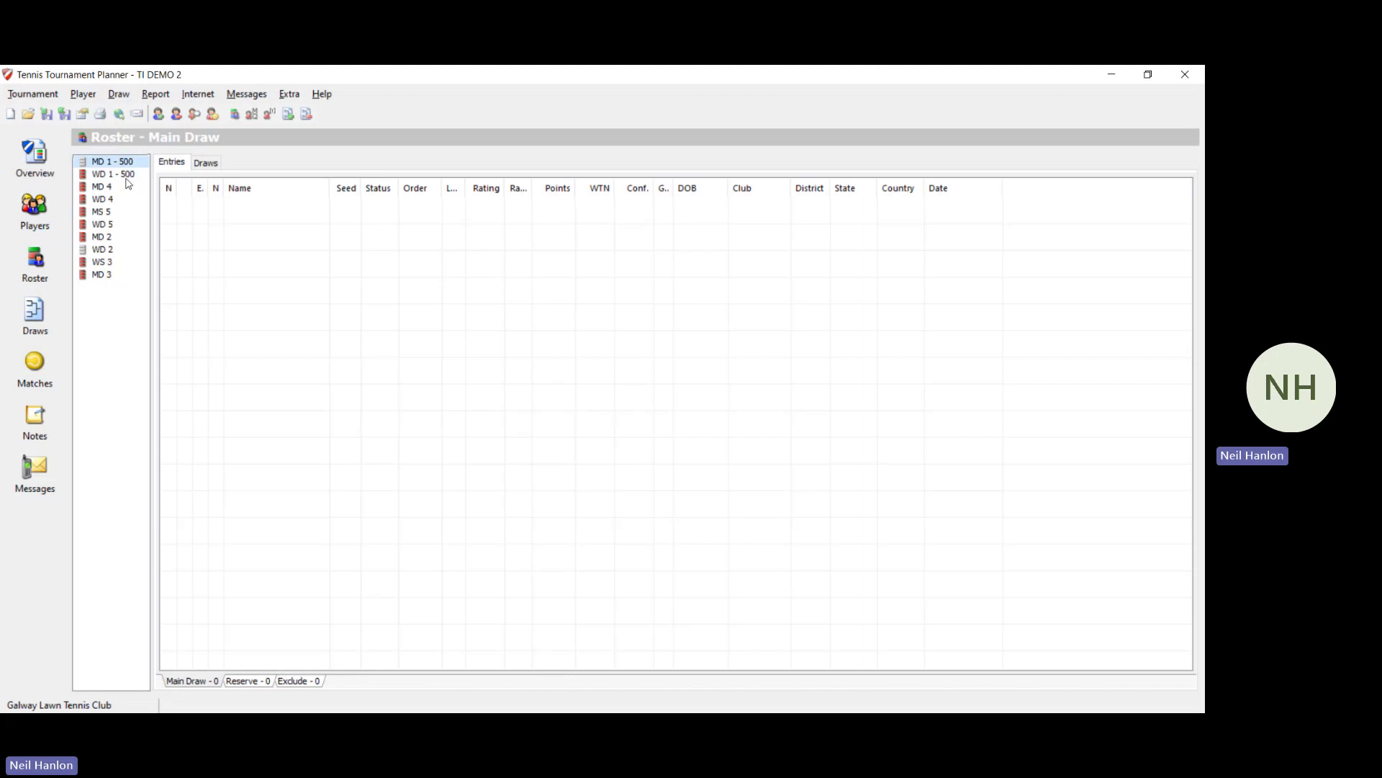
pyautogui.click(129, 176)
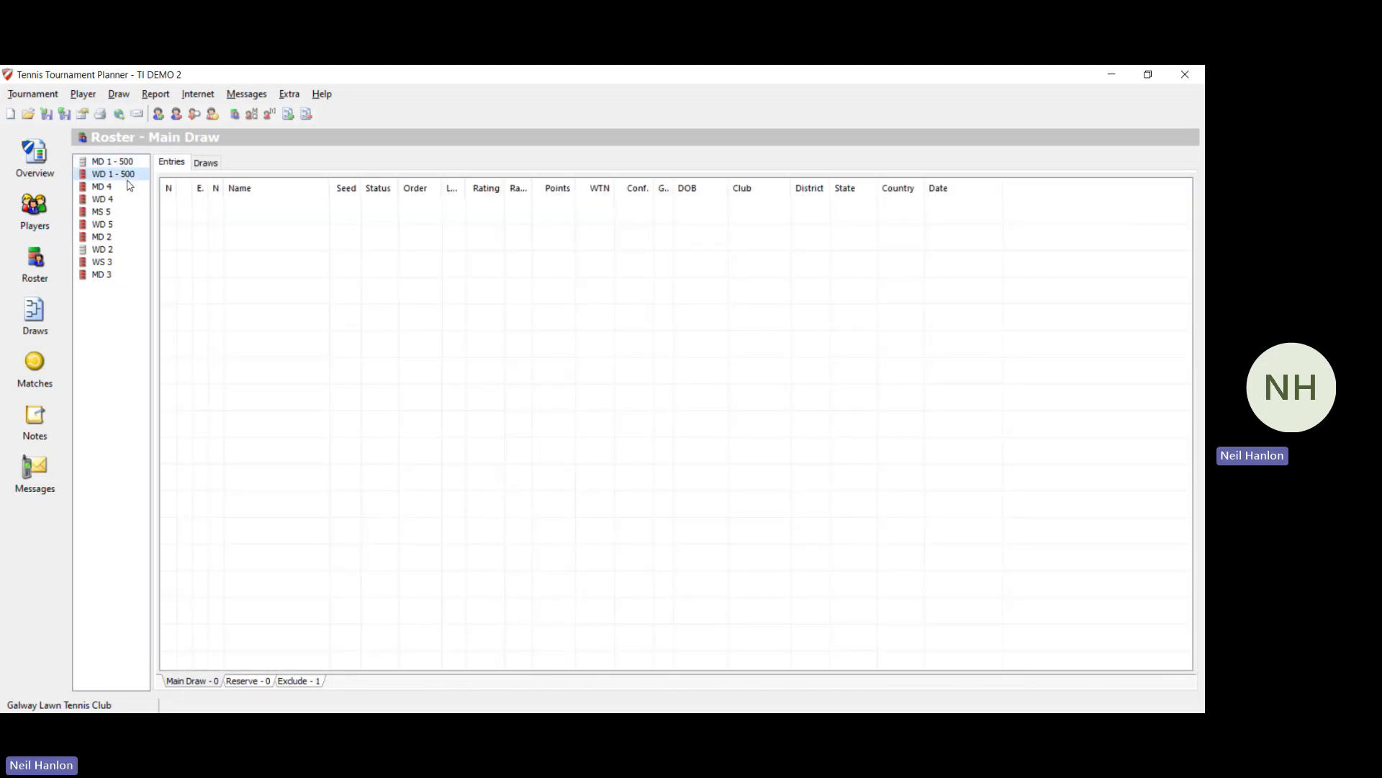
pyautogui.click(123, 188)
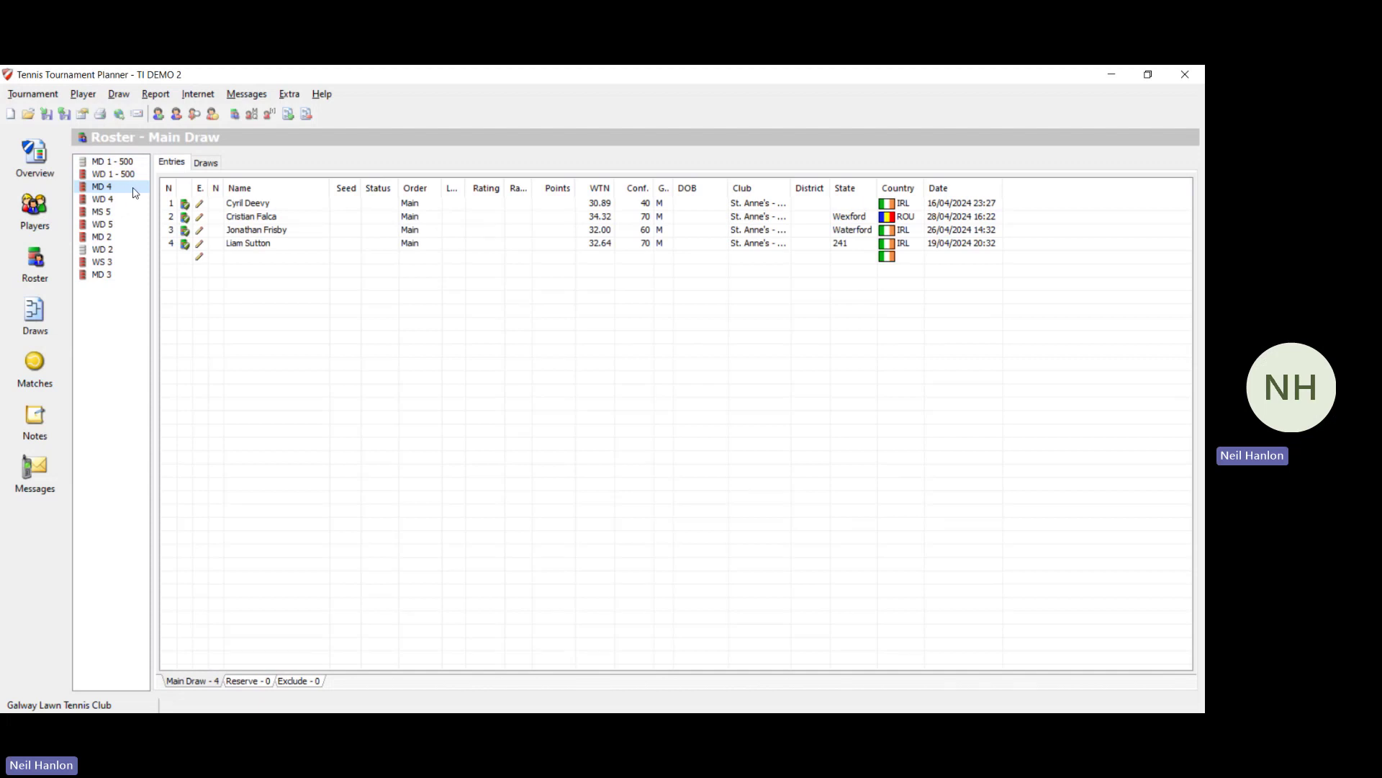
pyautogui.click(129, 202)
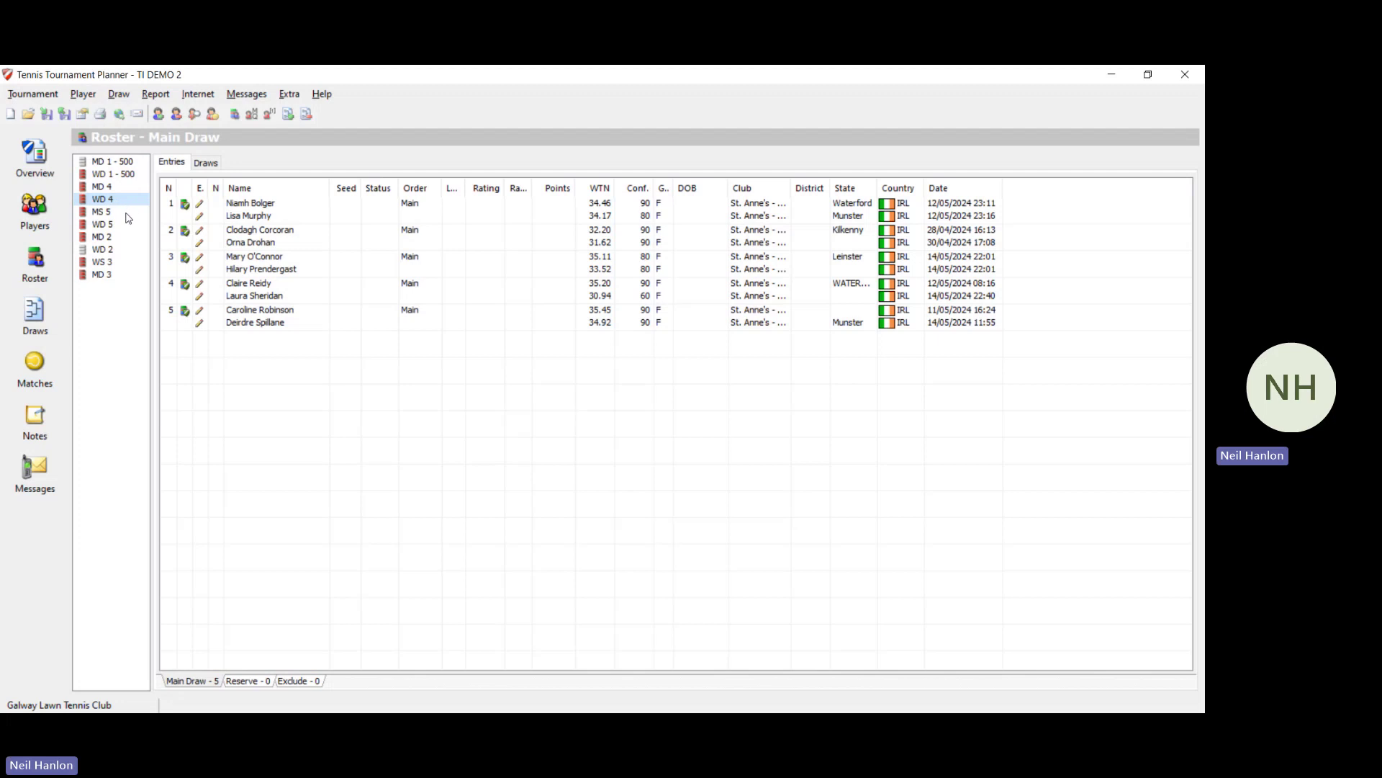
pyautogui.click(129, 213)
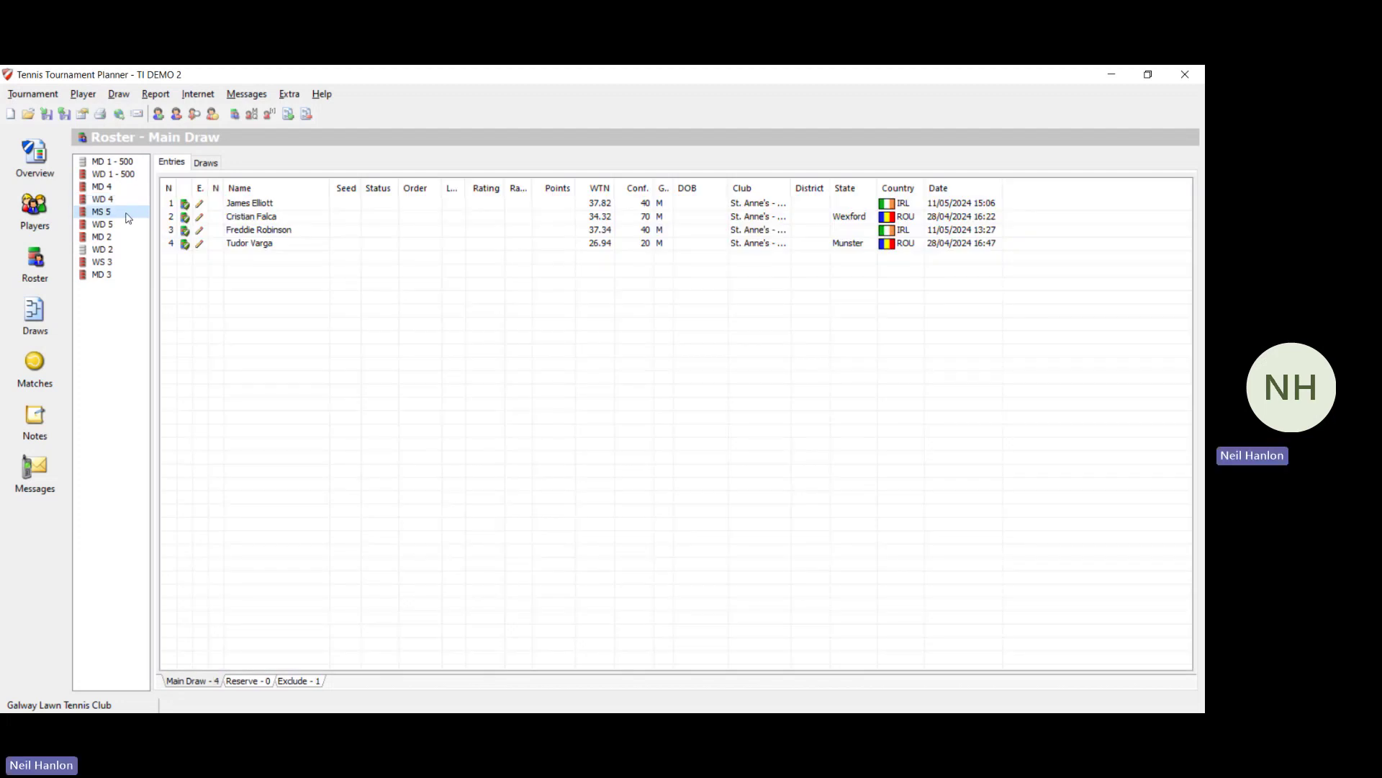
pyautogui.click(124, 230)
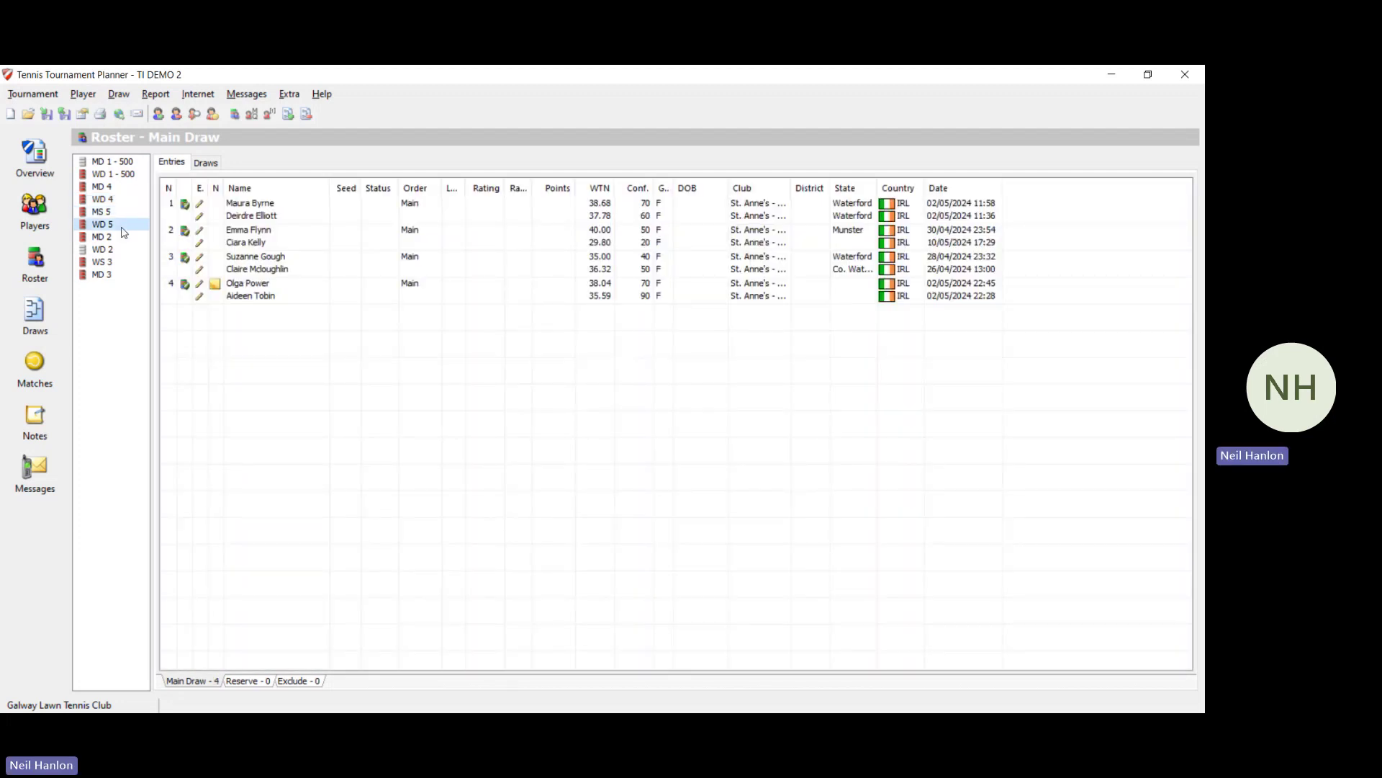
pyautogui.click(124, 238)
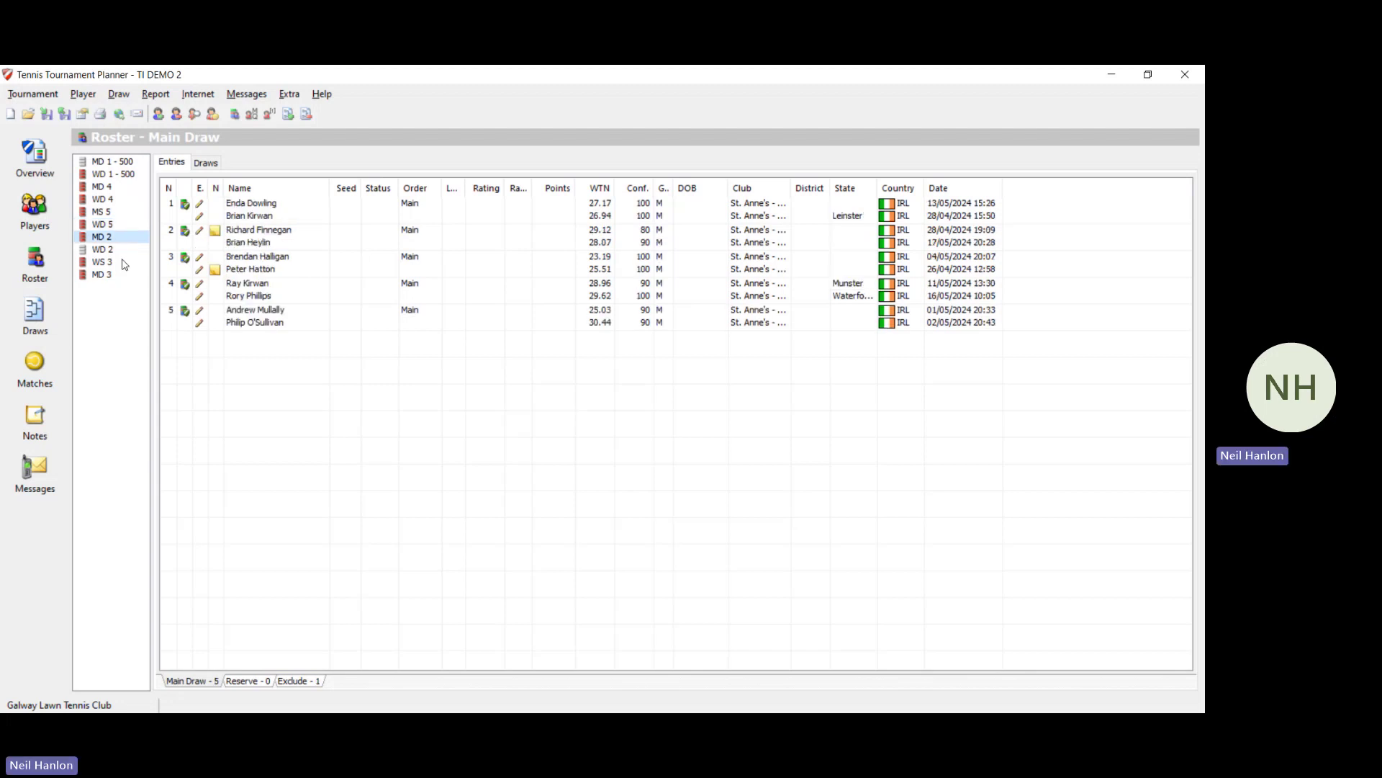
pyautogui.click(124, 262)
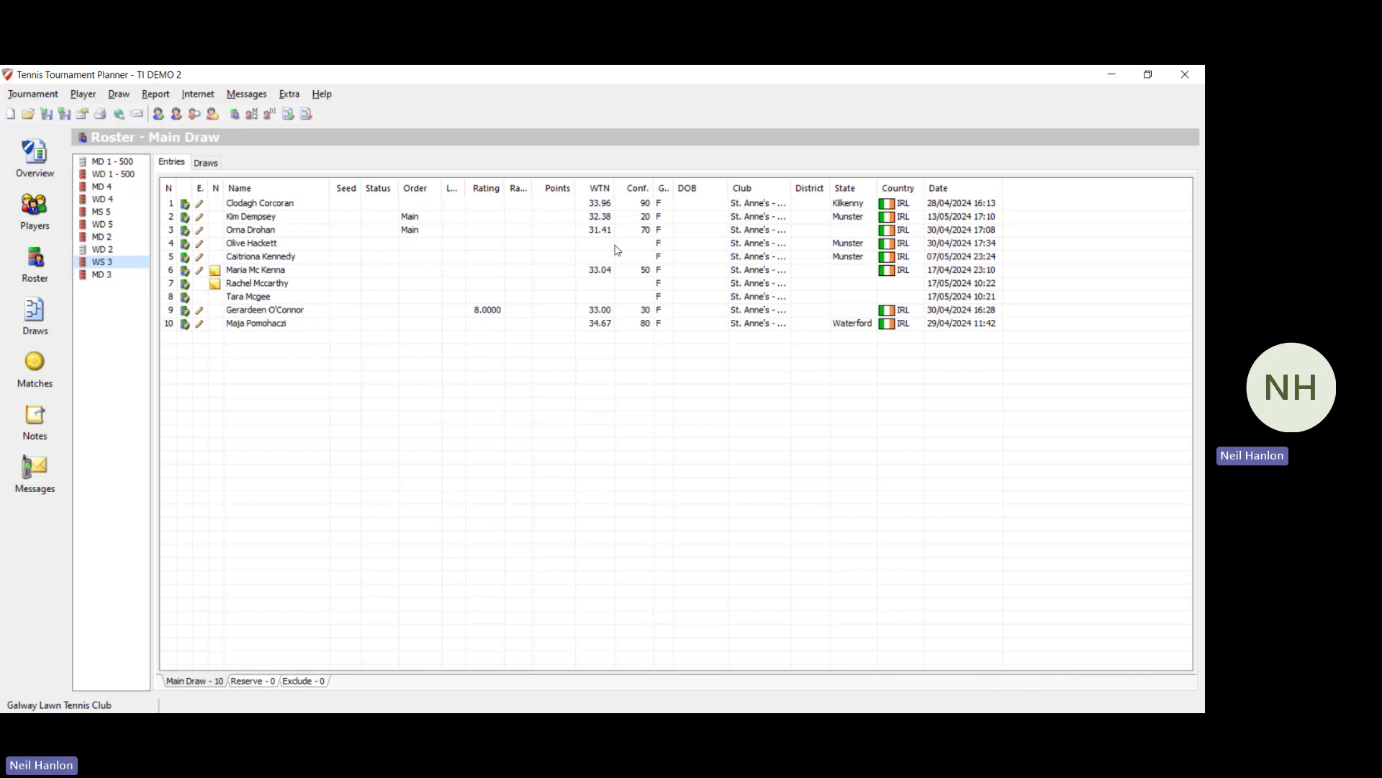
# Step: Sort WS 3 by WTN and seed the top entry 1/2 in the Main Draw
pyautogui.click(601, 189)
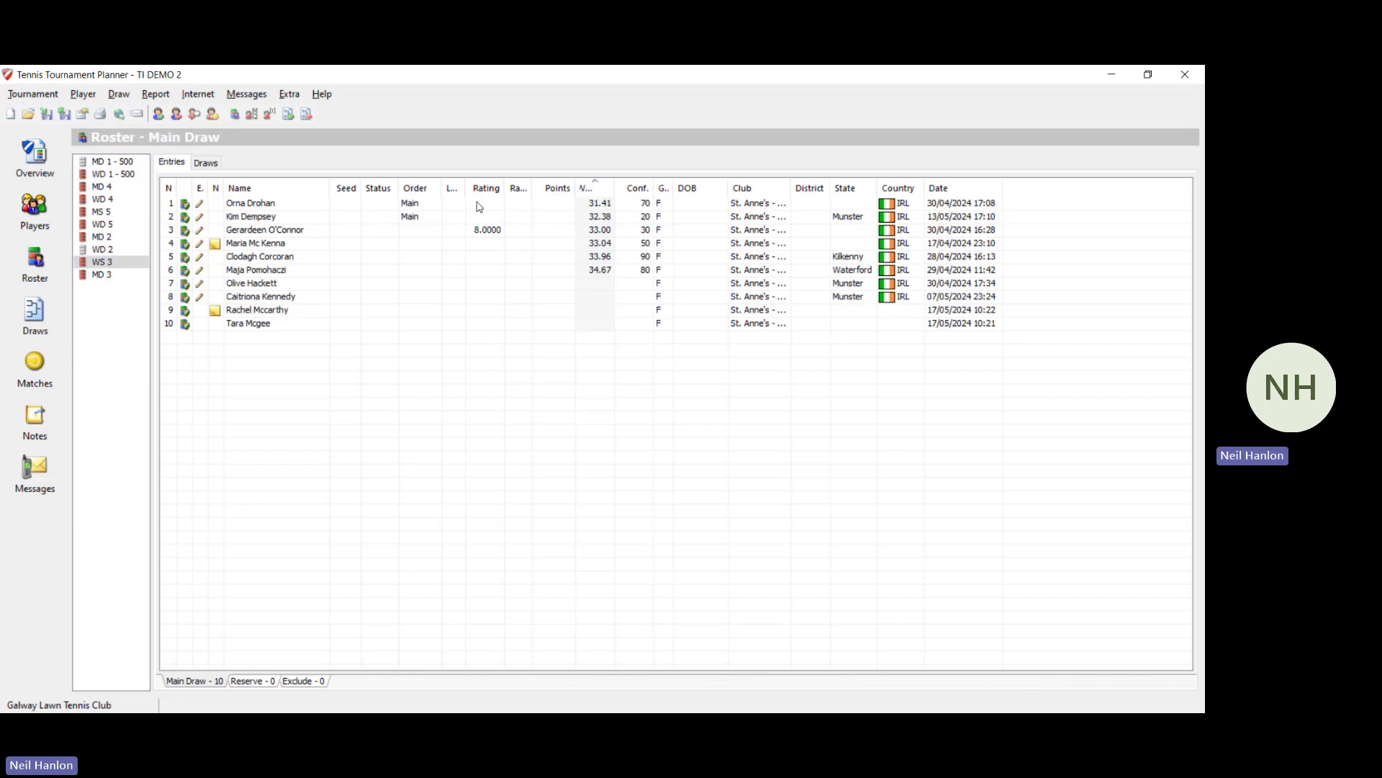
pyautogui.doubleClick(258, 204)
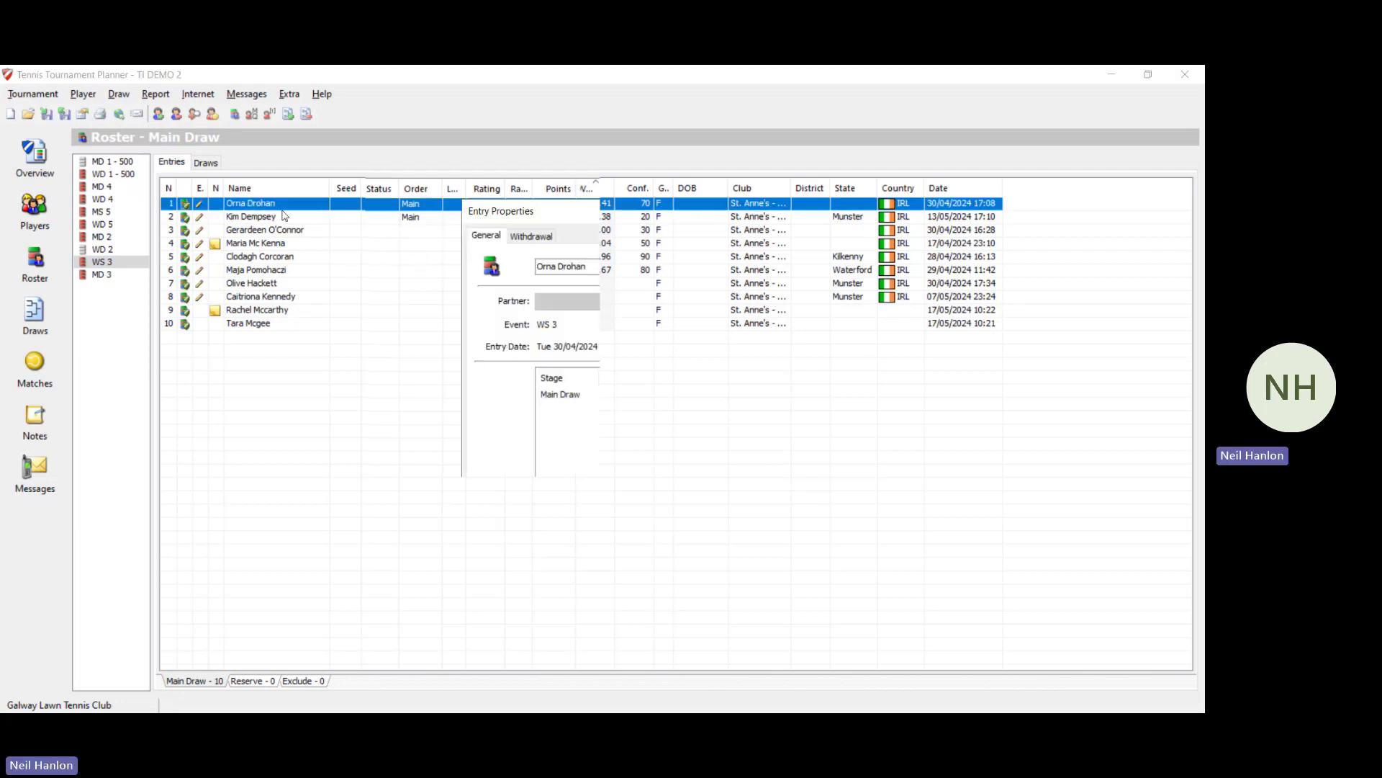
pyautogui.doubleClick(561, 395)
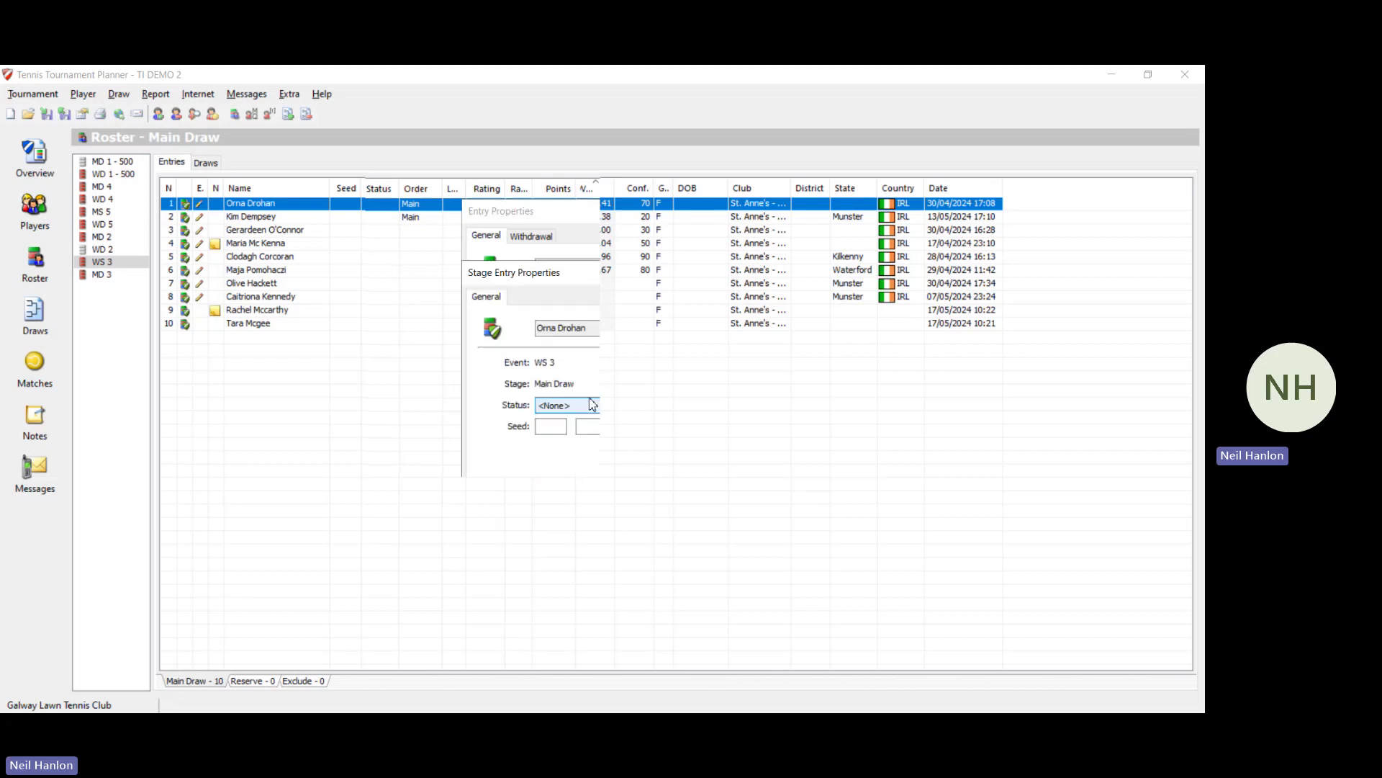
pyautogui.click(545, 429)
pyautogui.click(591, 433)
pyautogui.write('2')
pyautogui.press('Return')
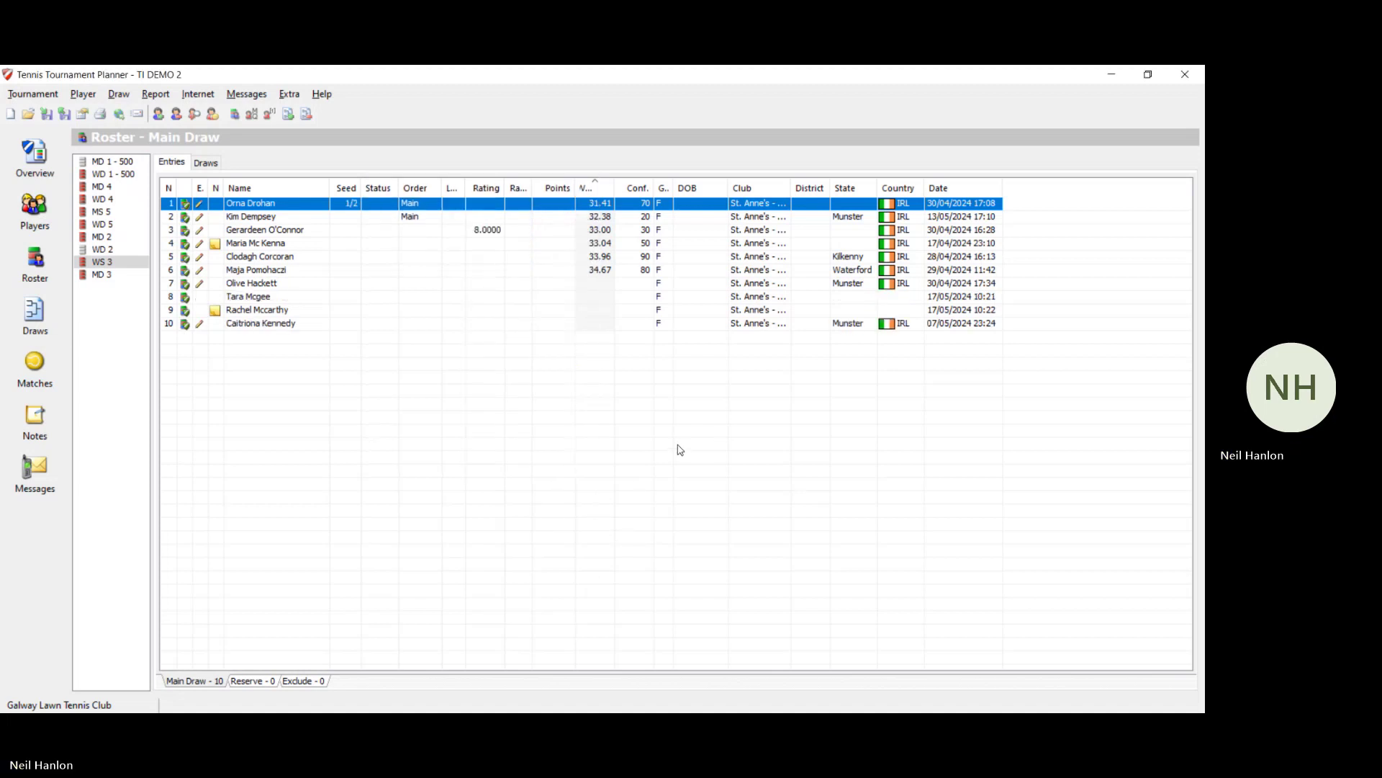
# Step: Seed the second WS 3 entry 2/2 in the Main Draw
pyautogui.doubleClick(341, 220)
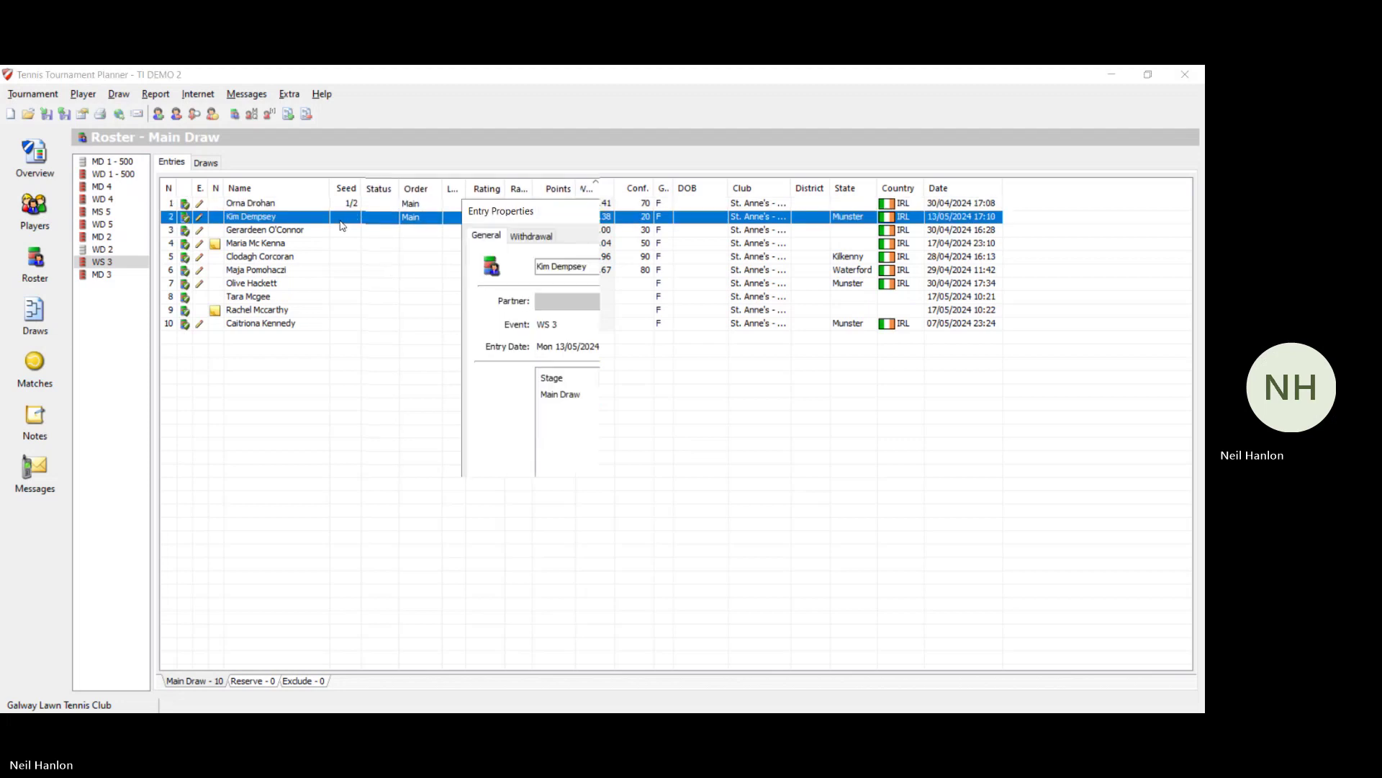
pyautogui.doubleClick(570, 398)
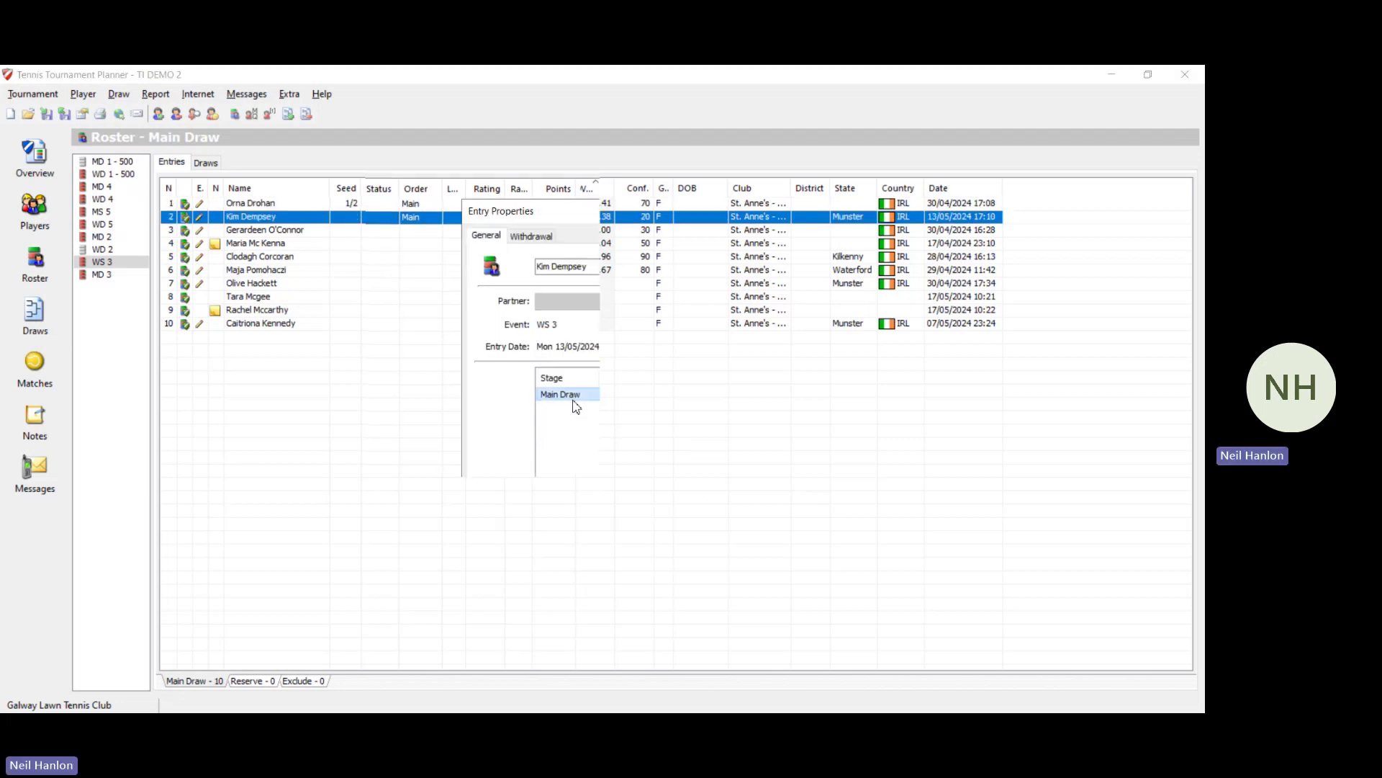
pyautogui.click(565, 425)
pyautogui.write('1')
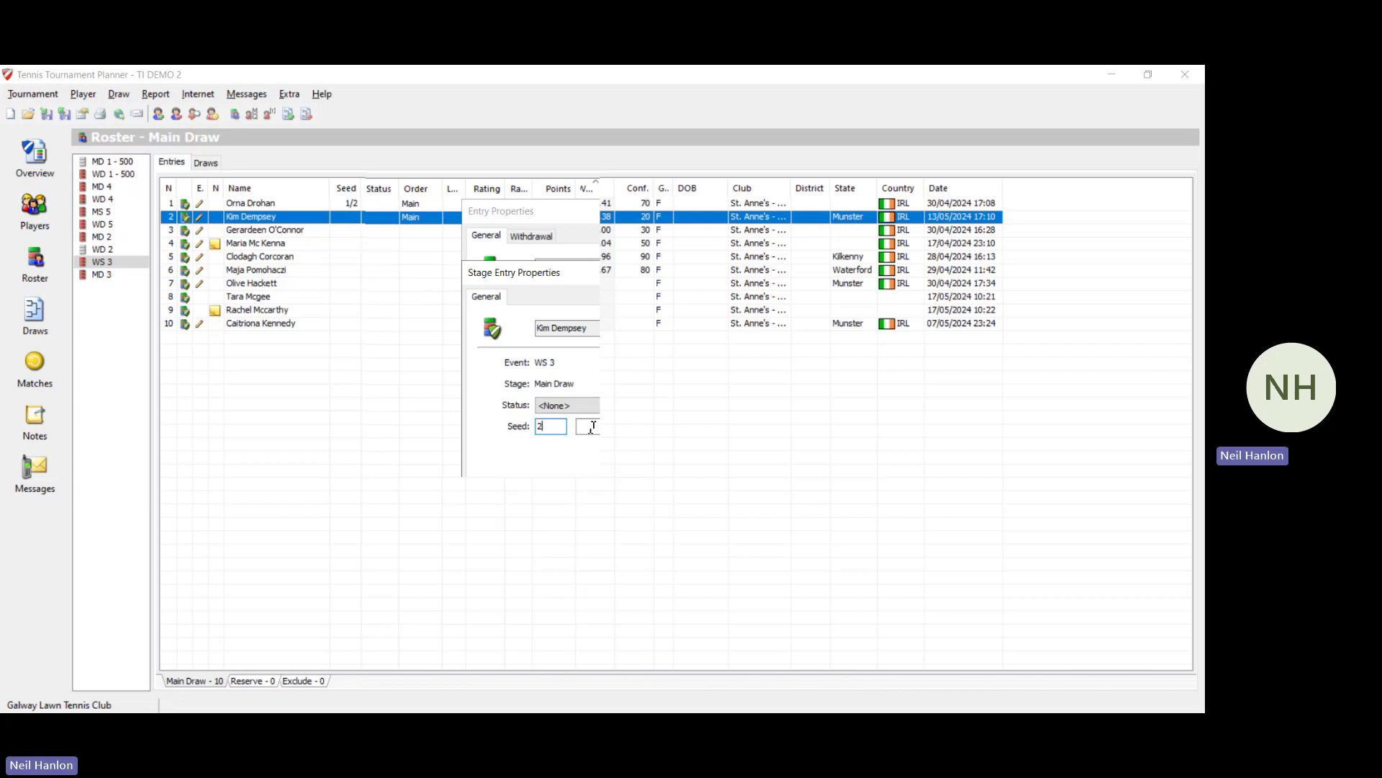
pyautogui.press('Tab')
pyautogui.write('2')
pyautogui.press('Return')
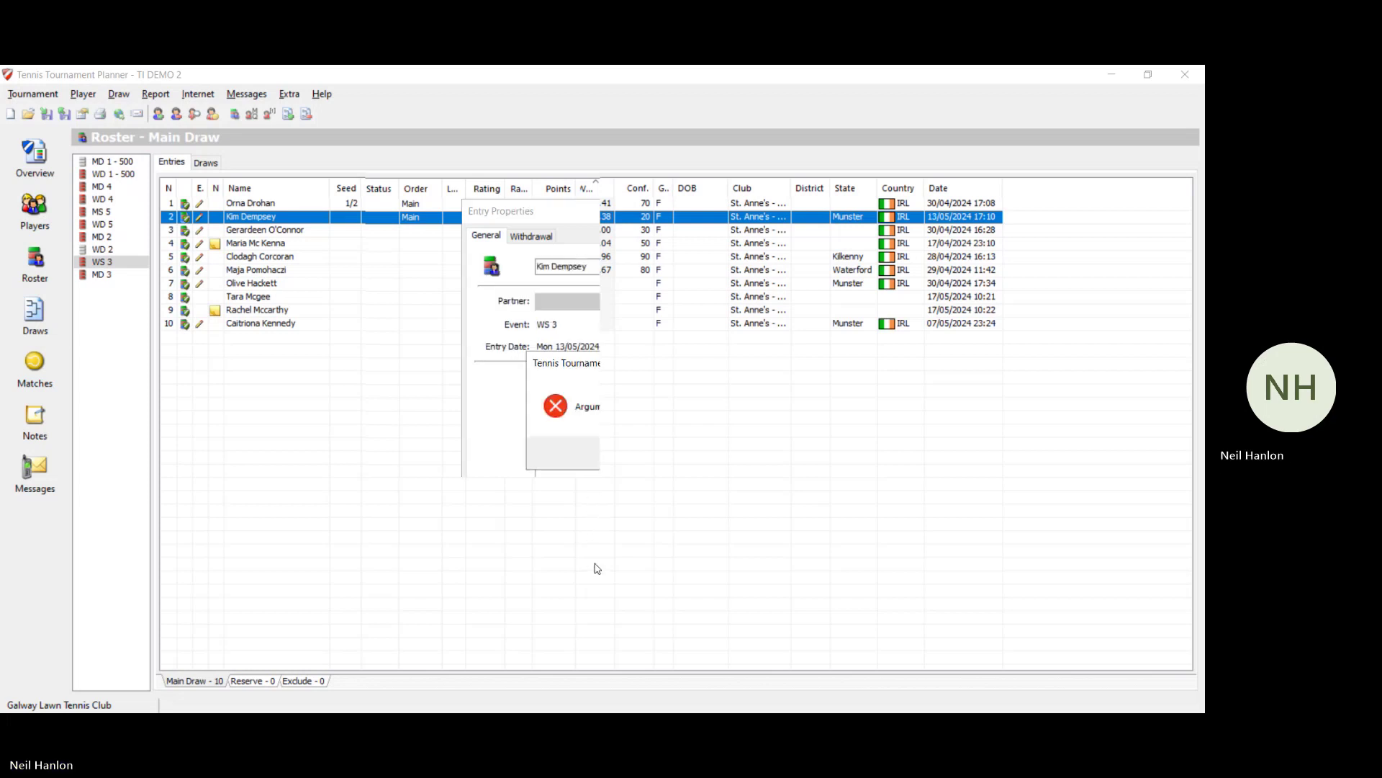
pyautogui.click(655, 466)
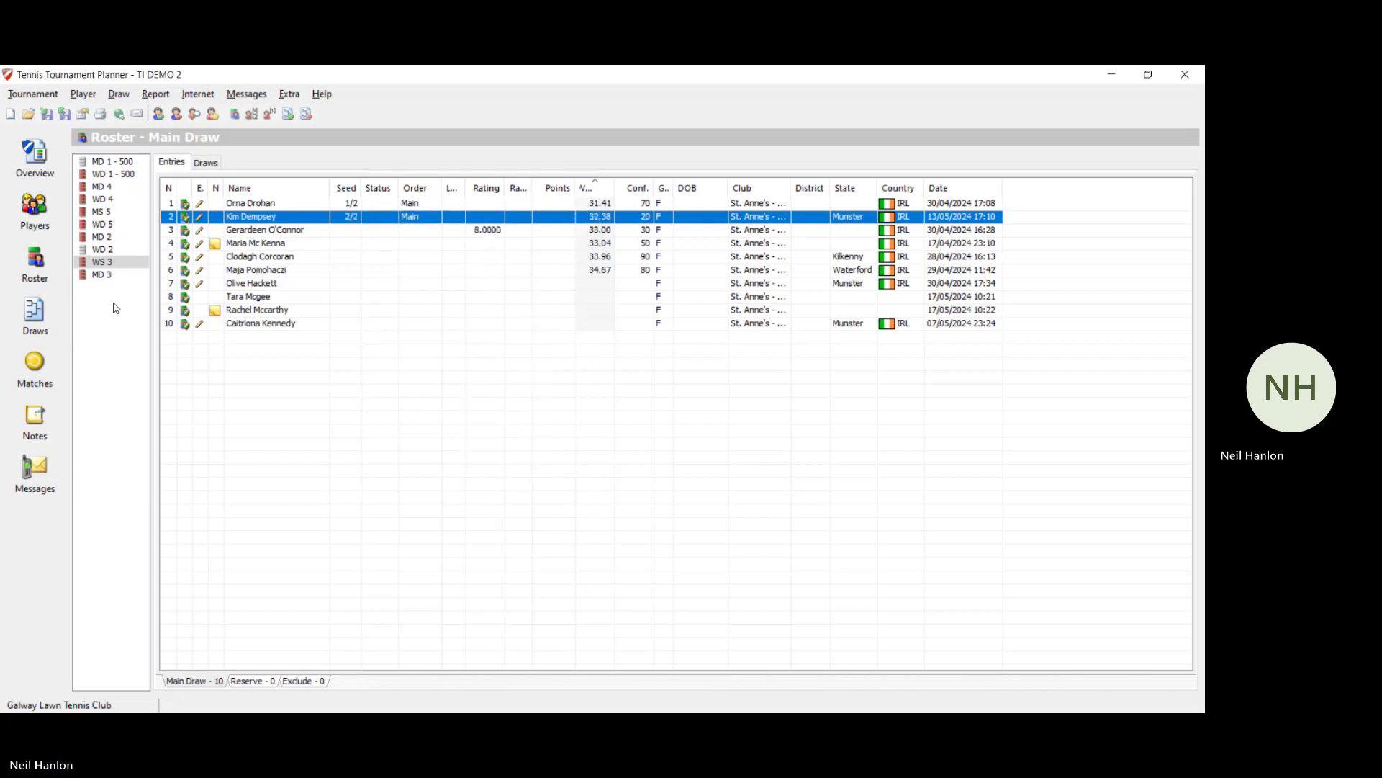
pyautogui.click(100, 276)
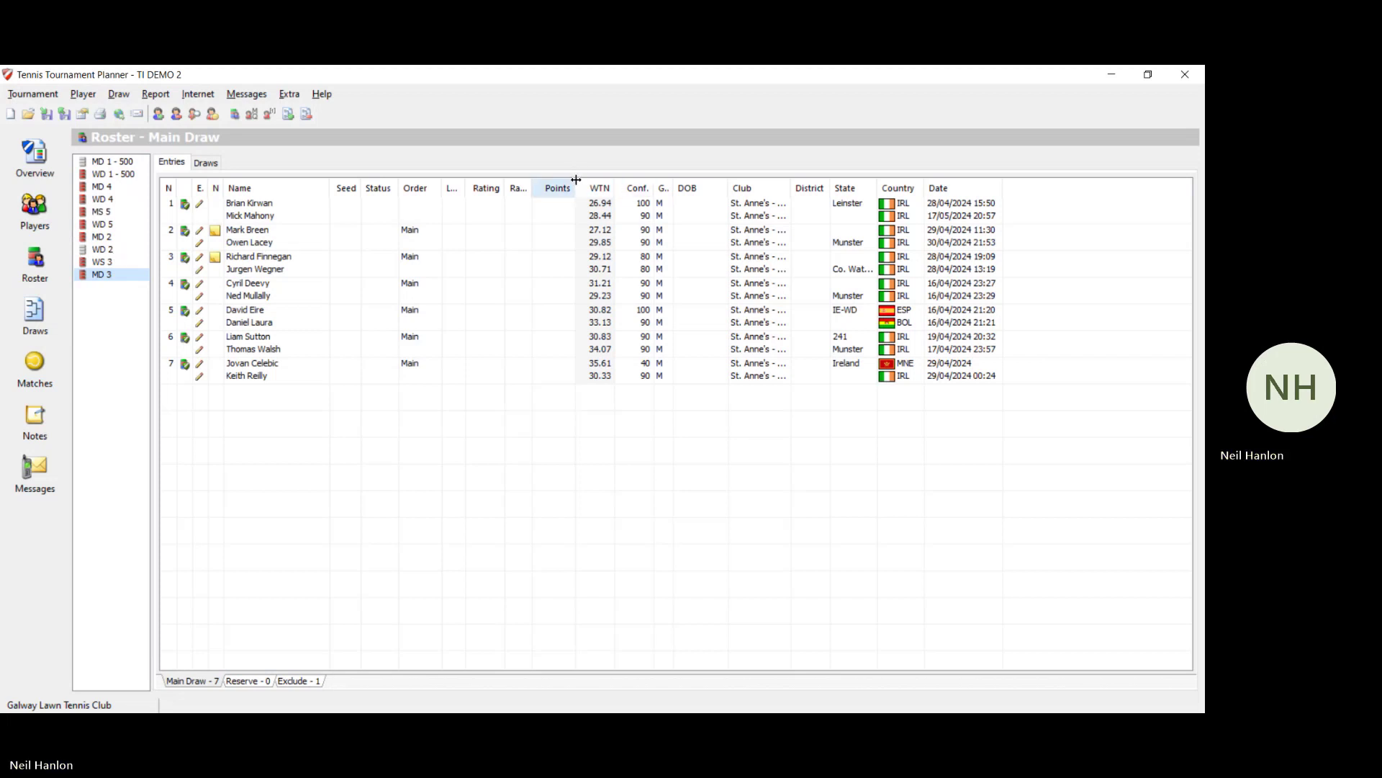
# Step: Seed the first MD 3 pair 1 of 2, keeping the roster in its original order
pyautogui.click(602, 188)
pyautogui.click(604, 189)
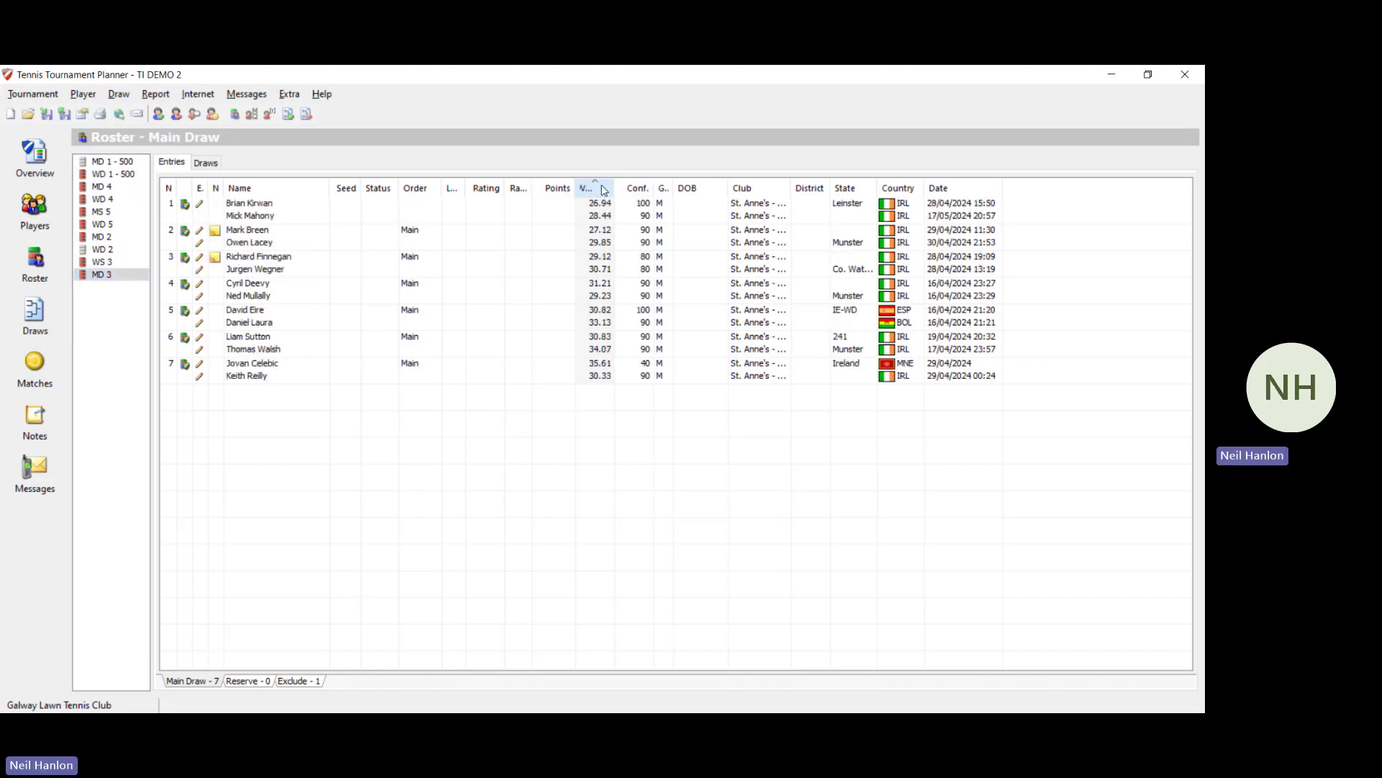
pyautogui.doubleClick(310, 210)
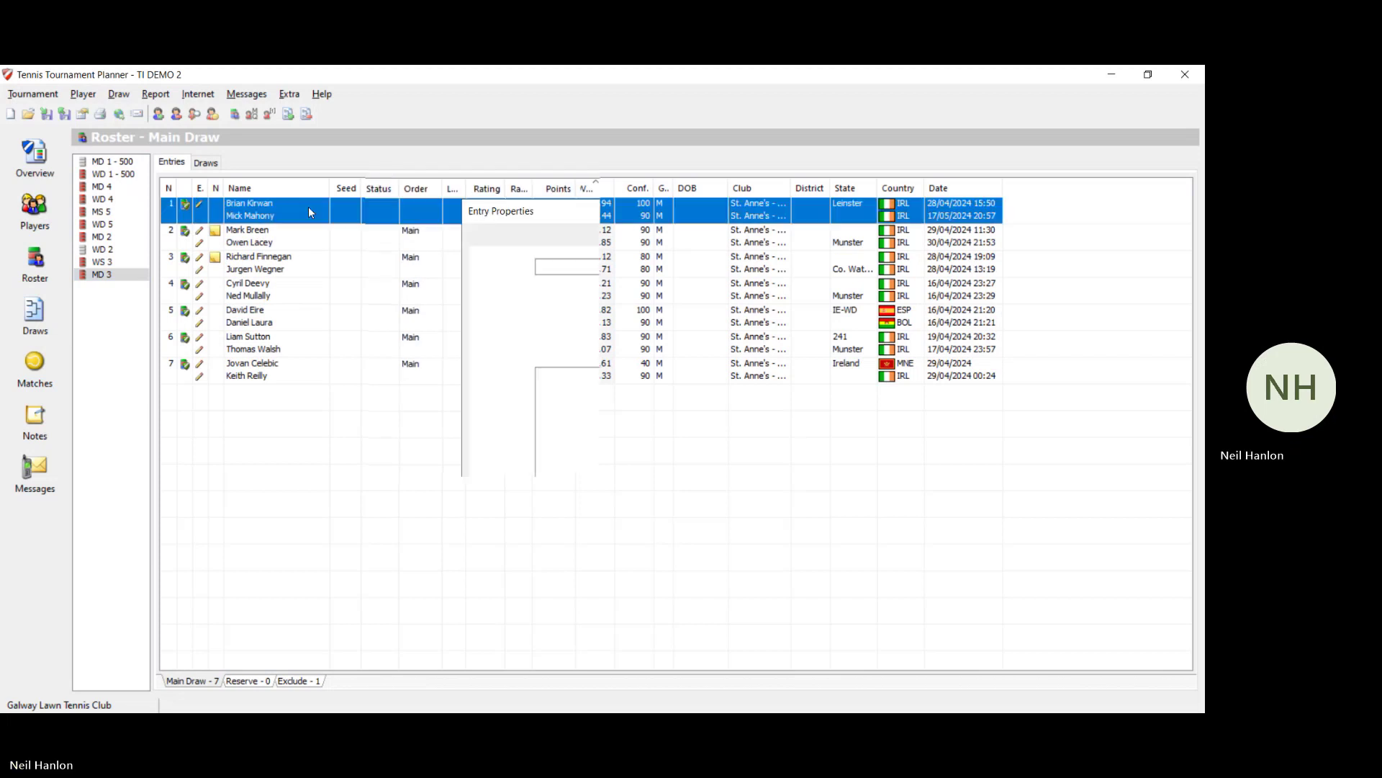
pyautogui.doubleClick(575, 398)
pyautogui.click(552, 426)
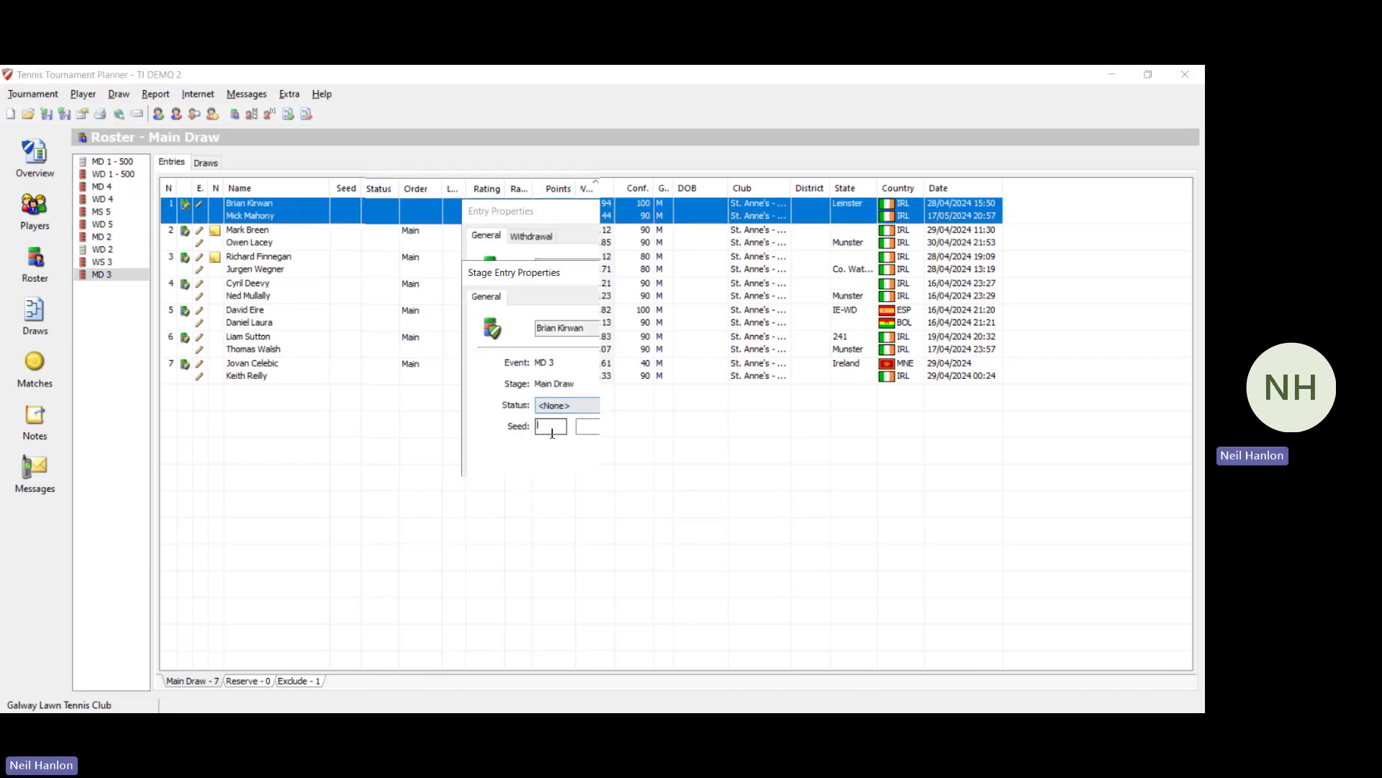
pyautogui.write('1')
pyautogui.click(586, 427)
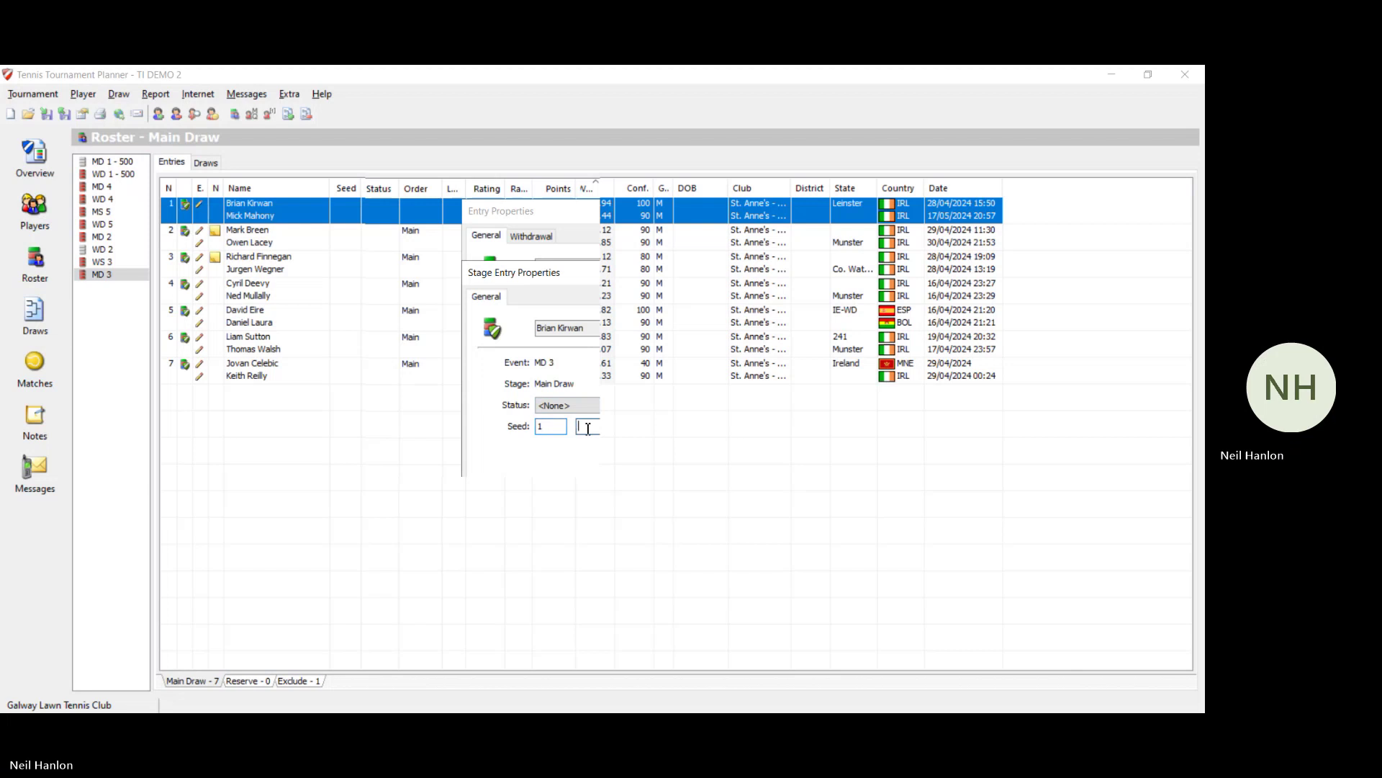
pyautogui.write('2')
pyautogui.press('Return')
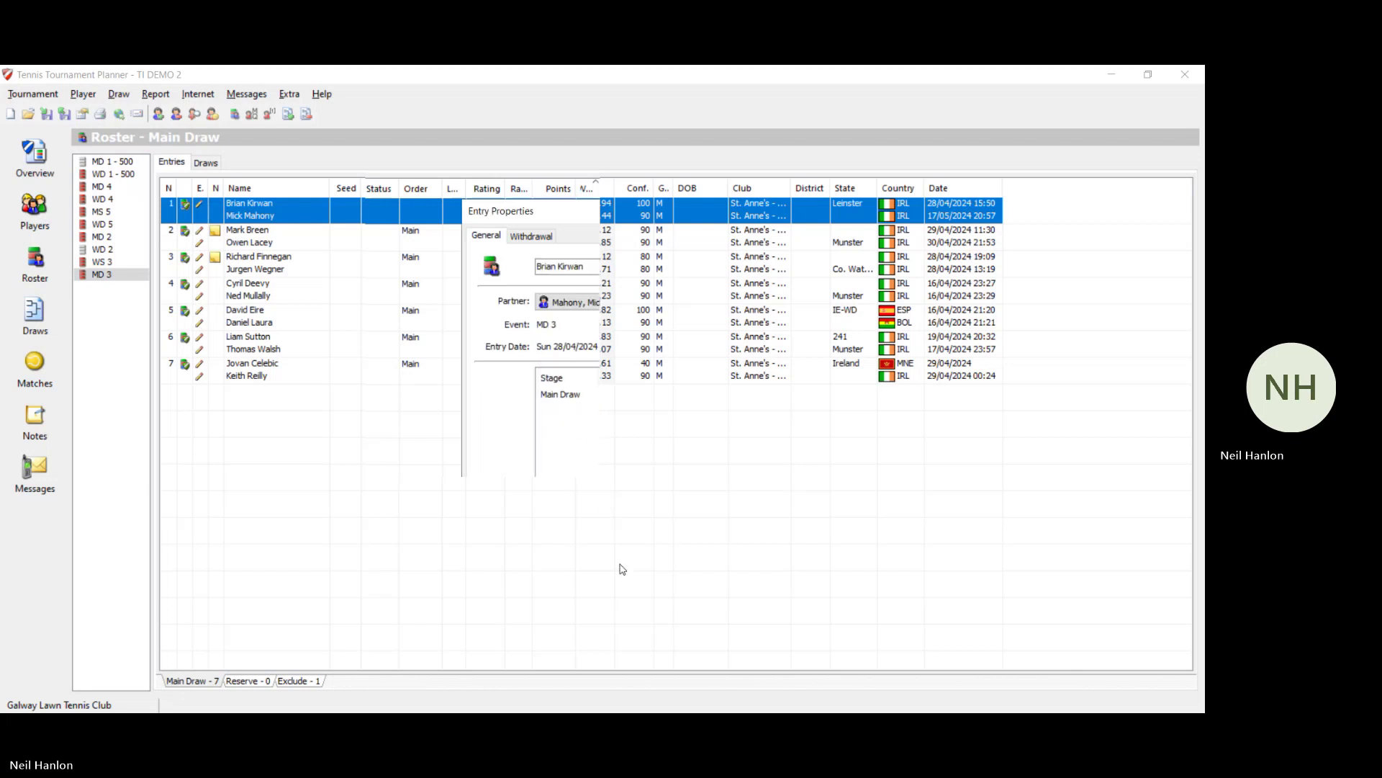
pyautogui.click(603, 566)
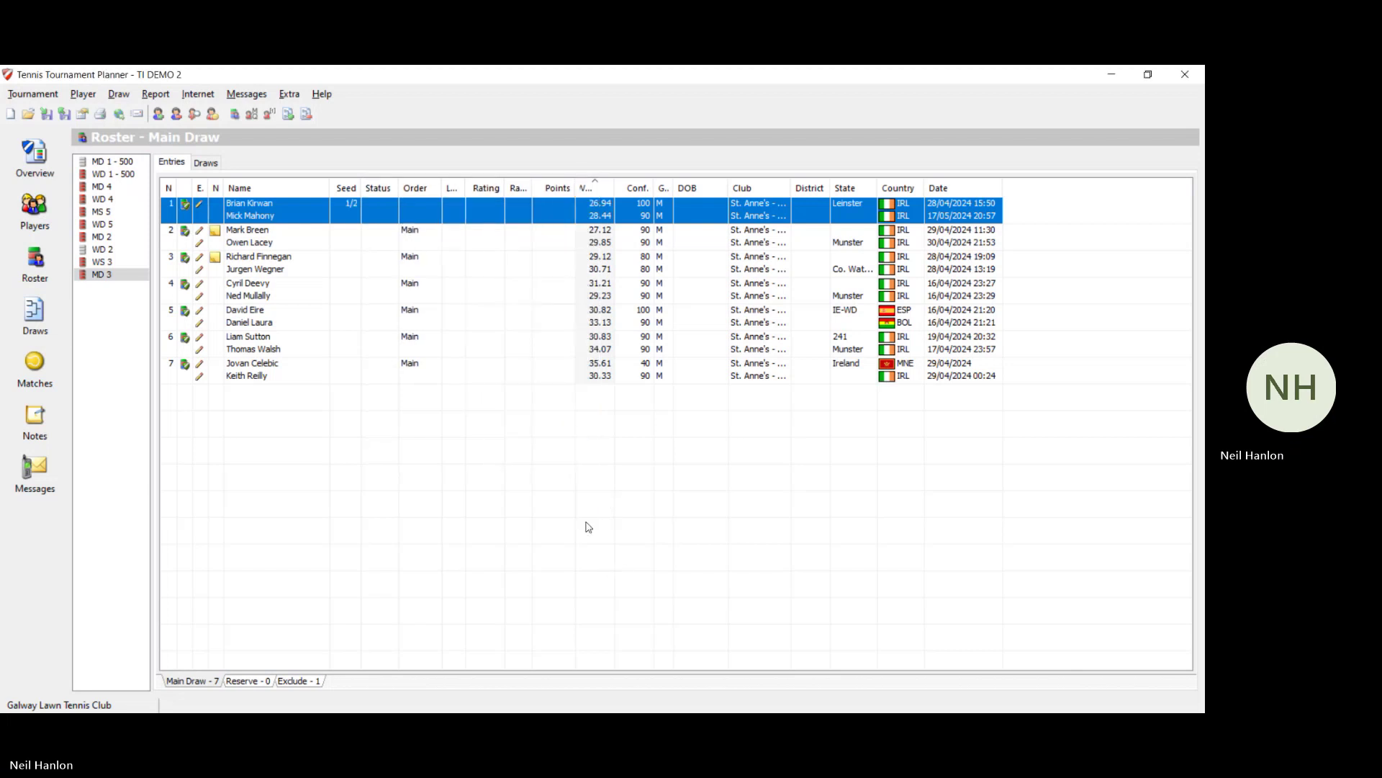
# Step: Seed the second MD 3 pair 2 of 2 in the Main Draw
pyautogui.doubleClick(365, 243)
pyautogui.doubleClick(560, 394)
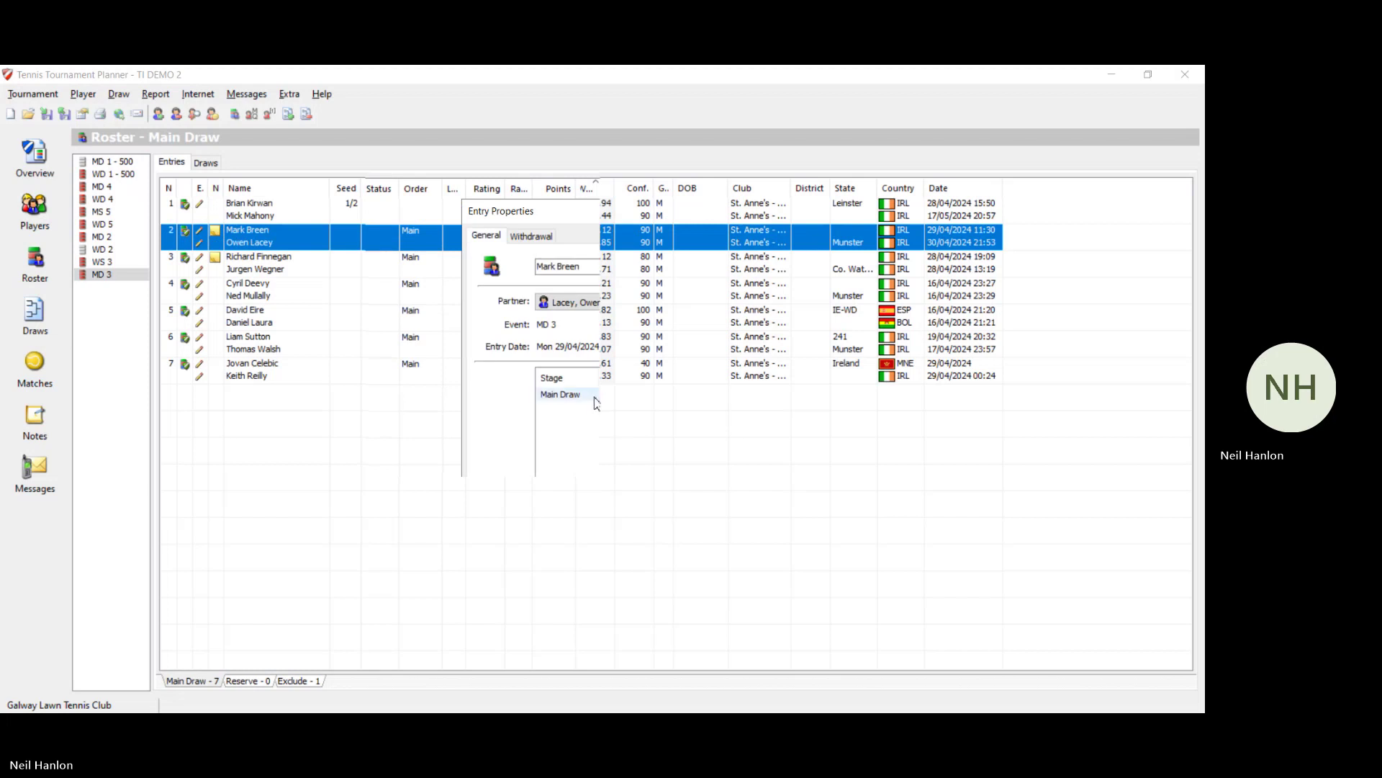
pyautogui.click(560, 426)
pyautogui.write('2')
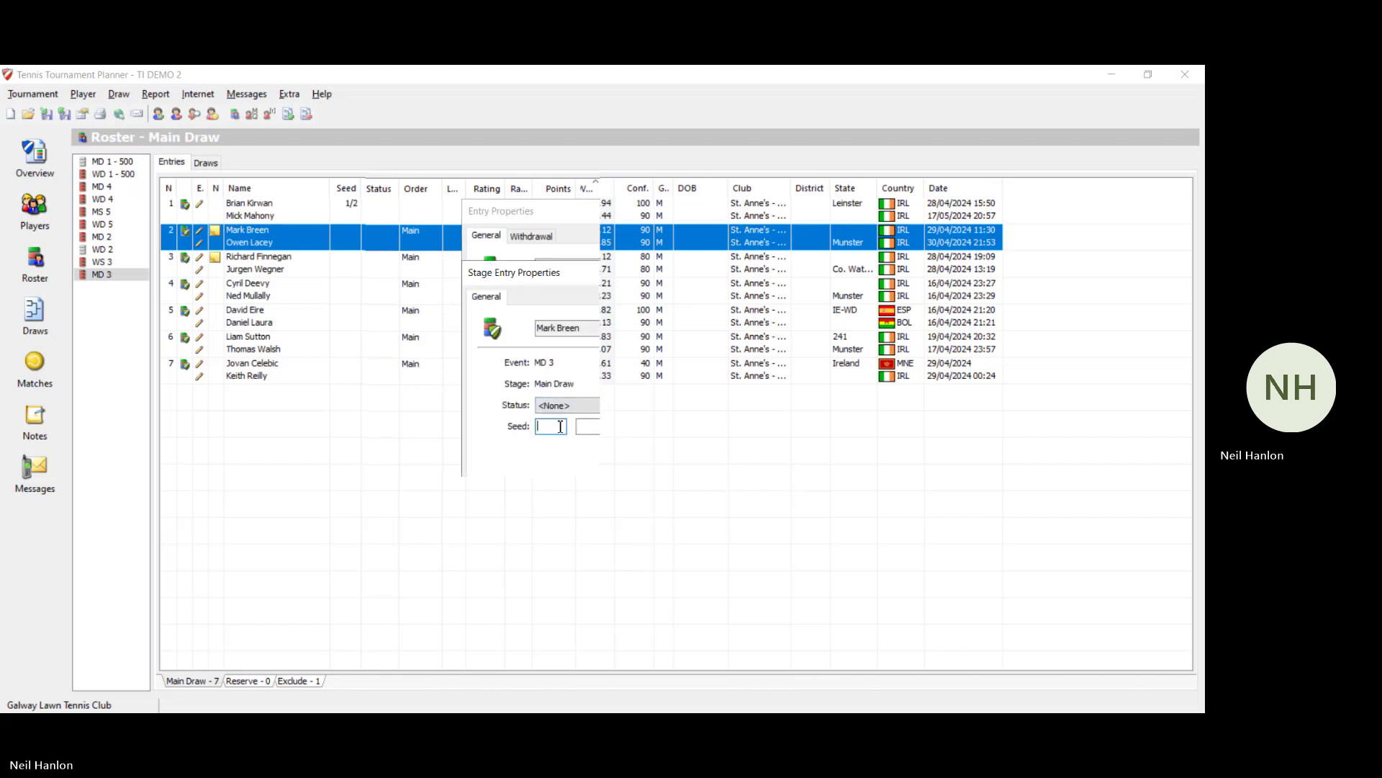
pyautogui.press('Tab')
pyautogui.write('2')
pyautogui.press('Return')
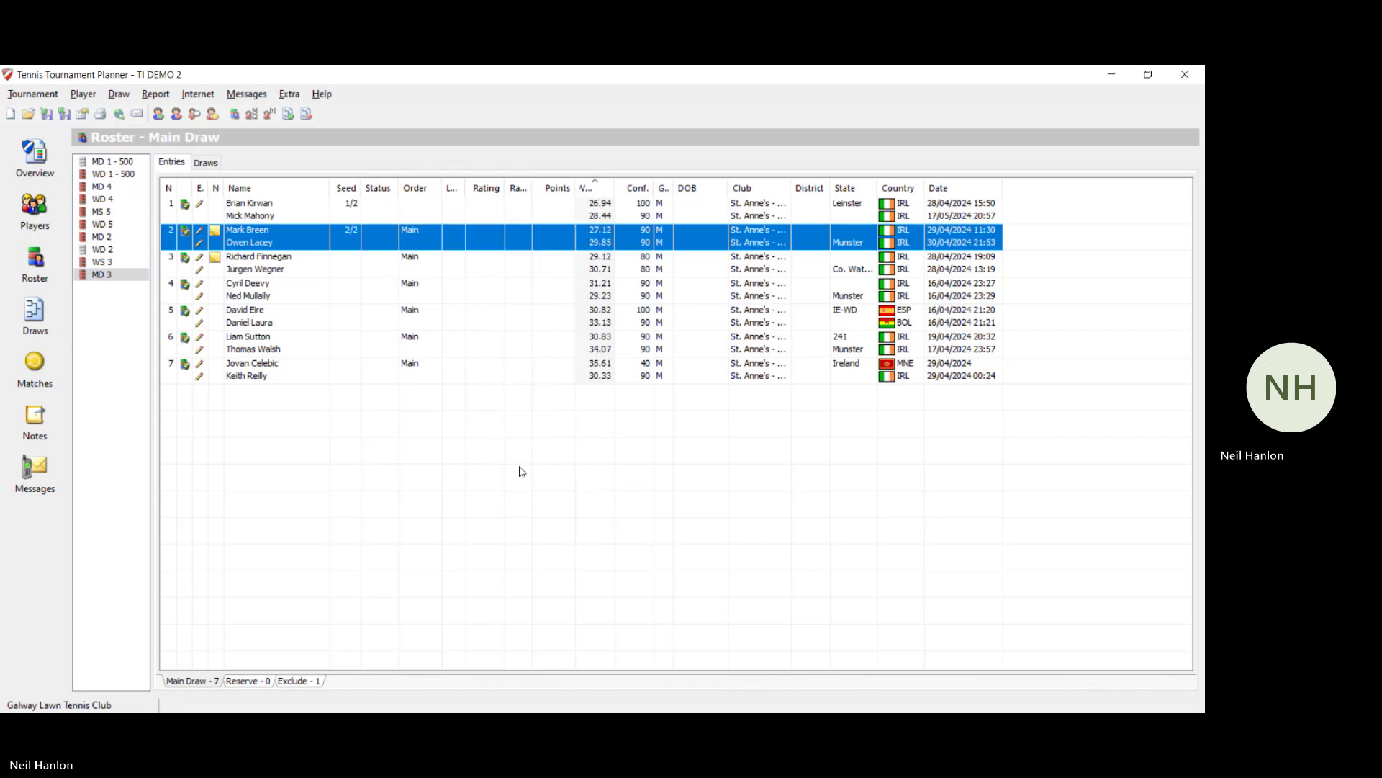
# Step: Check each of the four MS 5 entries, keeping all of them in Main
pyautogui.click(129, 180)
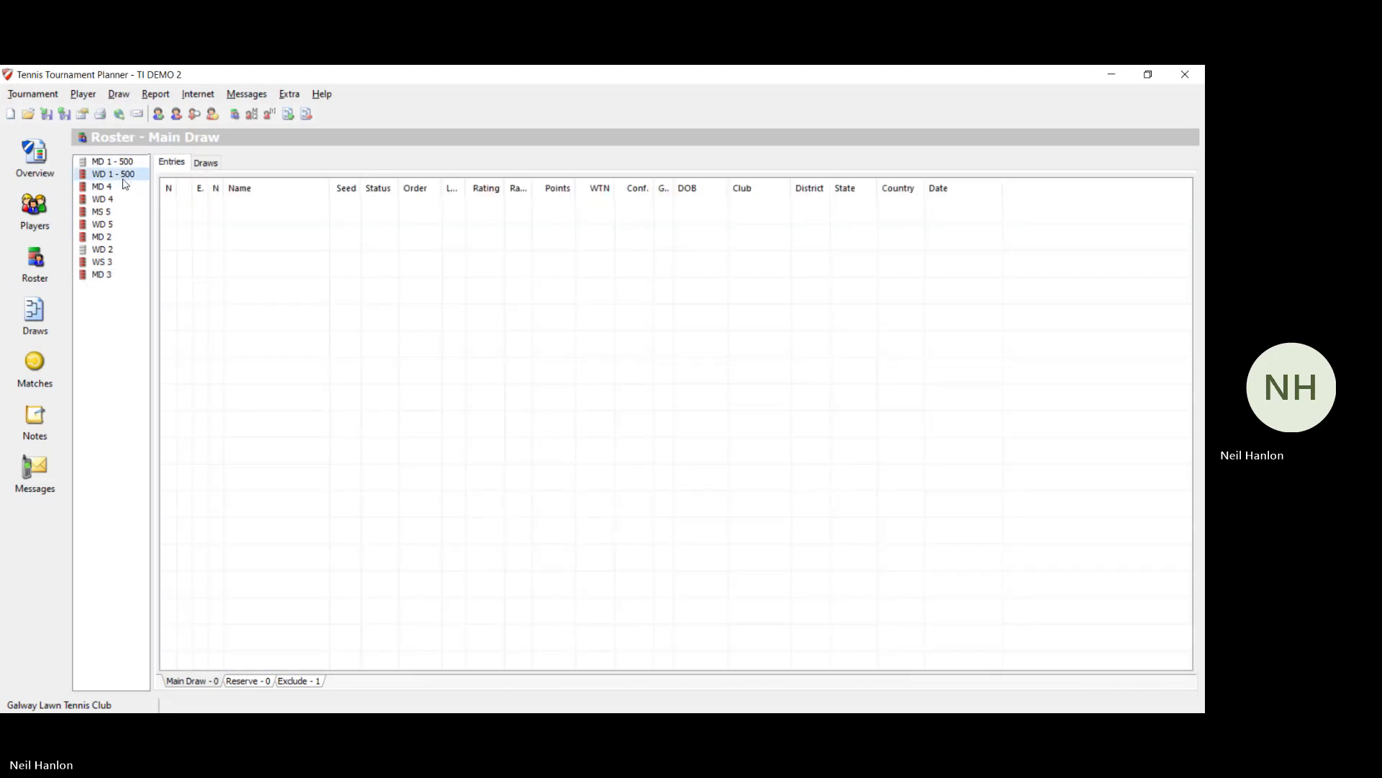
pyautogui.click(122, 188)
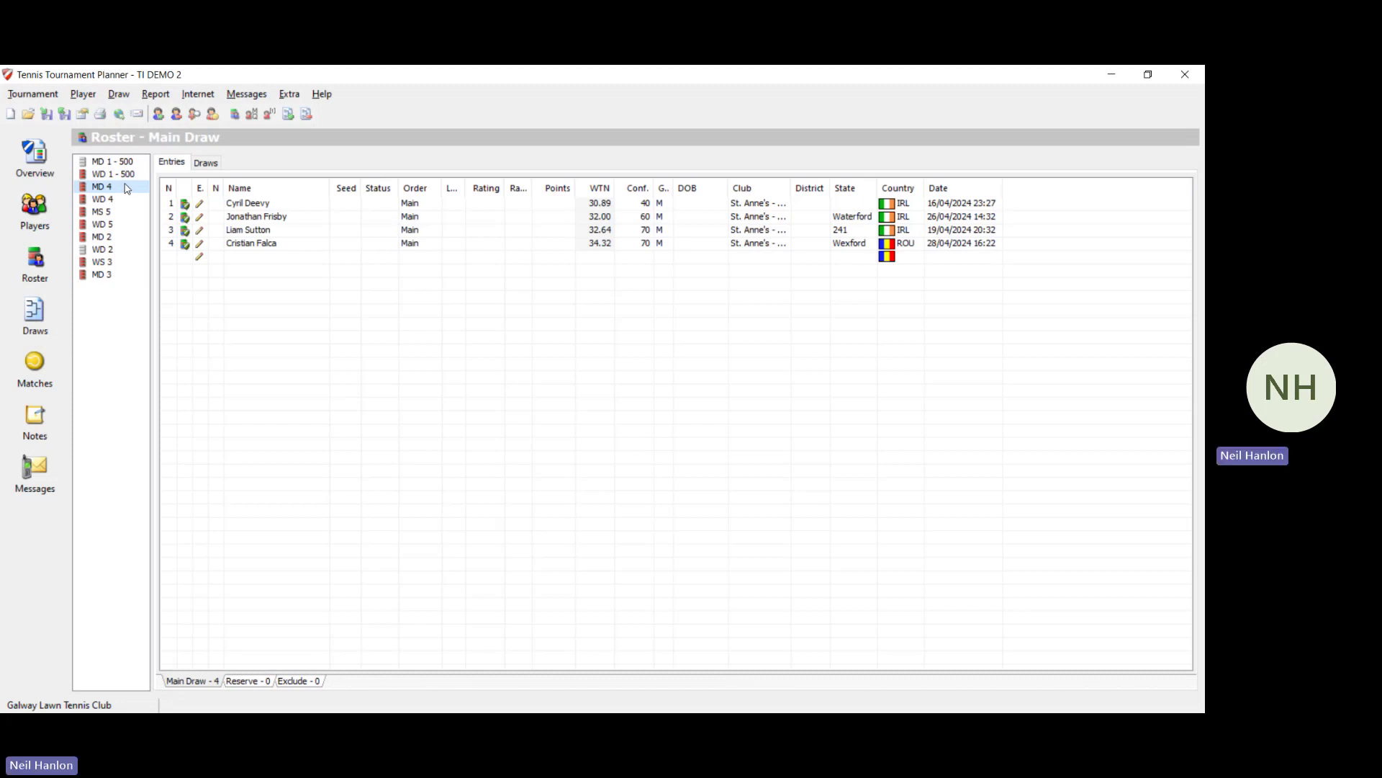
pyautogui.click(127, 206)
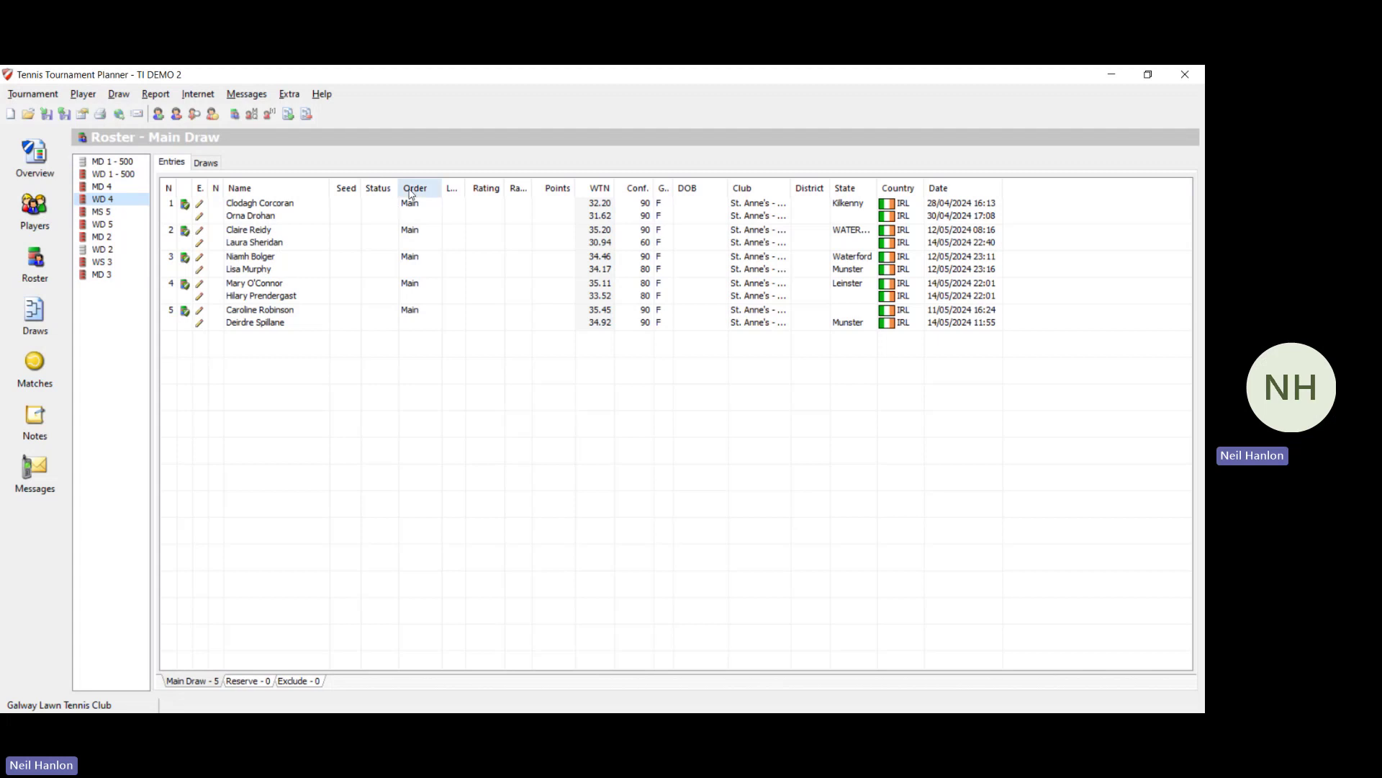
pyautogui.click(128, 214)
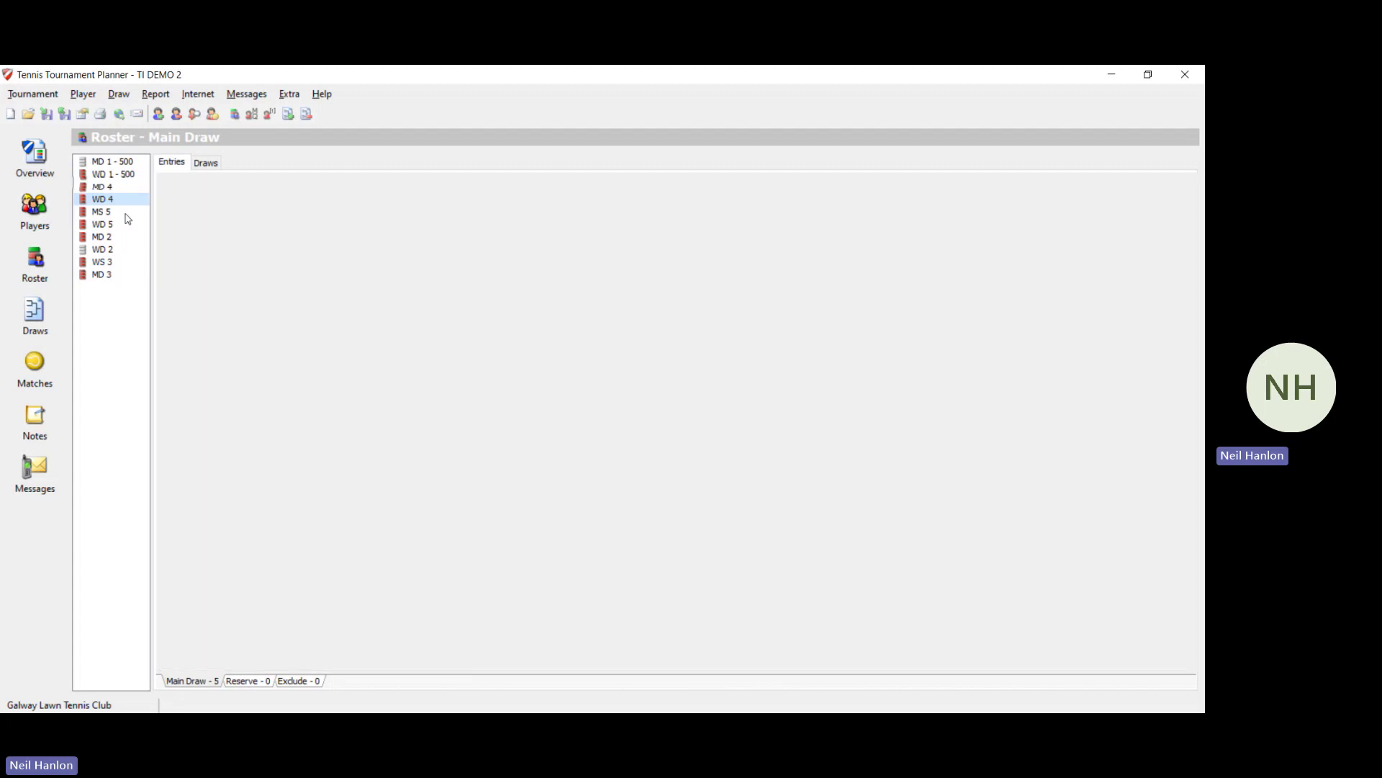
pyautogui.doubleClick(358, 206)
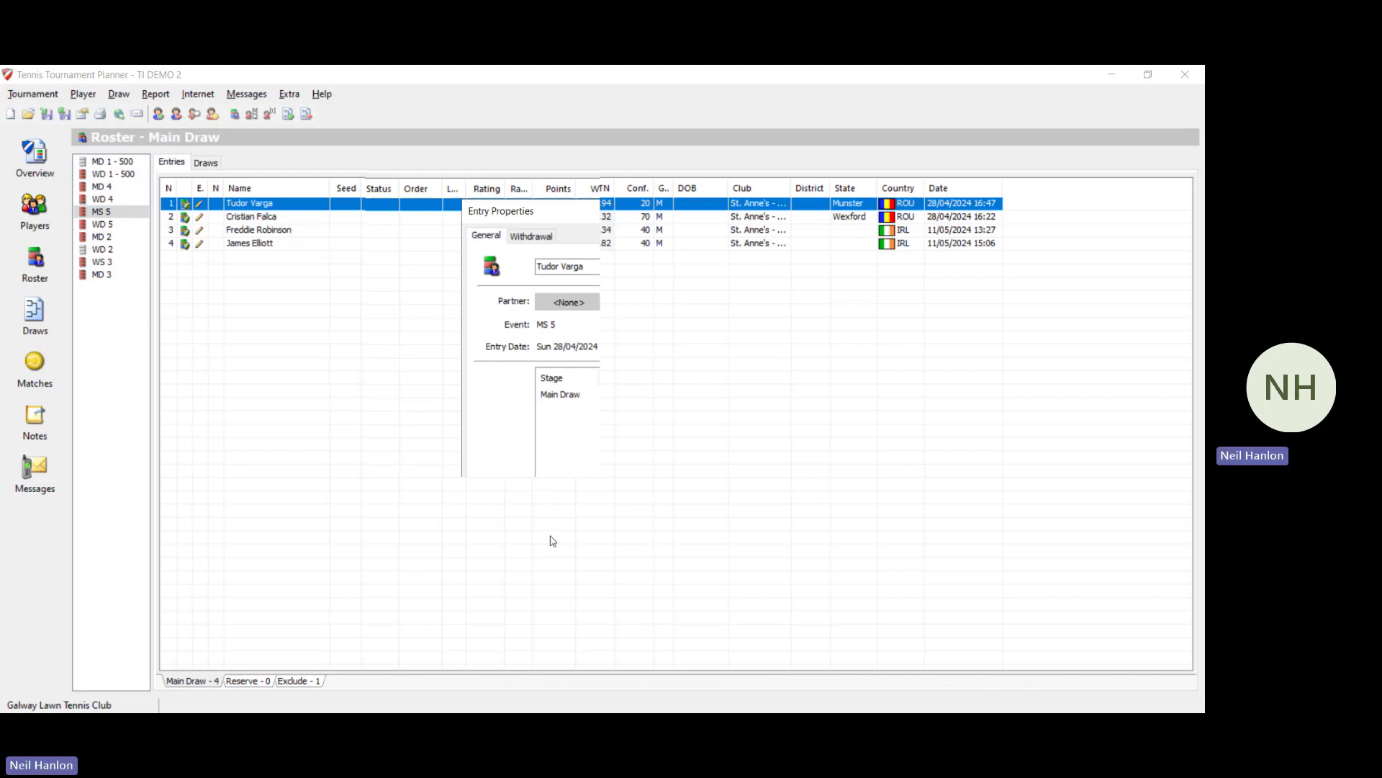
pyautogui.click(589, 561)
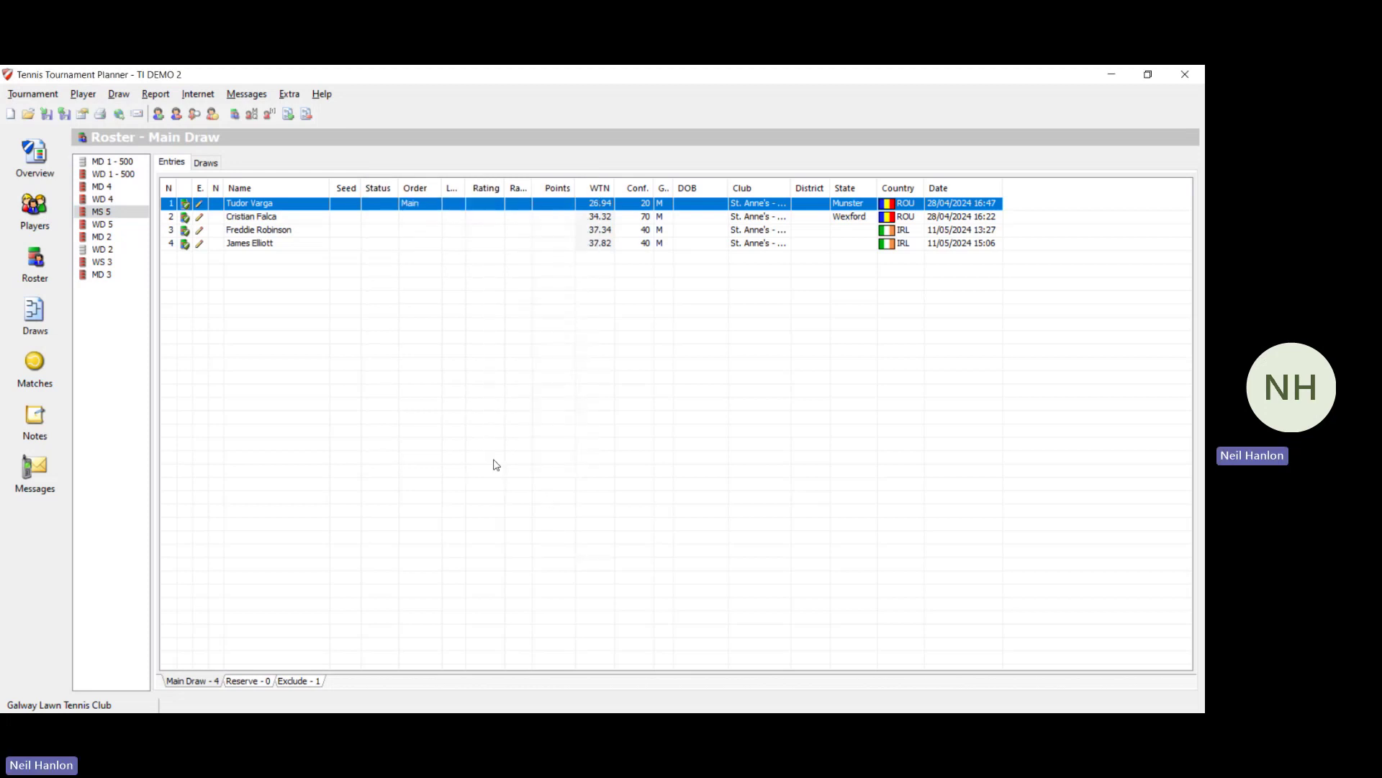
pyautogui.doubleClick(360, 217)
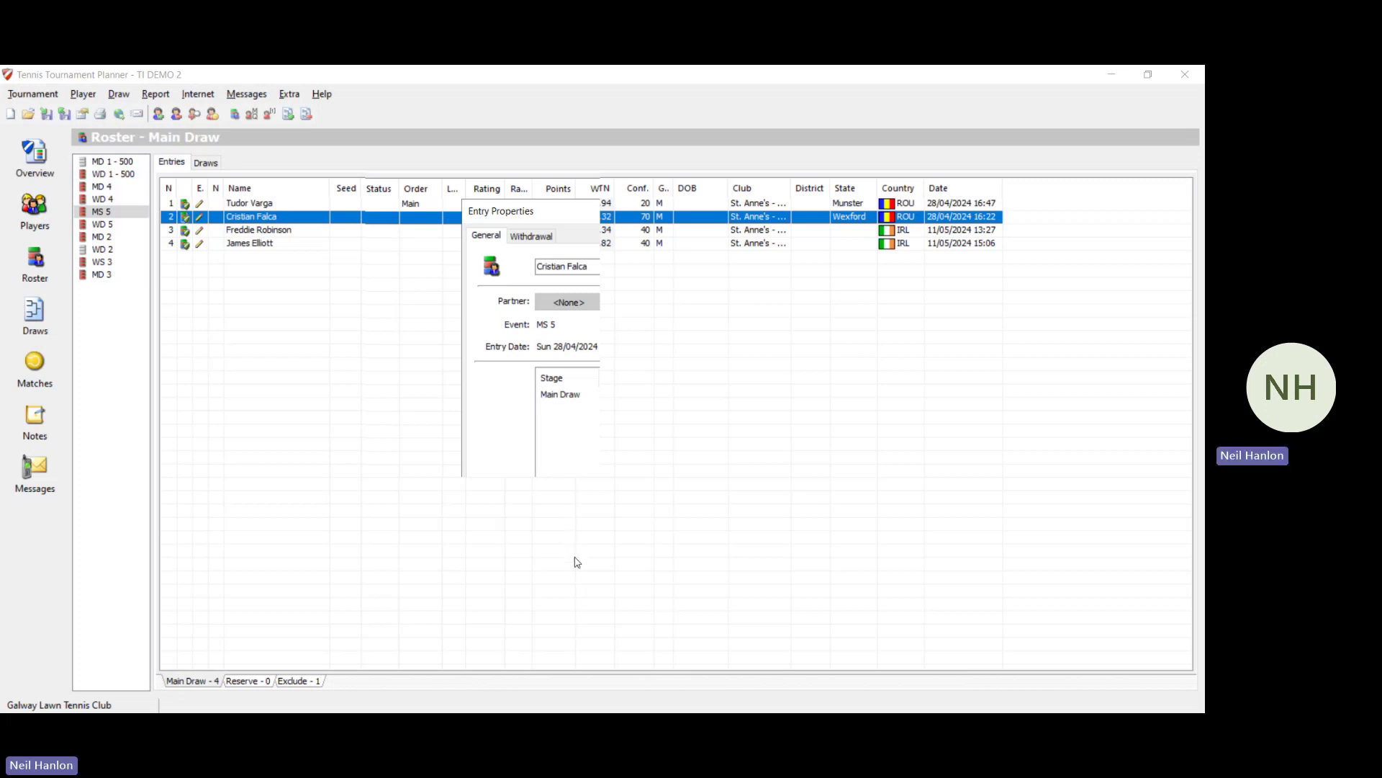
pyautogui.click(574, 556)
pyautogui.doubleClick(422, 230)
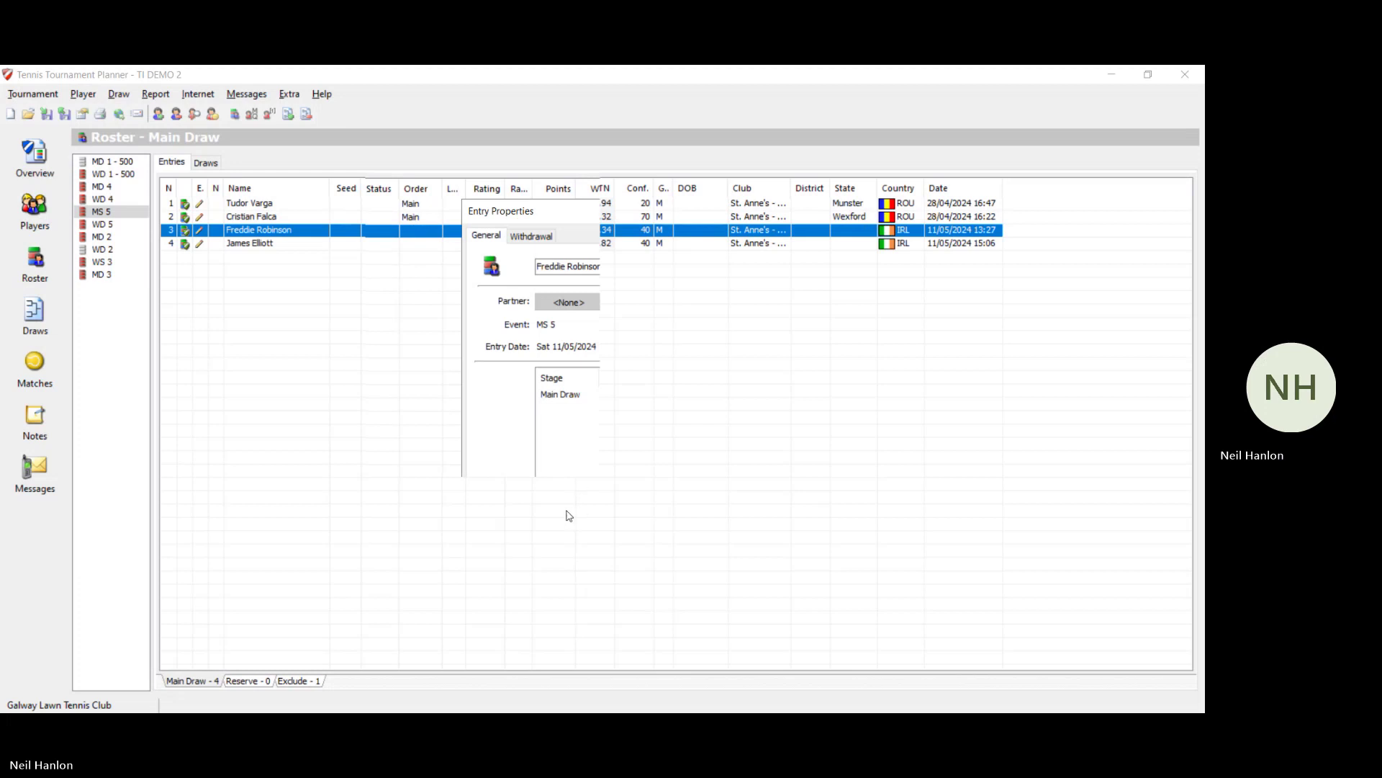
pyautogui.click(571, 566)
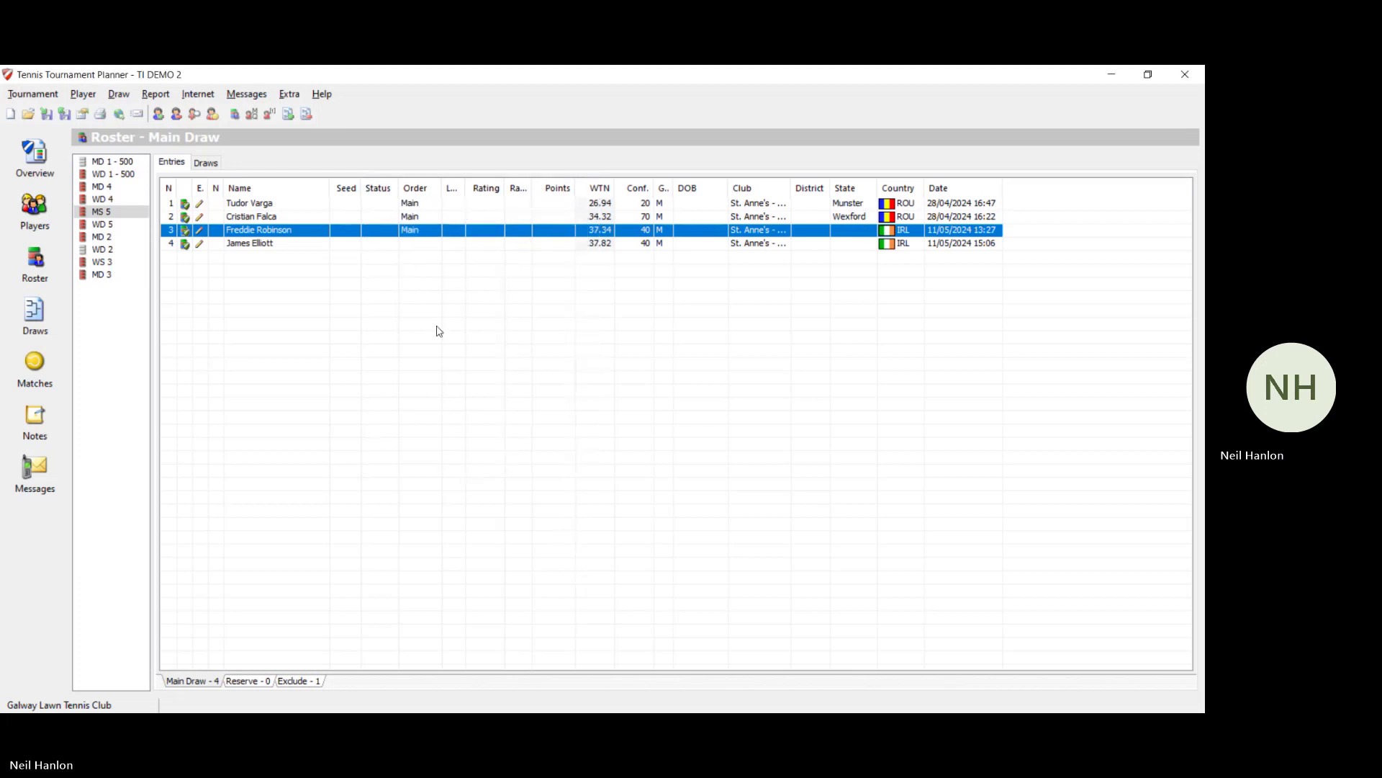
pyautogui.doubleClick(429, 243)
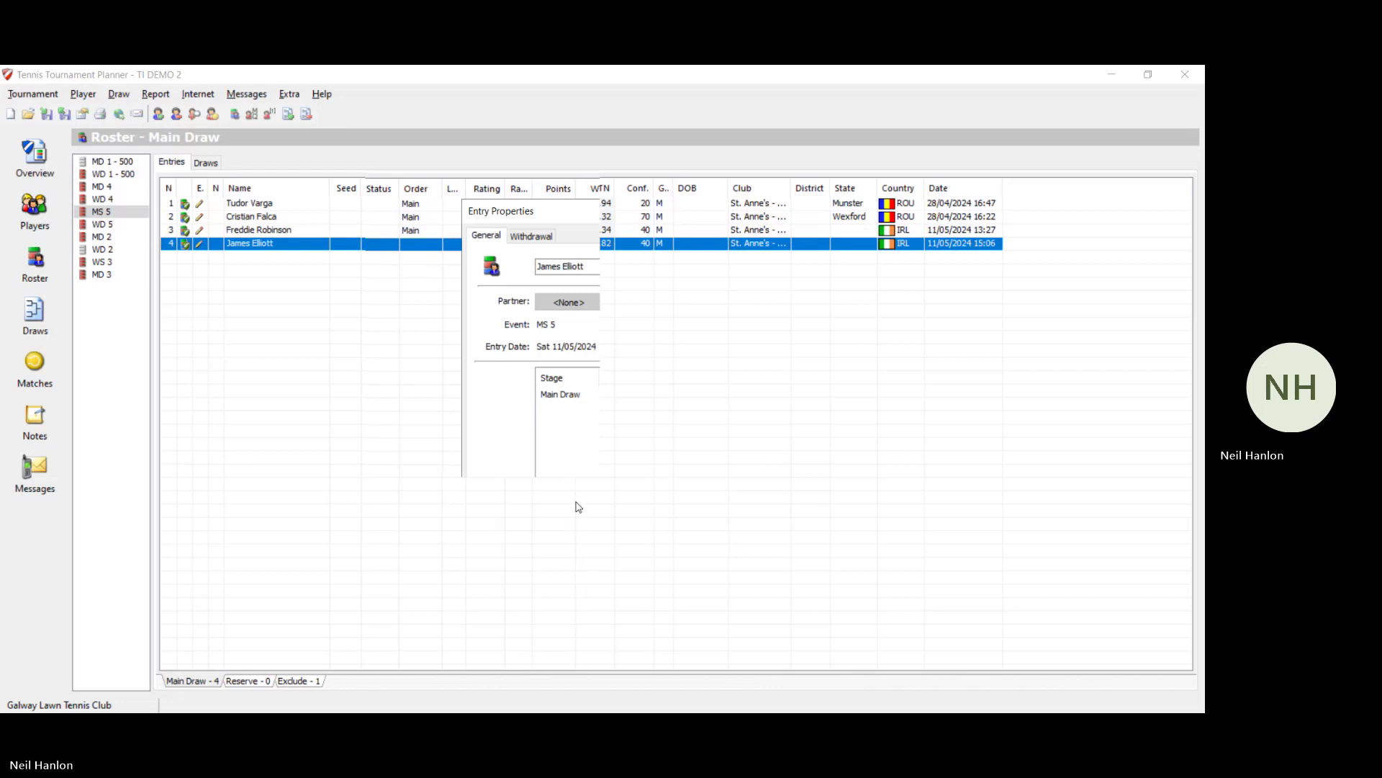
pyautogui.click(582, 568)
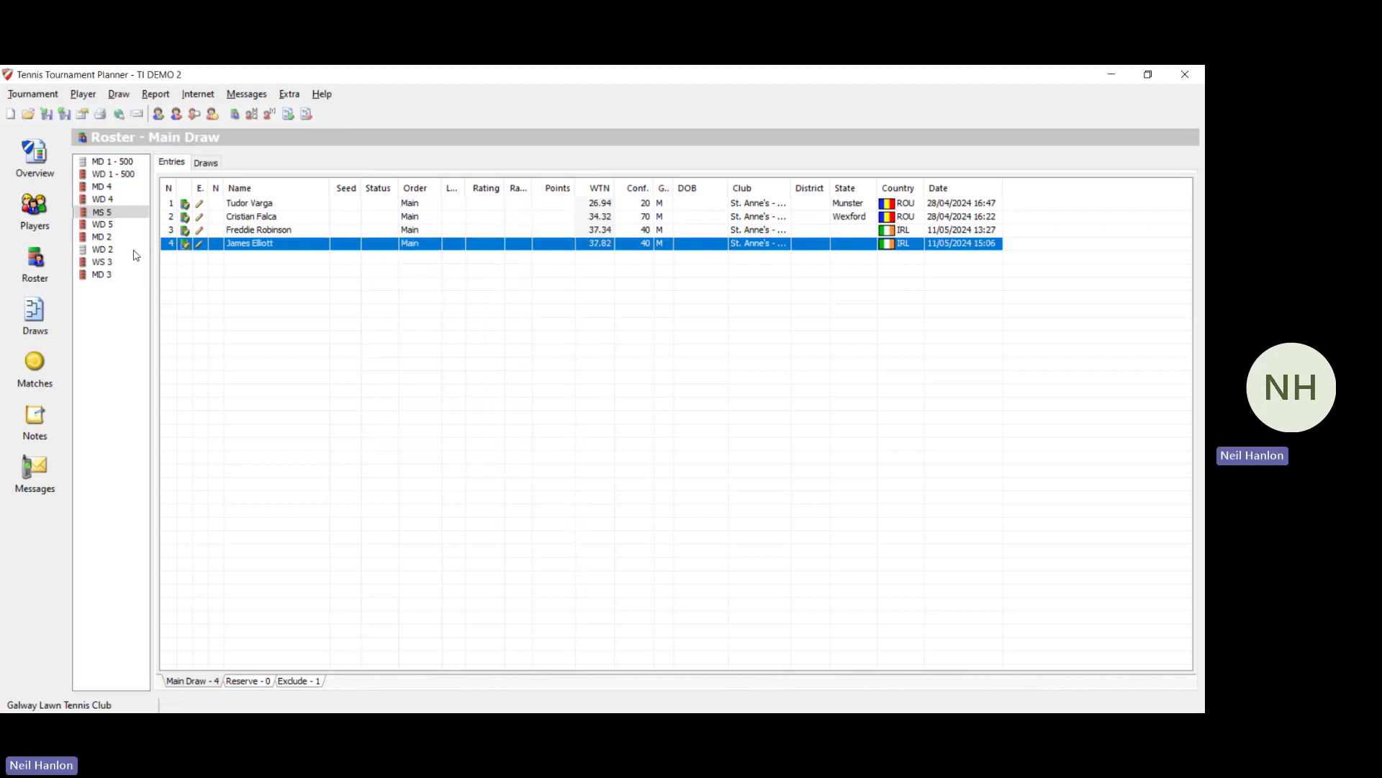
# Step: Review WD 5, MD 2, WS 3 and the first MD 3 pair, ending on the empty MD 1 - 500 roster
pyautogui.click(104, 226)
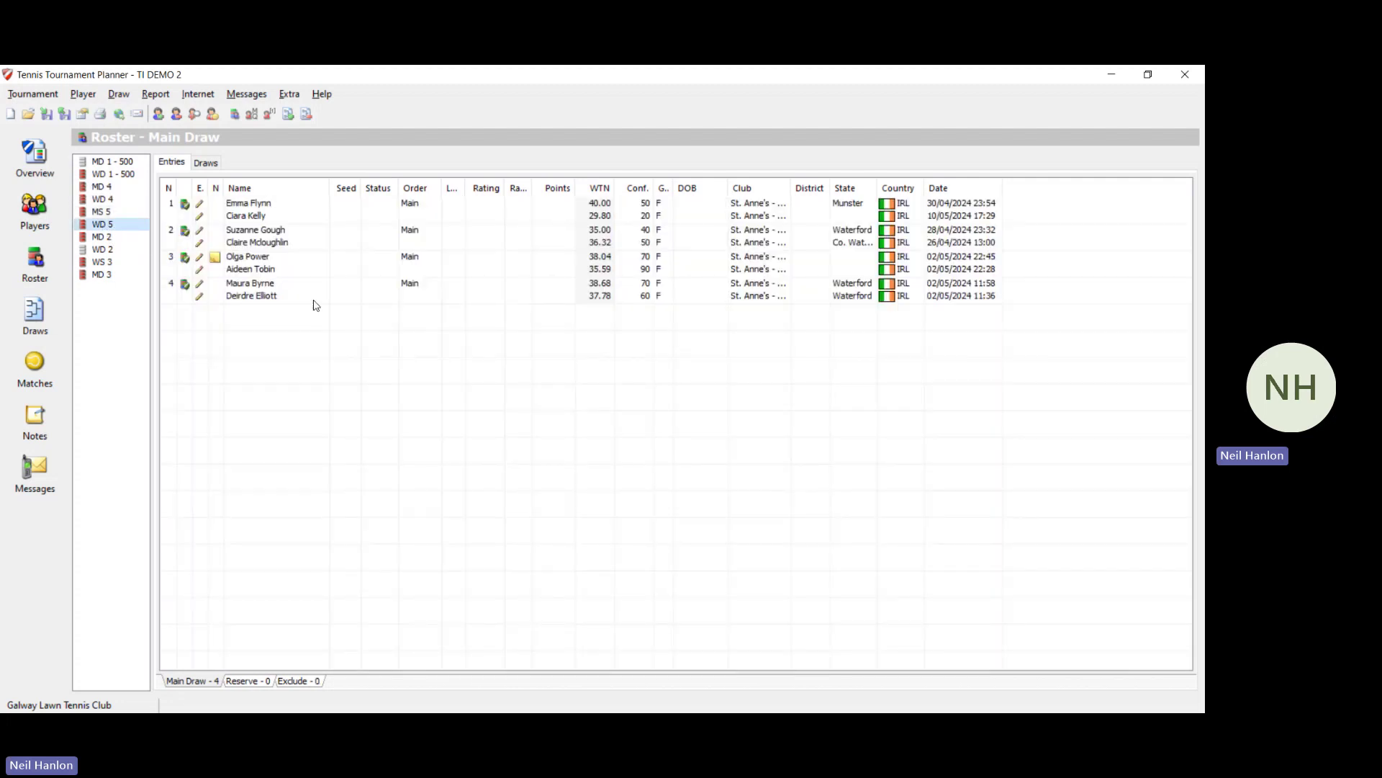
pyautogui.click(97, 239)
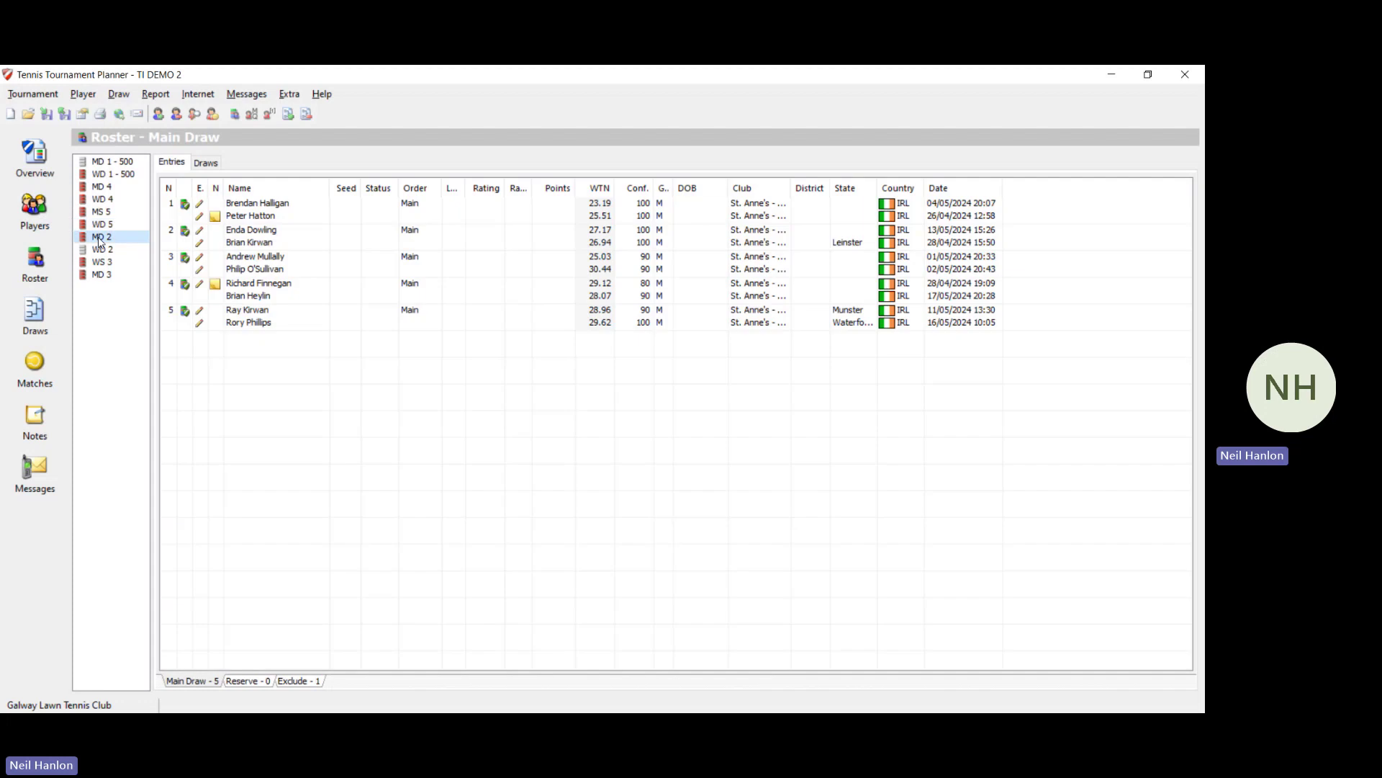
pyautogui.click(102, 267)
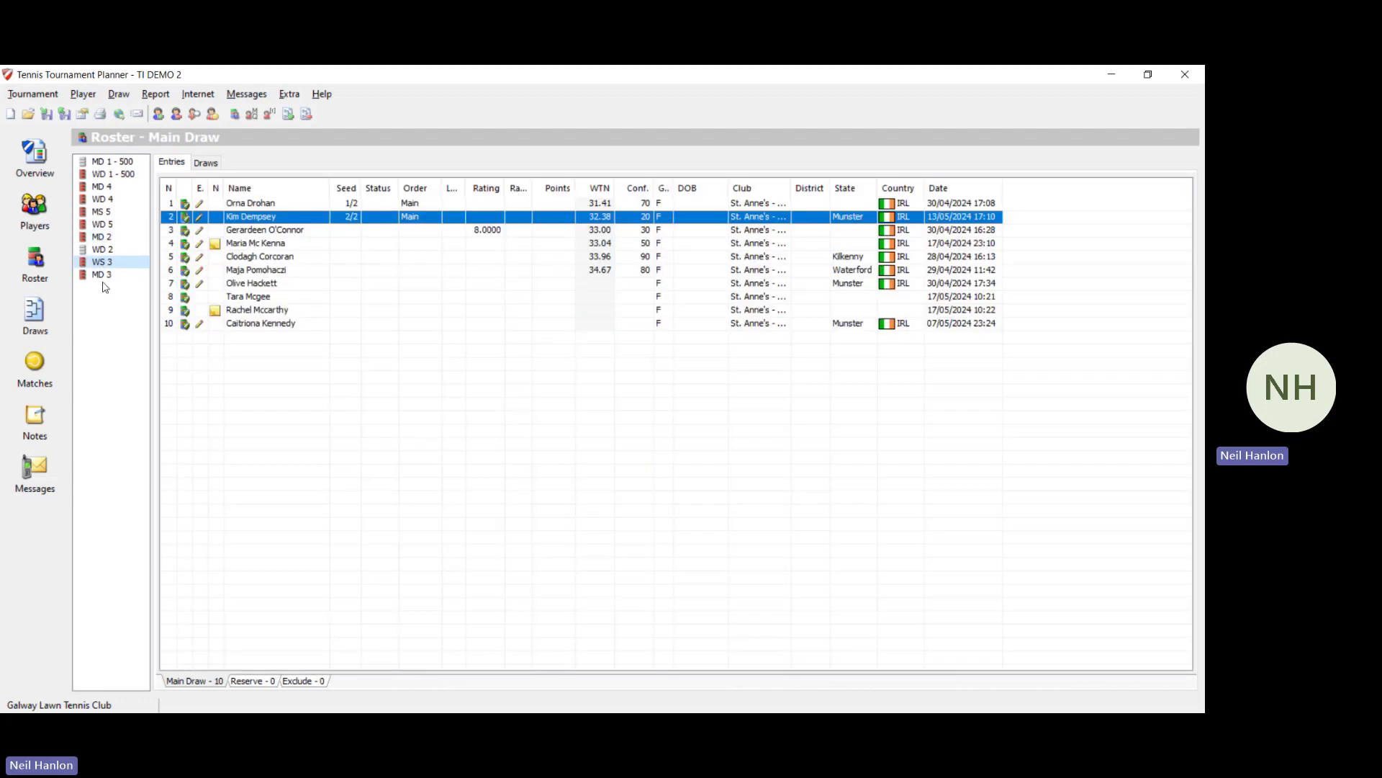
pyautogui.click(108, 277)
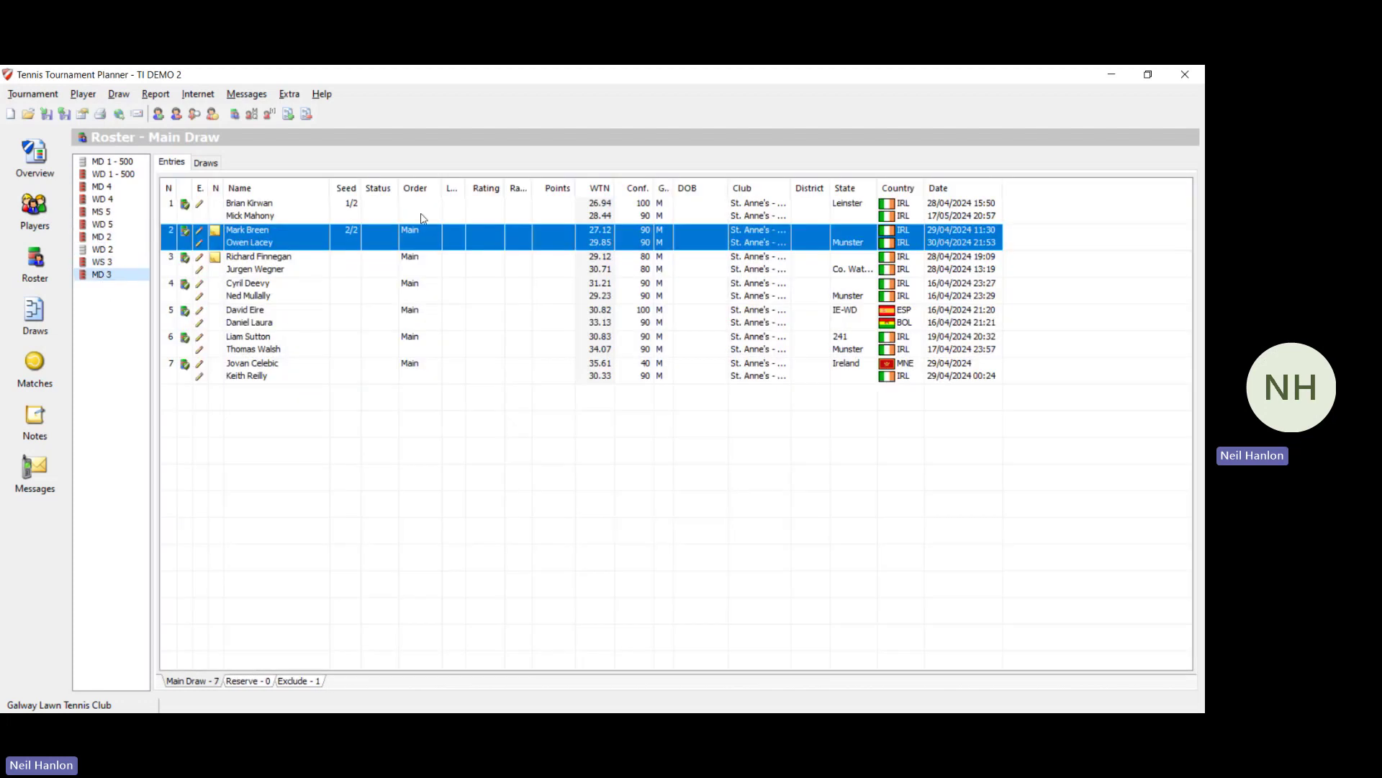
pyautogui.doubleClick(421, 213)
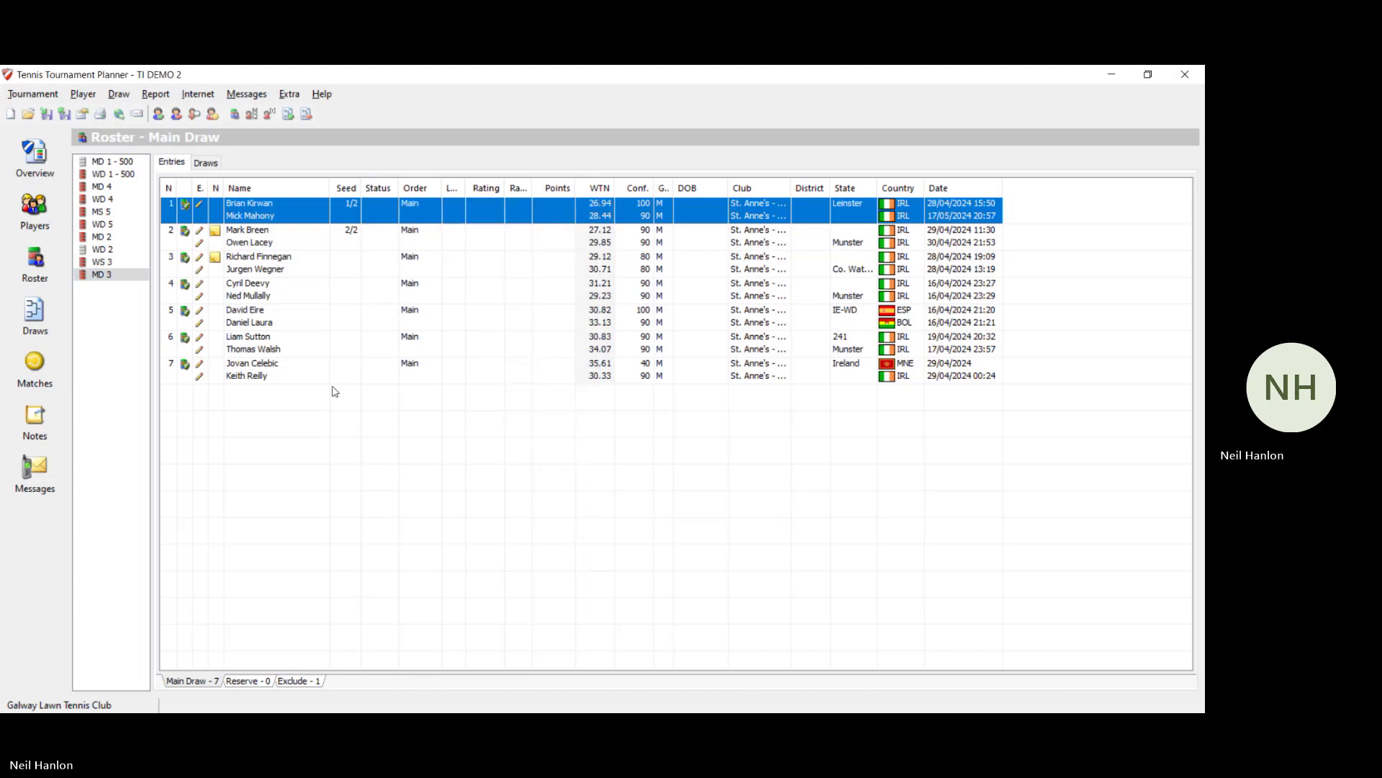
pyautogui.click(101, 263)
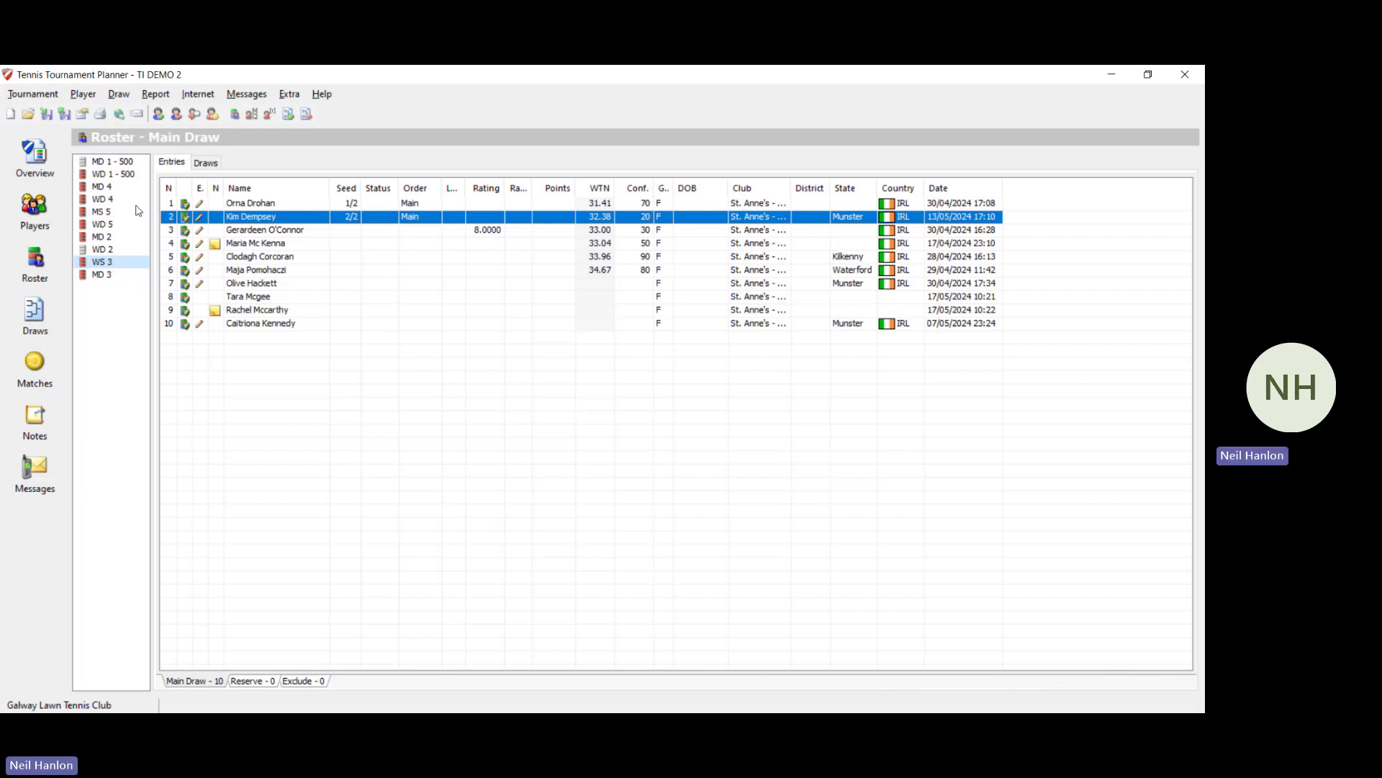
pyautogui.click(119, 164)
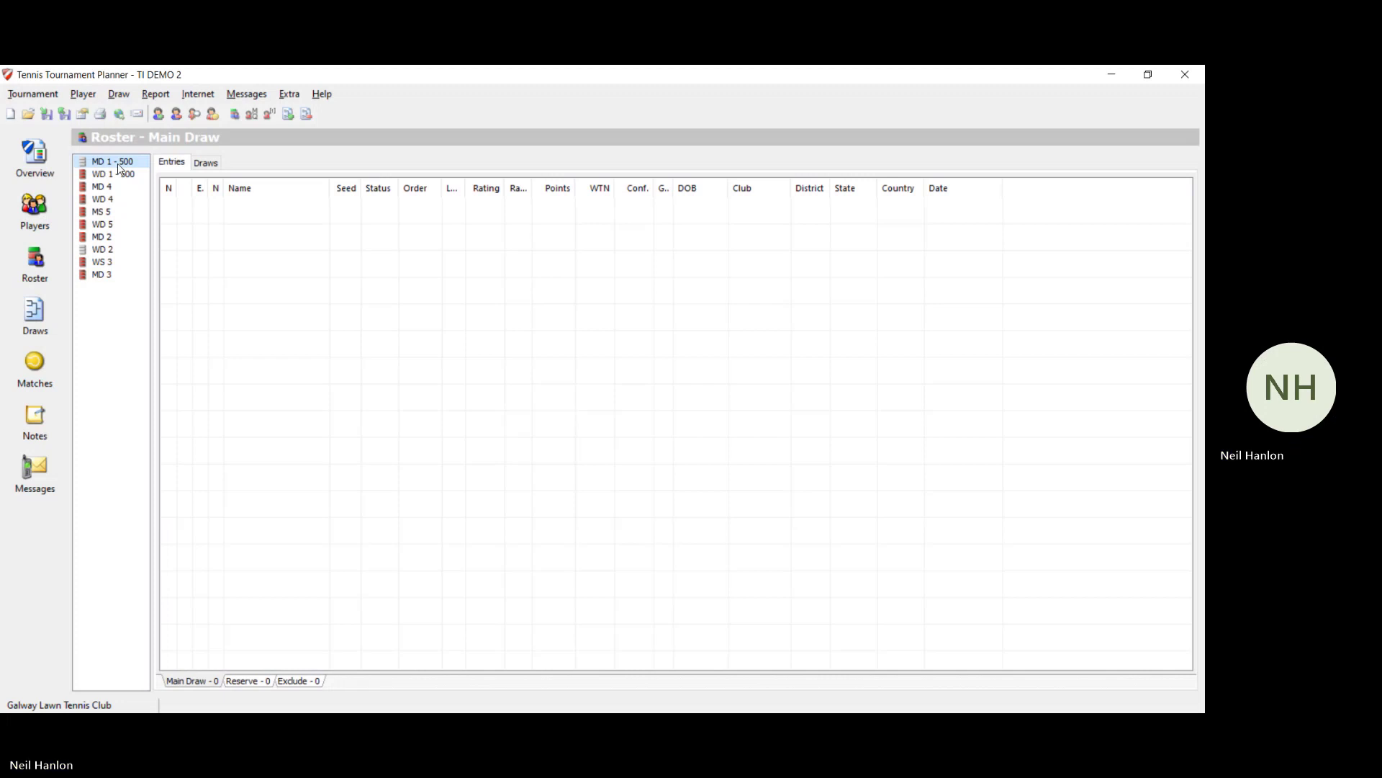
# Step: Cancel the MD 1 - 500 Draw Wizard and show the WD 1 - 500 entries list
pyautogui.click(120, 101)
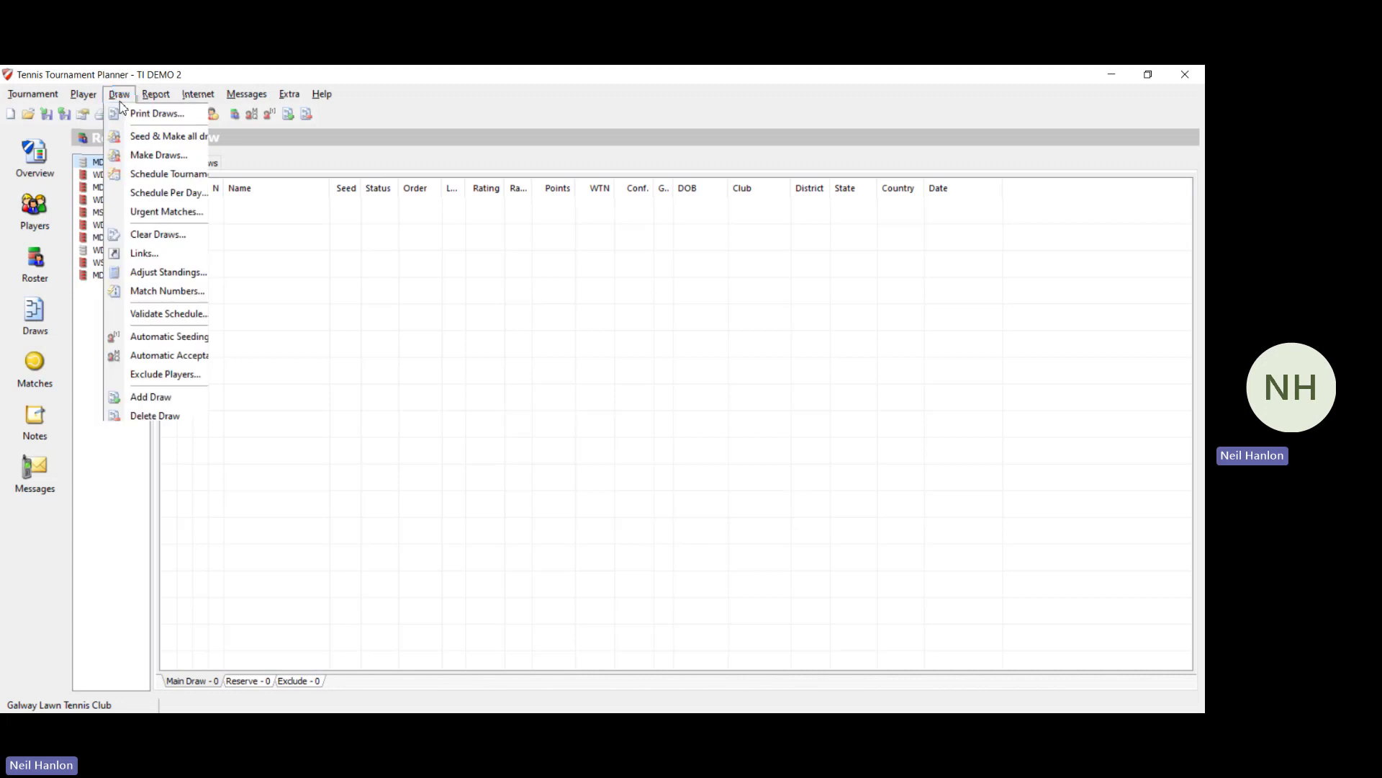
pyautogui.click(223, 397)
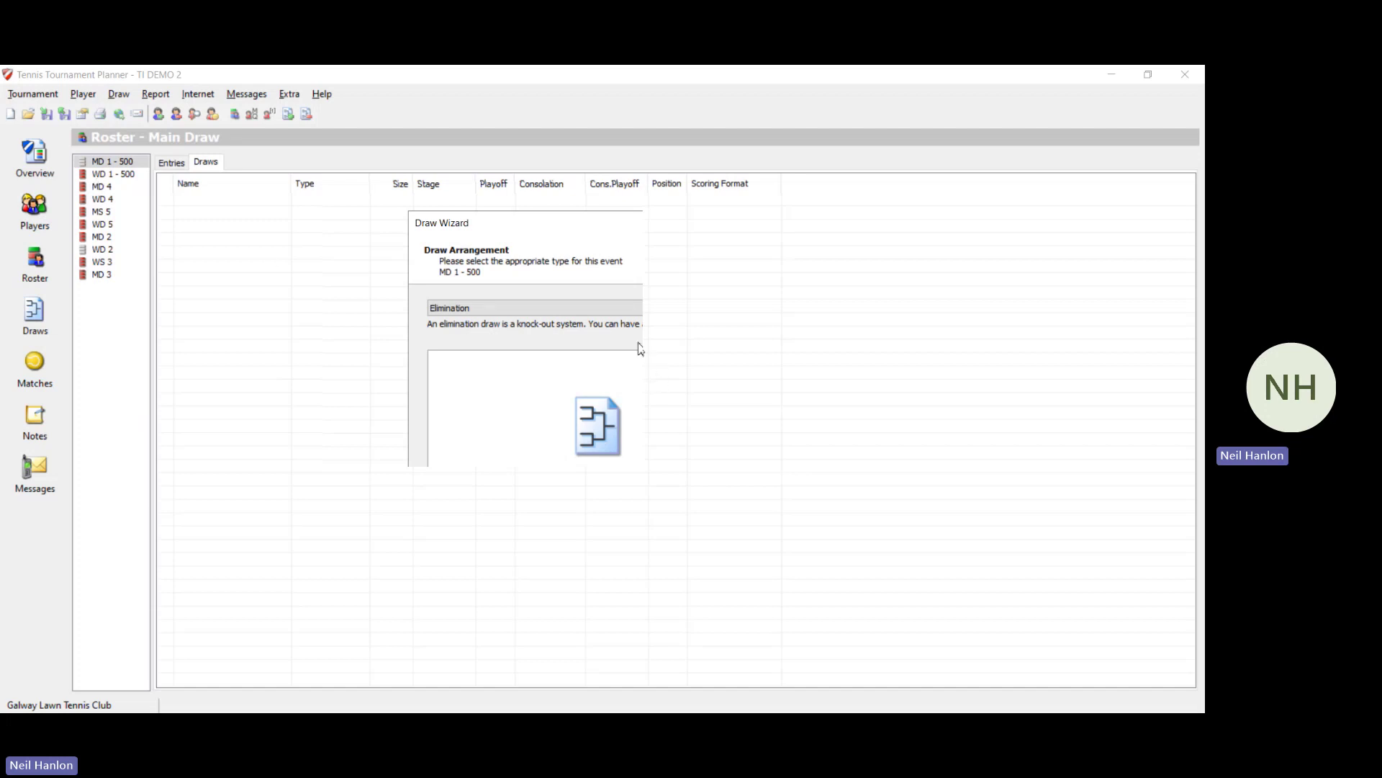
pyautogui.click(671, 557)
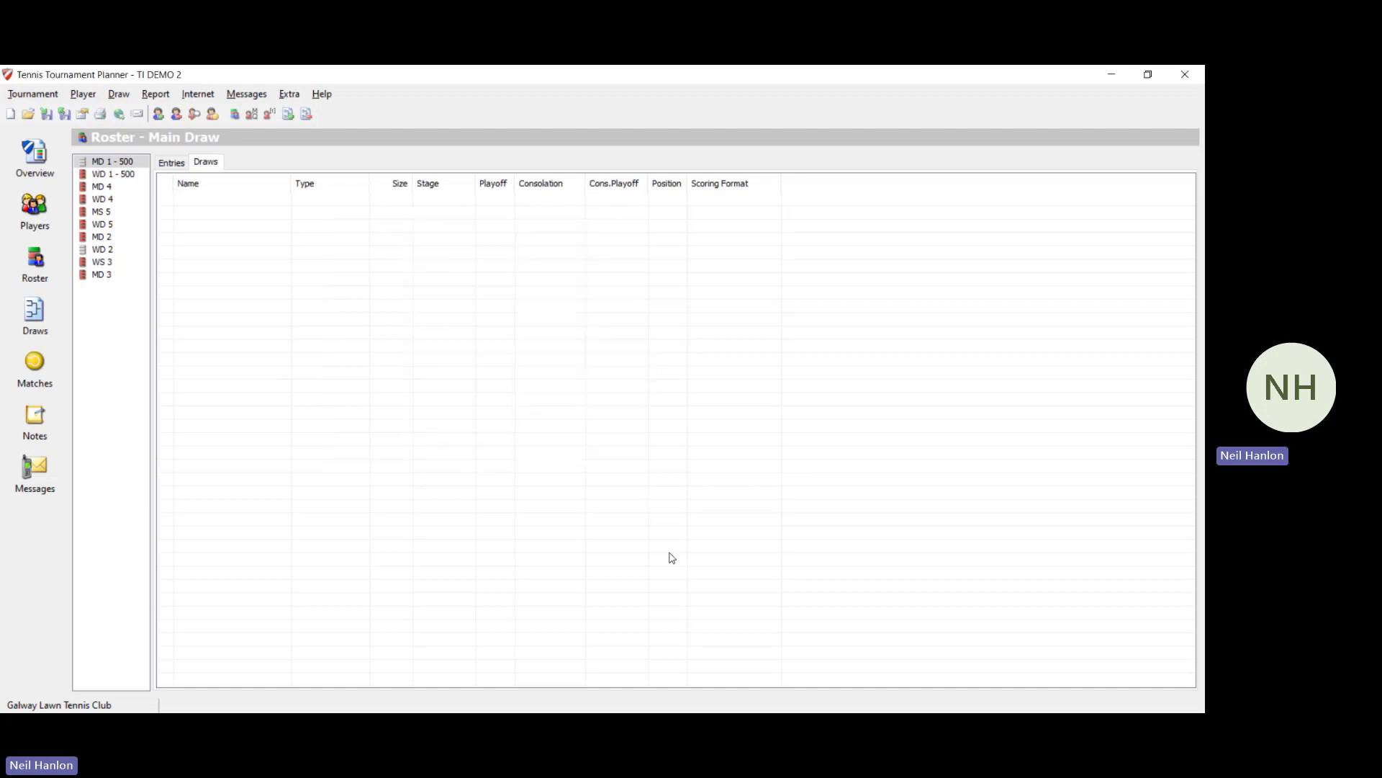
pyautogui.click(99, 176)
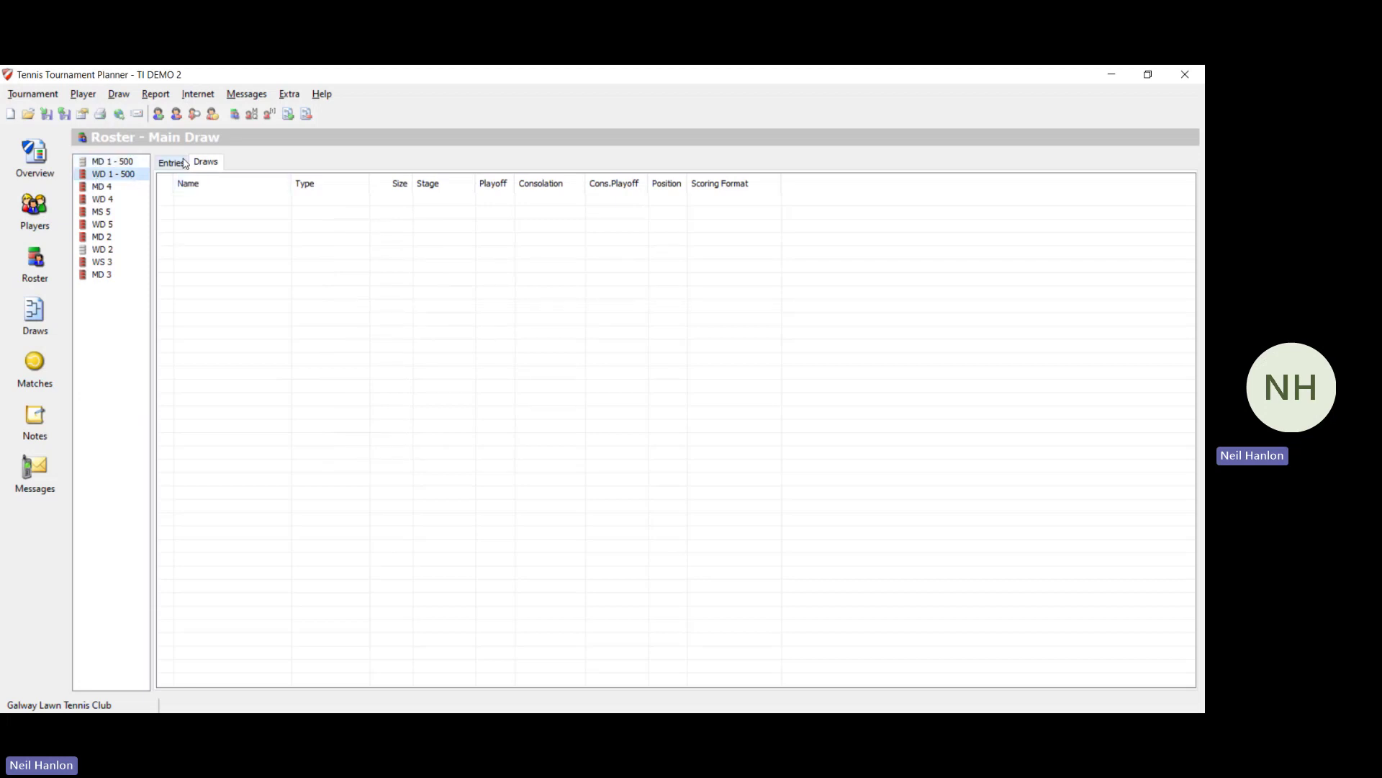
pyautogui.click(183, 163)
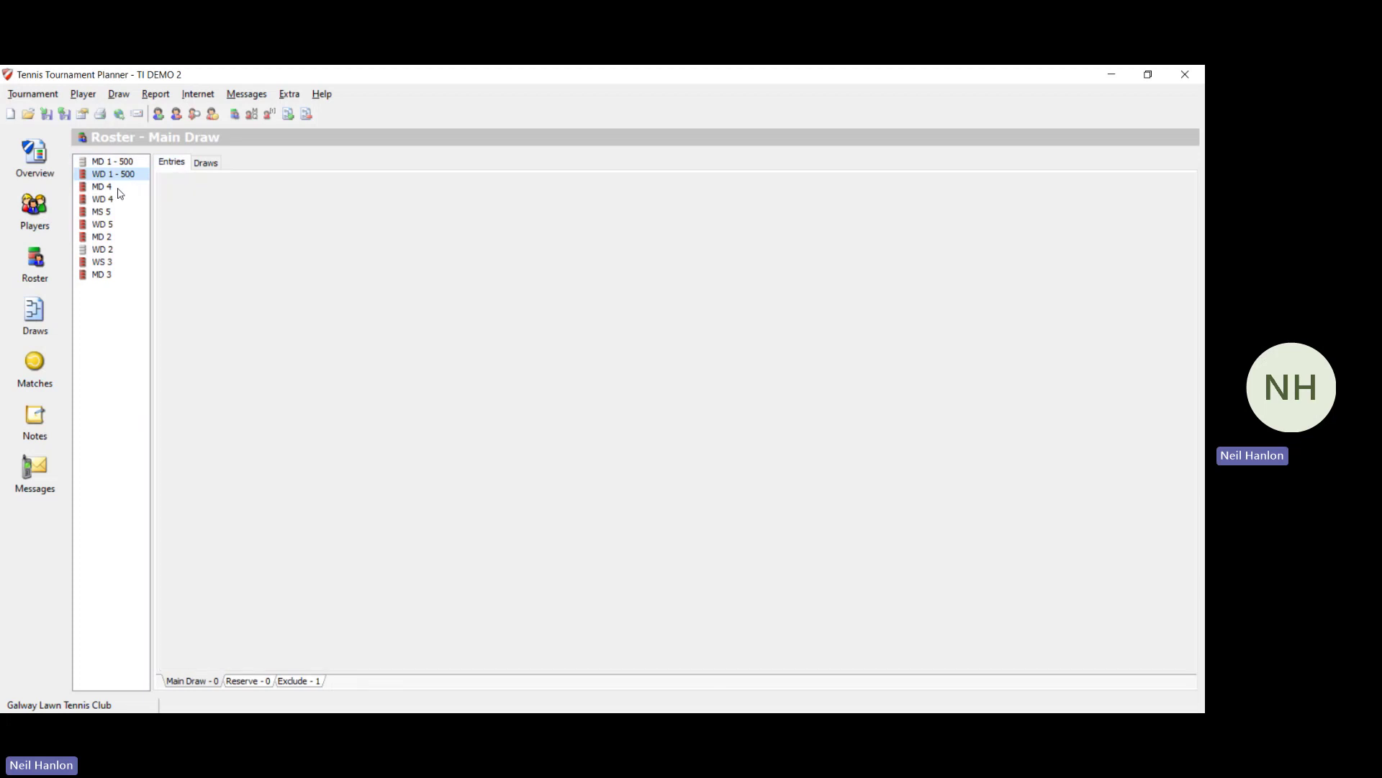
# Step: Add a size-4 Round Robin main draw named MD 4 and view its four-Bye grid
pyautogui.click(108, 186)
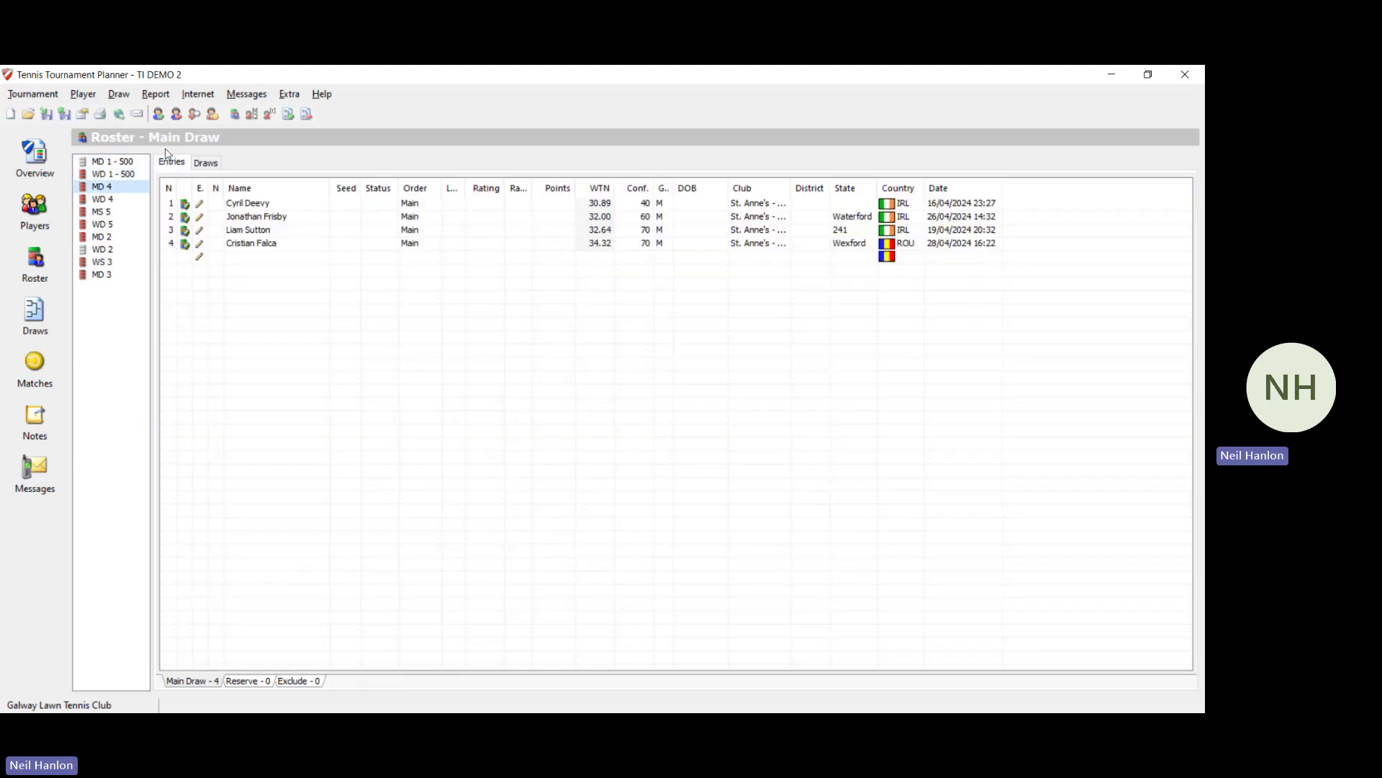
pyautogui.click(124, 93)
pyautogui.click(173, 397)
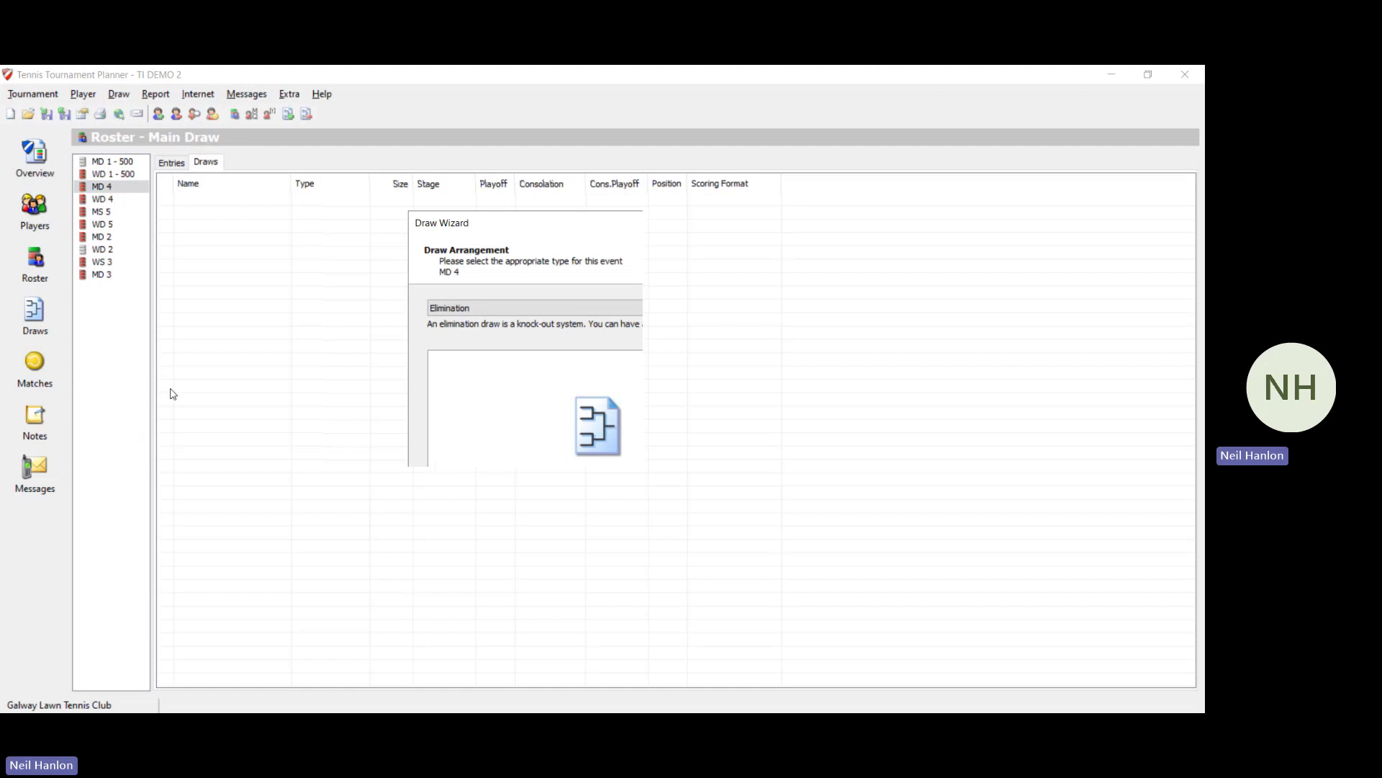
pyautogui.click(443, 310)
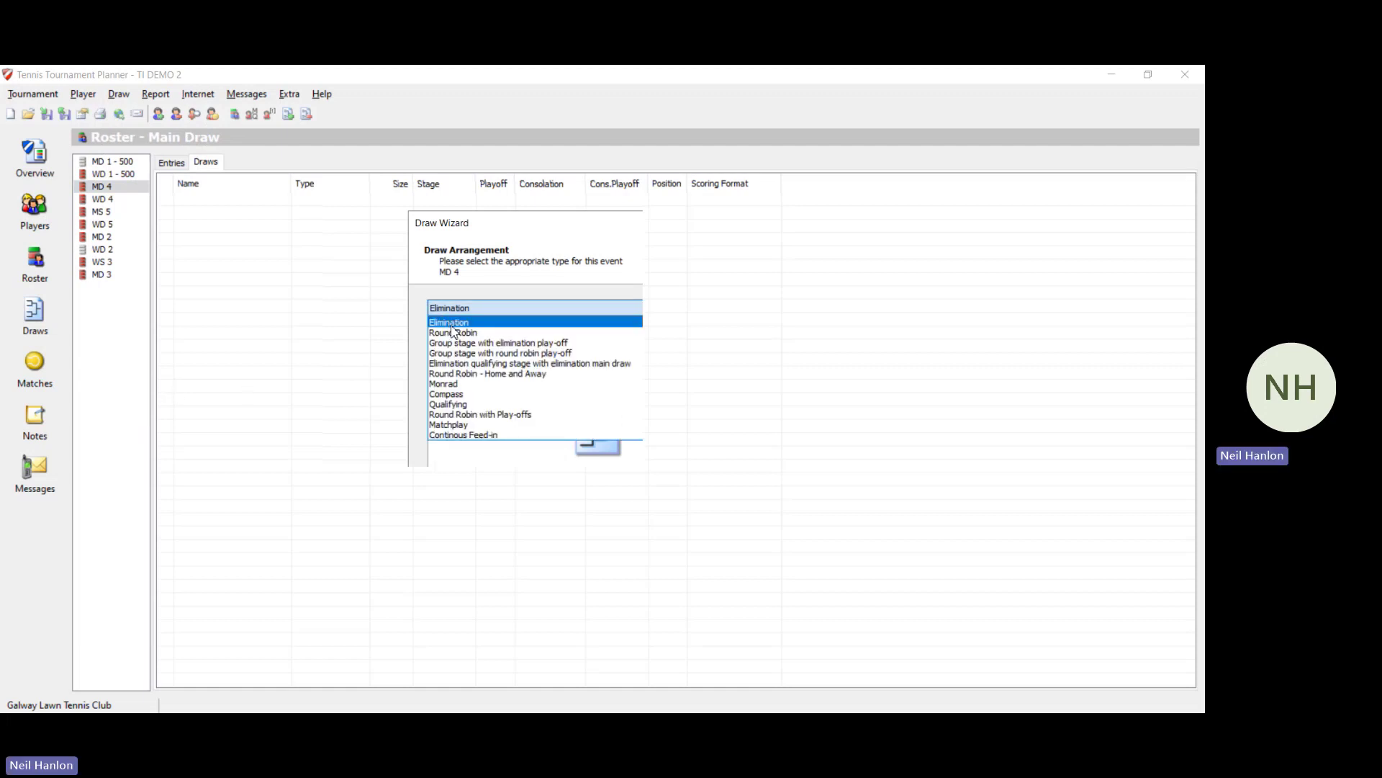
pyautogui.click(455, 335)
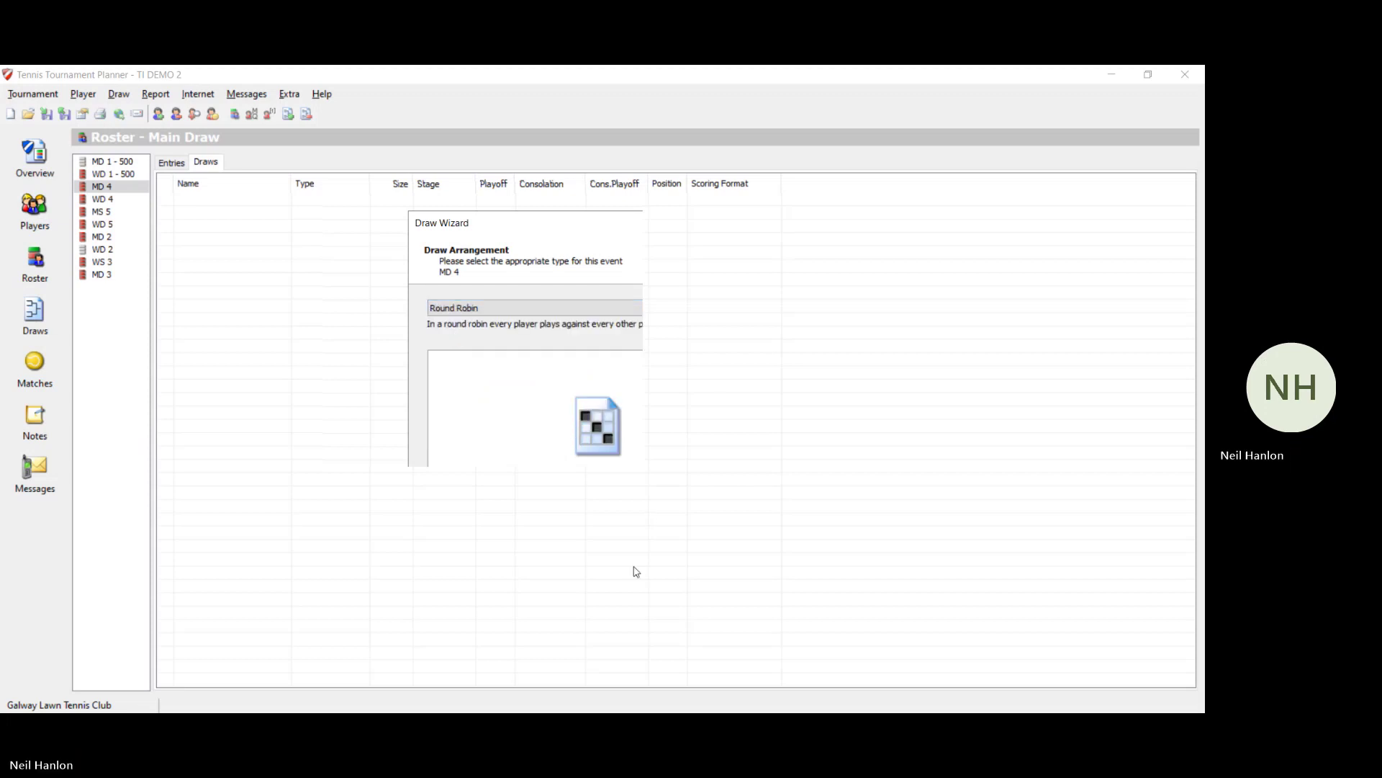
pyautogui.click(617, 551)
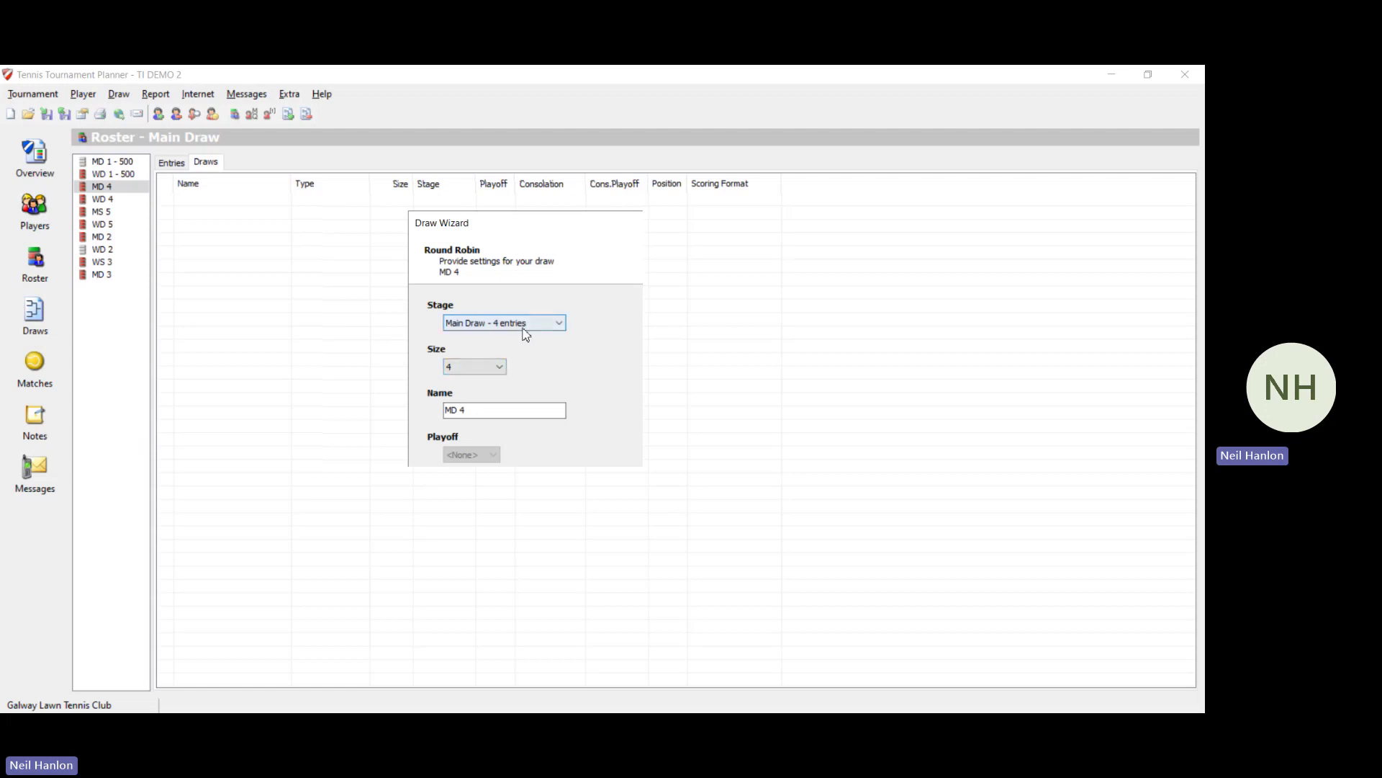
pyautogui.click(609, 547)
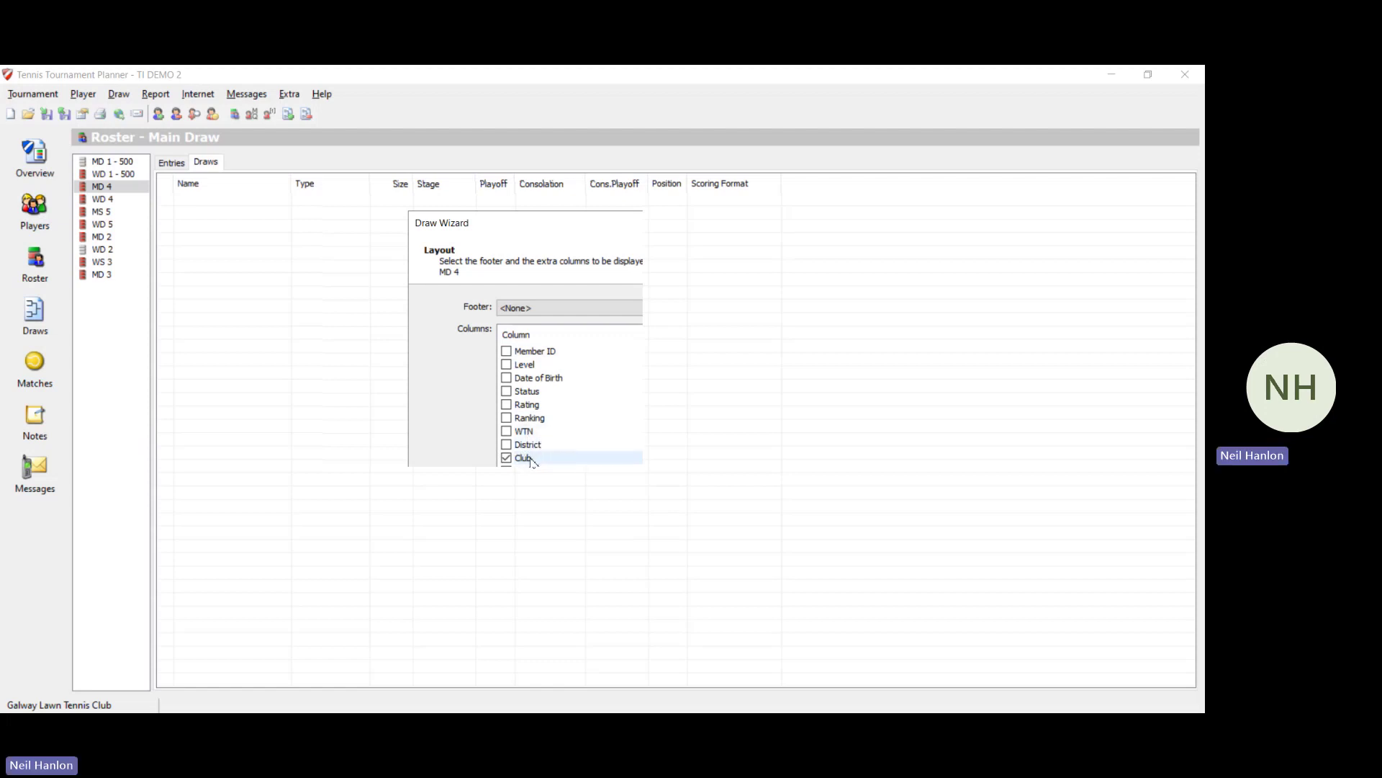
pyautogui.click(606, 551)
pyautogui.click(606, 551)
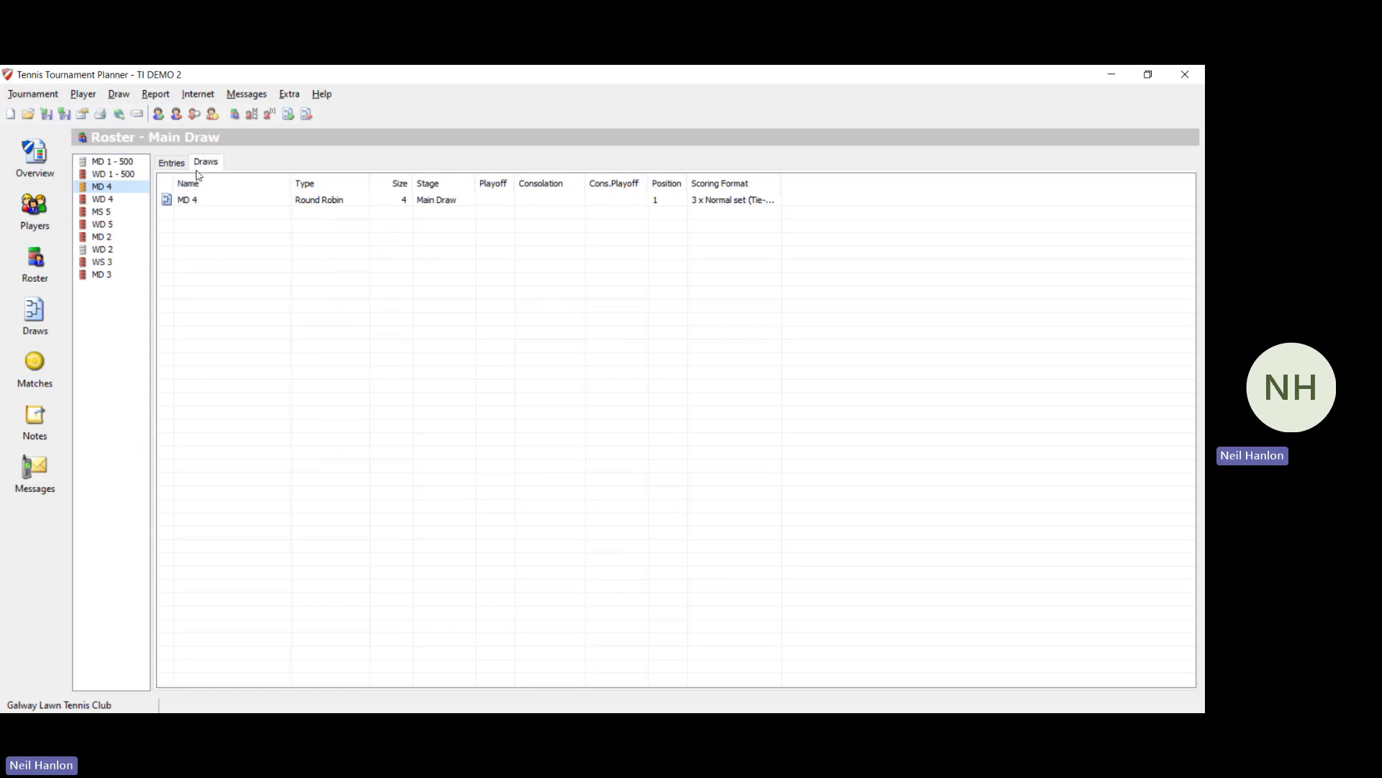
pyautogui.click(19, 329)
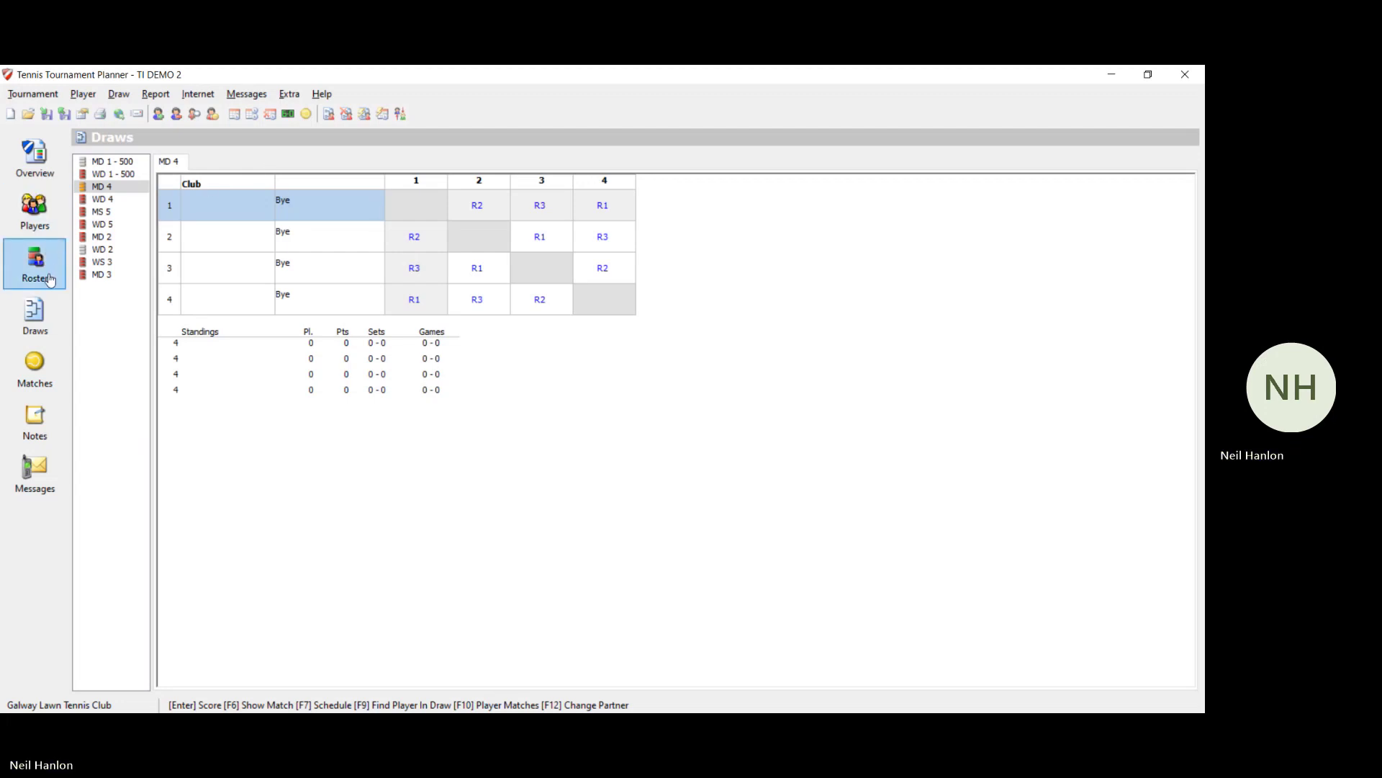
# Step: Make and save the MD 4 main draw with Separation set to None, then select WD 4
pyautogui.click(113, 104)
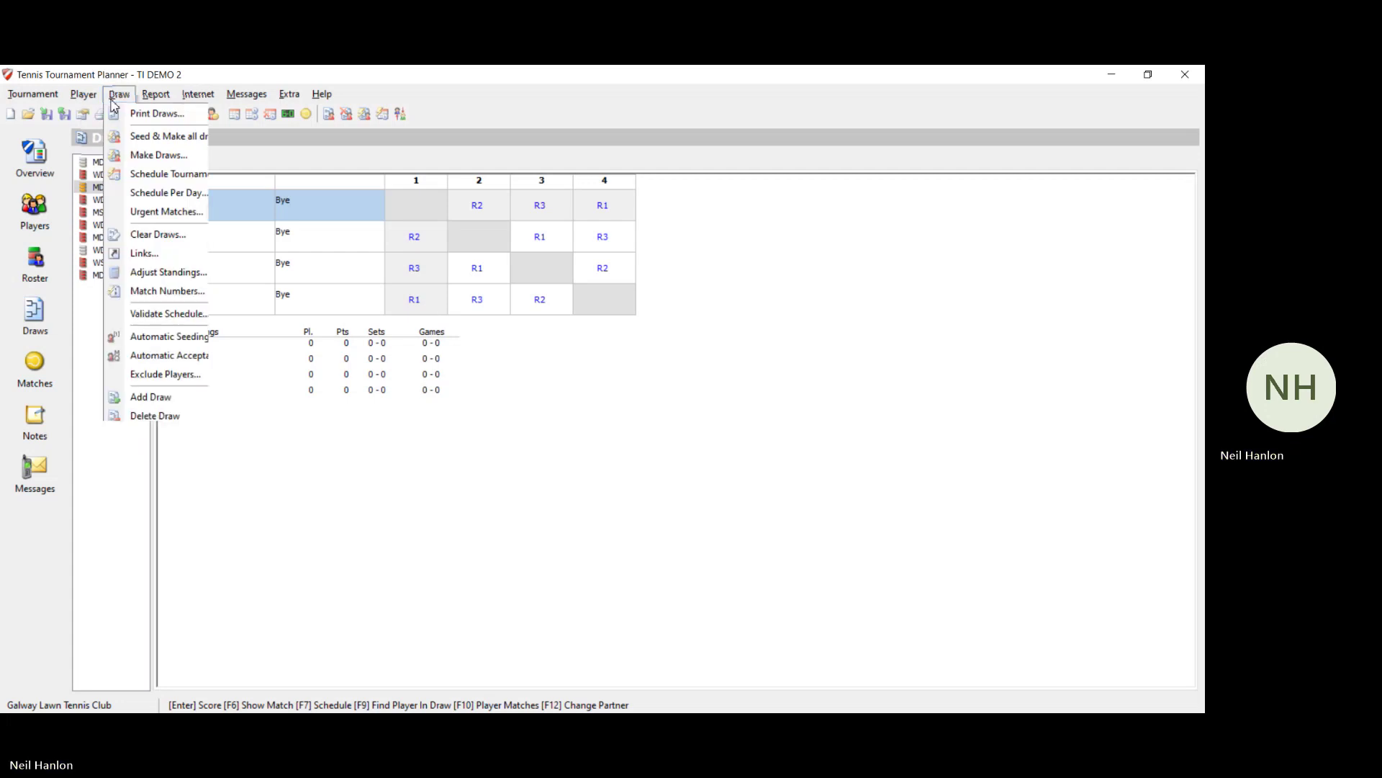
pyautogui.click(137, 153)
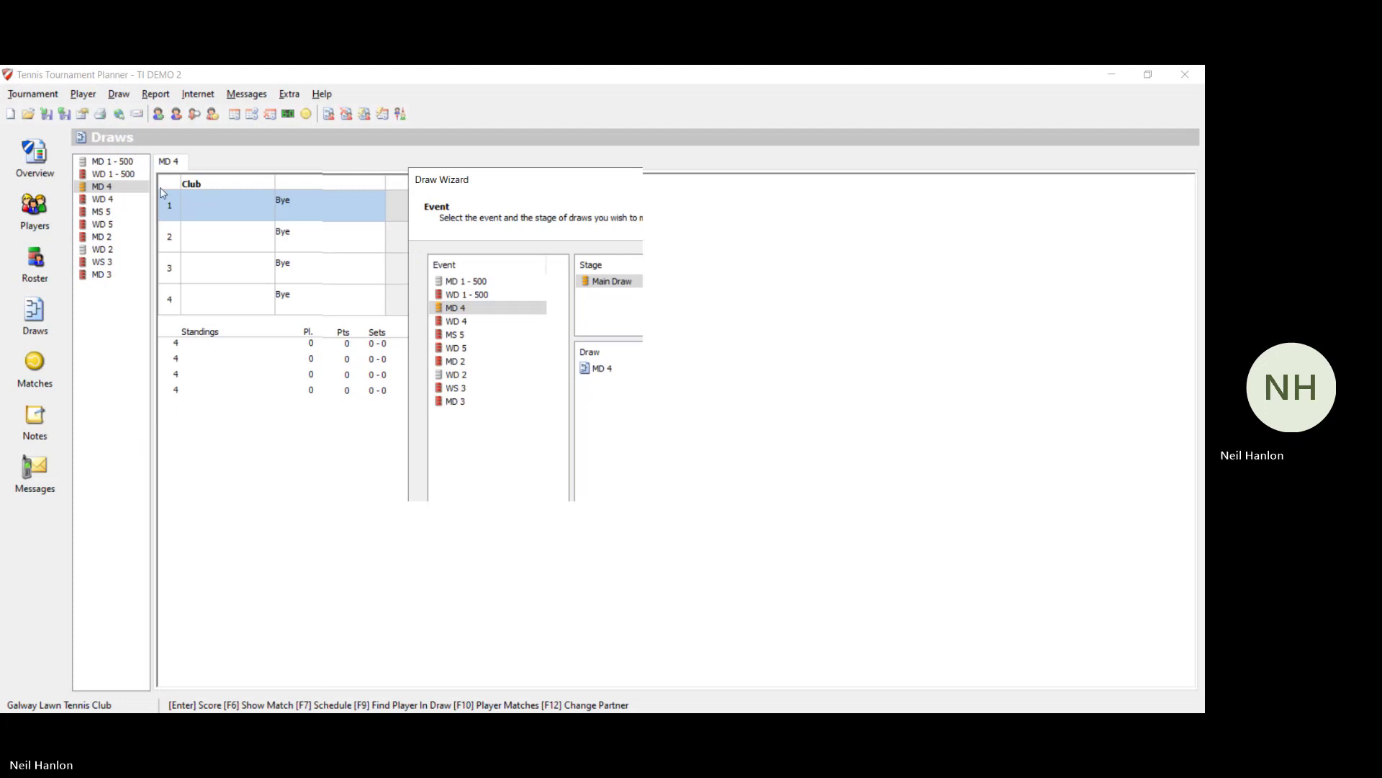
pyautogui.click(480, 313)
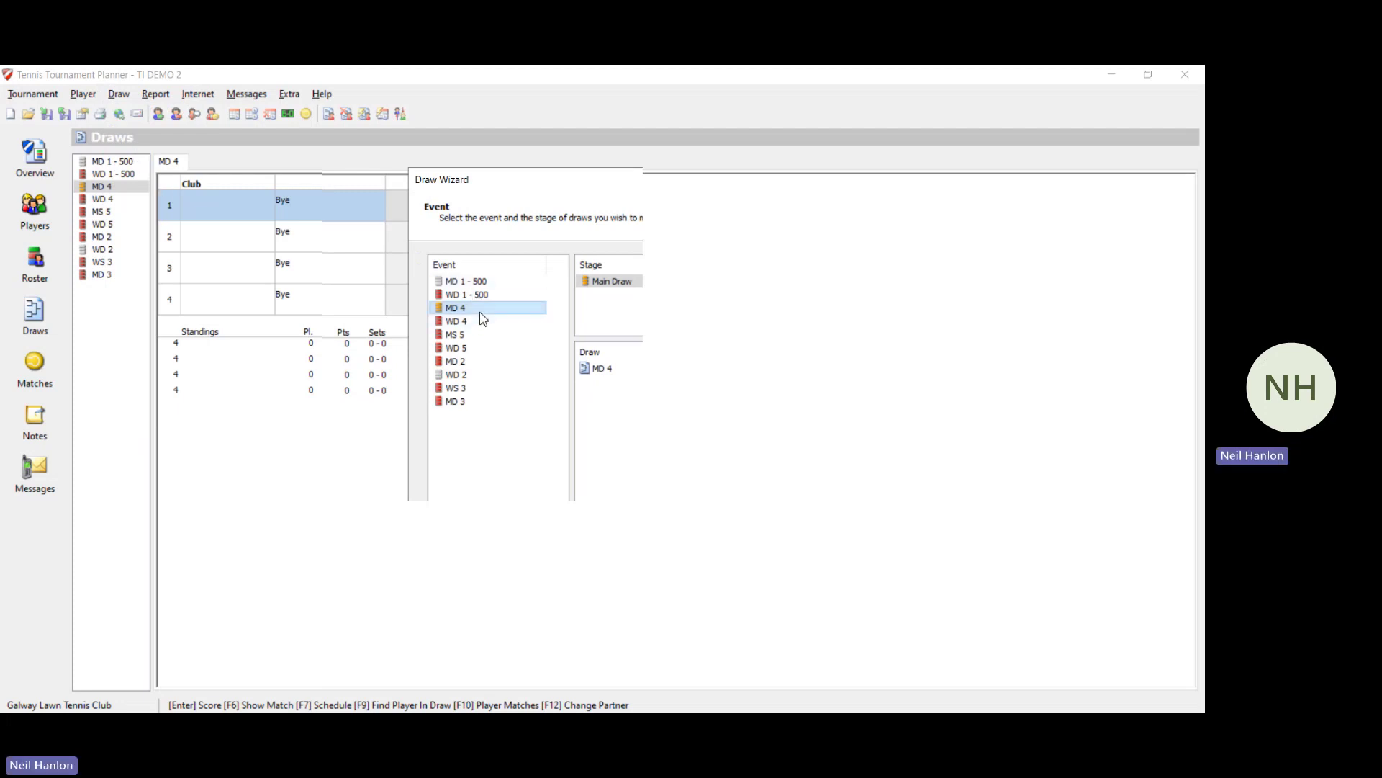
pyautogui.click(642, 282)
pyautogui.click(641, 593)
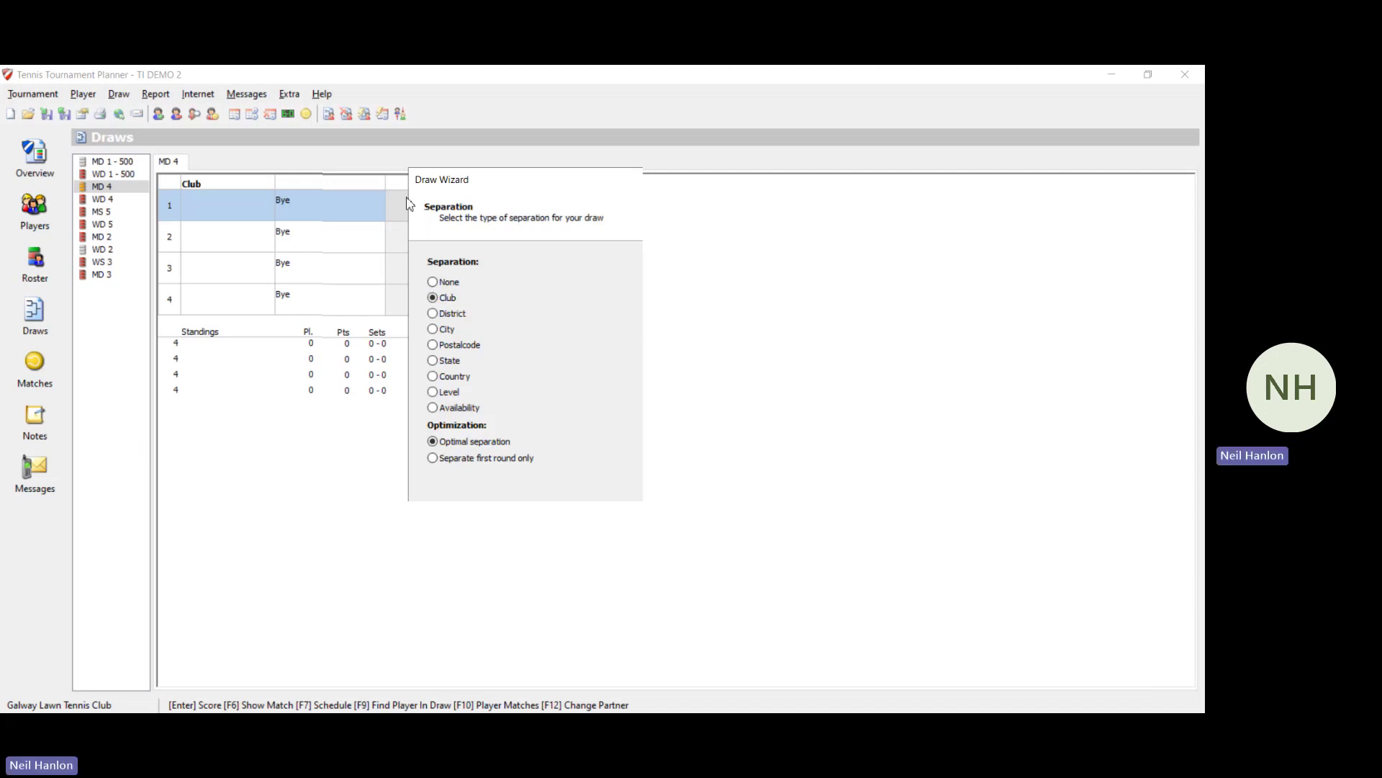
pyautogui.click(434, 282)
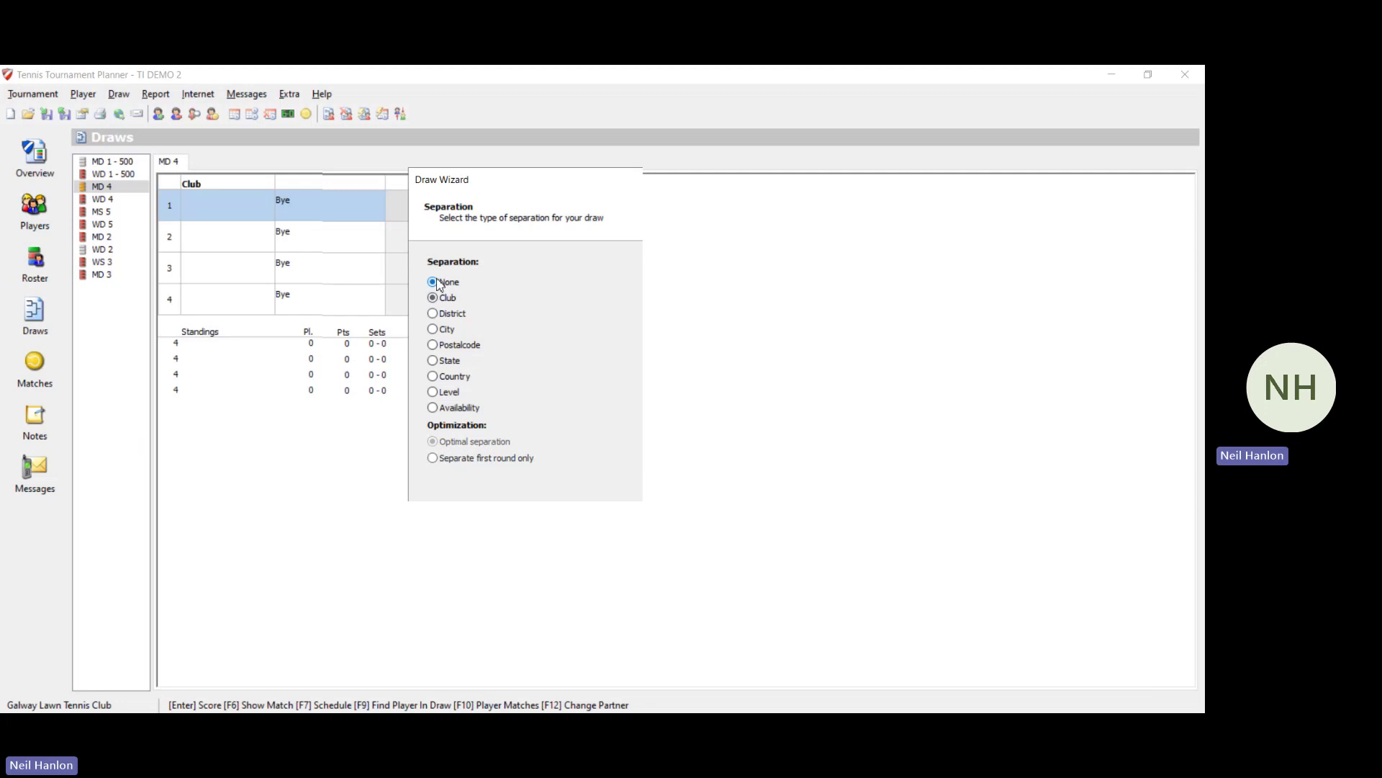
pyautogui.click(641, 594)
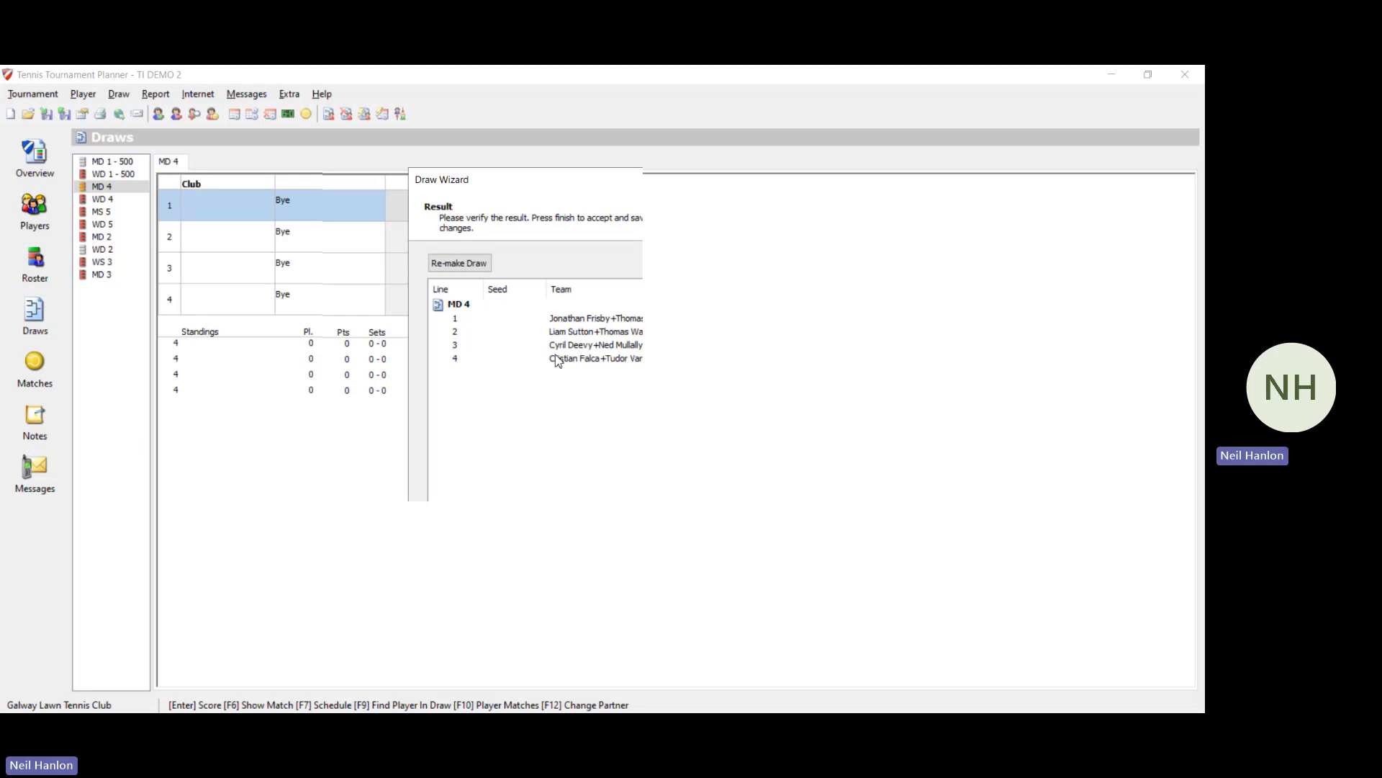
pyautogui.click(611, 582)
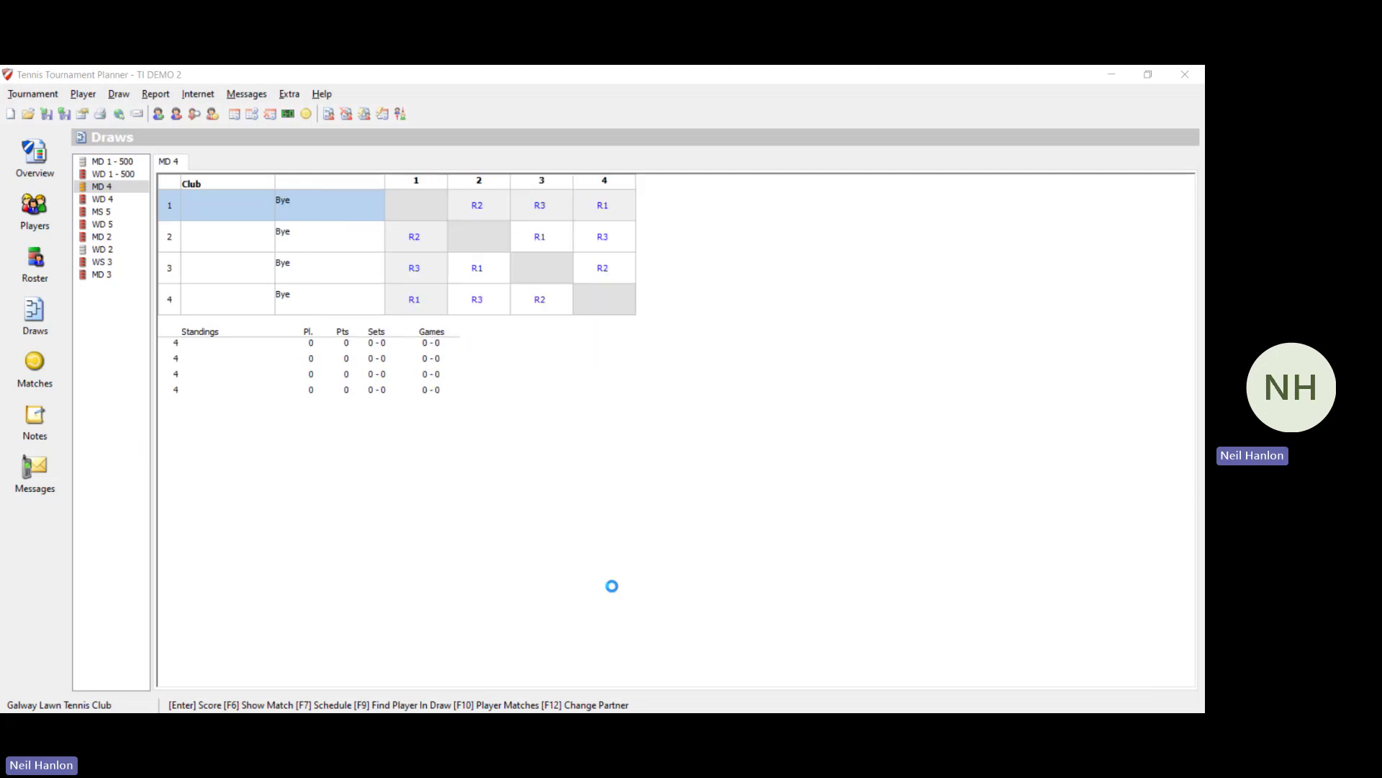
pyautogui.click(664, 430)
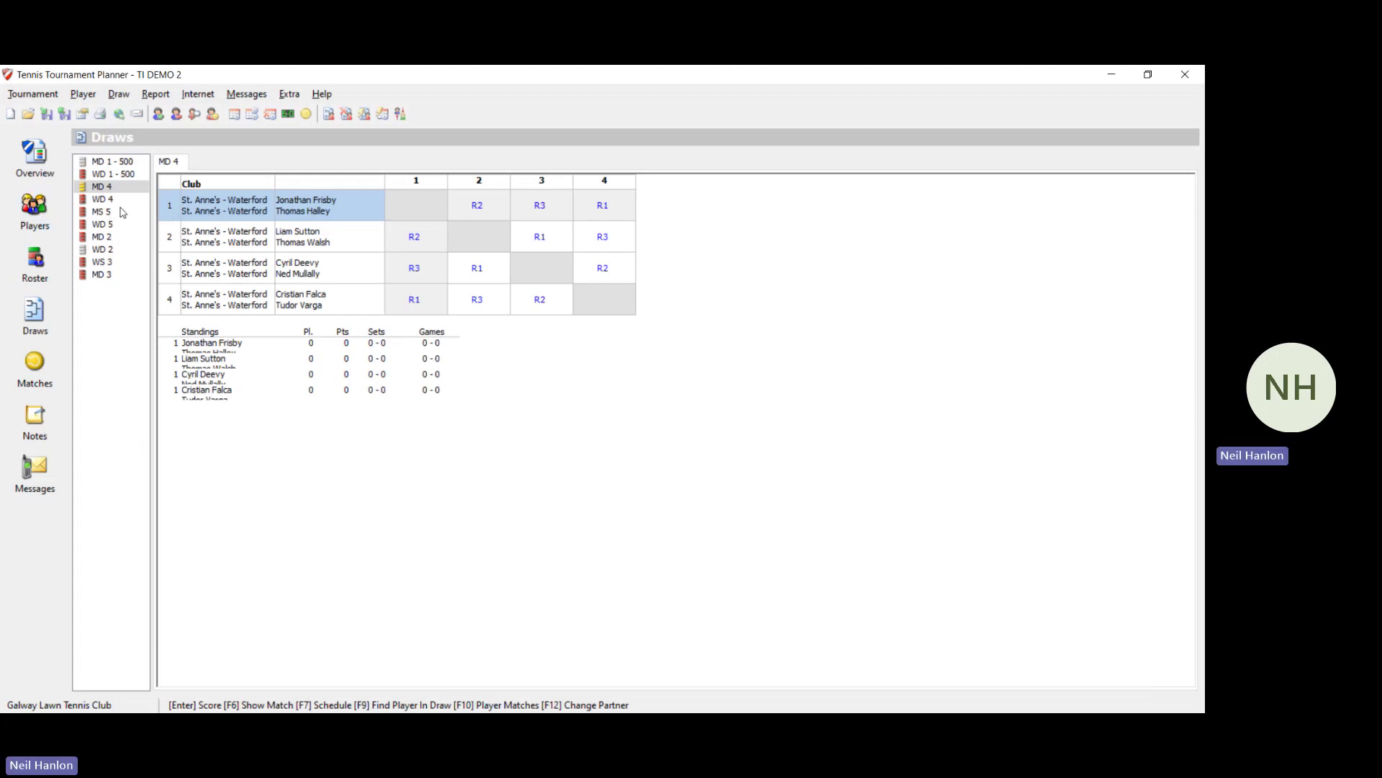
pyautogui.click(145, 199)
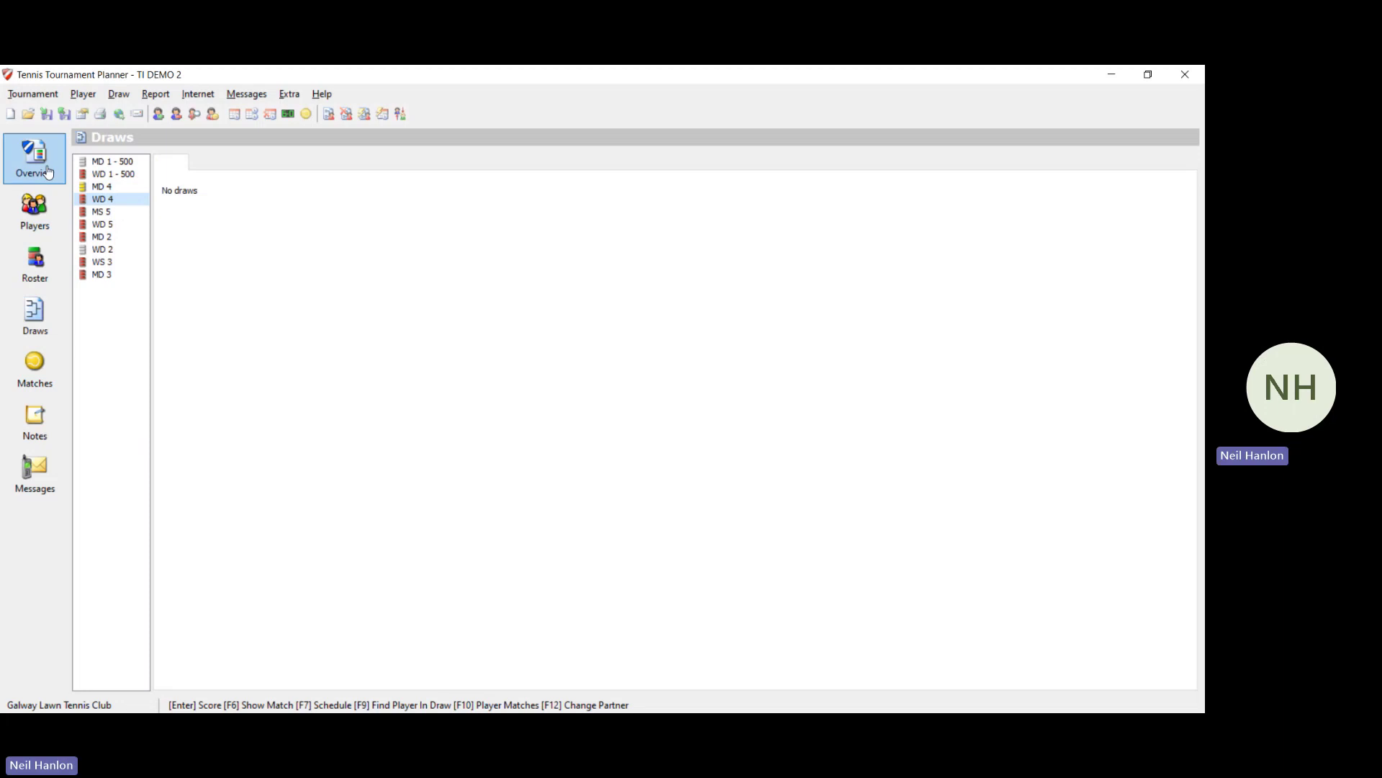
# Step: Add a Round Robin main draw for WD 4 with the default settings
pyautogui.click(116, 101)
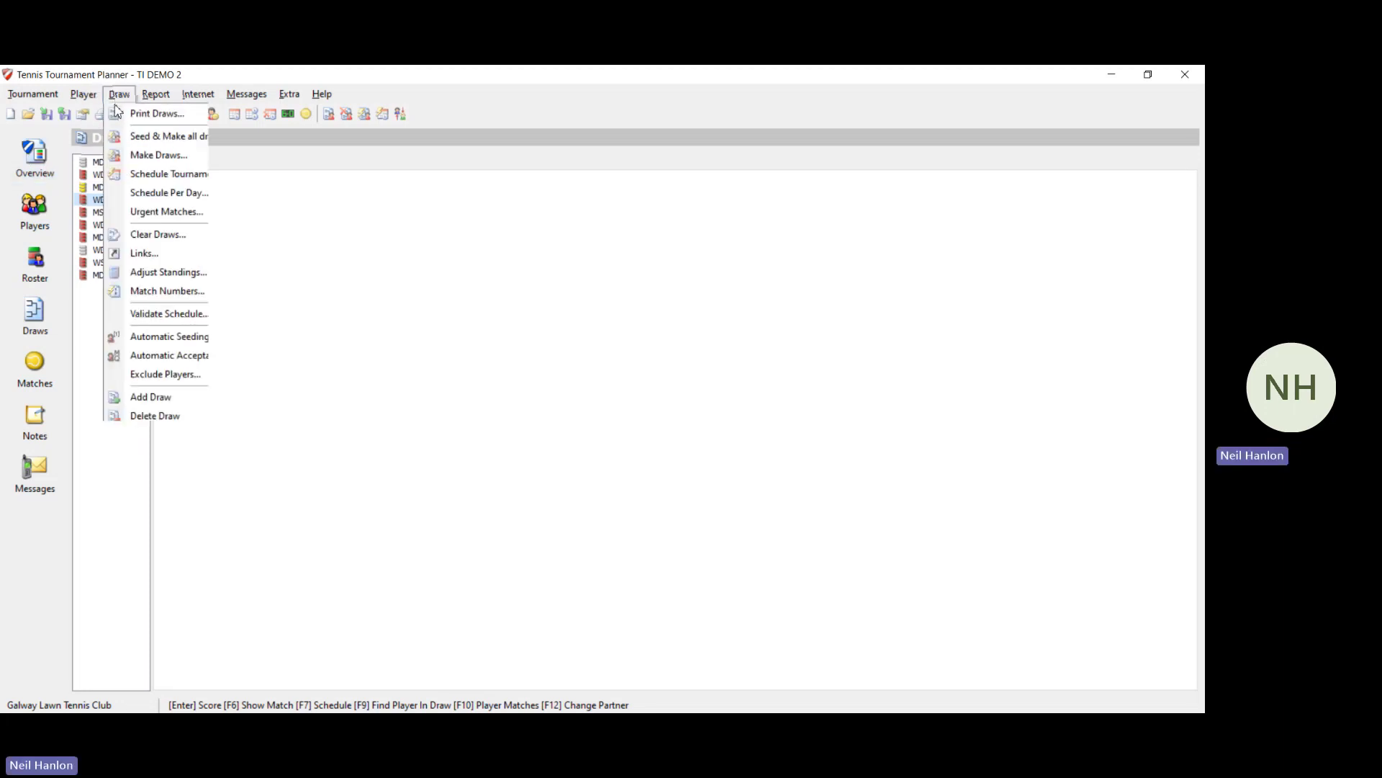
pyautogui.click(204, 401)
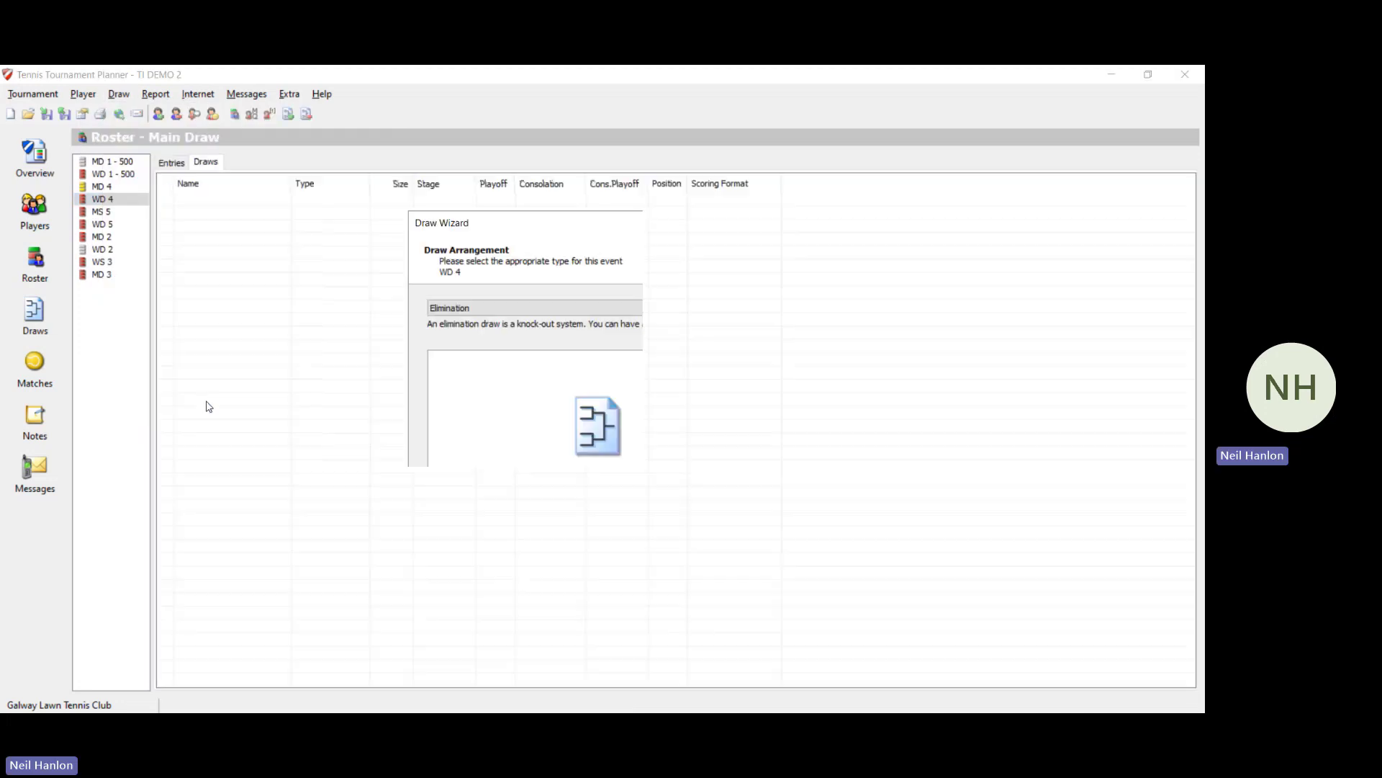
pyautogui.click(599, 305)
pyautogui.click(577, 334)
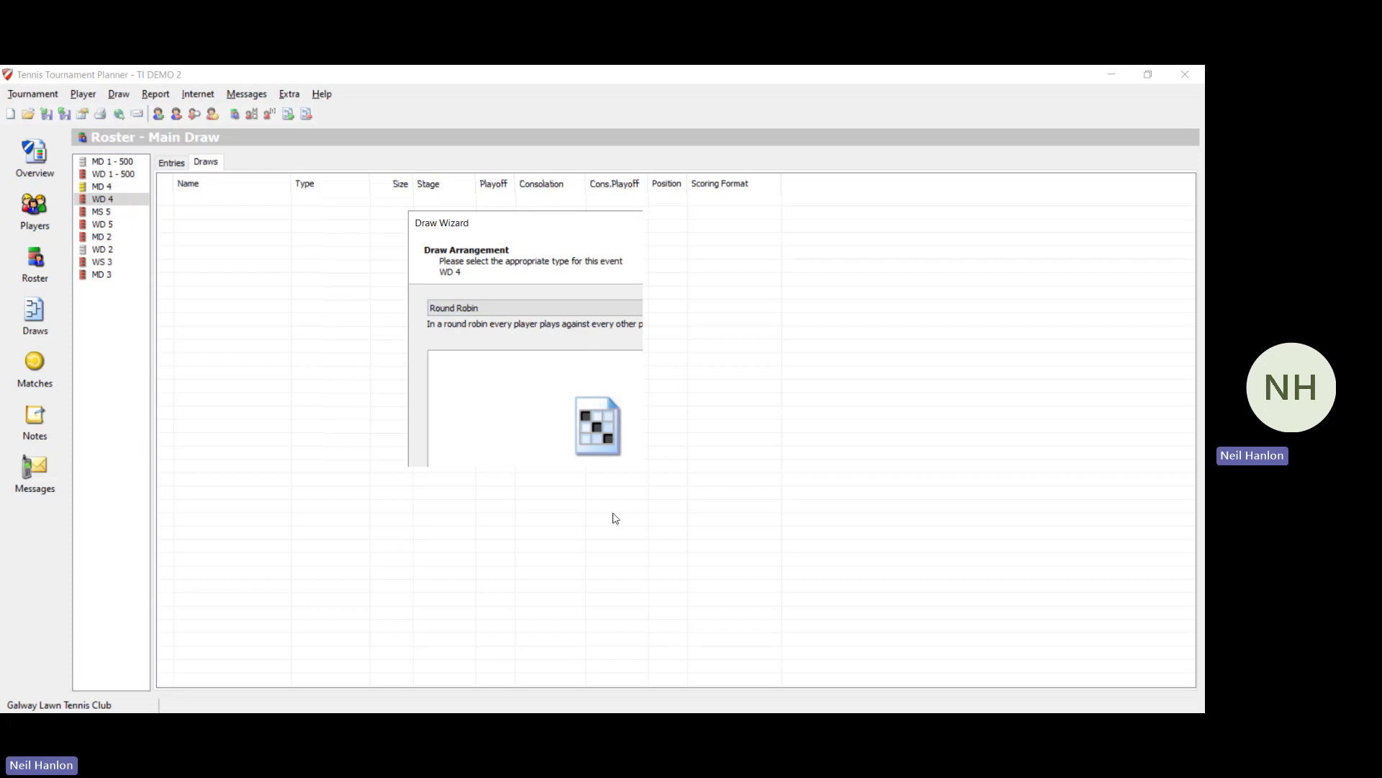
pyautogui.click(616, 550)
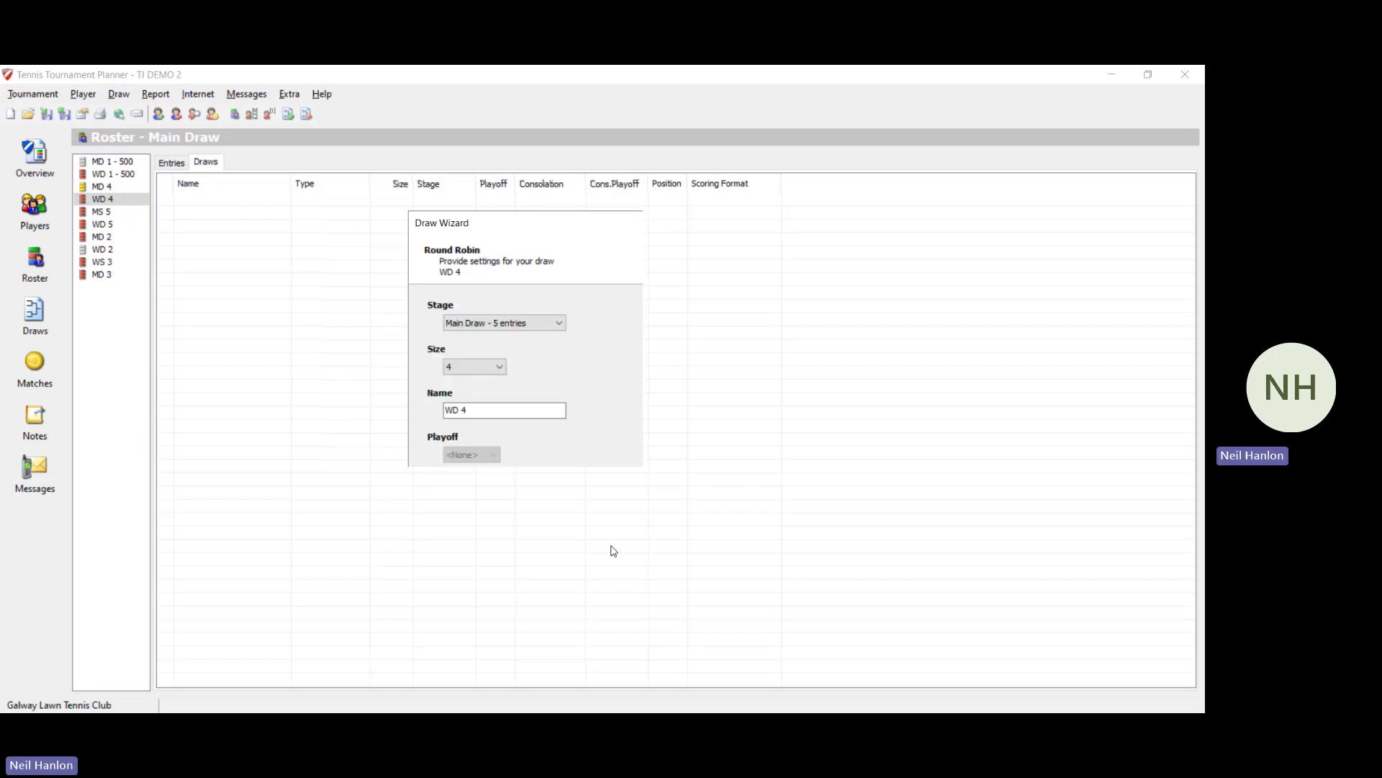
pyautogui.click(613, 551)
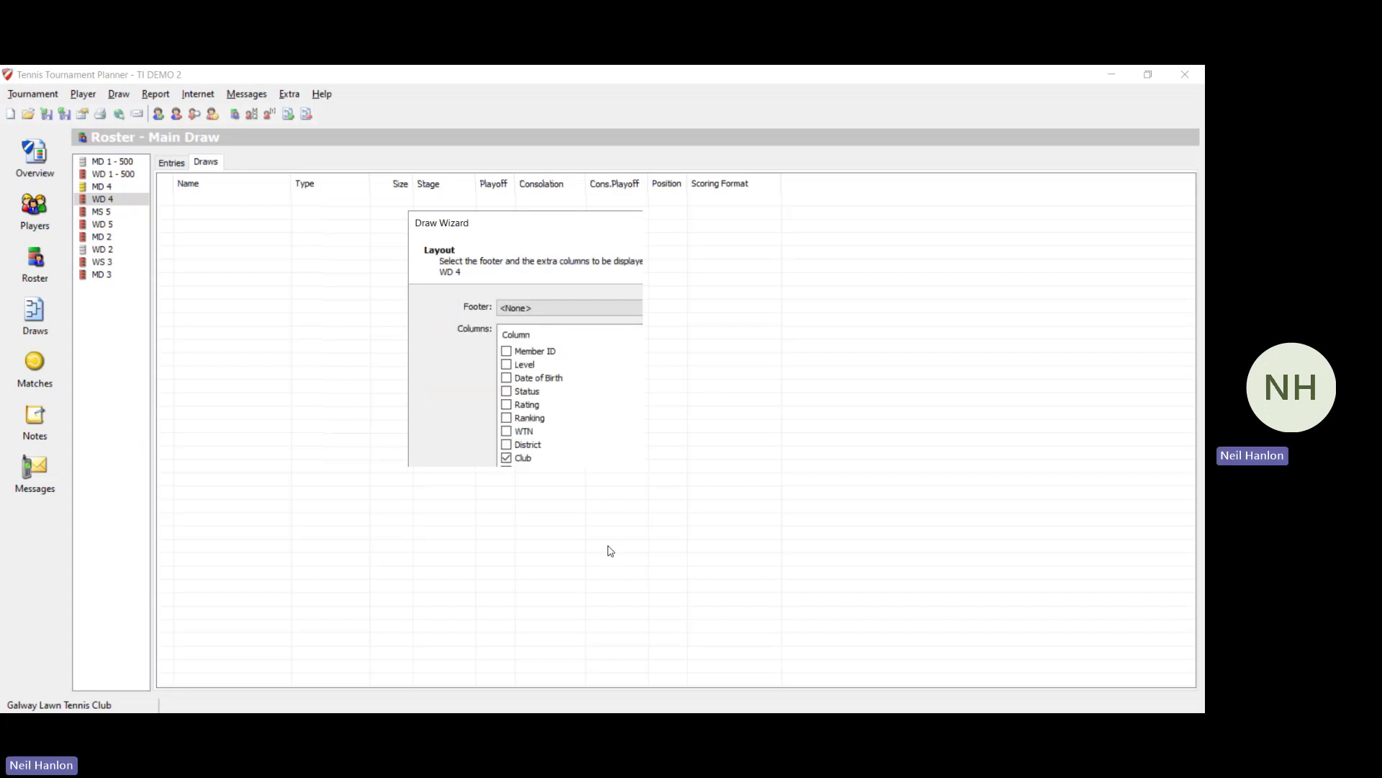
pyautogui.click(609, 551)
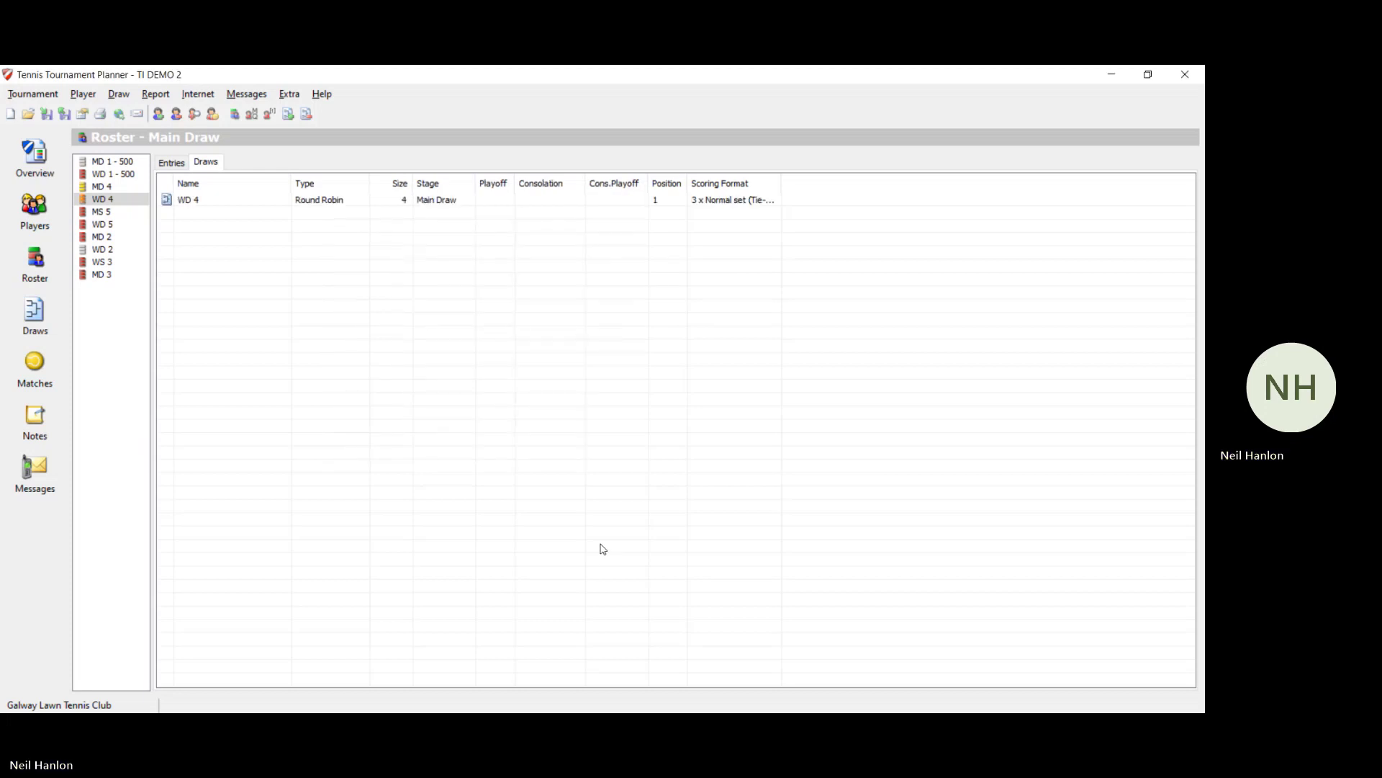
# Step: Make and save the WD 4 draw with four pairs placed, then select WS 3
pyautogui.click(120, 94)
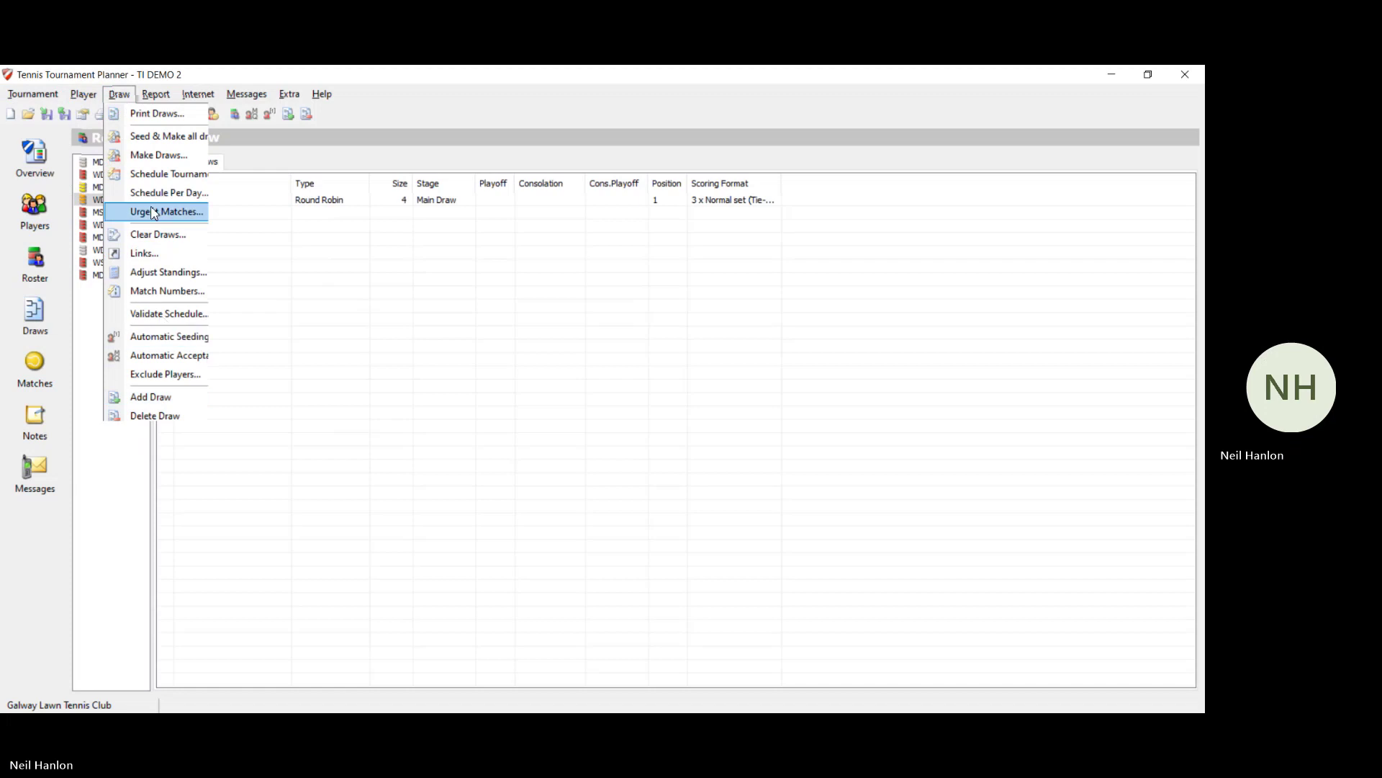
pyautogui.click(159, 155)
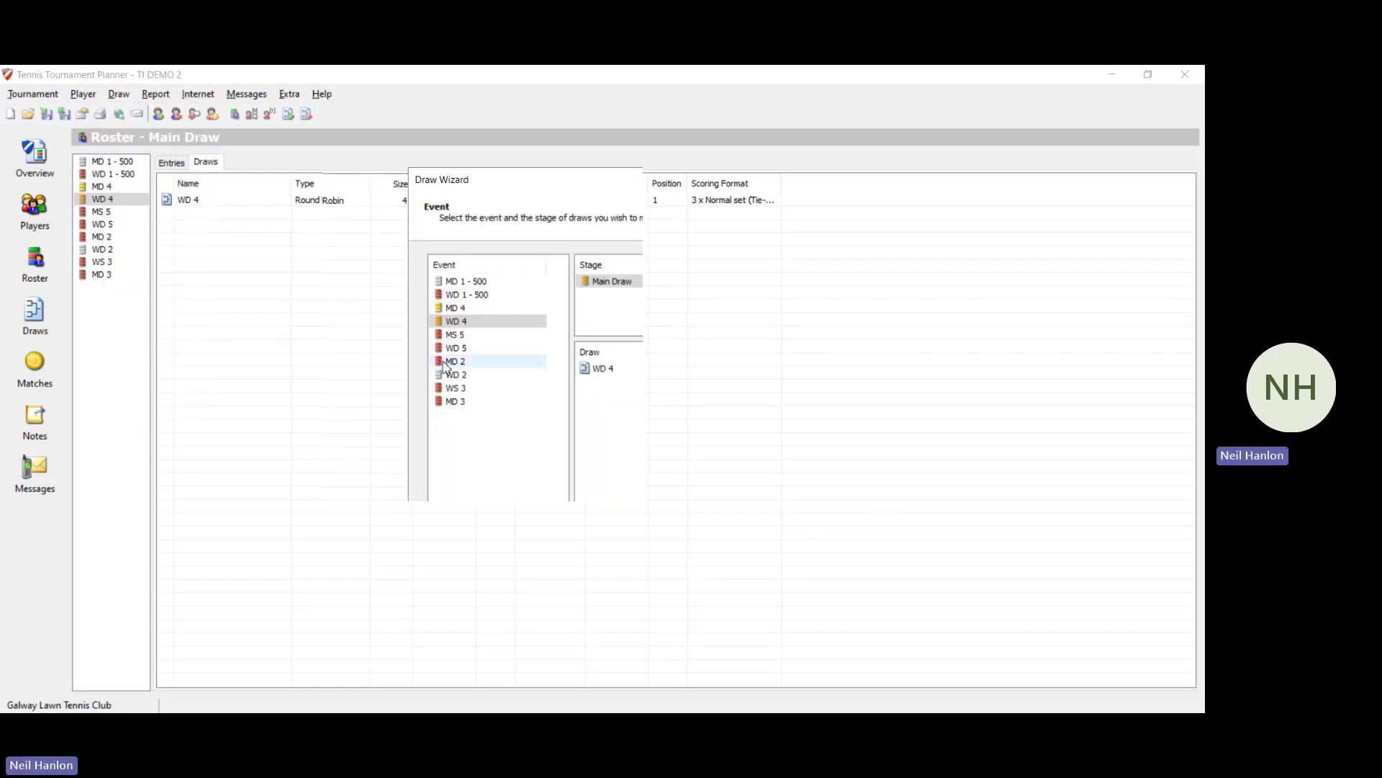
pyautogui.click(639, 591)
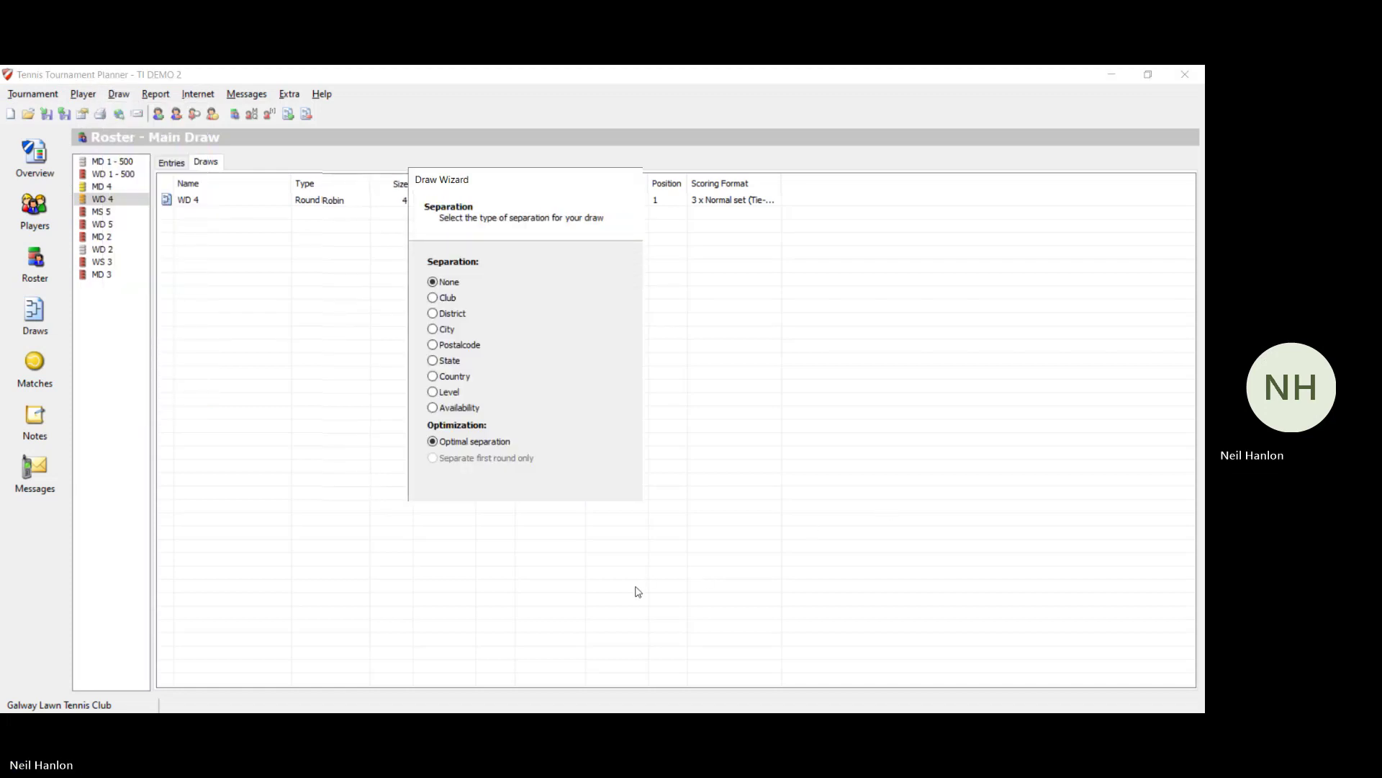
pyautogui.click(638, 591)
pyautogui.click(638, 591)
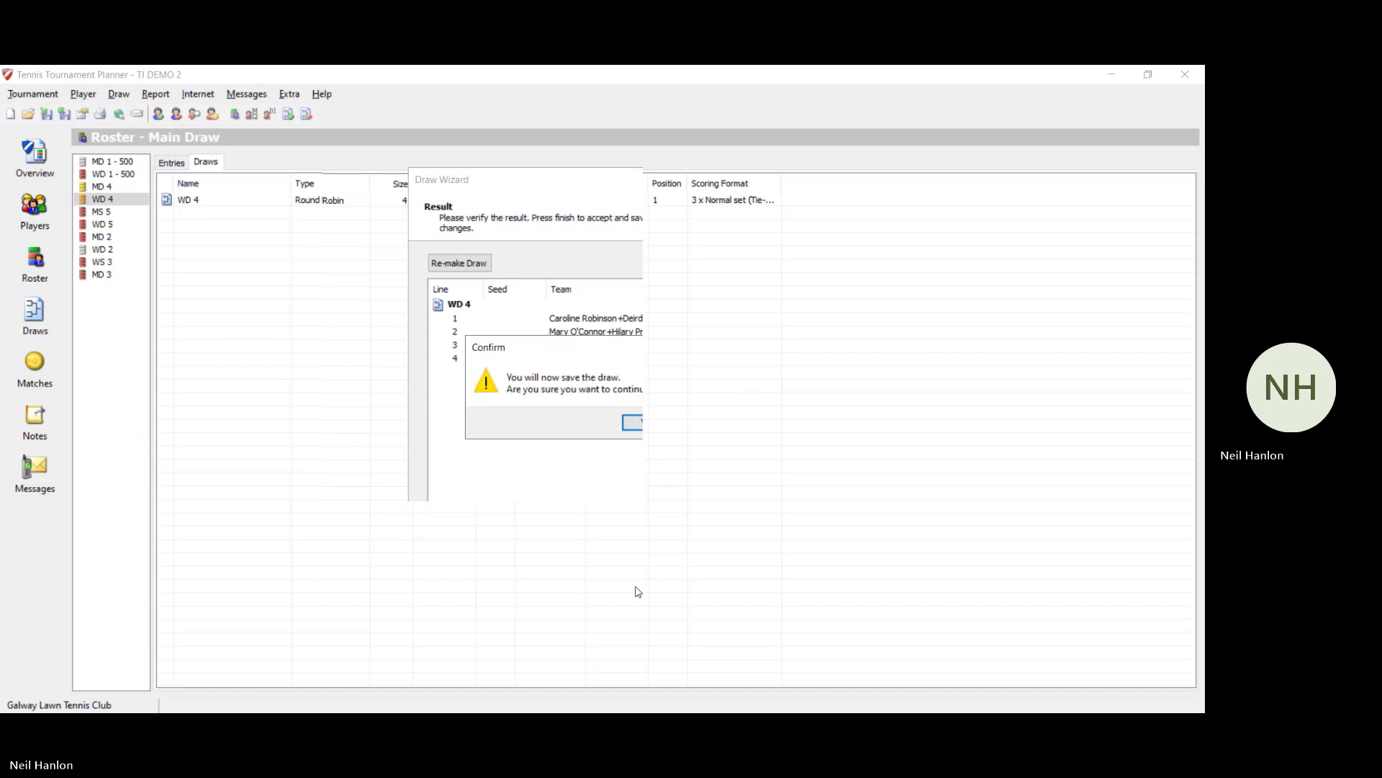
pyautogui.click(634, 424)
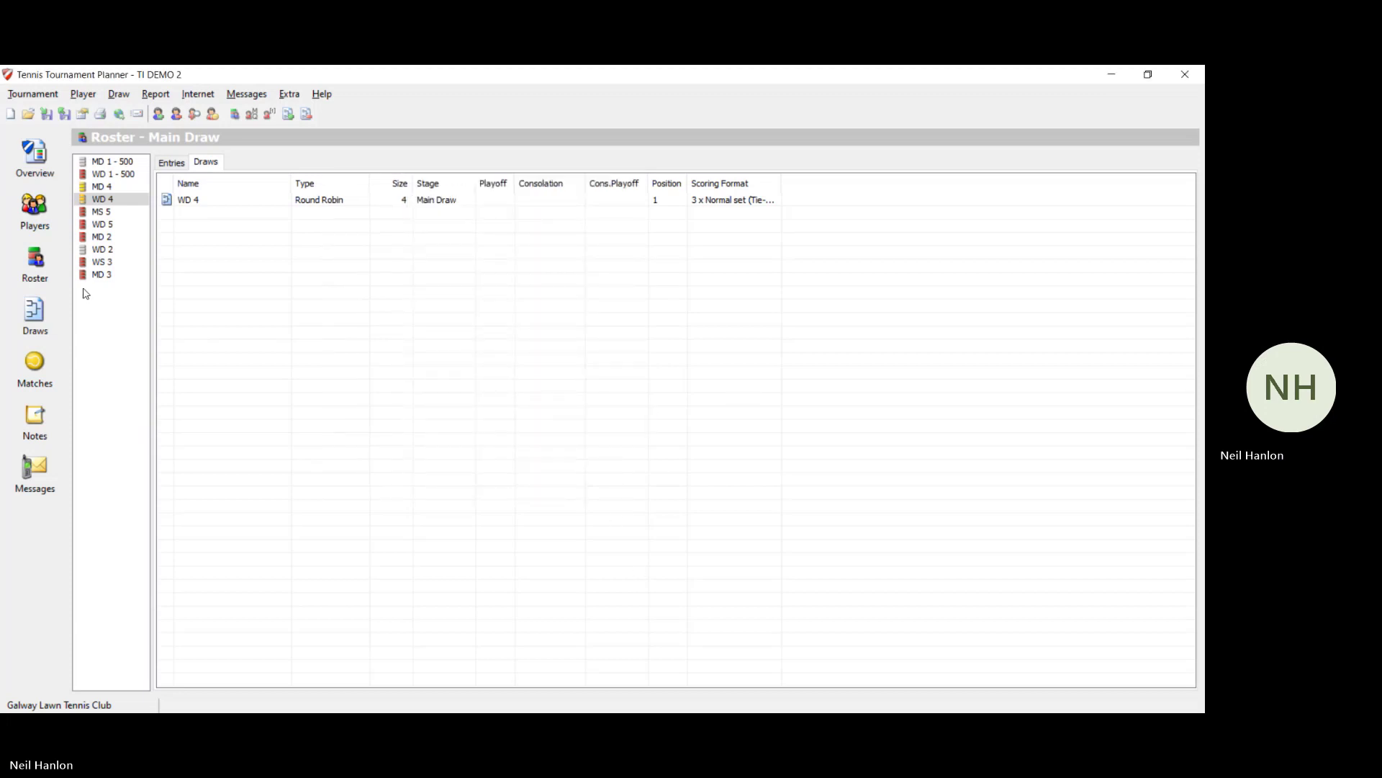
pyautogui.click(88, 238)
# Step: Check the WS 3 entries, then add a 16-place Elimination main draw with First Match consolation
pyautogui.click(102, 262)
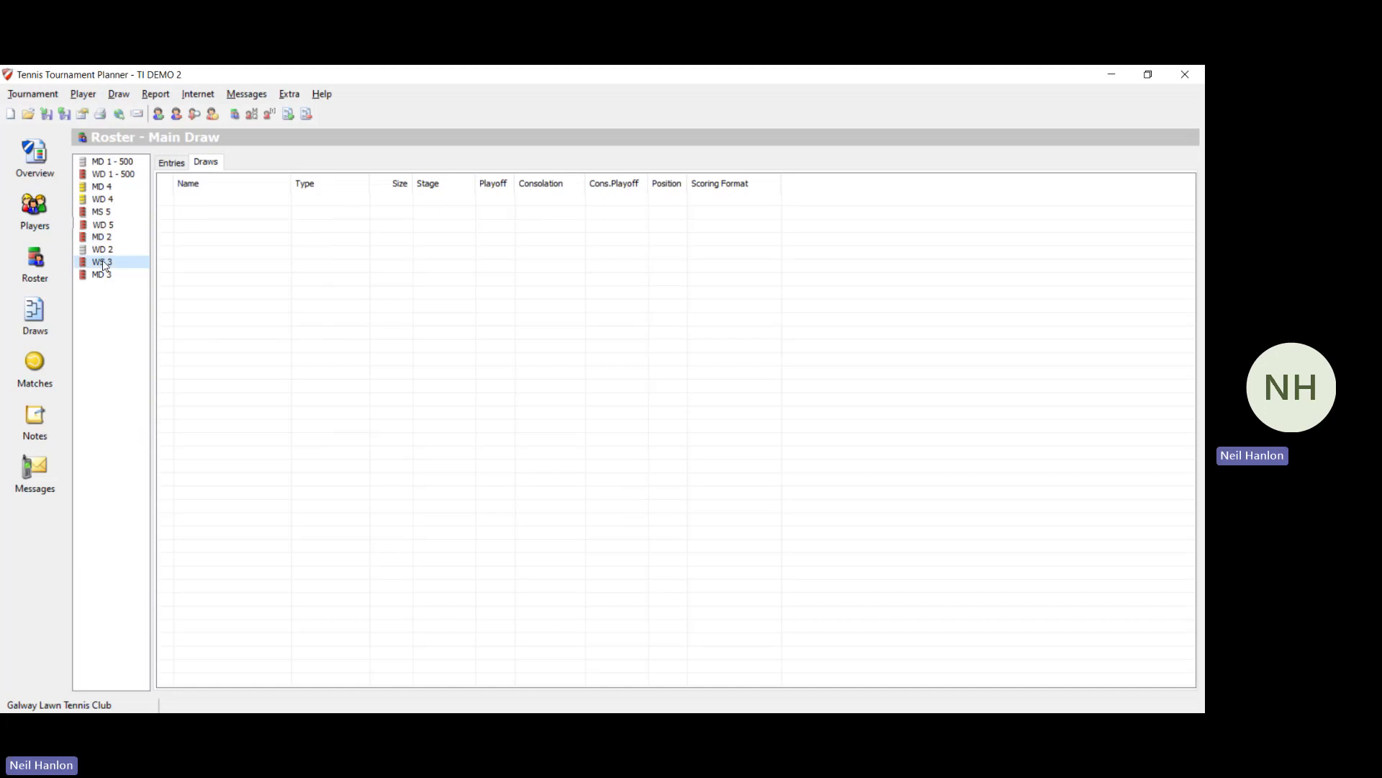
pyautogui.click(173, 162)
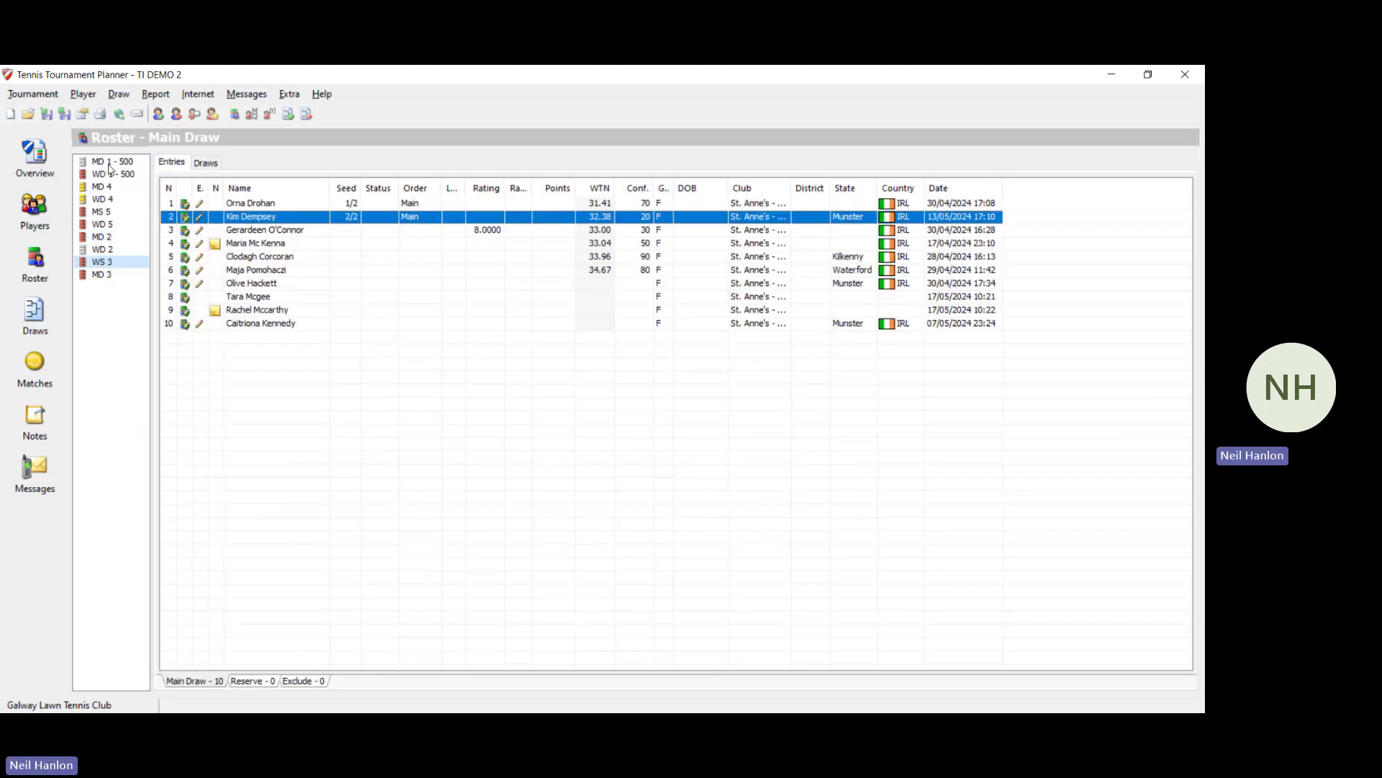
pyautogui.click(119, 94)
pyautogui.click(173, 399)
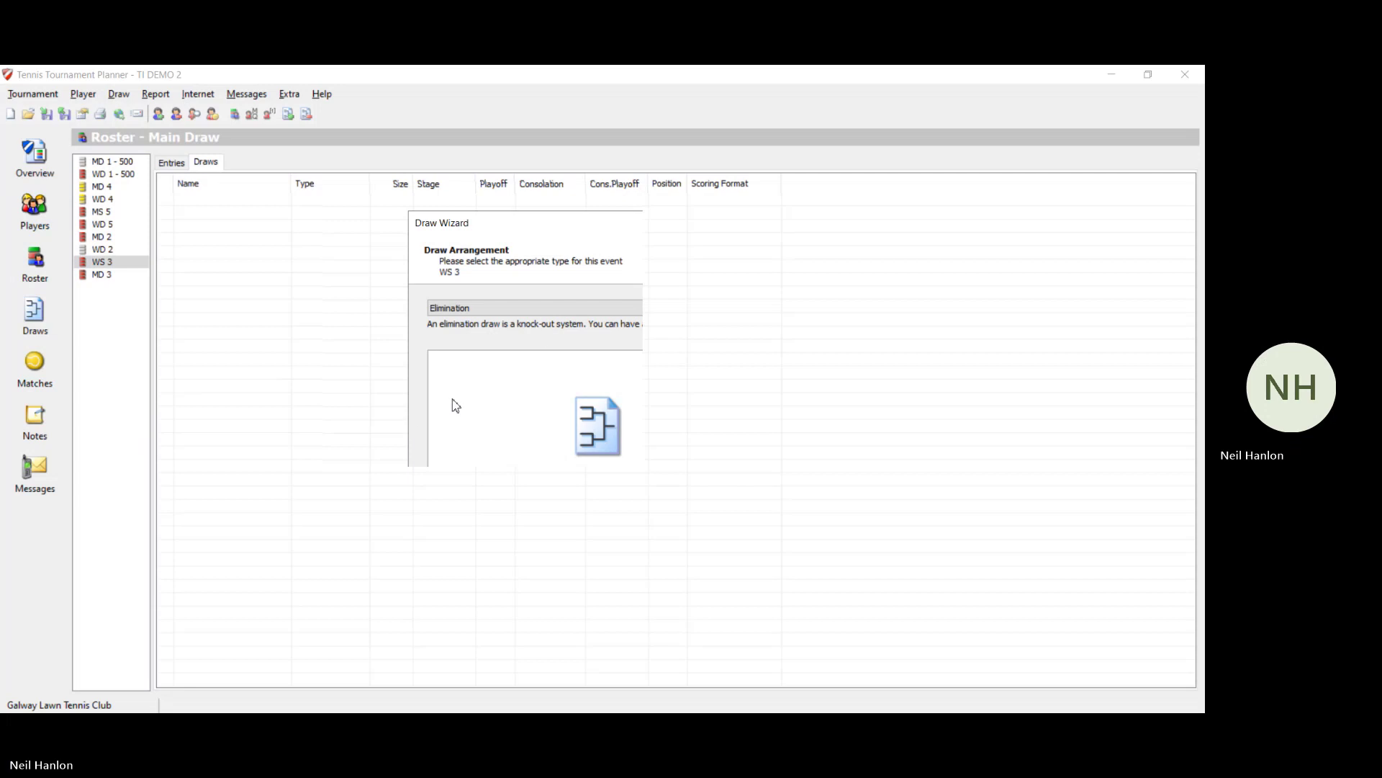
pyautogui.click(547, 309)
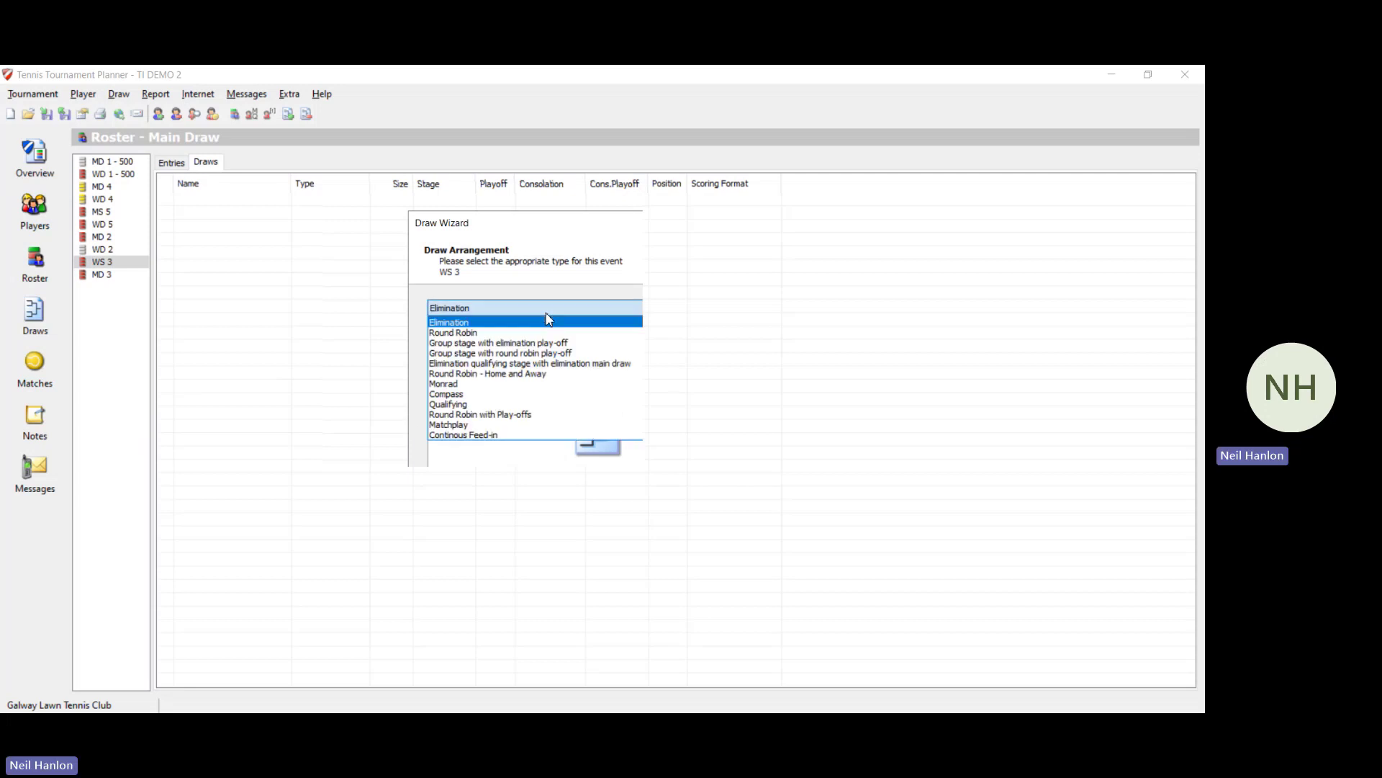
pyautogui.click(546, 319)
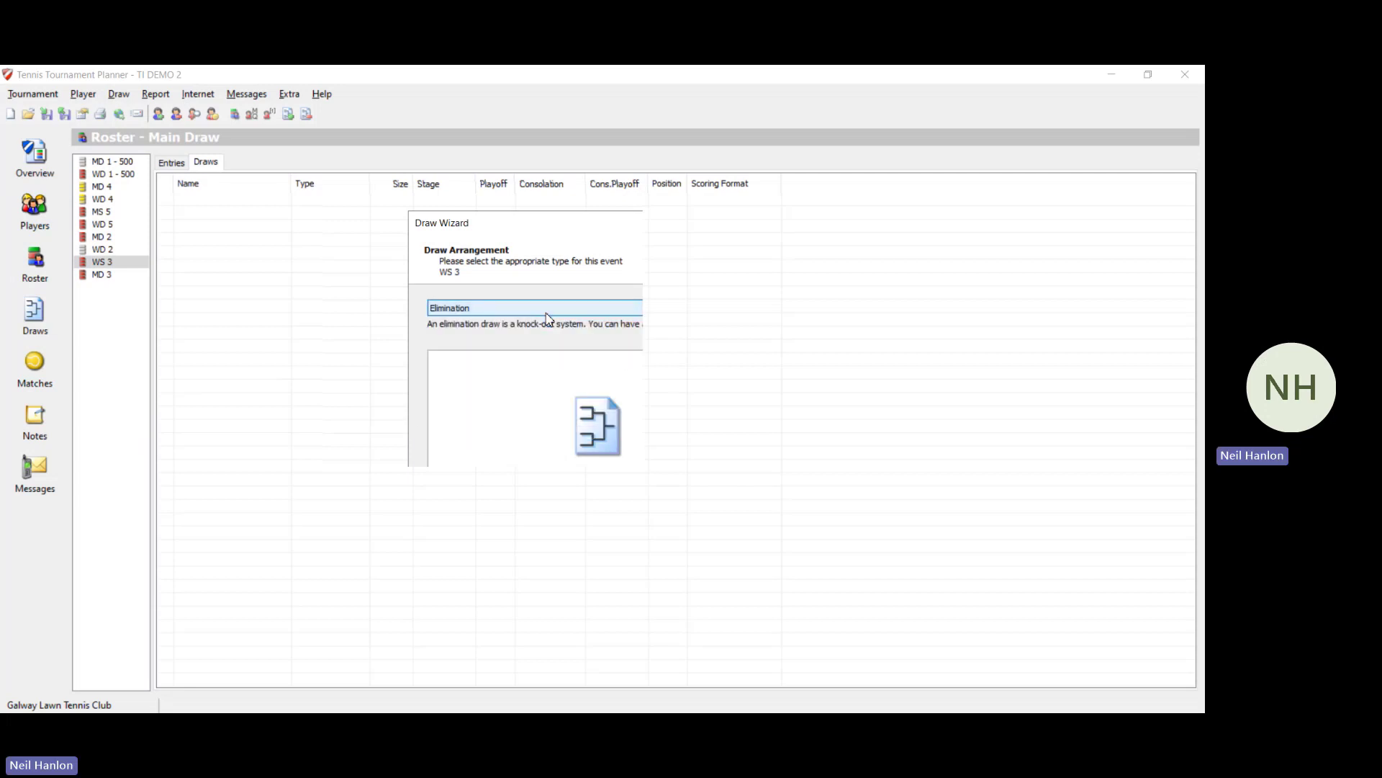
pyautogui.click(611, 550)
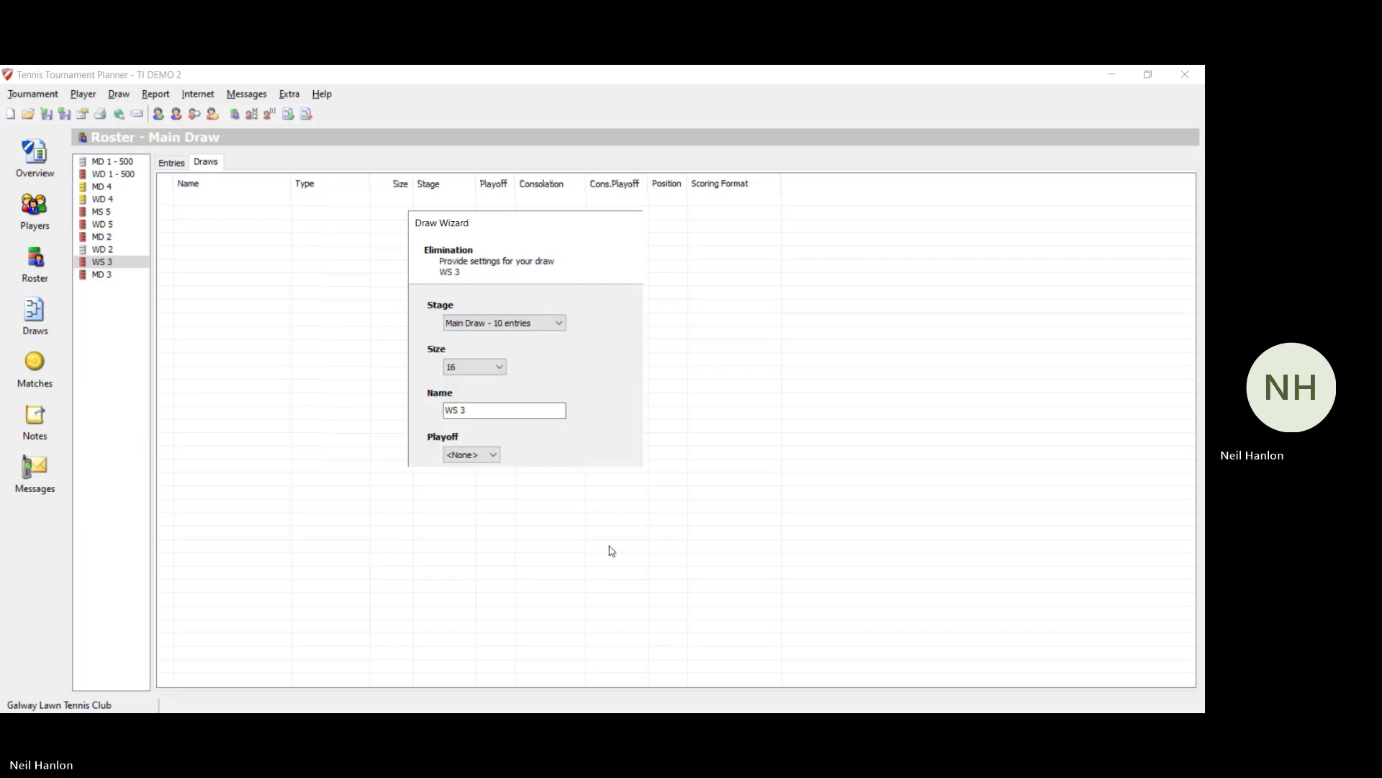
pyautogui.click(609, 548)
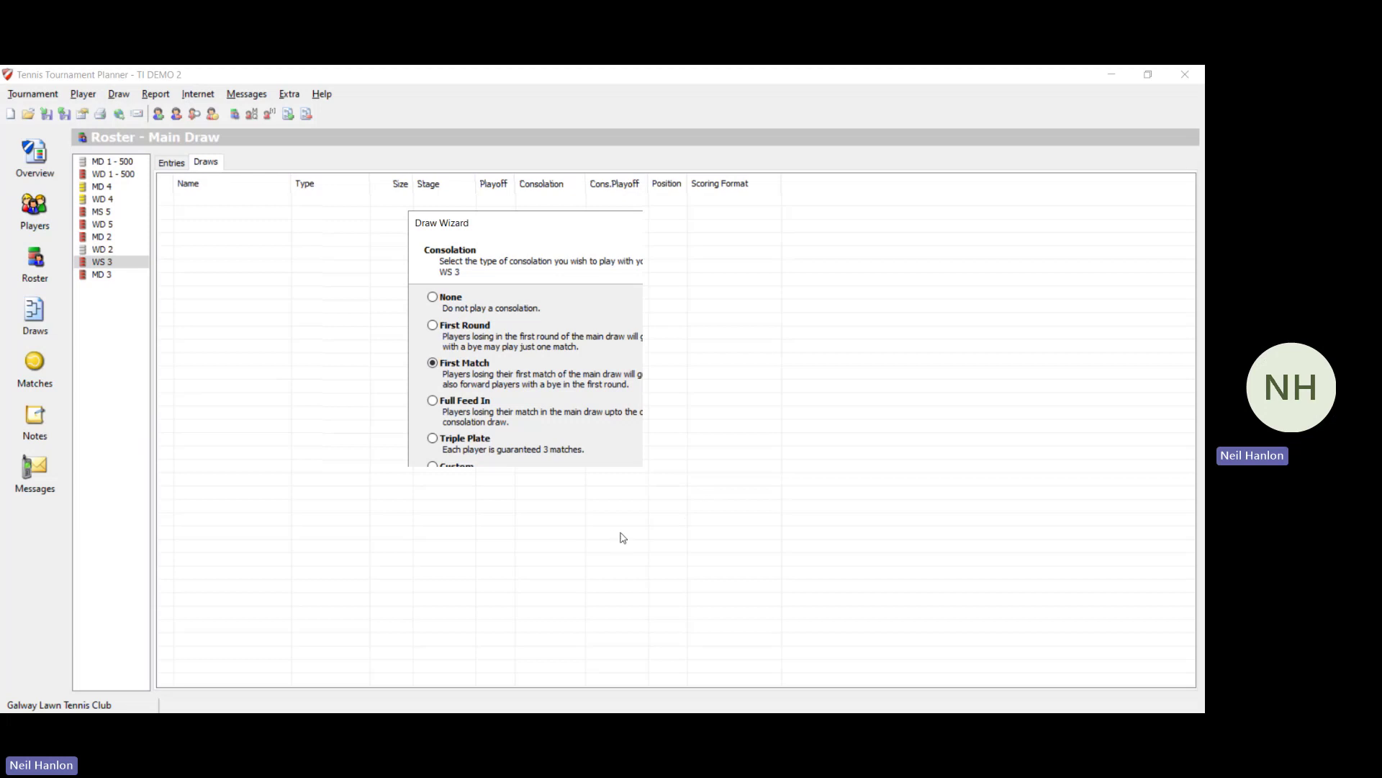
pyautogui.click(606, 550)
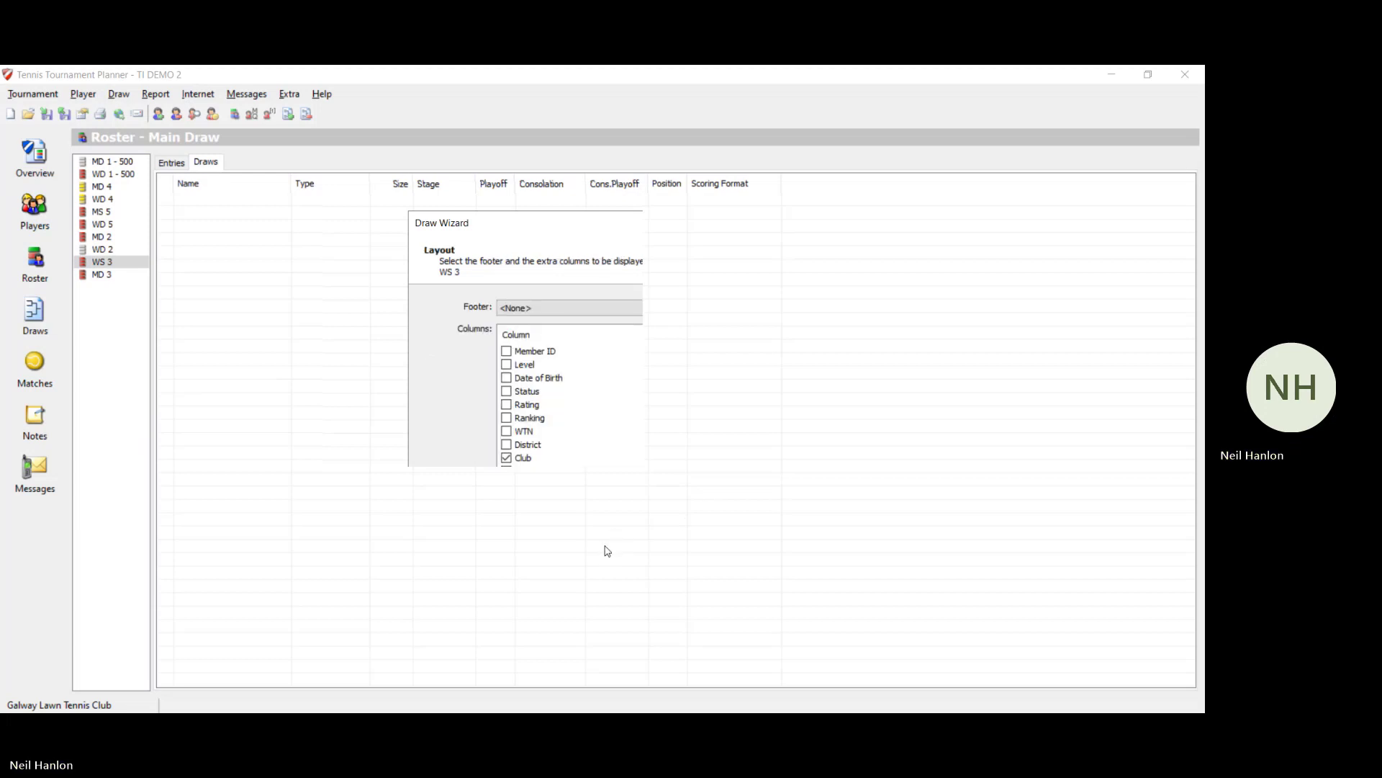
pyautogui.click(606, 550)
pyautogui.click(607, 550)
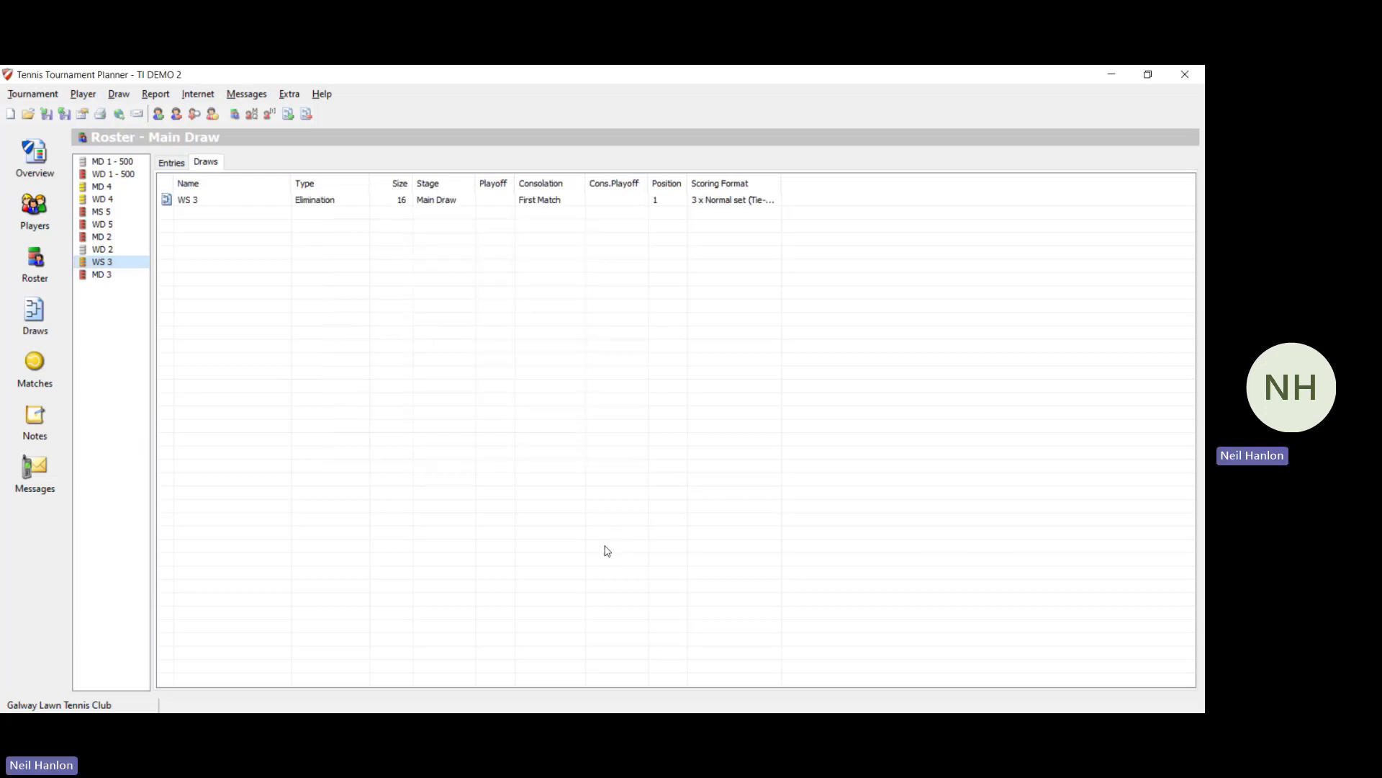
# Step: Open the empty WS 3 bracket and look over its main and consolation tabs
pyautogui.click(21, 340)
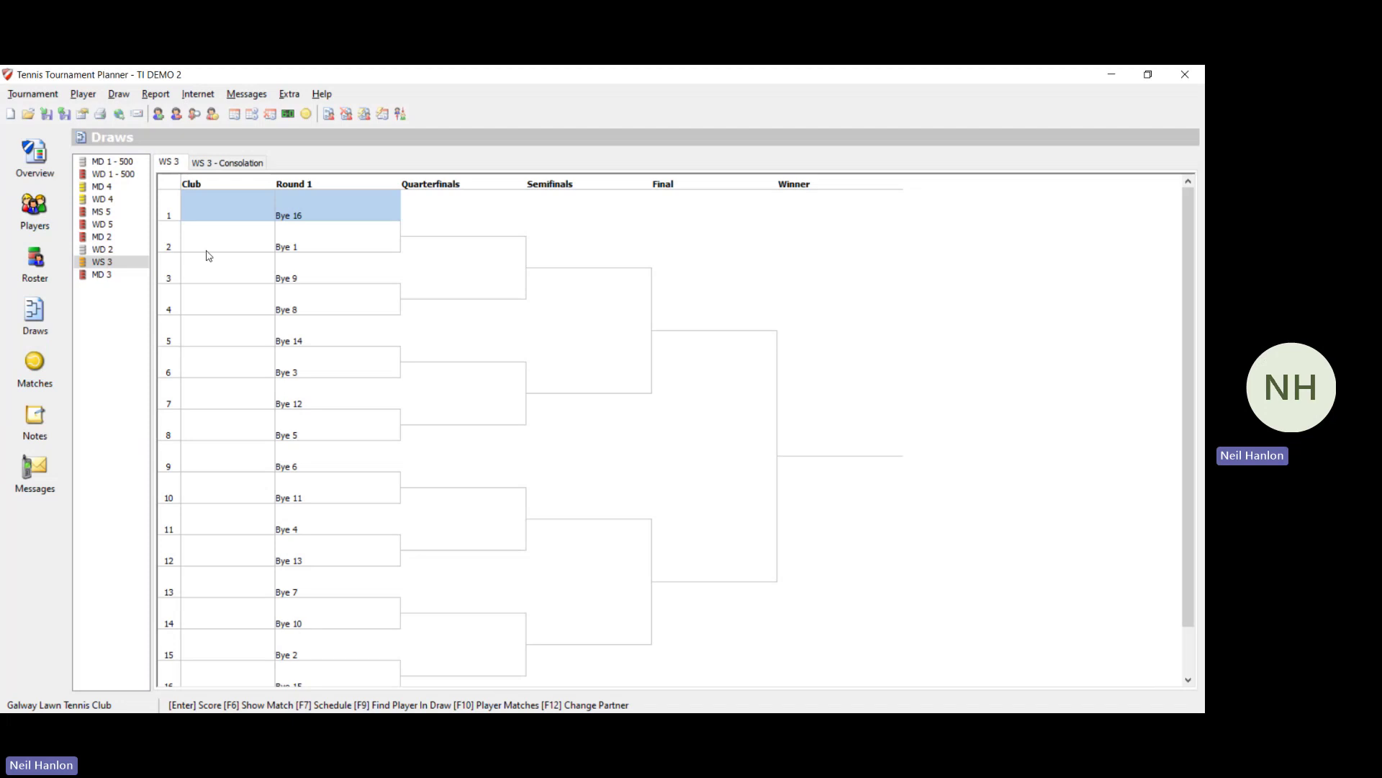
pyautogui.press('Down')
pyautogui.press('Down')
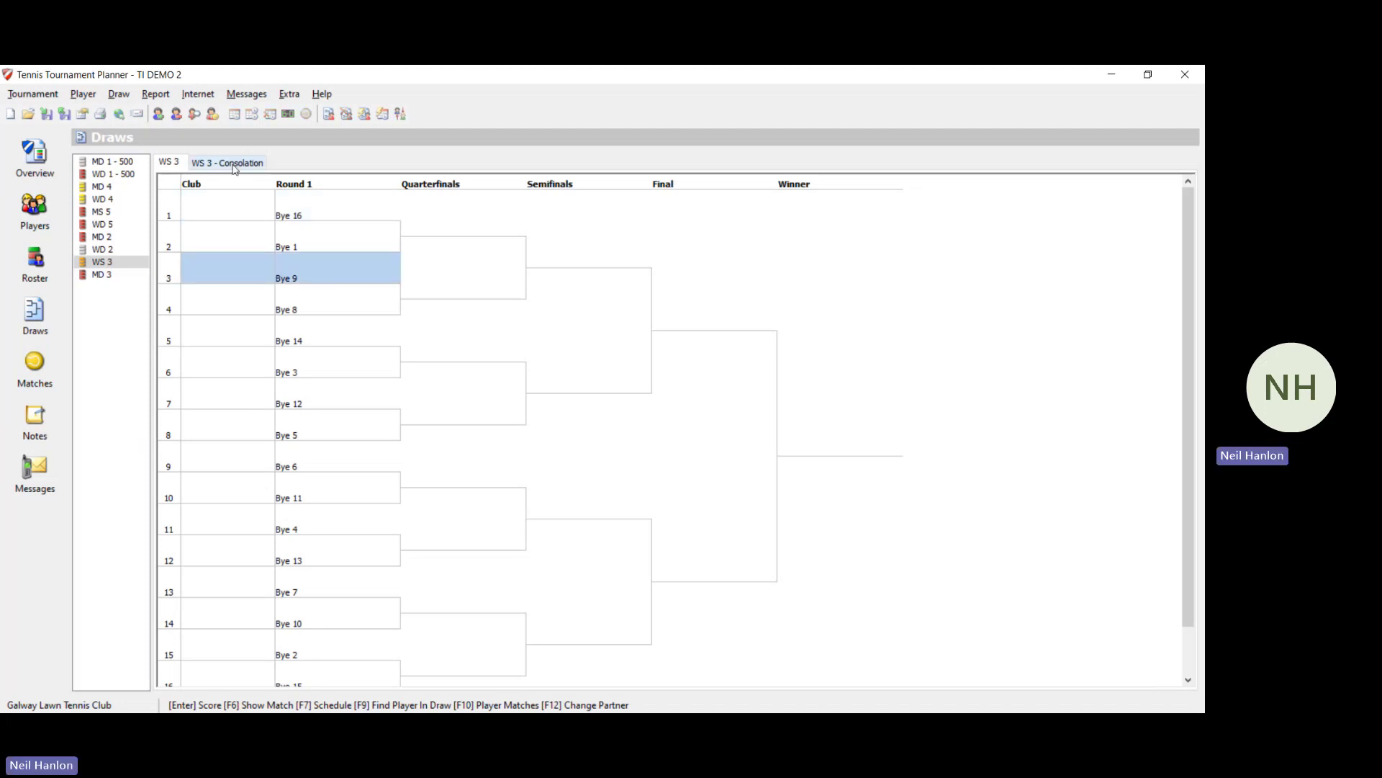
pyautogui.click(234, 165)
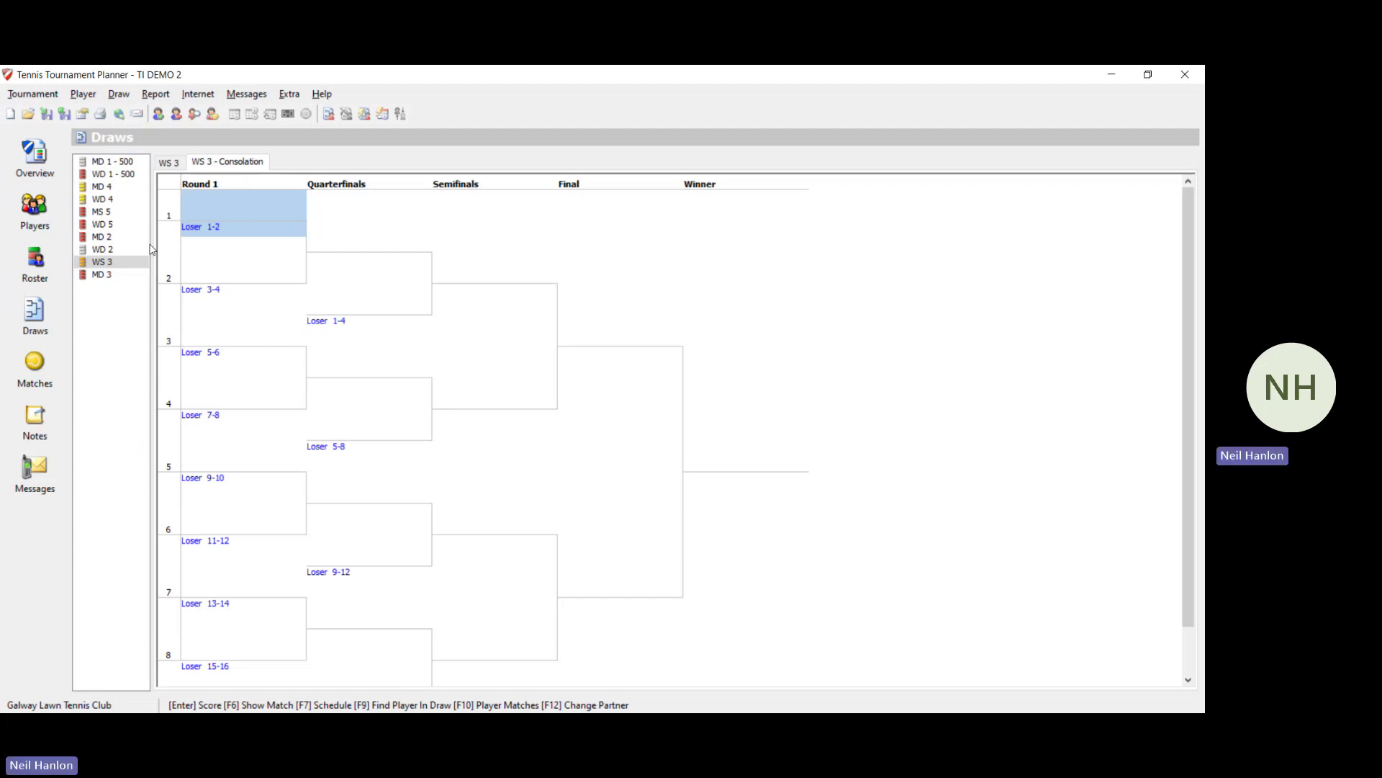
pyautogui.click(168, 165)
# Step: Make and save the WS 3 elimination draw with no separation
pyautogui.click(119, 94)
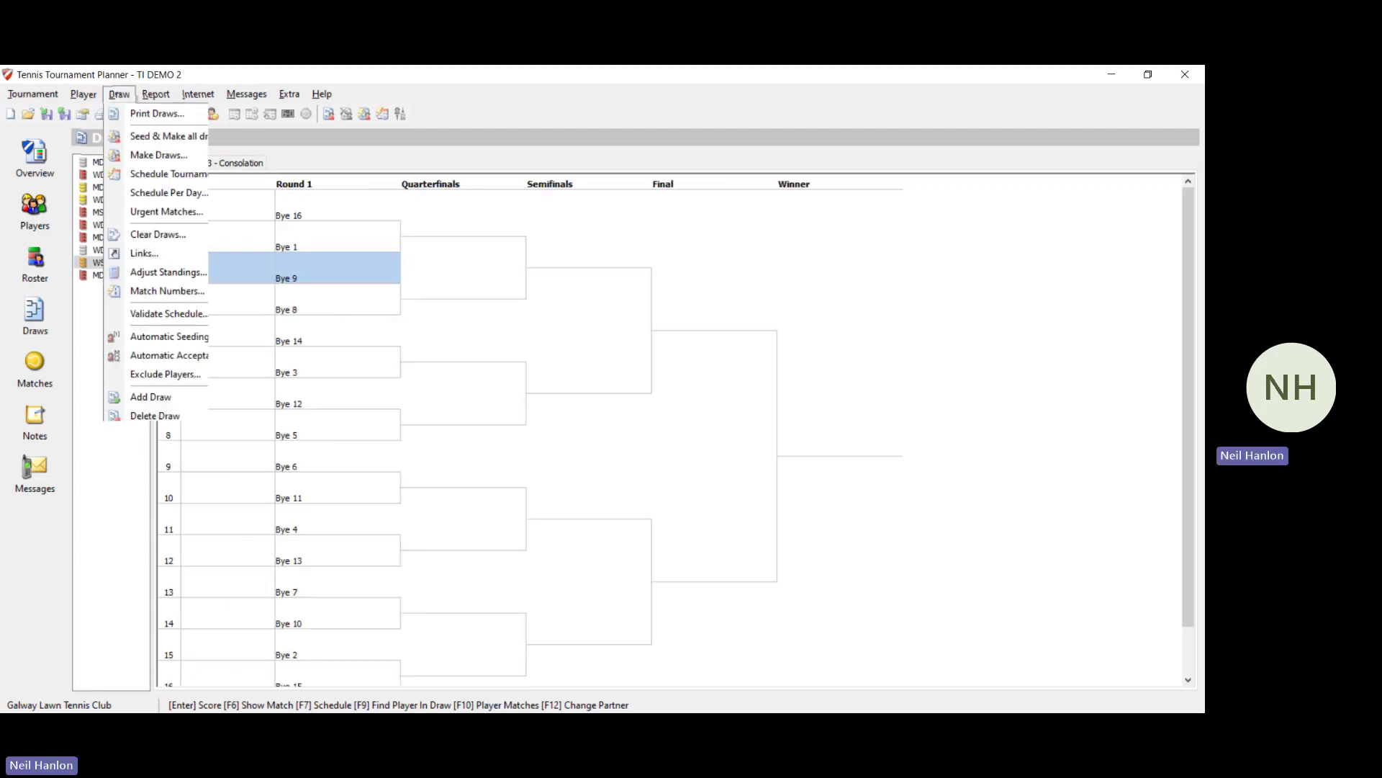
pyautogui.click(165, 156)
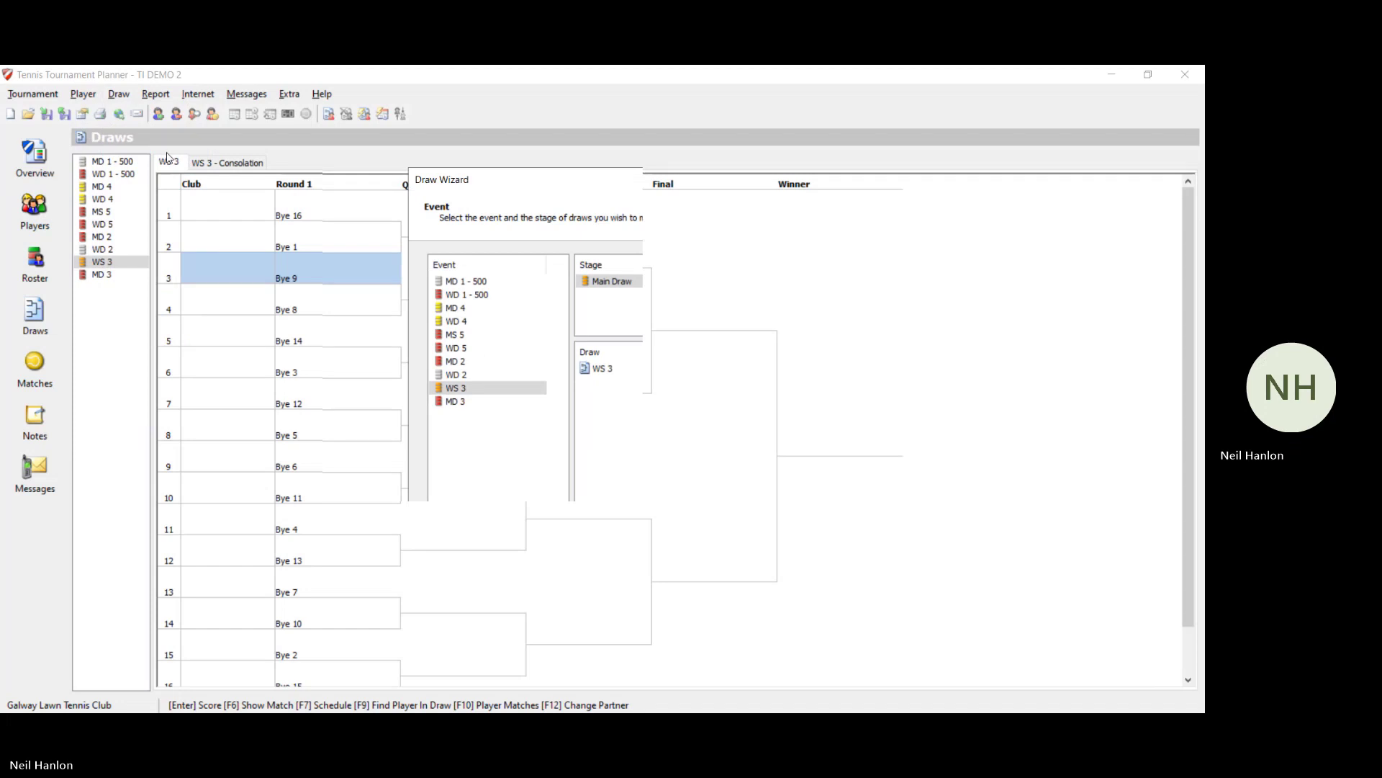
pyautogui.click(636, 597)
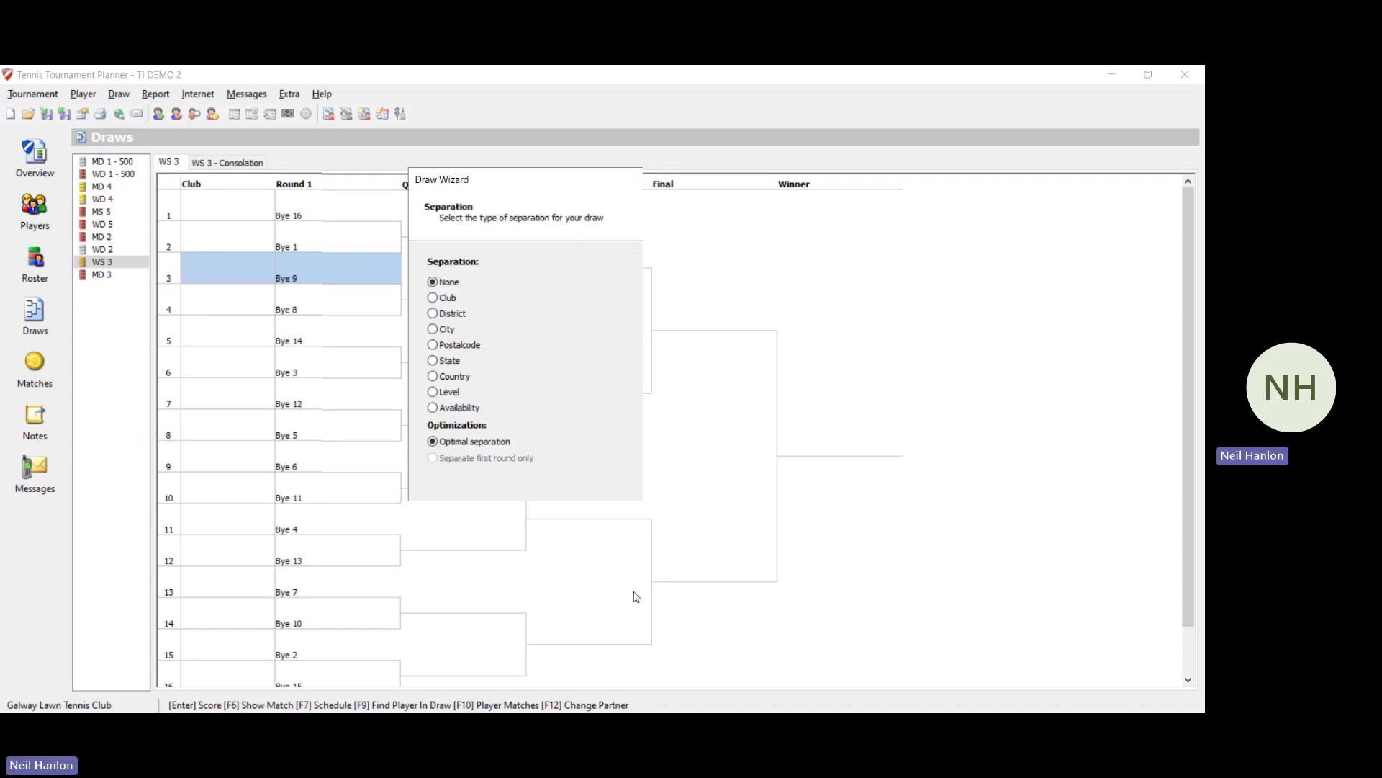
pyautogui.click(636, 597)
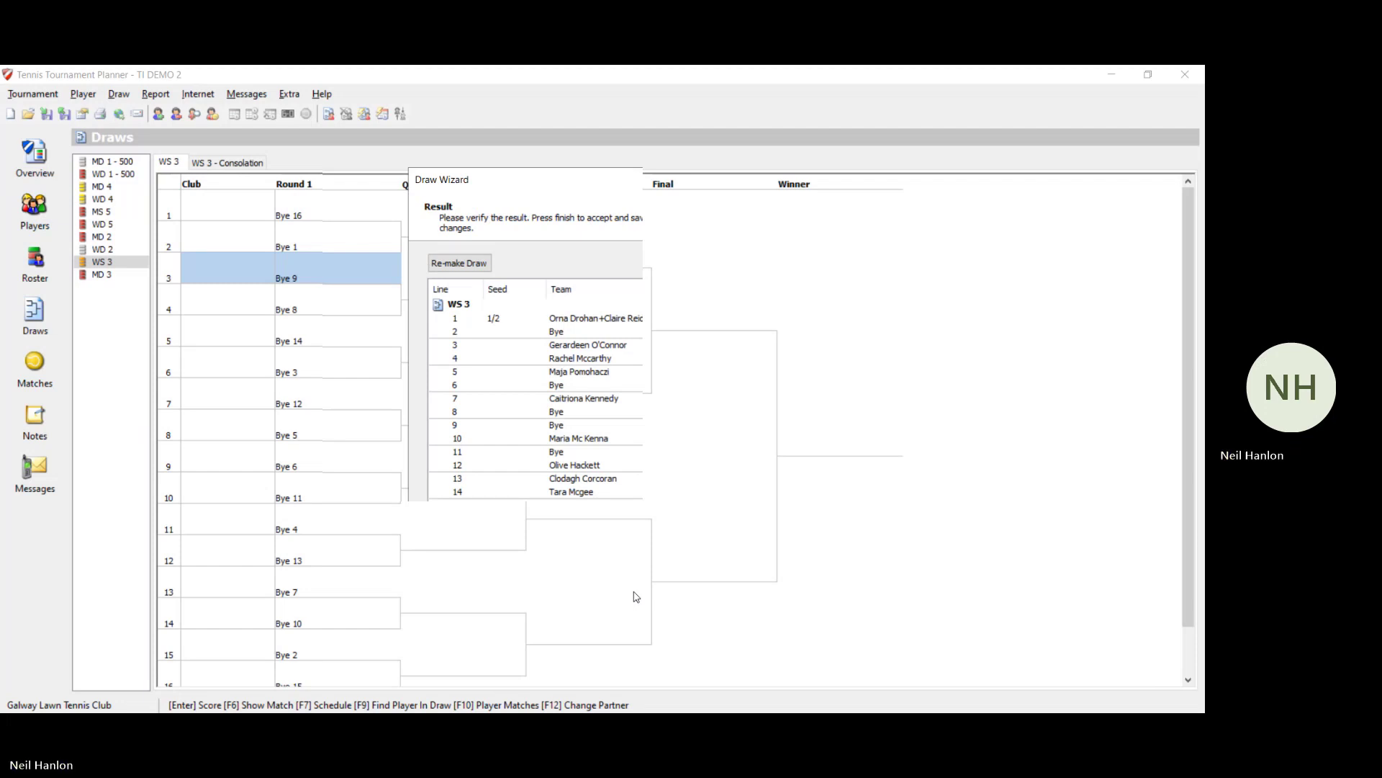
pyautogui.click(636, 597)
pyautogui.click(645, 430)
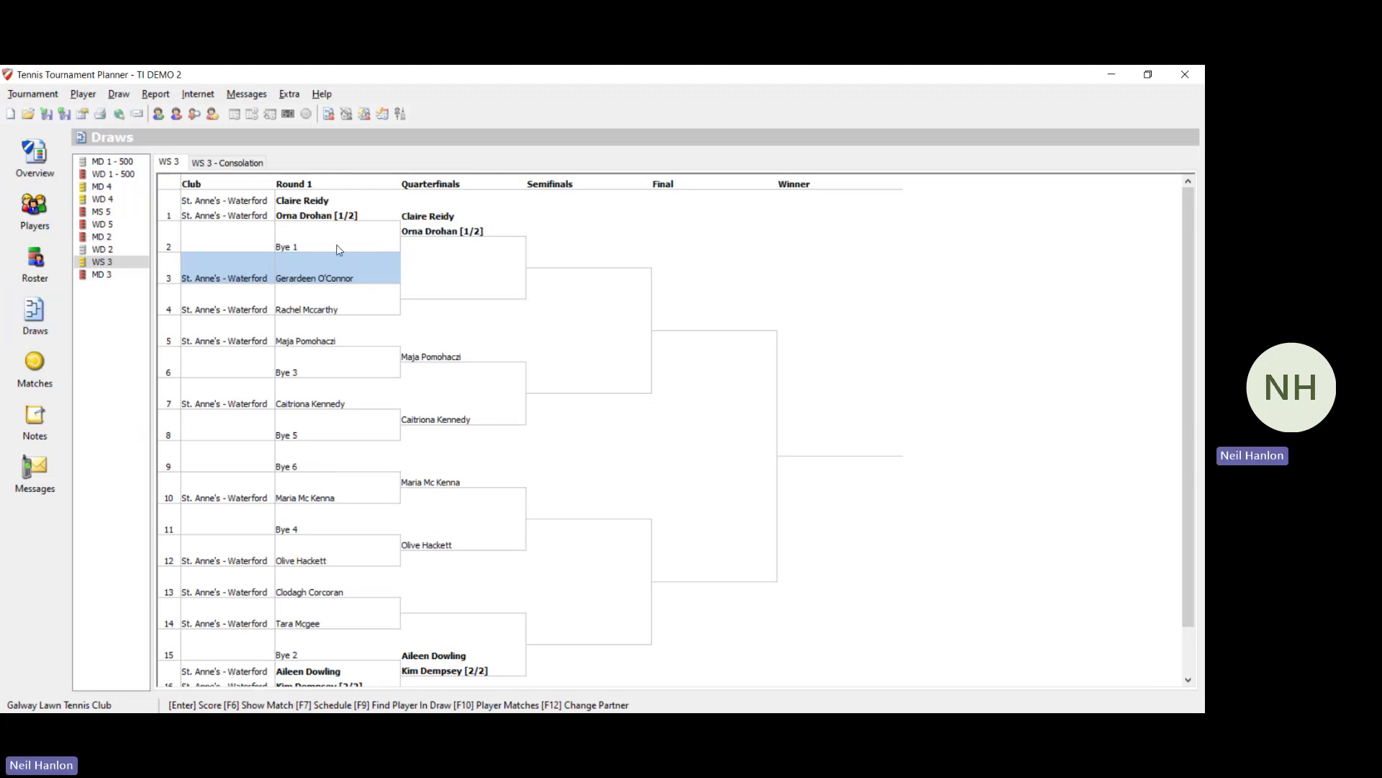
# Step: Review the filled WS 3 consolation bracket, then switch to the MD 3 event
pyautogui.click(206, 164)
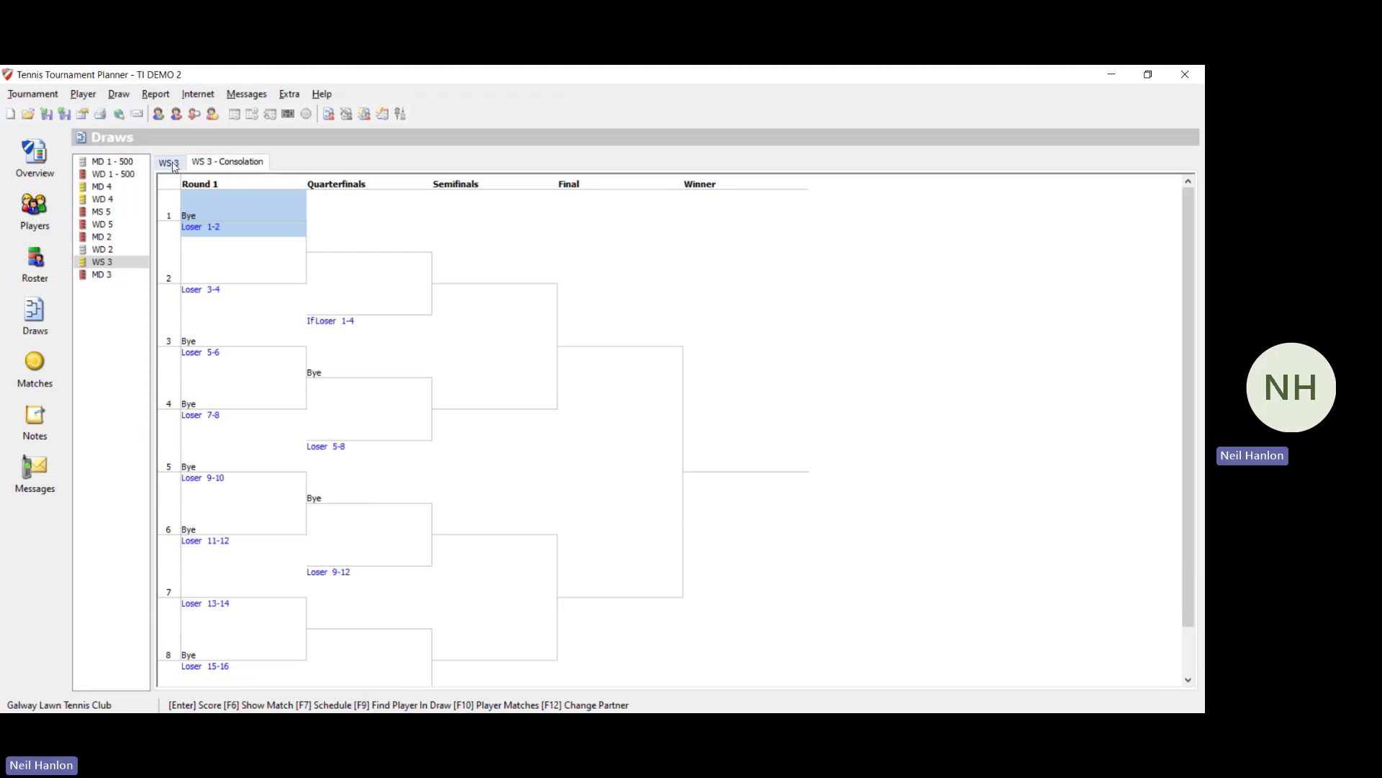
pyautogui.click(176, 166)
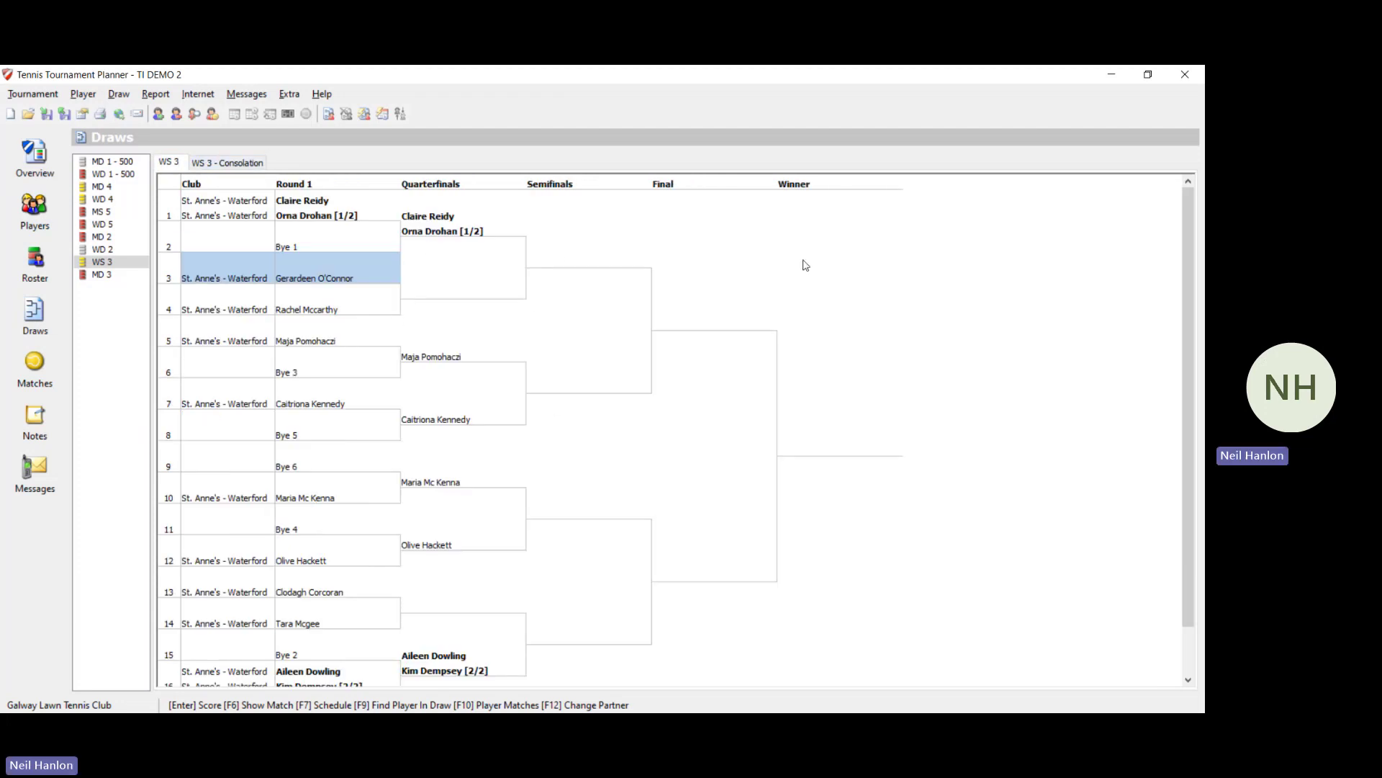
pyautogui.click(95, 277)
# Step: Add an 8-place Elimination main draw named MD 3 with default consolation and layout
pyautogui.click(119, 94)
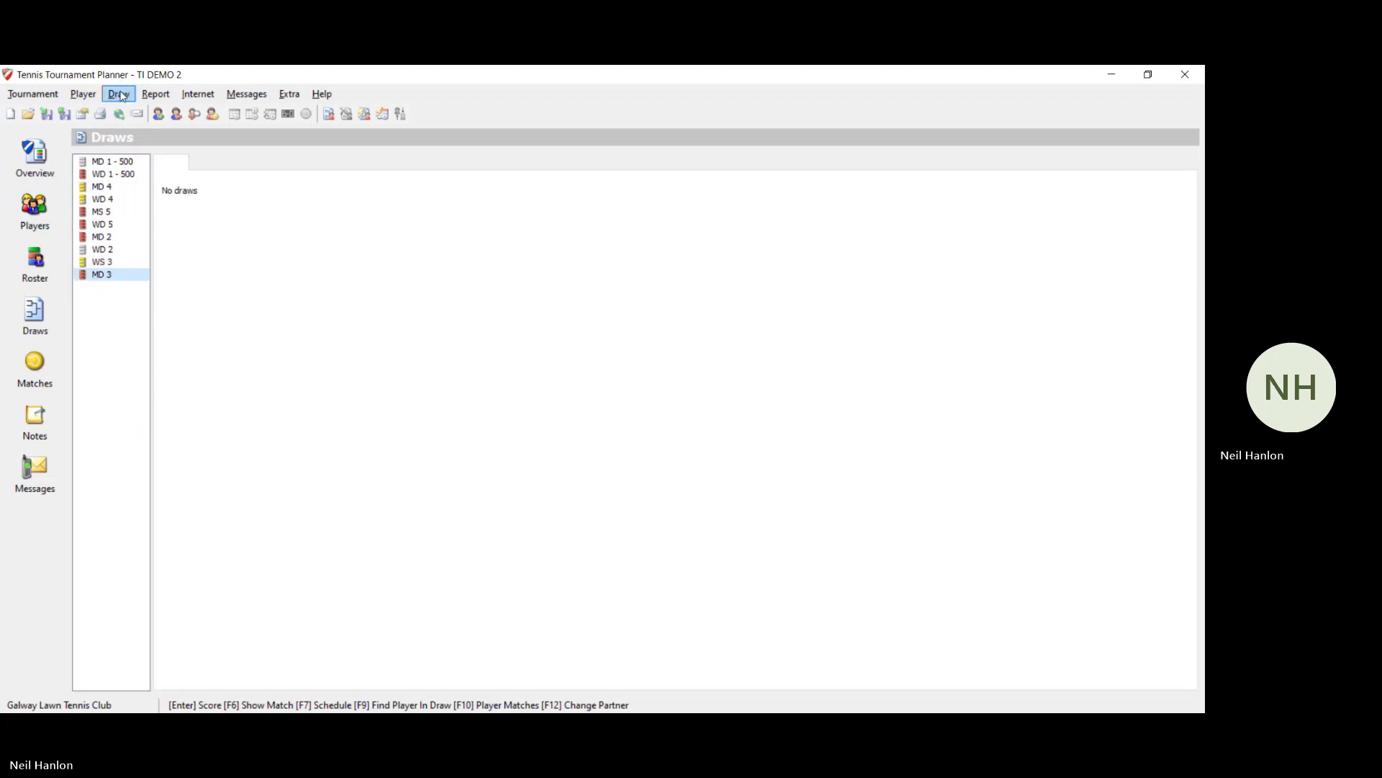
pyautogui.click(164, 398)
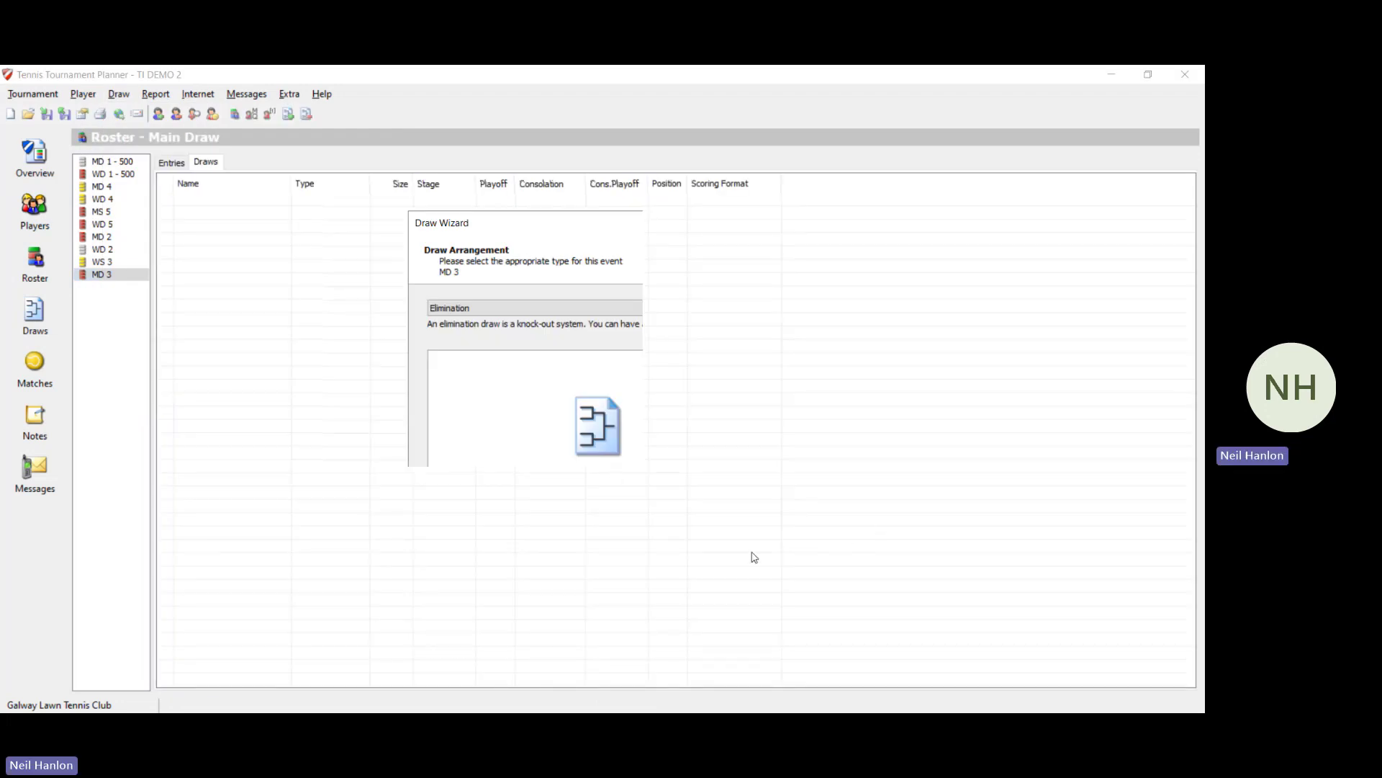
pyautogui.click(598, 549)
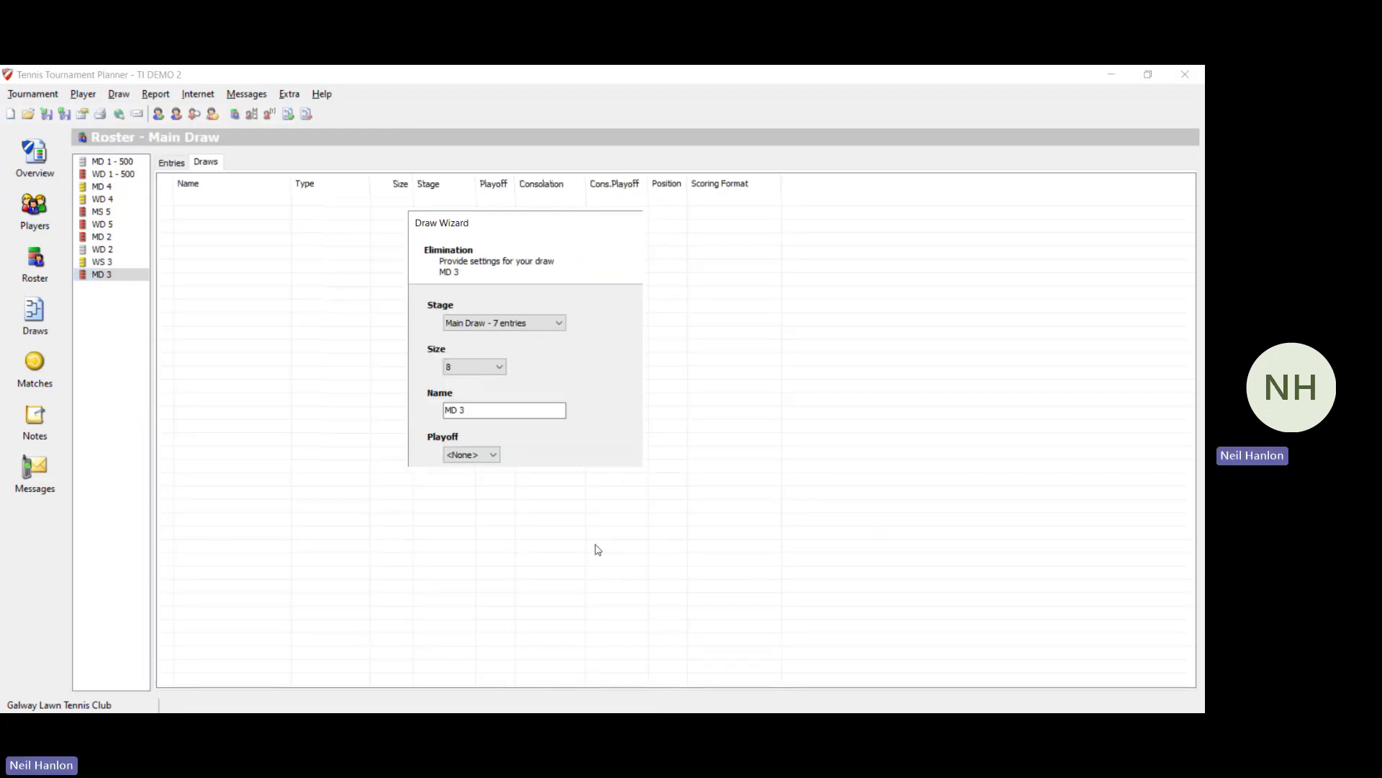
pyautogui.click(597, 549)
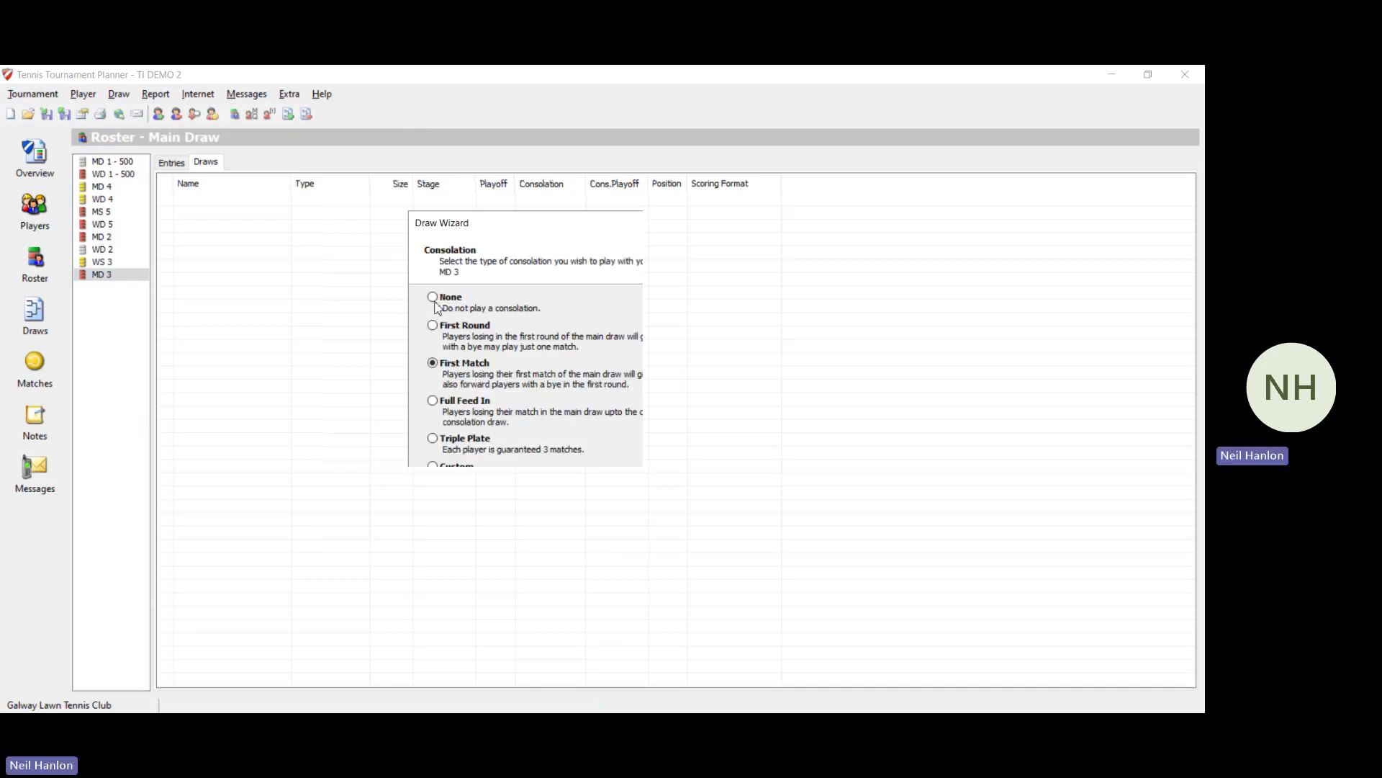
pyautogui.click(611, 550)
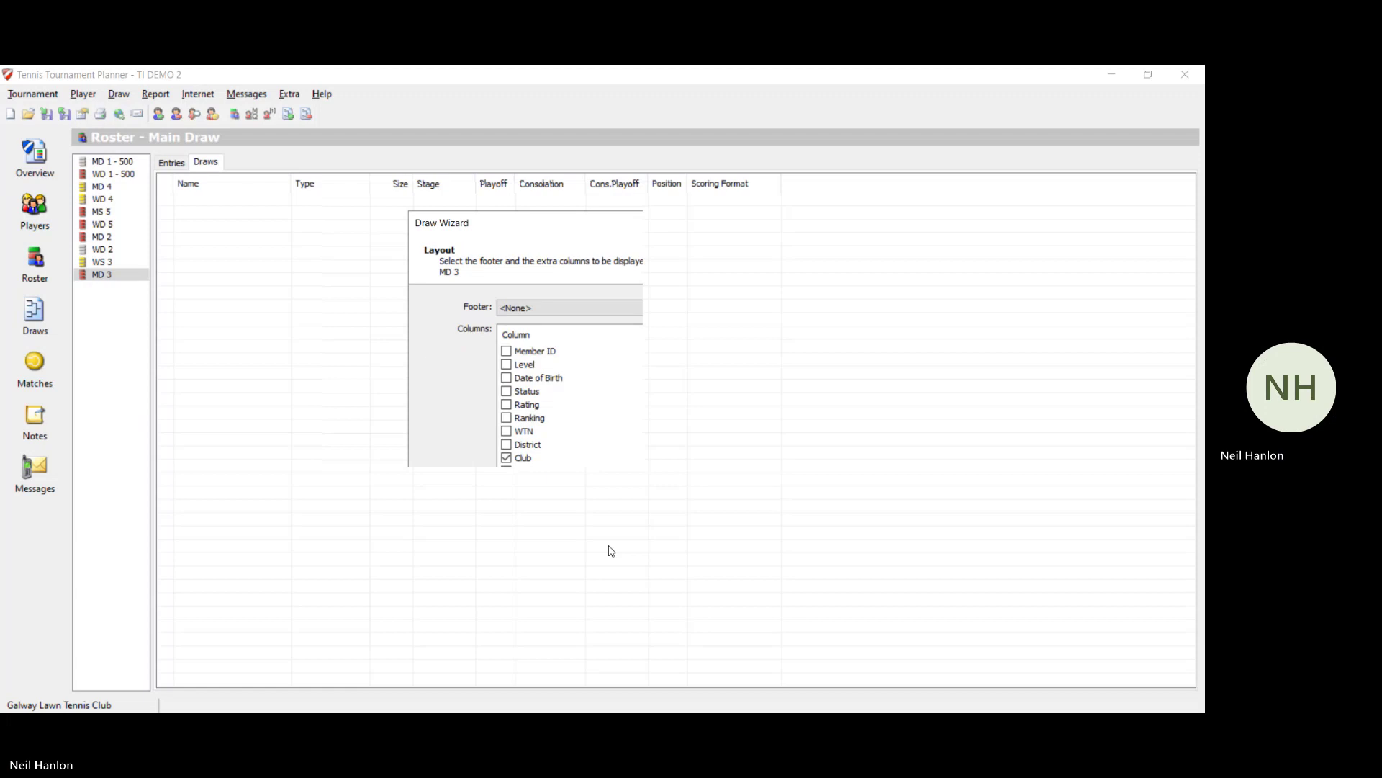
pyautogui.click(611, 550)
pyautogui.click(611, 551)
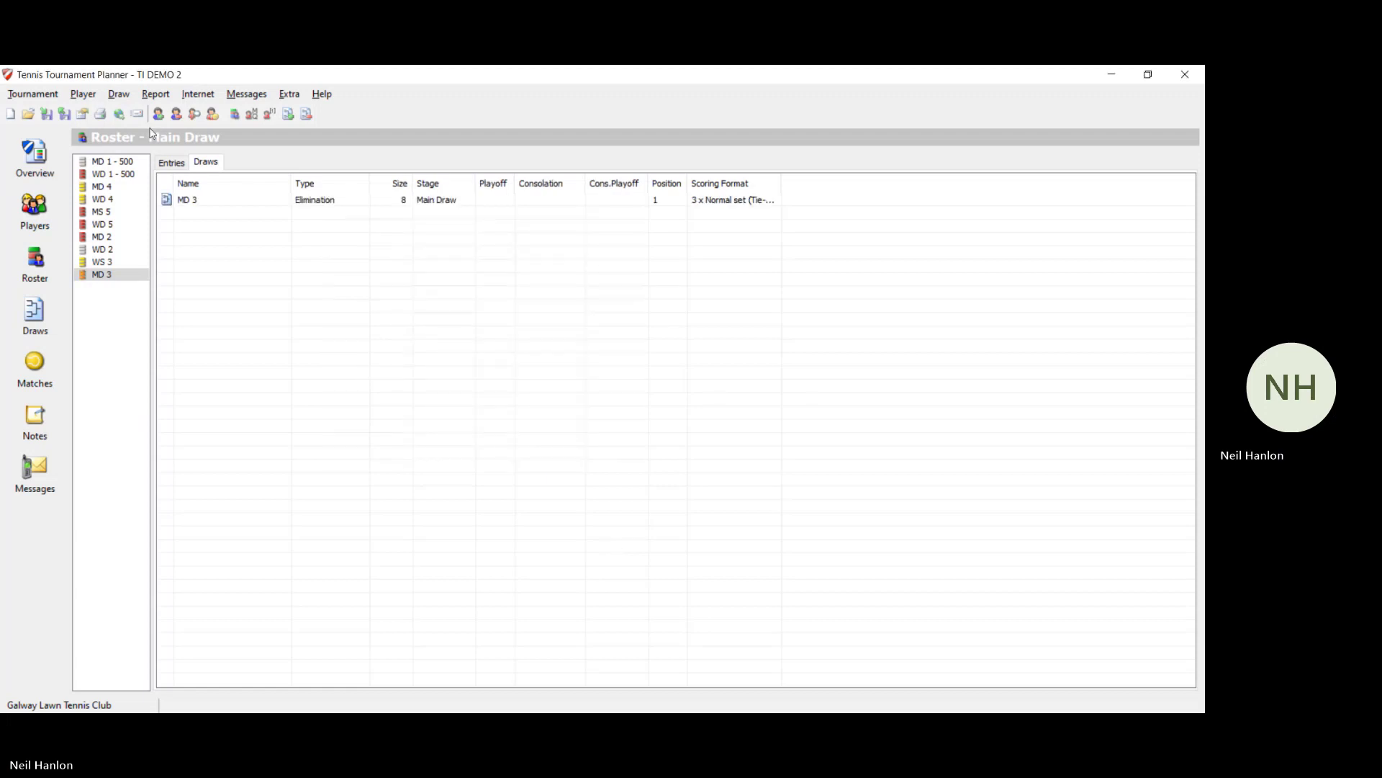
# Step: Make and save the MD 3 draw with its pairs placed
pyautogui.click(119, 93)
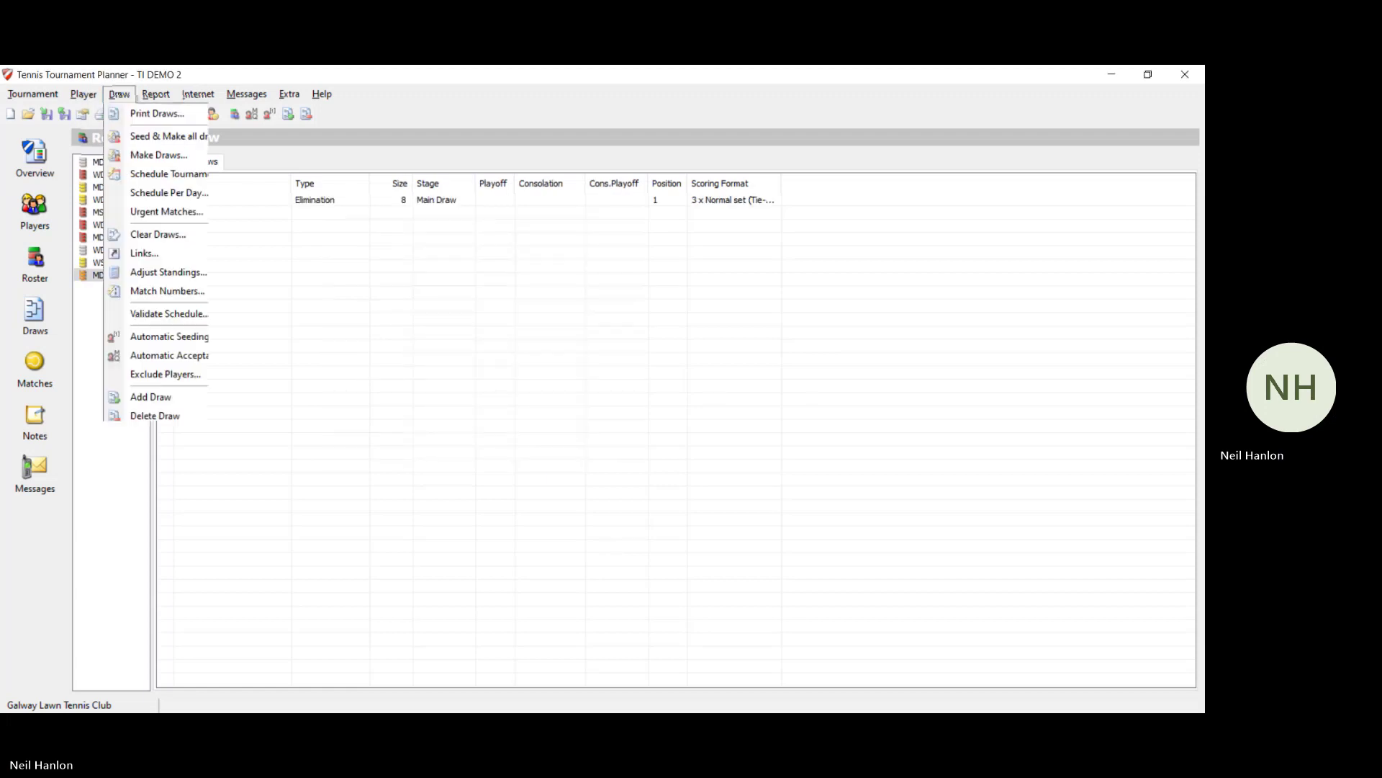
pyautogui.click(142, 155)
pyautogui.click(608, 591)
pyautogui.click(608, 591)
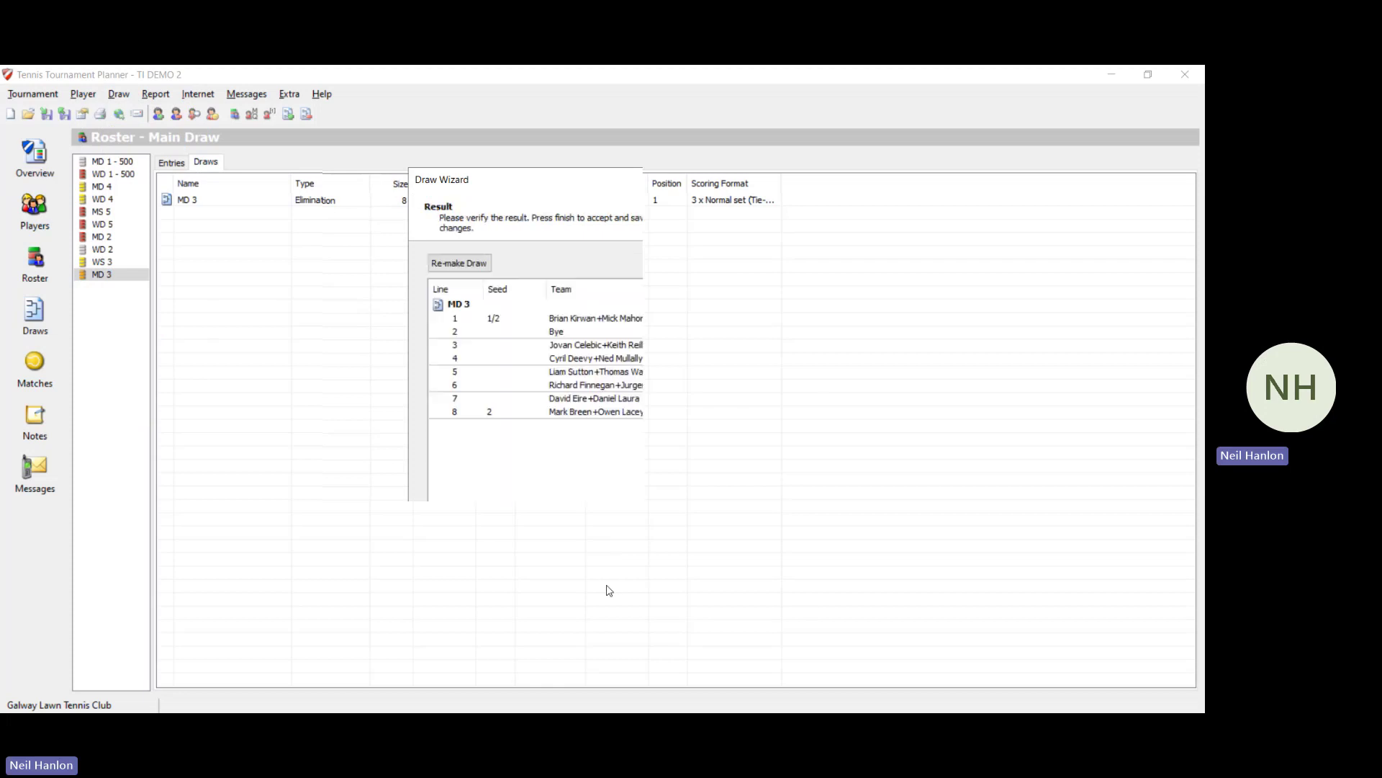
pyautogui.click(609, 590)
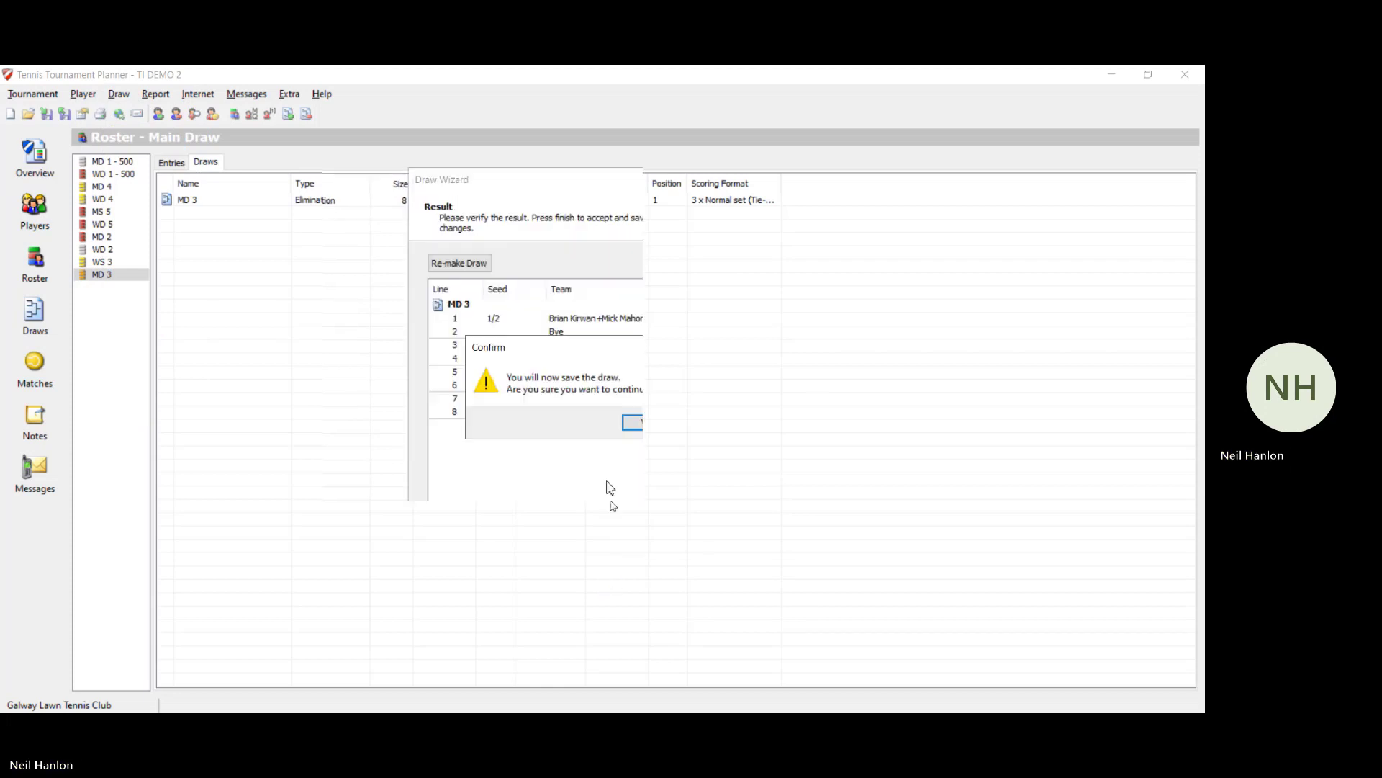
pyautogui.click(641, 422)
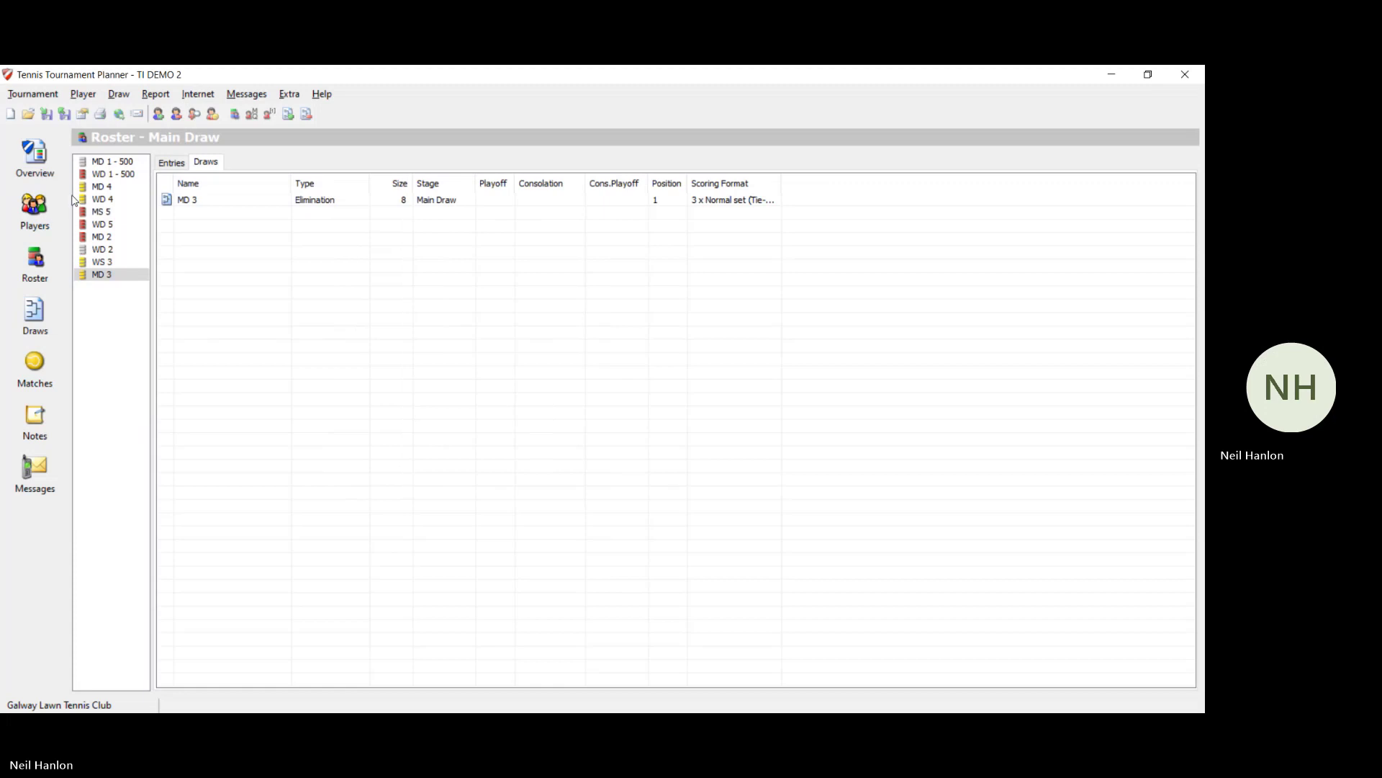
pyautogui.click(117, 212)
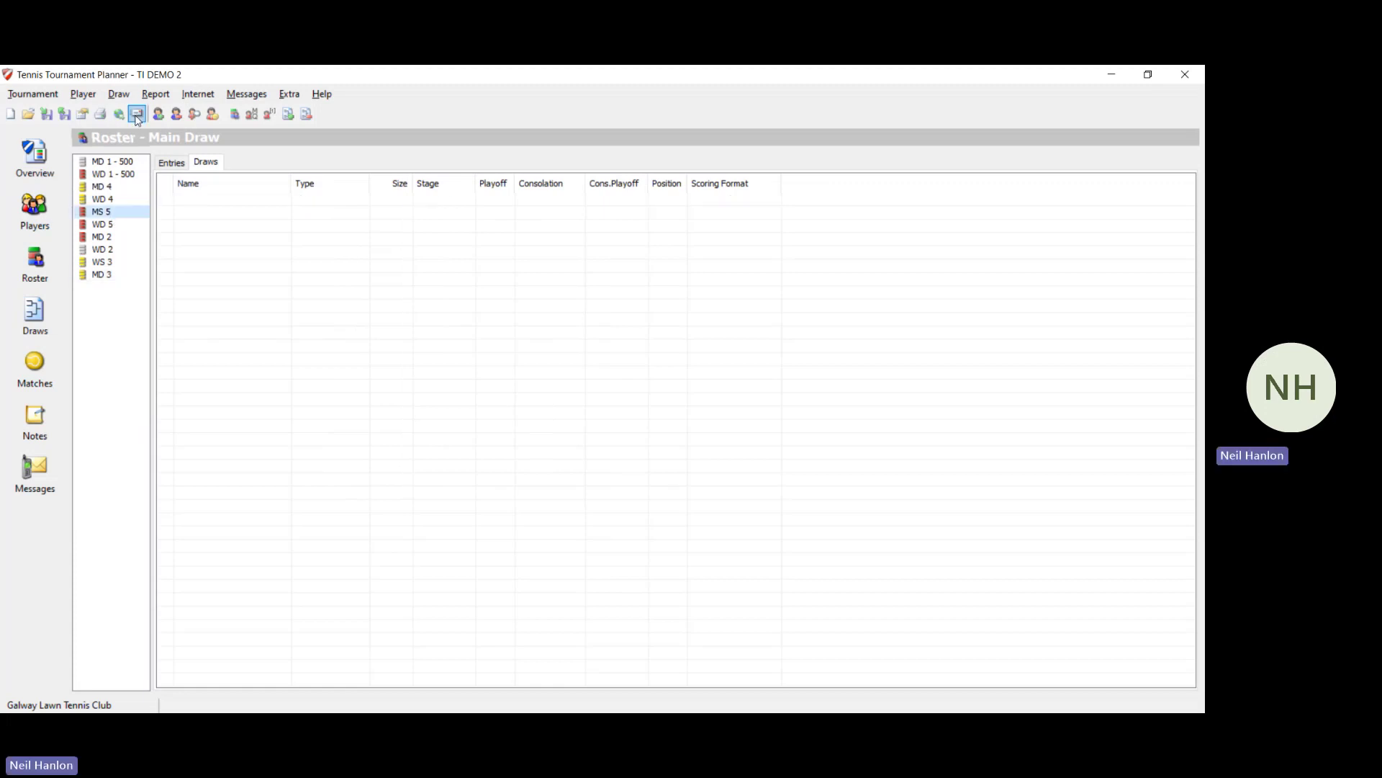
# Step: Add a four-player Round Robin main draw for MS 5
pyautogui.click(119, 94)
pyautogui.click(185, 398)
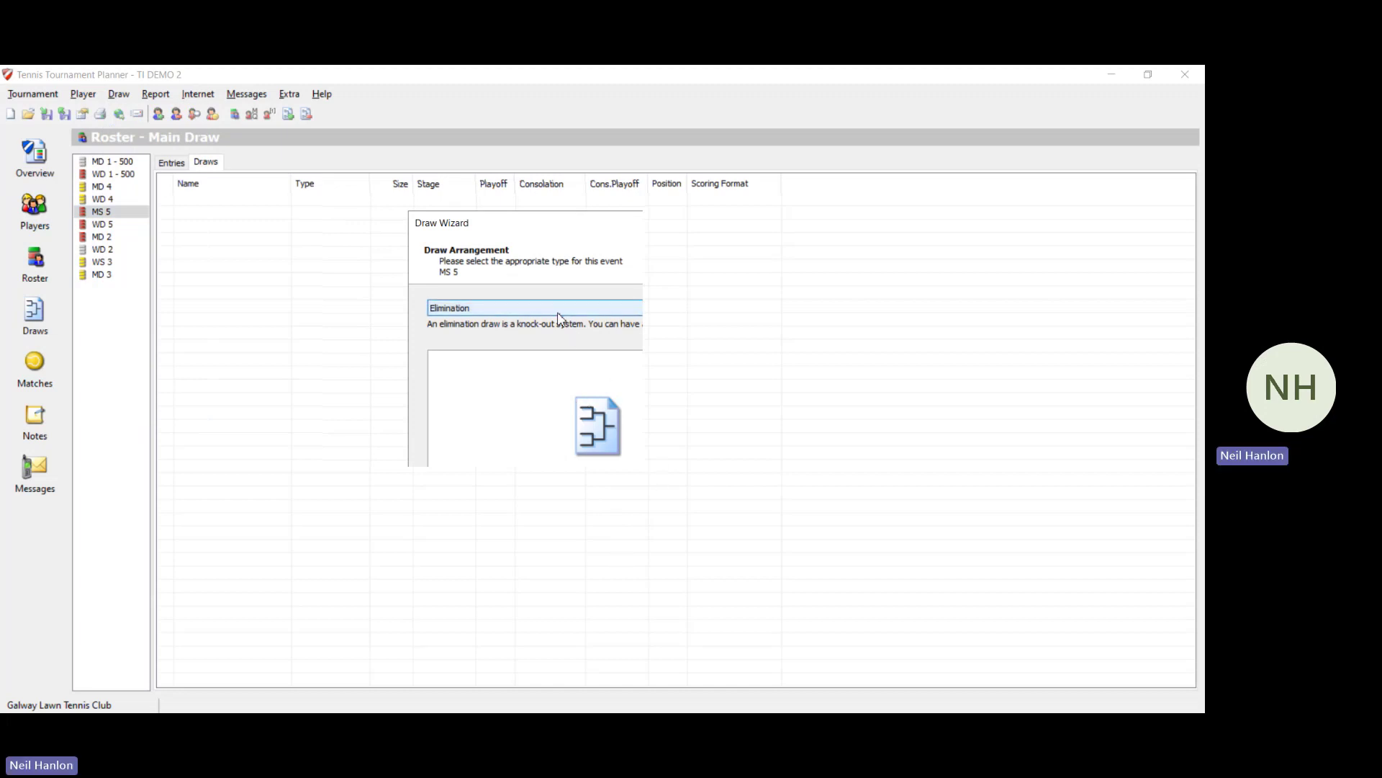
pyautogui.click(562, 316)
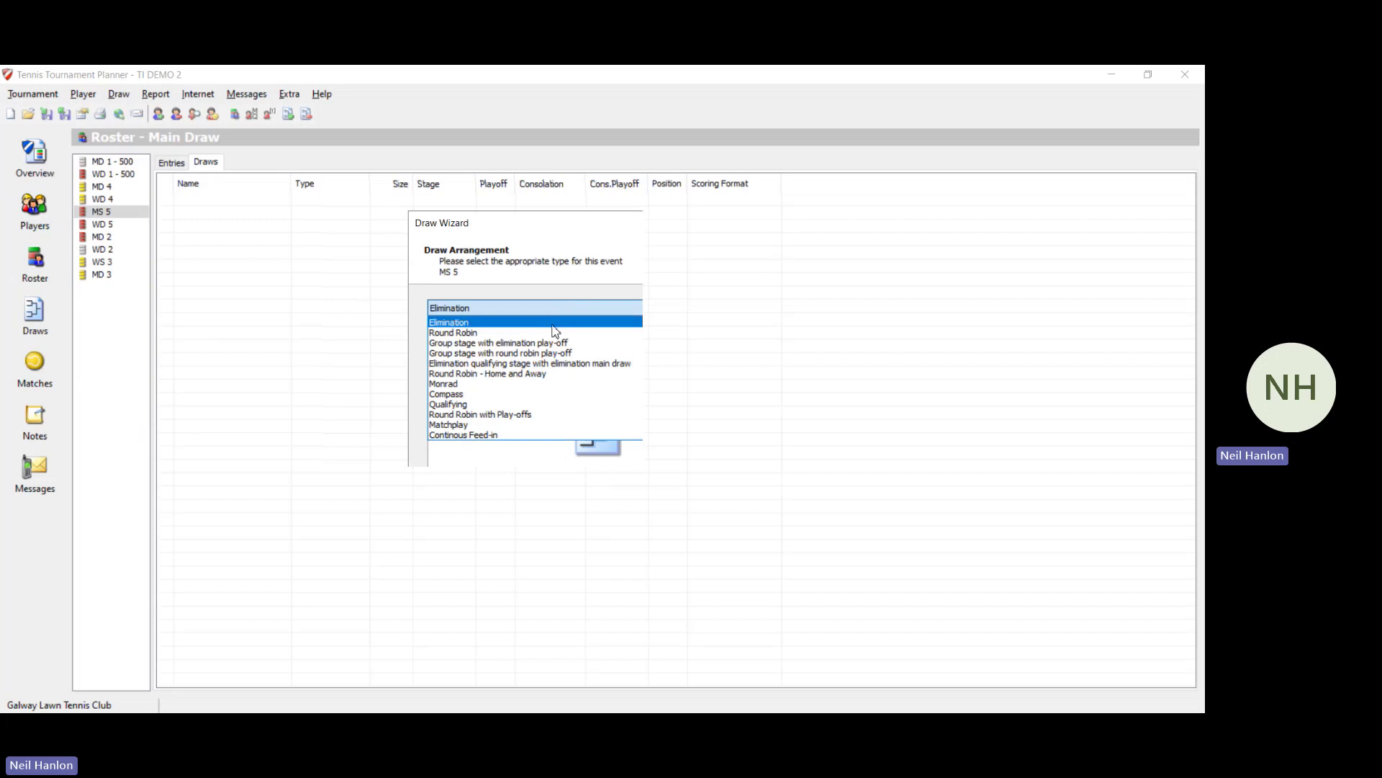
pyautogui.click(556, 333)
pyautogui.click(623, 559)
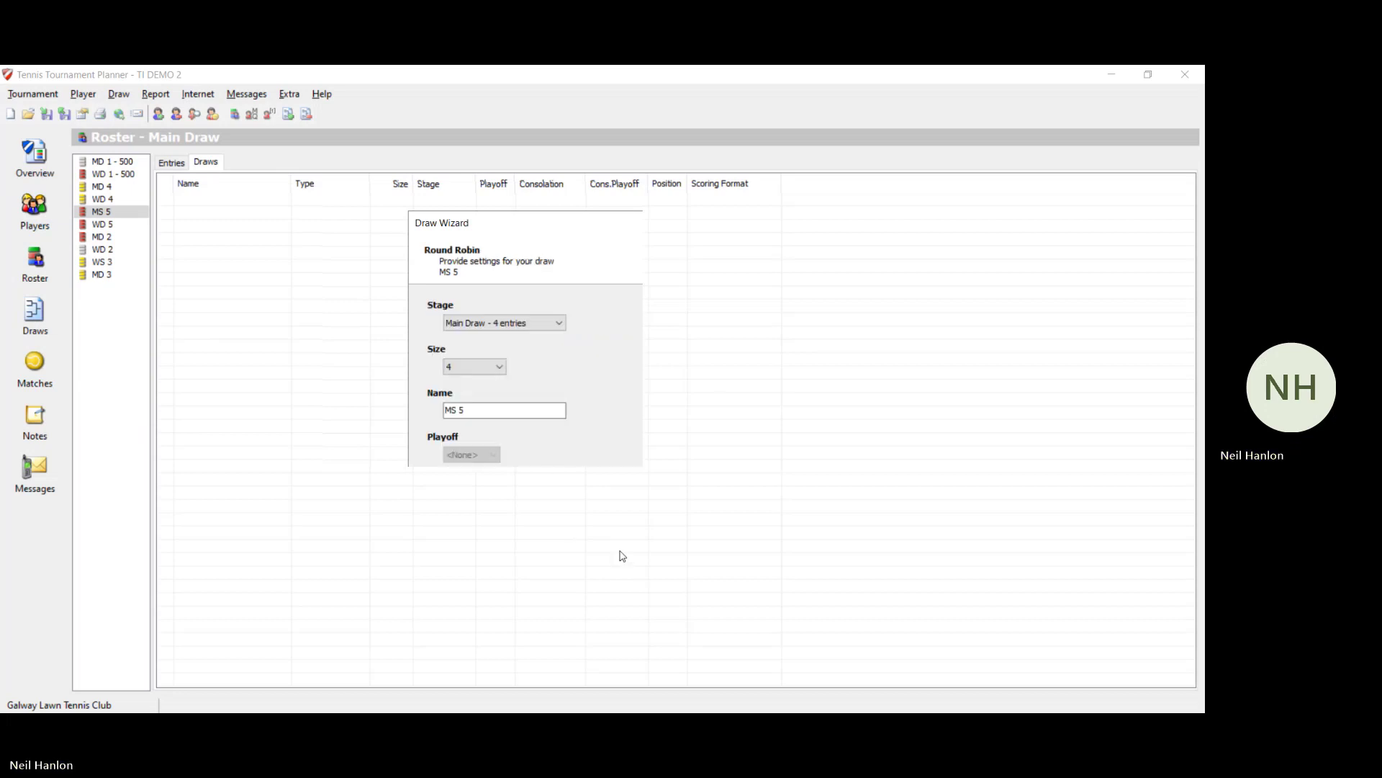
pyautogui.click(623, 556)
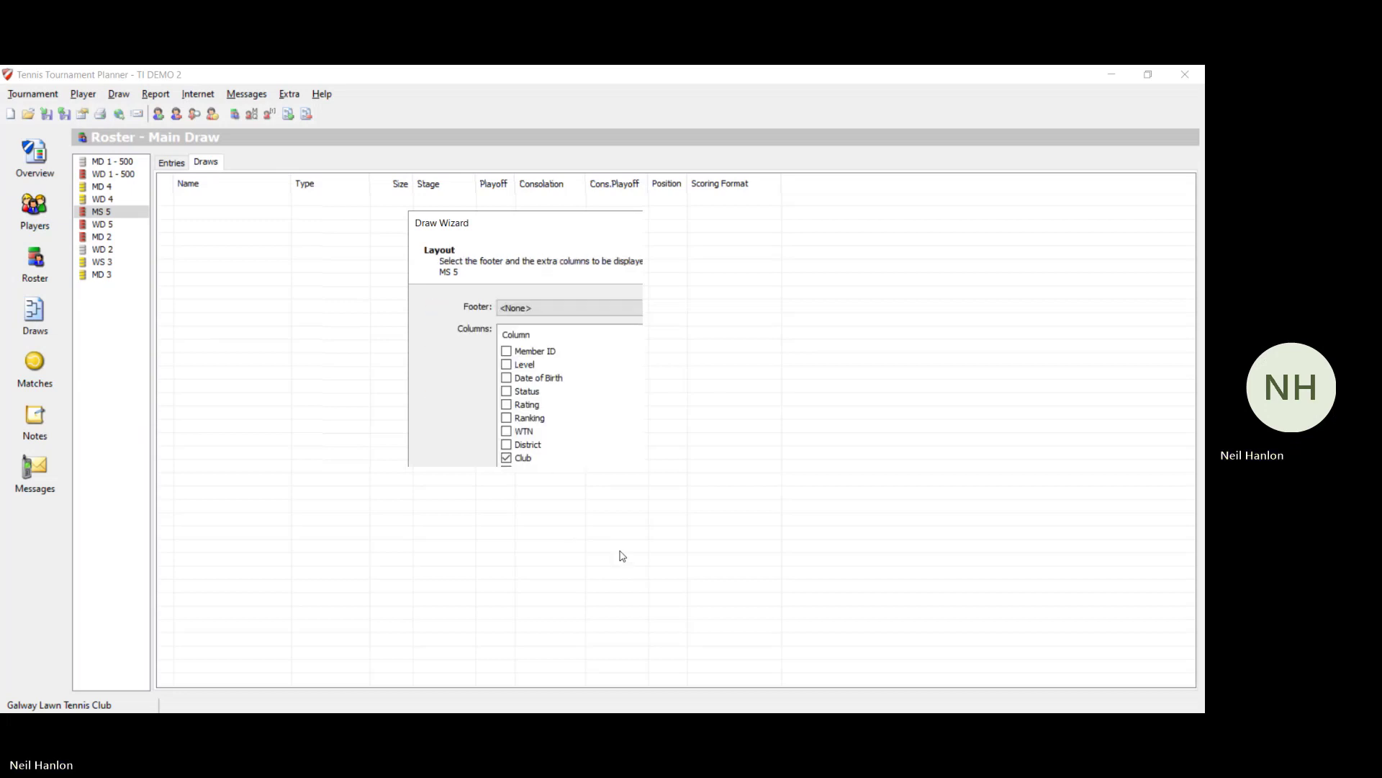
pyautogui.click(622, 556)
pyautogui.click(610, 552)
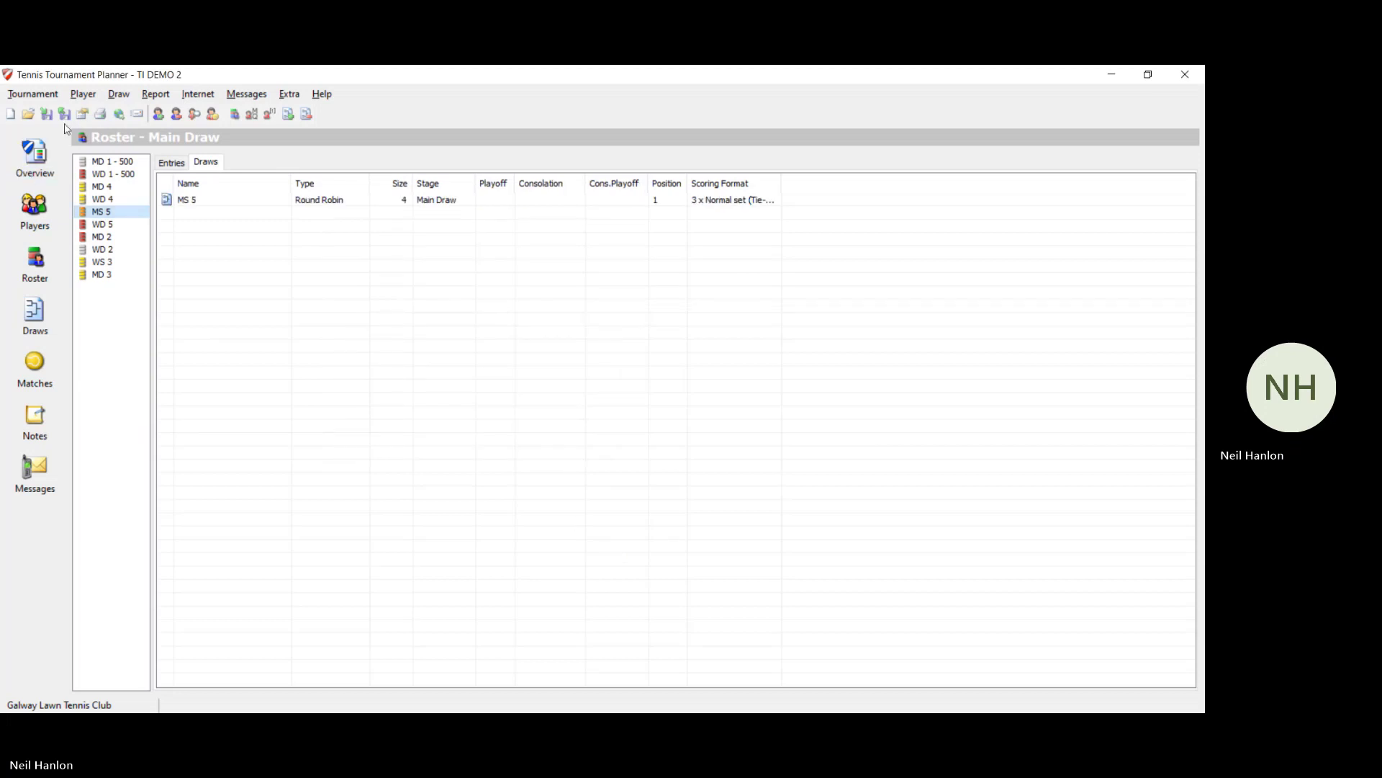
# Step: Make and save the MS 5 draw, check its R1–R3 grid, then select WD 5
pyautogui.click(119, 95)
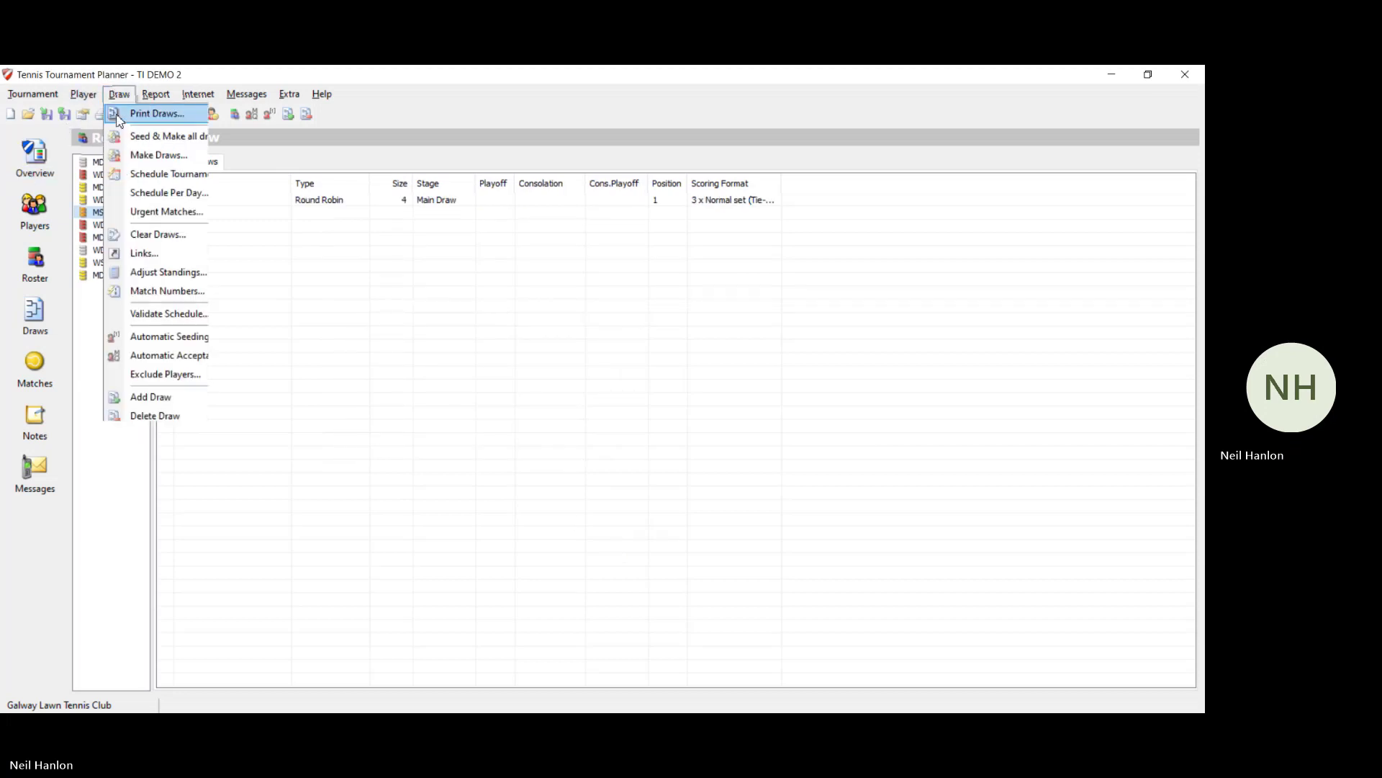
pyautogui.click(152, 155)
pyautogui.click(631, 592)
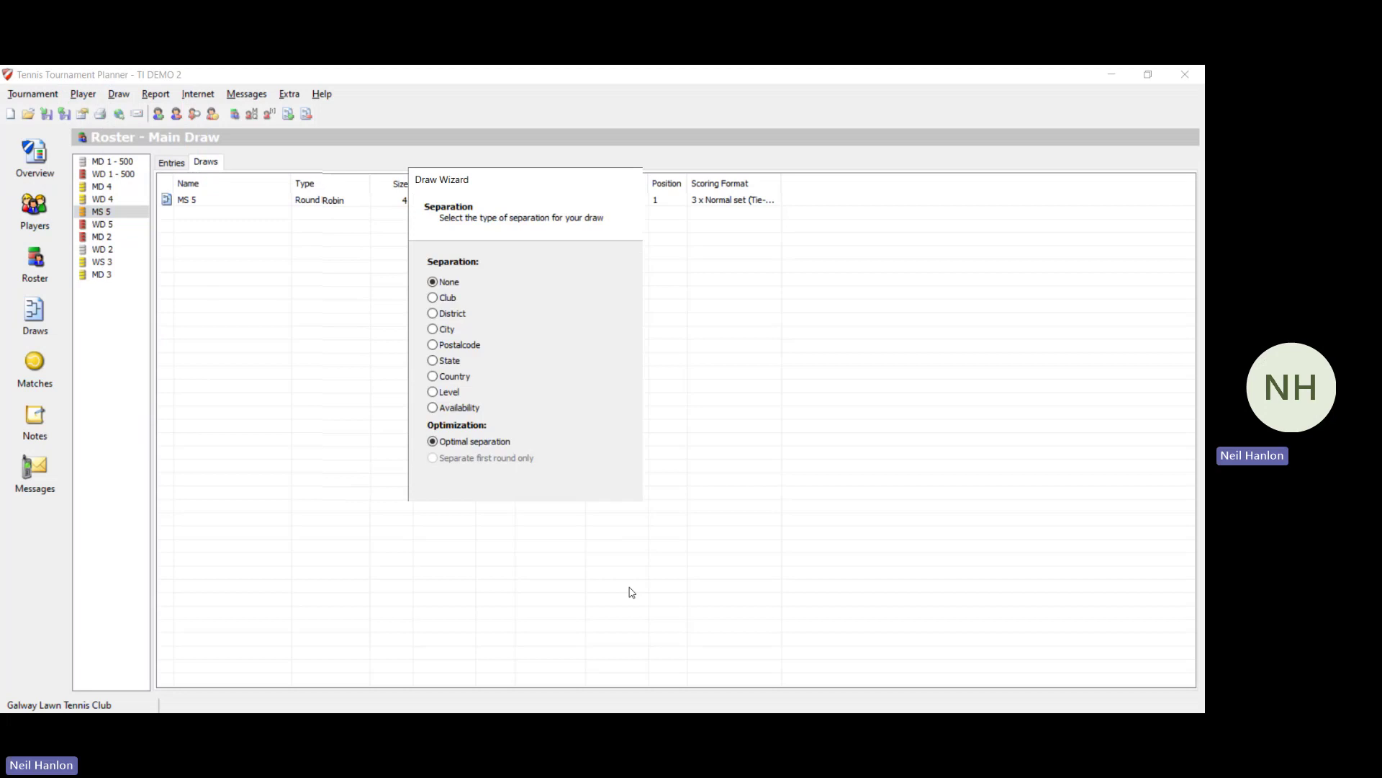
pyautogui.click(631, 593)
pyautogui.click(632, 592)
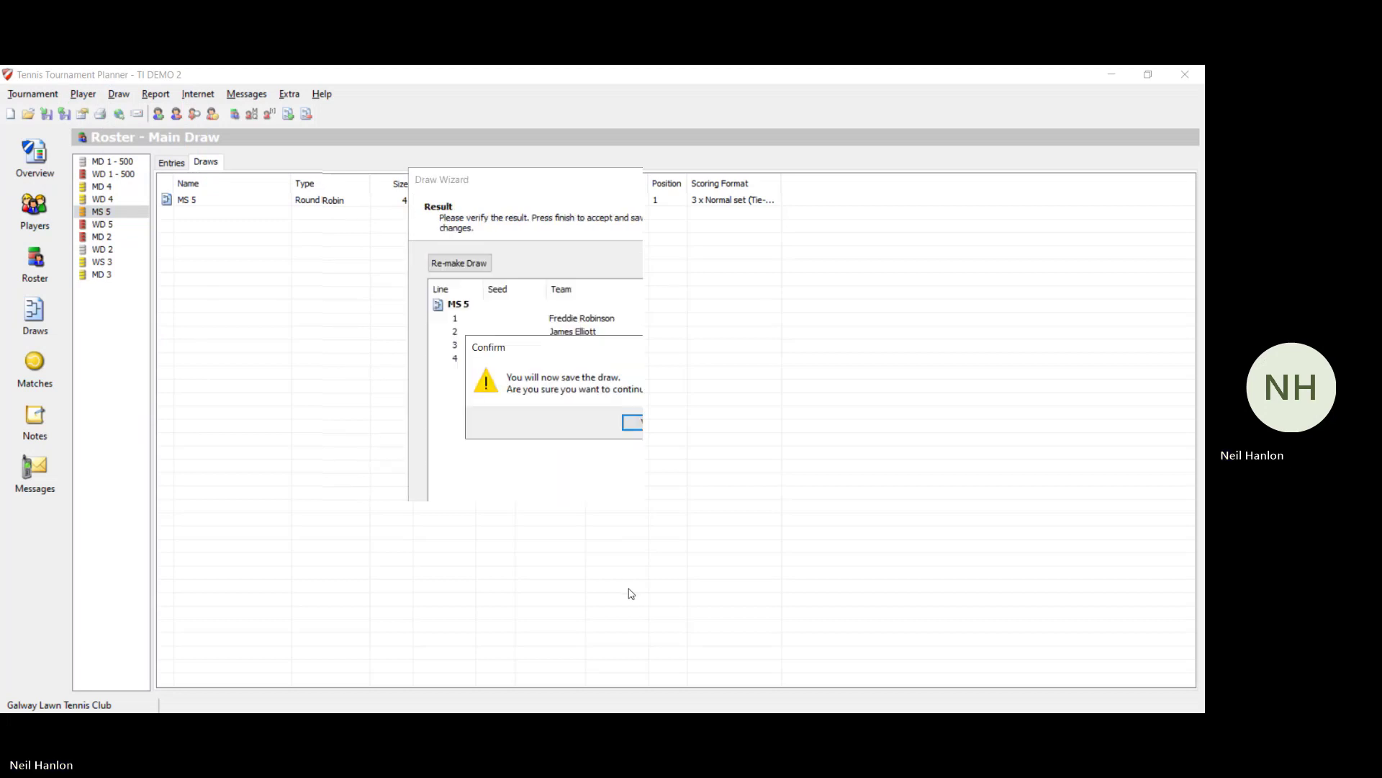
pyautogui.click(634, 423)
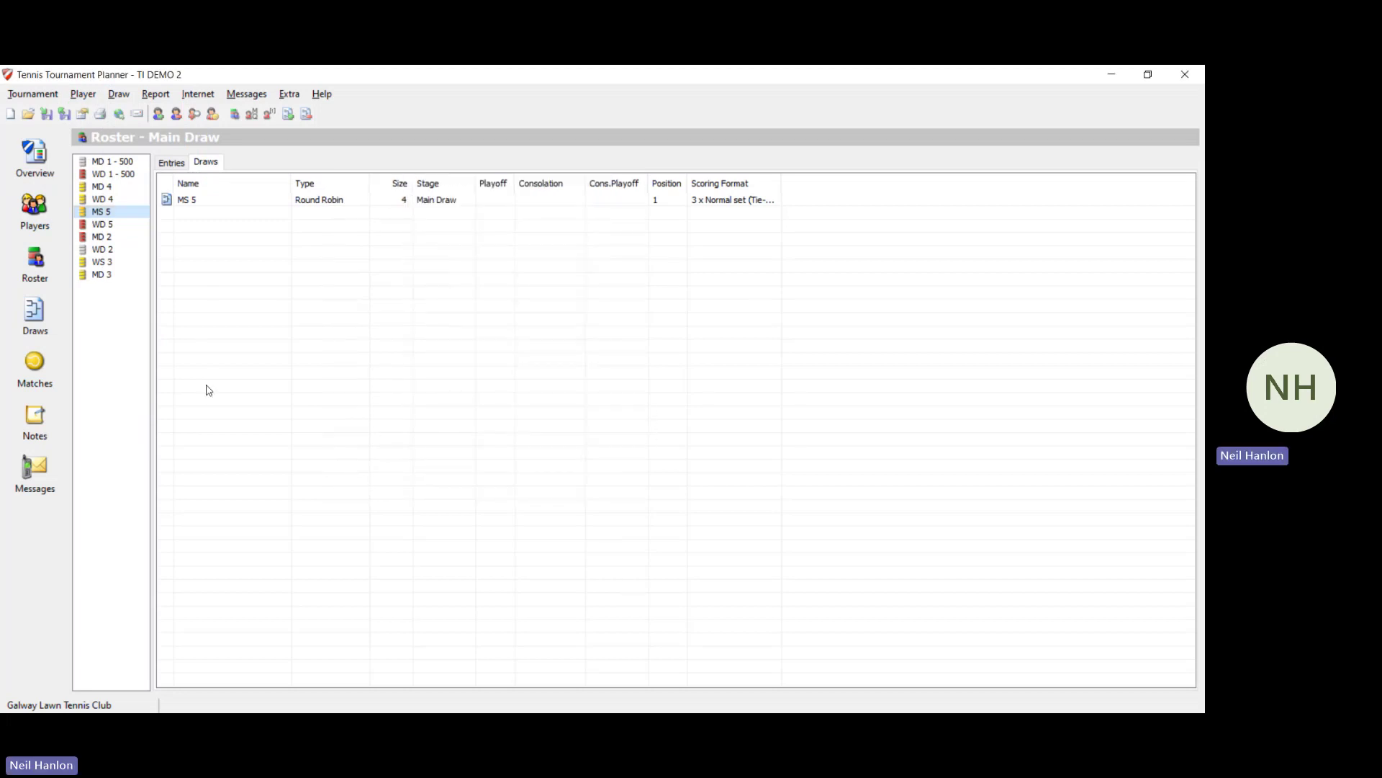
pyautogui.click(18, 313)
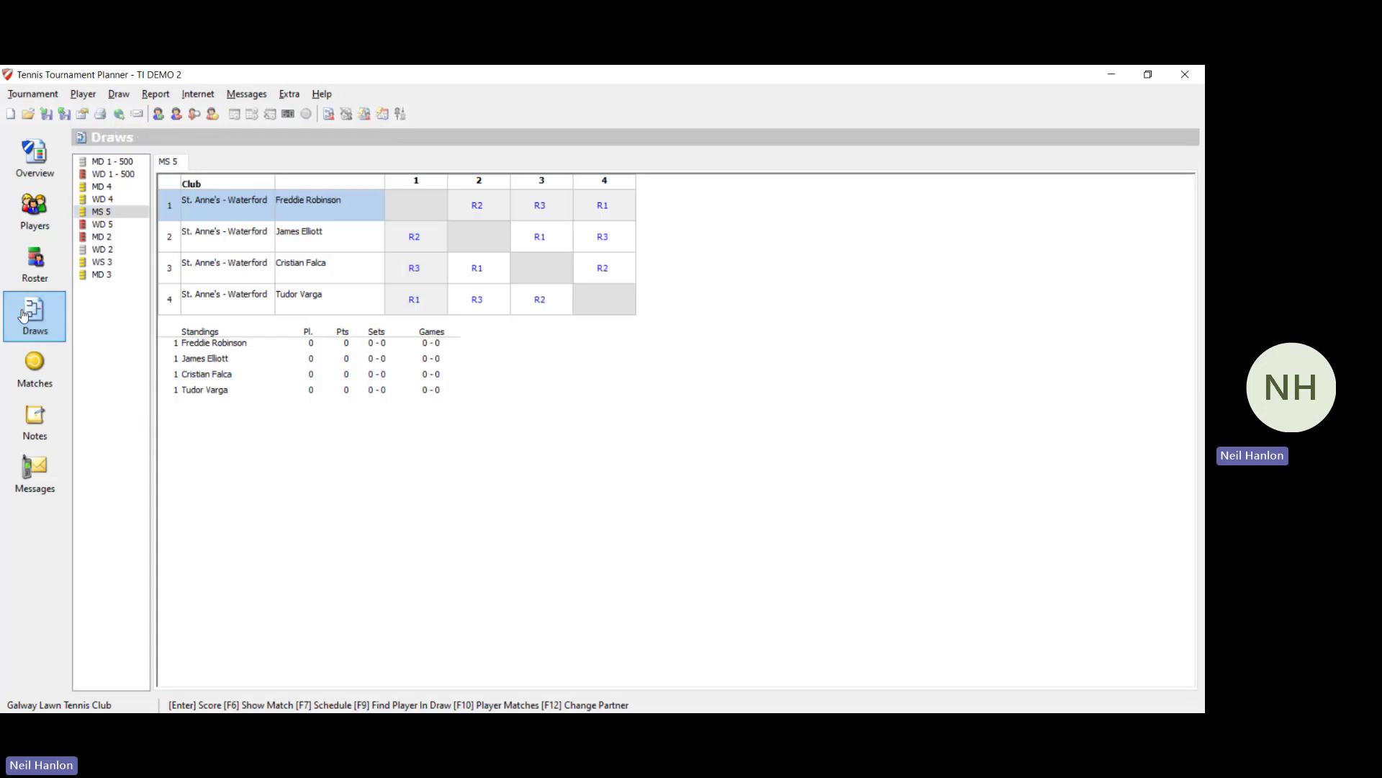
pyautogui.click(103, 226)
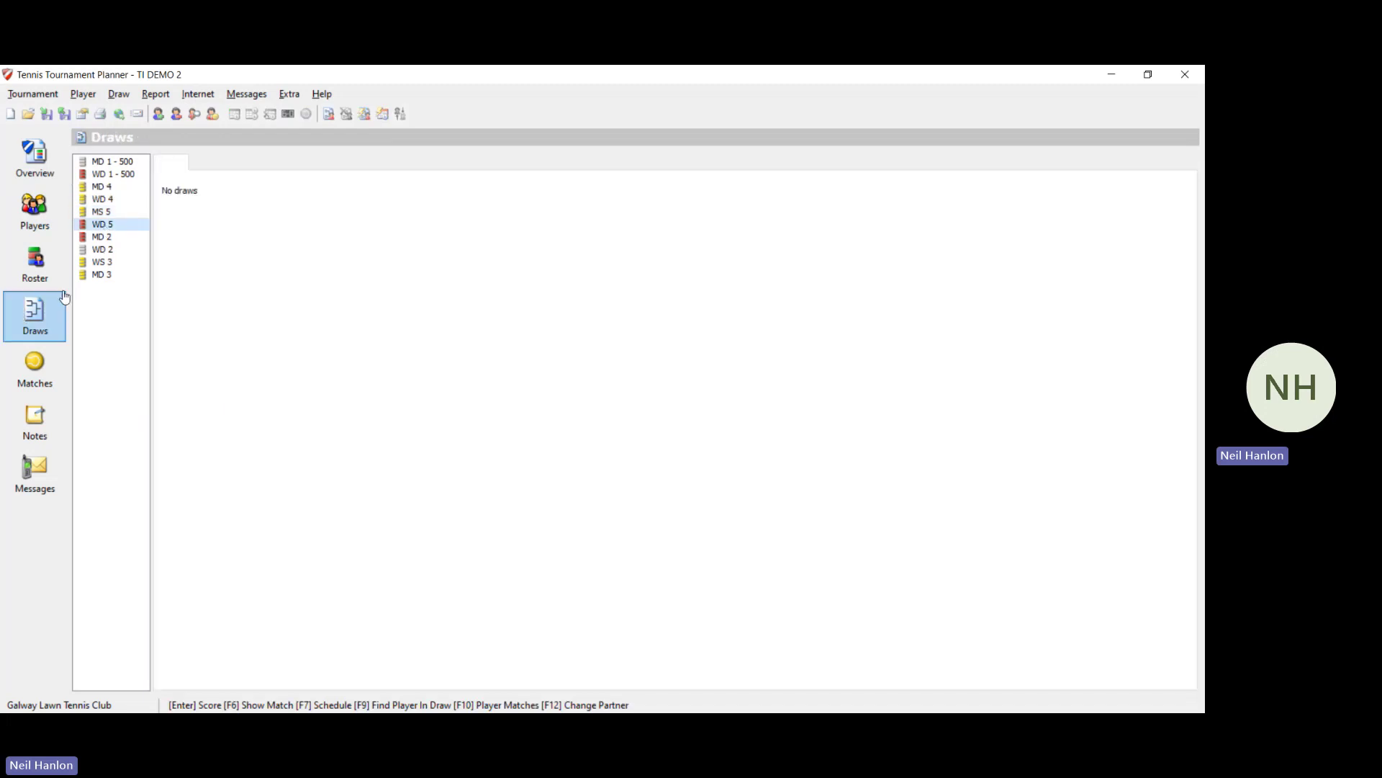
# Step: Check the WD 5 entries and add a Round Robin main draw for WD 5
pyautogui.click(35, 263)
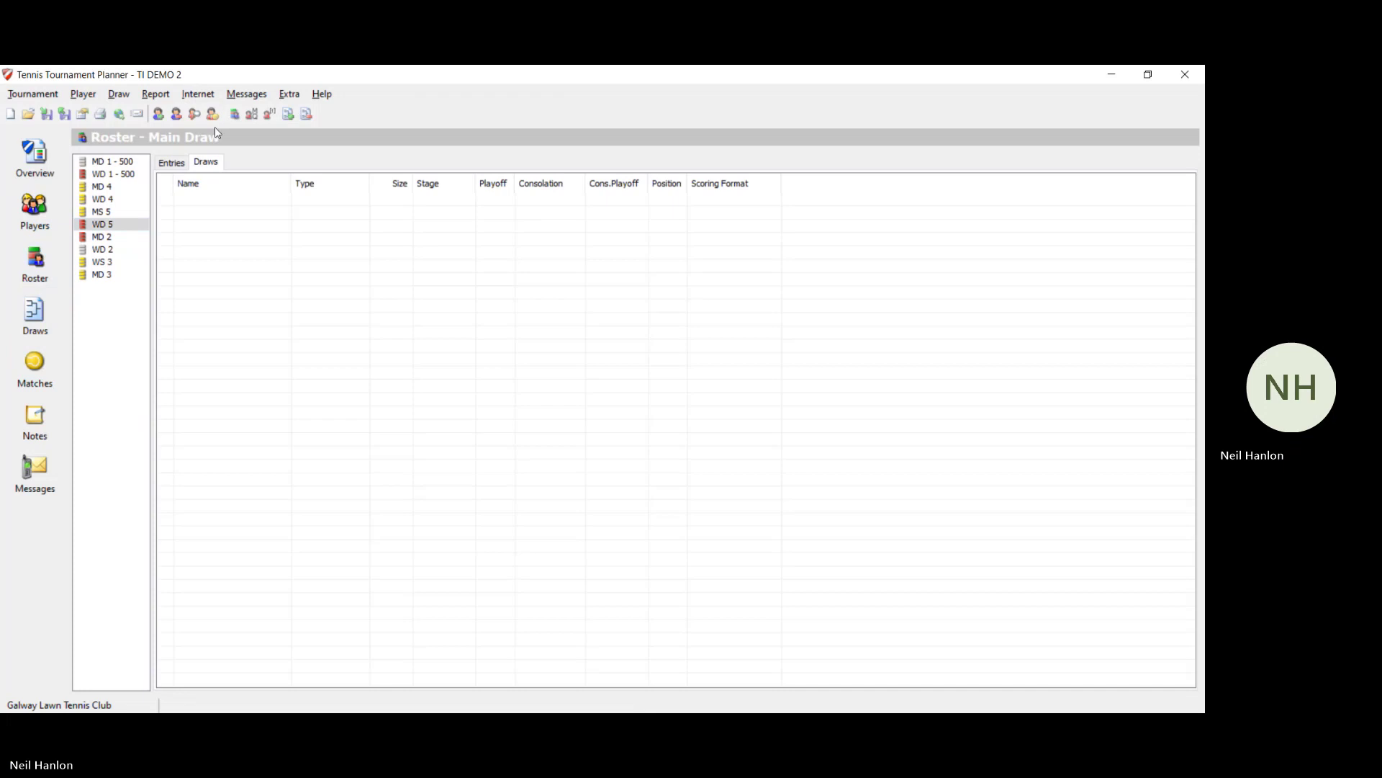
pyautogui.click(173, 163)
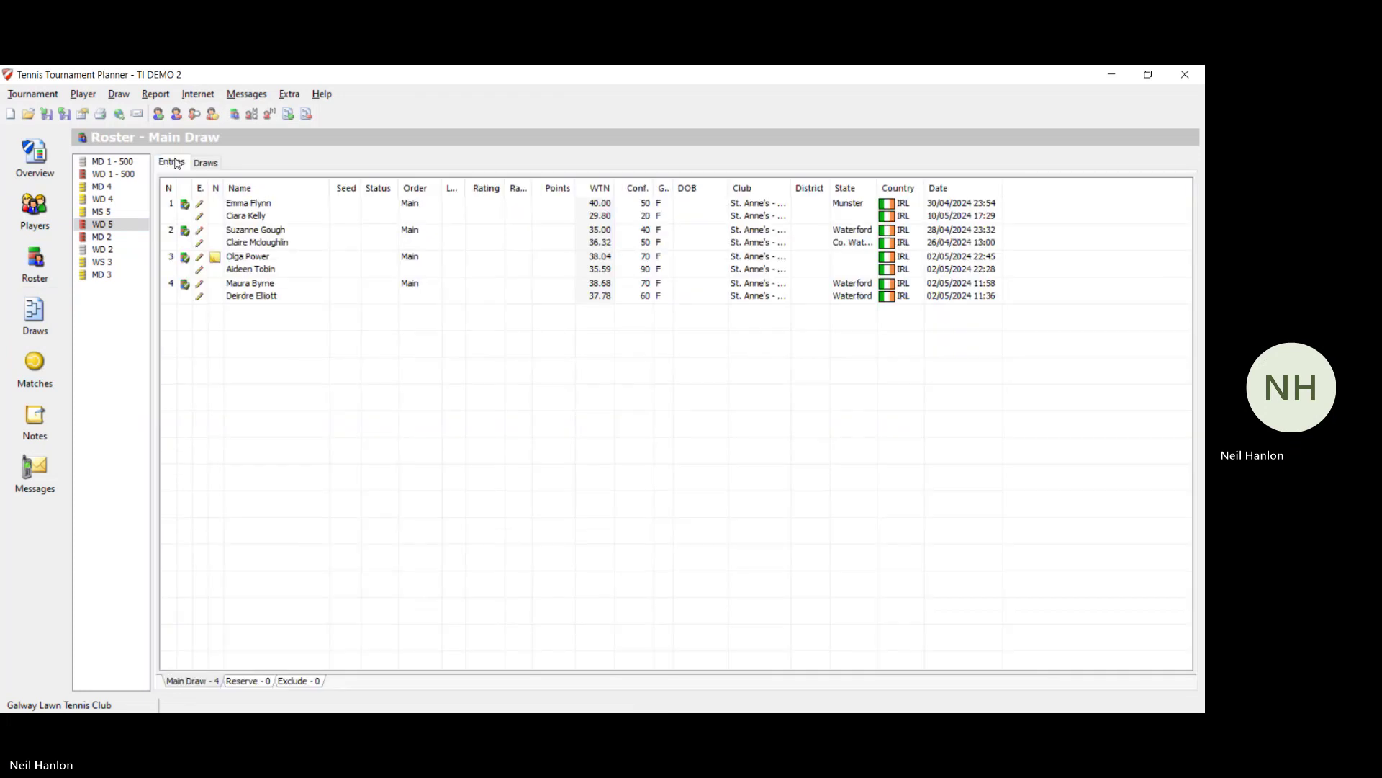
pyautogui.click(117, 99)
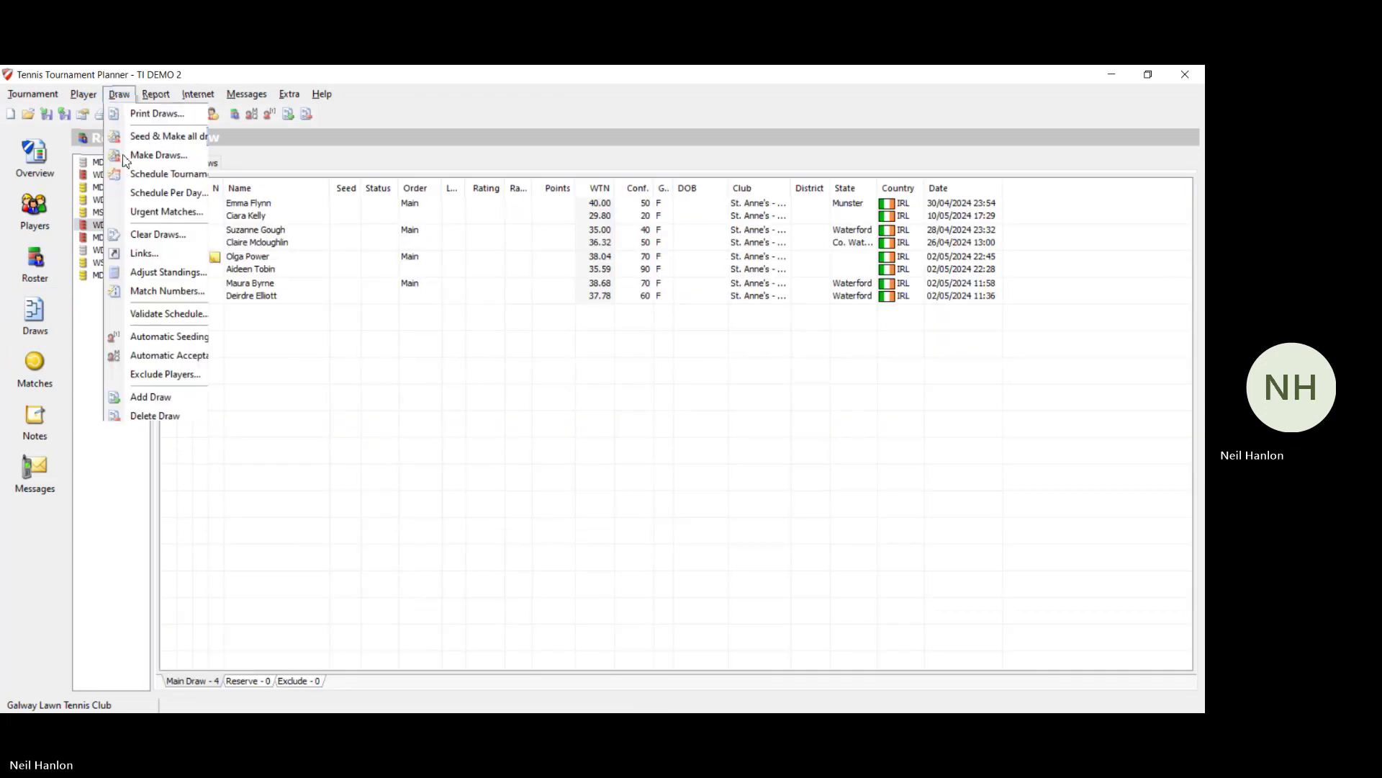
pyautogui.click(137, 396)
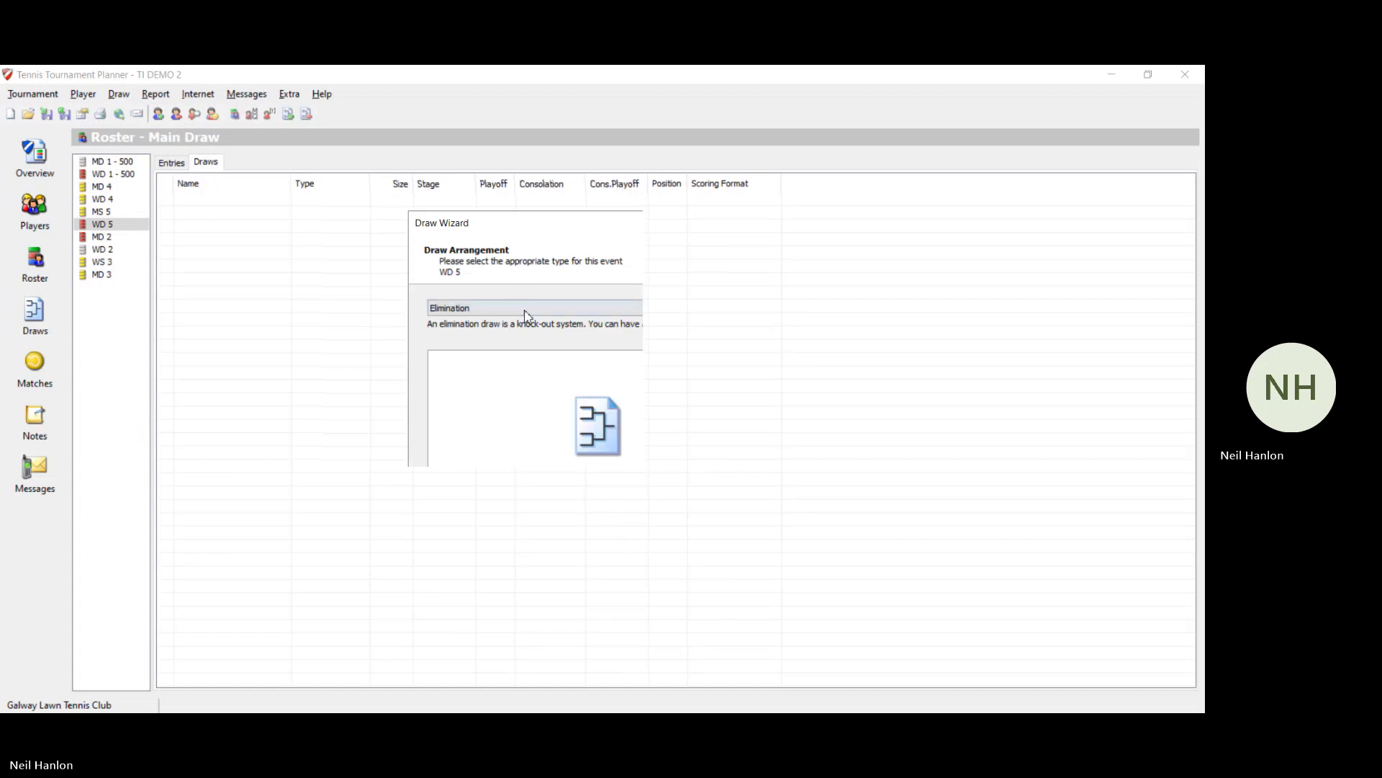
pyautogui.click(524, 308)
pyautogui.click(522, 334)
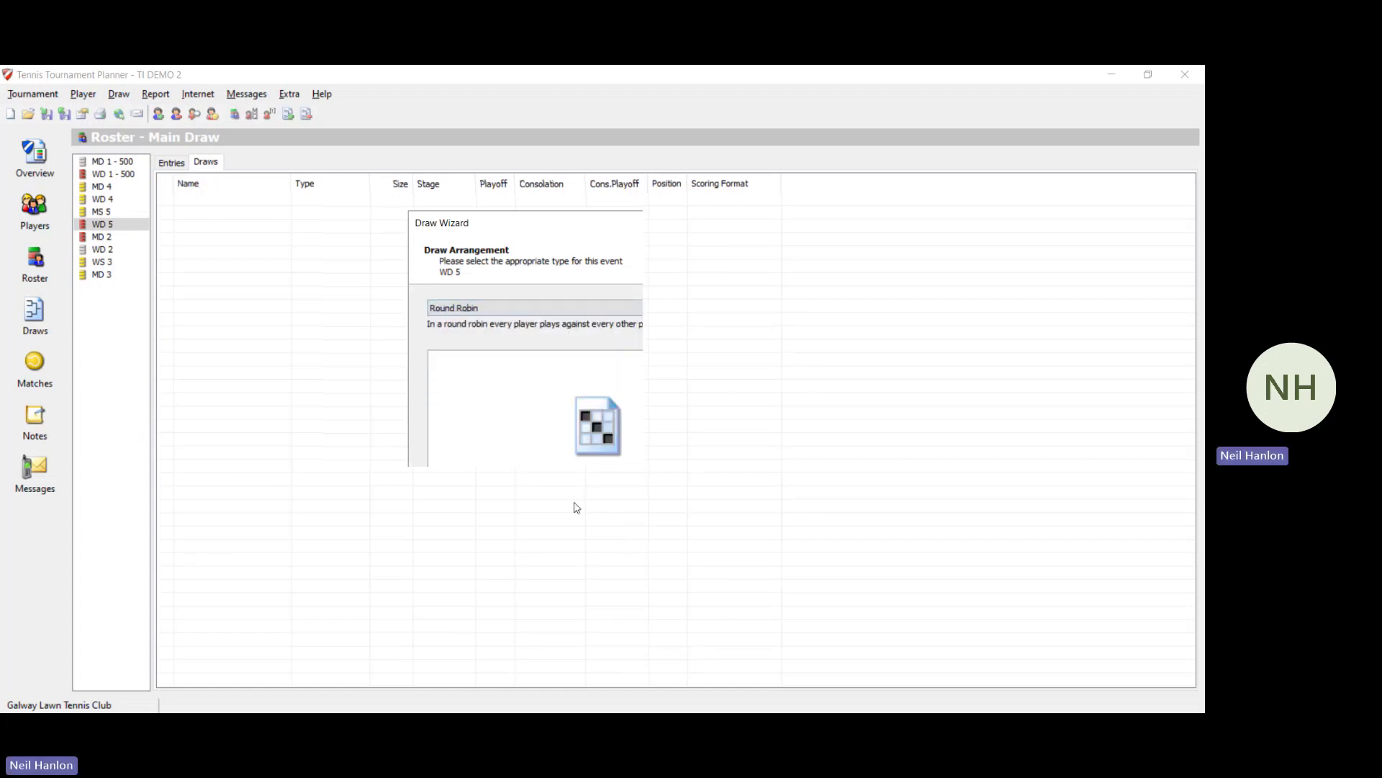
pyautogui.click(616, 551)
pyautogui.click(616, 551)
pyautogui.click(615, 552)
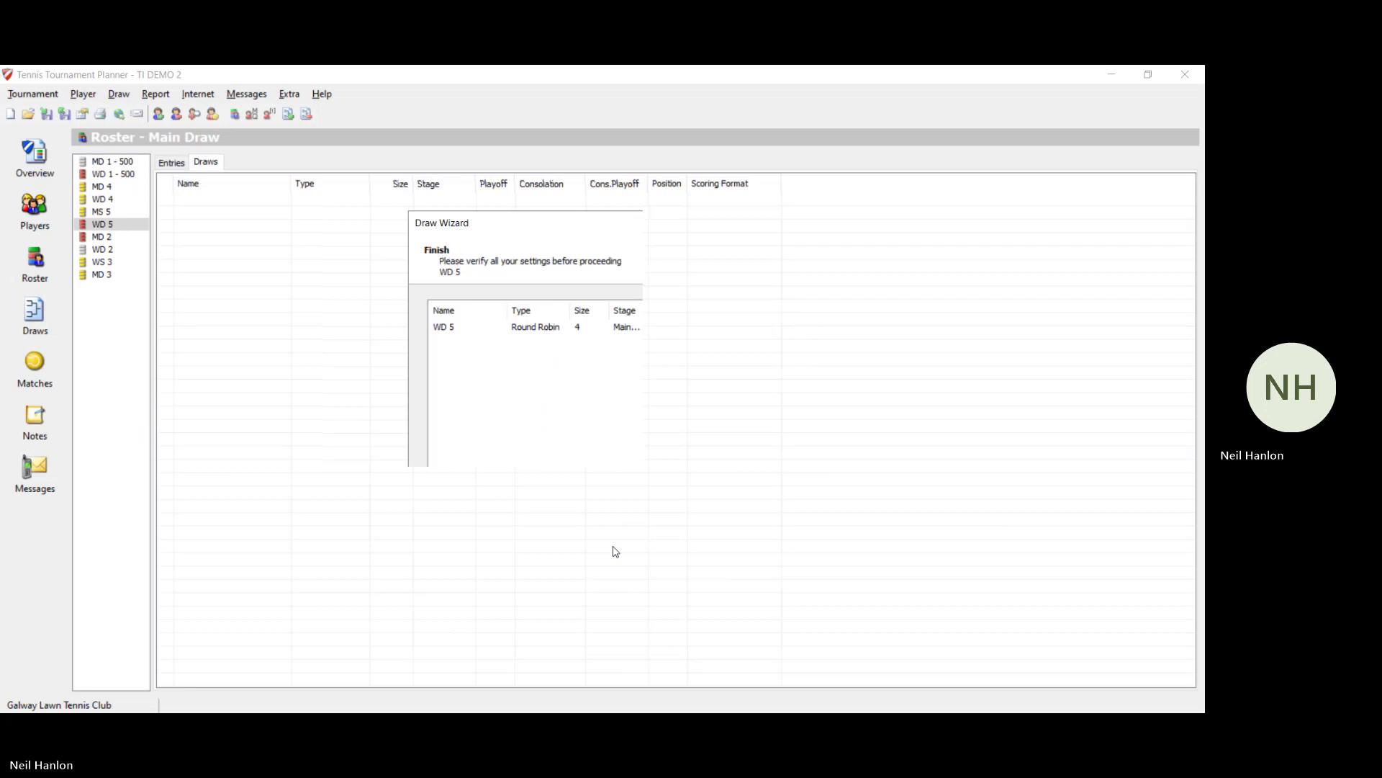
pyautogui.click(615, 551)
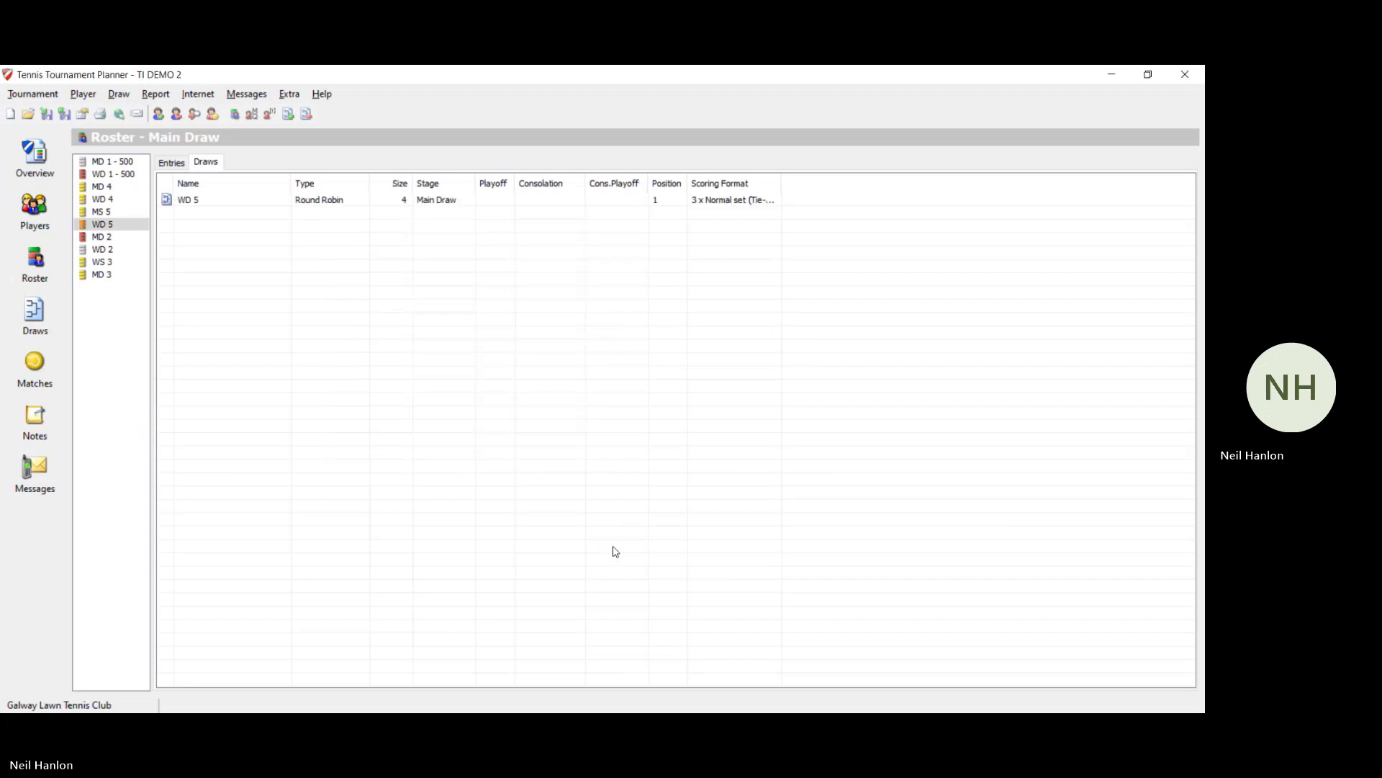
# Step: Make and save the WD 5 draw with its four pairs placed
pyautogui.click(119, 95)
pyautogui.click(158, 155)
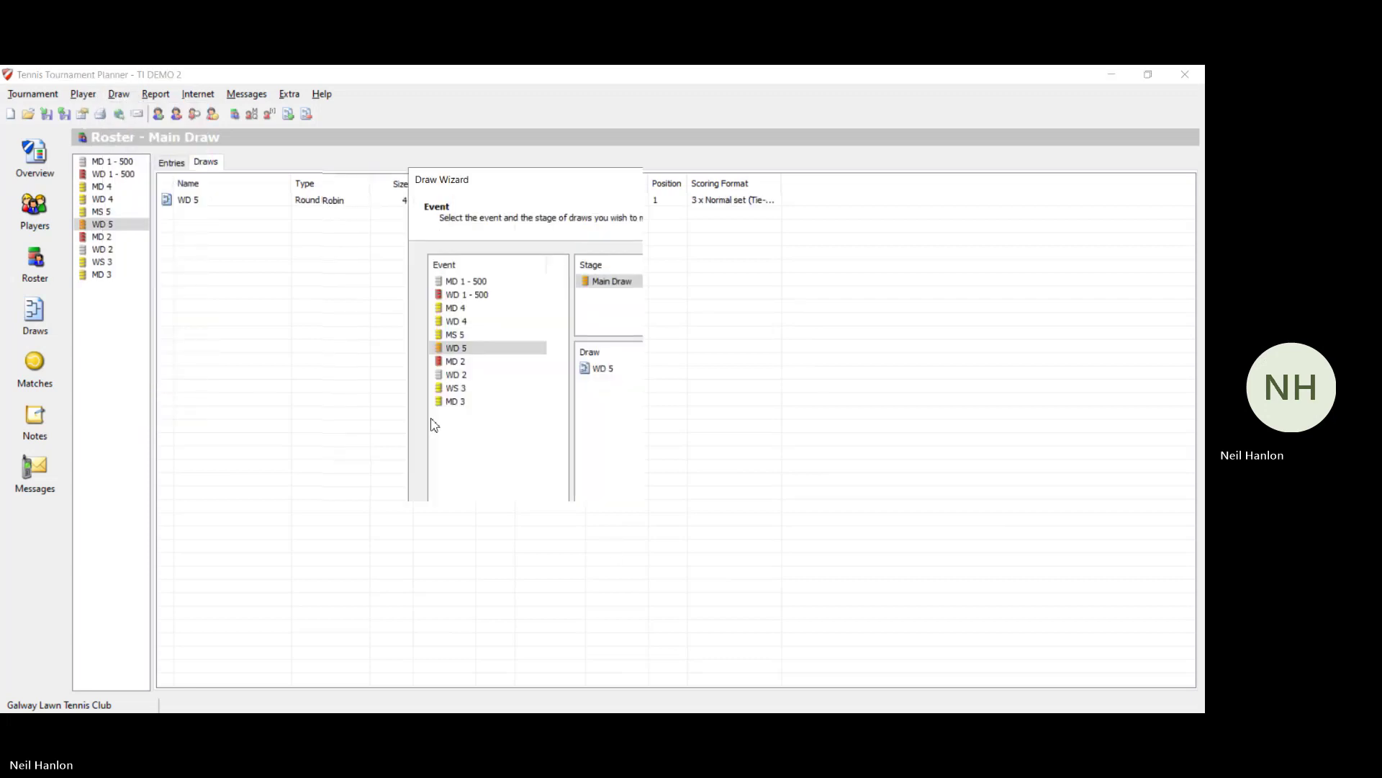
pyautogui.click(624, 589)
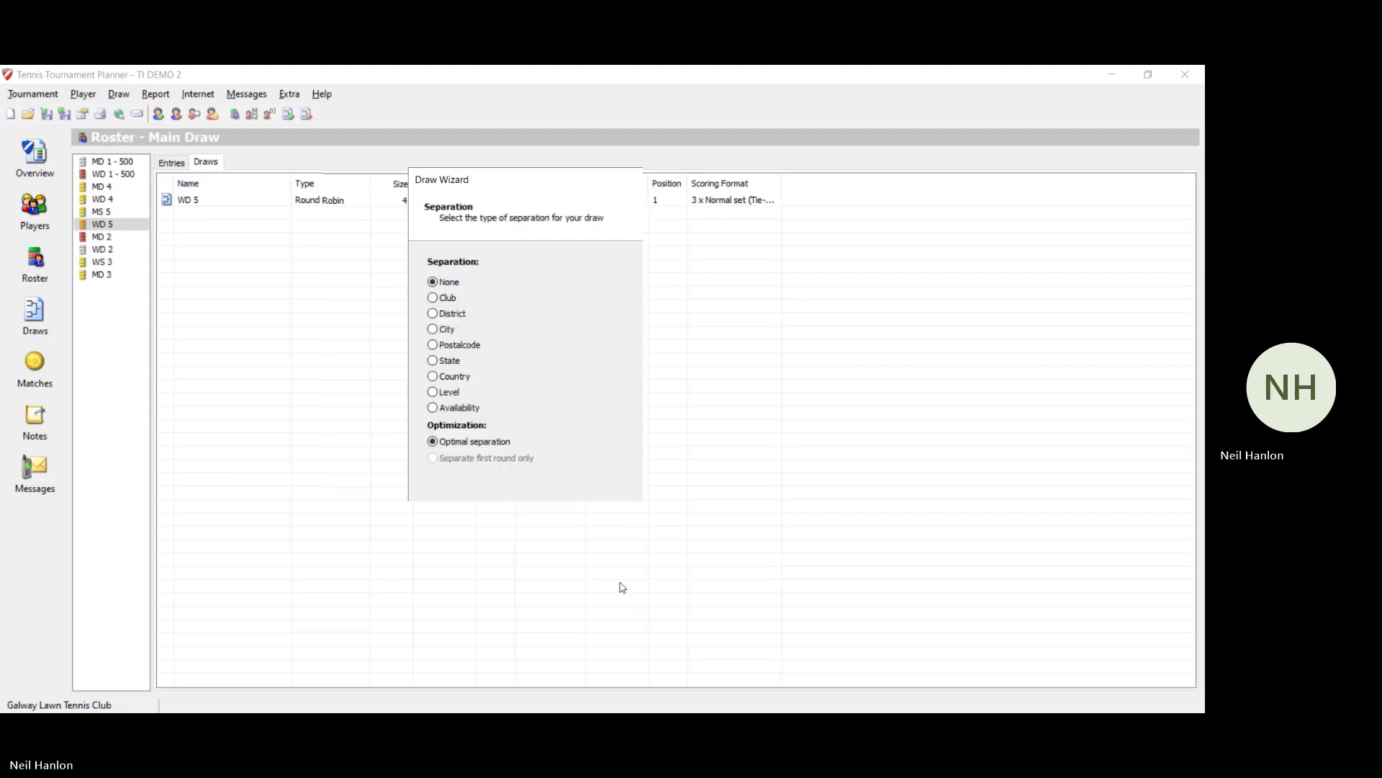
pyautogui.click(622, 588)
pyautogui.click(623, 587)
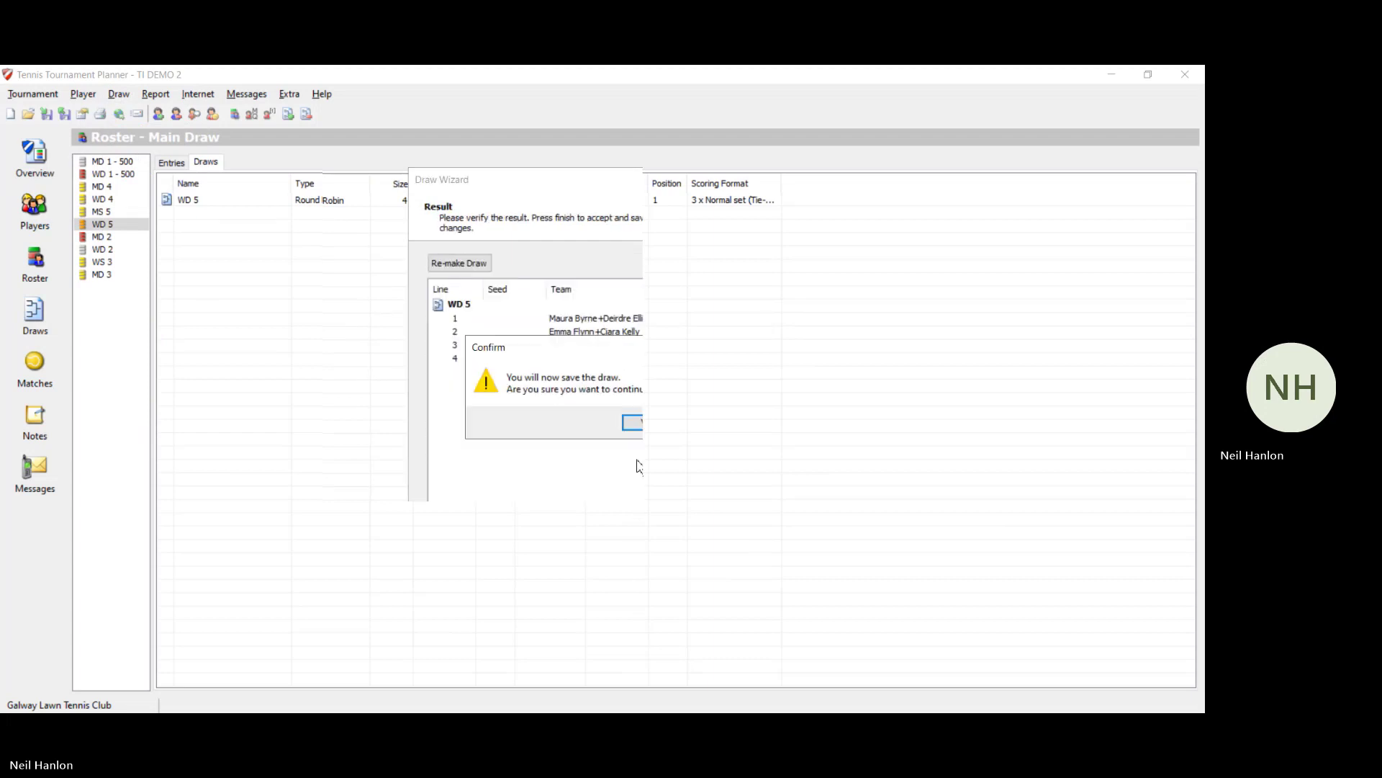
pyautogui.click(639, 421)
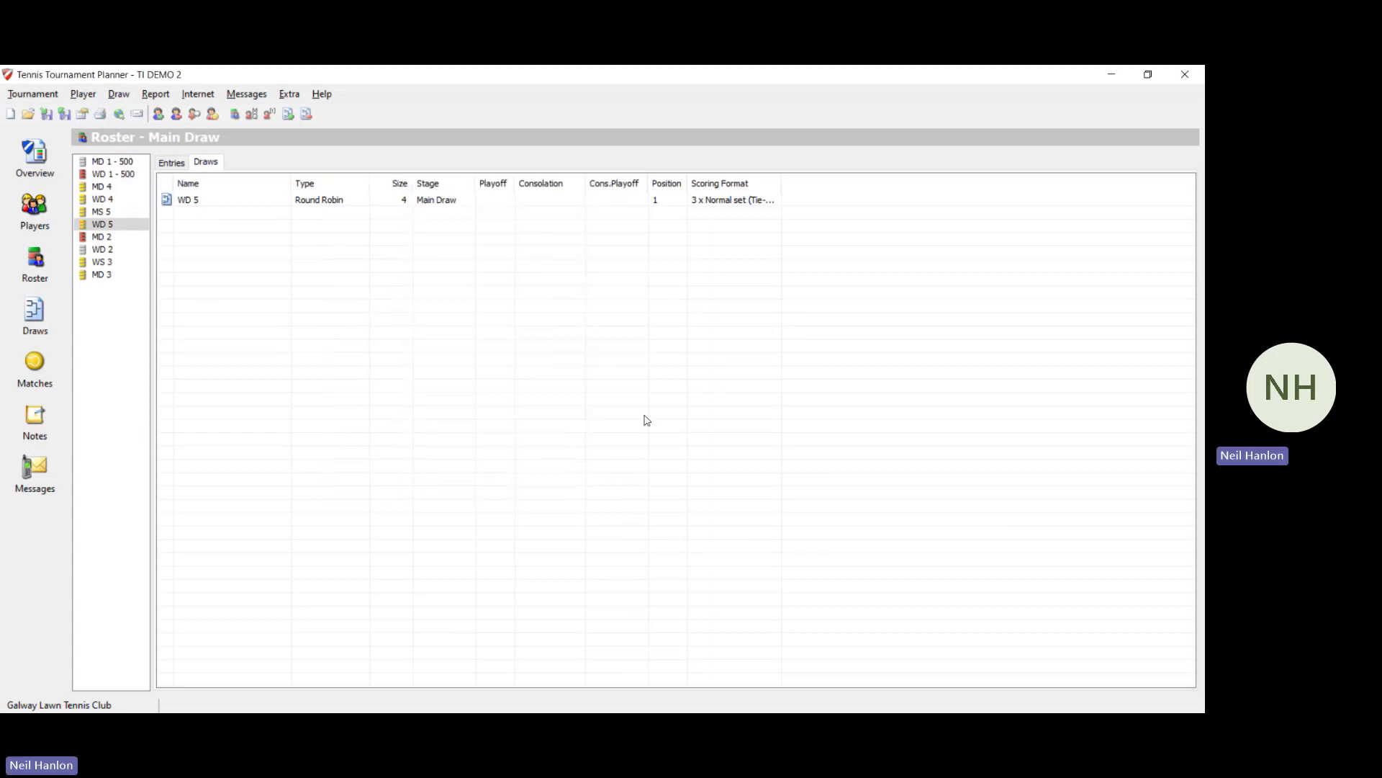
# Step: Select MD 2 and show its entries list
pyautogui.click(95, 238)
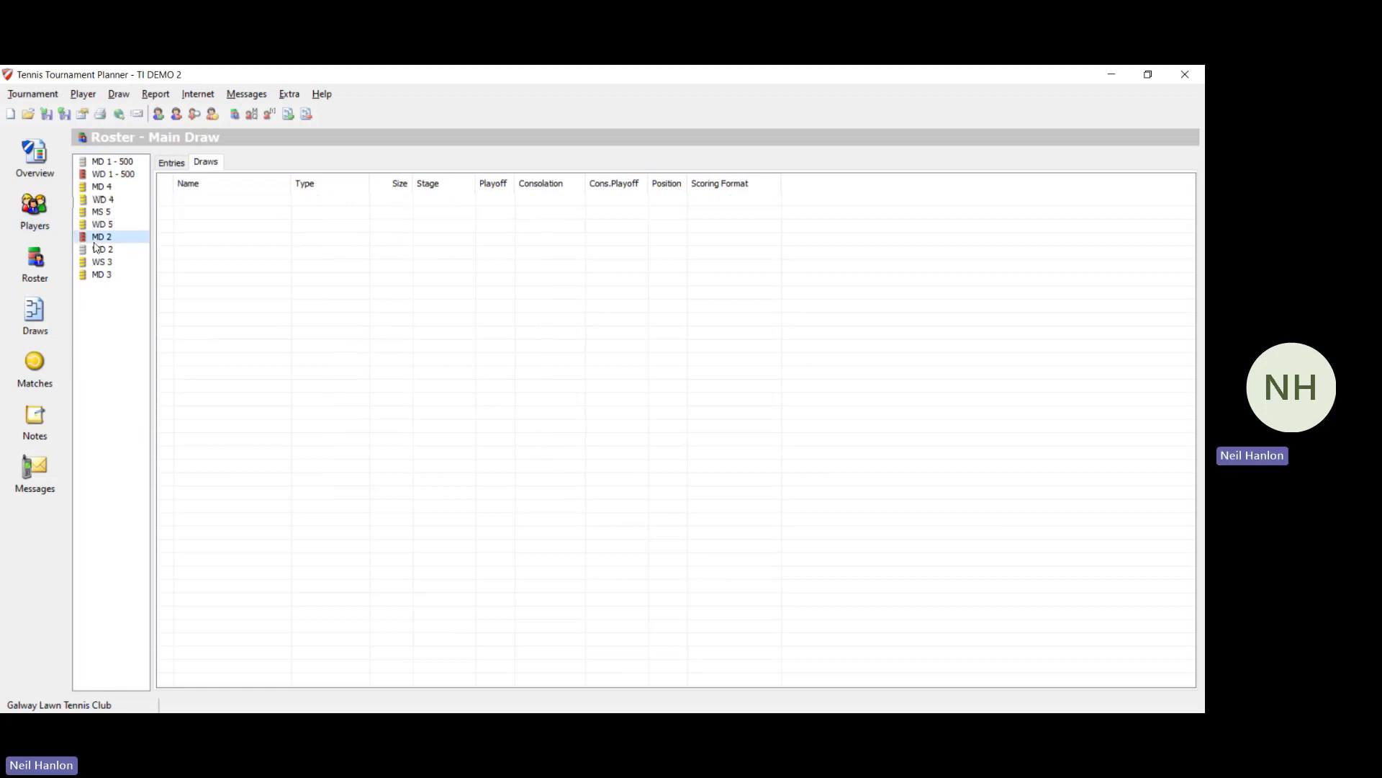
pyautogui.click(171, 163)
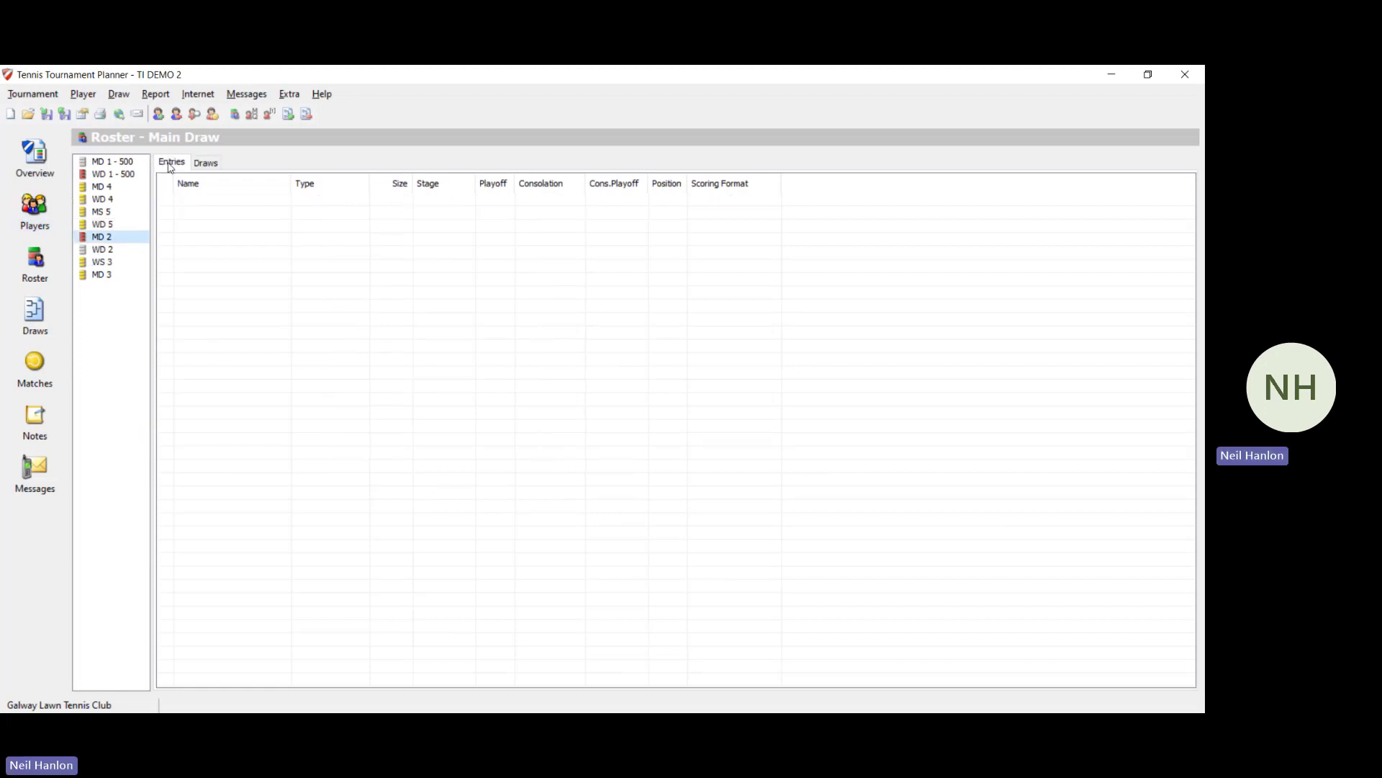
pyautogui.click(118, 94)
# Step: Add a Round Robin main draw for MD 2 with the size set to 5
pyautogui.click(160, 397)
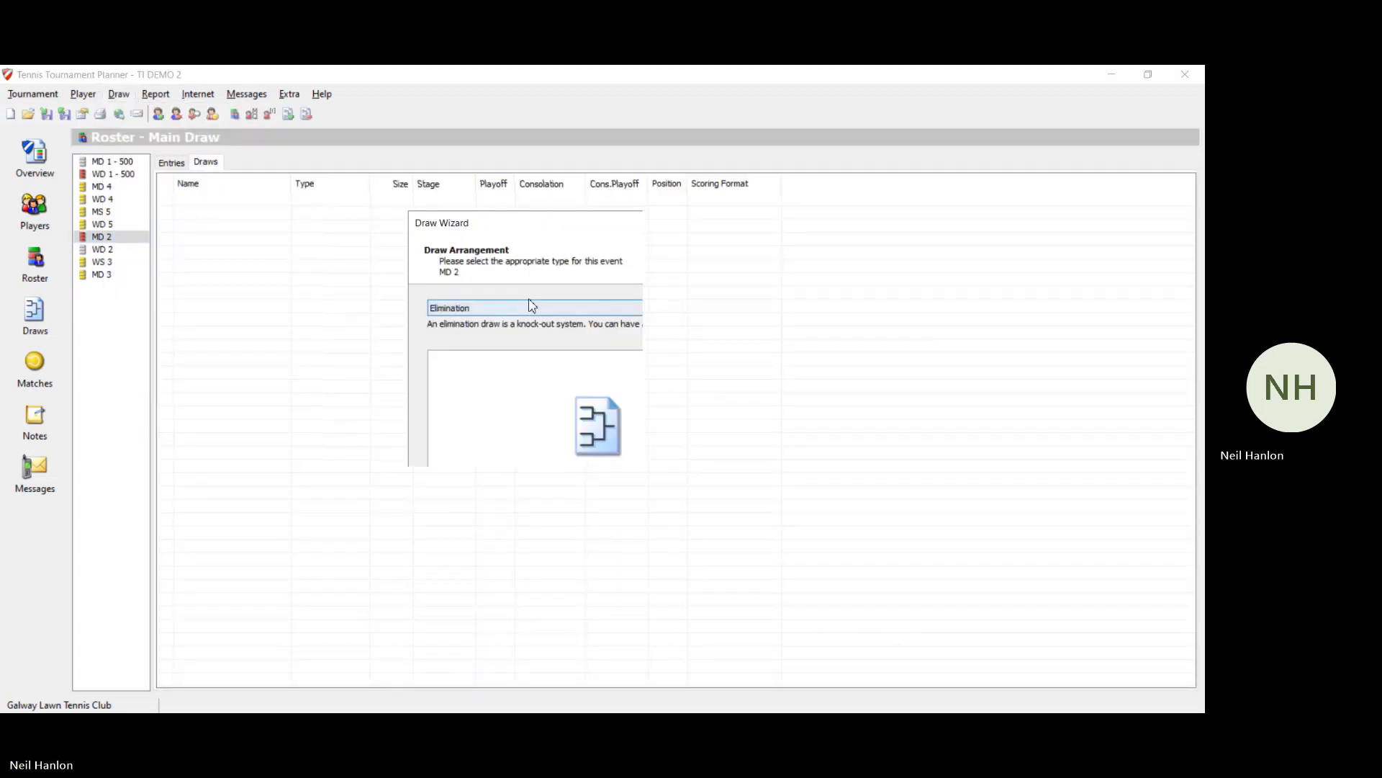
pyautogui.click(540, 308)
pyautogui.click(530, 330)
pyautogui.click(601, 553)
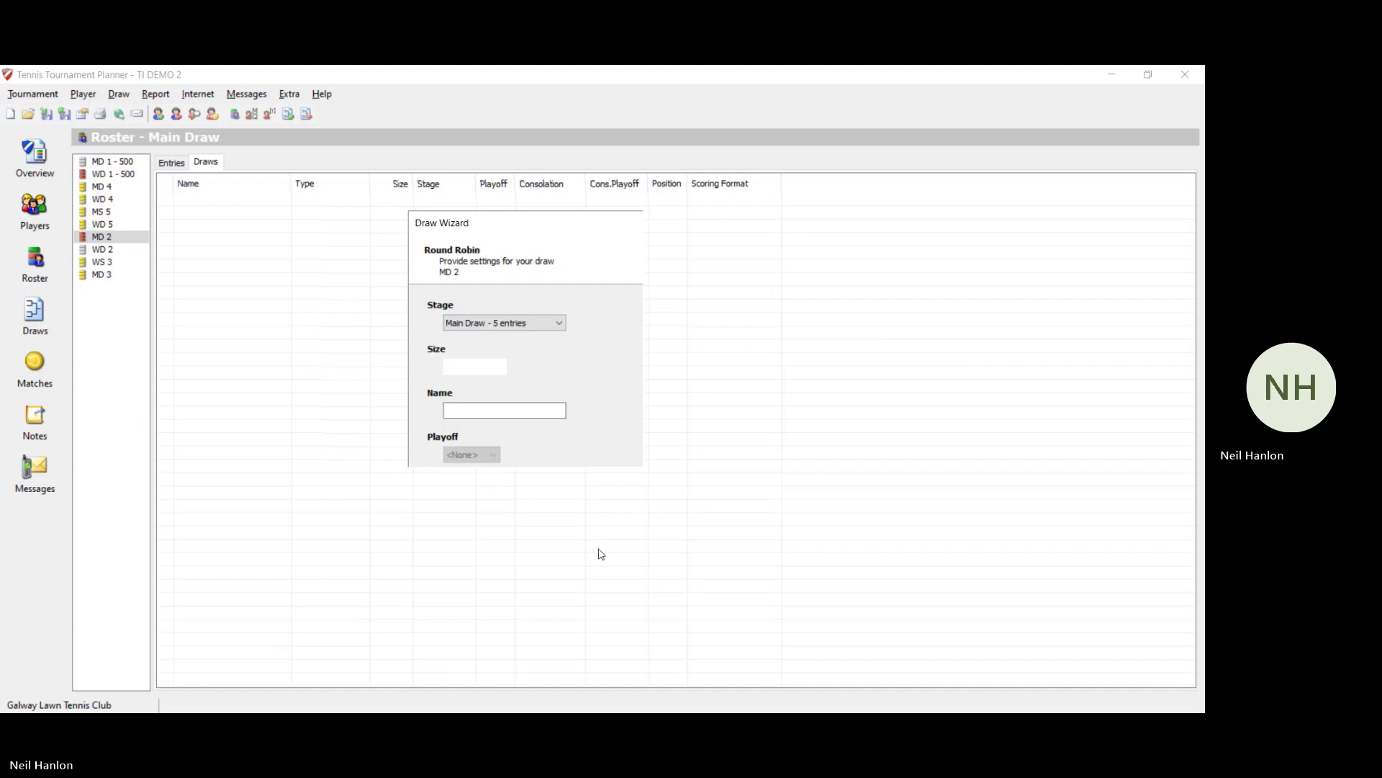
pyautogui.click(601, 553)
pyautogui.click(550, 545)
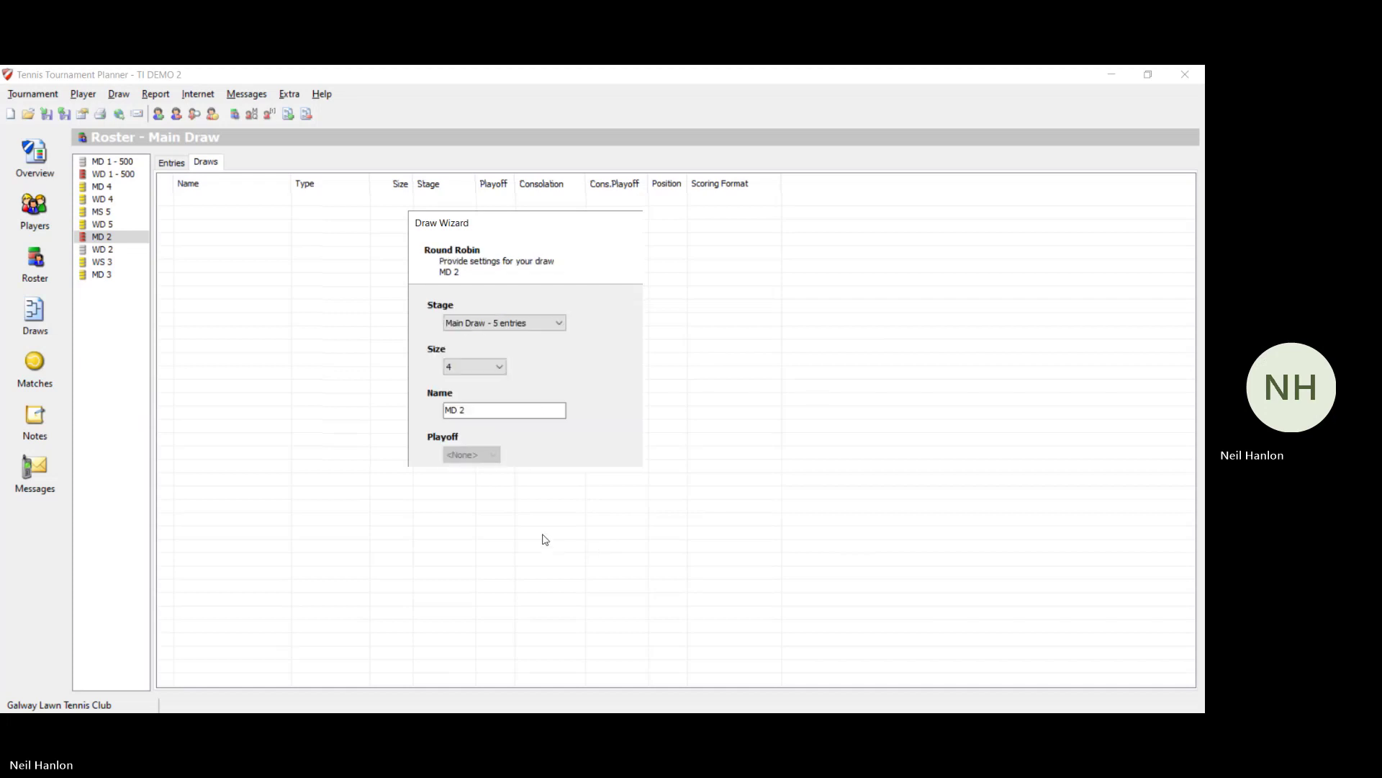
pyautogui.click(493, 367)
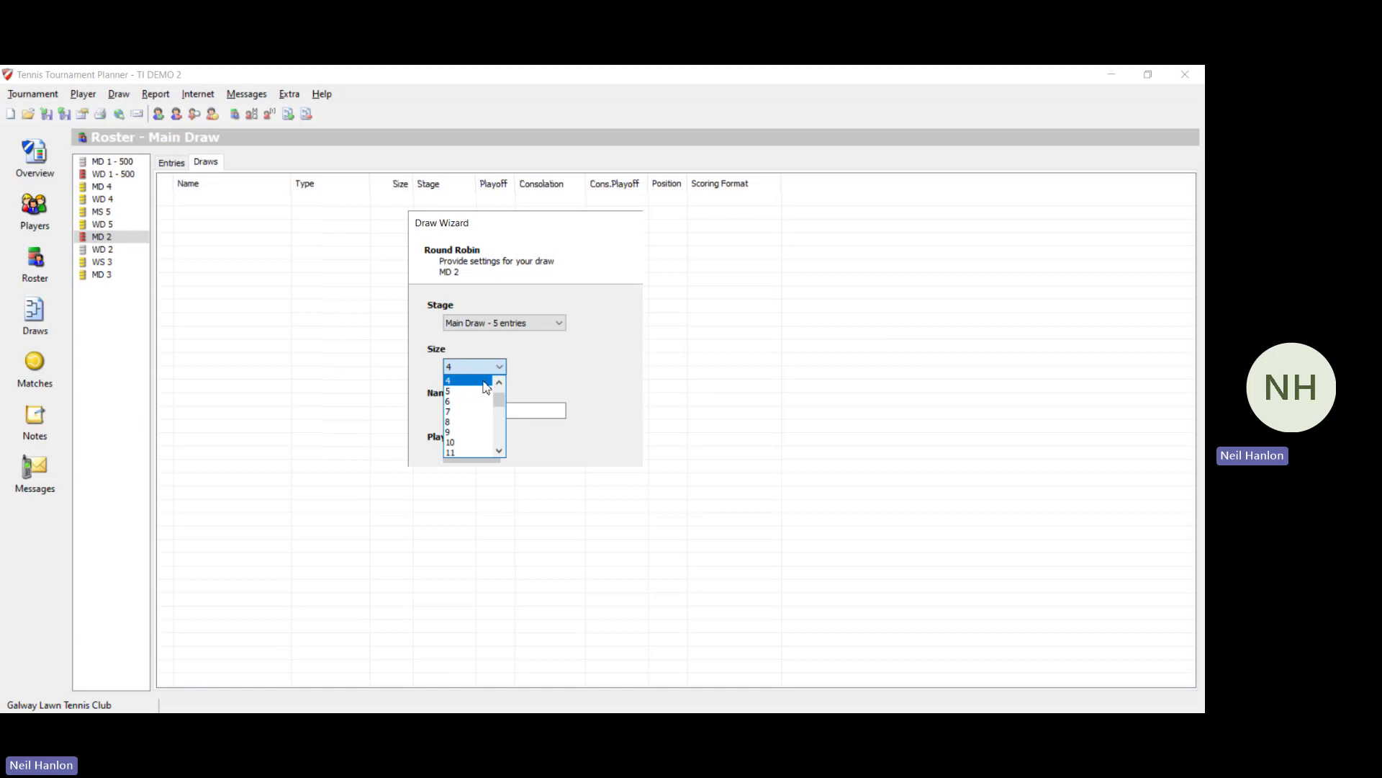
pyautogui.click(480, 393)
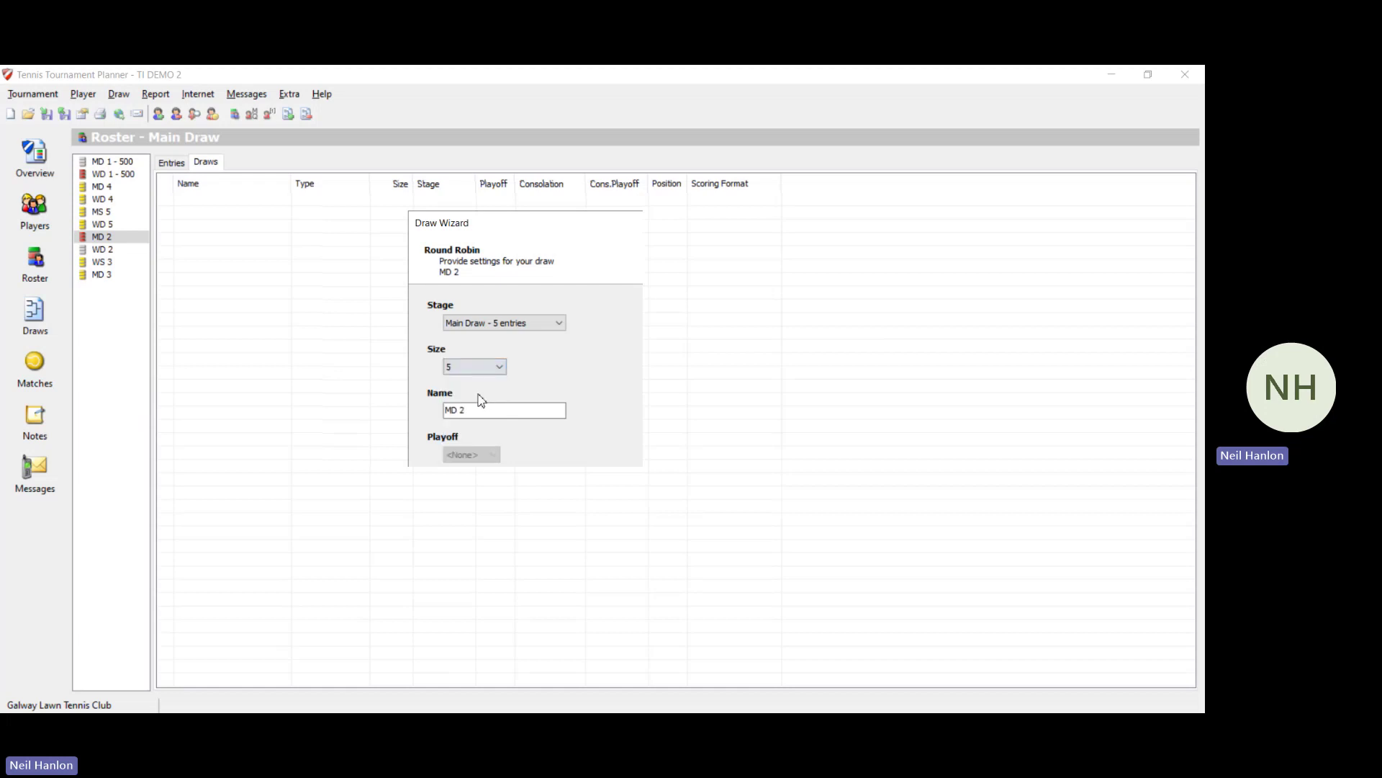
pyautogui.click(607, 559)
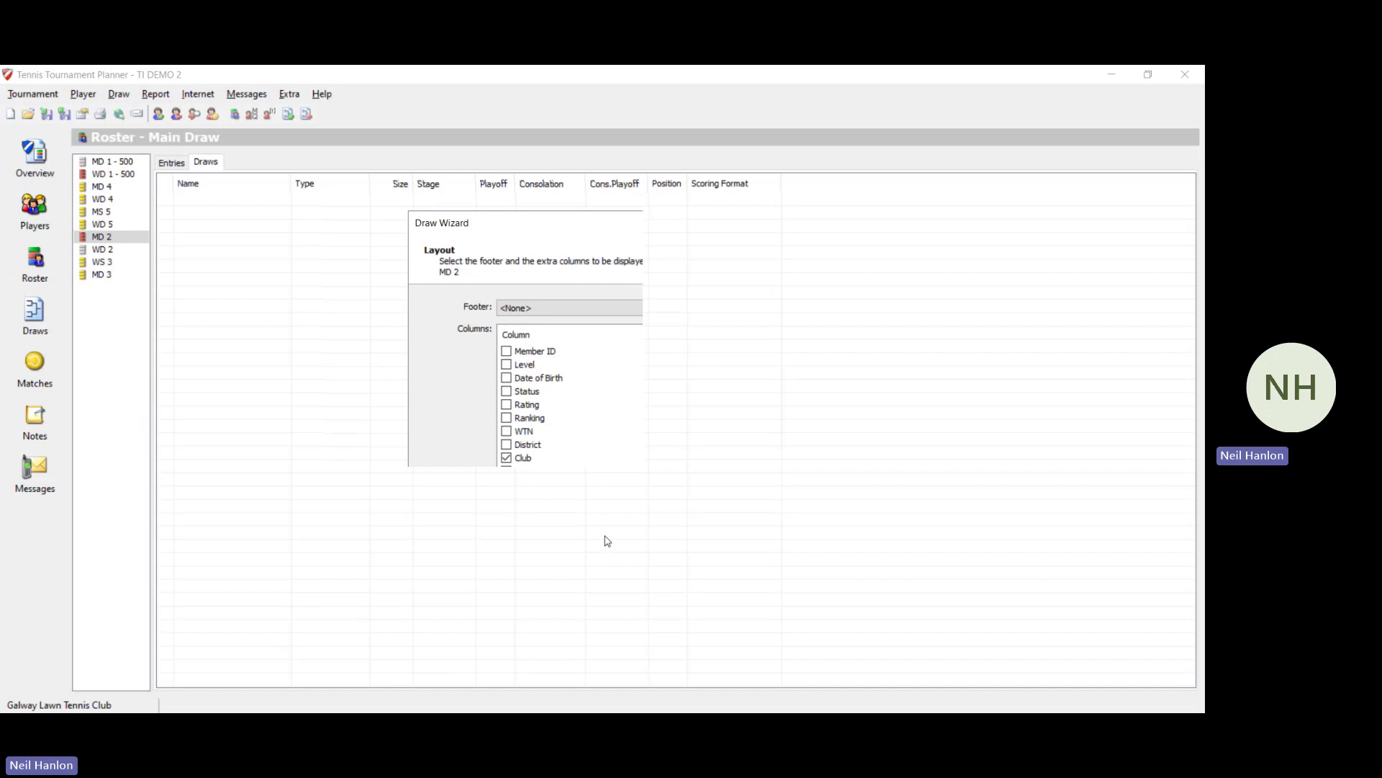
pyautogui.click(603, 541)
pyautogui.click(606, 545)
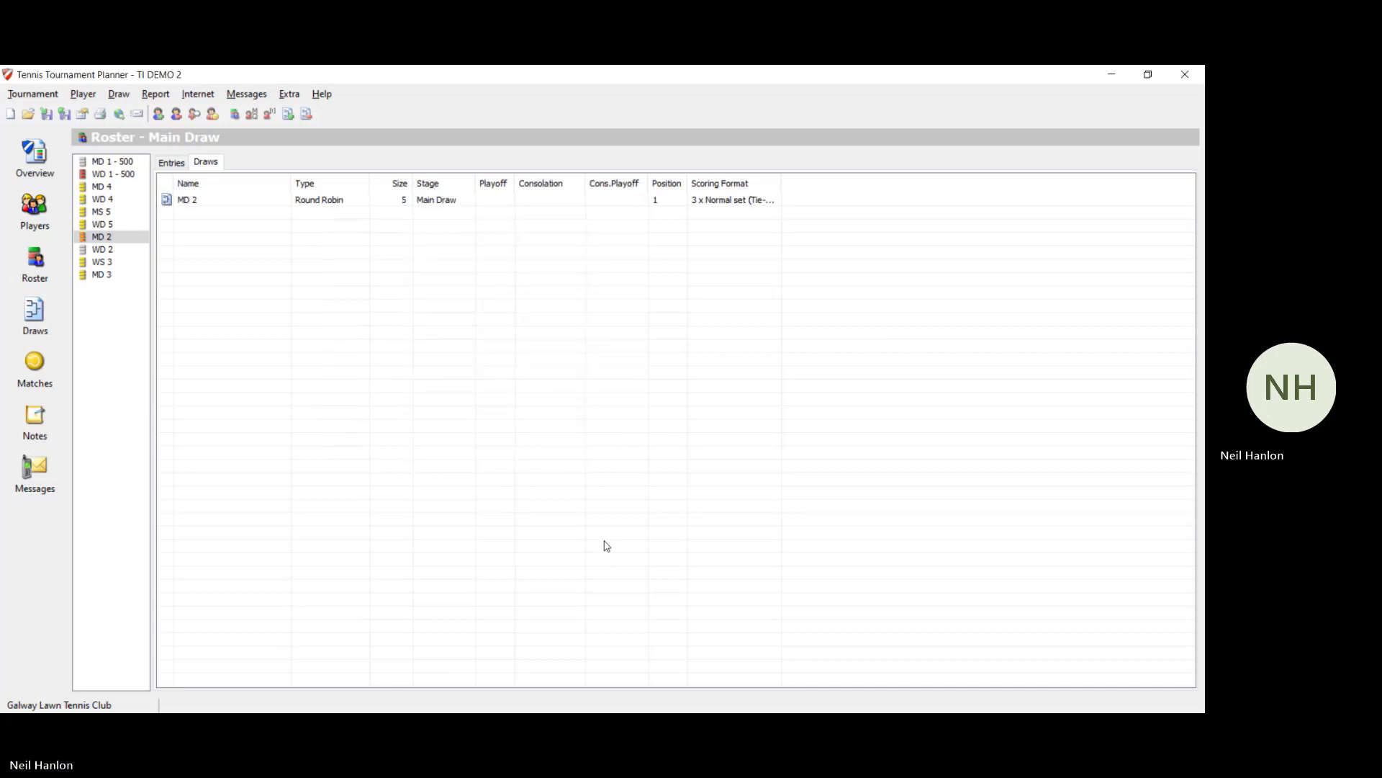
# Step: Make and save the MD 2 draw with no separation
pyautogui.click(114, 95)
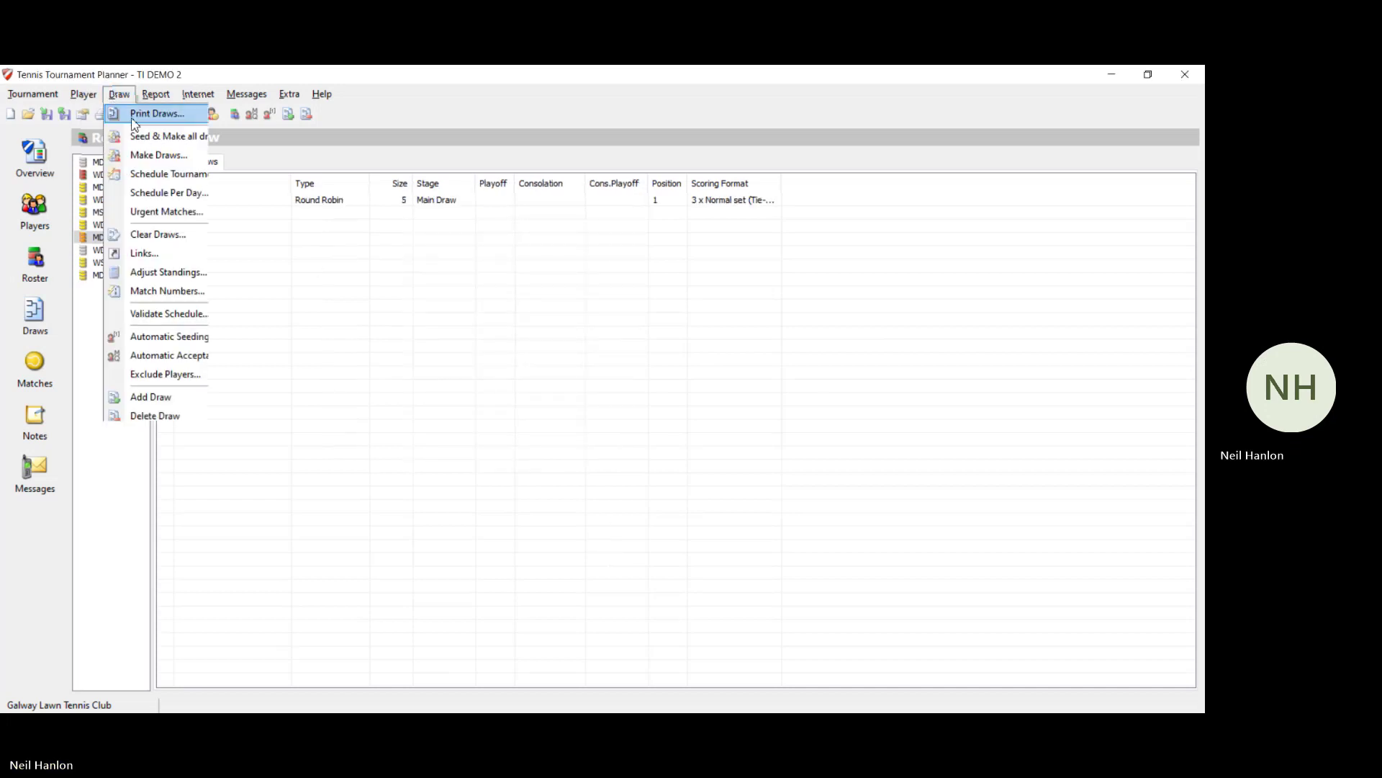
pyautogui.click(167, 151)
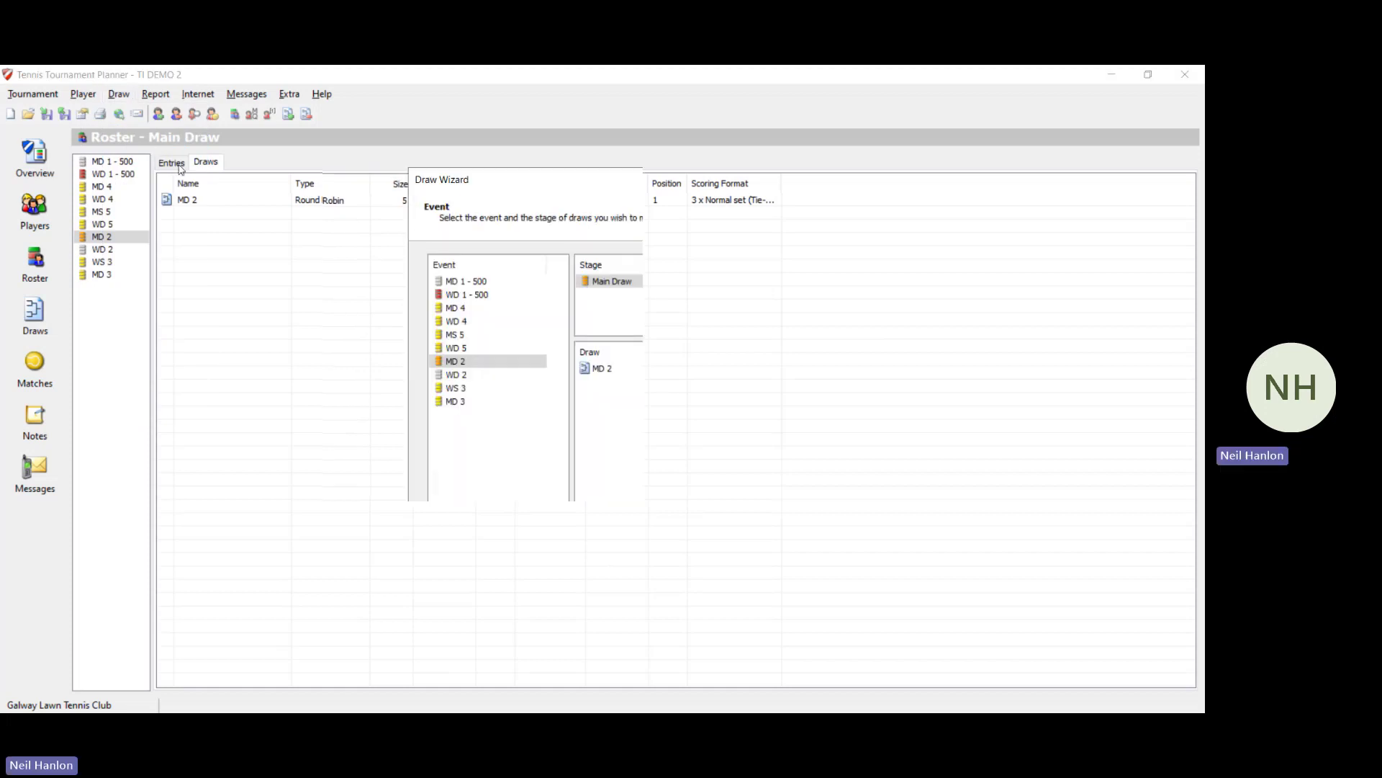
pyautogui.click(625, 594)
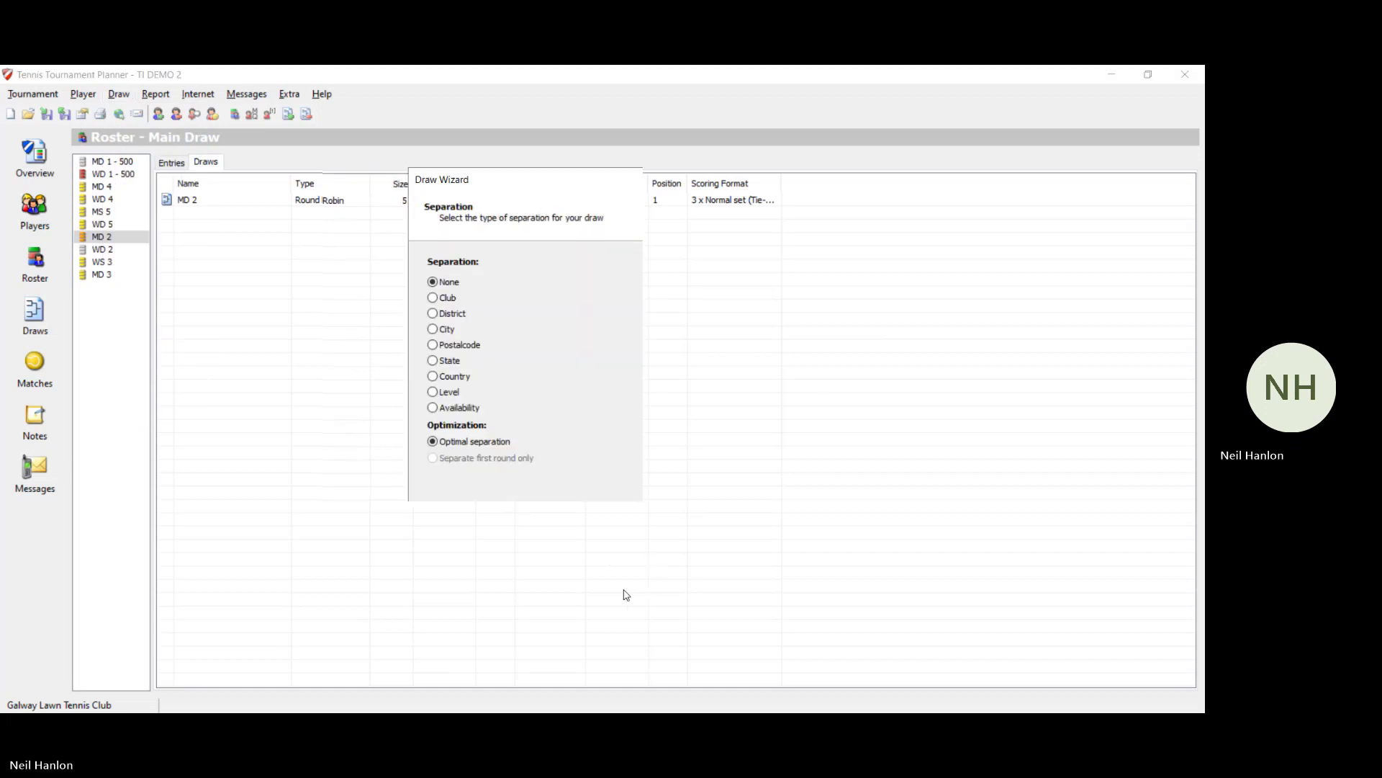
pyautogui.click(625, 594)
pyautogui.click(625, 594)
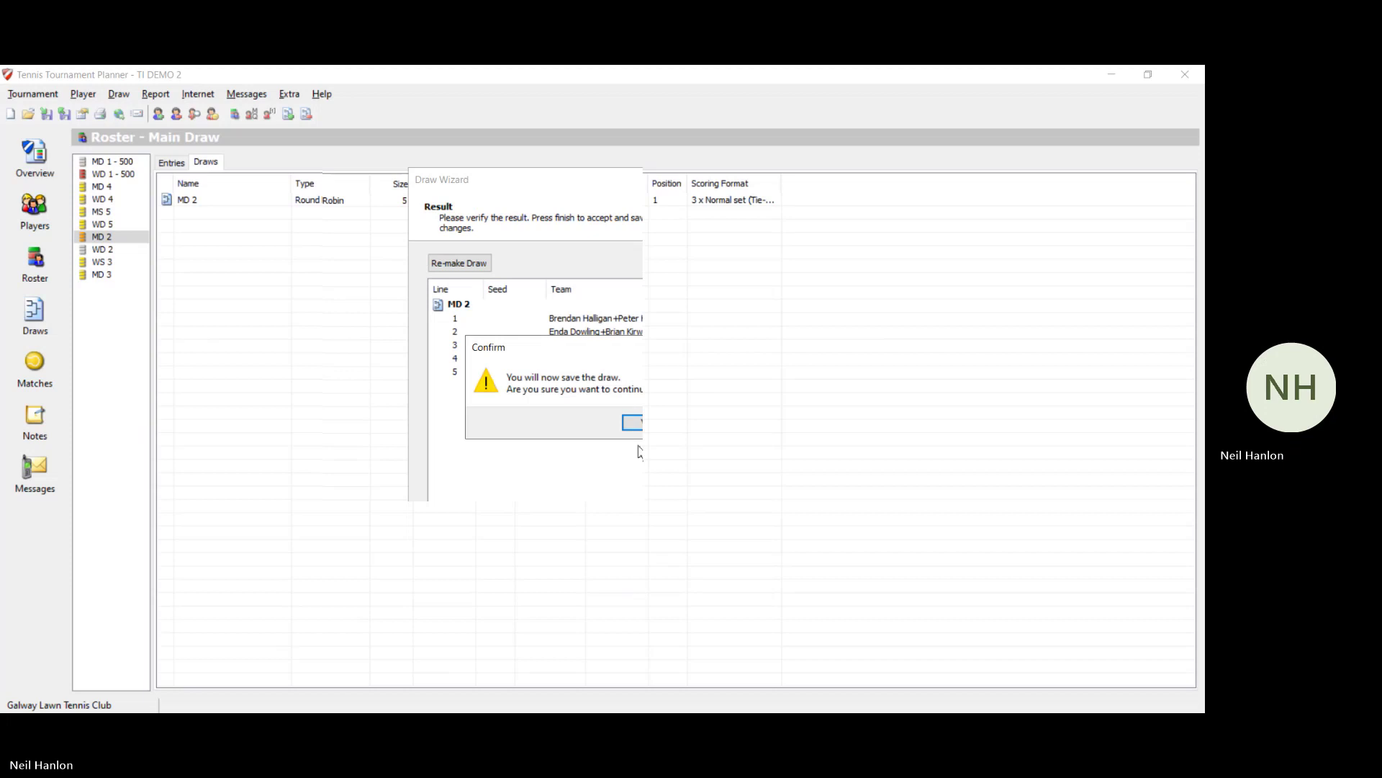
pyautogui.click(646, 423)
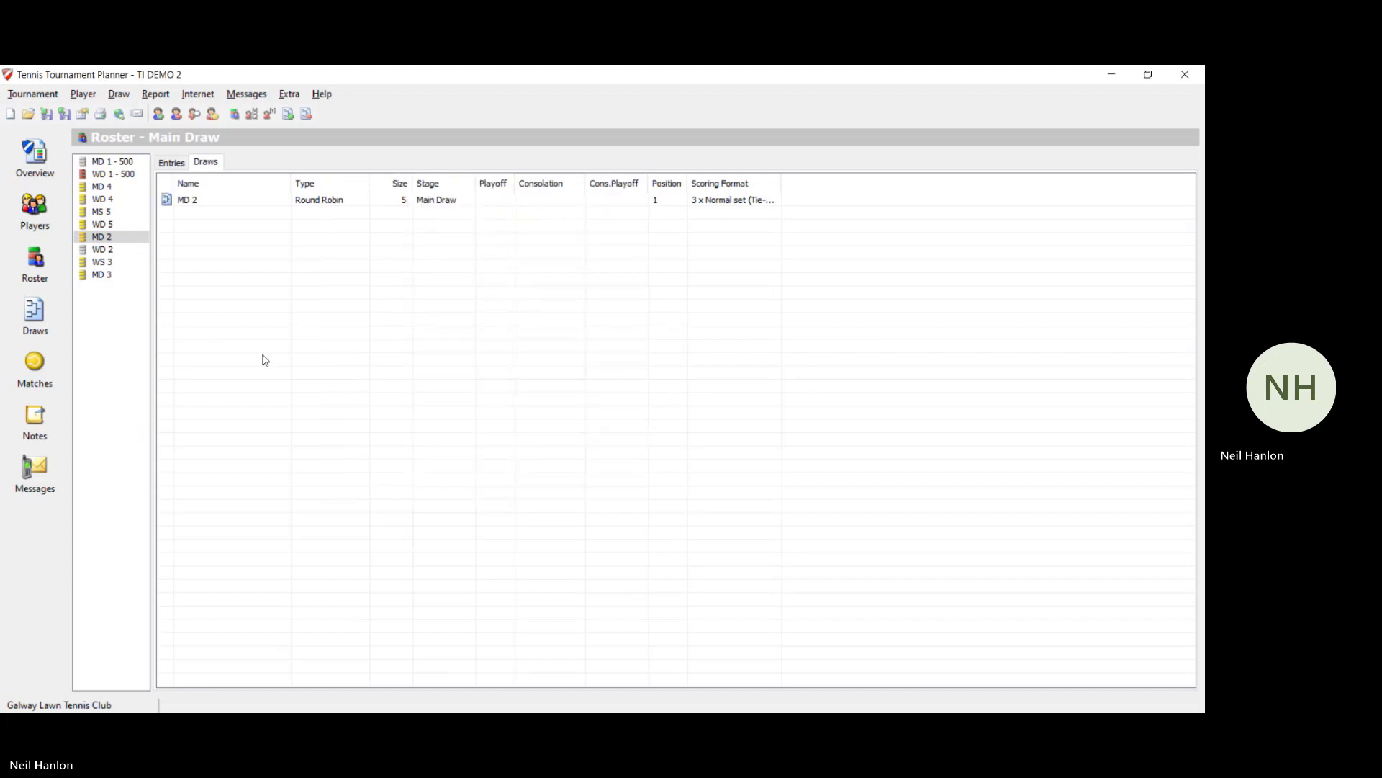
# Step: Review the MD 4, WD 4, MS 5, MD 2, WD 2, WS 3 and MD 3 draws, then return to the overview
pyautogui.click(32, 150)
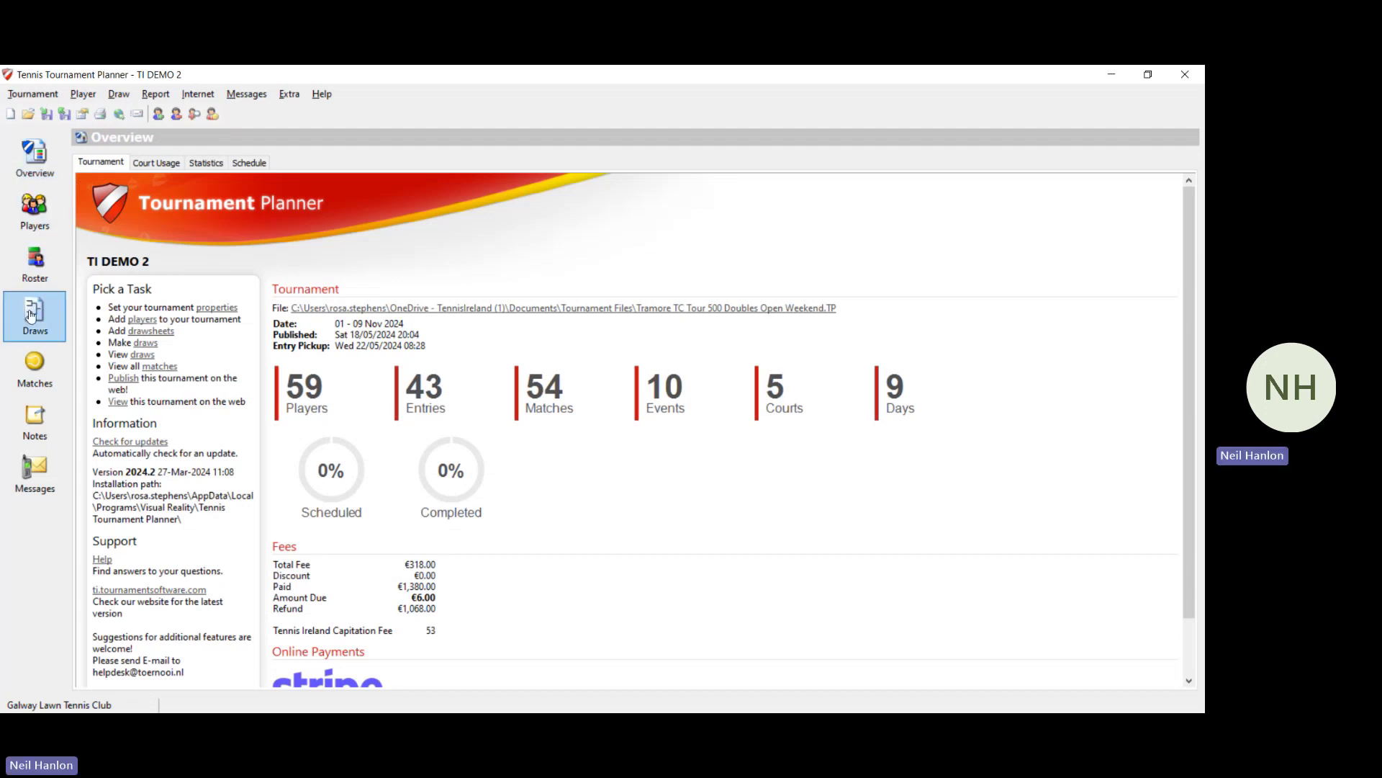
pyautogui.click(35, 317)
pyautogui.click(126, 191)
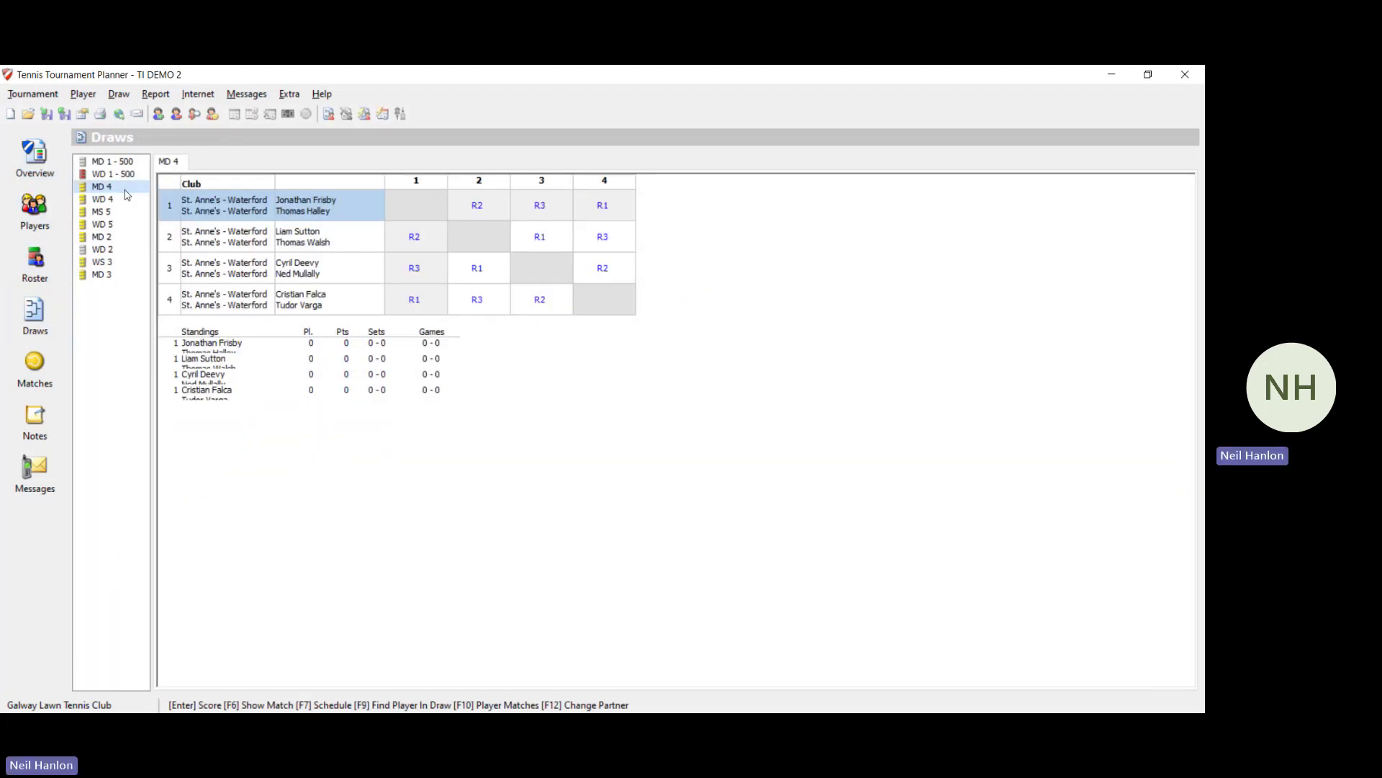
pyautogui.click(127, 200)
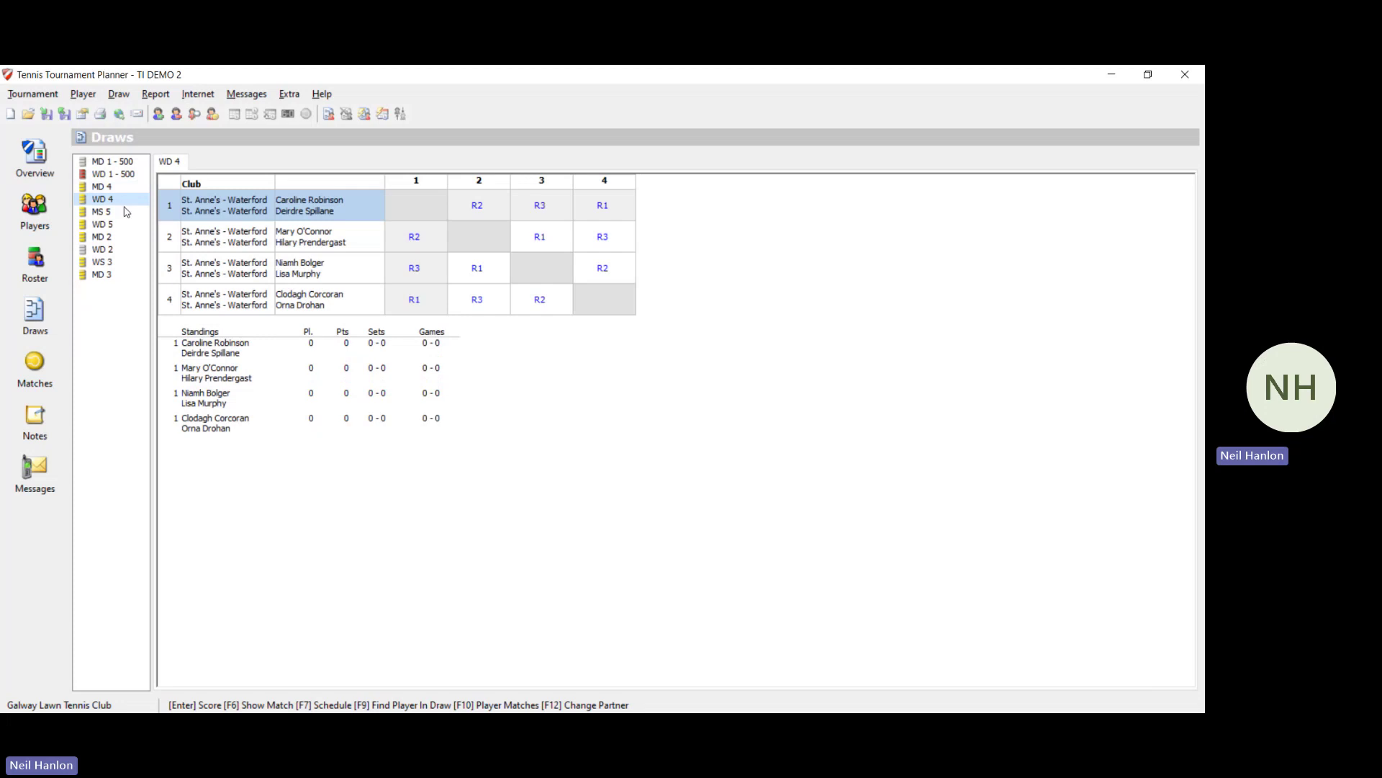
pyautogui.click(127, 213)
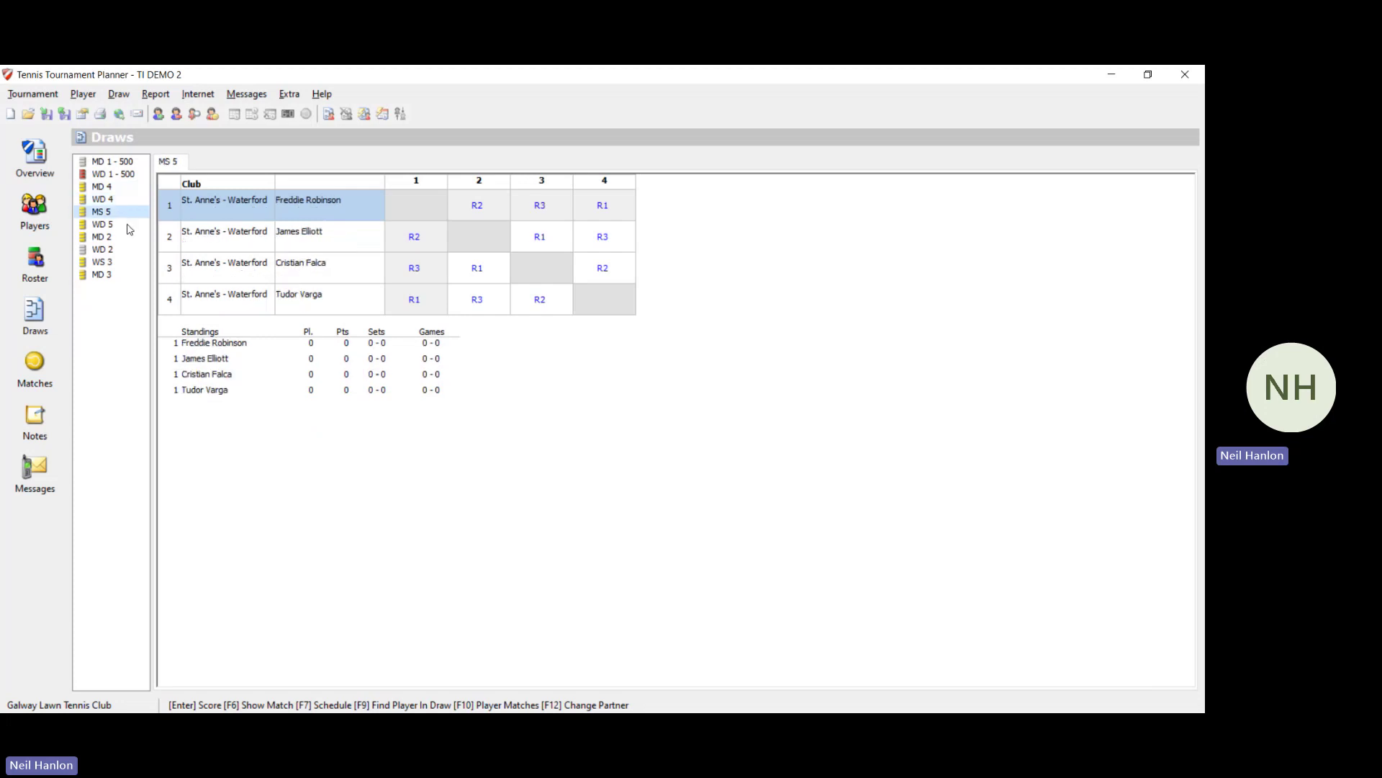
pyautogui.click(129, 237)
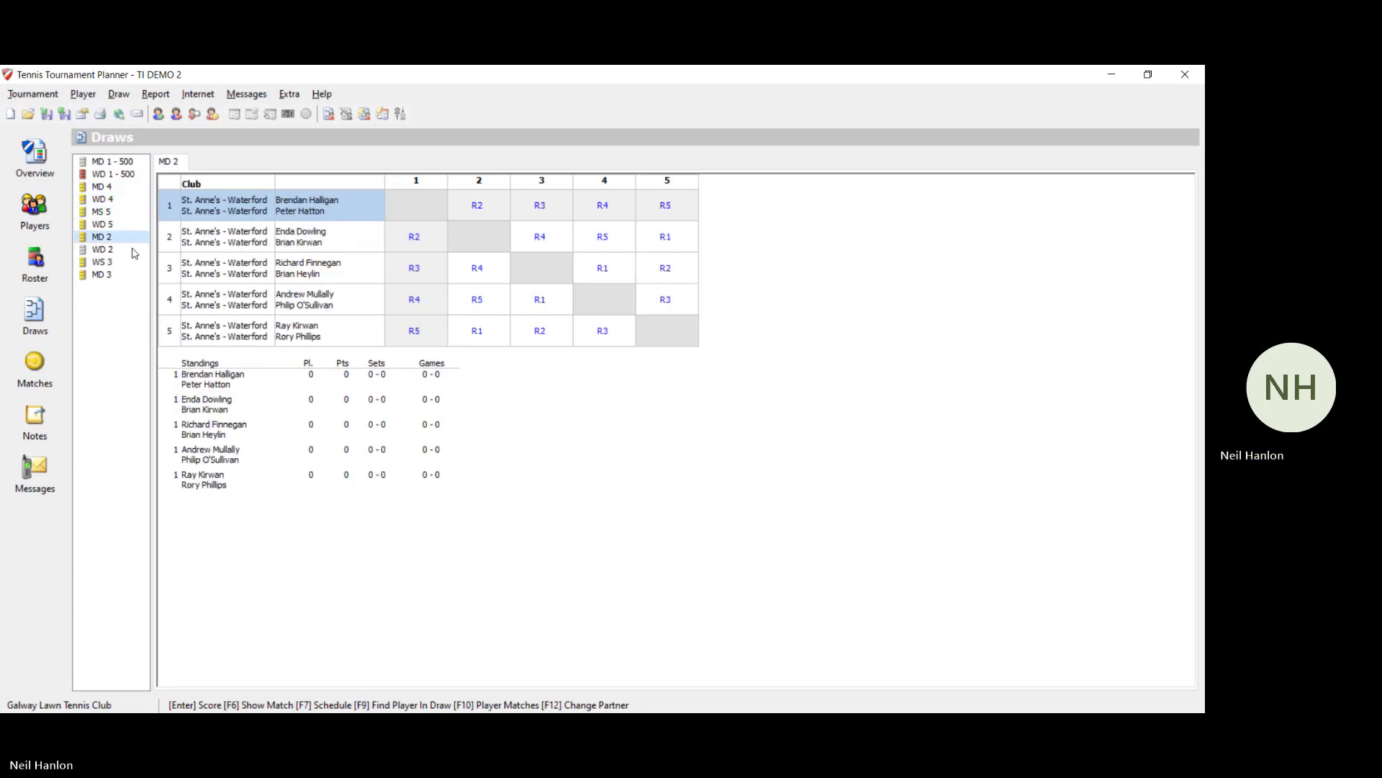
pyautogui.click(132, 251)
pyautogui.click(135, 263)
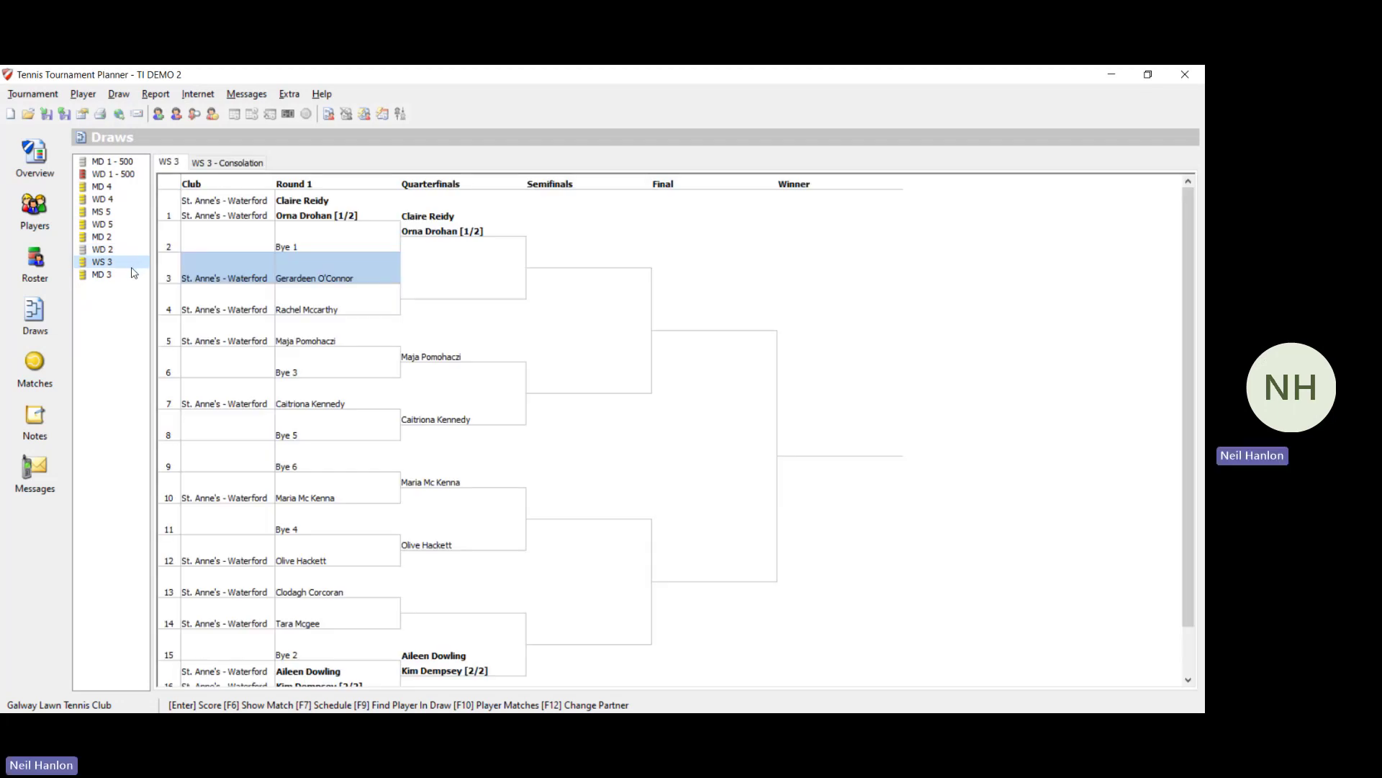
pyautogui.click(133, 278)
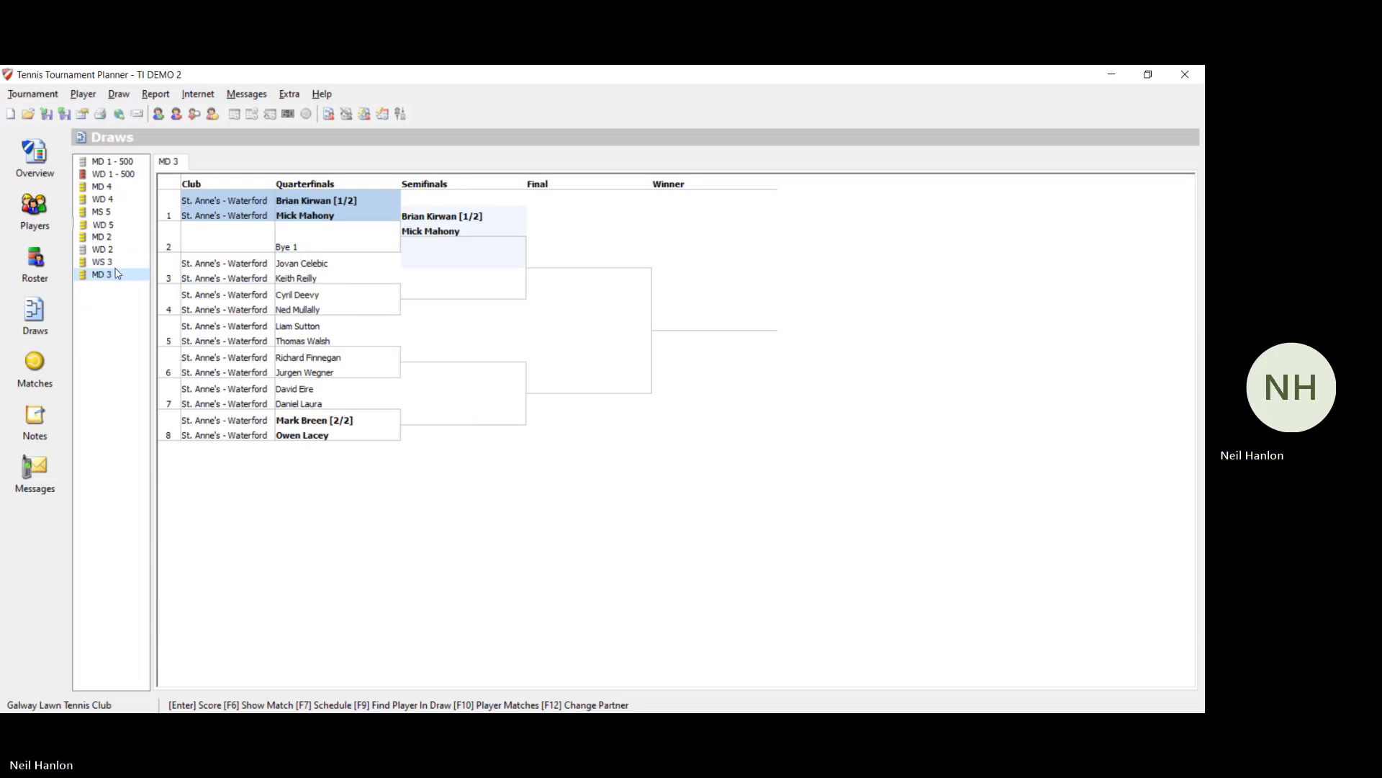
pyautogui.click(15, 180)
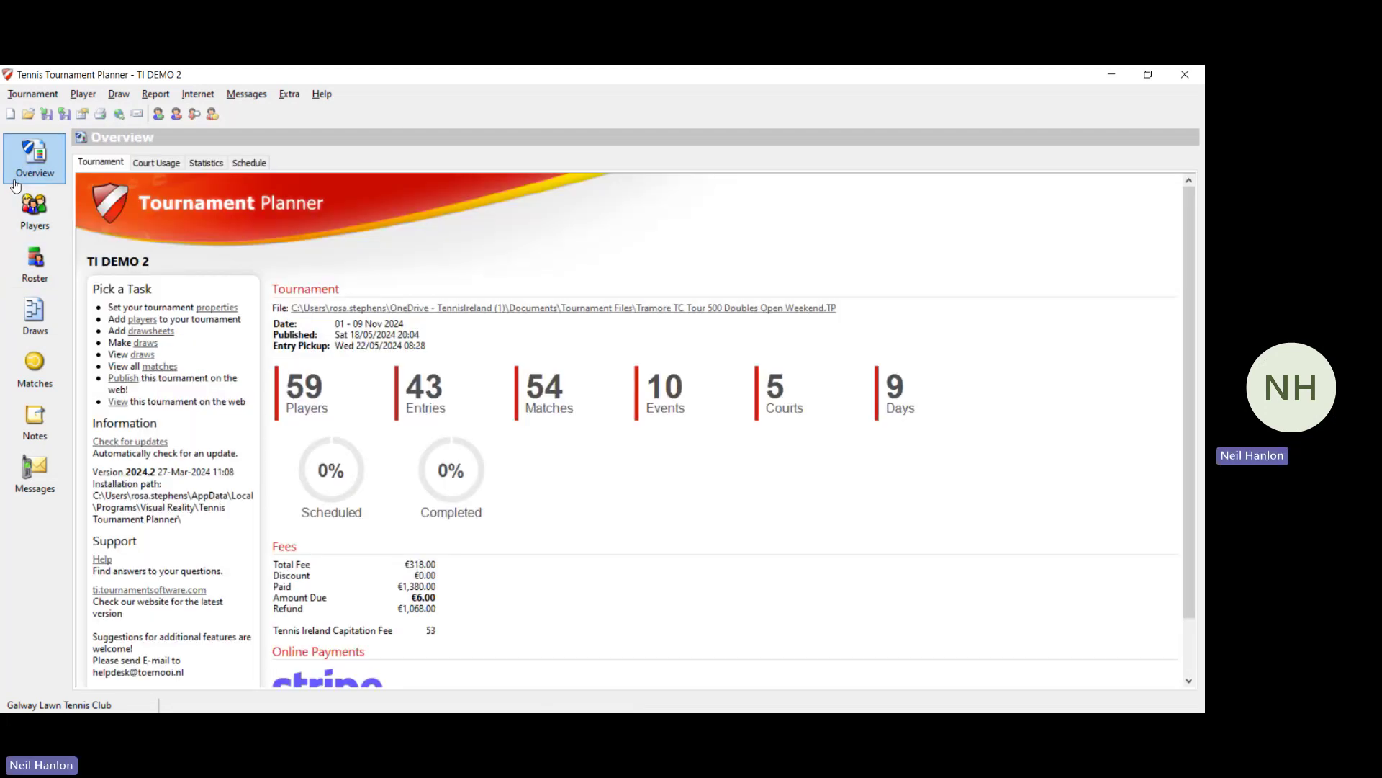
pyautogui.click(195, 165)
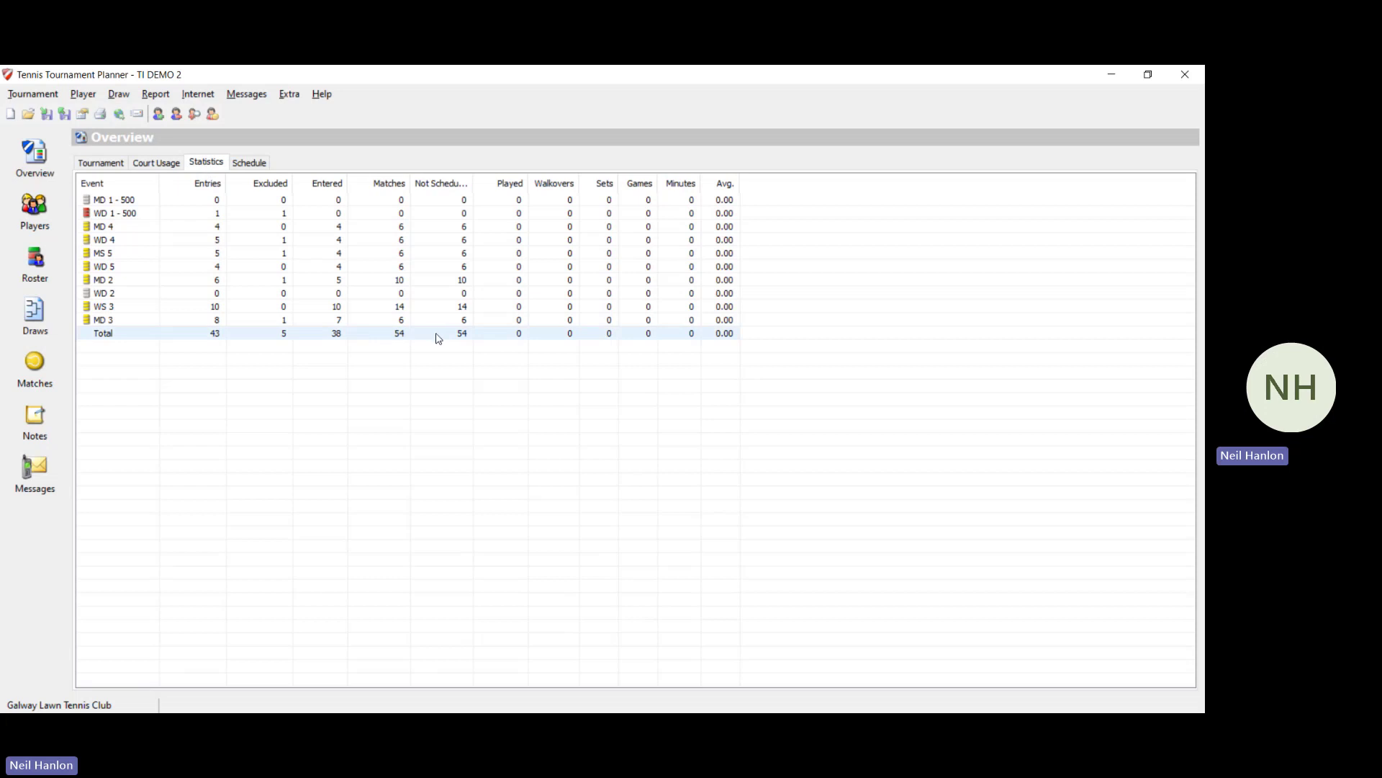
pyautogui.click(155, 163)
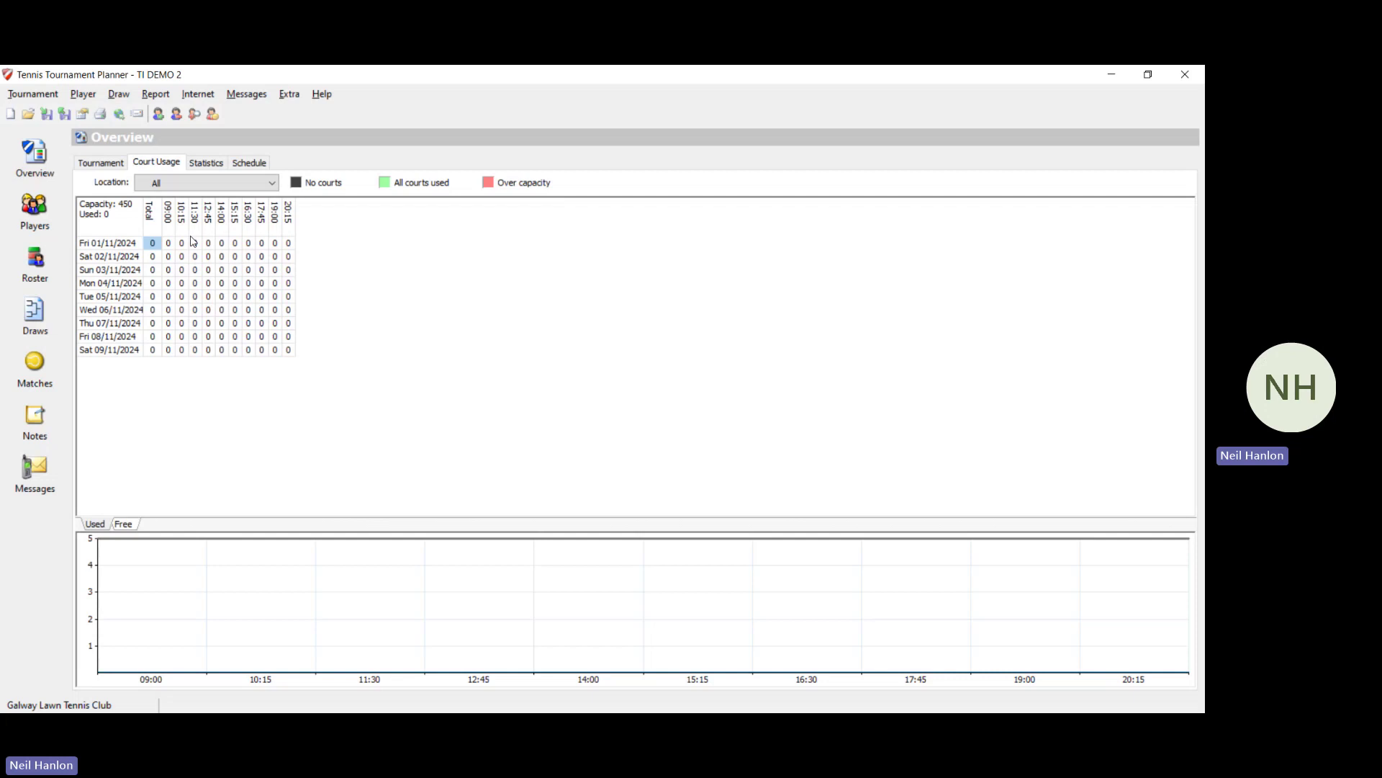
pyautogui.click(121, 162)
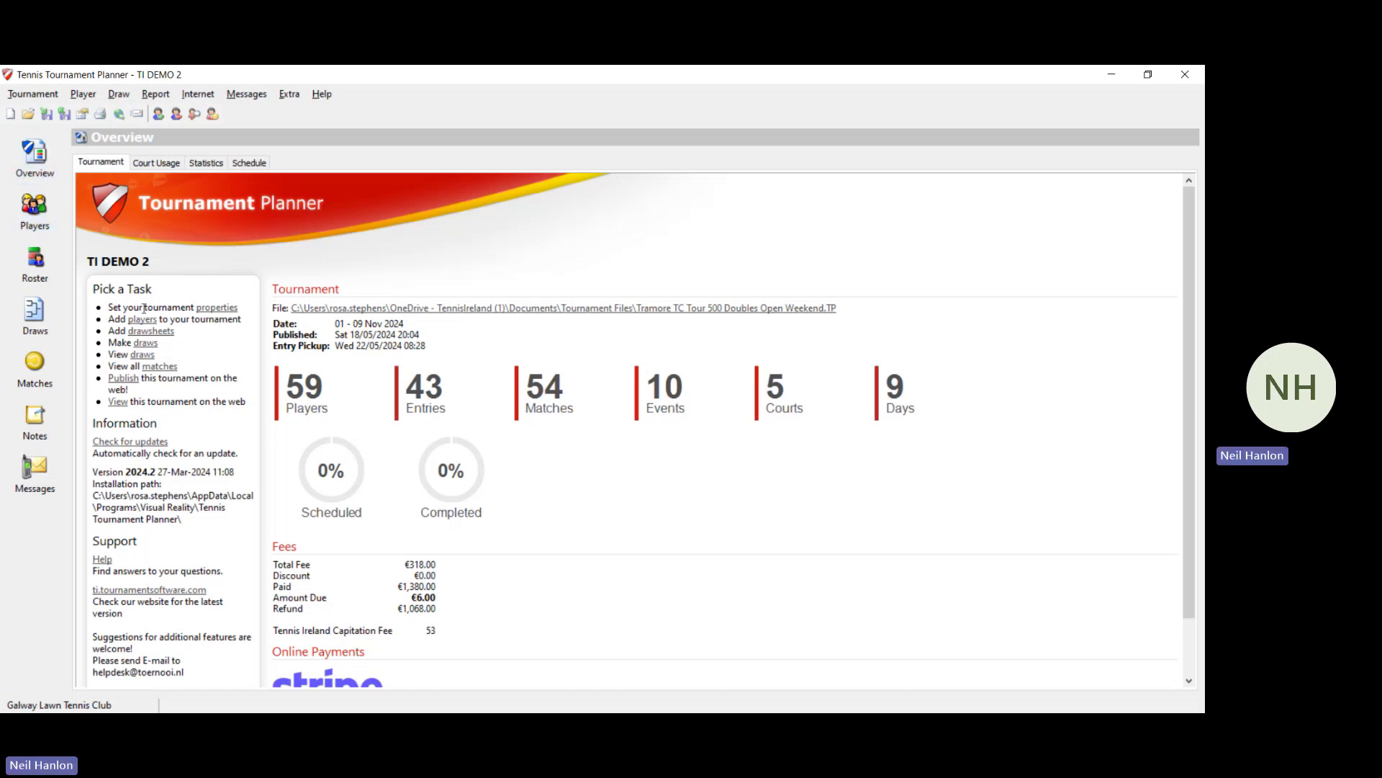
pyautogui.click(124, 379)
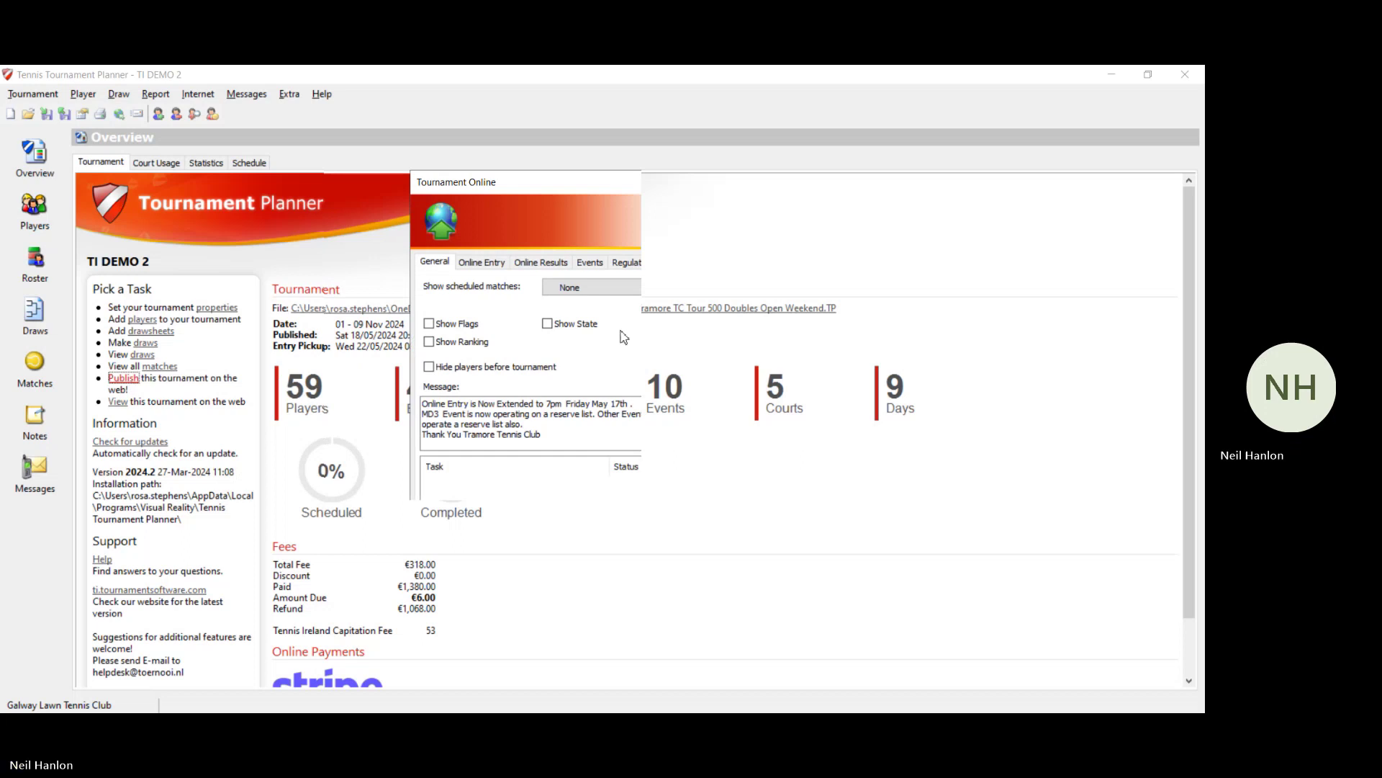
pyautogui.click(624, 292)
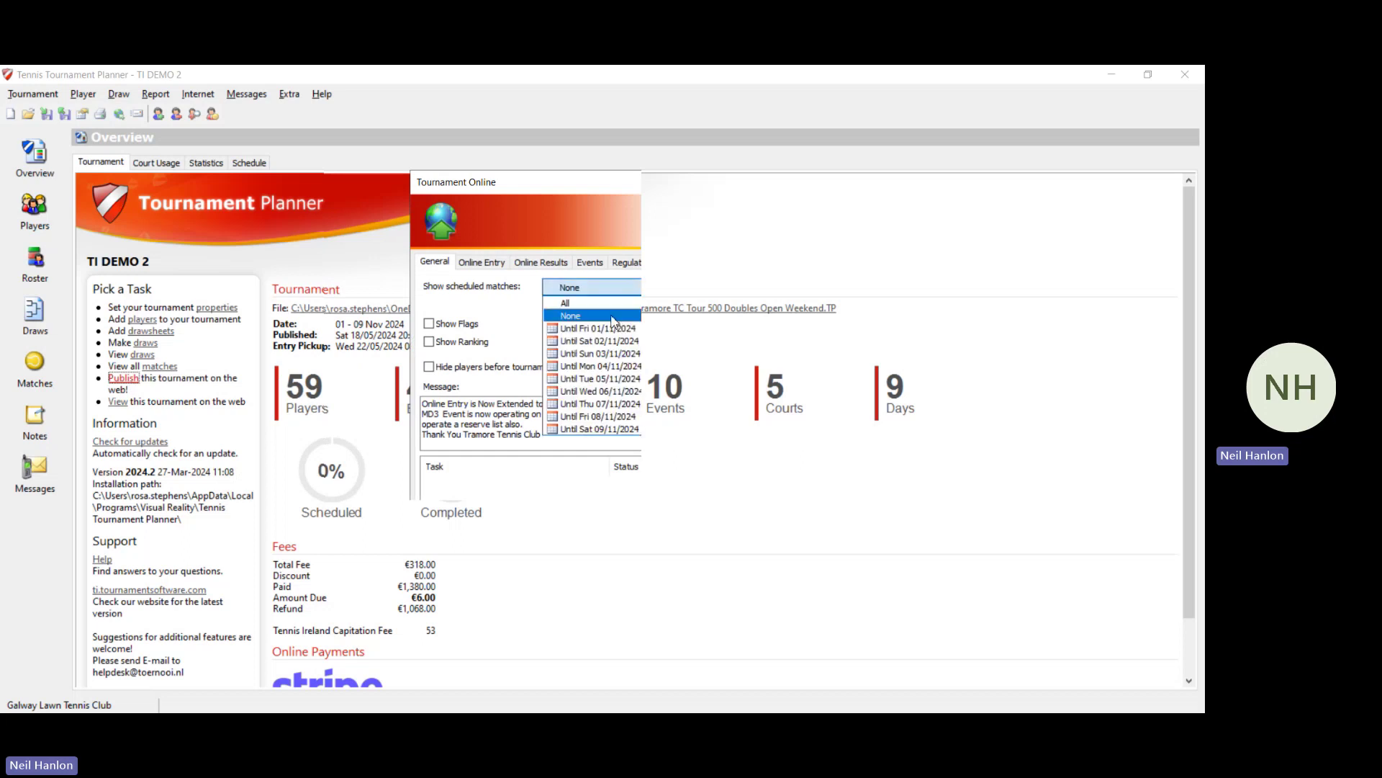
pyautogui.click(613, 318)
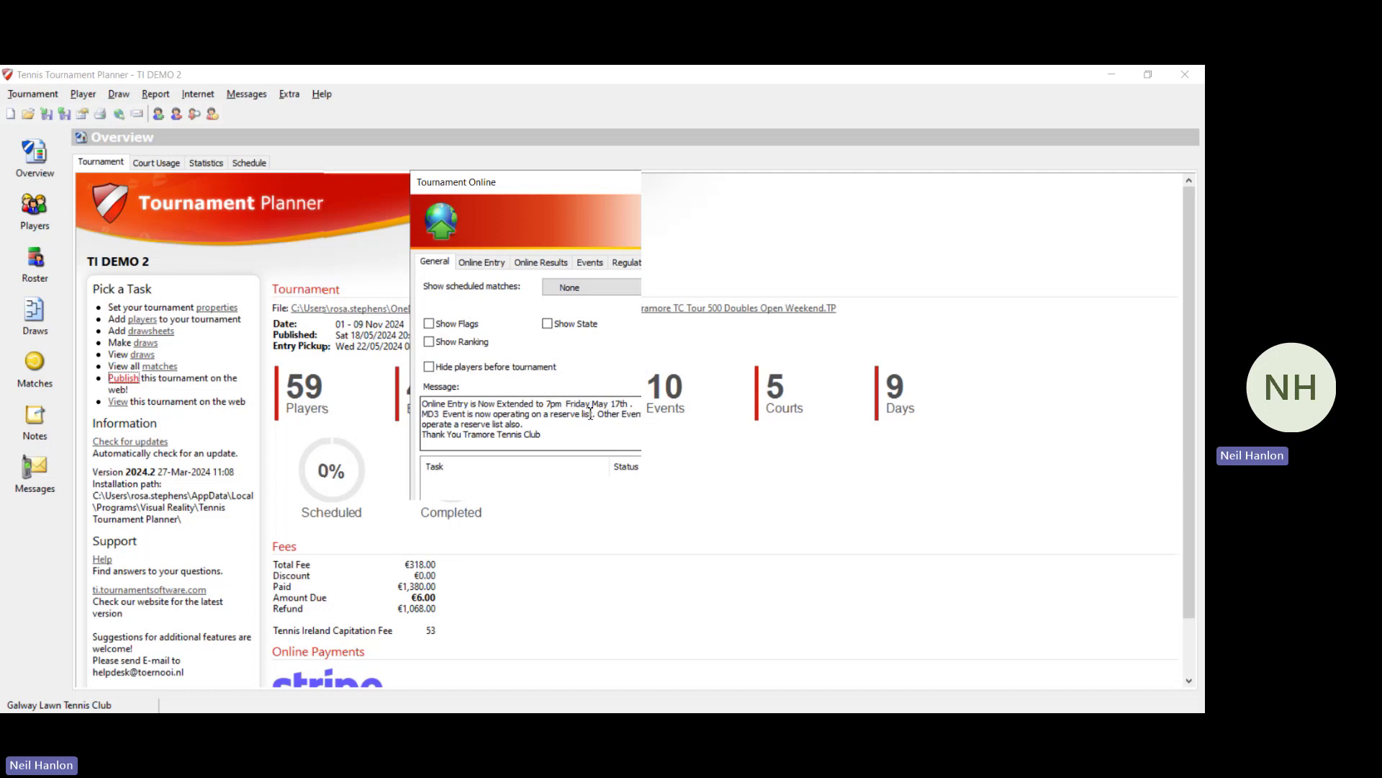
pyautogui.click(745, 598)
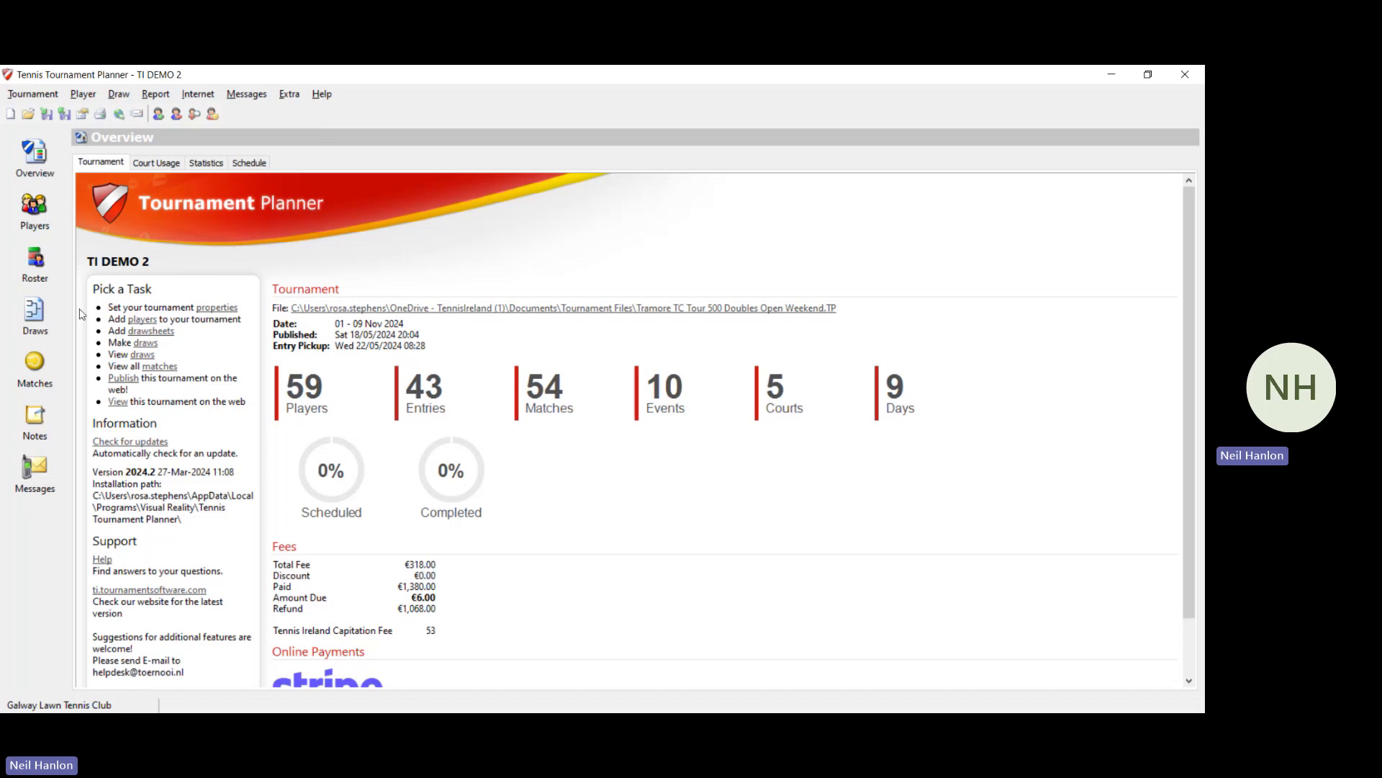
# Step: In the WS 3 draw, select the quarterfinal fed by draw rows 3 and 4
pyautogui.click(42, 328)
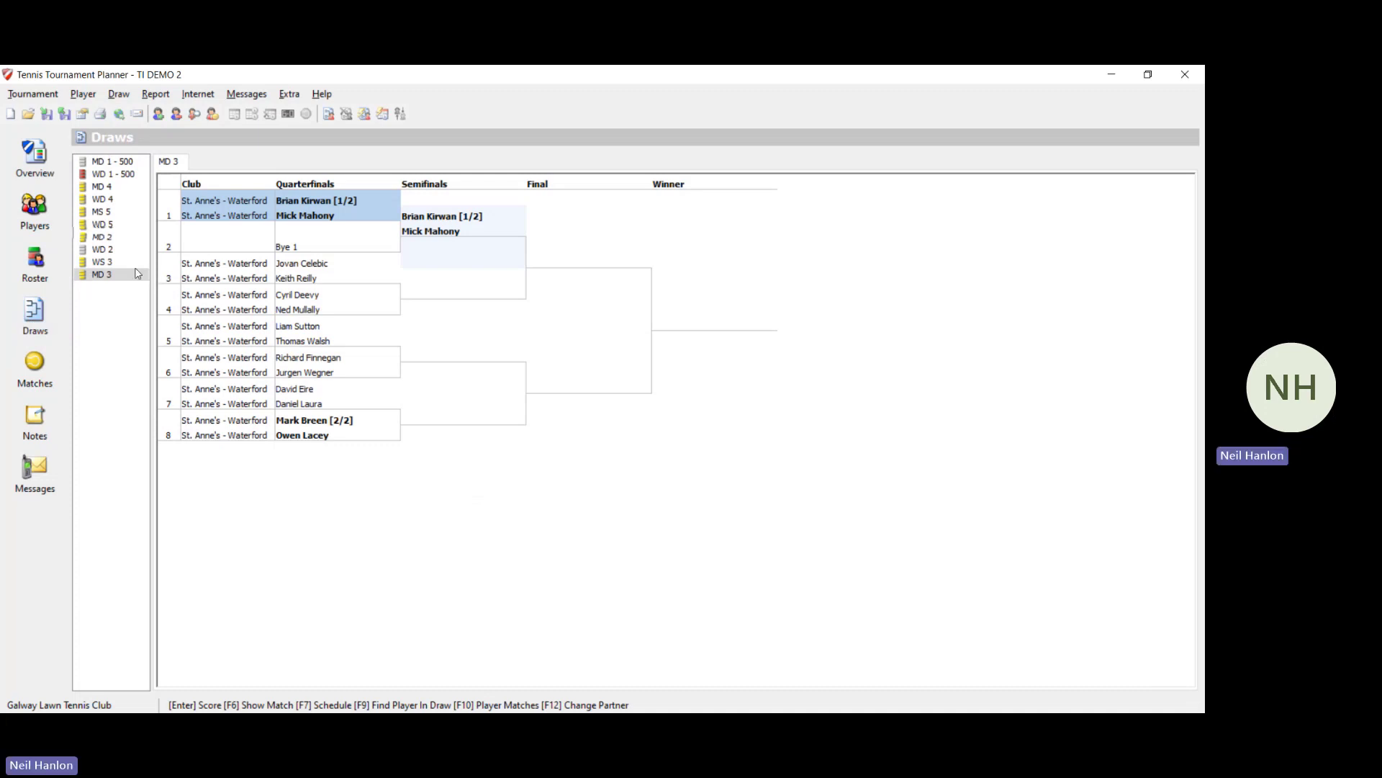
pyautogui.click(101, 262)
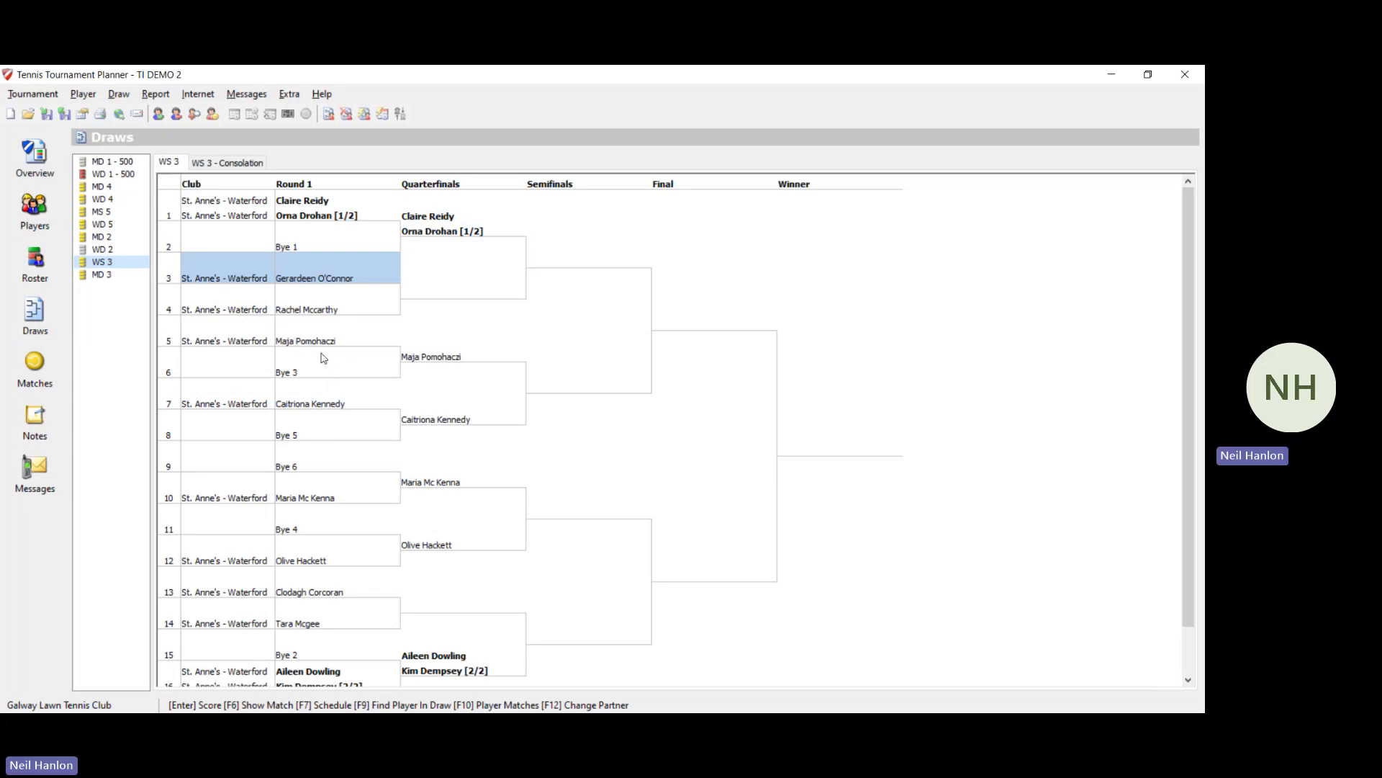
pyautogui.click(331, 423)
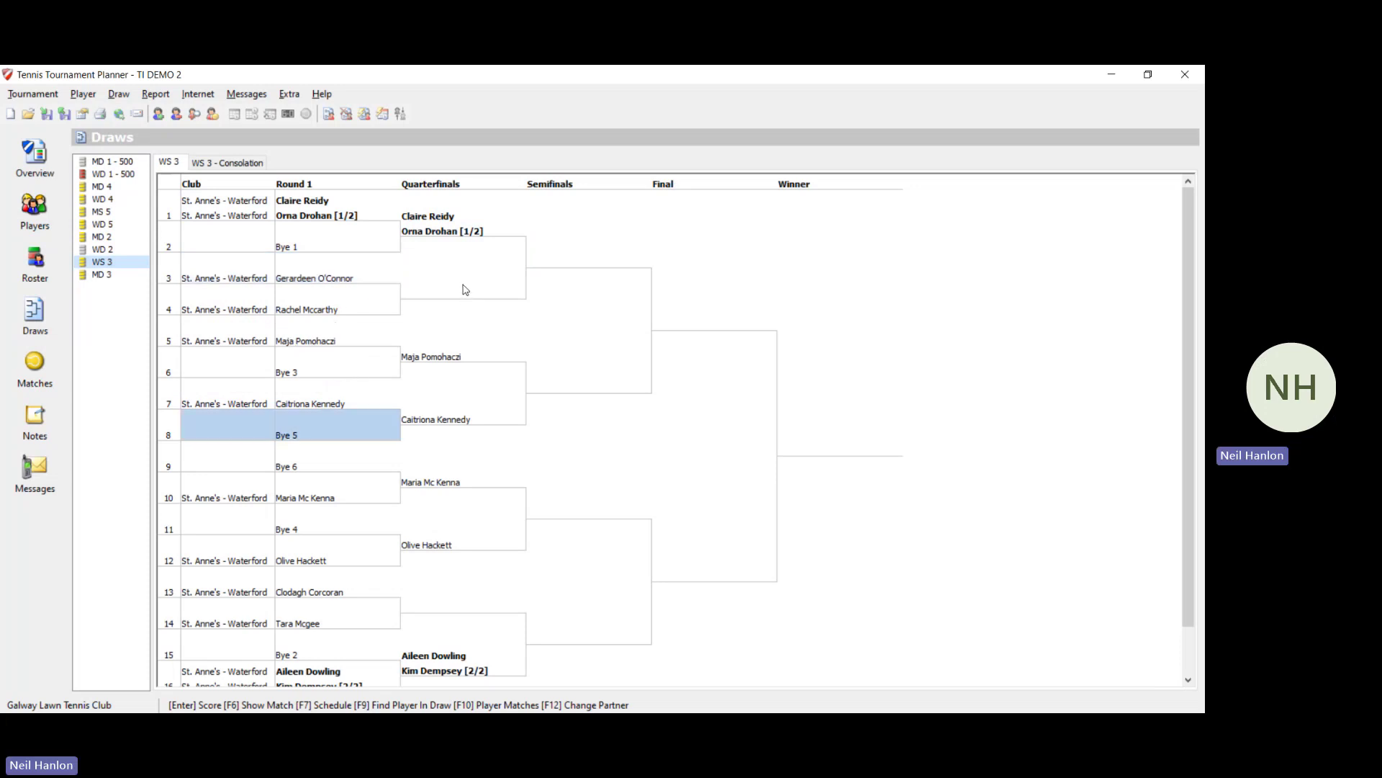
pyautogui.click(464, 222)
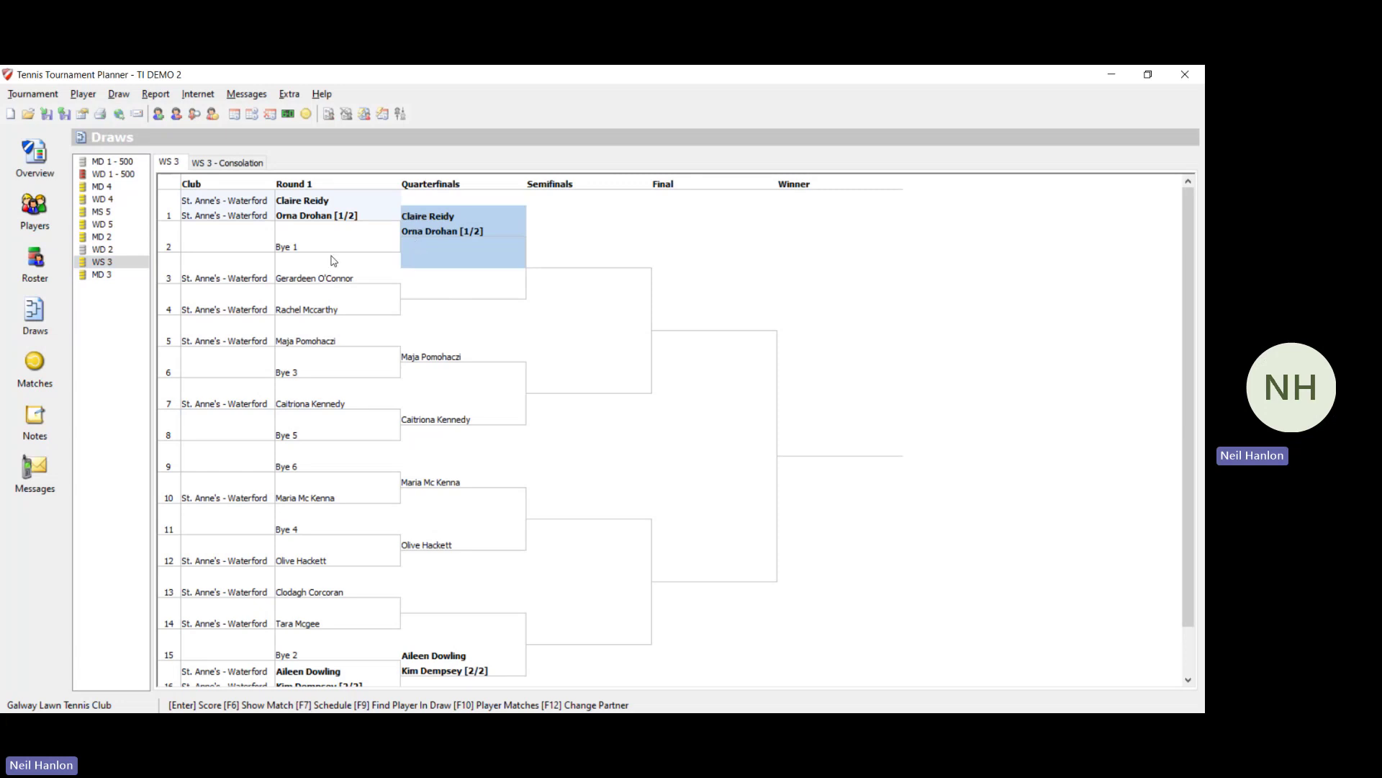
pyautogui.click(319, 293)
pyautogui.click(316, 279)
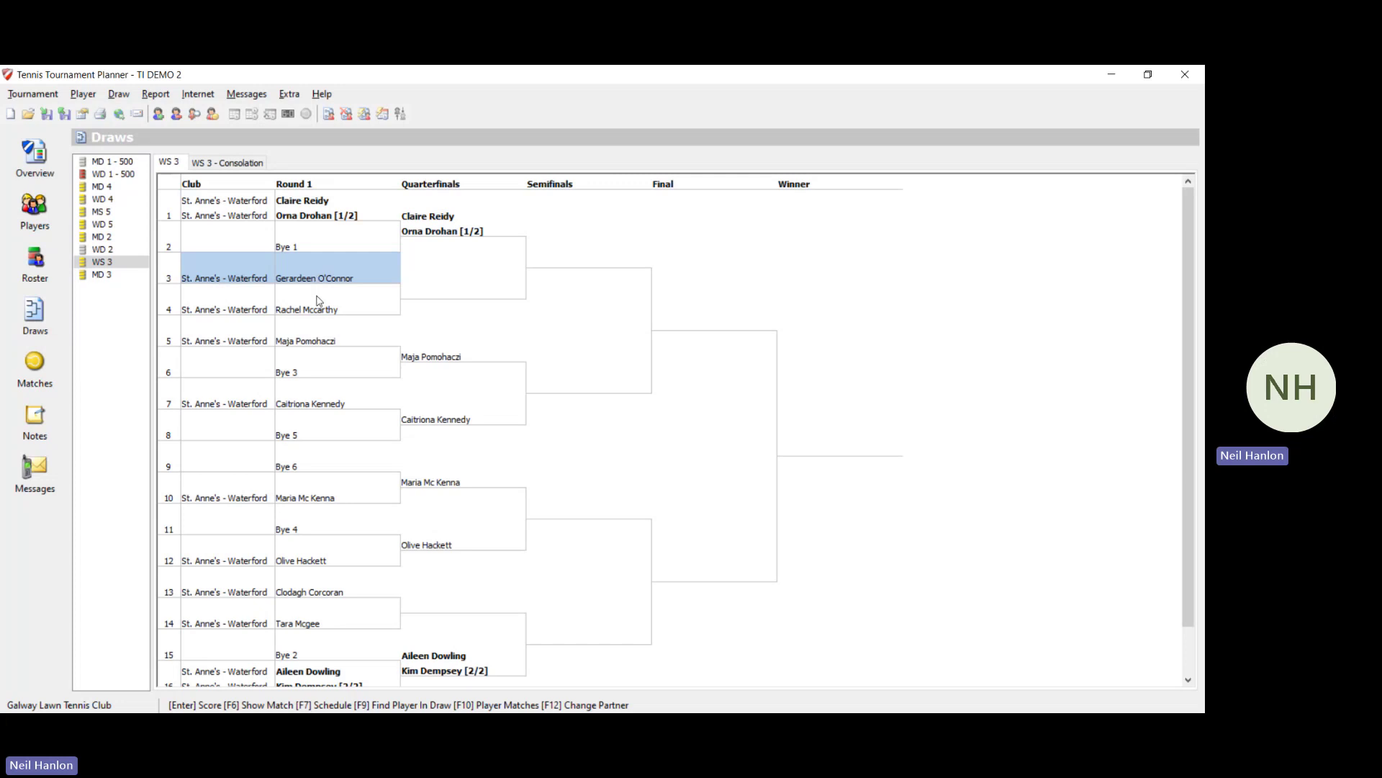
pyautogui.click(436, 300)
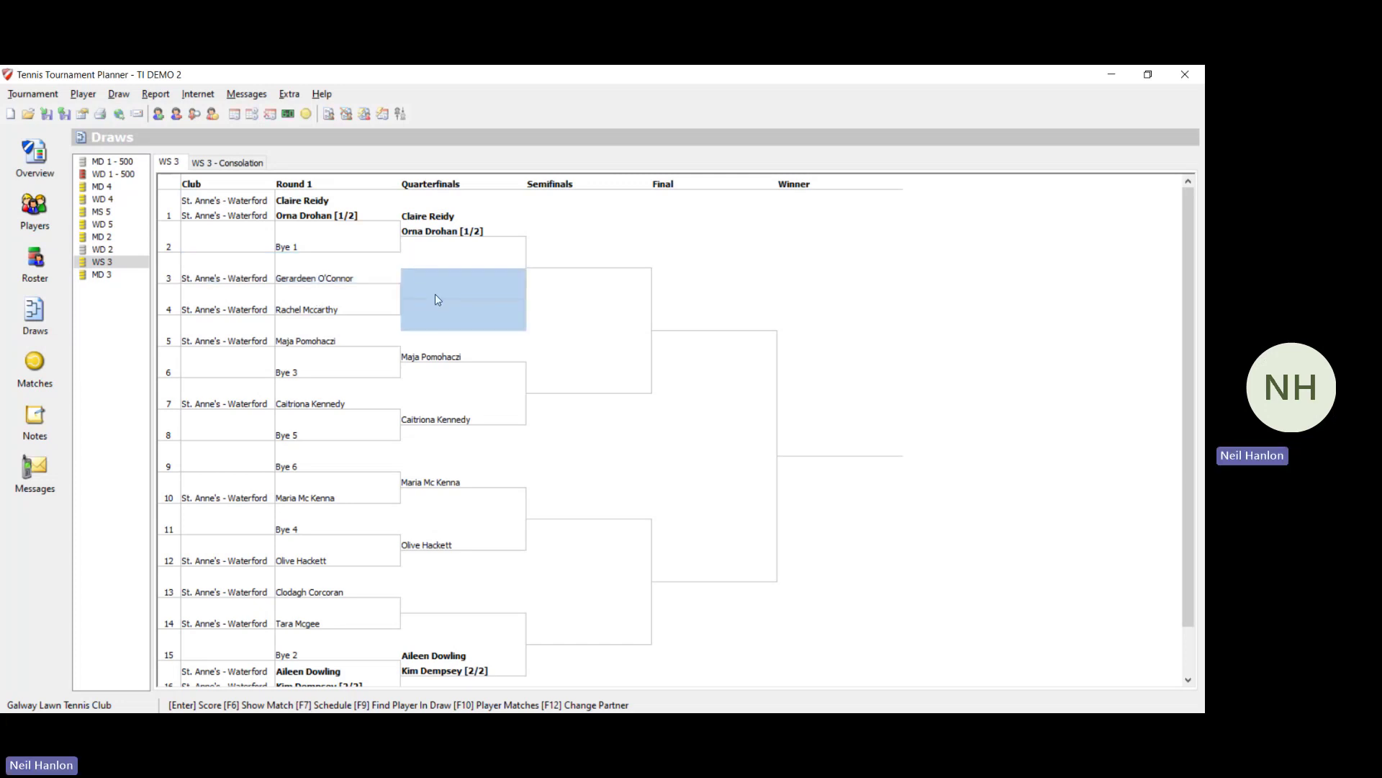
# Step: Schedule the positions 3–4 WS 3 match for Fri 01/11/2024 10:15
pyautogui.rightClick(436, 295)
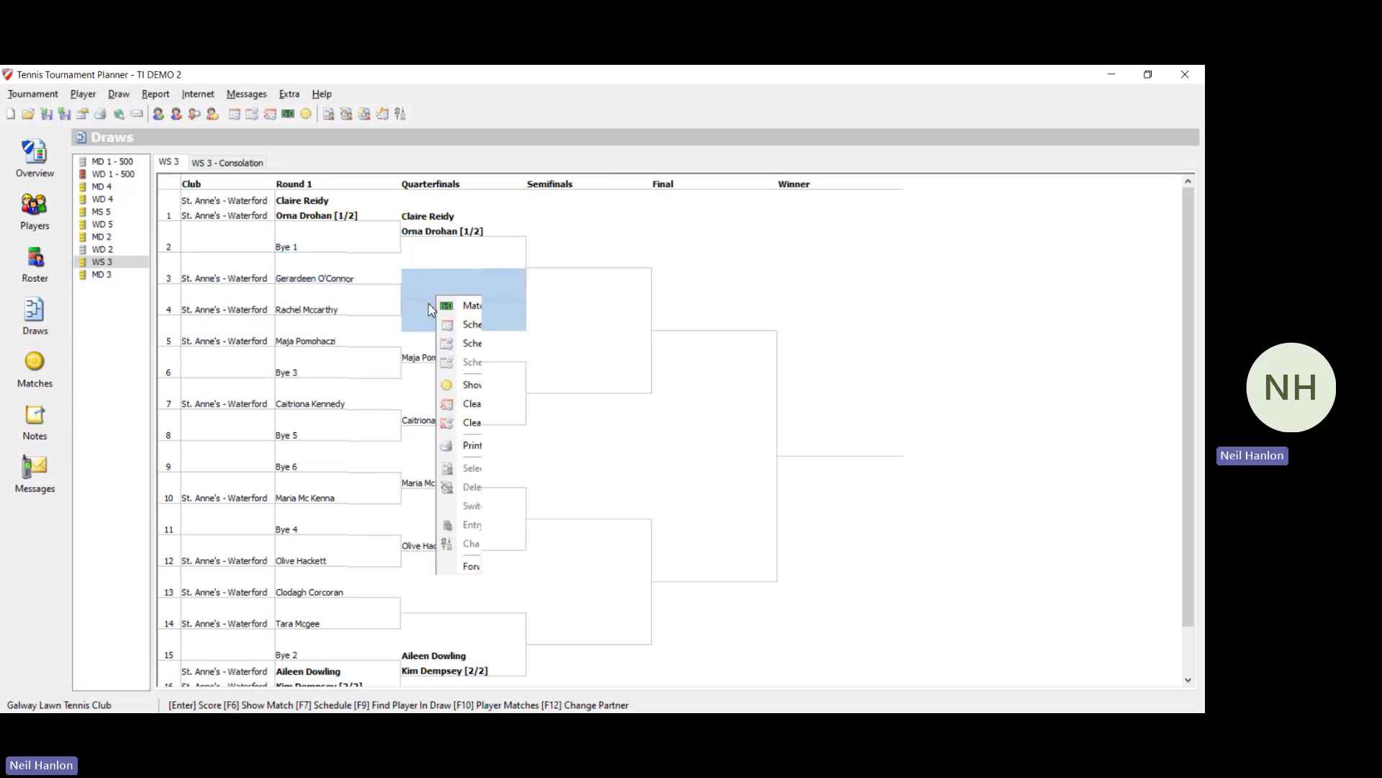
pyautogui.click(489, 331)
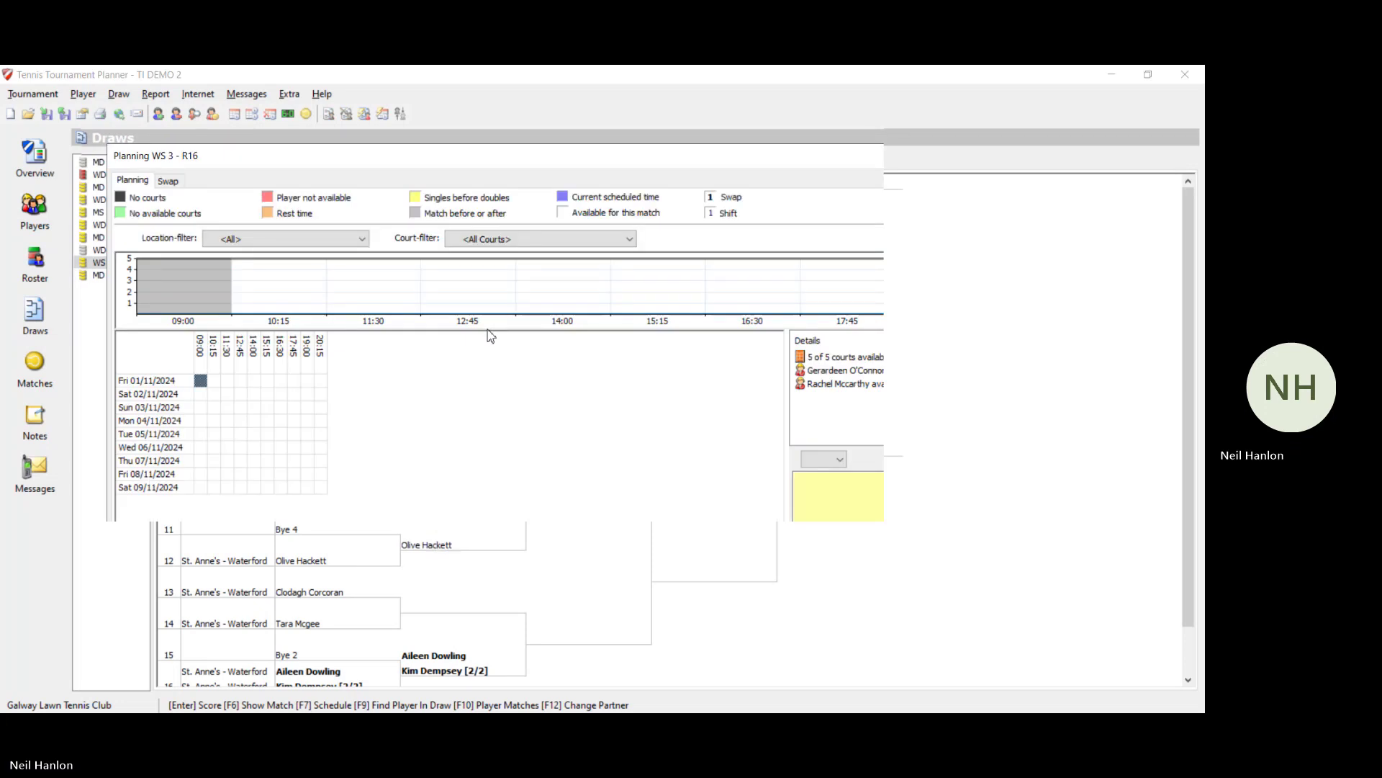
pyautogui.moveTo(850, 371)
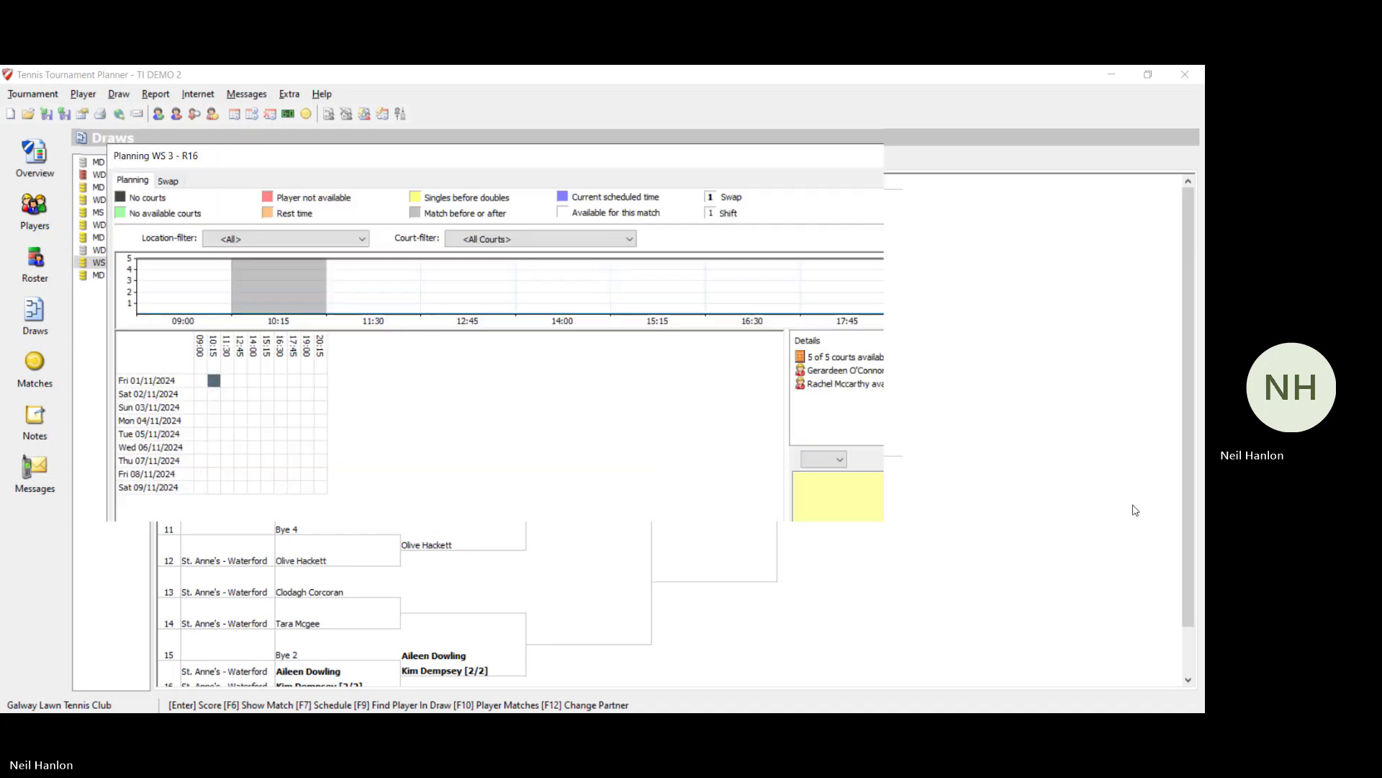
pyautogui.click(999, 613)
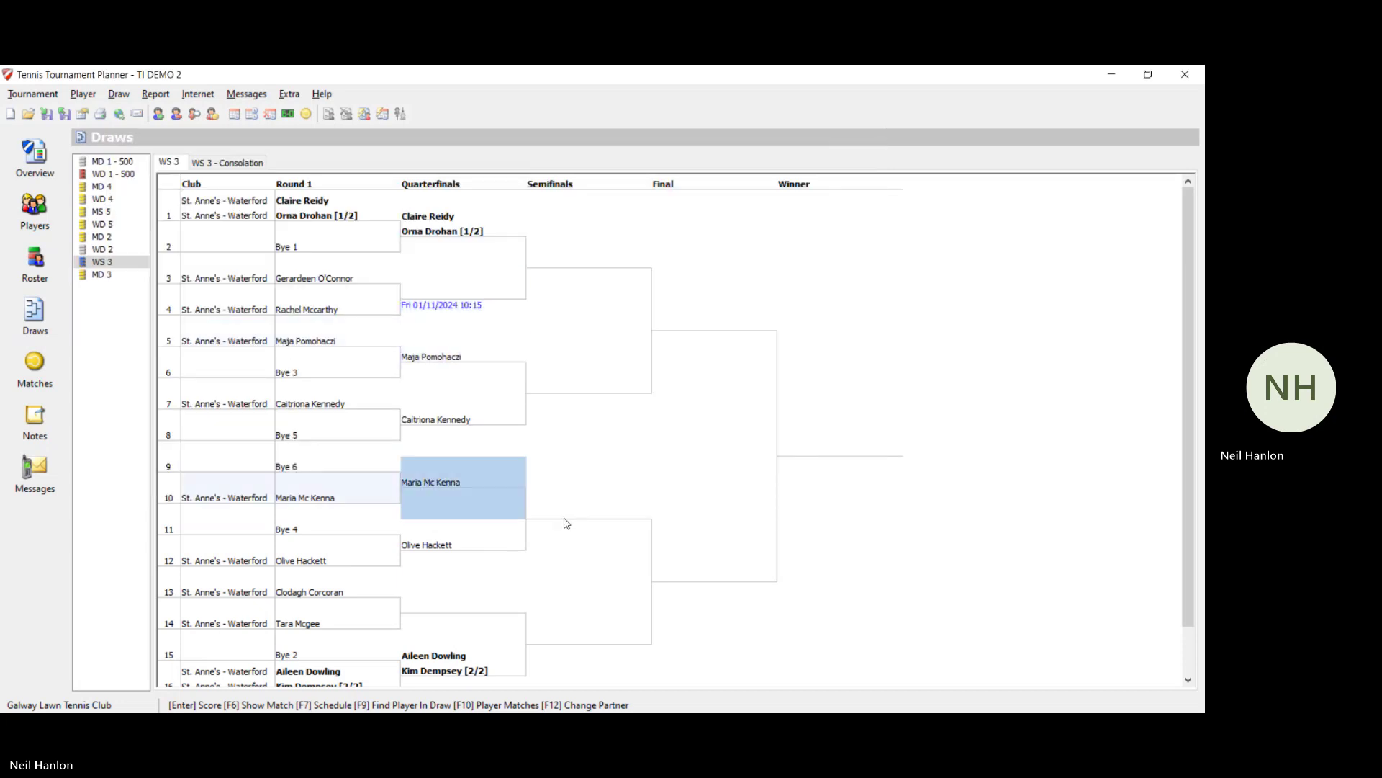
# Step: Schedule the positions 13–14 WS 3 match for Fri 01/11/2024 09:00
pyautogui.press('Down')
pyautogui.press('Down')
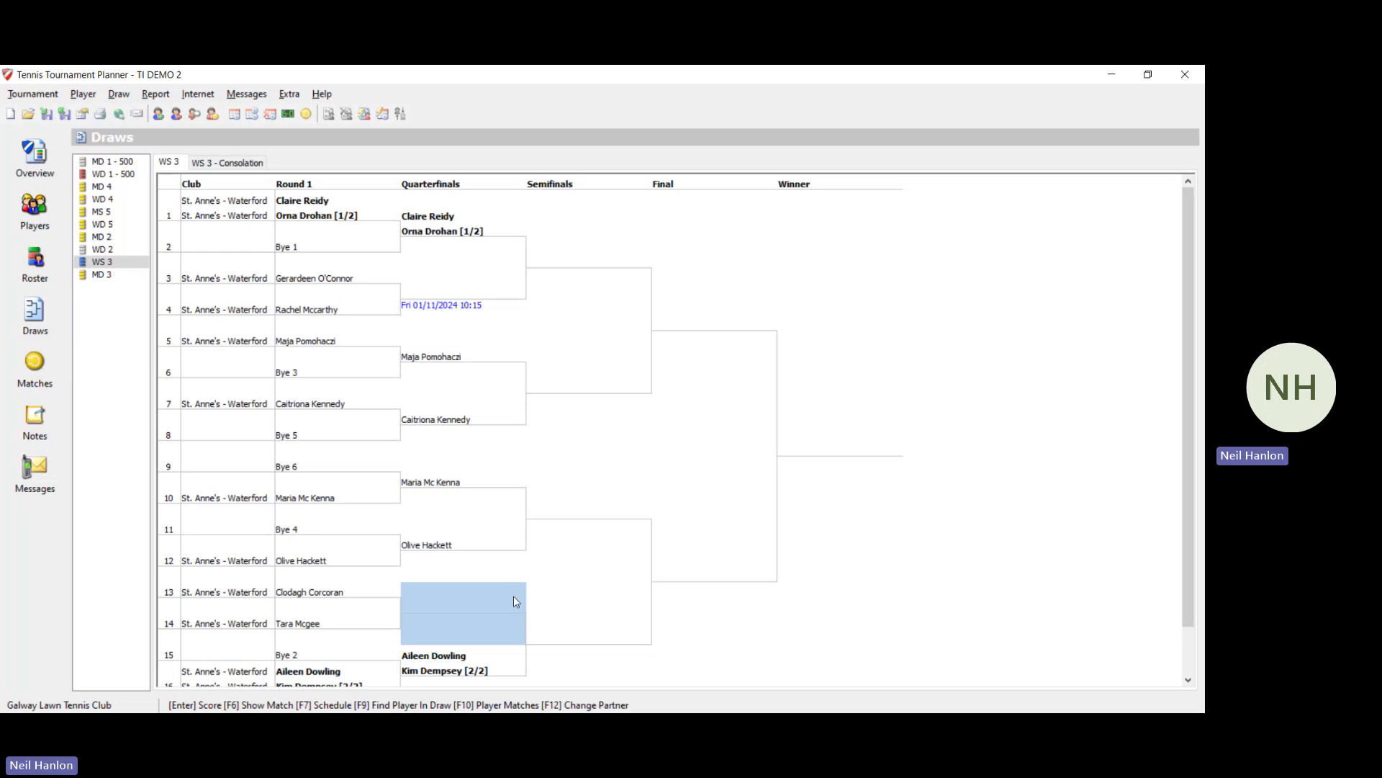
pyautogui.rightClick(515, 602)
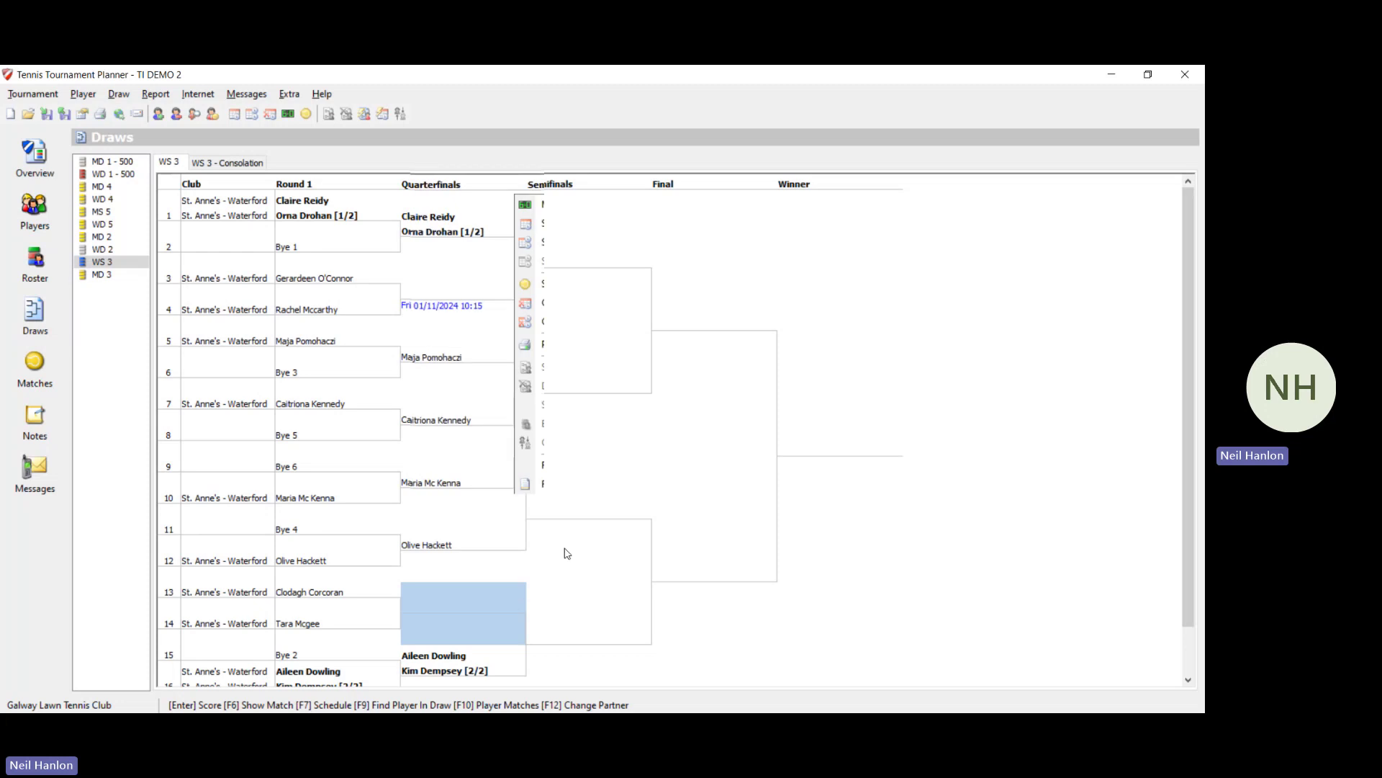
pyautogui.click(582, 226)
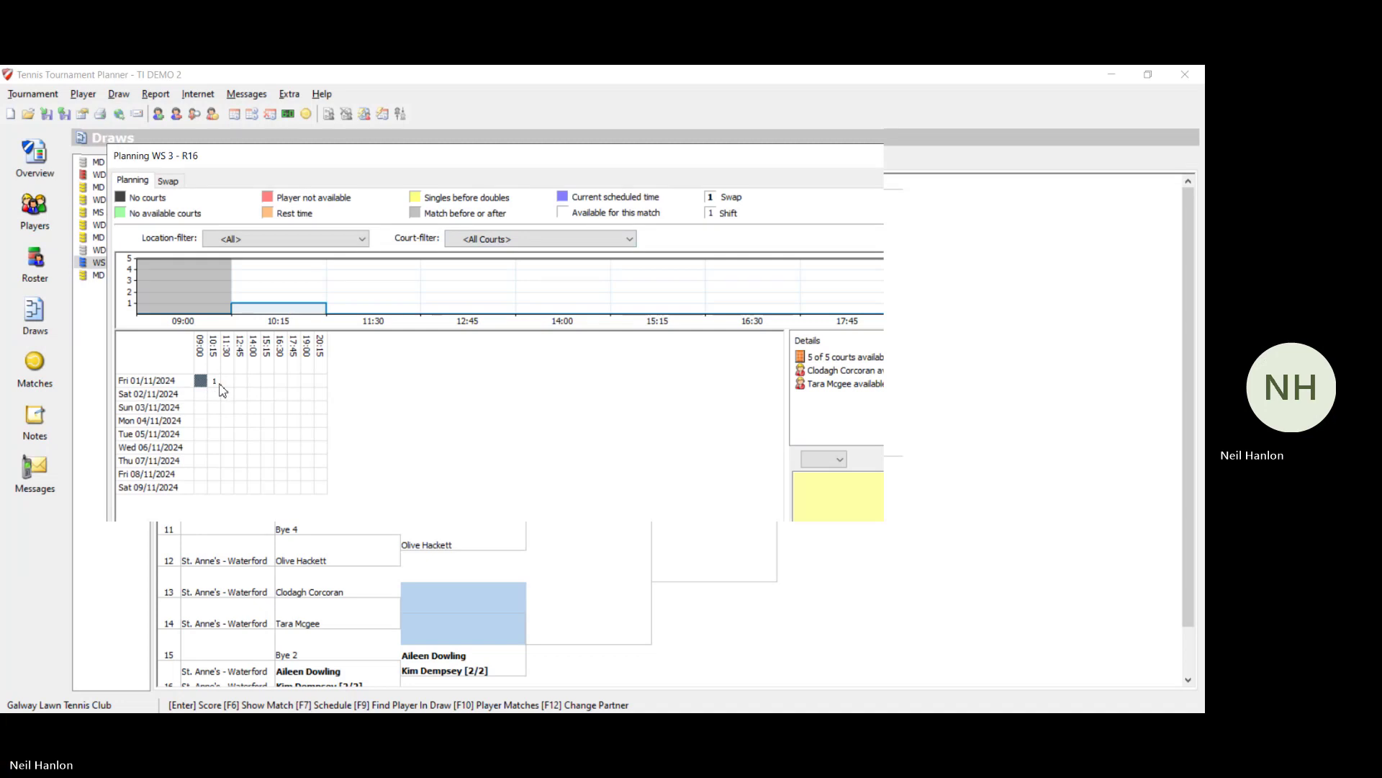
pyautogui.click(974, 616)
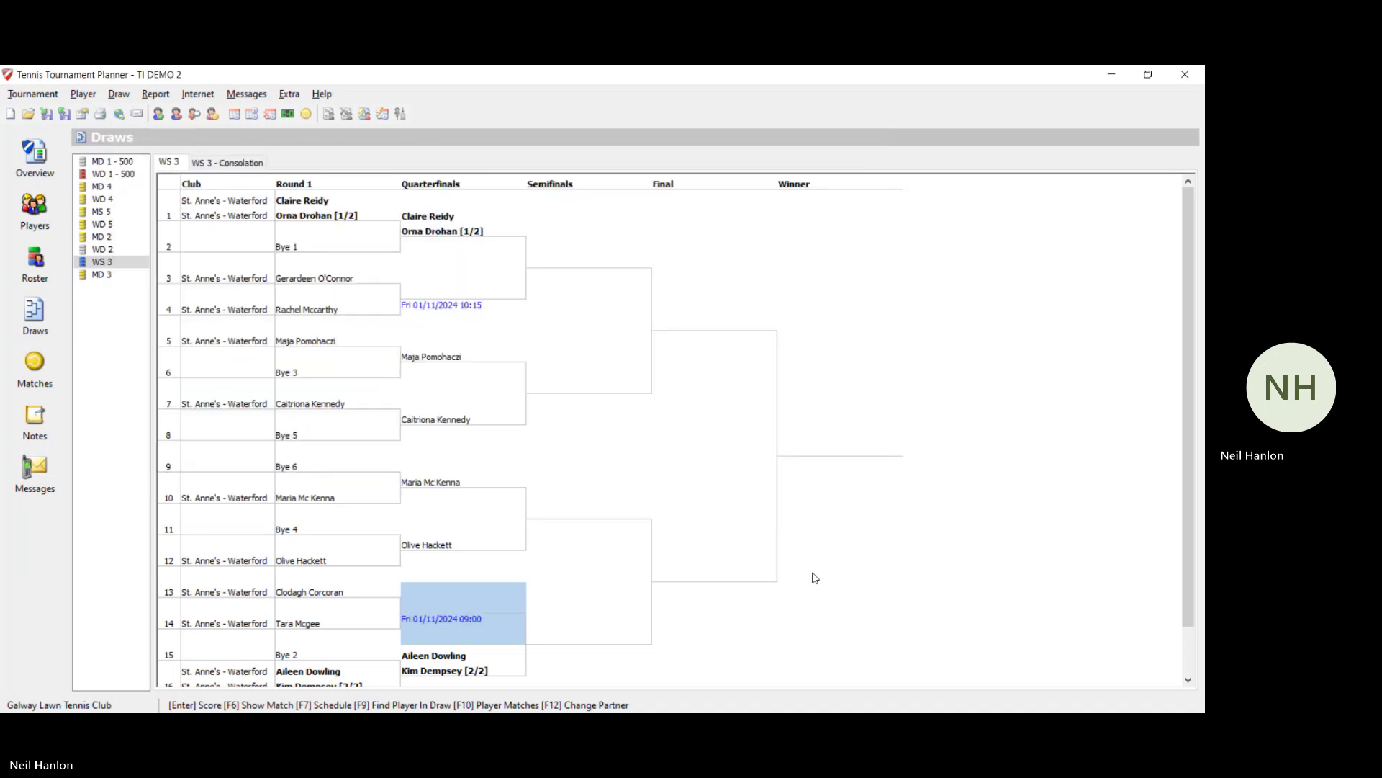
# Step: Move the positions 3–4 match to Fri 09:00, then bring up the MD 2 draw
pyautogui.rightClick(473, 304)
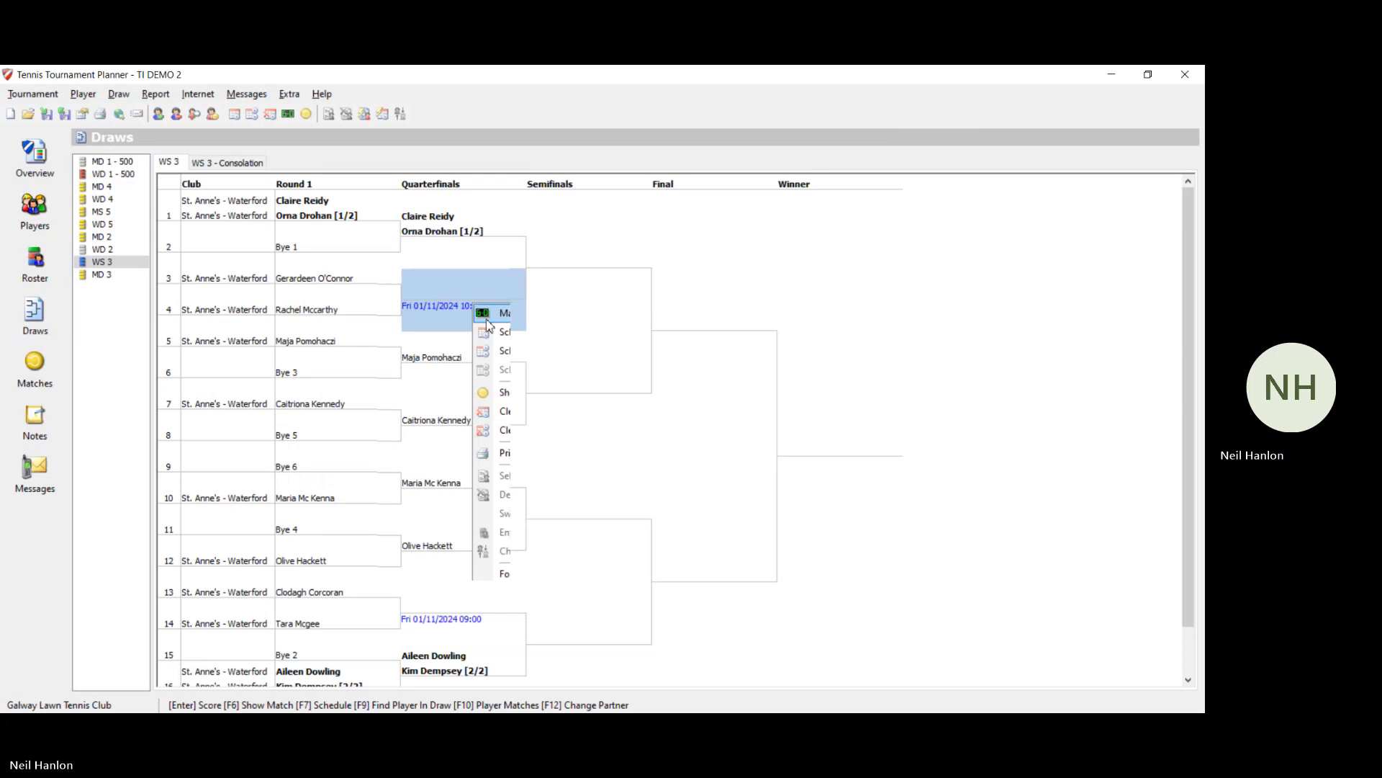
pyautogui.click(495, 342)
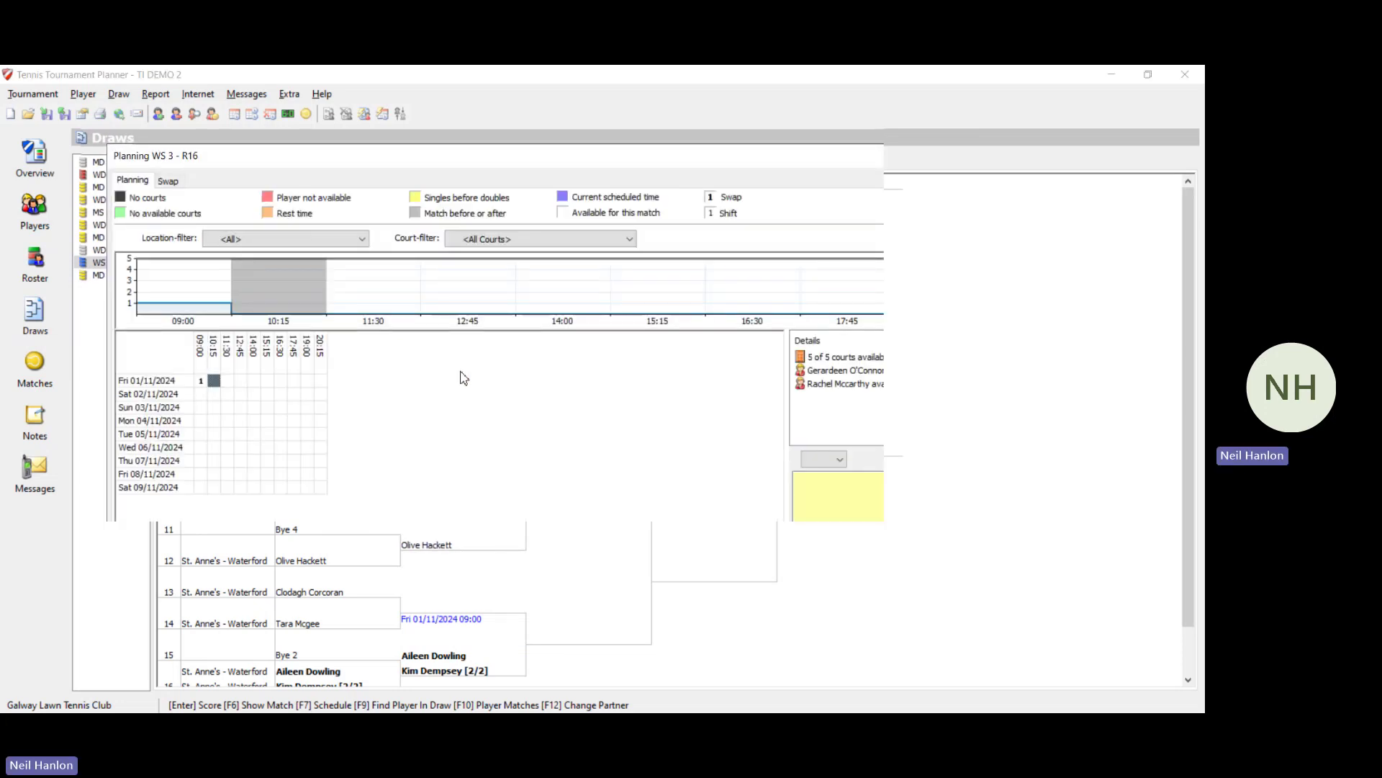
pyautogui.click(213, 381)
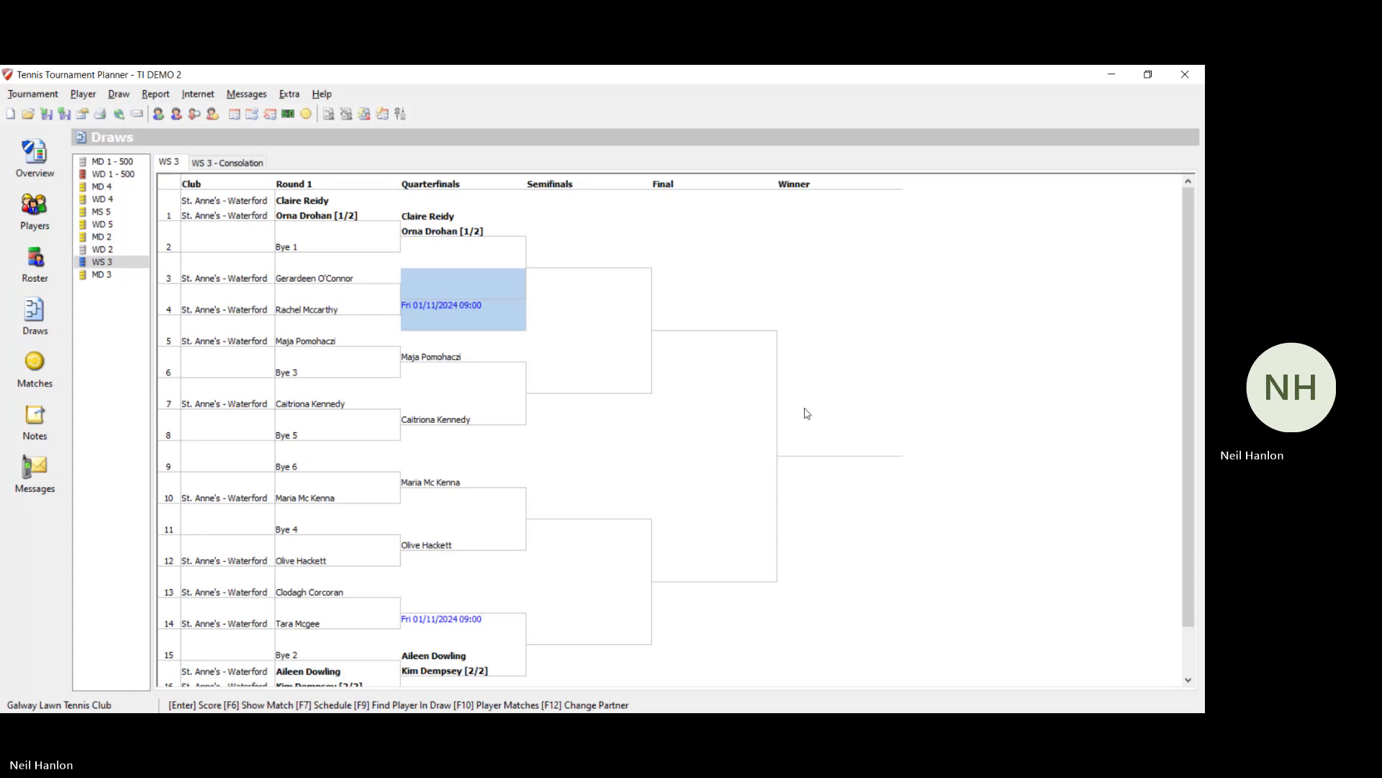
pyautogui.scroll(-6, 805, 413)
pyautogui.scroll(7, 710, 401)
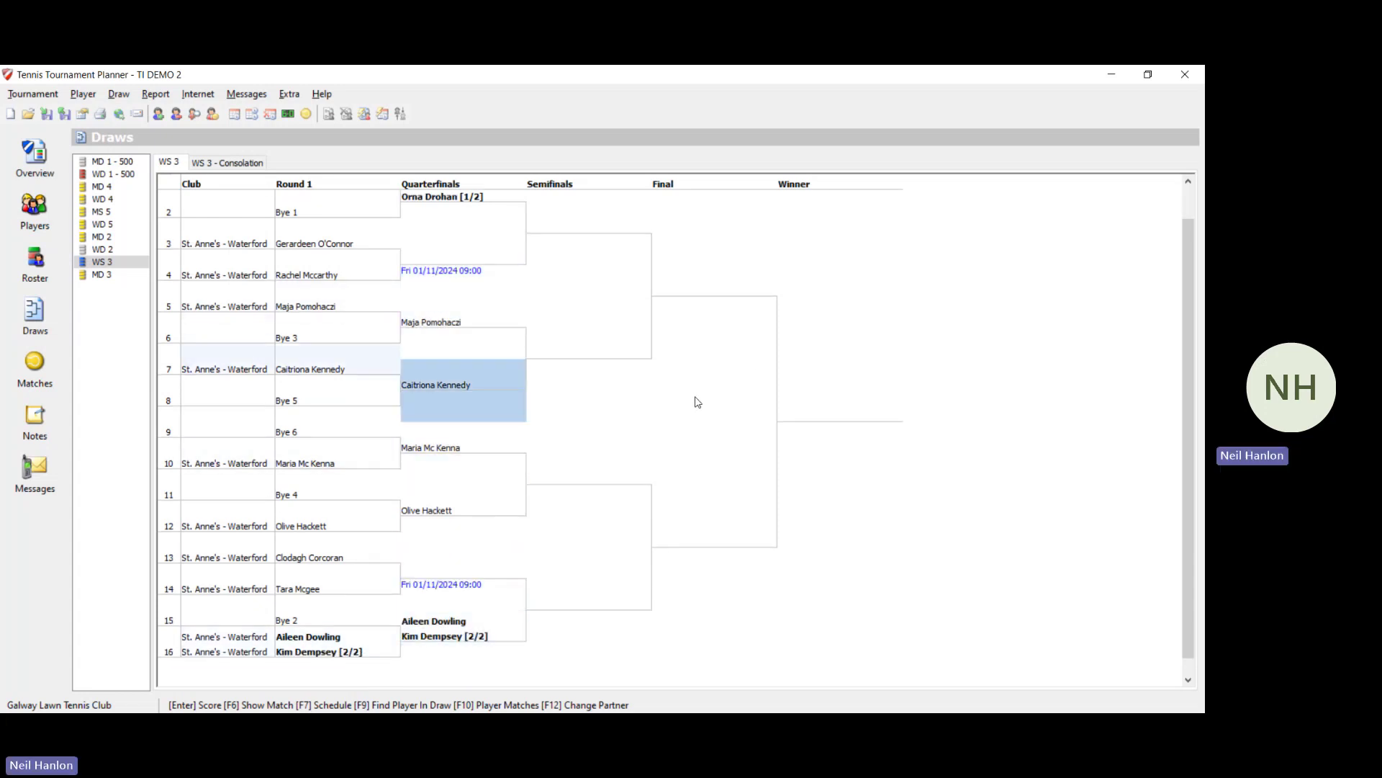
pyautogui.click(590, 250)
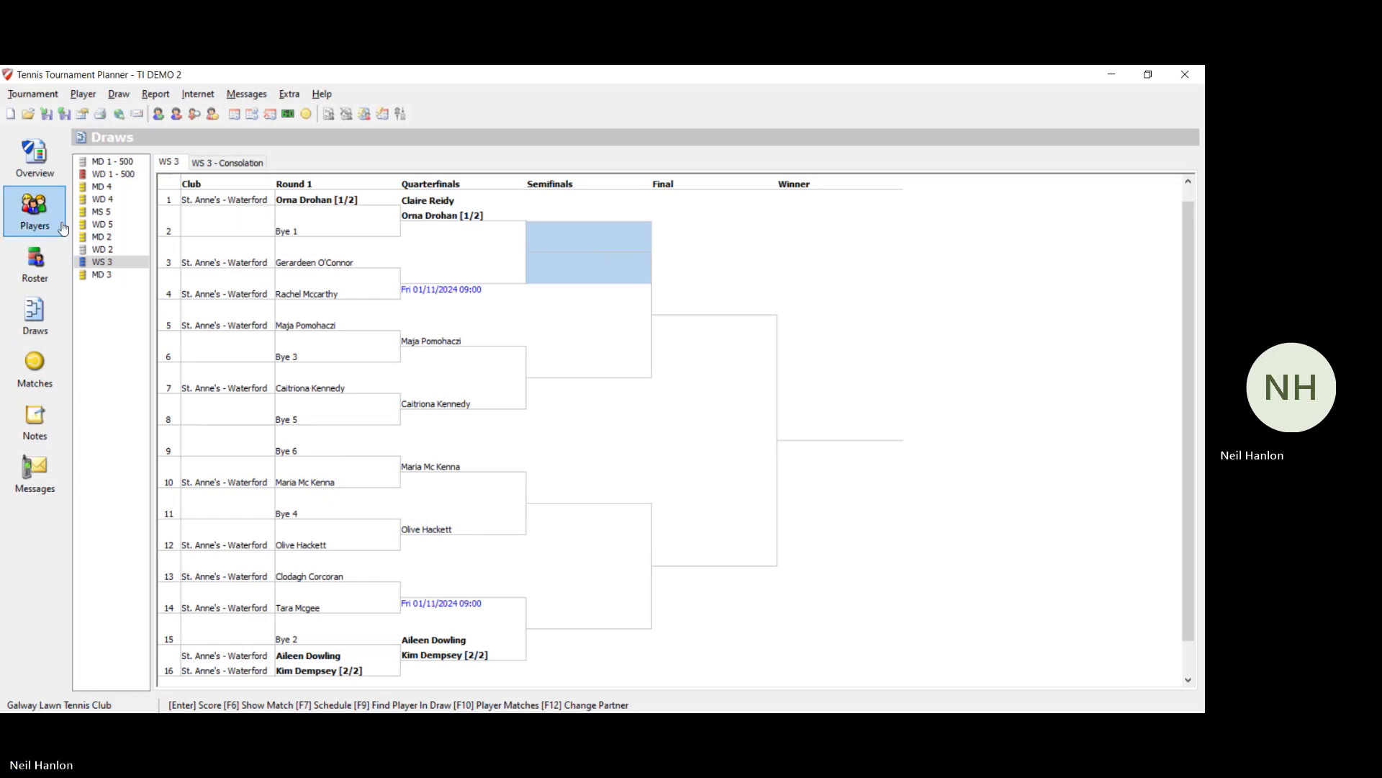
pyautogui.click(103, 237)
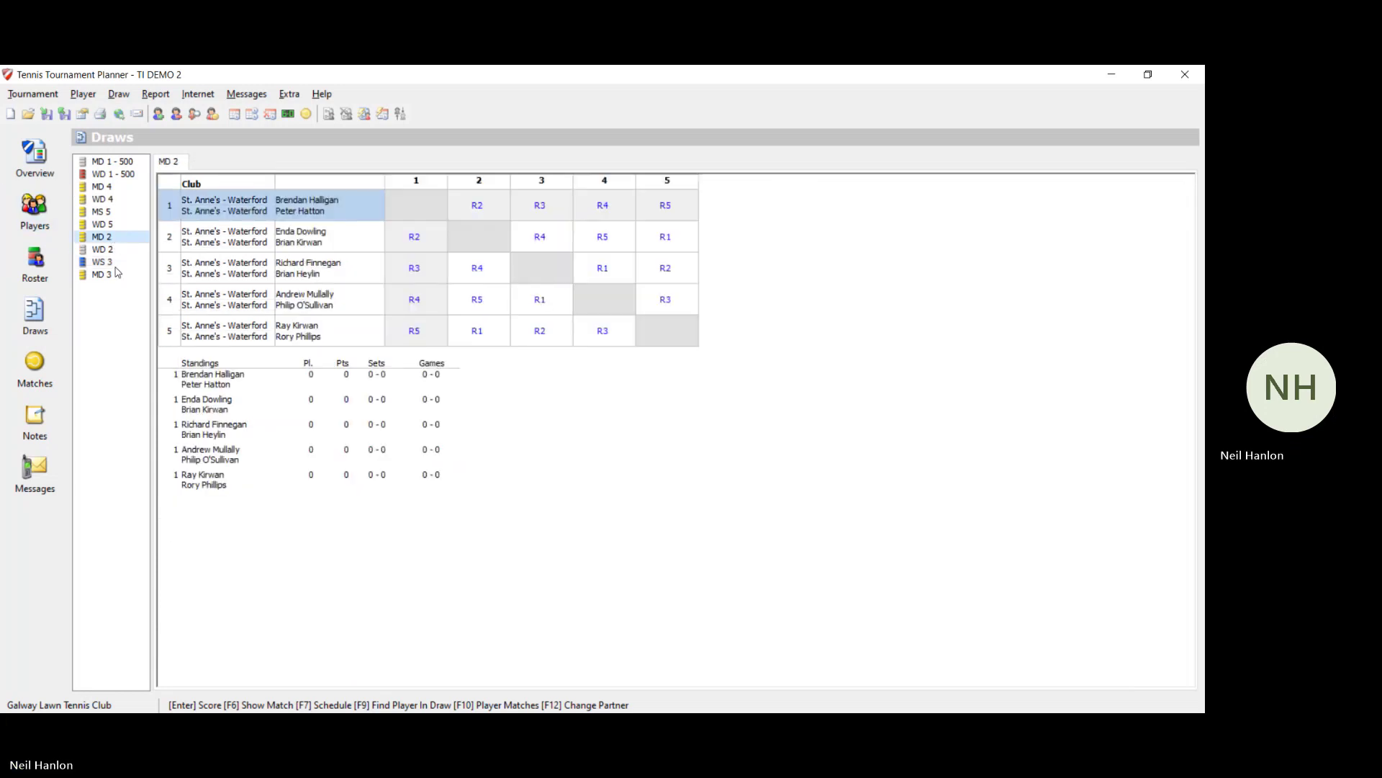
# Step: Switch back to the WS 3 bracket, step through its quarterfinals, refresh it and open its roster
pyautogui.click(112, 263)
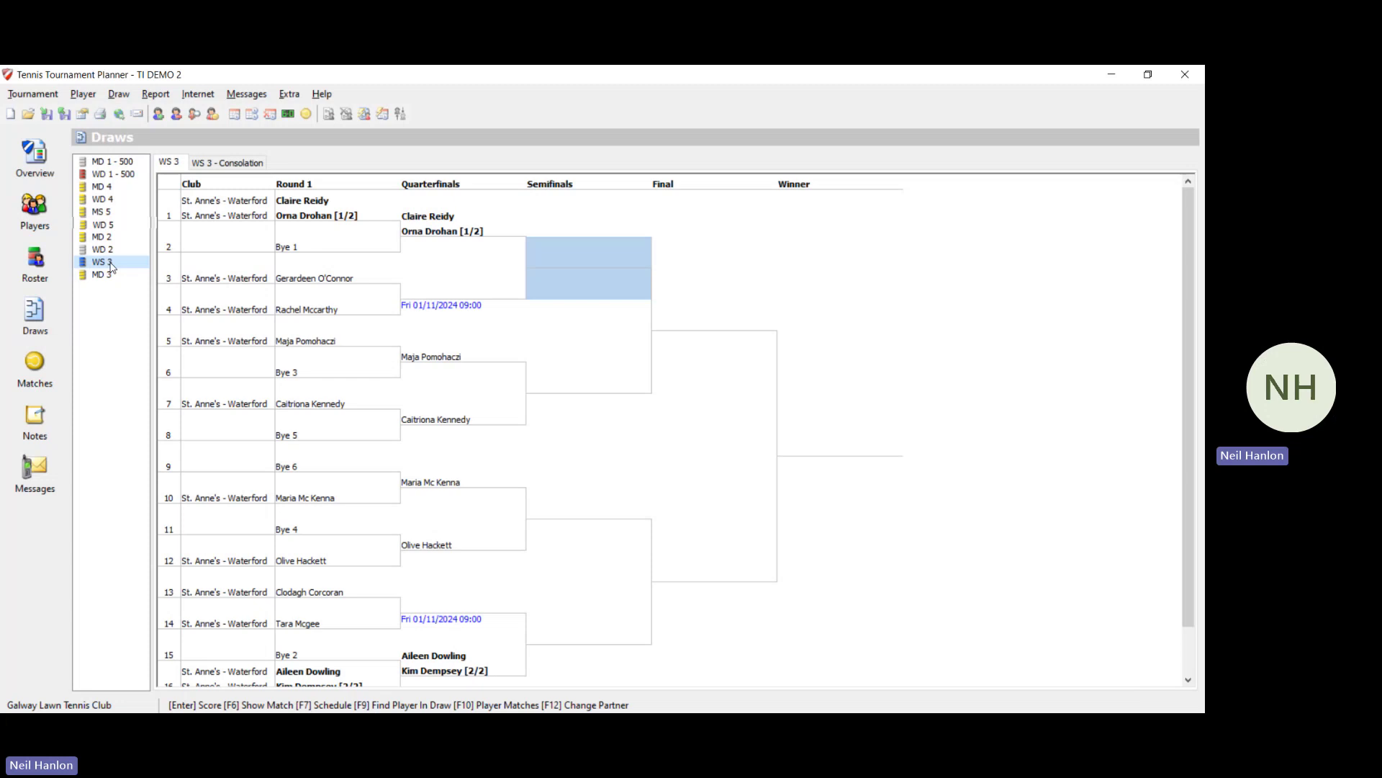
pyautogui.click(463, 250)
pyautogui.press('Down')
pyautogui.press('Down')
pyautogui.press('Down')
pyautogui.press('Down')
pyautogui.press('Down')
pyautogui.press('Down')
pyautogui.press('Down')
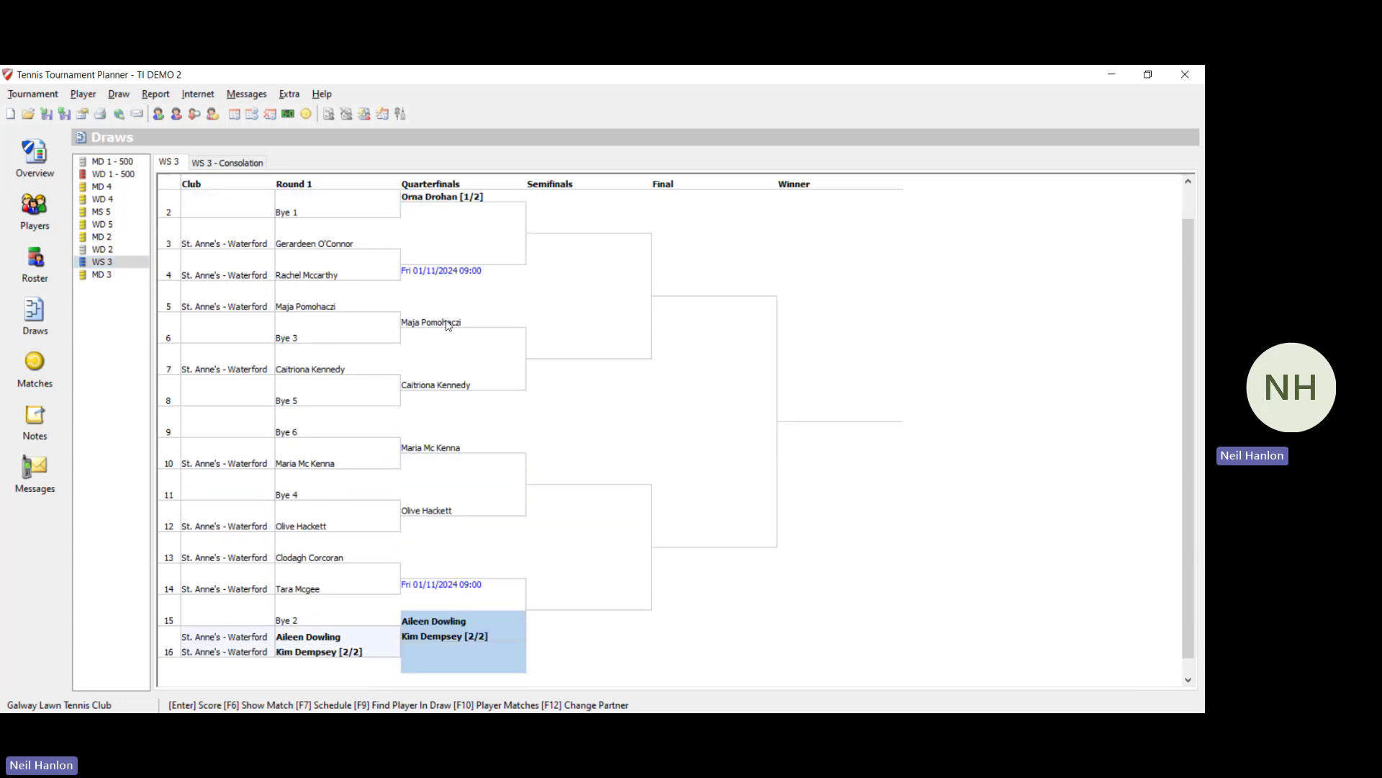
pyautogui.press('Up')
pyautogui.press('Up')
pyautogui.press('Up')
pyautogui.press('Up')
pyautogui.press('Up')
pyautogui.press('Up')
pyautogui.press('Up')
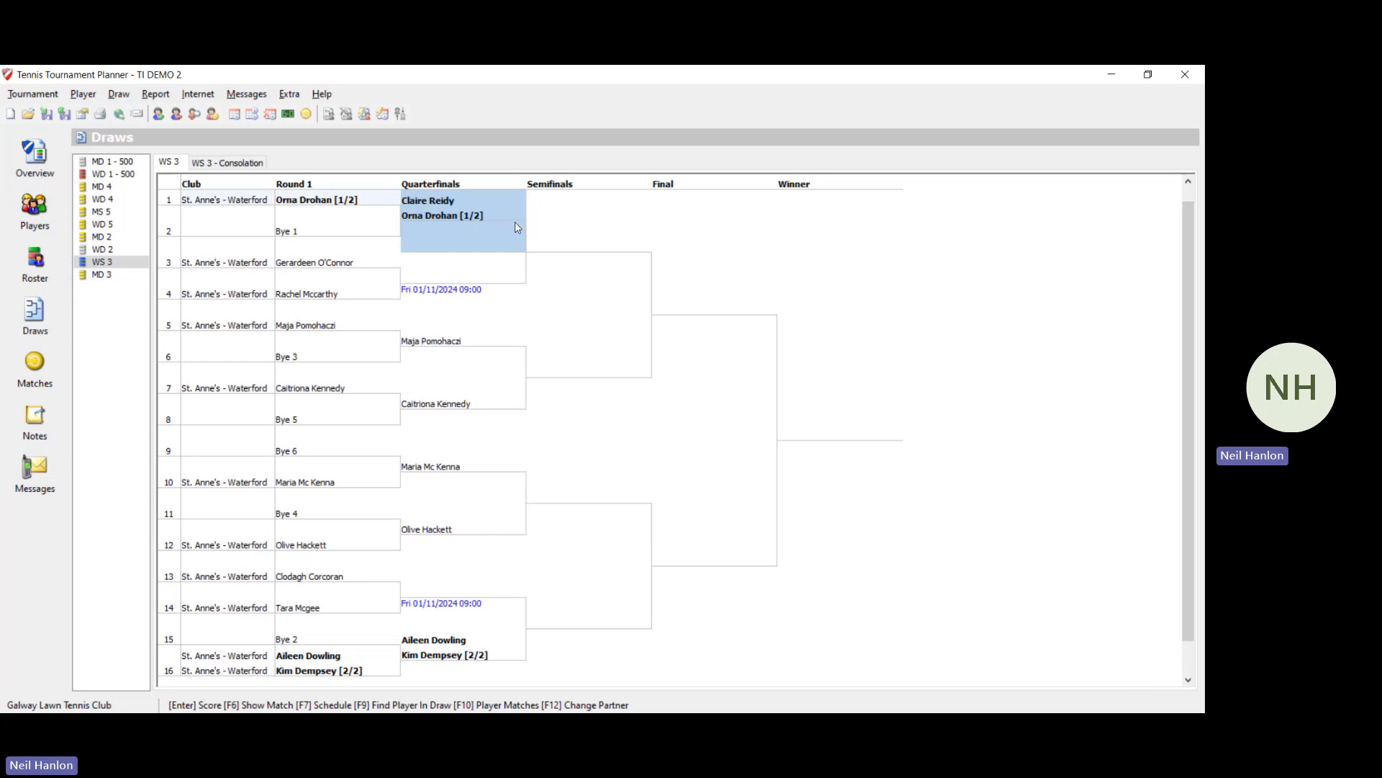
pyautogui.click(39, 311)
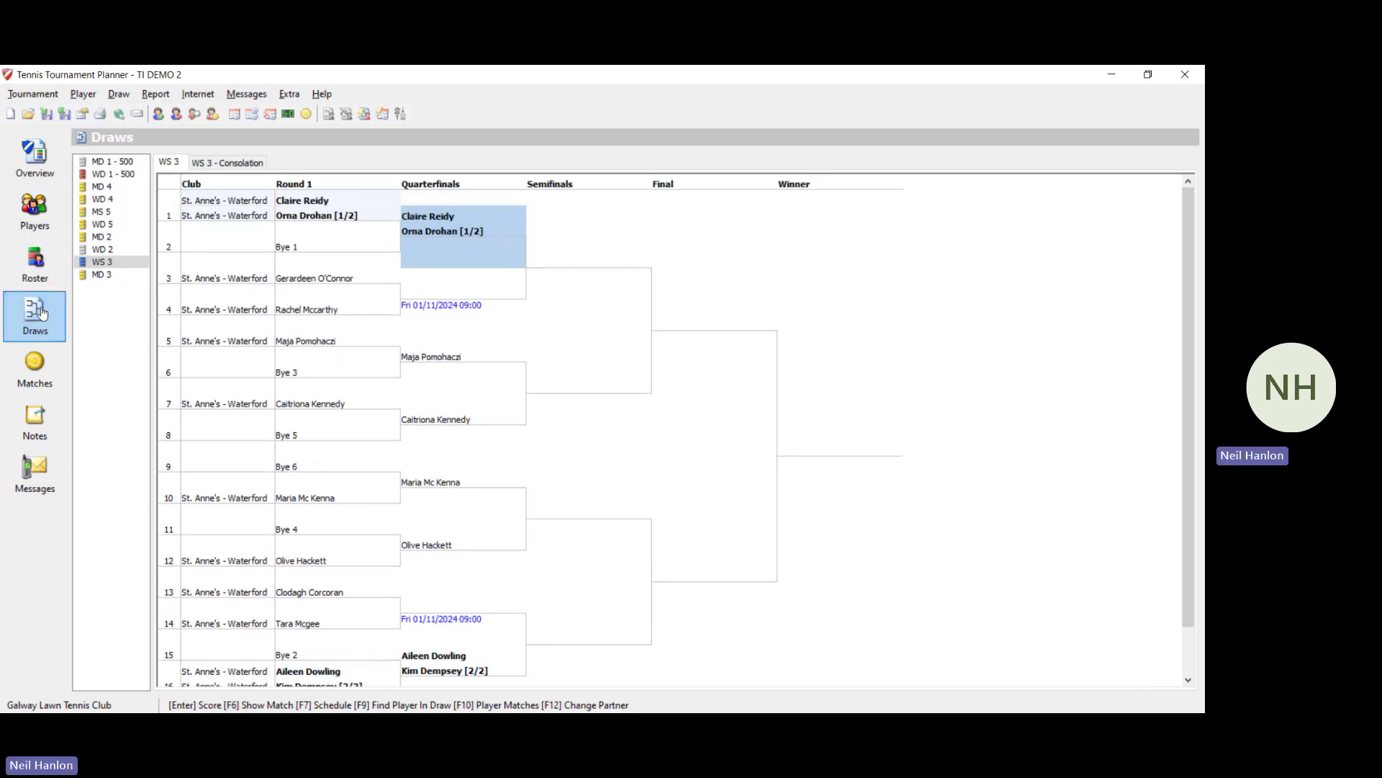
pyautogui.click(43, 284)
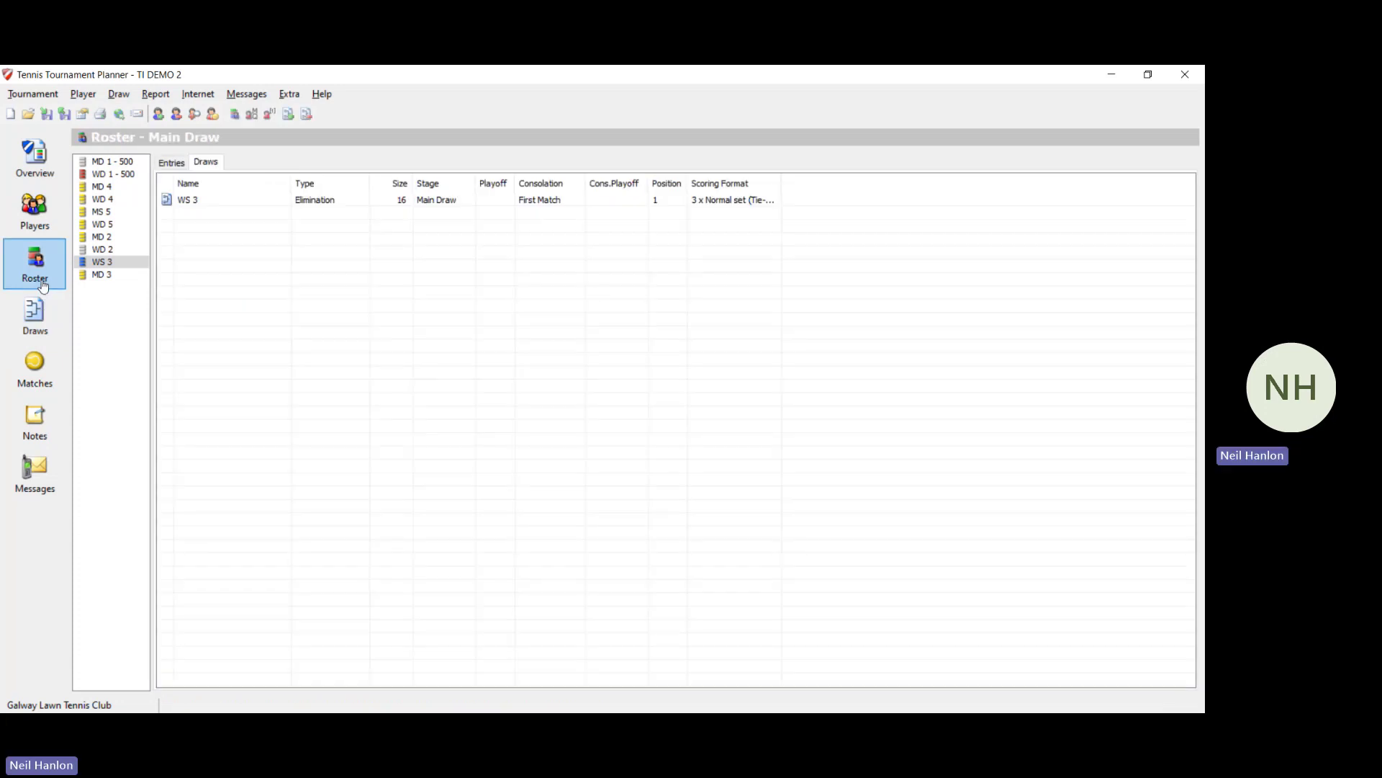
# Step: Check the WS 3 entry list, then search the full players list for 're'
pyautogui.click(172, 164)
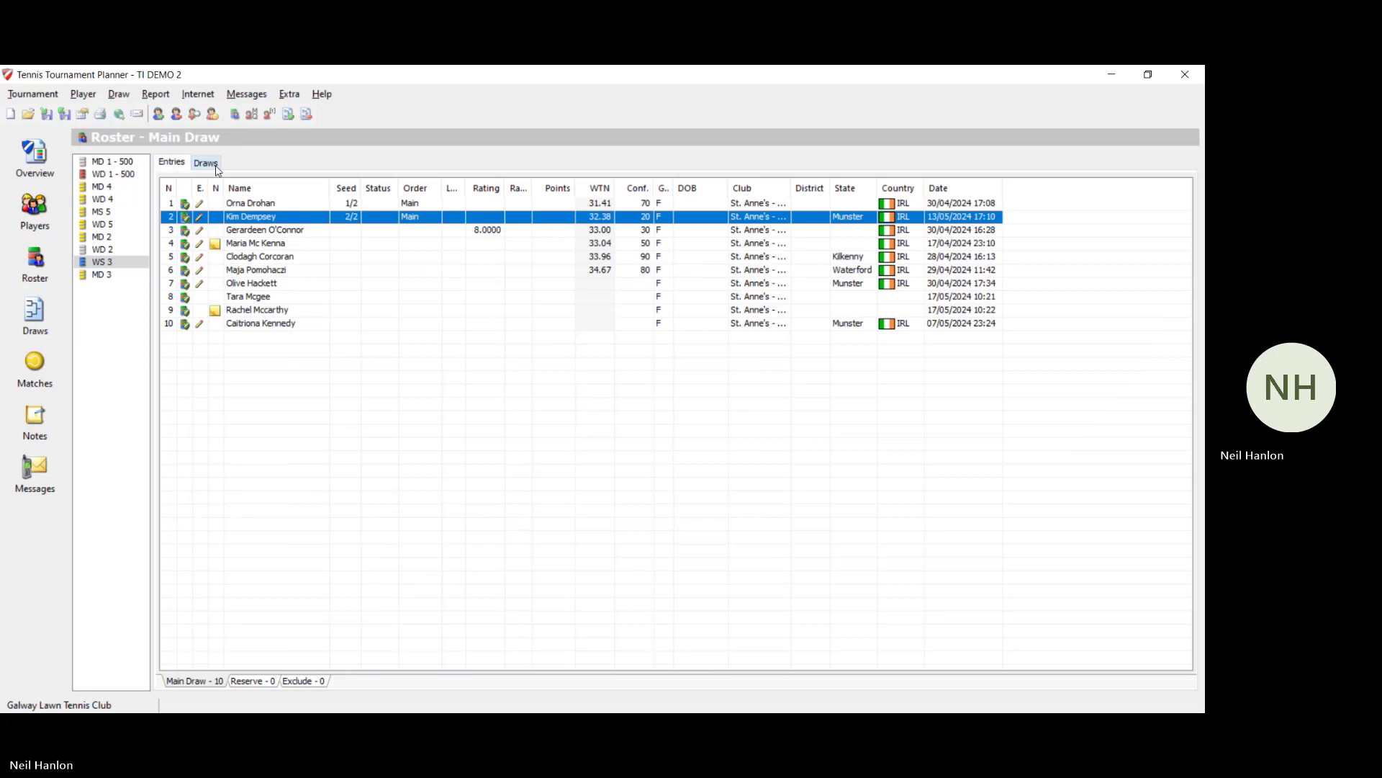
pyautogui.click(319, 205)
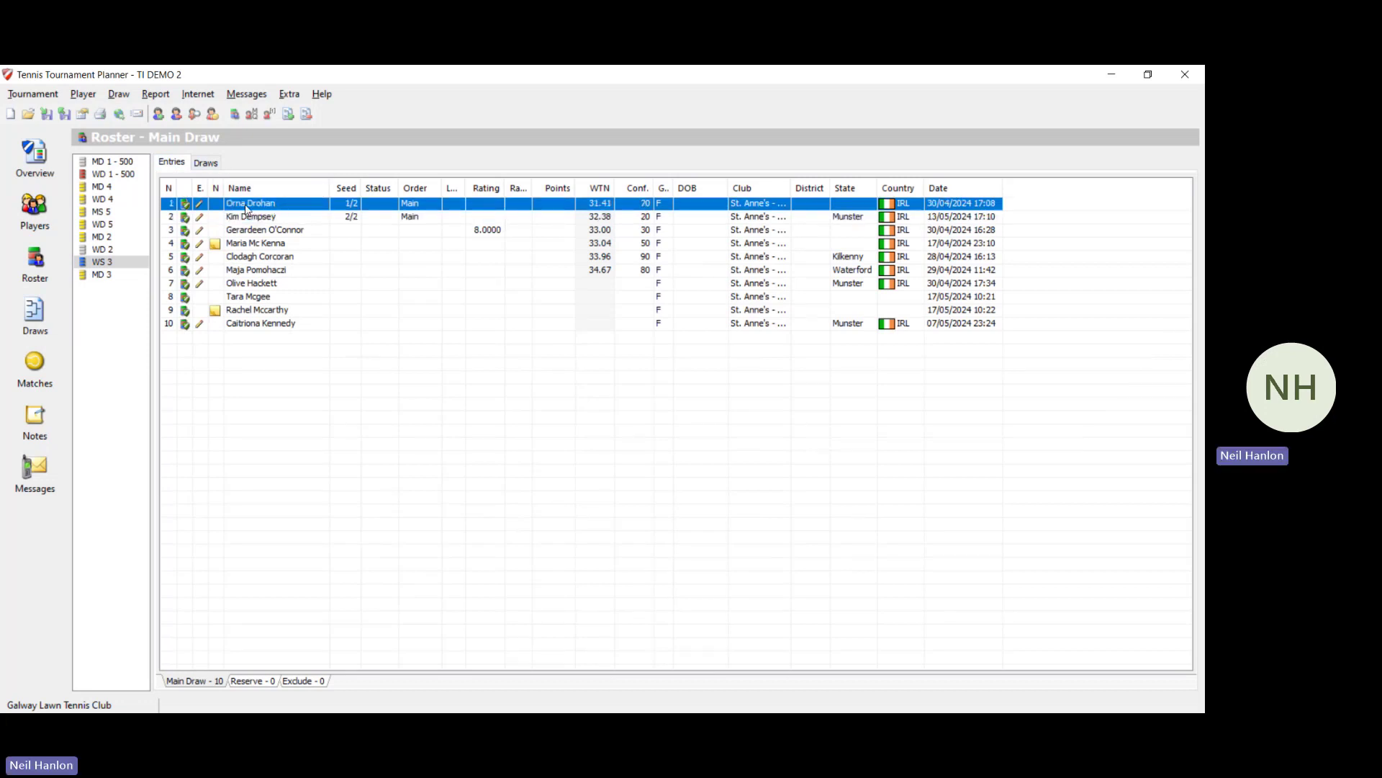
pyautogui.click(46, 230)
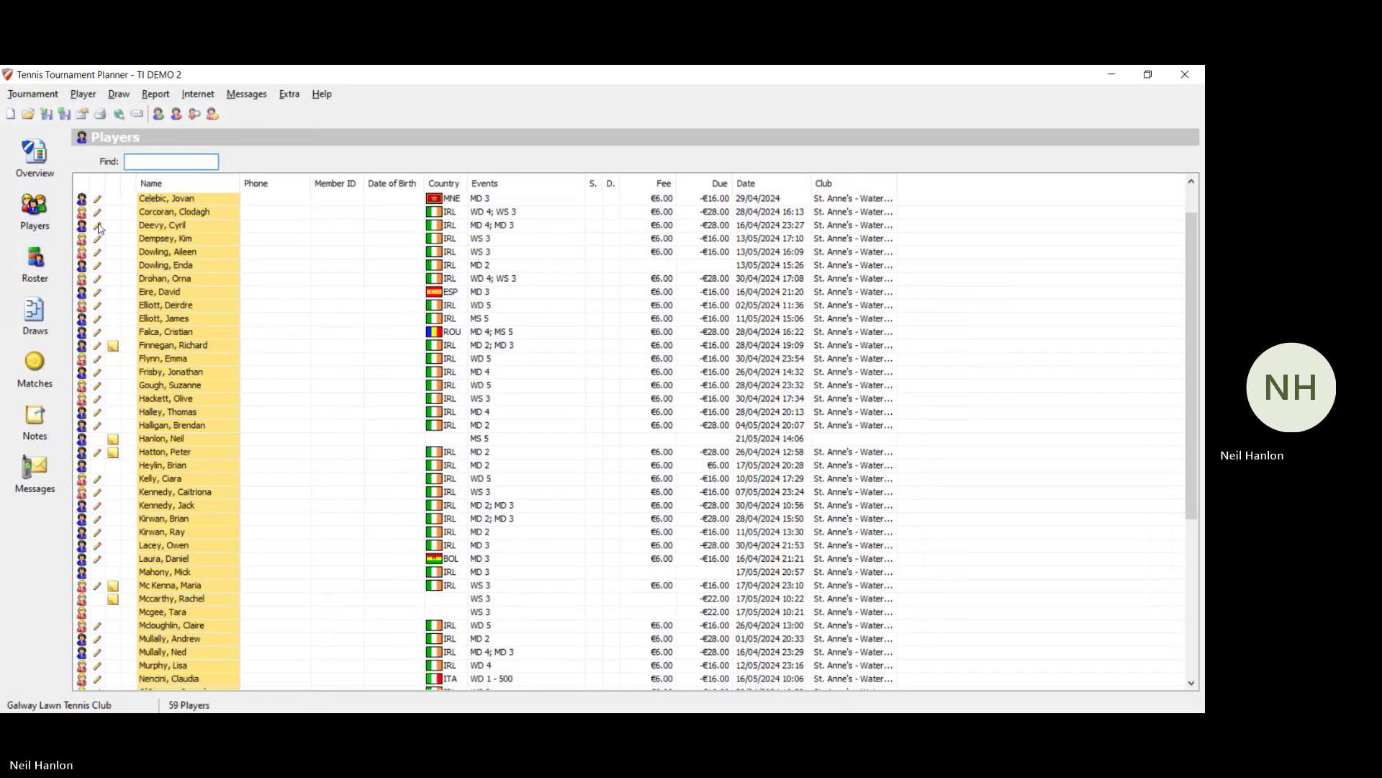
pyautogui.click(52, 301)
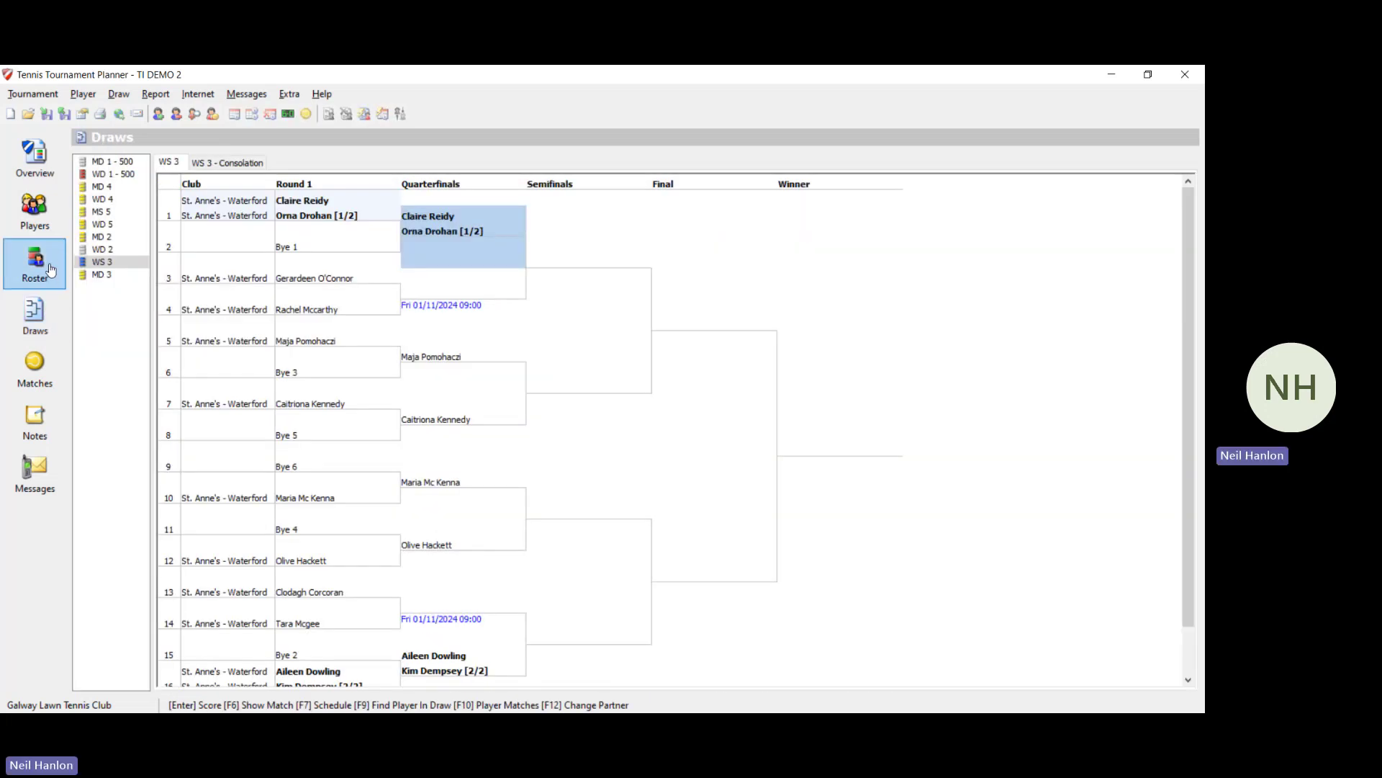
pyautogui.click(38, 214)
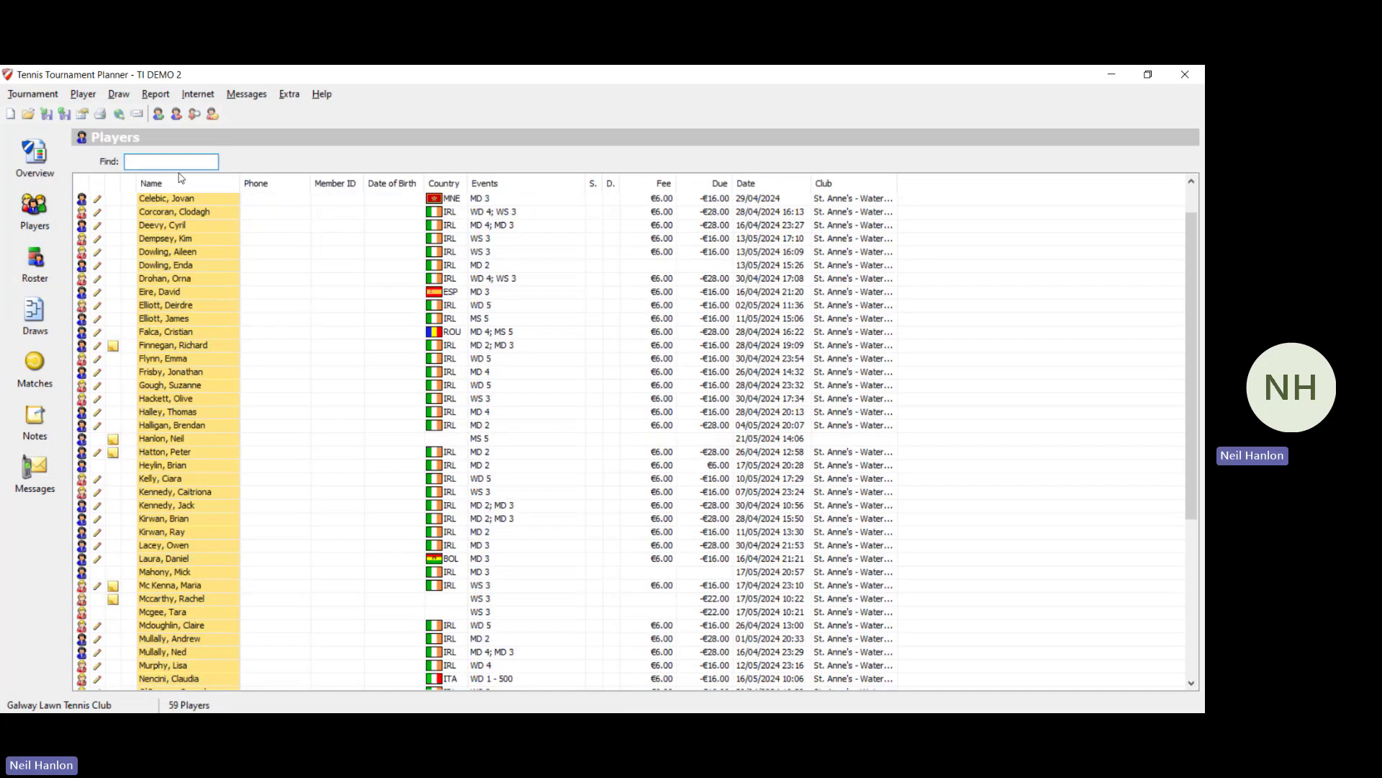
pyautogui.write('re')
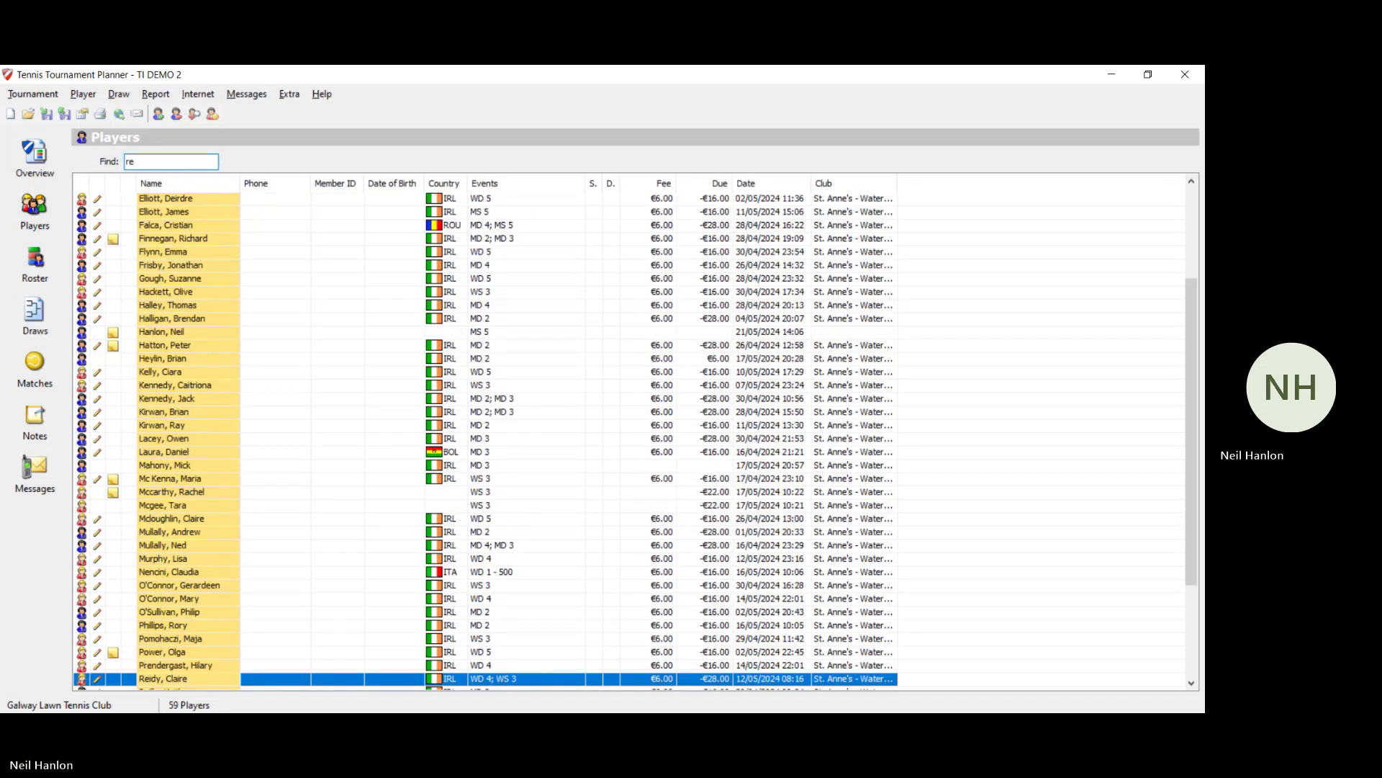
# Step: Try twice to untick the found player's WS 3 entry, dismiss the still-in-a-draw warnings, and view the bracket
pyautogui.doubleClick(547, 680)
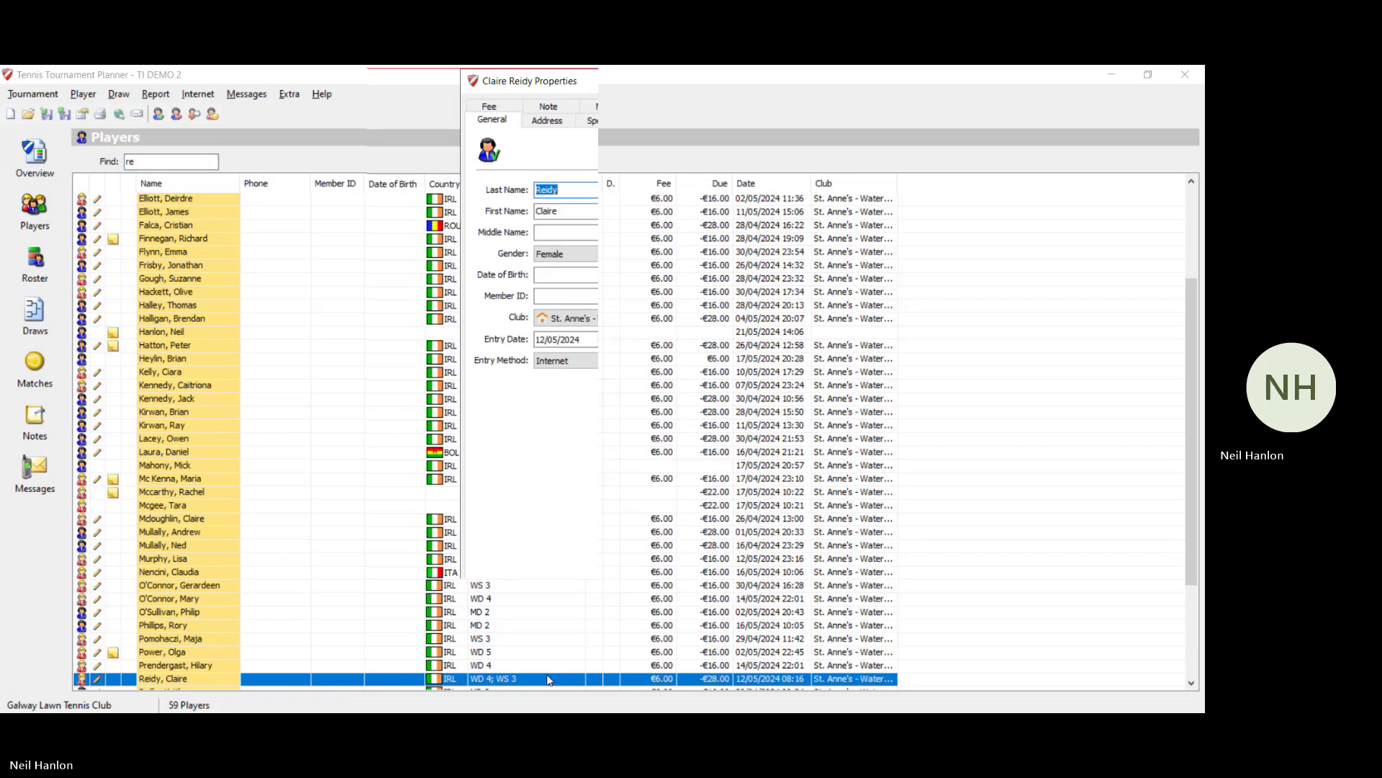
pyautogui.click(646, 119)
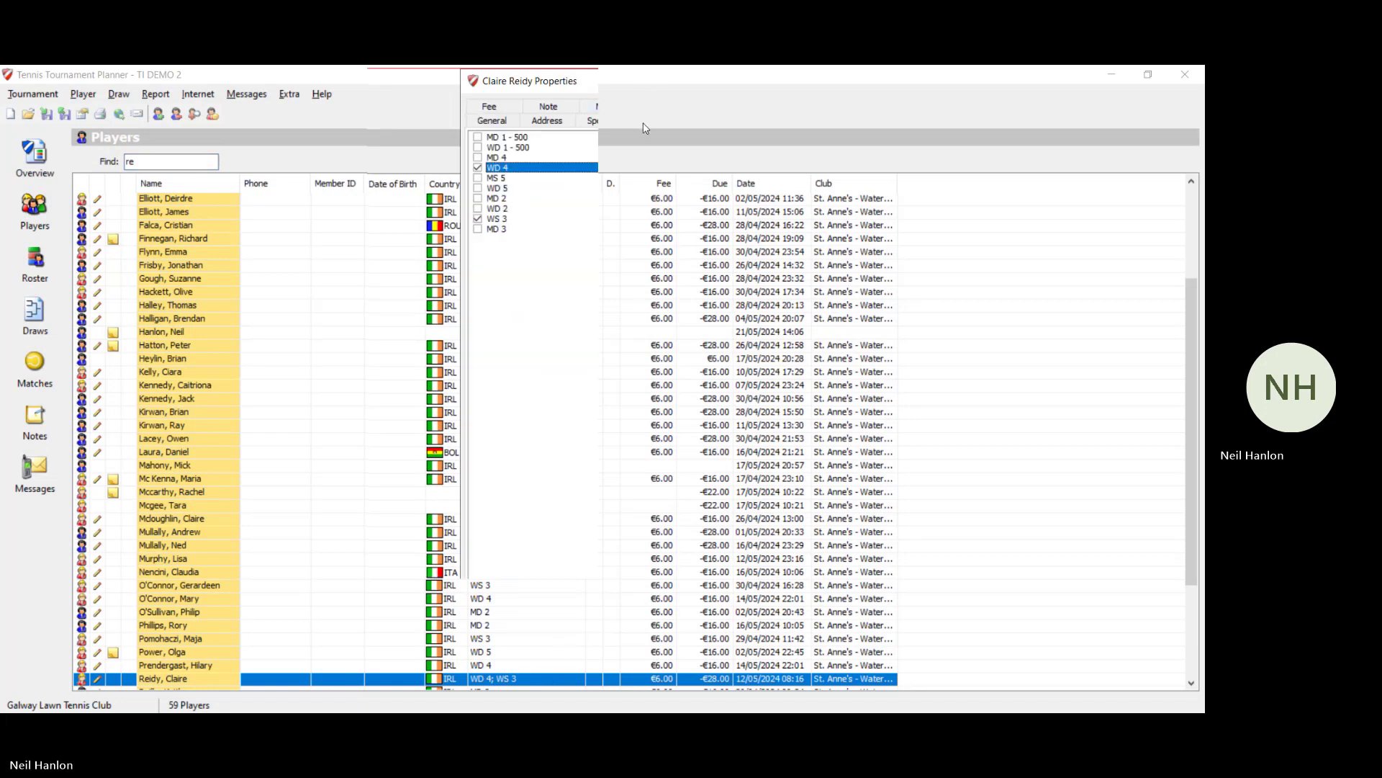
pyautogui.click(476, 220)
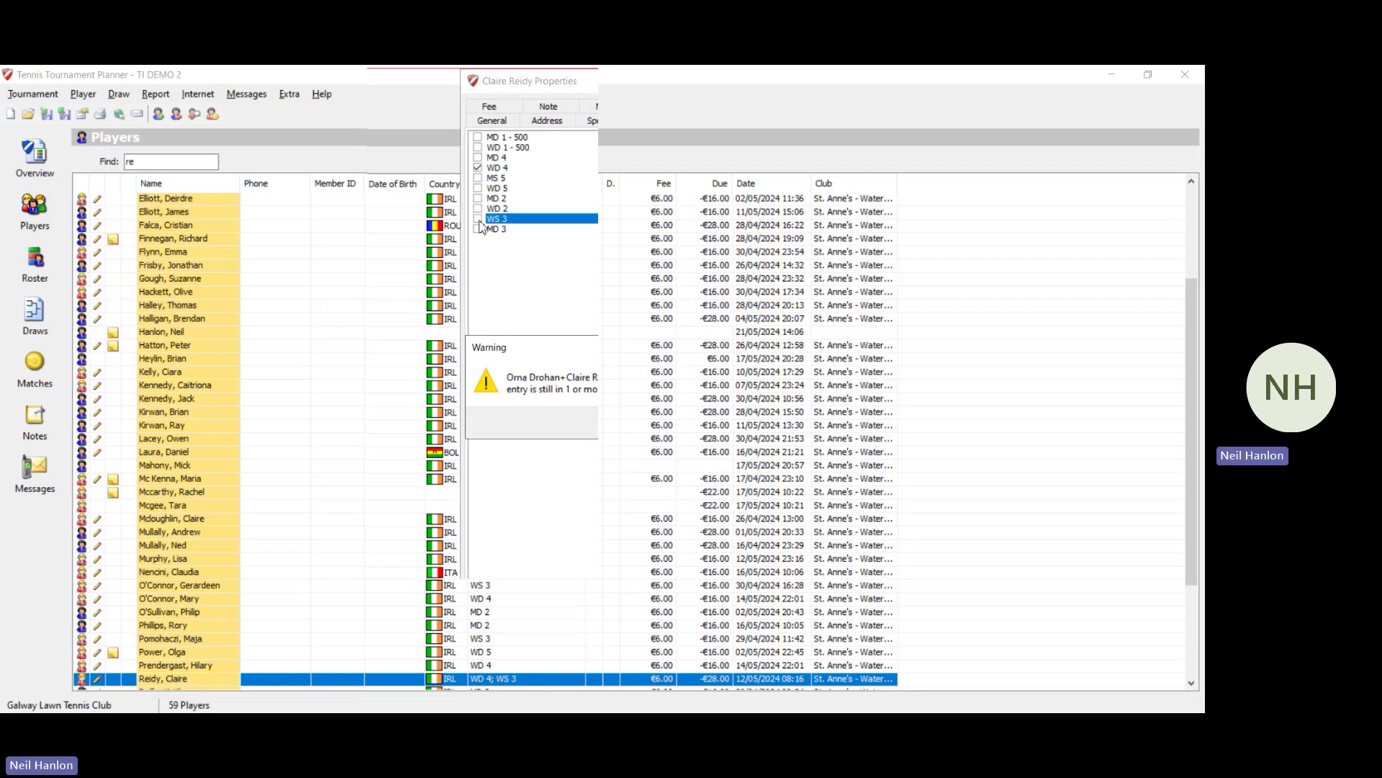
pyautogui.click(715, 420)
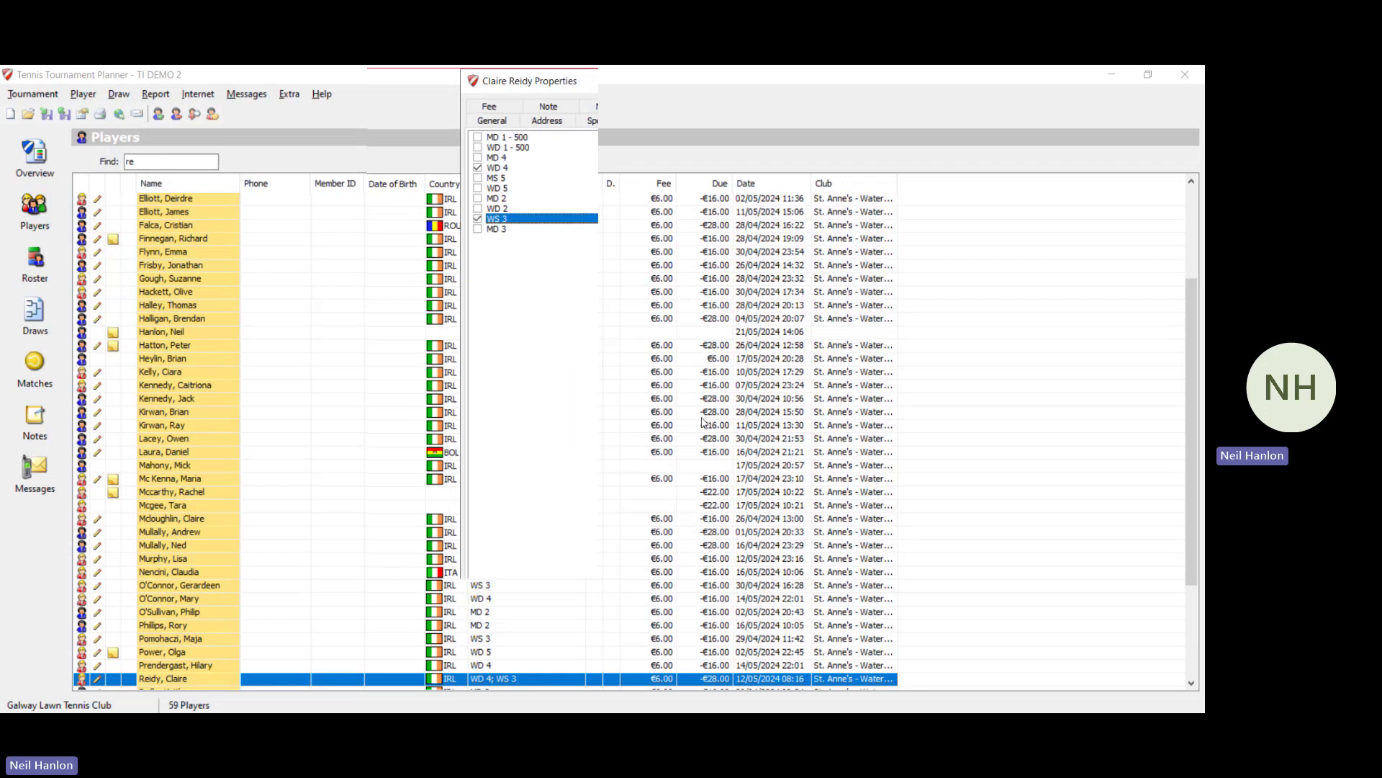
pyautogui.click(478, 220)
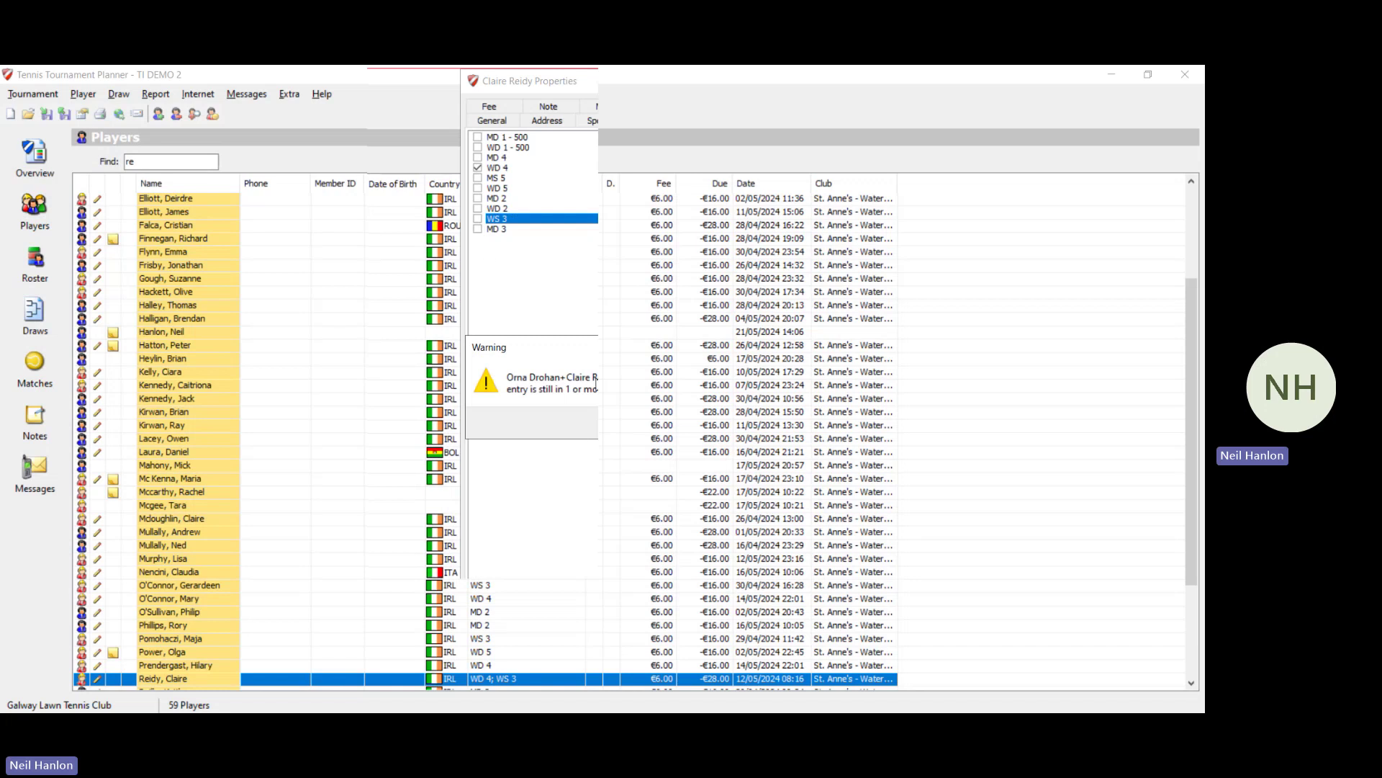
pyautogui.click(698, 423)
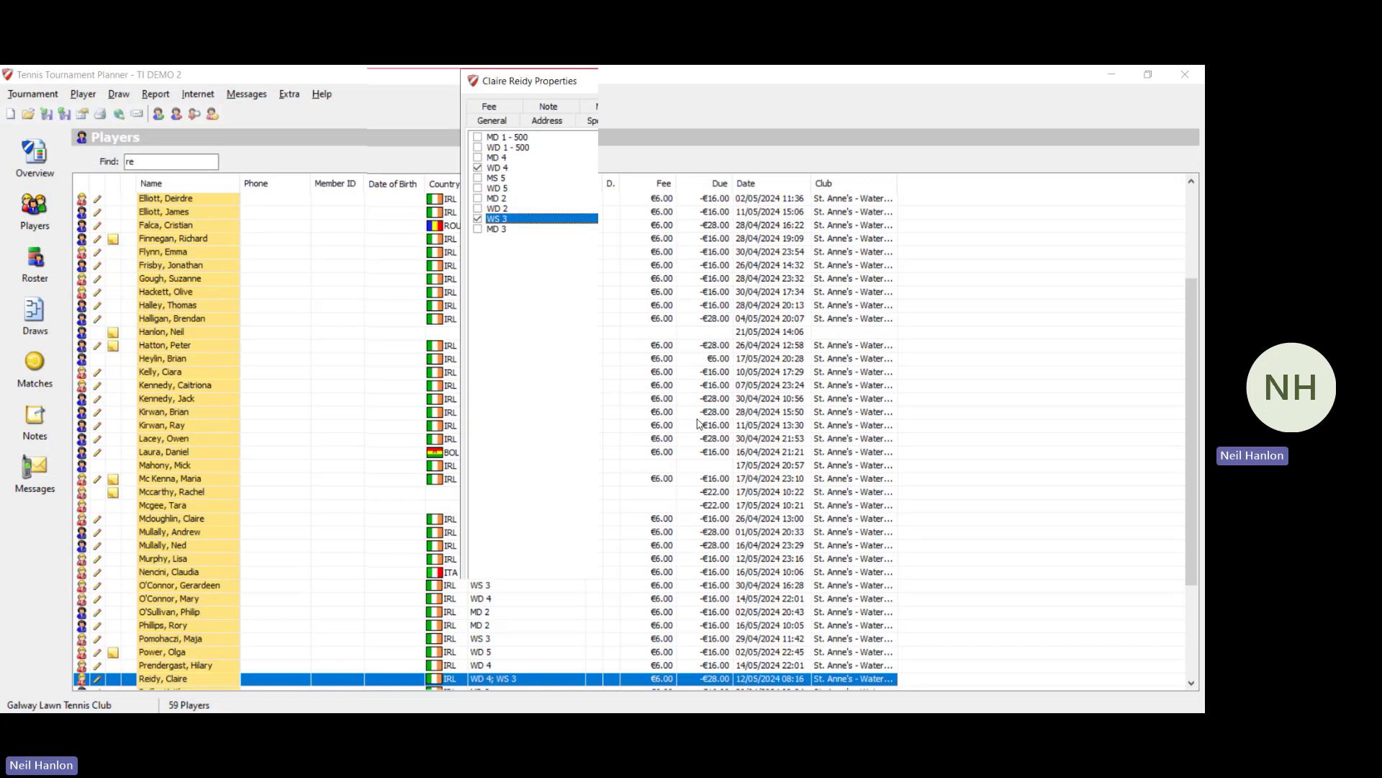
pyautogui.click(729, 82)
pyautogui.click(11, 311)
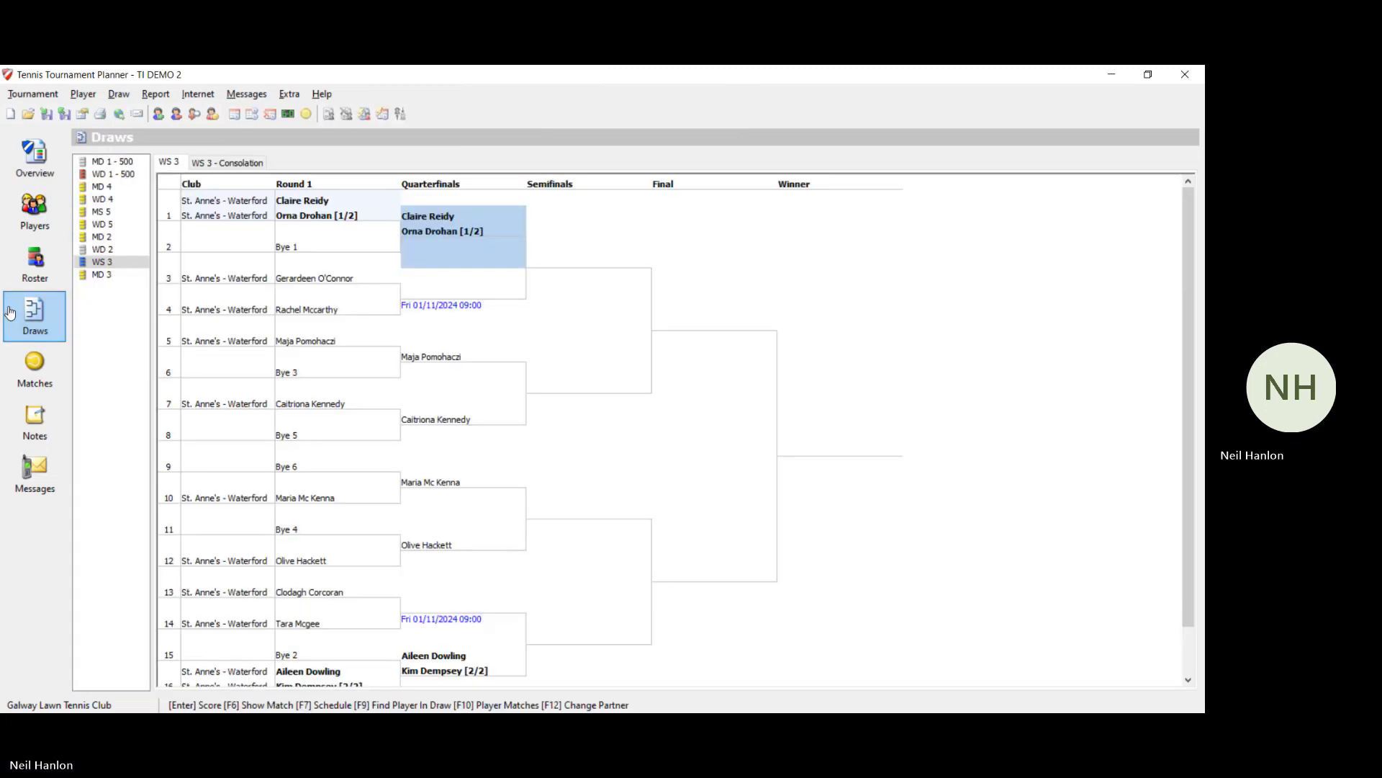
# Step: Select the second-seeded pair's bracket slot, then search the players list for 'do'
pyautogui.click(461, 536)
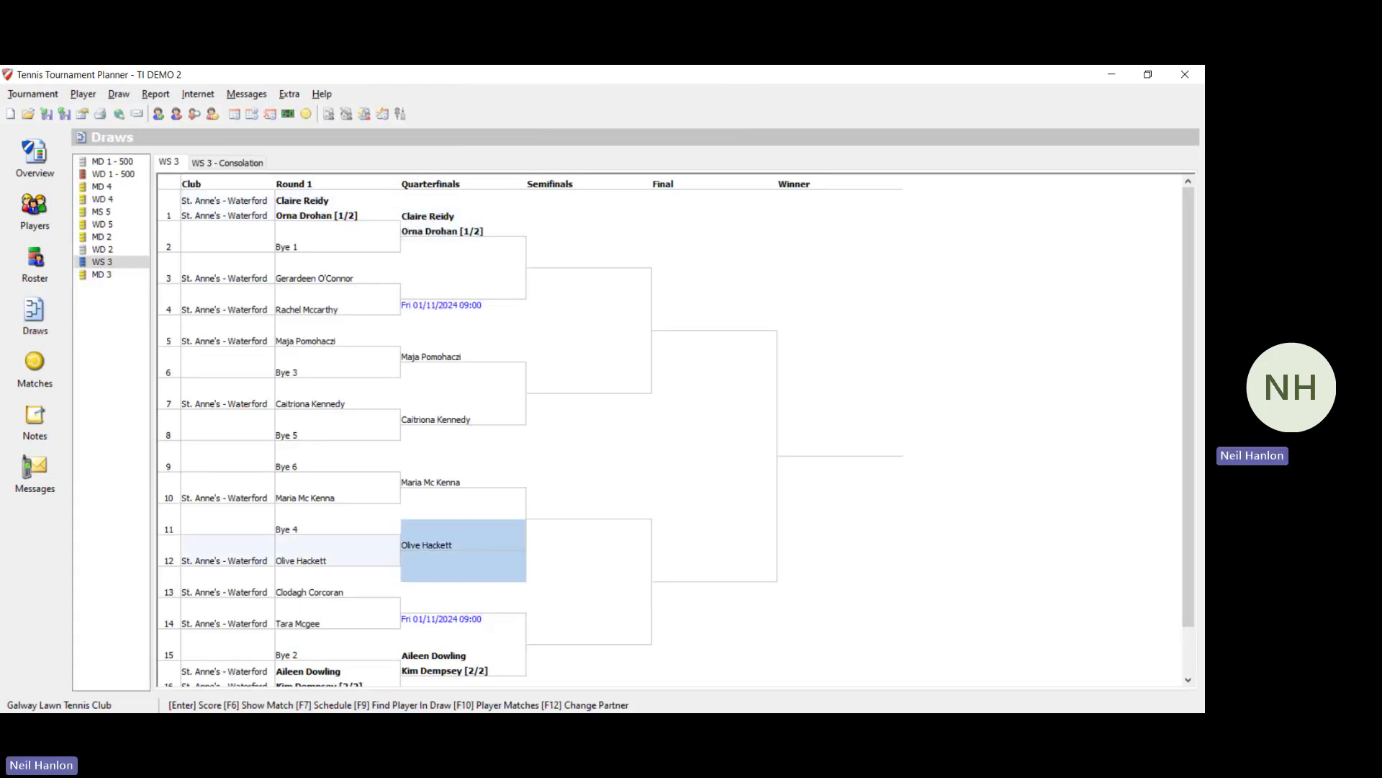
pyautogui.click(439, 657)
pyautogui.click(13, 227)
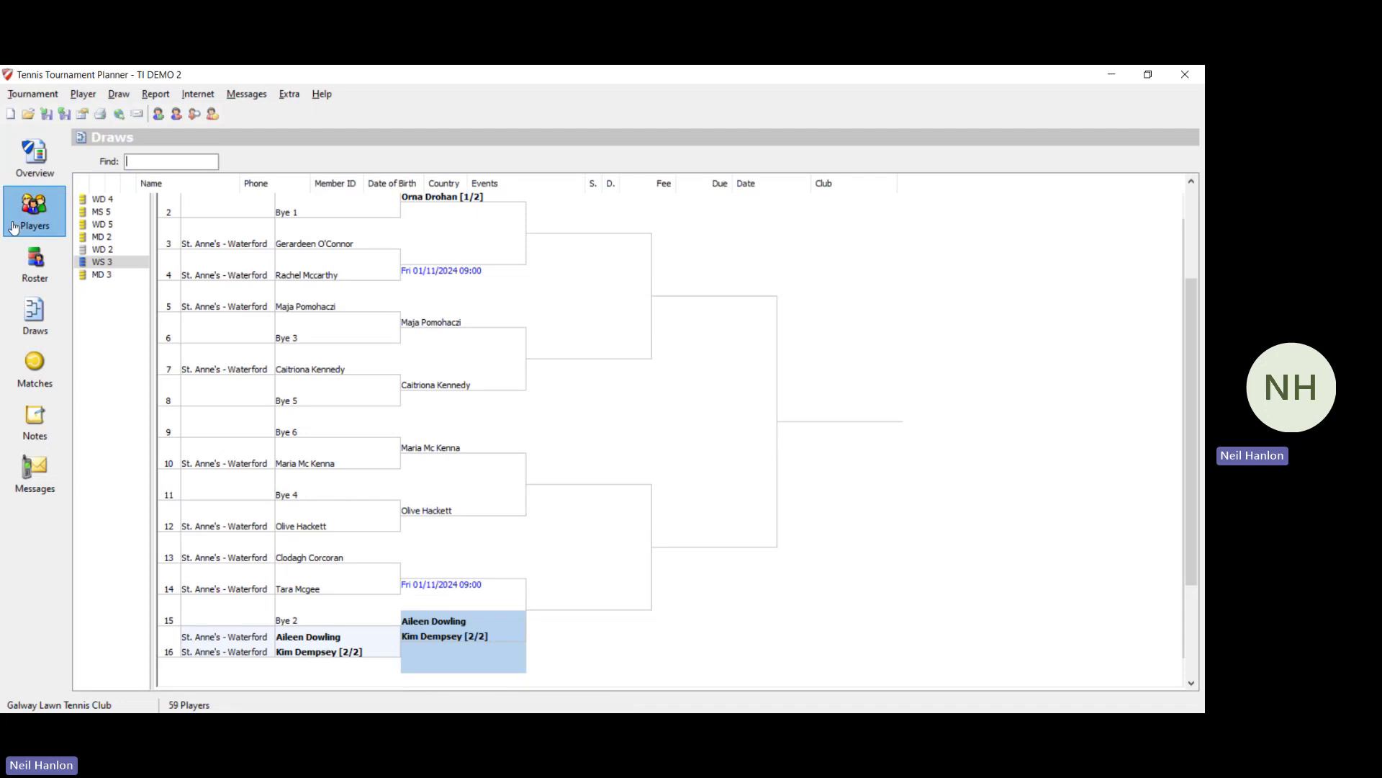
pyautogui.write('do')
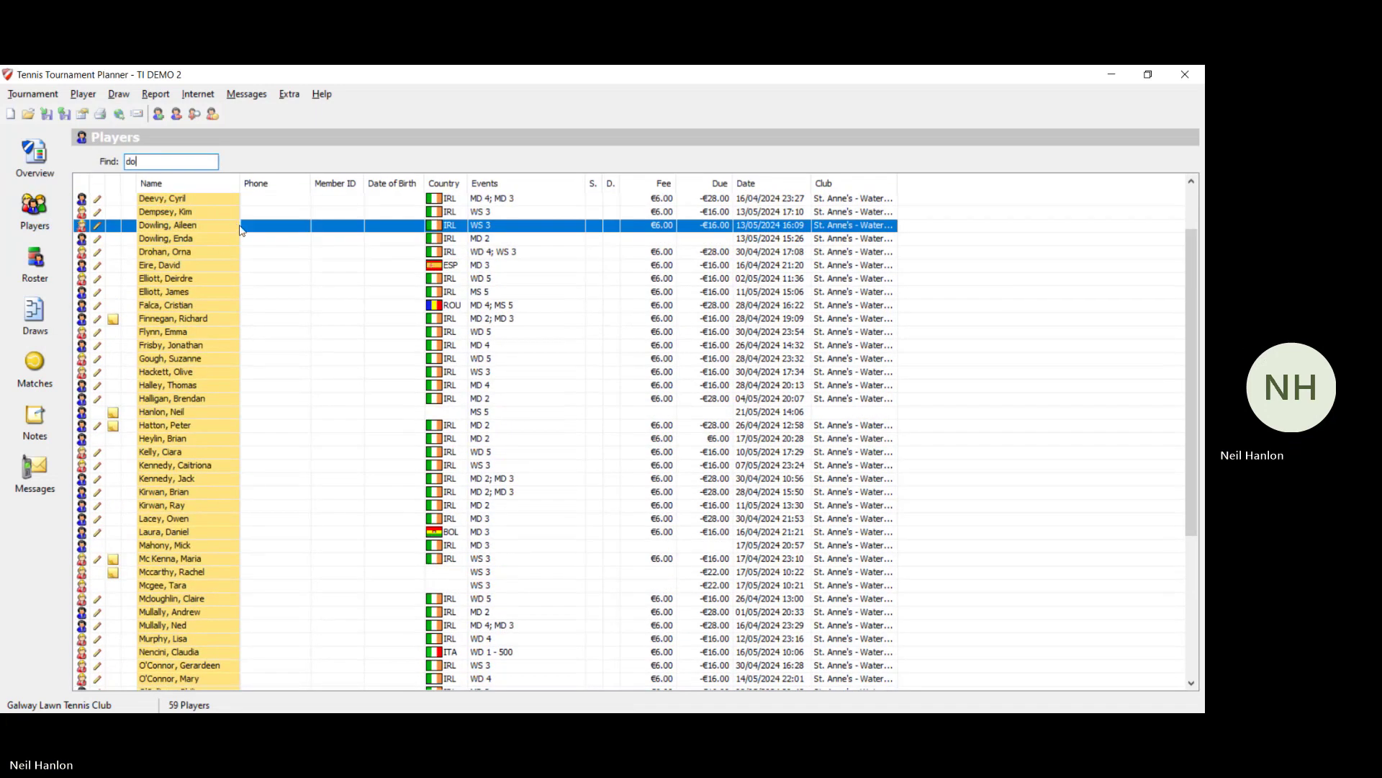
# Step: Try to withdraw the found player from WS 3, dismiss the draw warning, and show the WS 3 roster
pyautogui.doubleClick(284, 231)
pyautogui.click(654, 121)
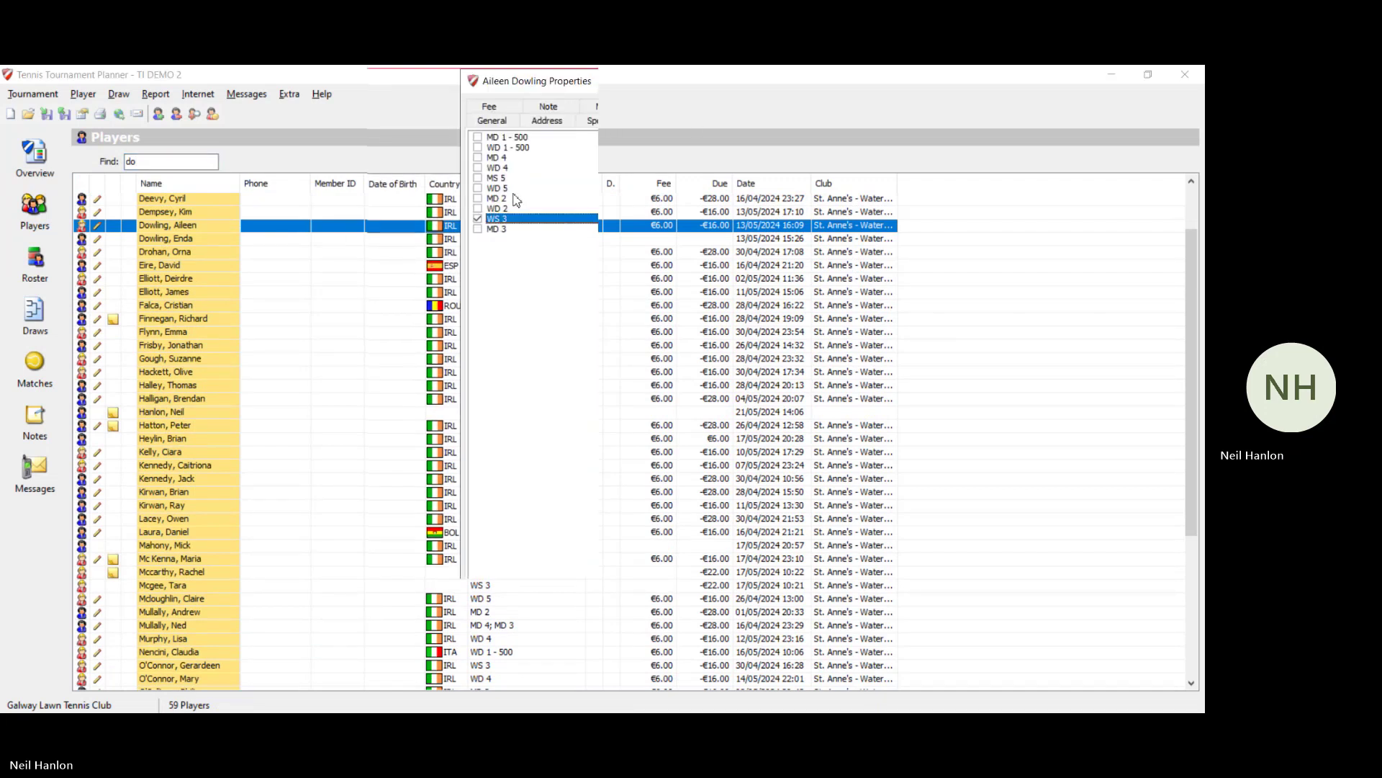
pyautogui.click(477, 218)
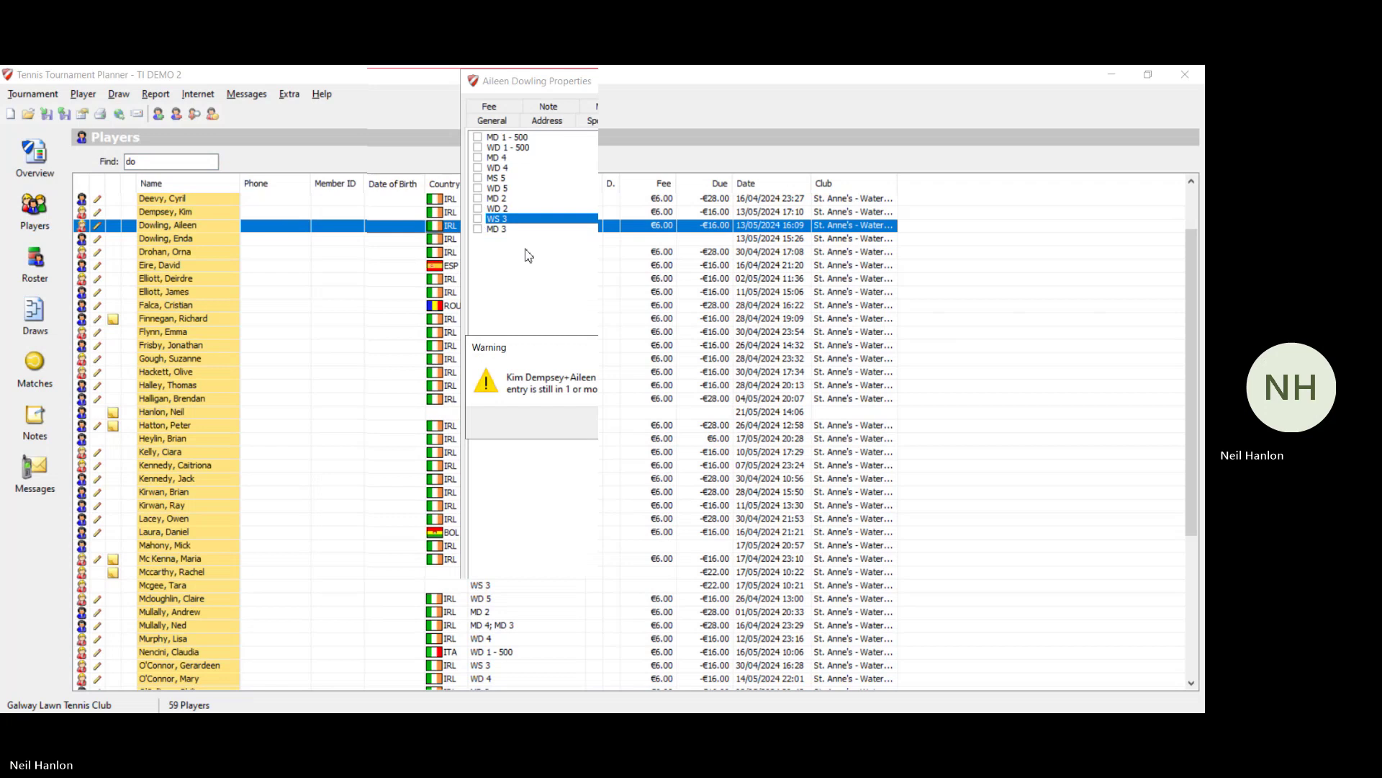
pyautogui.press('Return')
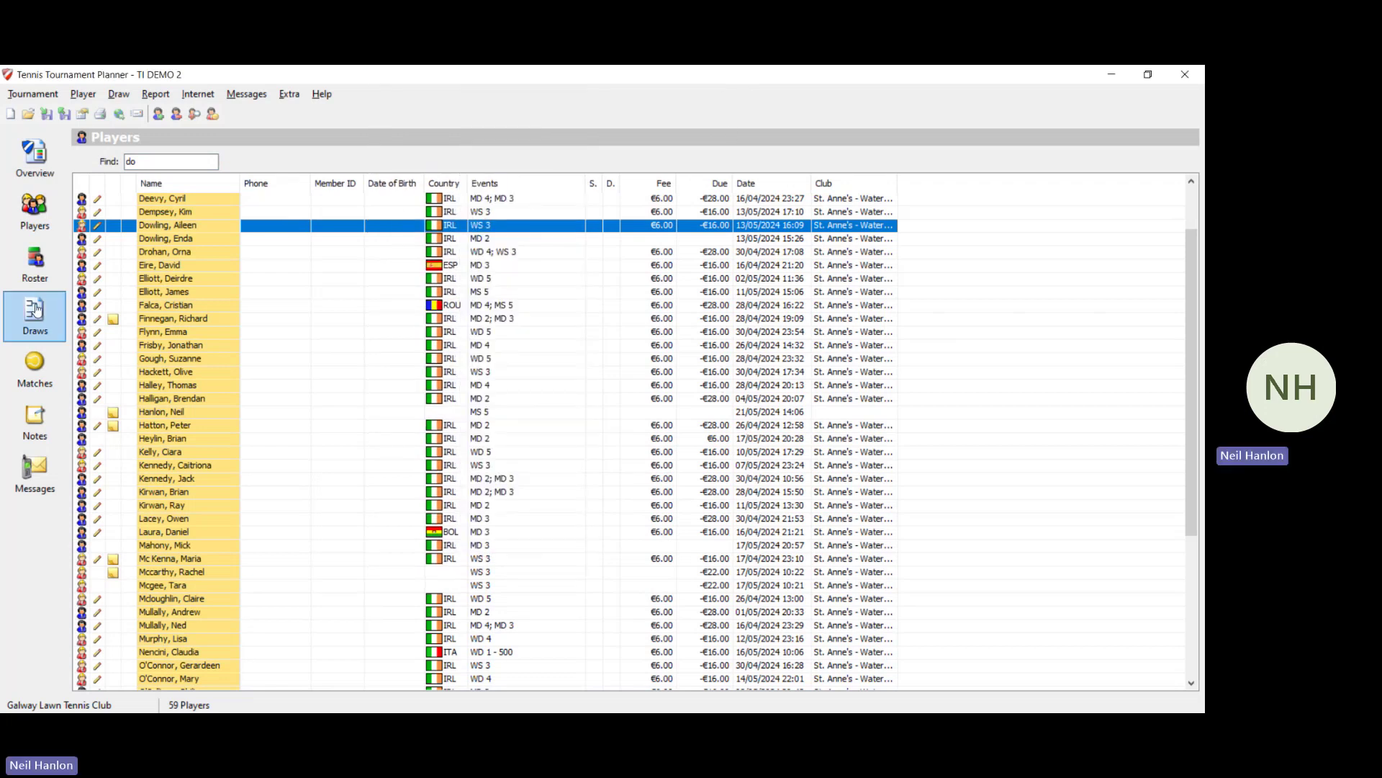
pyautogui.click(40, 272)
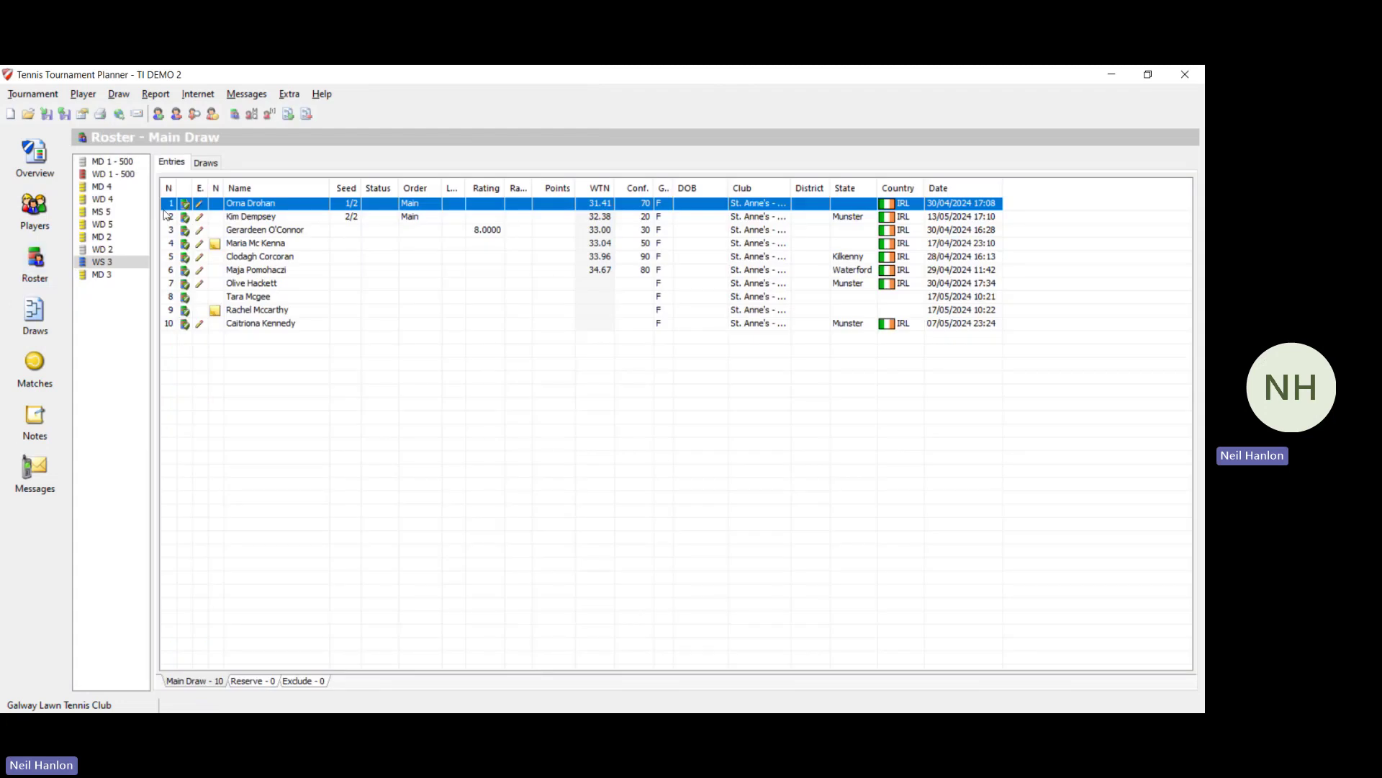
# Step: Delete the WS 3 draw and confirm the deletion
pyautogui.click(208, 162)
pyautogui.click(216, 201)
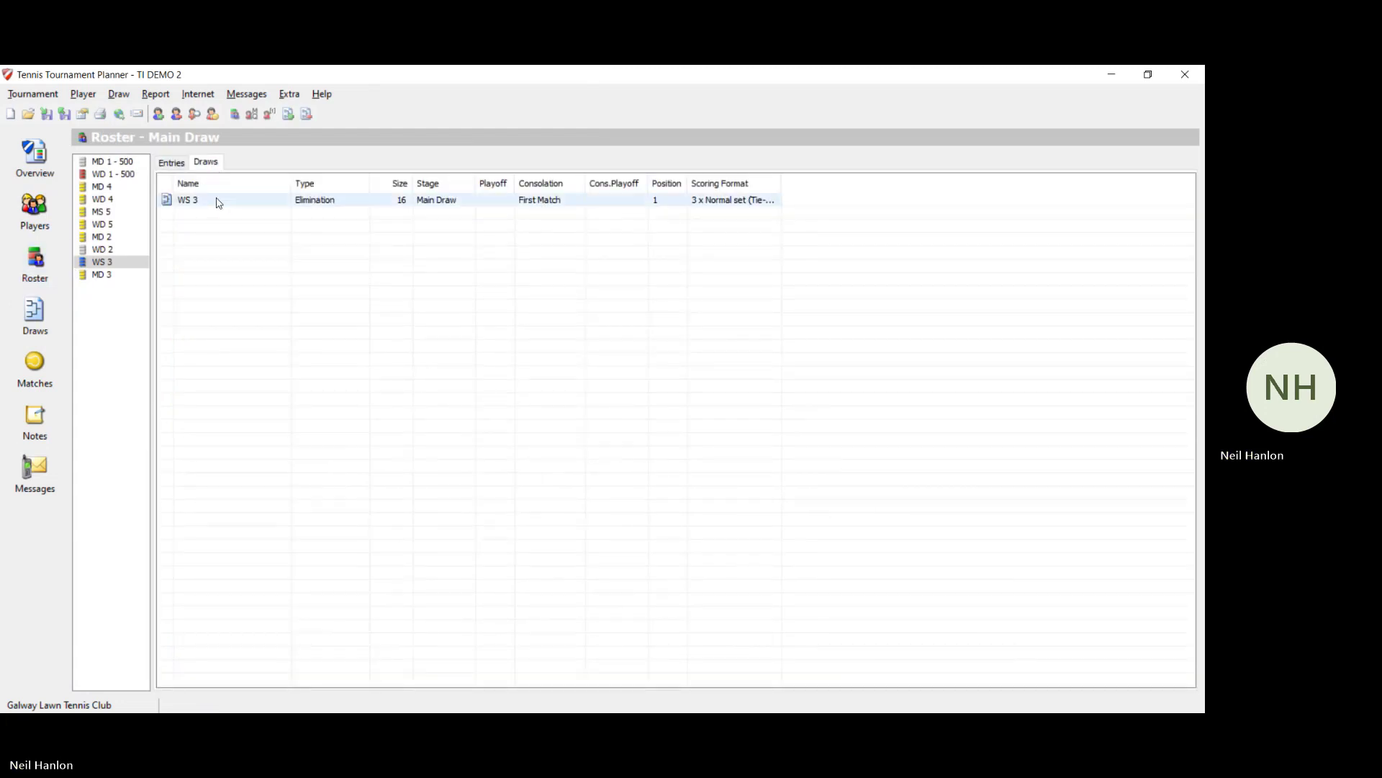
pyautogui.rightClick(217, 202)
pyautogui.click(287, 232)
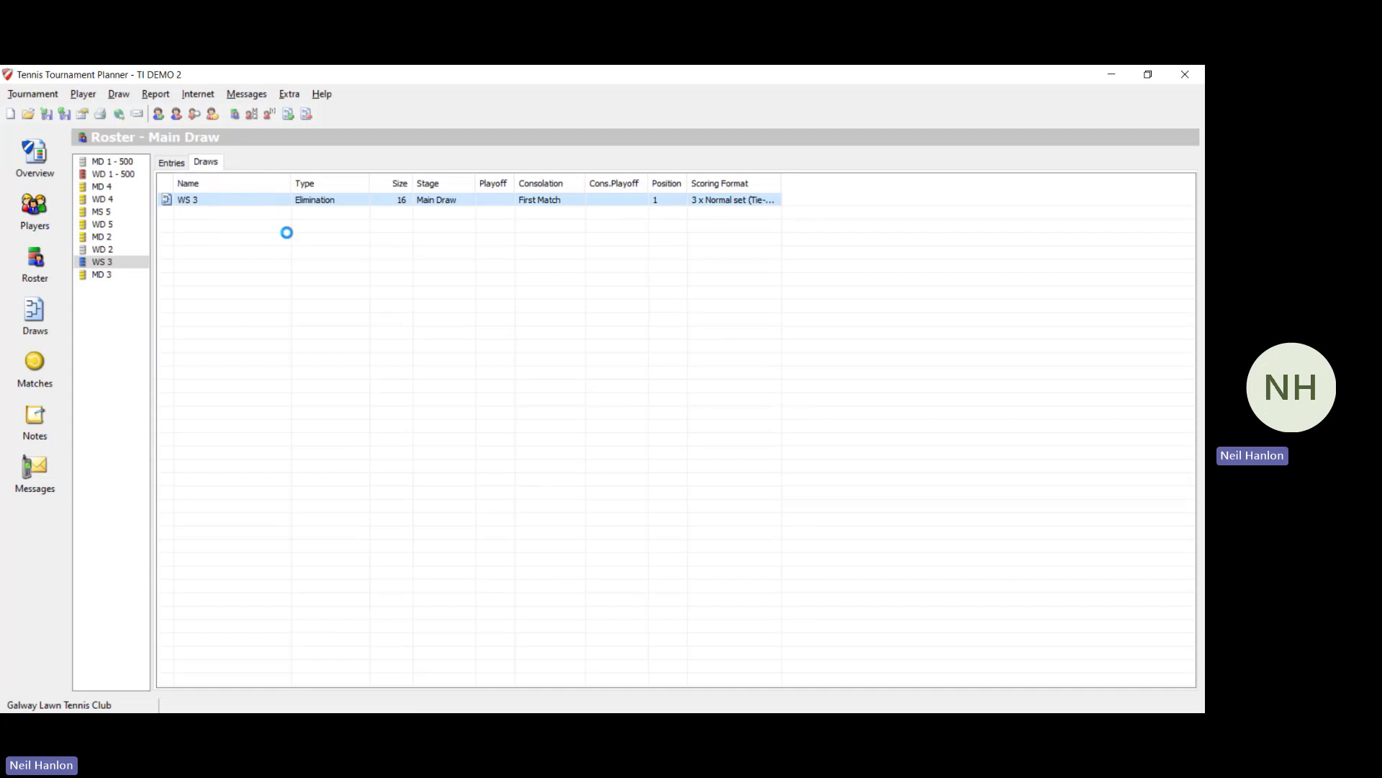
pyautogui.click(660, 417)
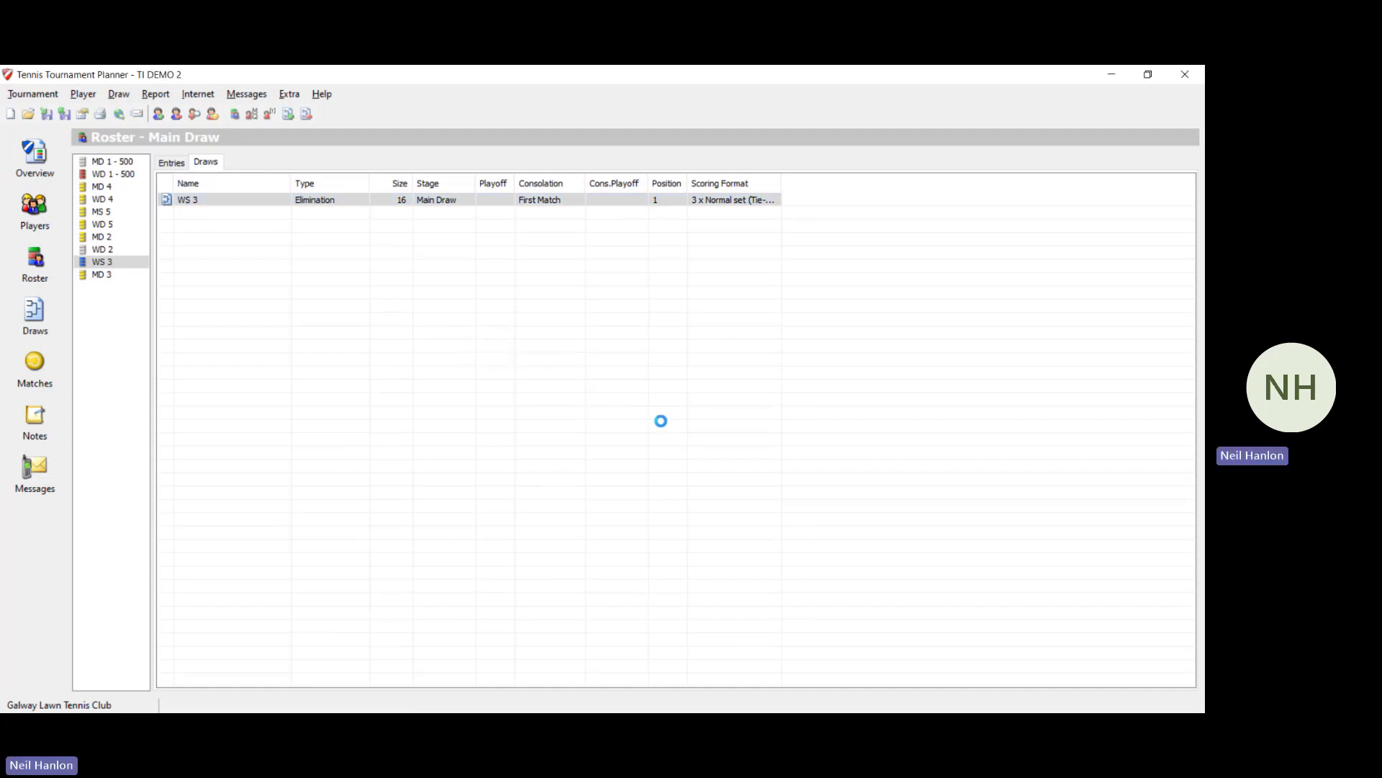
# Step: Untick WS 3 in the second-seeded player's properties and confirm the withdrawal
pyautogui.click(35, 210)
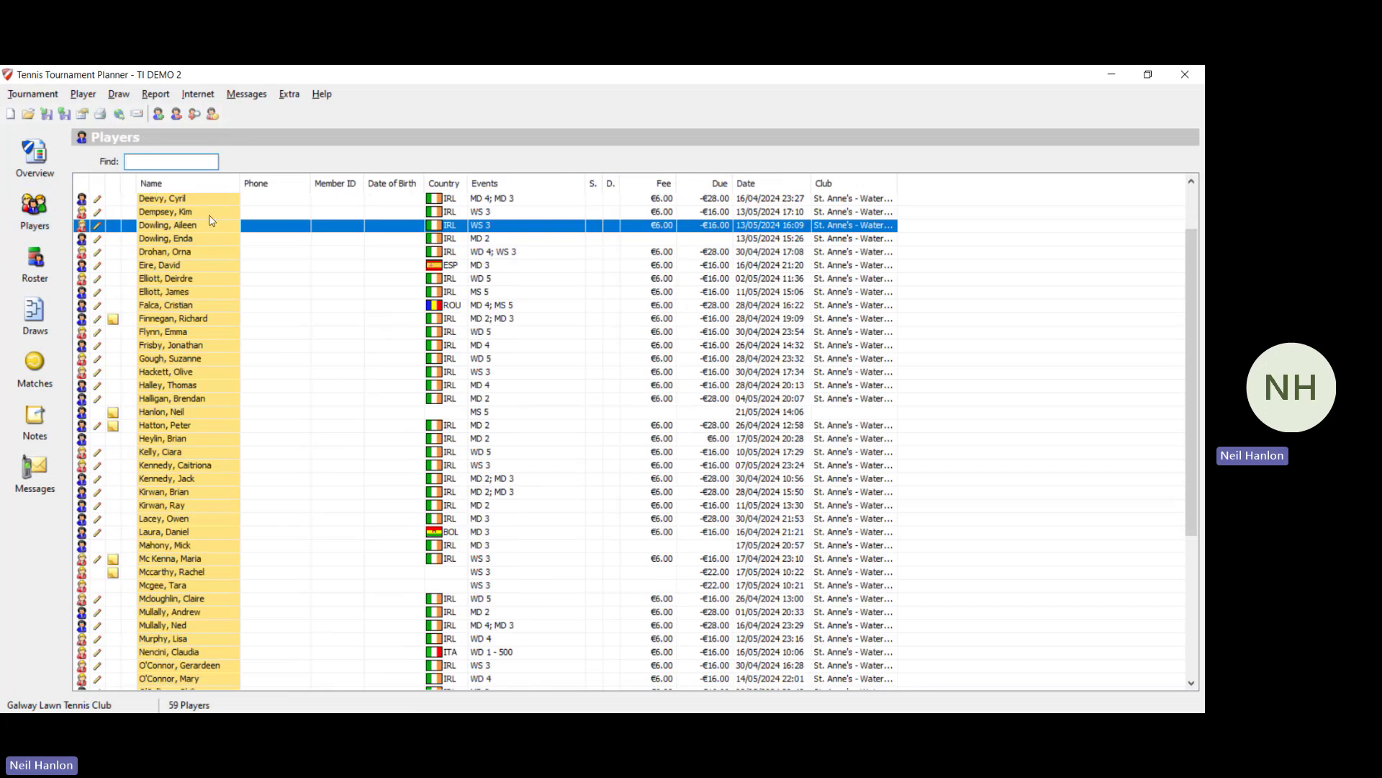
pyautogui.doubleClick(216, 230)
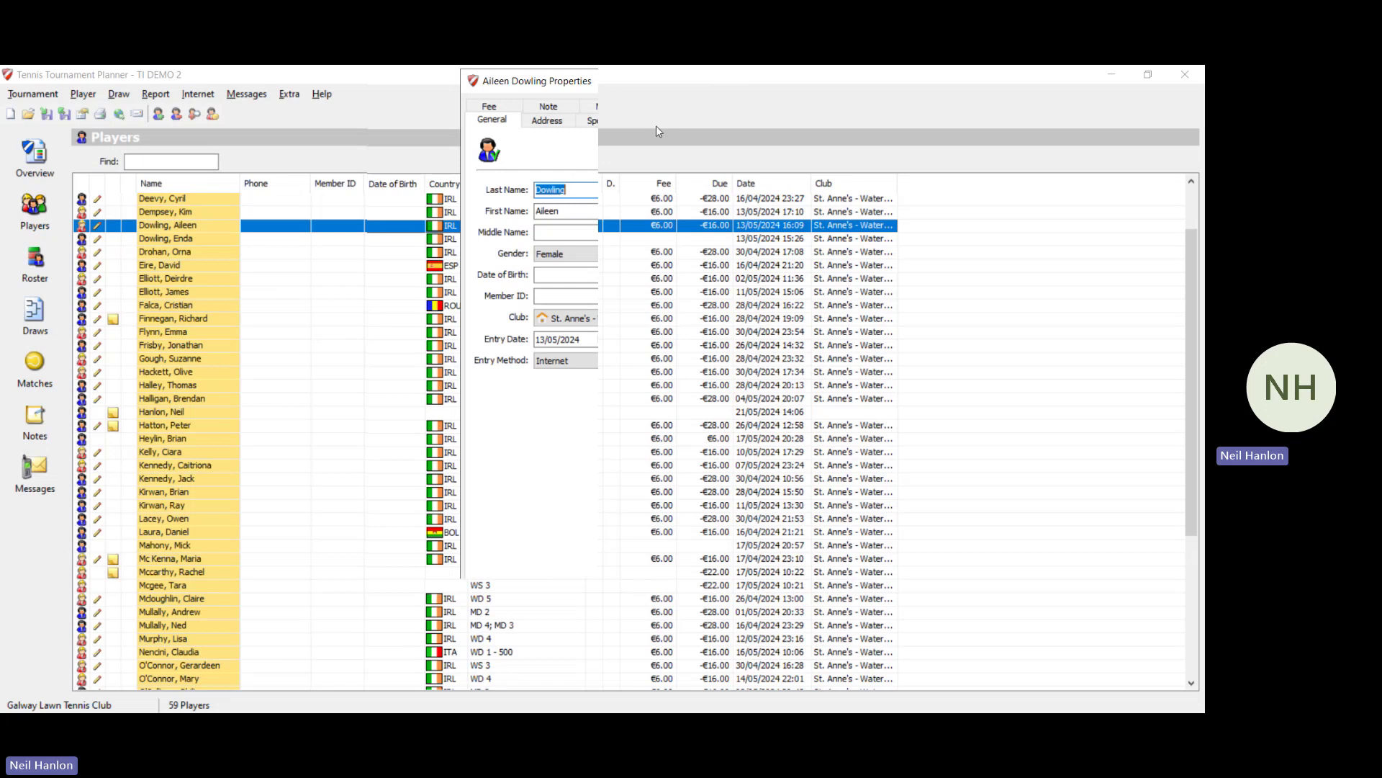
pyautogui.click(654, 120)
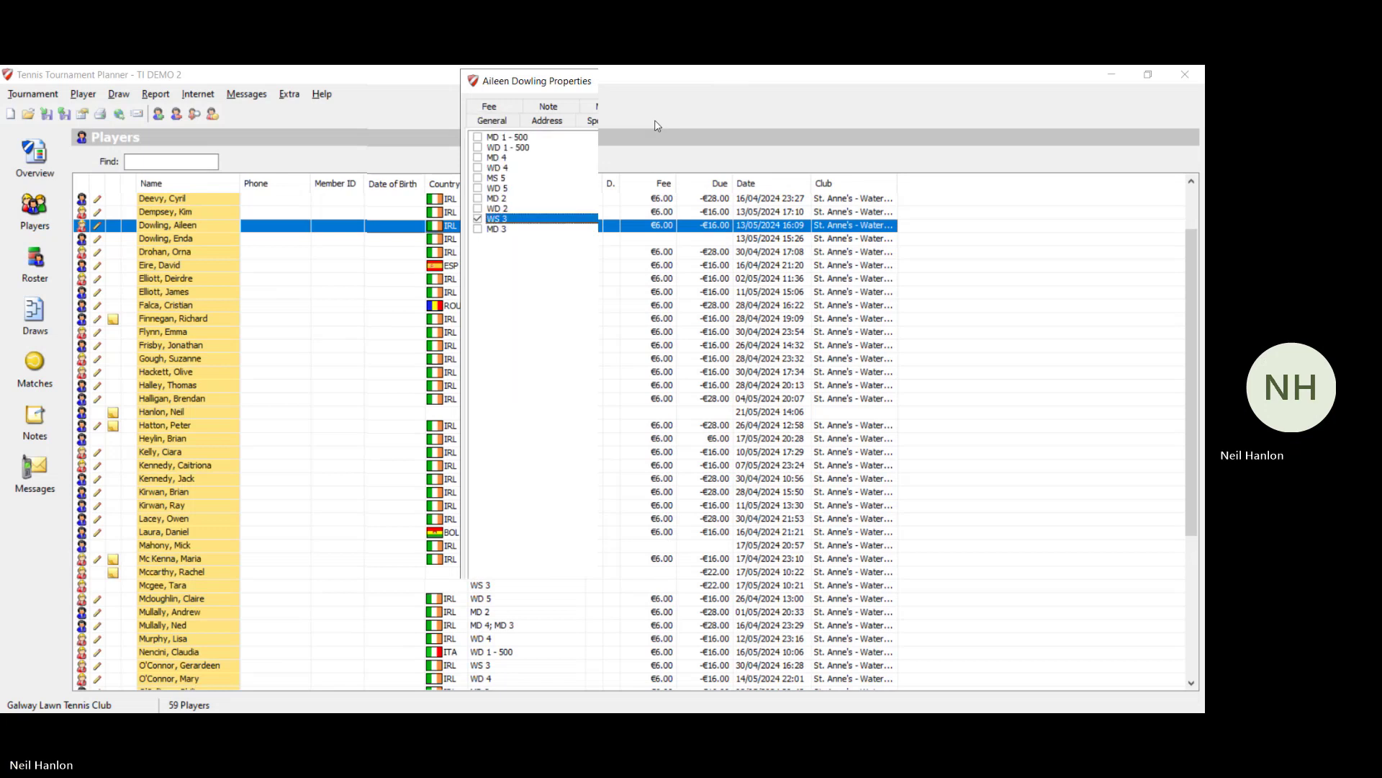
pyautogui.click(480, 222)
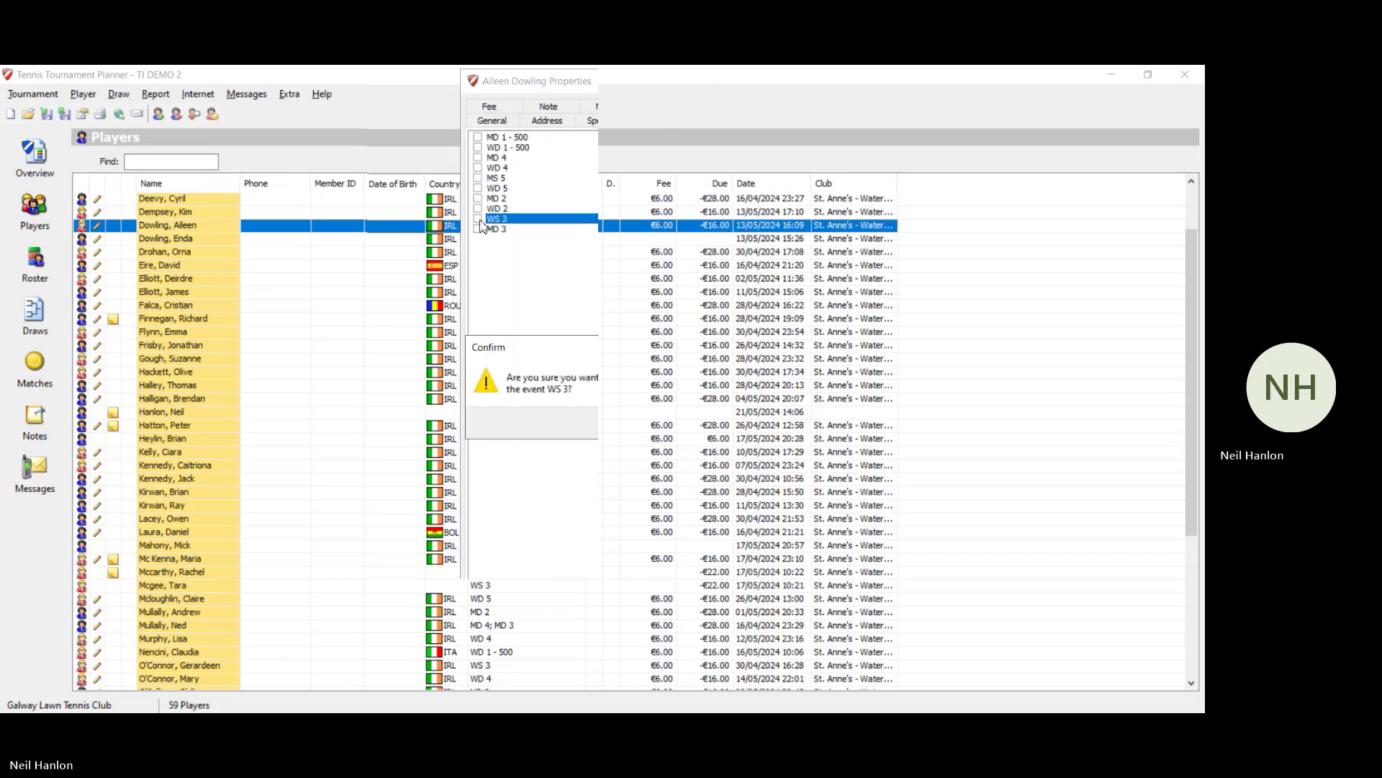
pyautogui.click(659, 430)
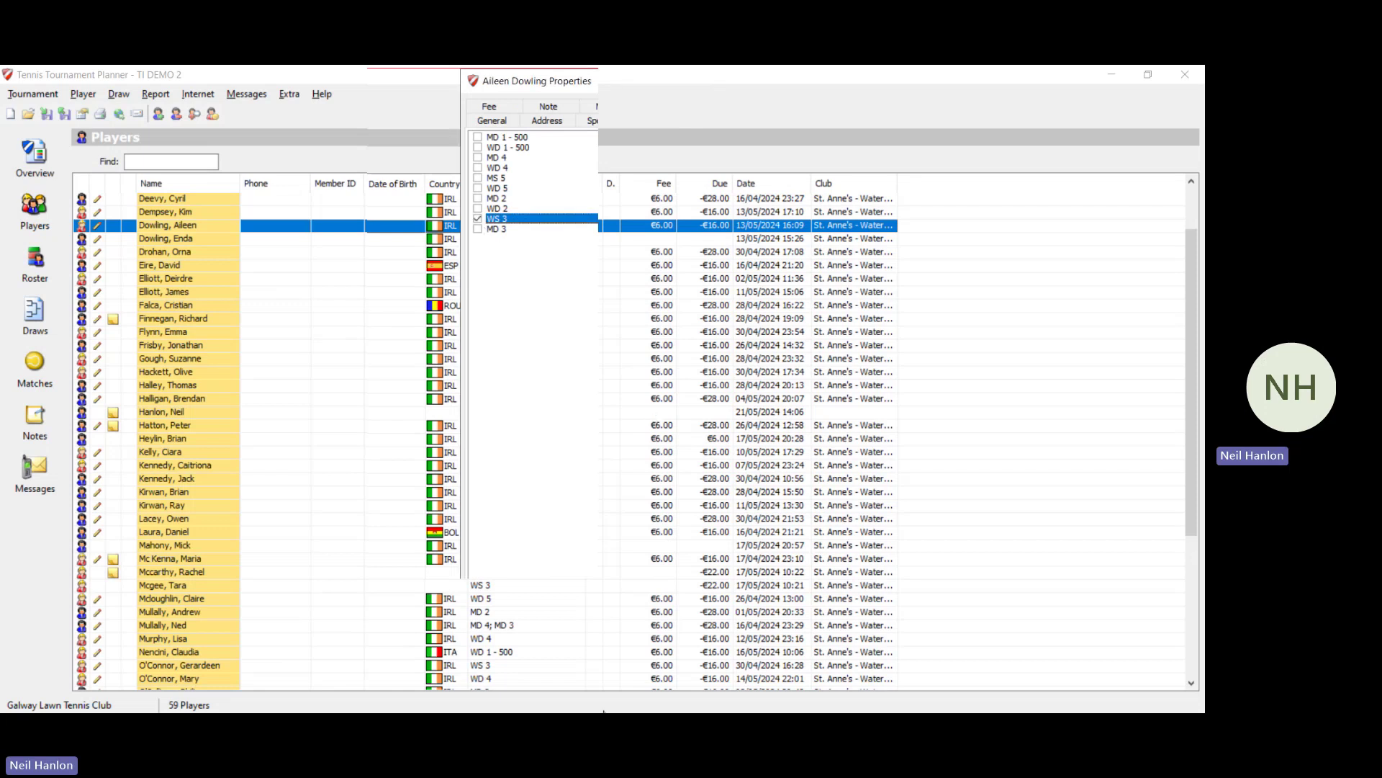
pyautogui.scroll(2, 395, 425)
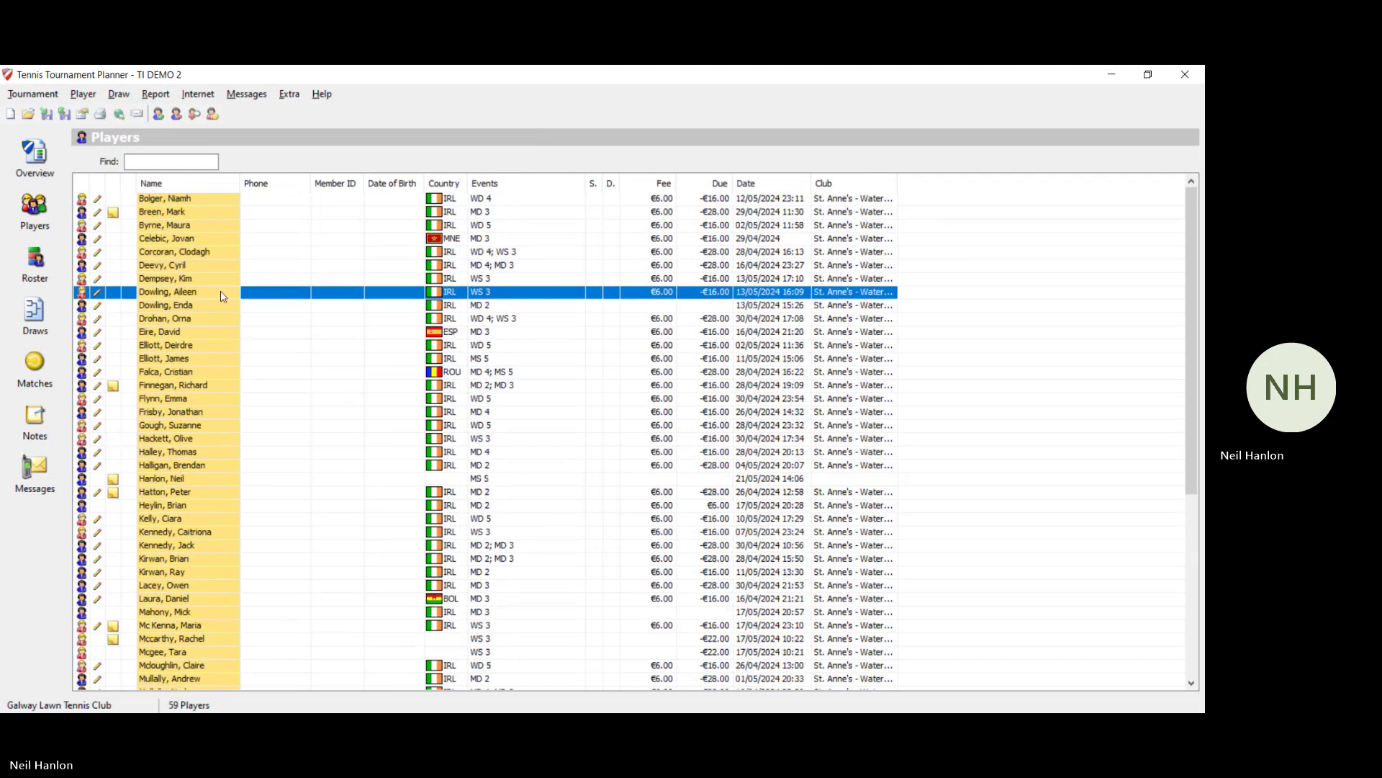
# Step: Withdraw the other second-seeded player from WS 3 and confirm
pyautogui.click(186, 281)
pyautogui.doubleClick(186, 281)
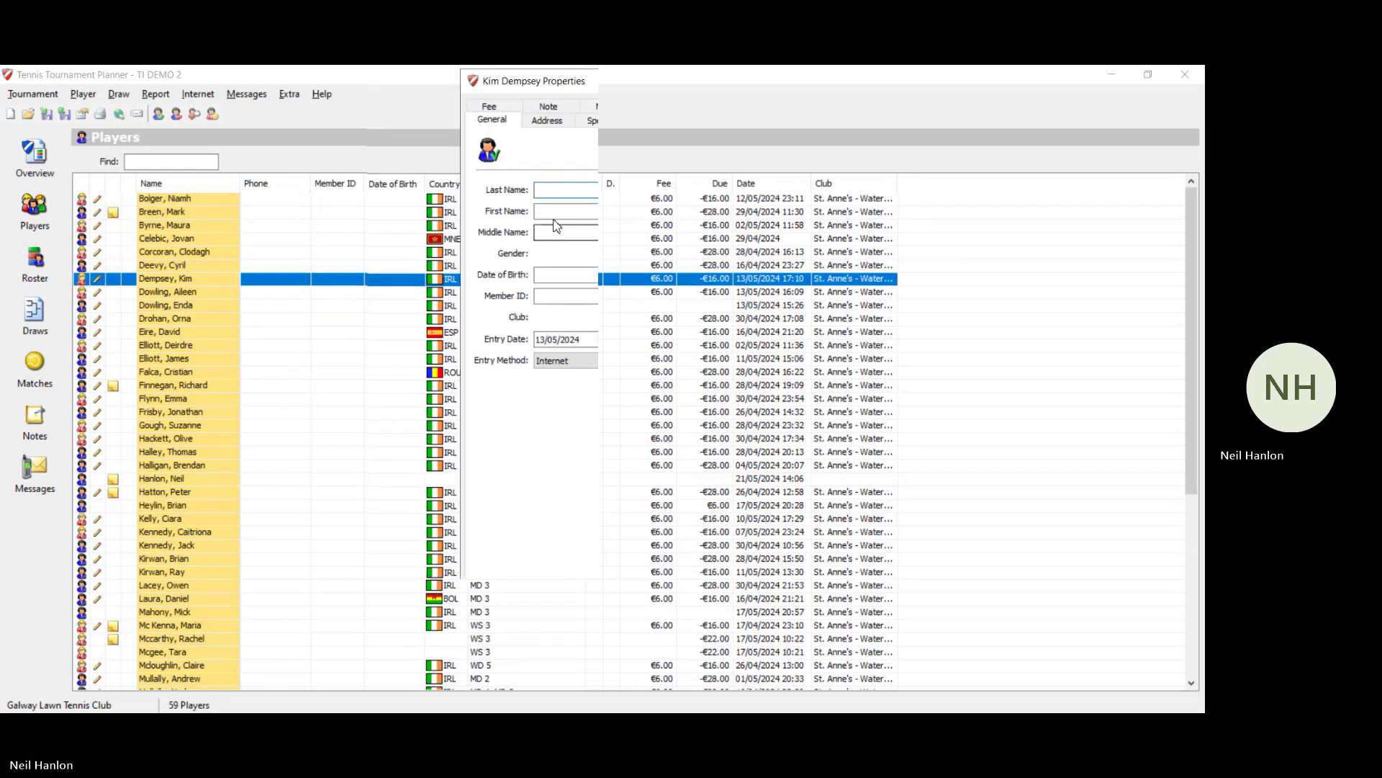
pyautogui.click(658, 123)
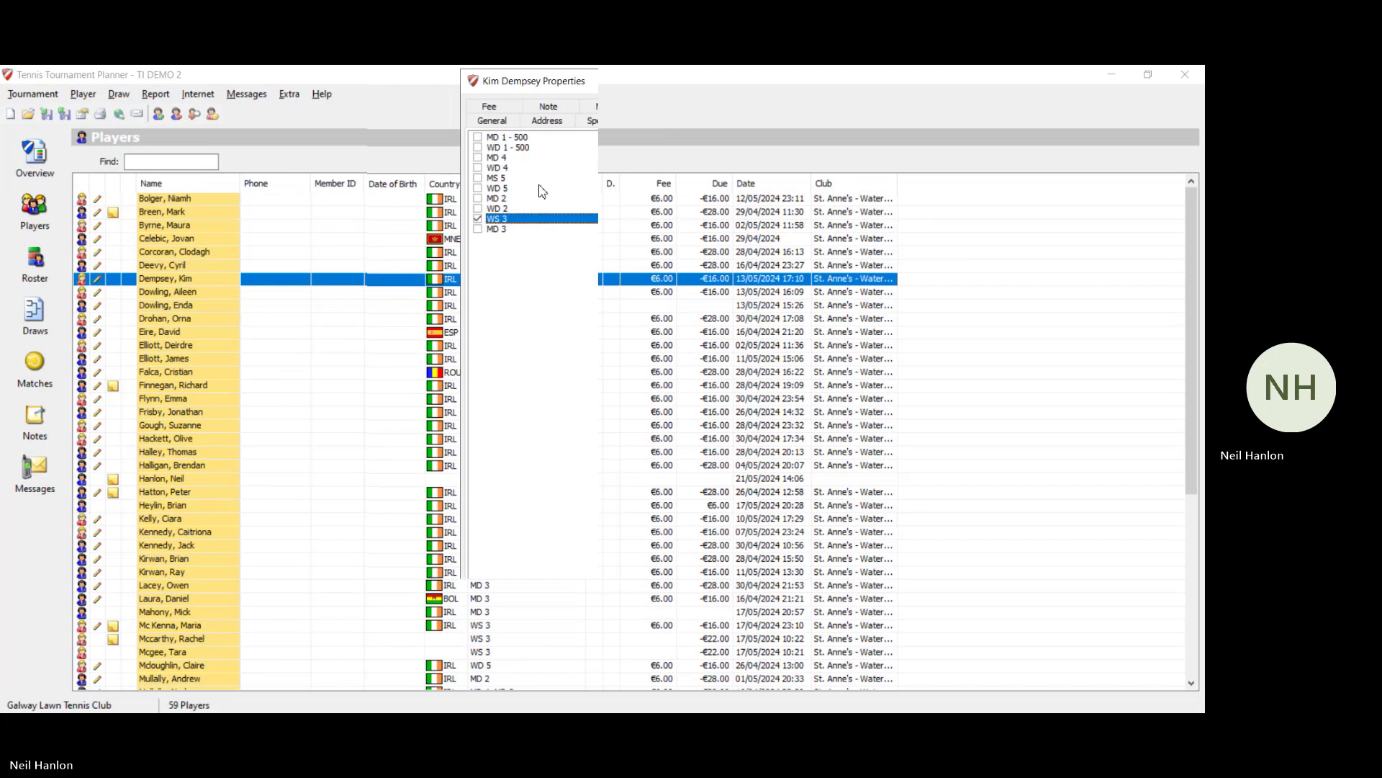
pyautogui.click(477, 221)
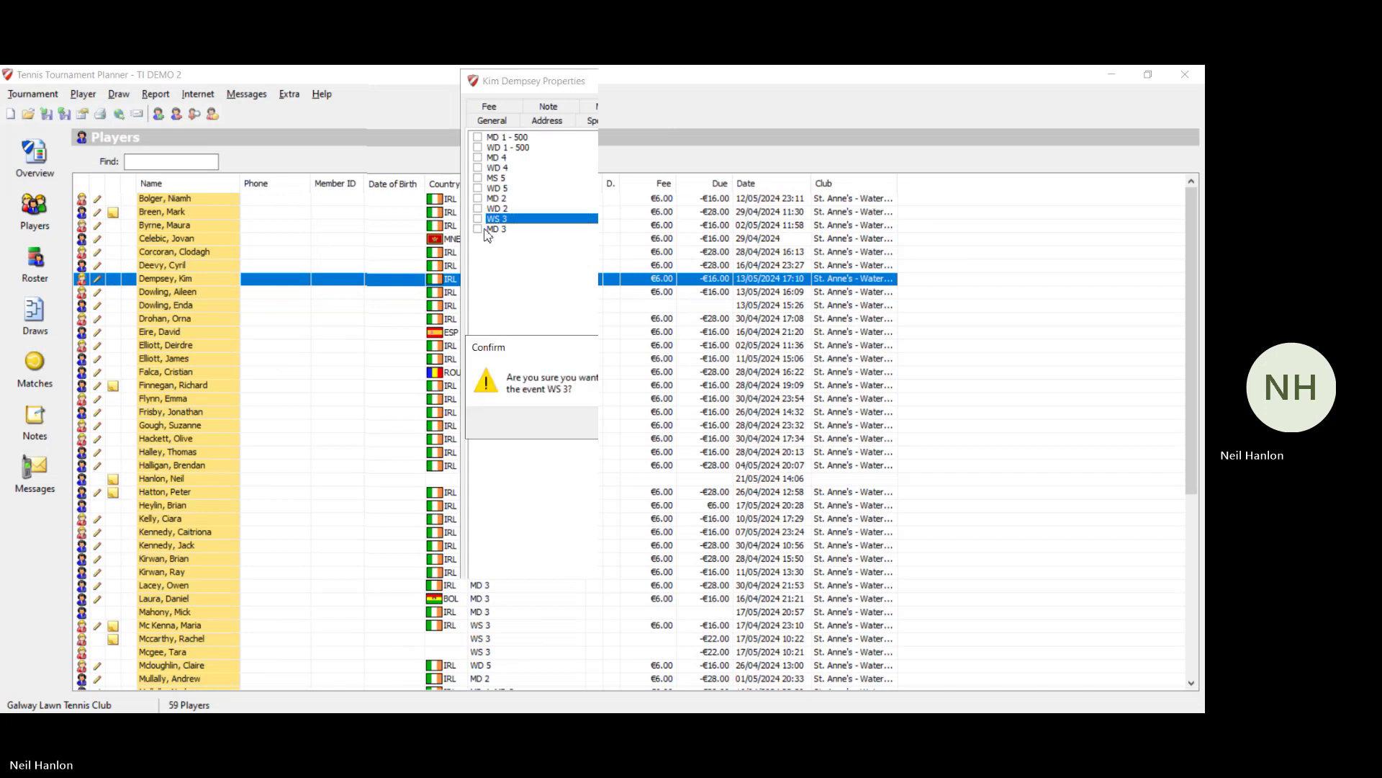
pyautogui.click(653, 424)
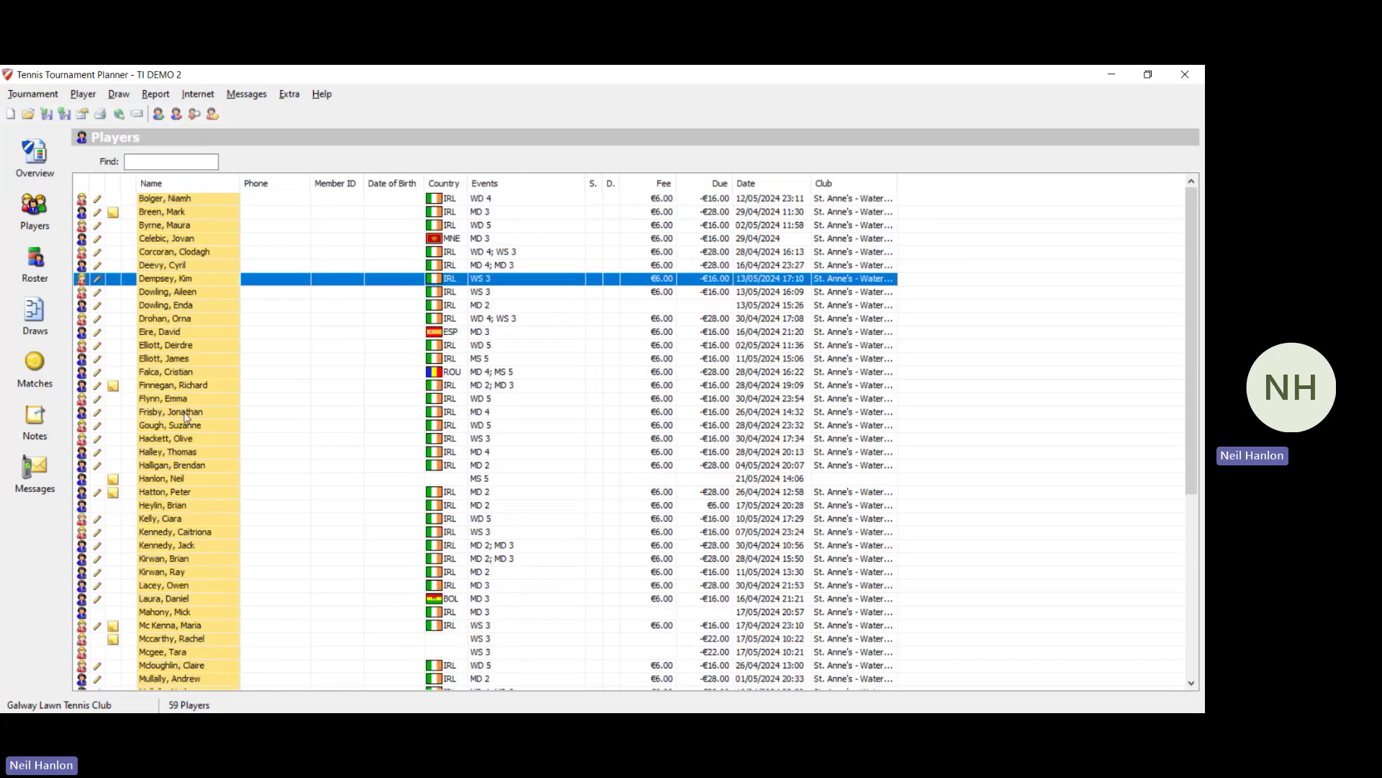
# Step: Search players for 're' and withdraw the top-seeded player from WS 3, leaving her WD 4 entry
pyautogui.click(157, 159)
pyautogui.write('re')
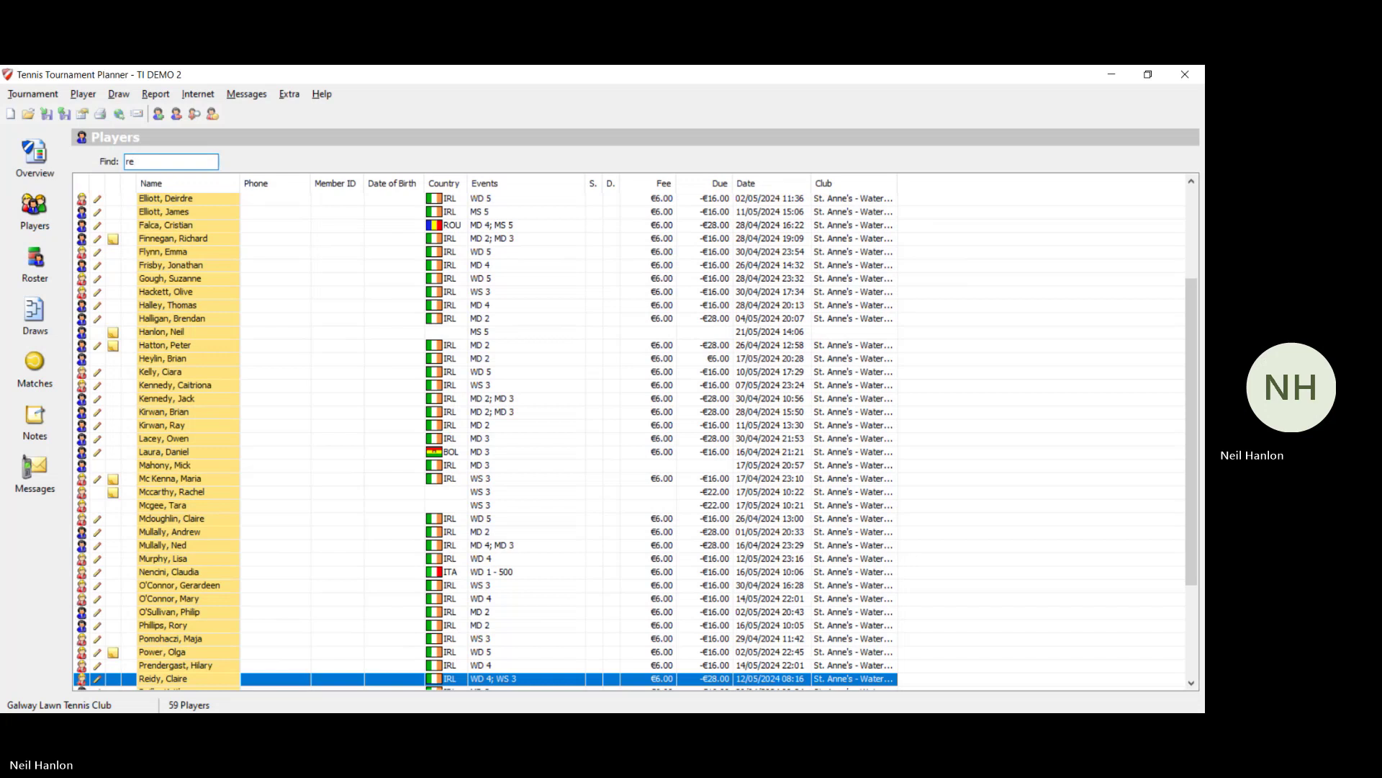
pyautogui.doubleClick(365, 678)
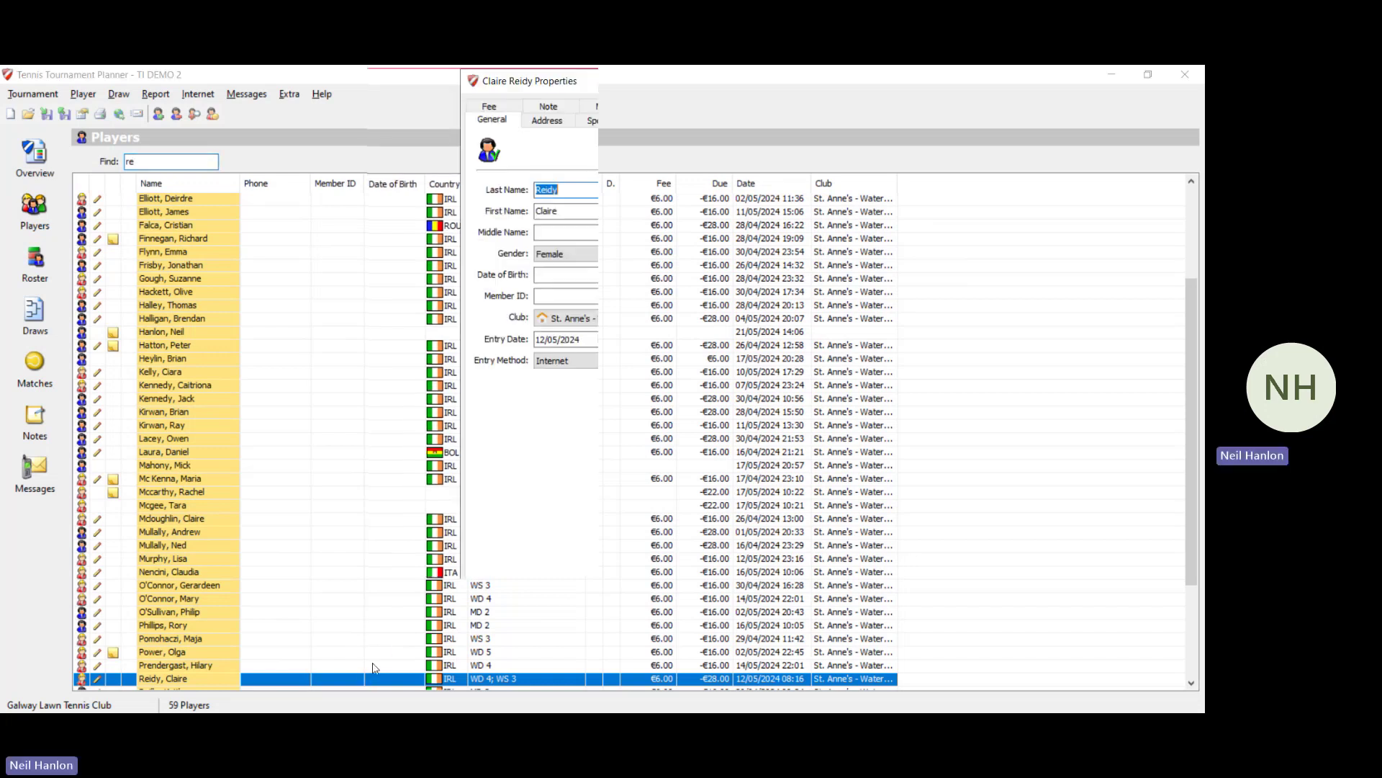
pyautogui.click(661, 130)
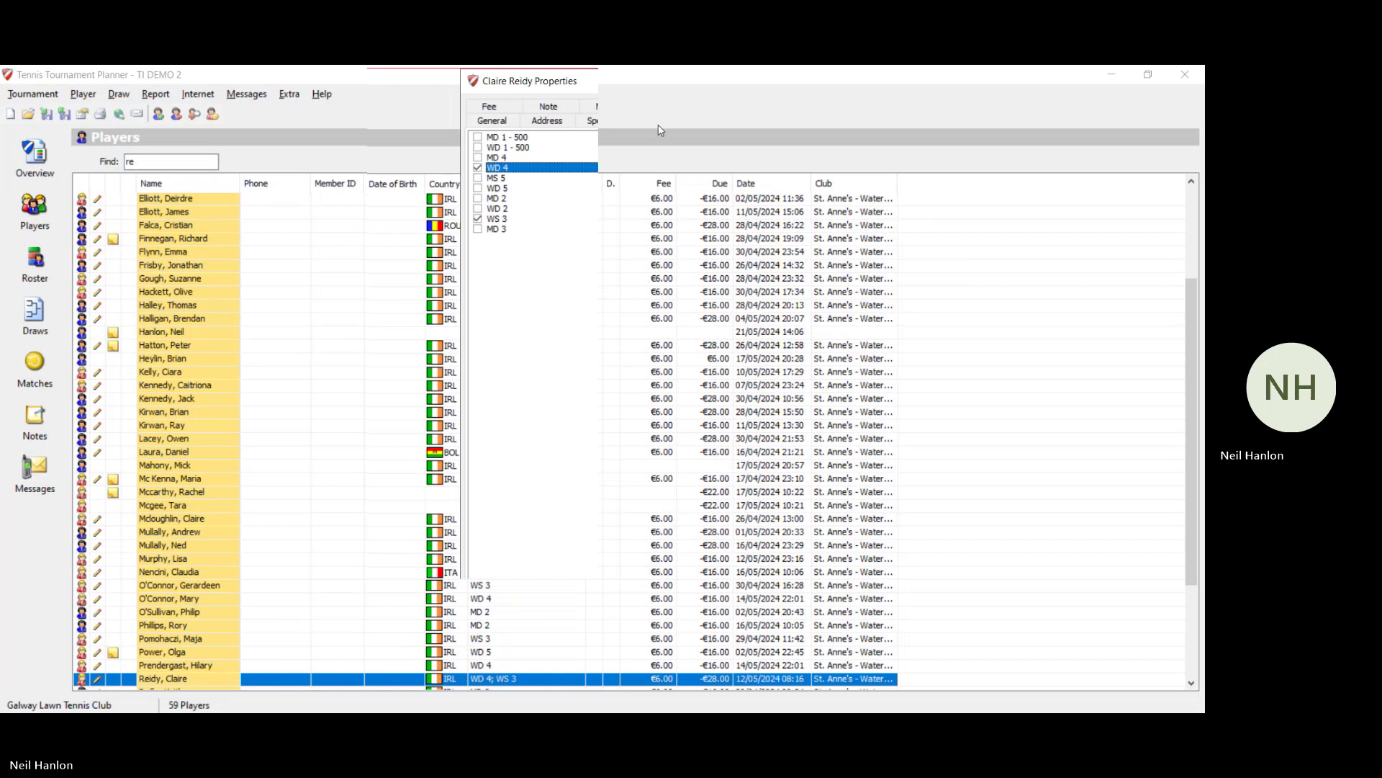
pyautogui.click(478, 219)
pyautogui.click(651, 432)
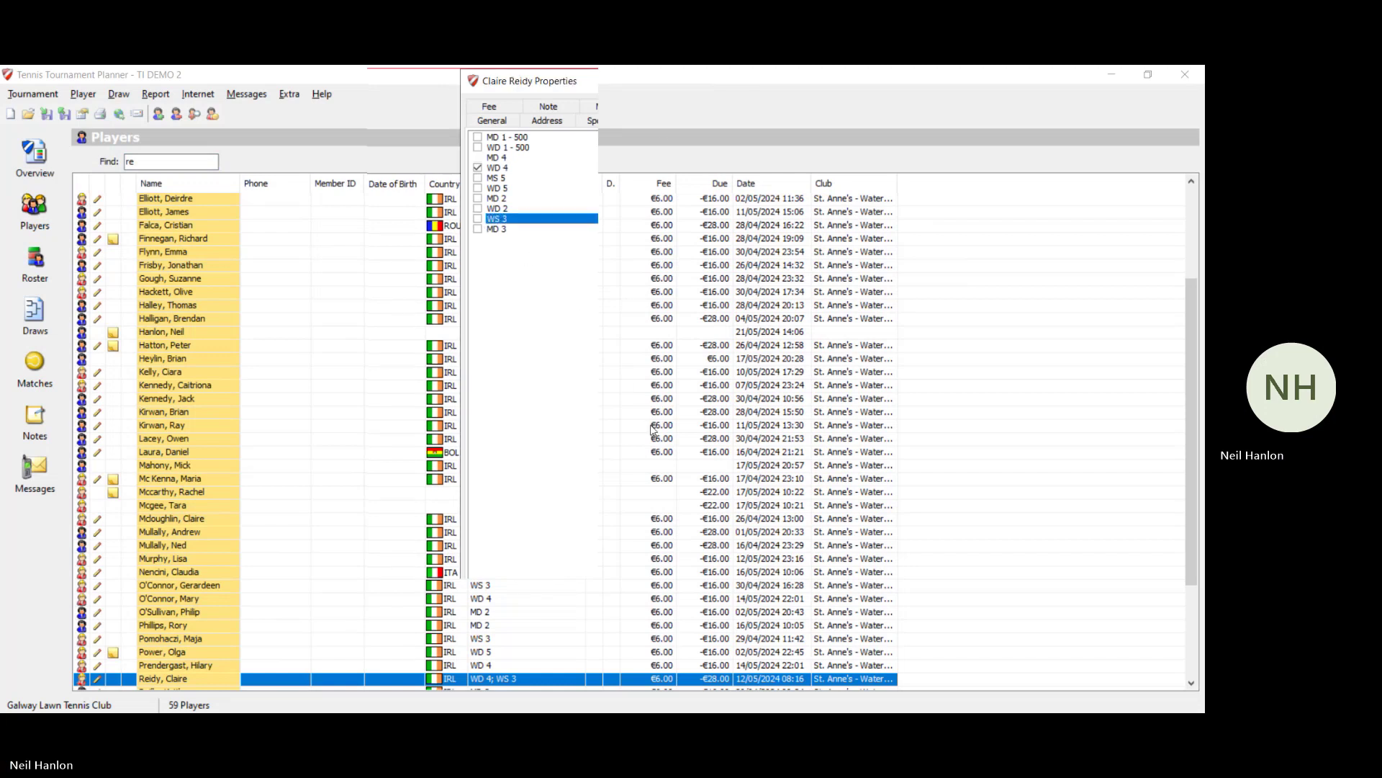
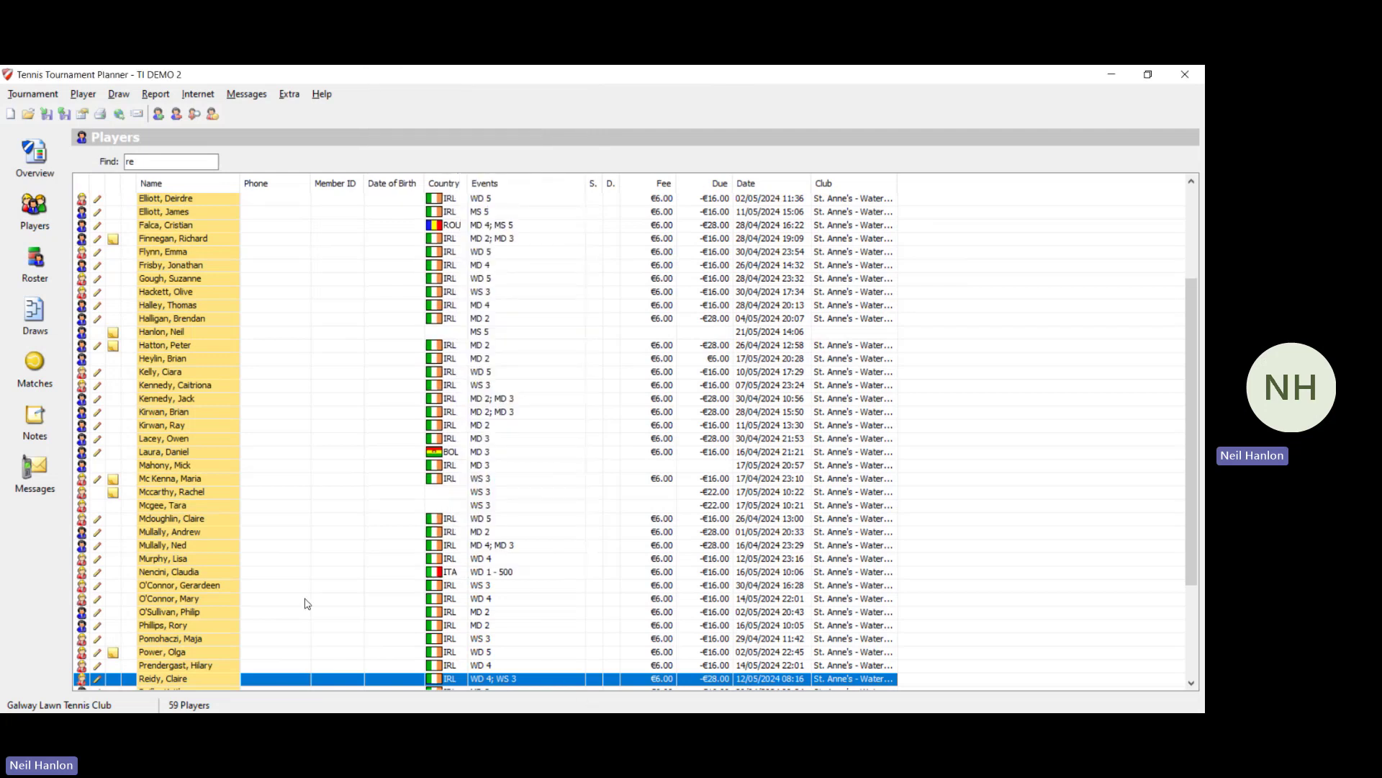
# Step: Find the player via 'dr' and toggle her WS 3 entry off and back on, keeping WD 4
pyautogui.click(153, 161)
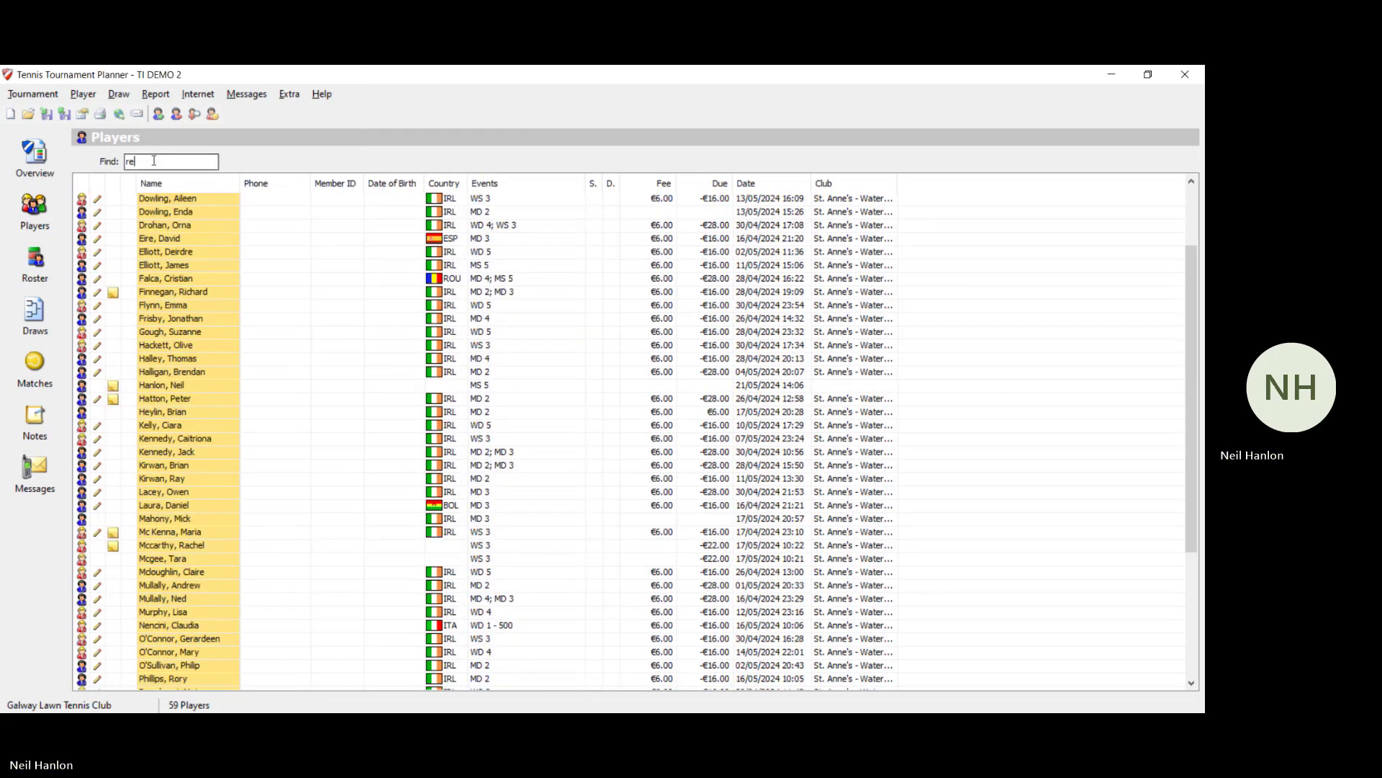
pyautogui.press('BackSpace')
pyautogui.press('BackSpace')
pyautogui.write('dr')
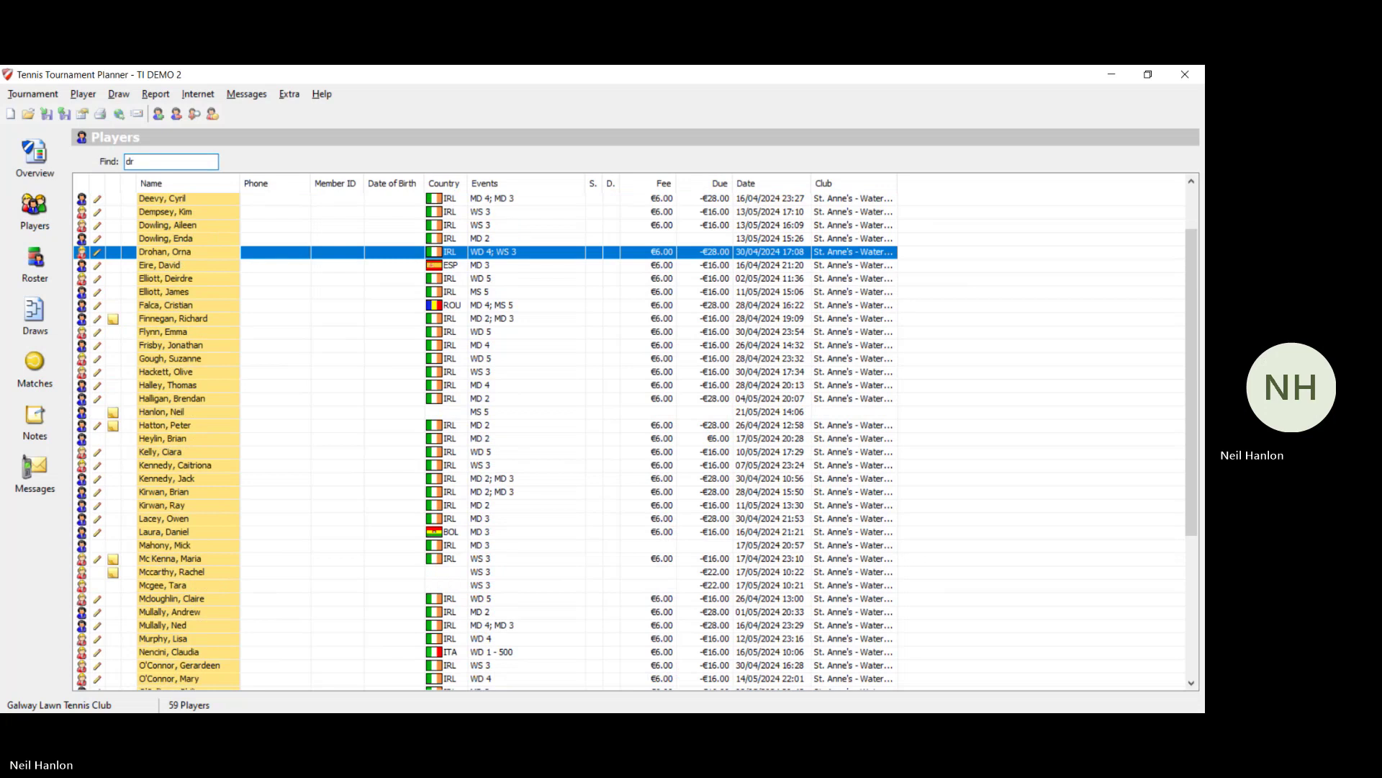
pyautogui.doubleClick(284, 256)
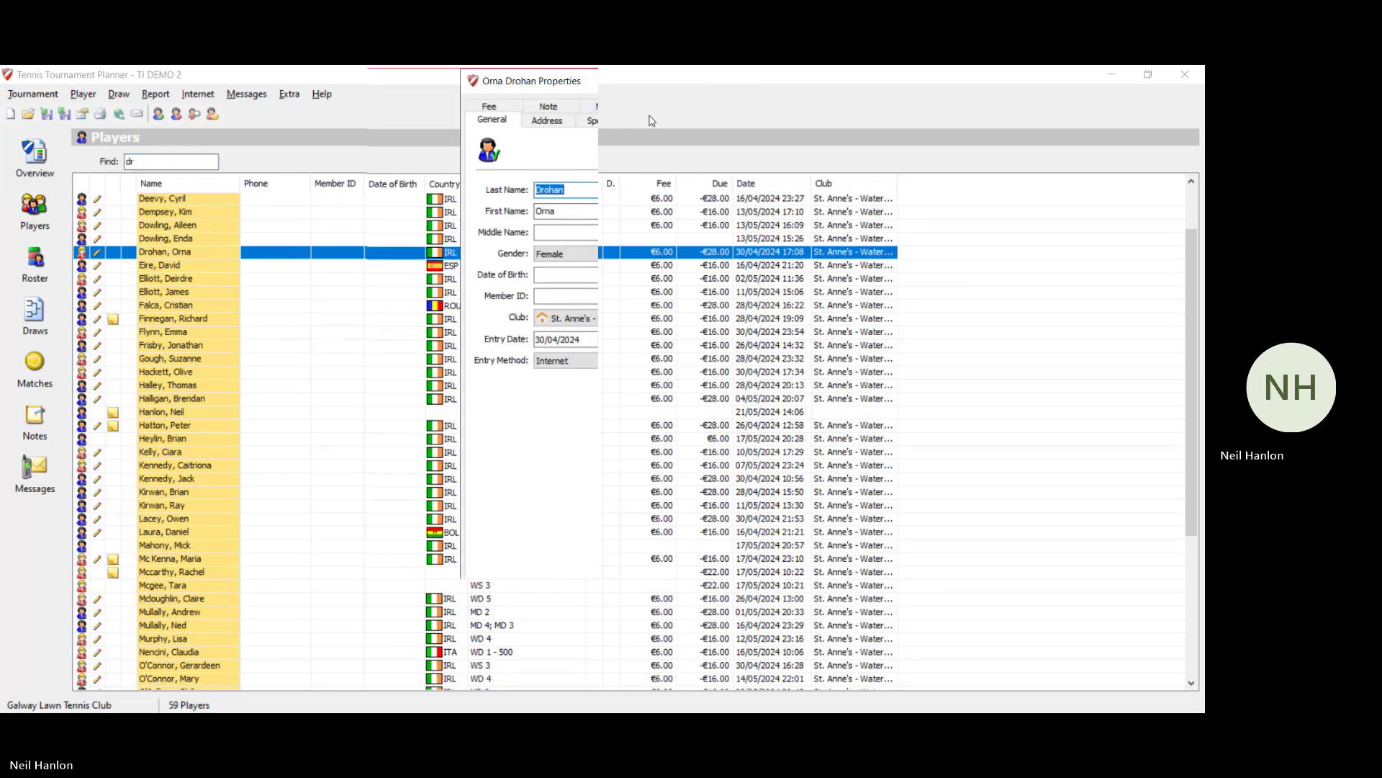
pyautogui.click(651, 121)
pyautogui.click(477, 218)
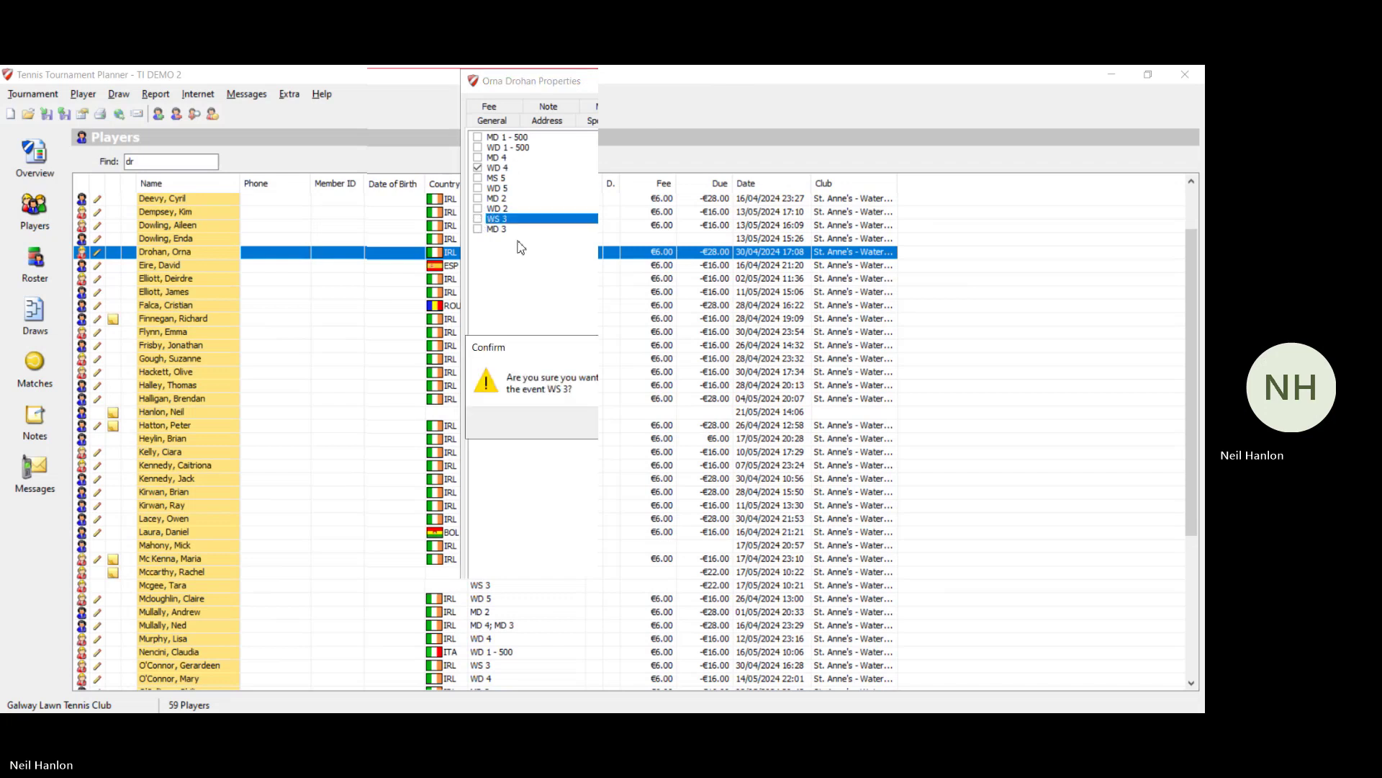
pyautogui.click(624, 426)
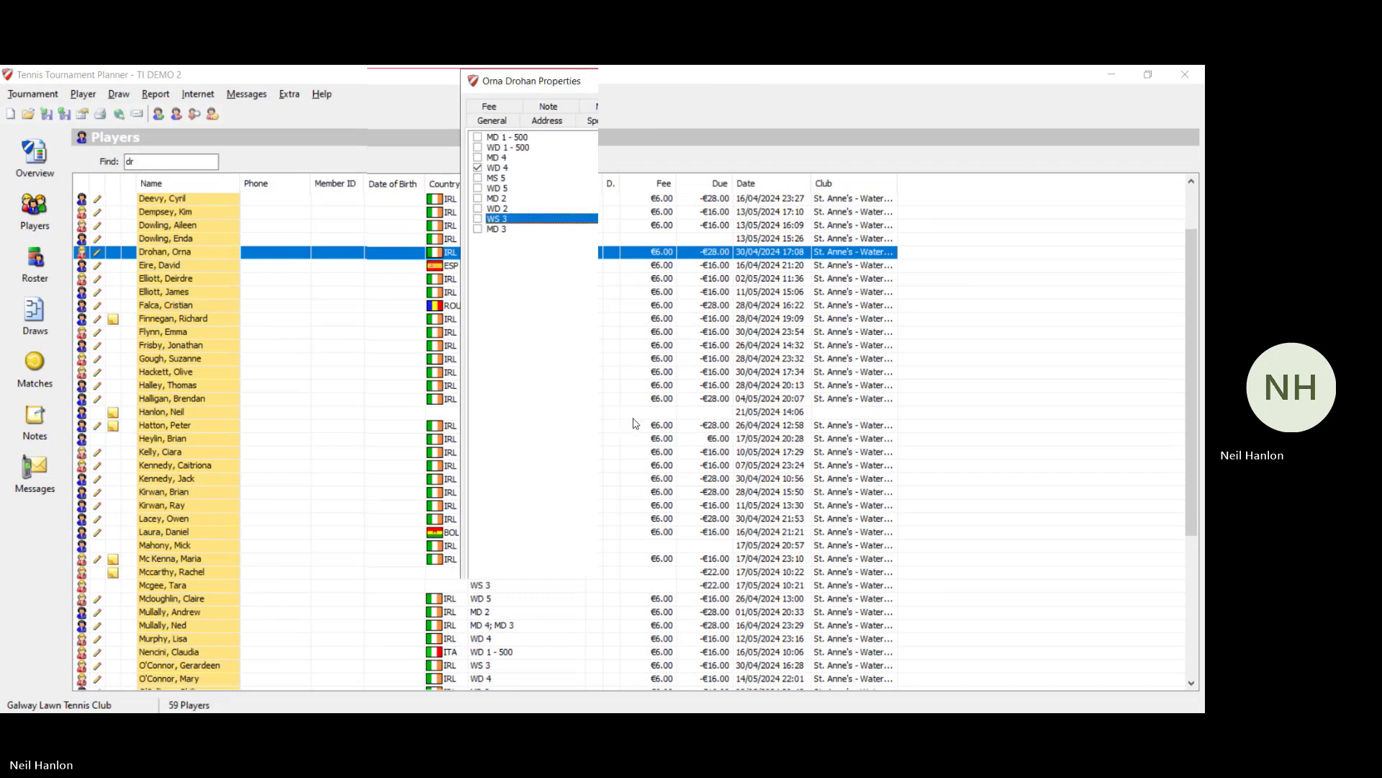
pyautogui.click(478, 219)
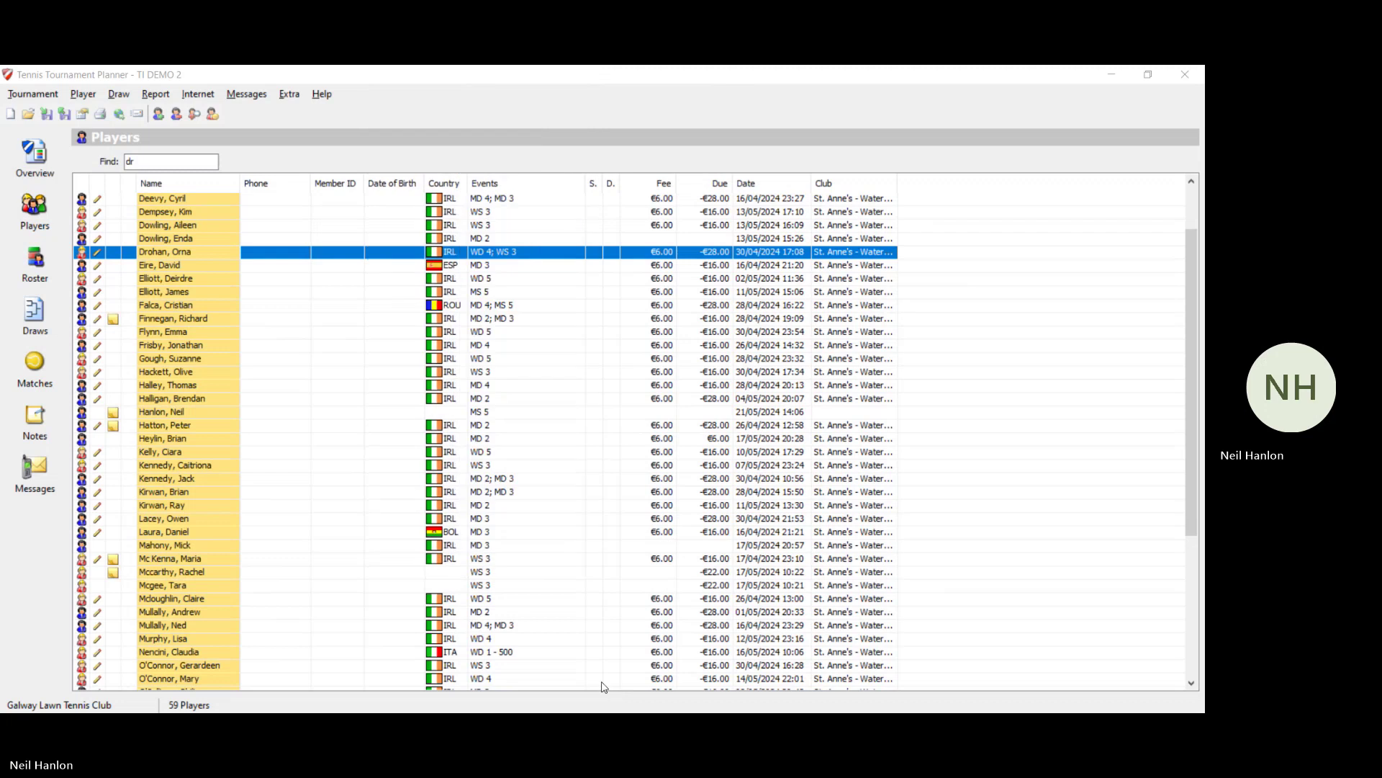
# Step: In the WS 3 roster entries, seed the first main-draw entry 1/2
pyautogui.click(36, 272)
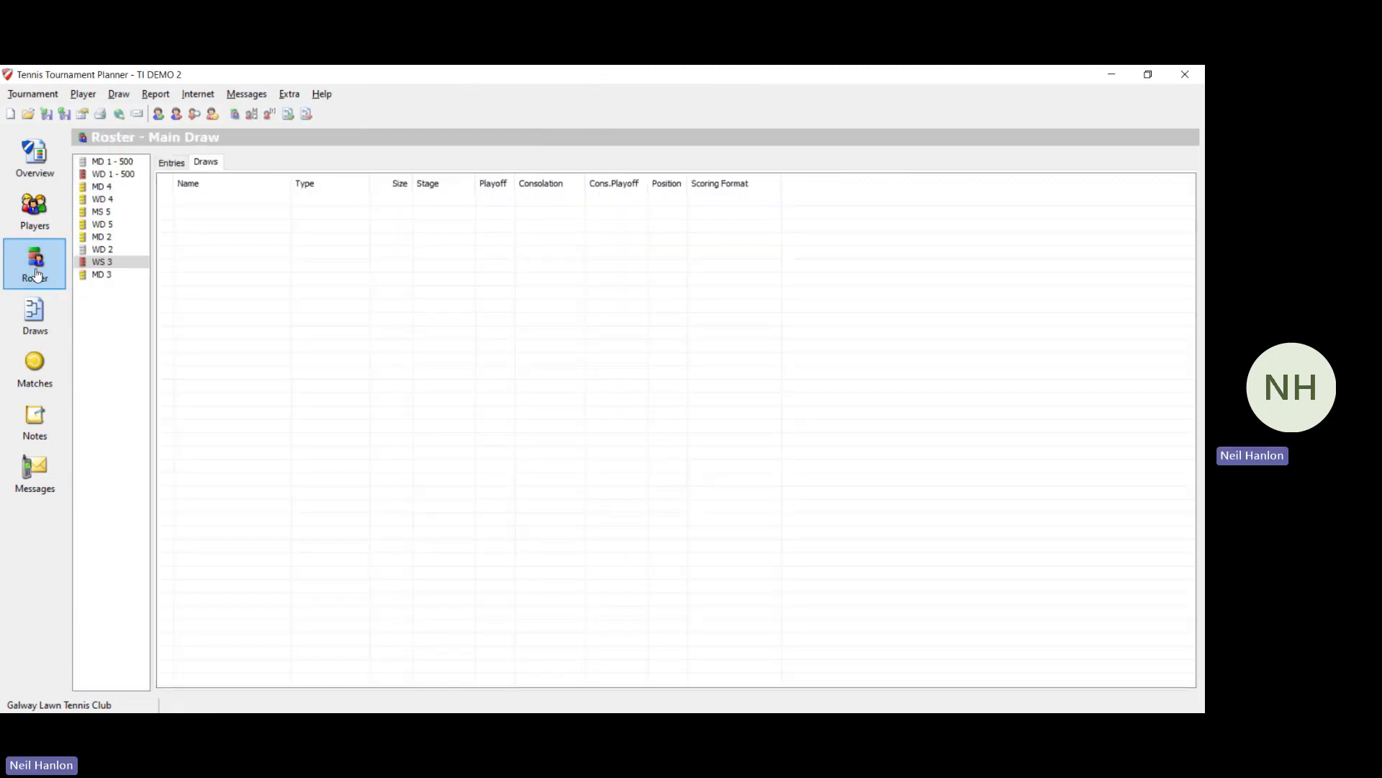
pyautogui.click(174, 165)
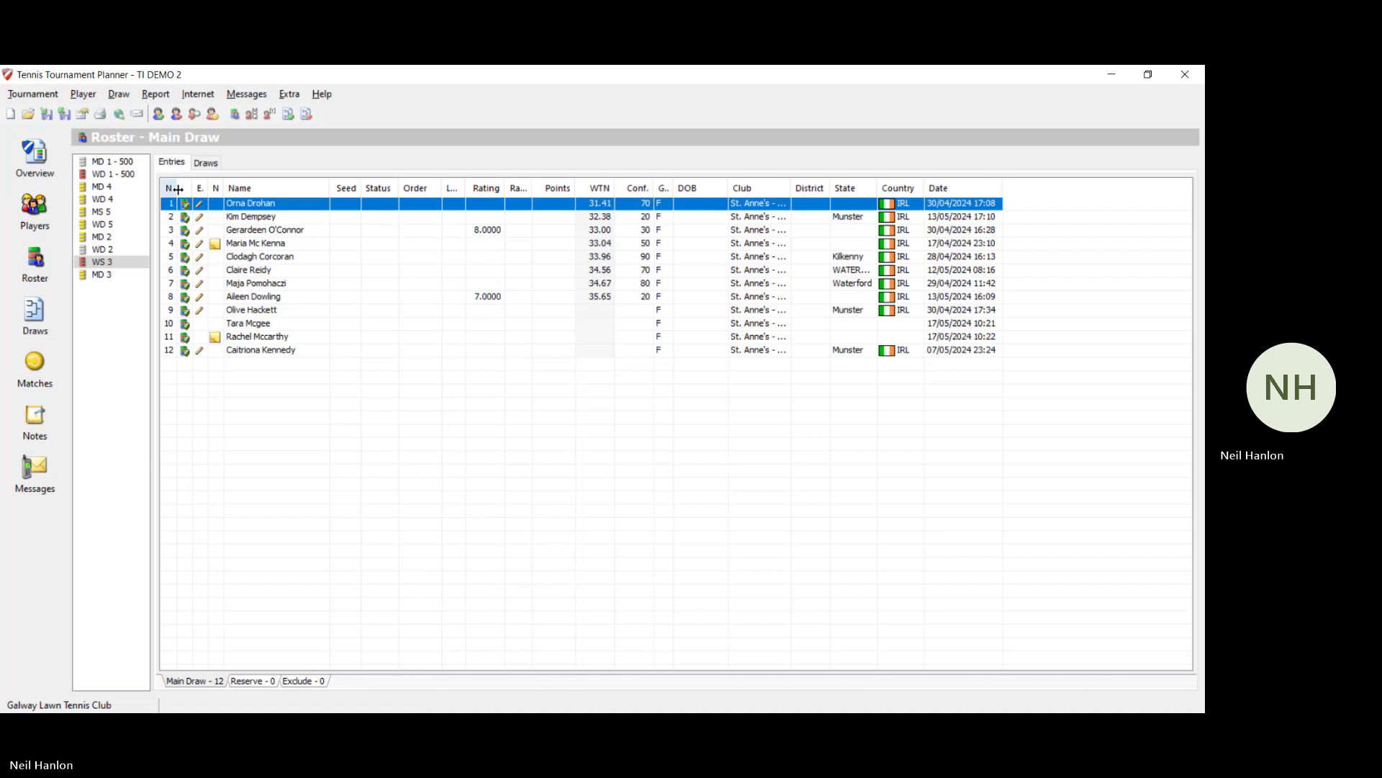
pyautogui.doubleClick(567, 207)
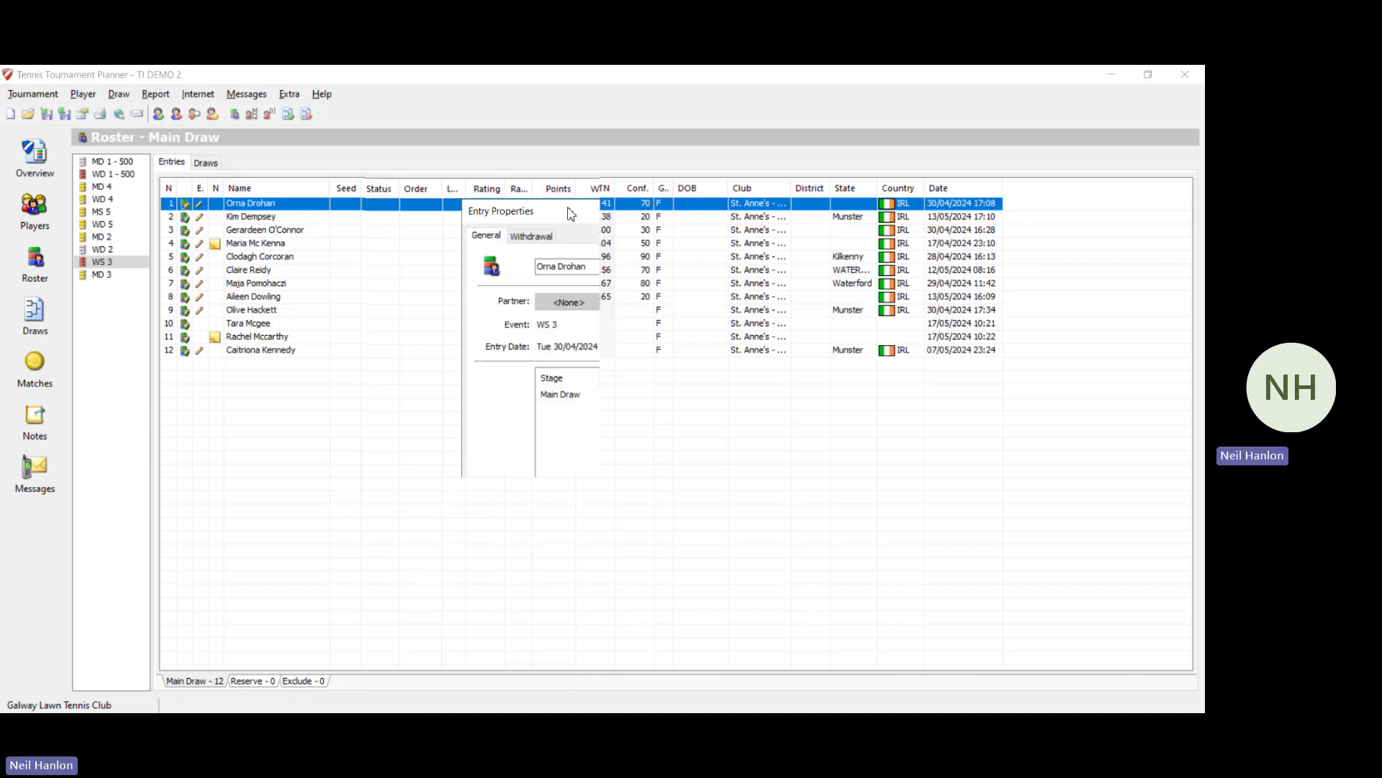
pyautogui.doubleClick(569, 397)
pyautogui.click(550, 428)
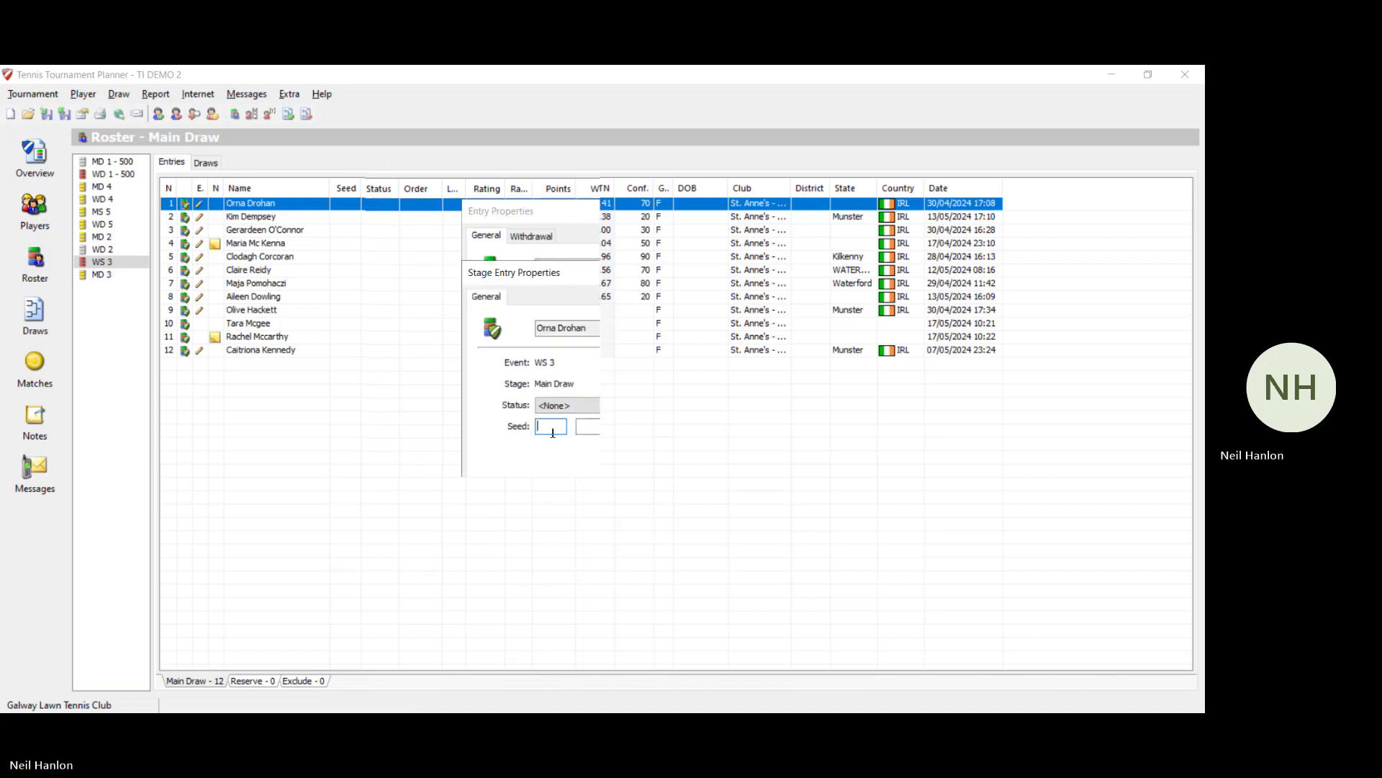
pyautogui.write('1')
pyautogui.click(587, 426)
pyautogui.write('2')
pyautogui.press('Return')
pyautogui.press('Return')
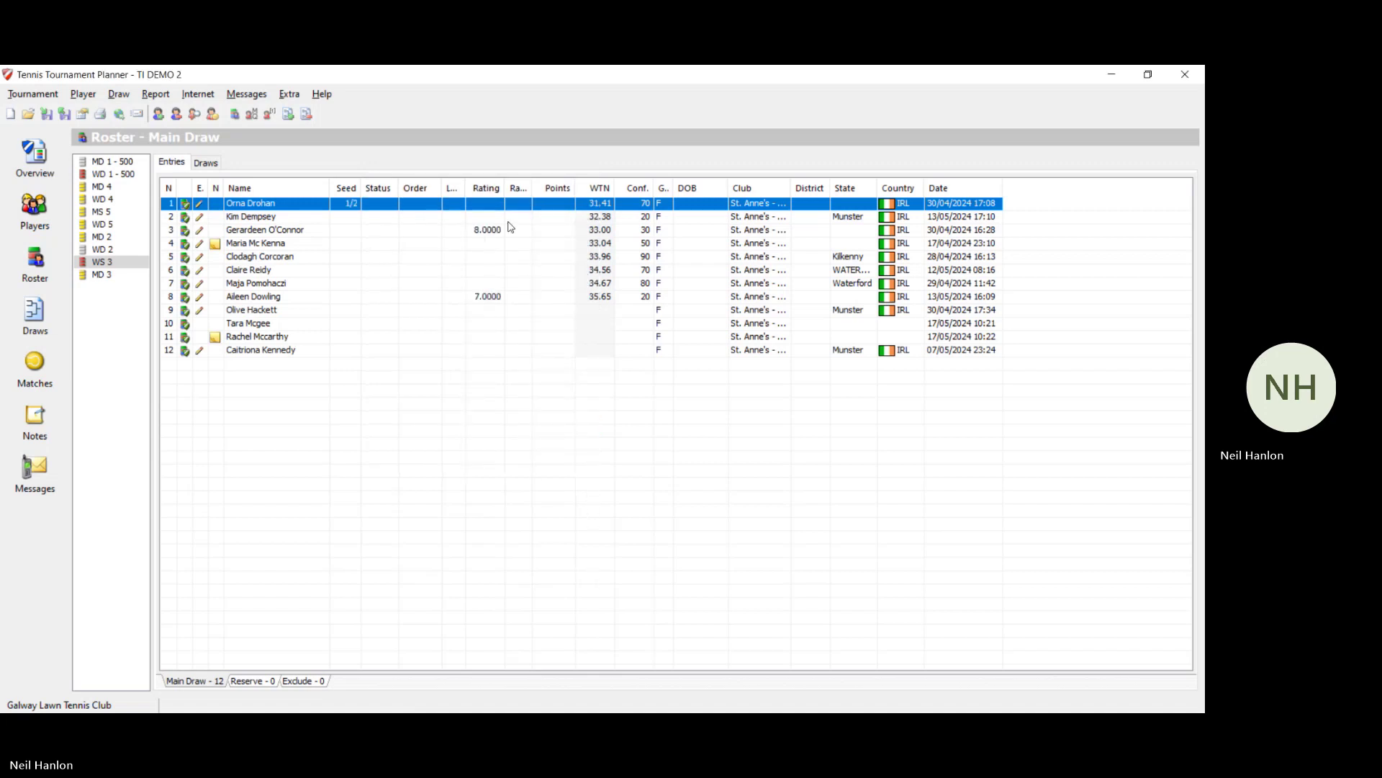
# Step: Seed the second WS 3 main-draw entry 2/2
pyautogui.doubleClick(427, 219)
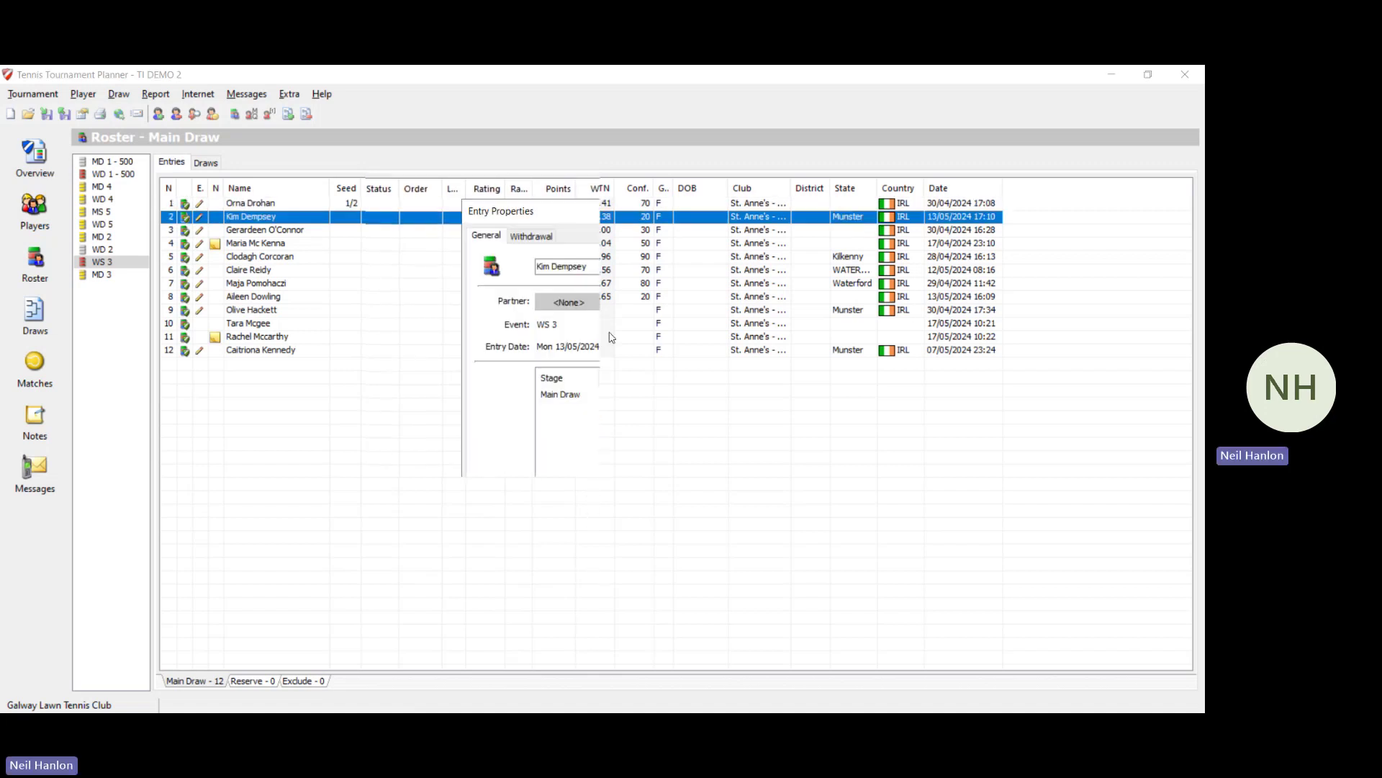
pyautogui.click(565, 426)
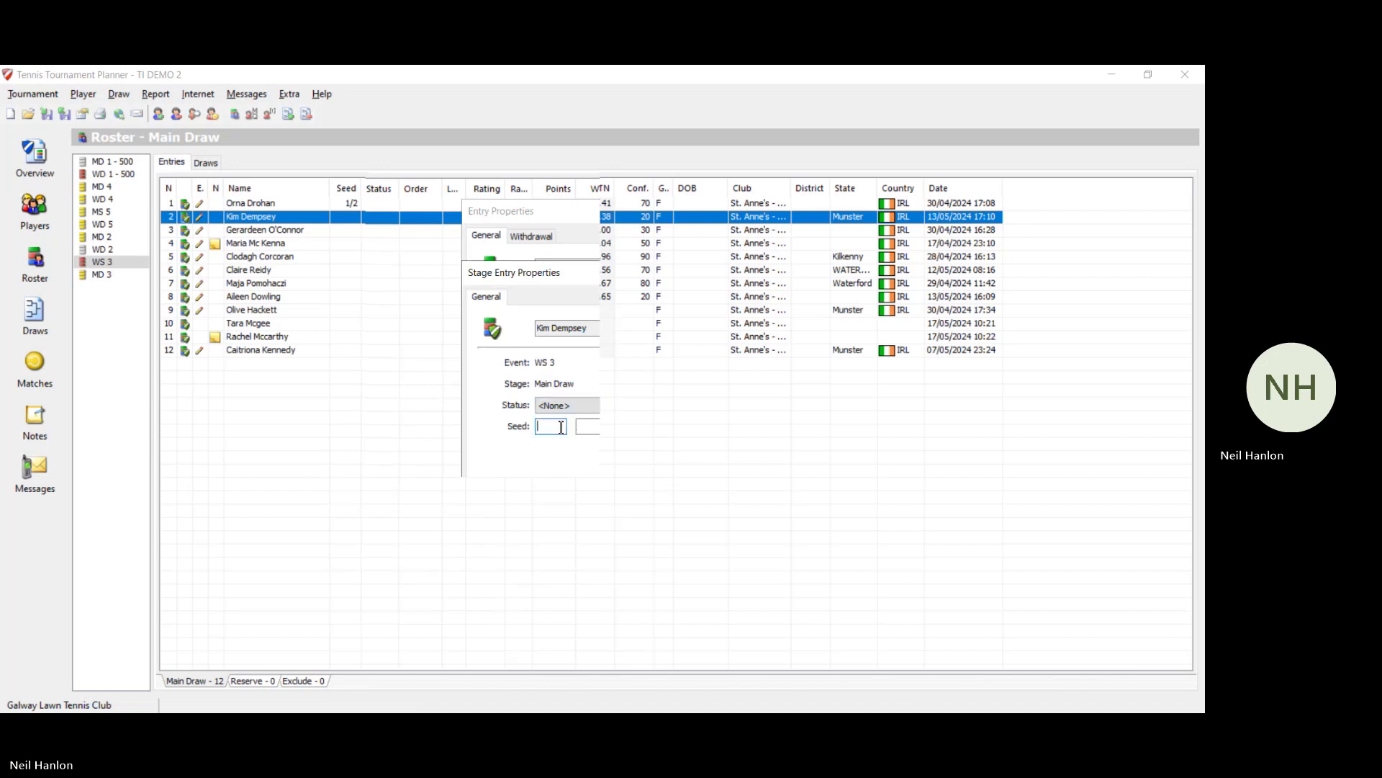
pyautogui.write('2')
pyautogui.click(601, 425)
pyautogui.write('2')
pyautogui.press('Return')
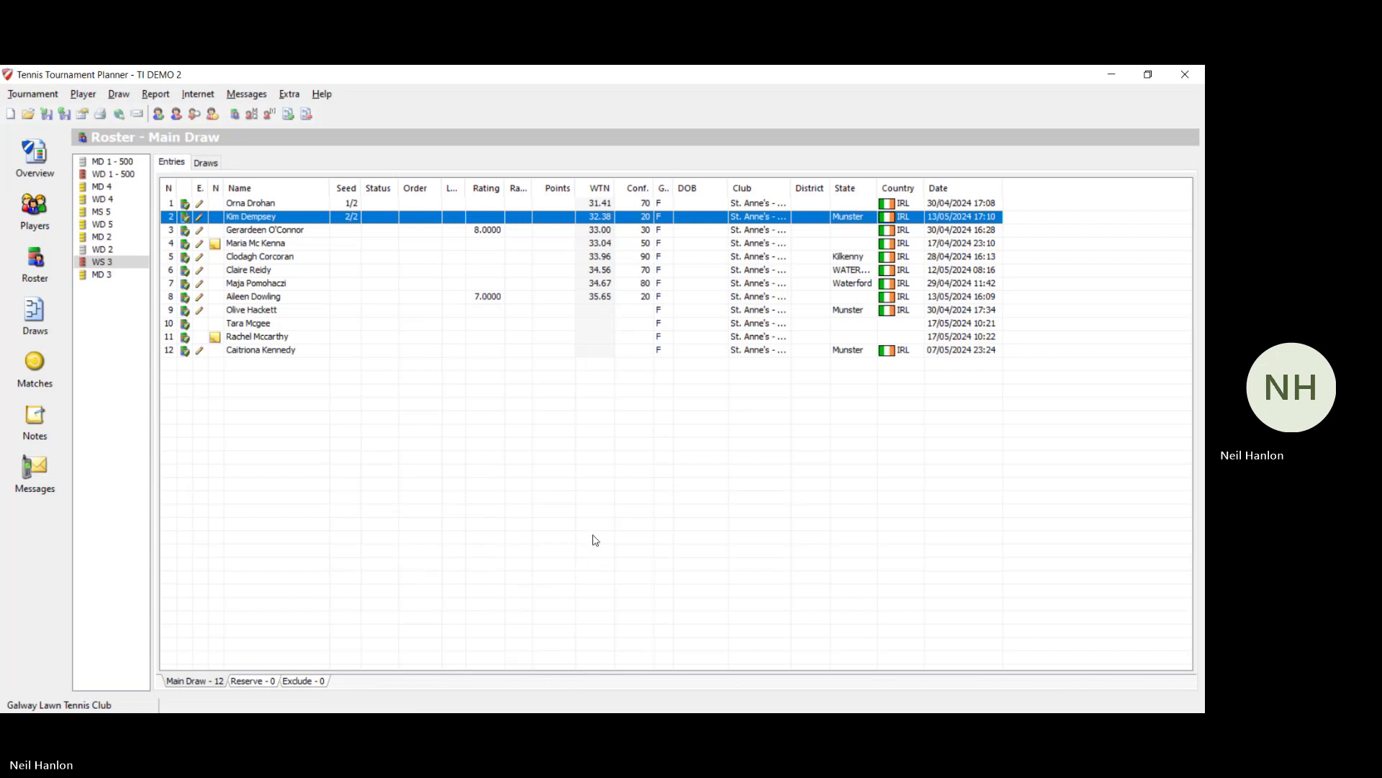
# Step: Add a 16-place elimination draw for WS 3 with First Match consolation
pyautogui.click(119, 94)
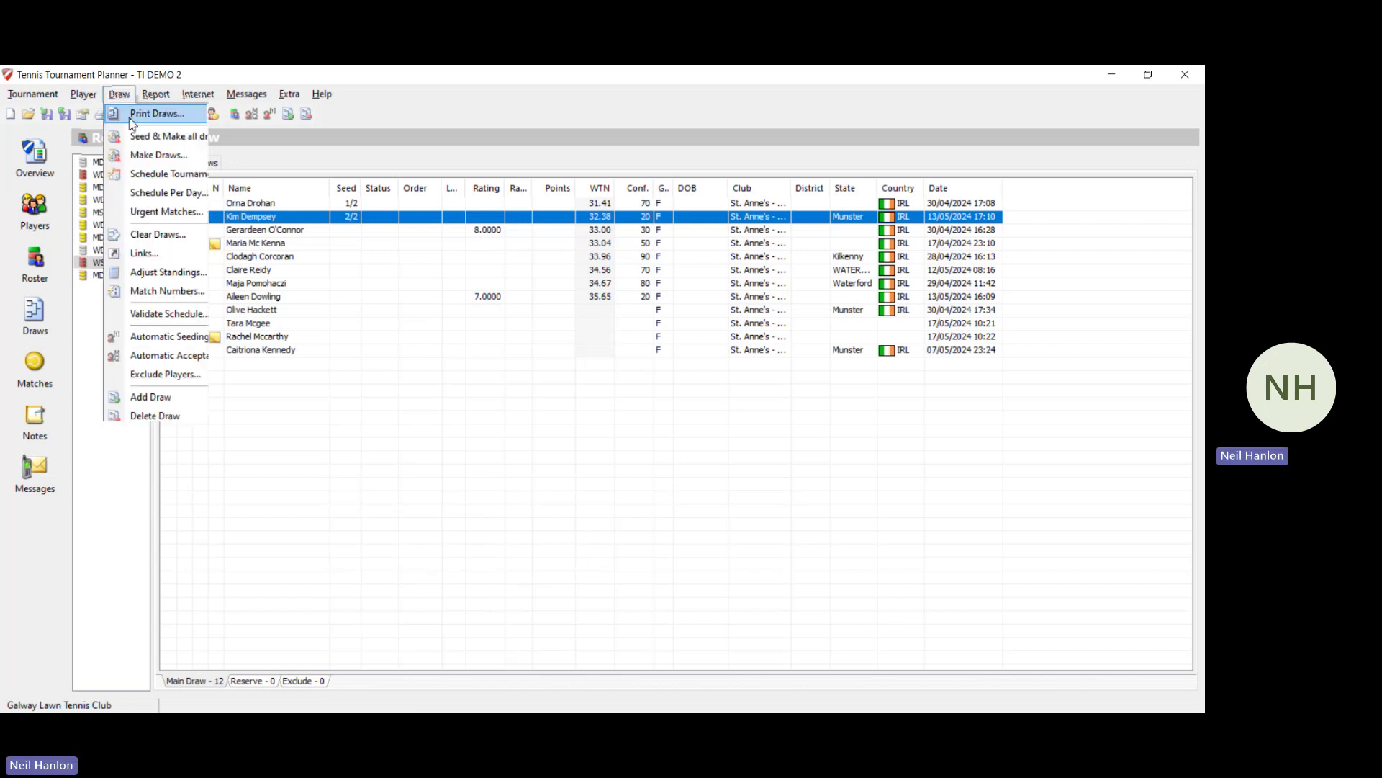
pyautogui.click(206, 397)
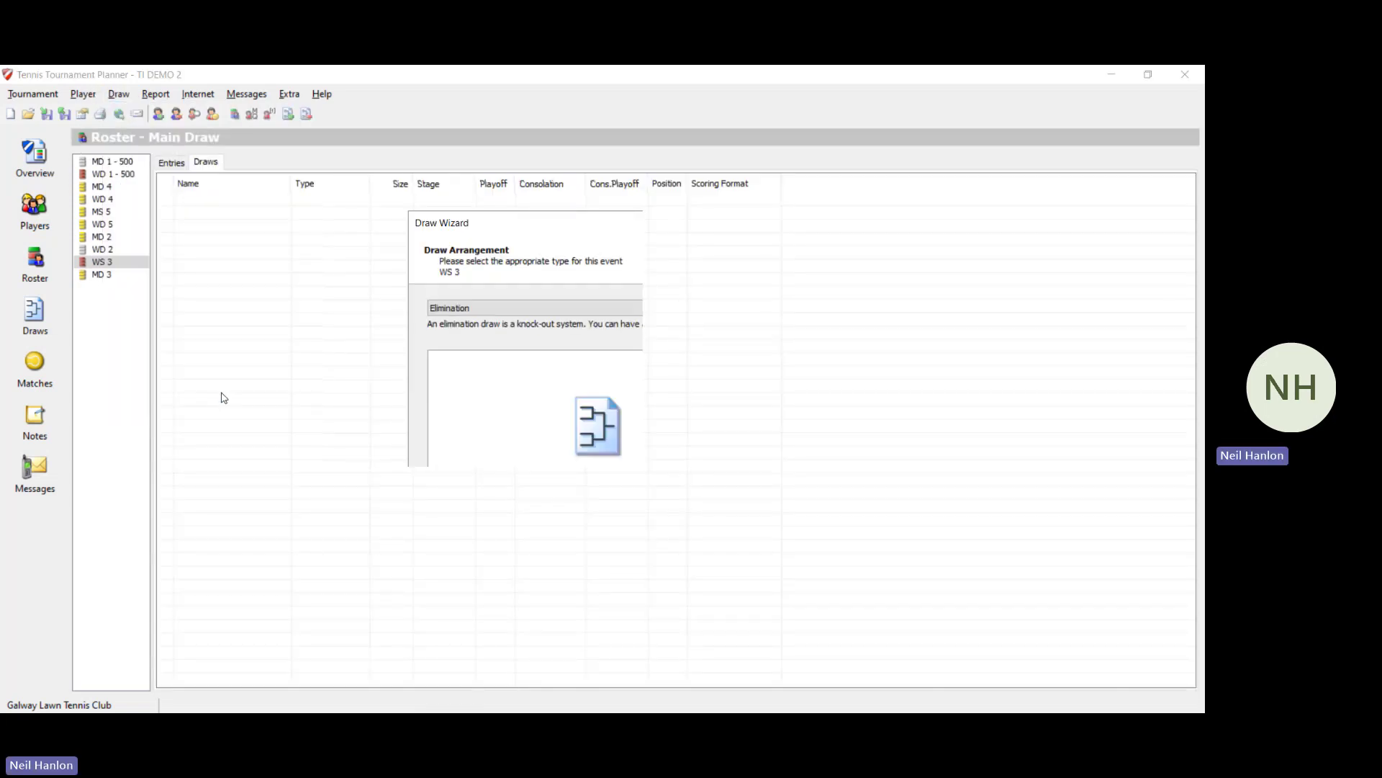
pyautogui.click(548, 314)
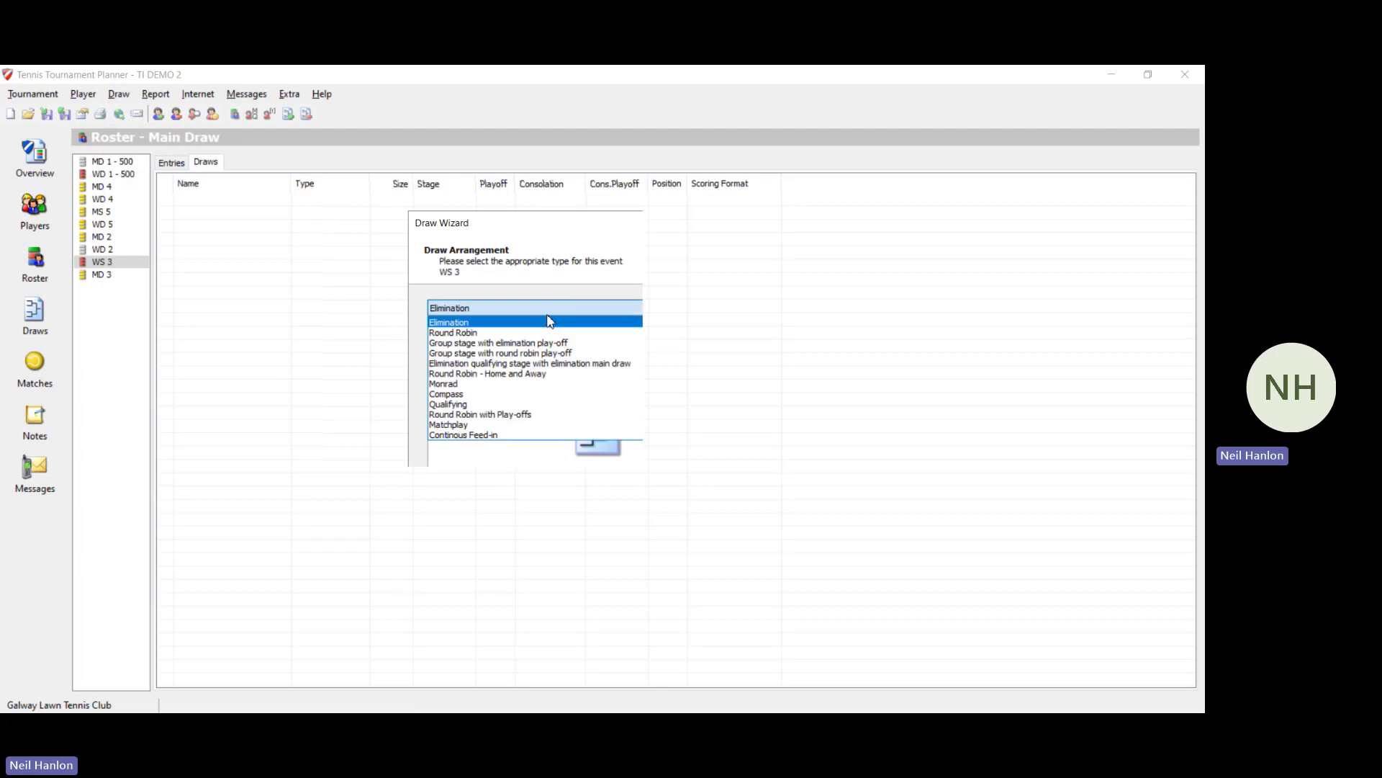
pyautogui.click(550, 321)
pyautogui.click(623, 545)
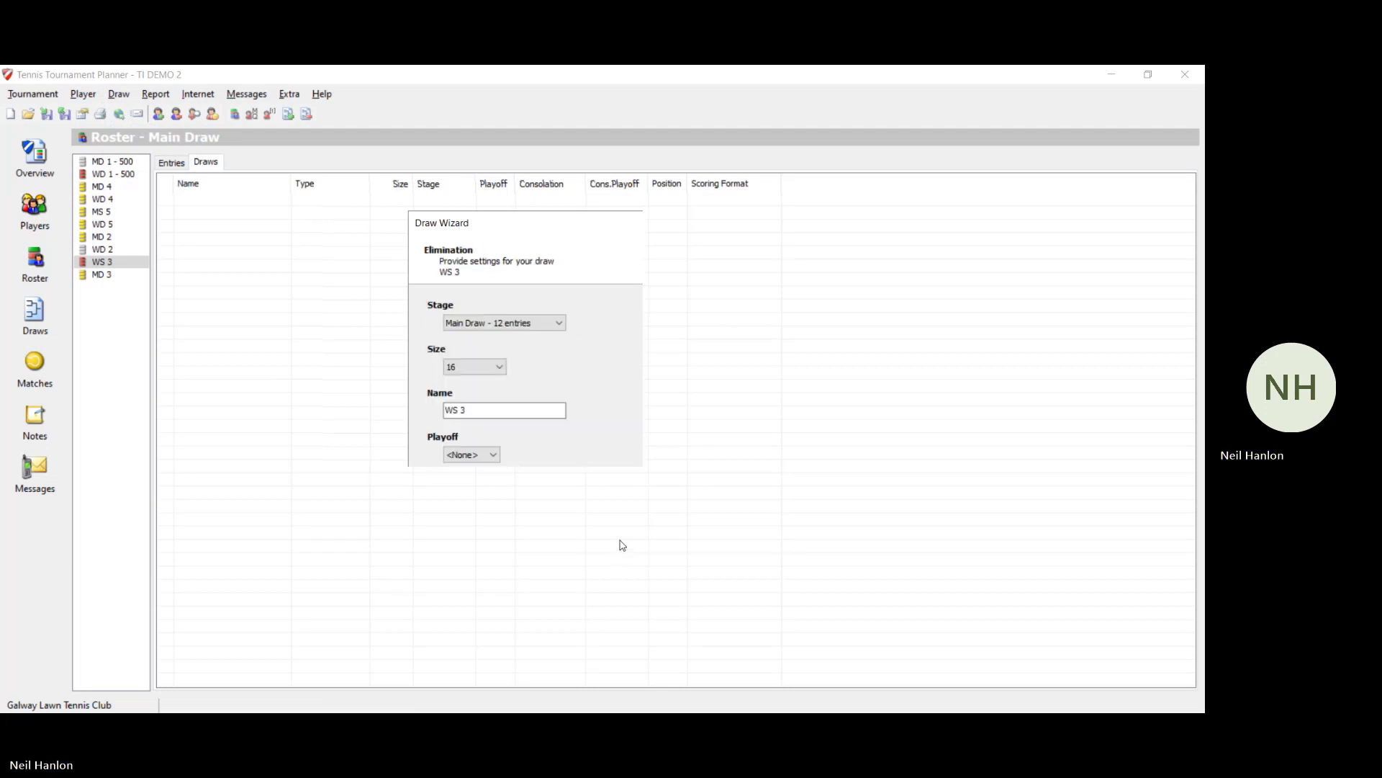
pyautogui.click(607, 549)
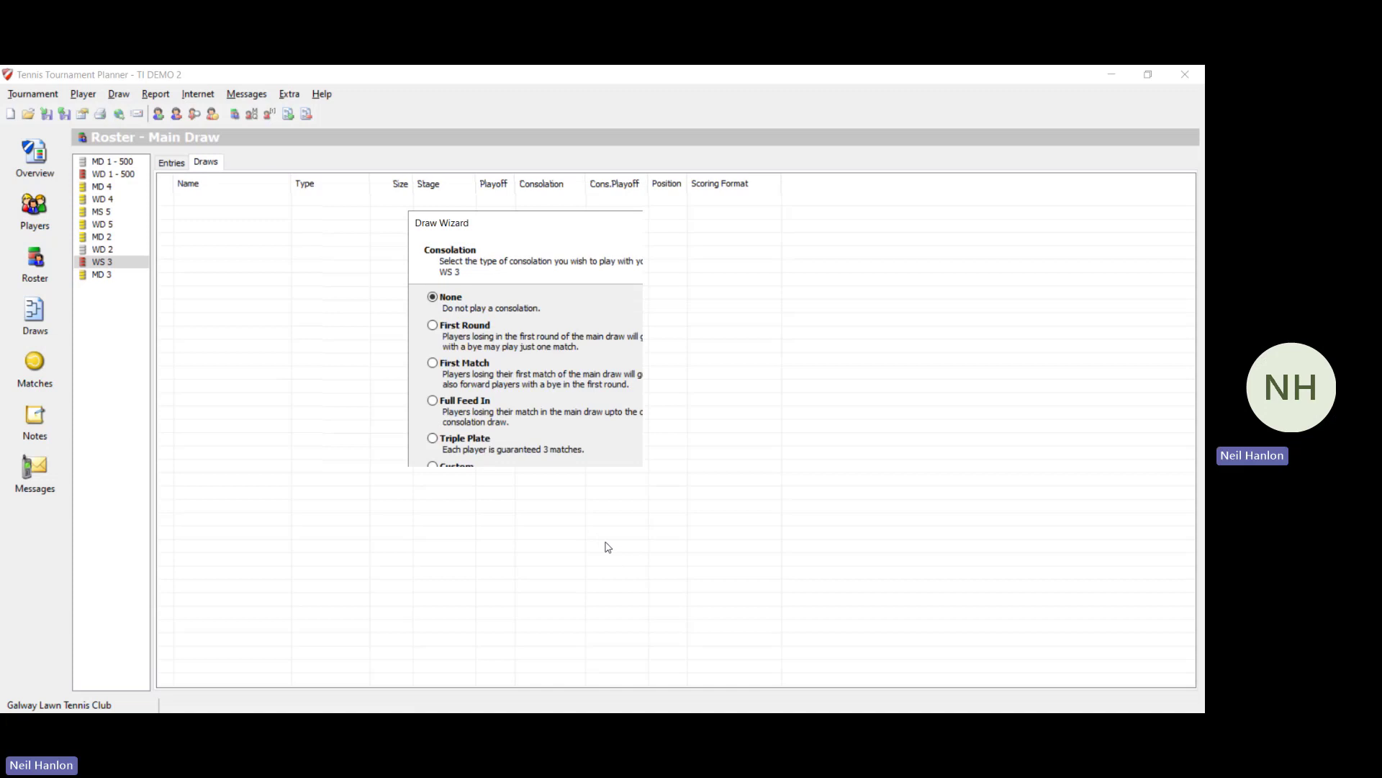
pyautogui.click(433, 363)
pyautogui.click(595, 546)
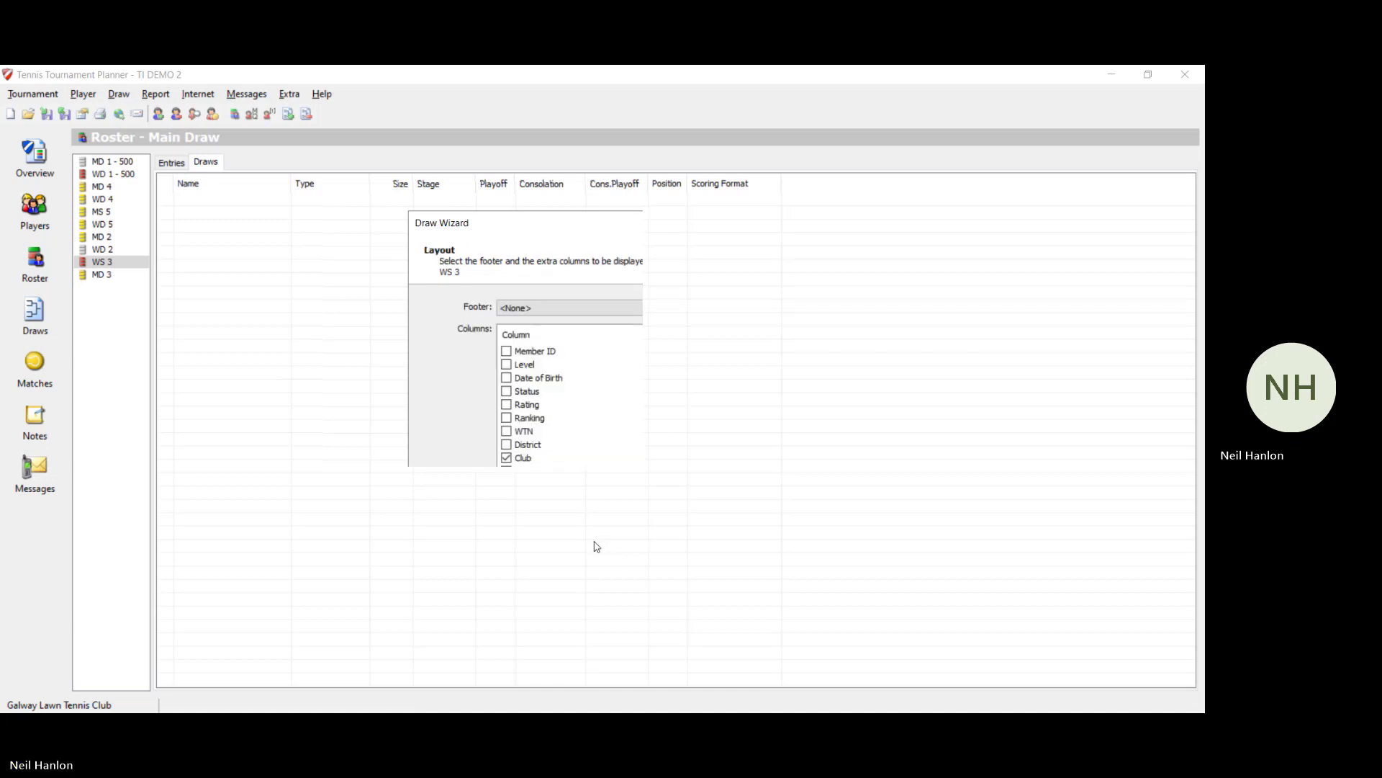
pyautogui.click(596, 546)
pyautogui.click(596, 545)
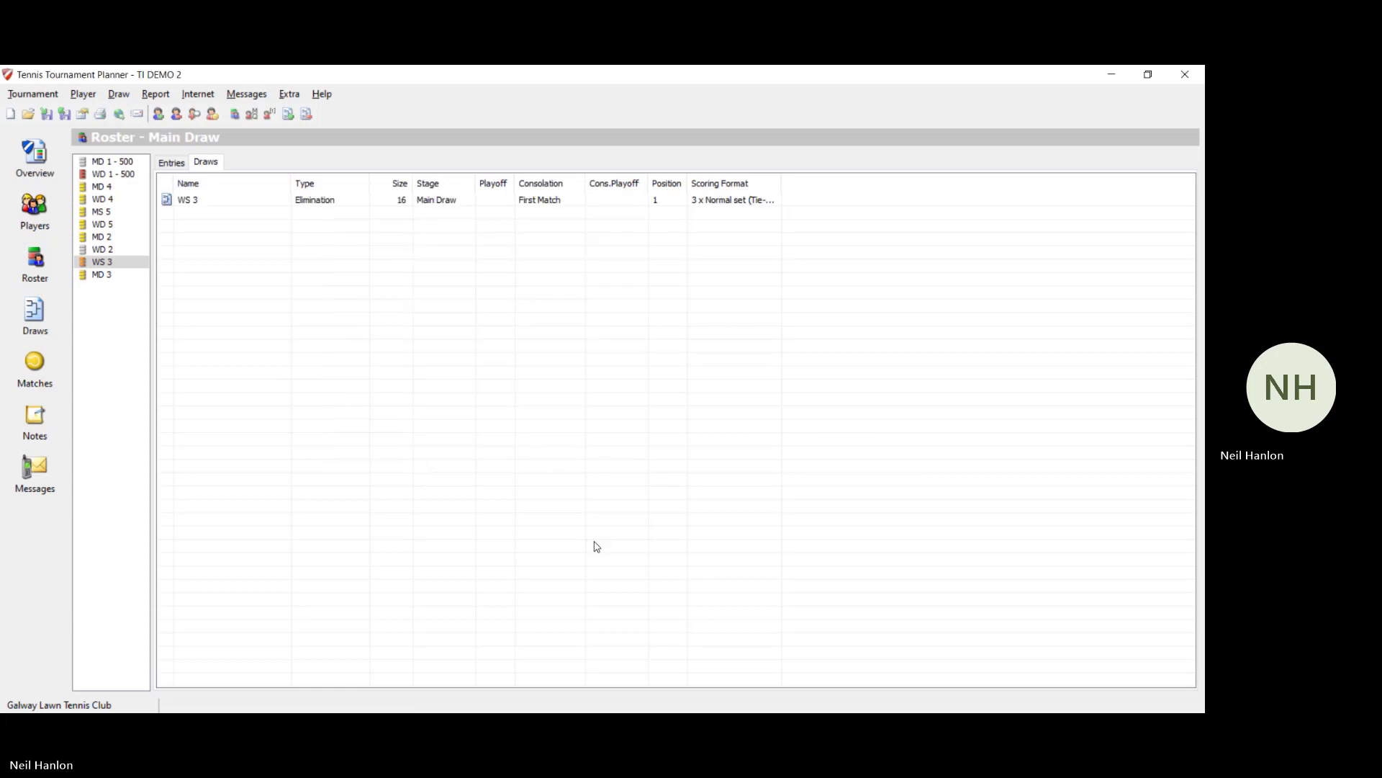
# Step: Make and save the WS 3 main draw without separation, then display its bracket
pyautogui.click(119, 94)
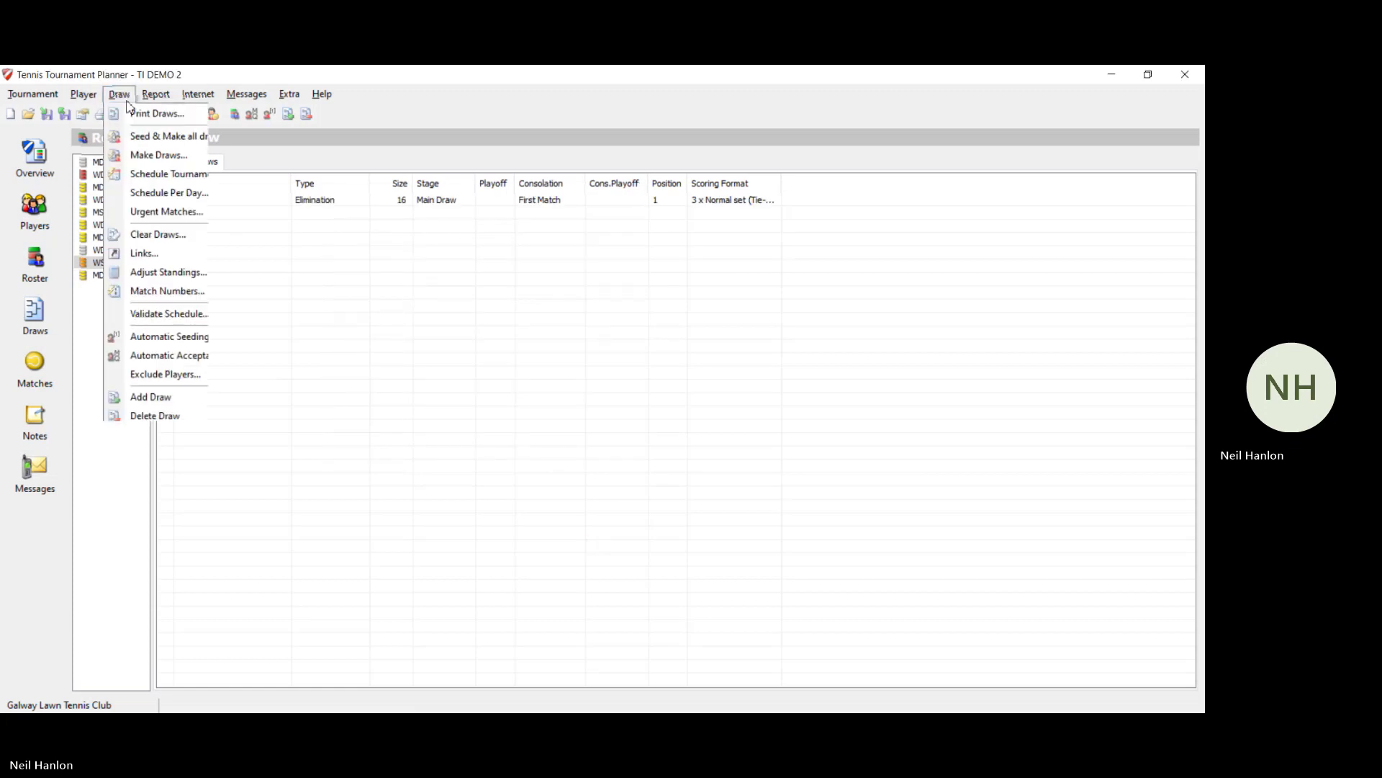
pyautogui.click(159, 155)
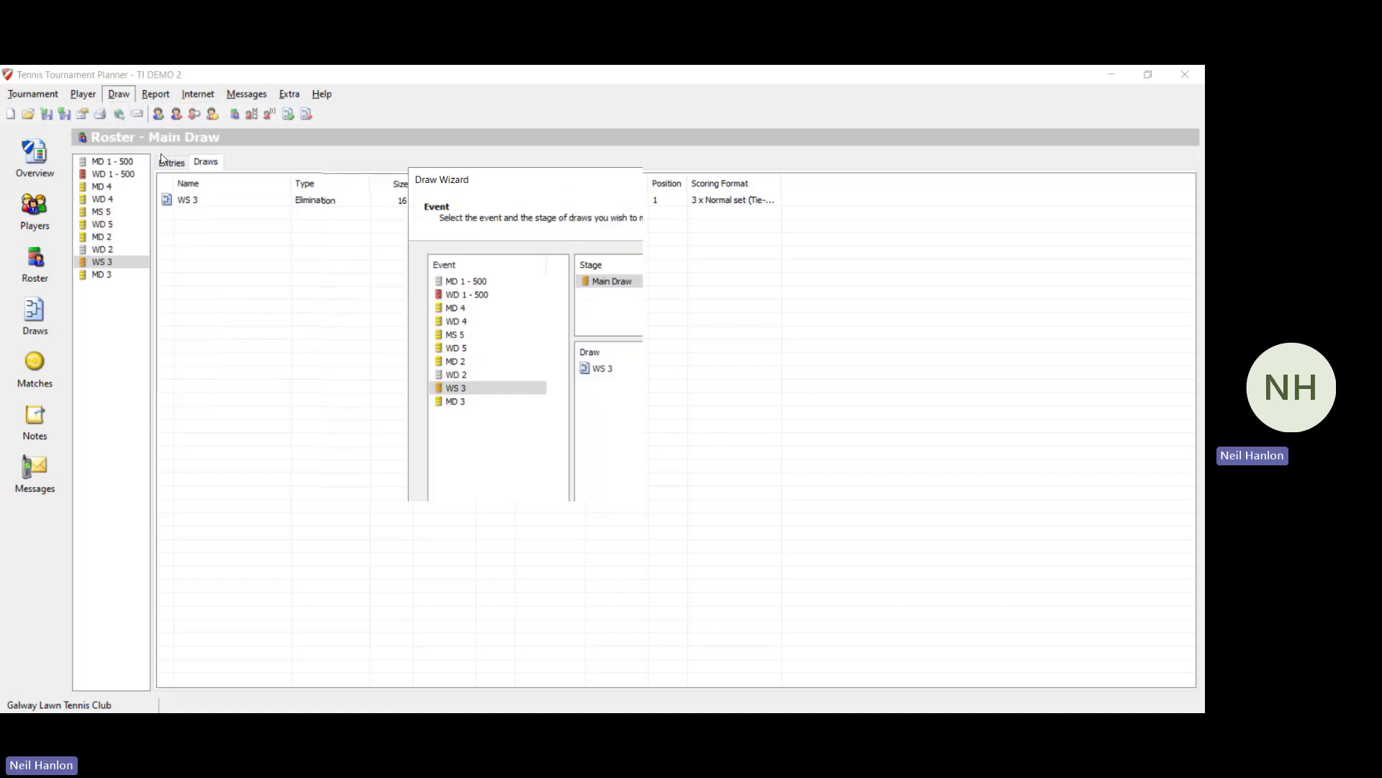
pyautogui.click(626, 591)
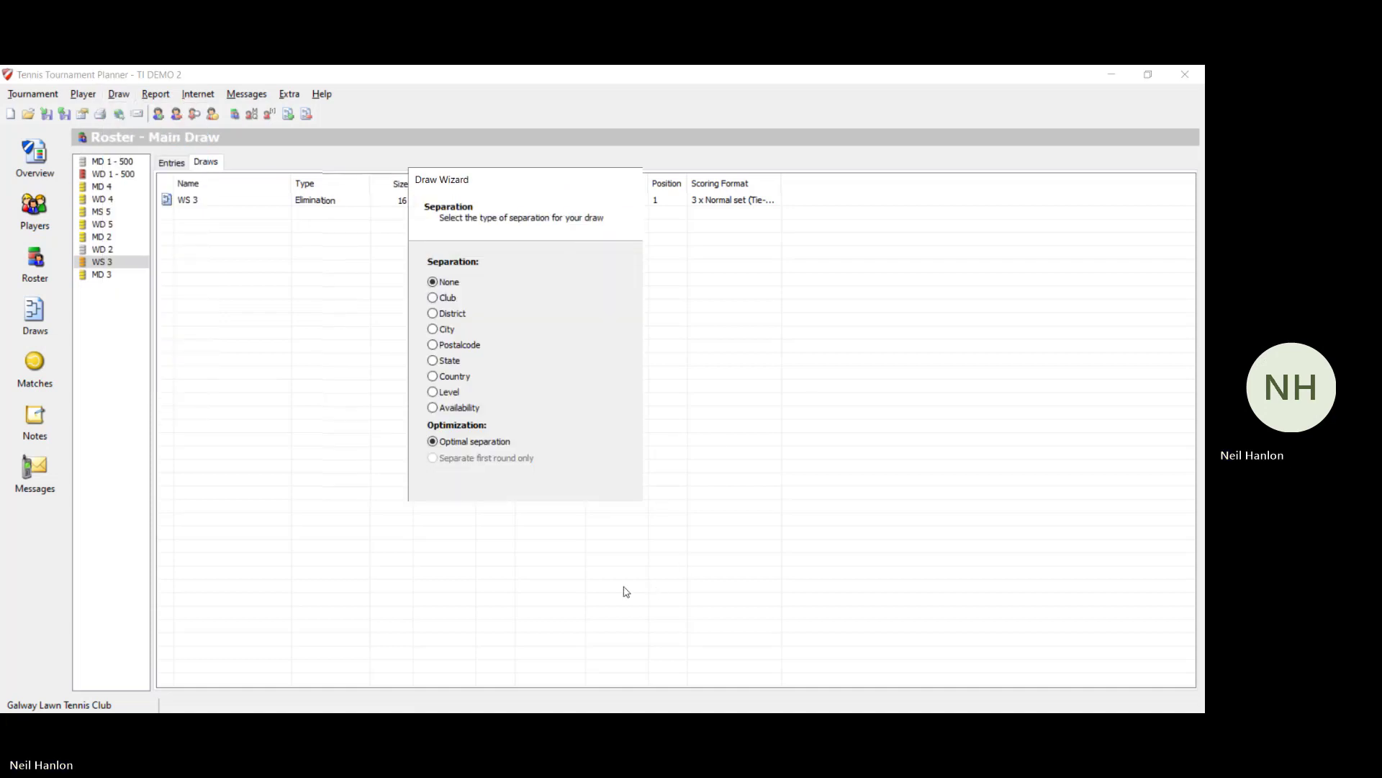
pyautogui.click(625, 592)
pyautogui.click(626, 591)
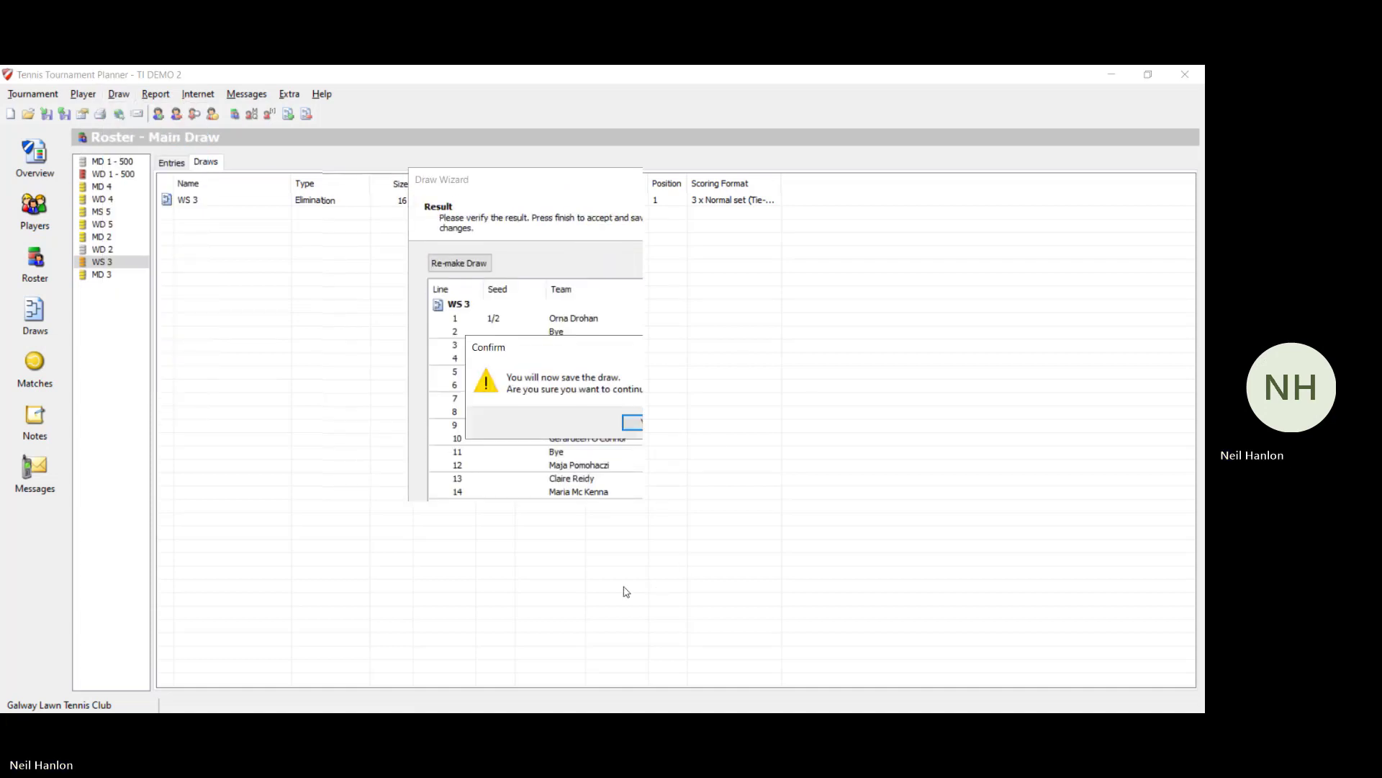
pyautogui.click(635, 423)
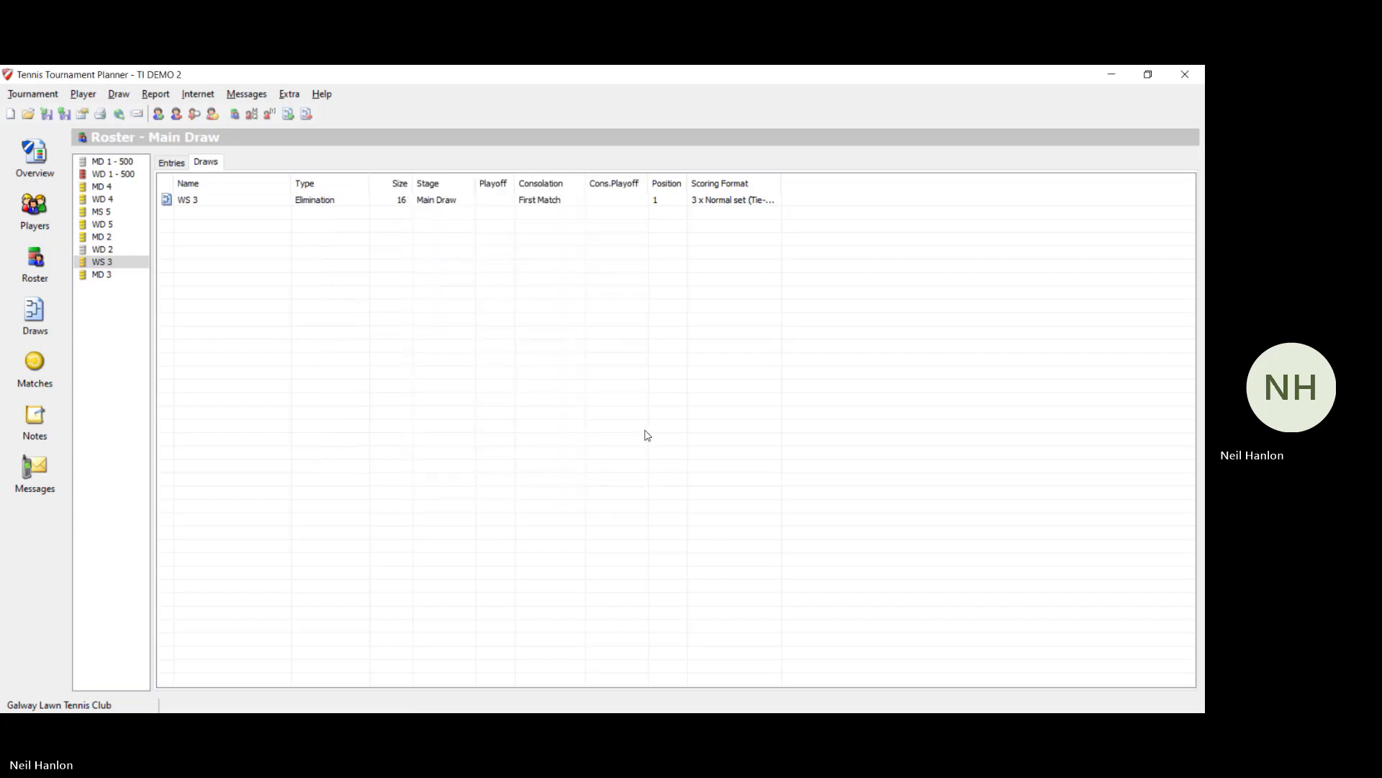
pyautogui.click(13, 312)
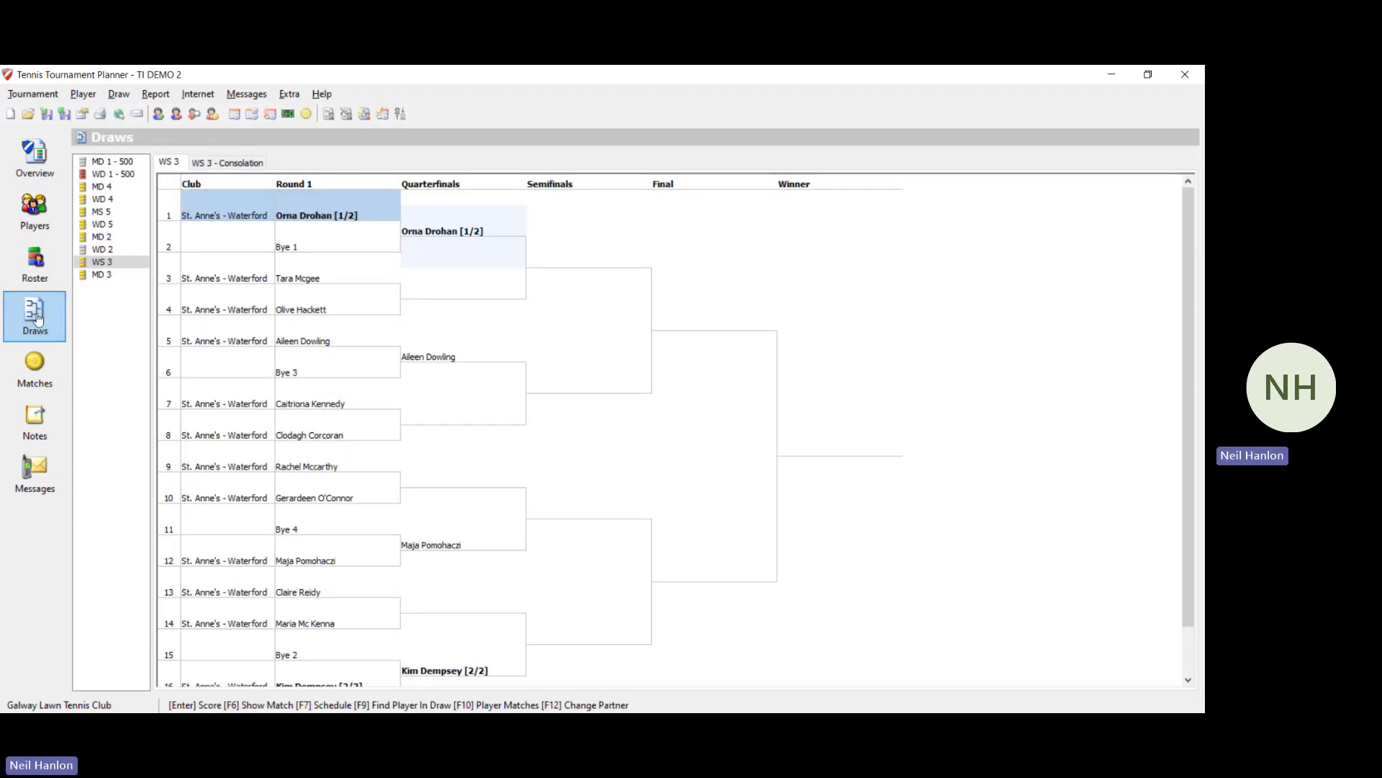
# Step: Schedule the WS 3 positions 3–4 and 7–8 matches for Fri 01/11/2024 09:00
pyautogui.press('Down')
pyautogui.press('Down')
pyautogui.press('Down')
pyautogui.press('Down')
pyautogui.press('Down')
pyautogui.press('Down')
pyautogui.press('Down')
pyautogui.press('Down')
pyautogui.press('Down')
pyautogui.press('Down')
pyautogui.press('Down')
pyautogui.press('Down')
pyautogui.press('Down')
pyautogui.press('Down')
pyautogui.press('Down')
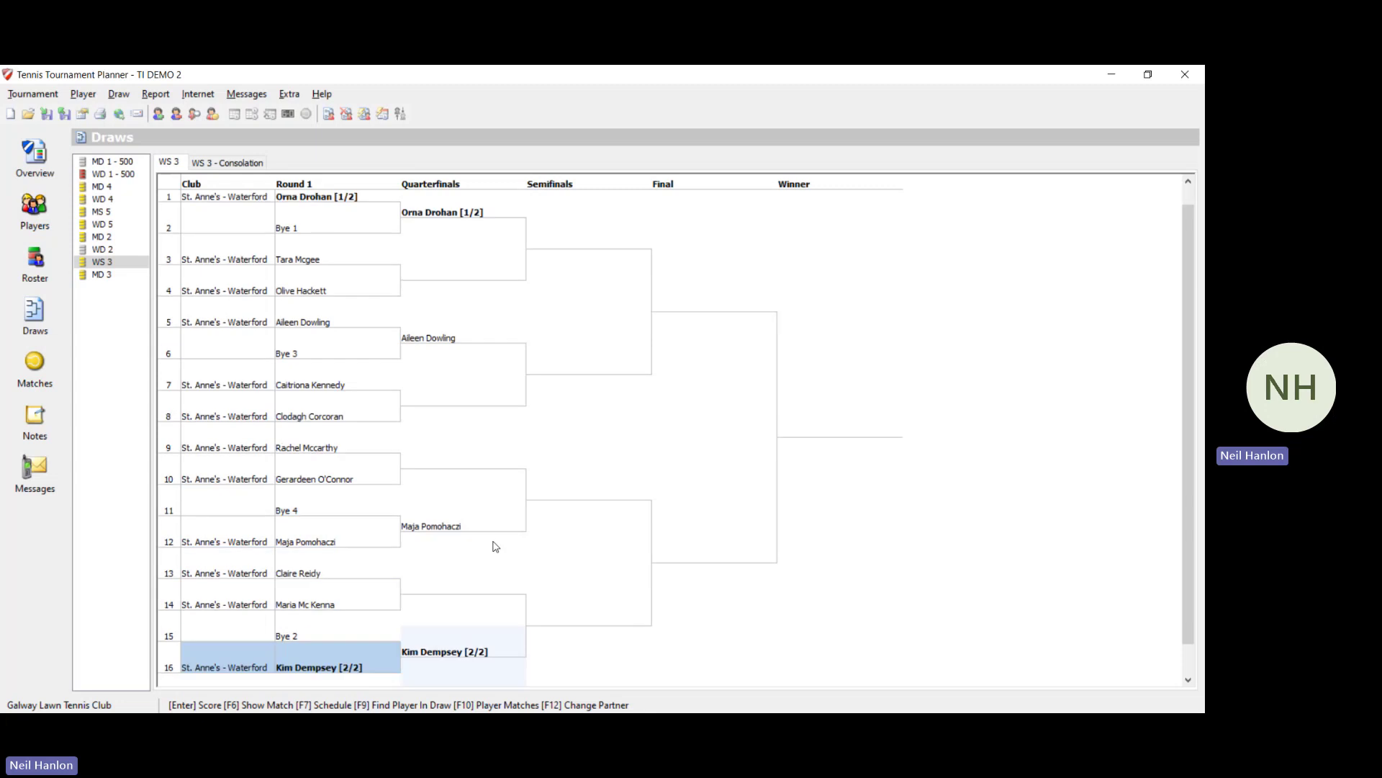
pyautogui.press('Up')
pyautogui.press('Up')
pyautogui.press('Up')
pyautogui.press('Up')
pyautogui.press('Up')
pyautogui.press('Up')
pyautogui.press('Up')
pyautogui.press('Up')
pyautogui.press('Up')
pyautogui.press('Up')
pyautogui.press('Up')
pyautogui.press('Up')
pyautogui.press('Up')
pyautogui.press('Up')
pyautogui.press('Up')
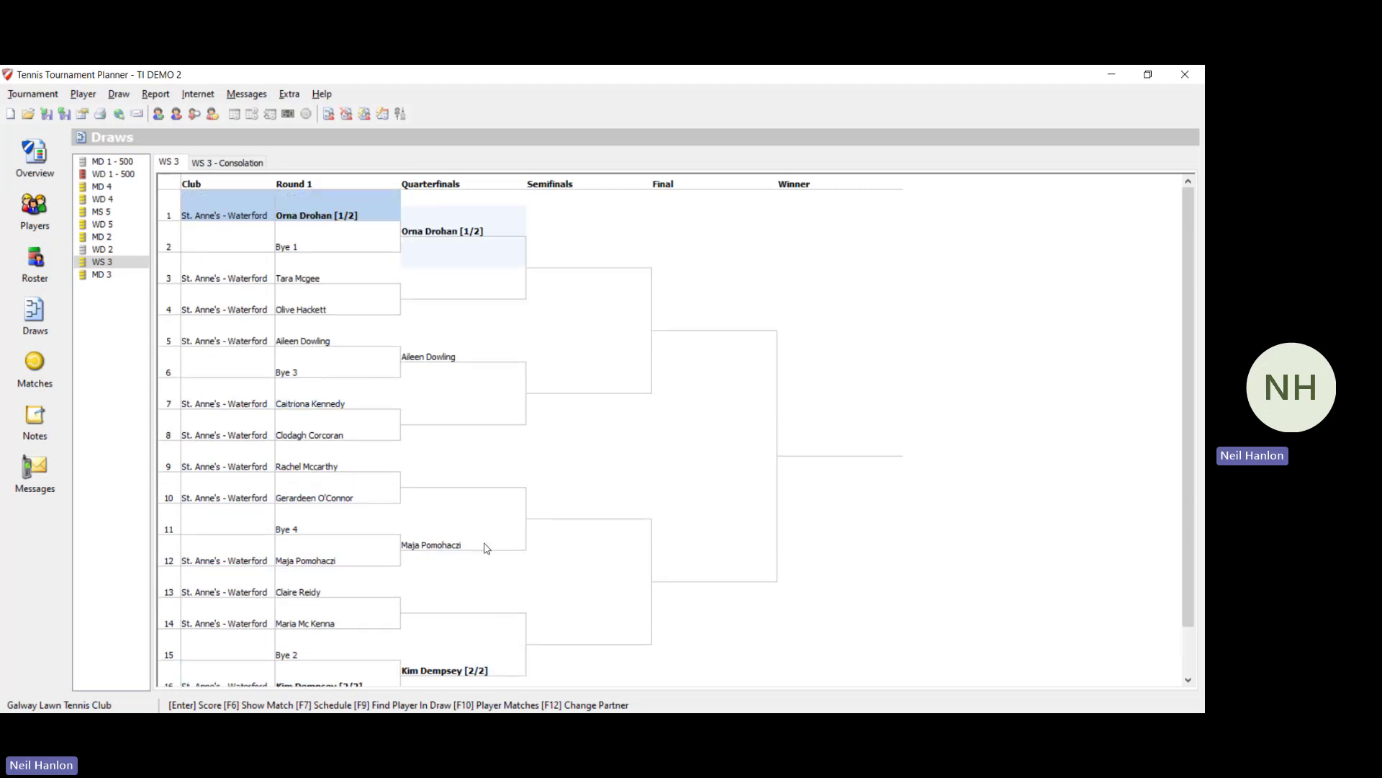
pyautogui.click(452, 303)
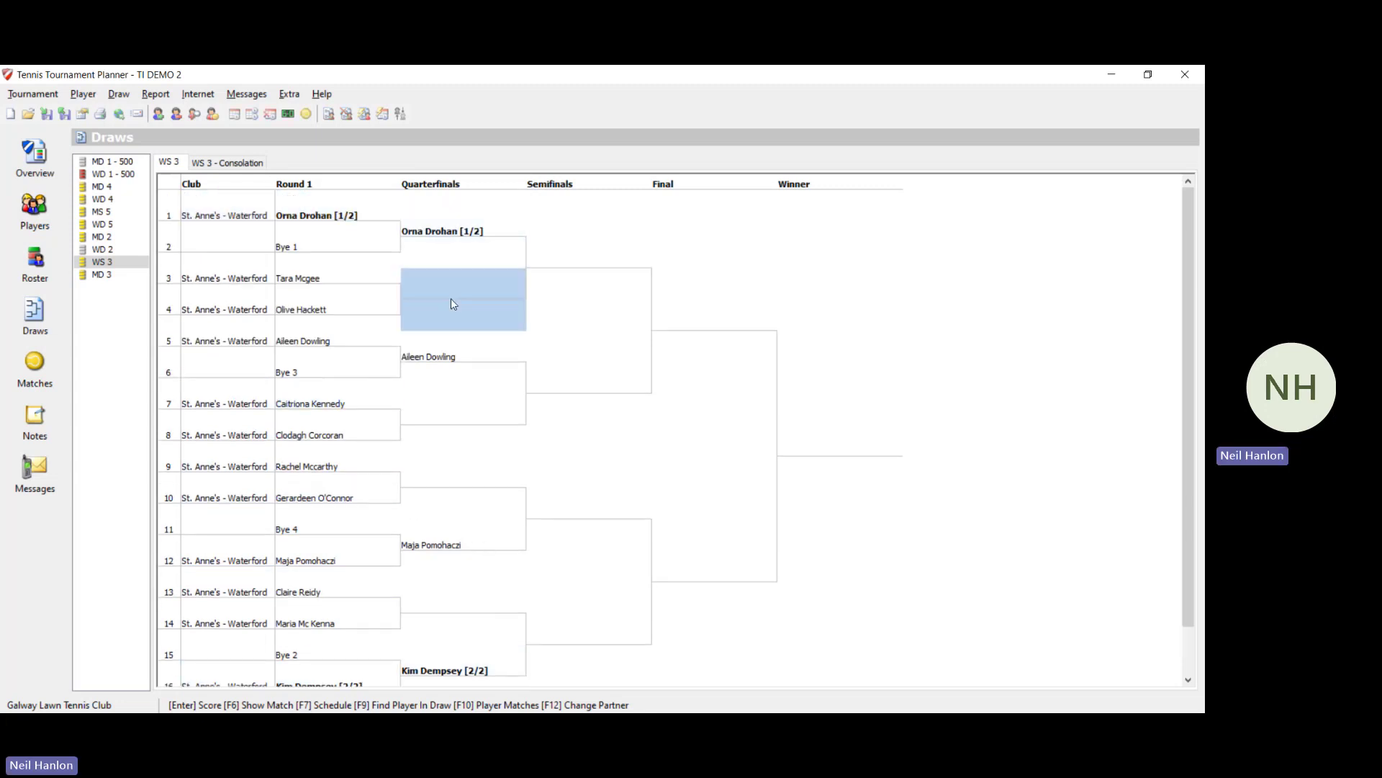
pyautogui.press('Down')
pyautogui.press('Down')
pyautogui.press('Down')
pyautogui.press('Down')
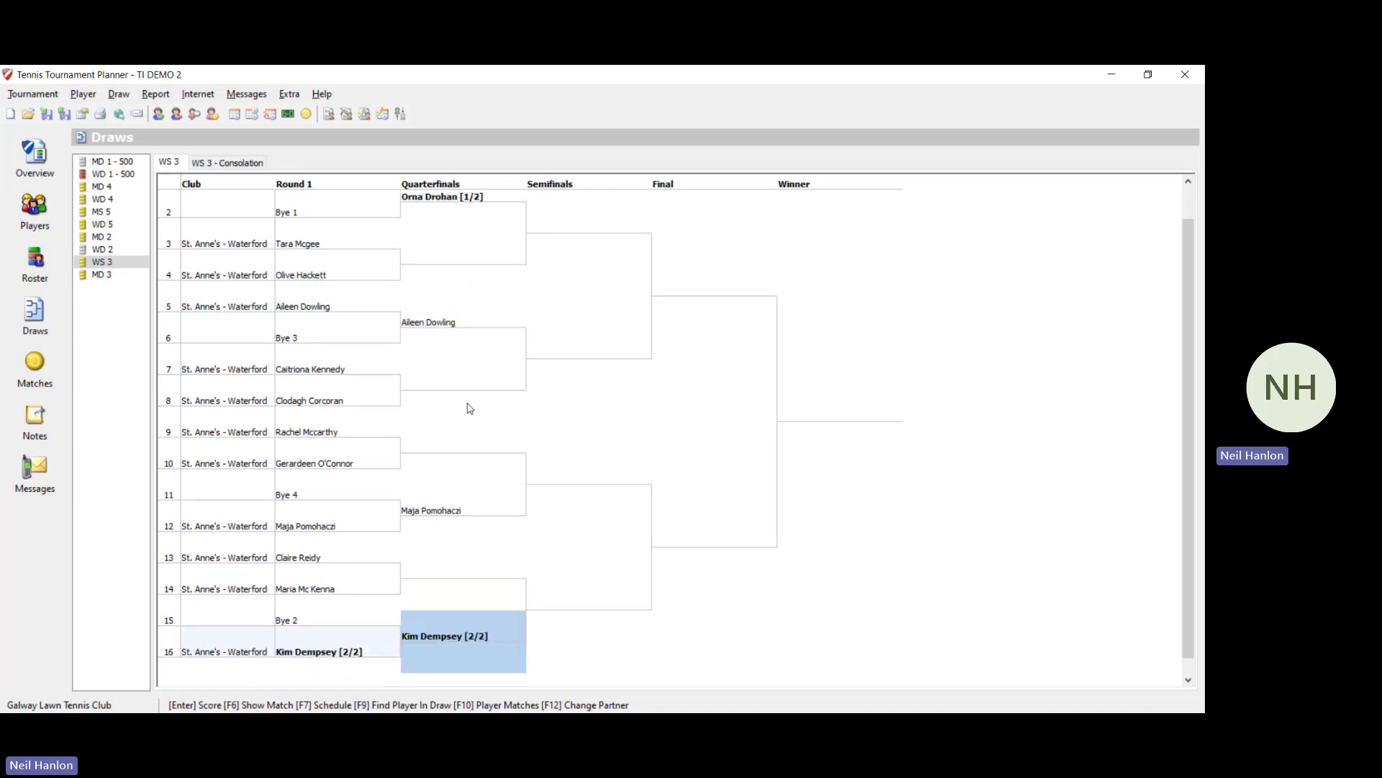
pyautogui.press('Up')
pyautogui.press('Up')
pyautogui.press('Up')
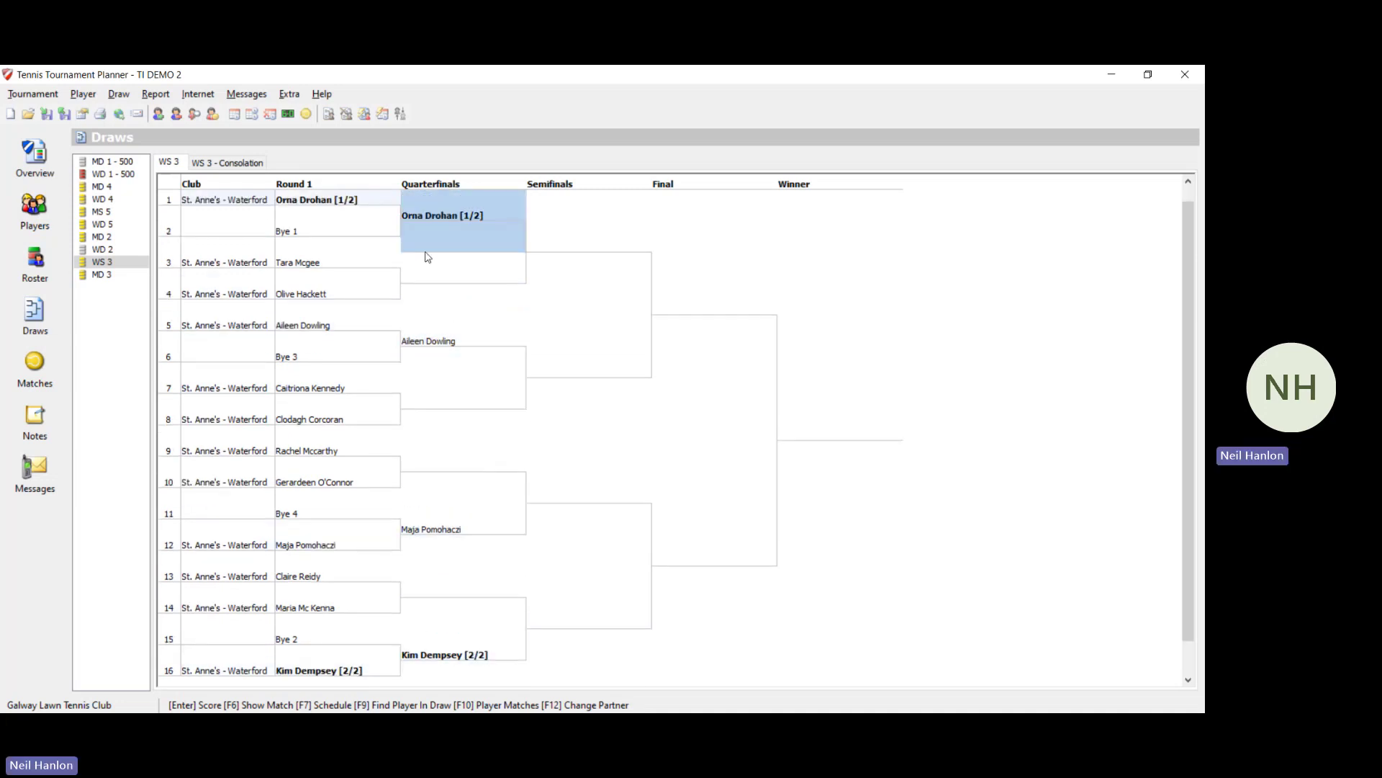
pyautogui.click(422, 270)
pyautogui.rightClick(422, 270)
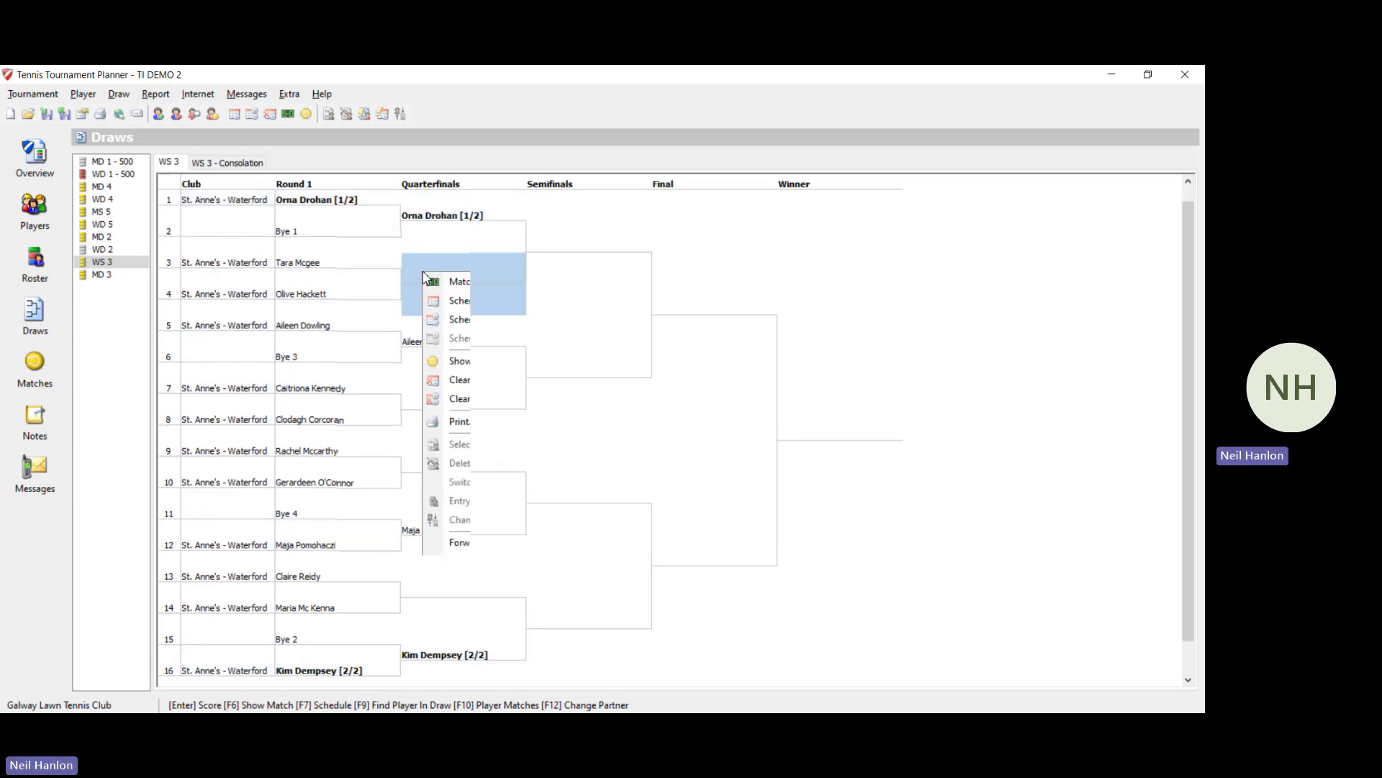
pyautogui.click(459, 309)
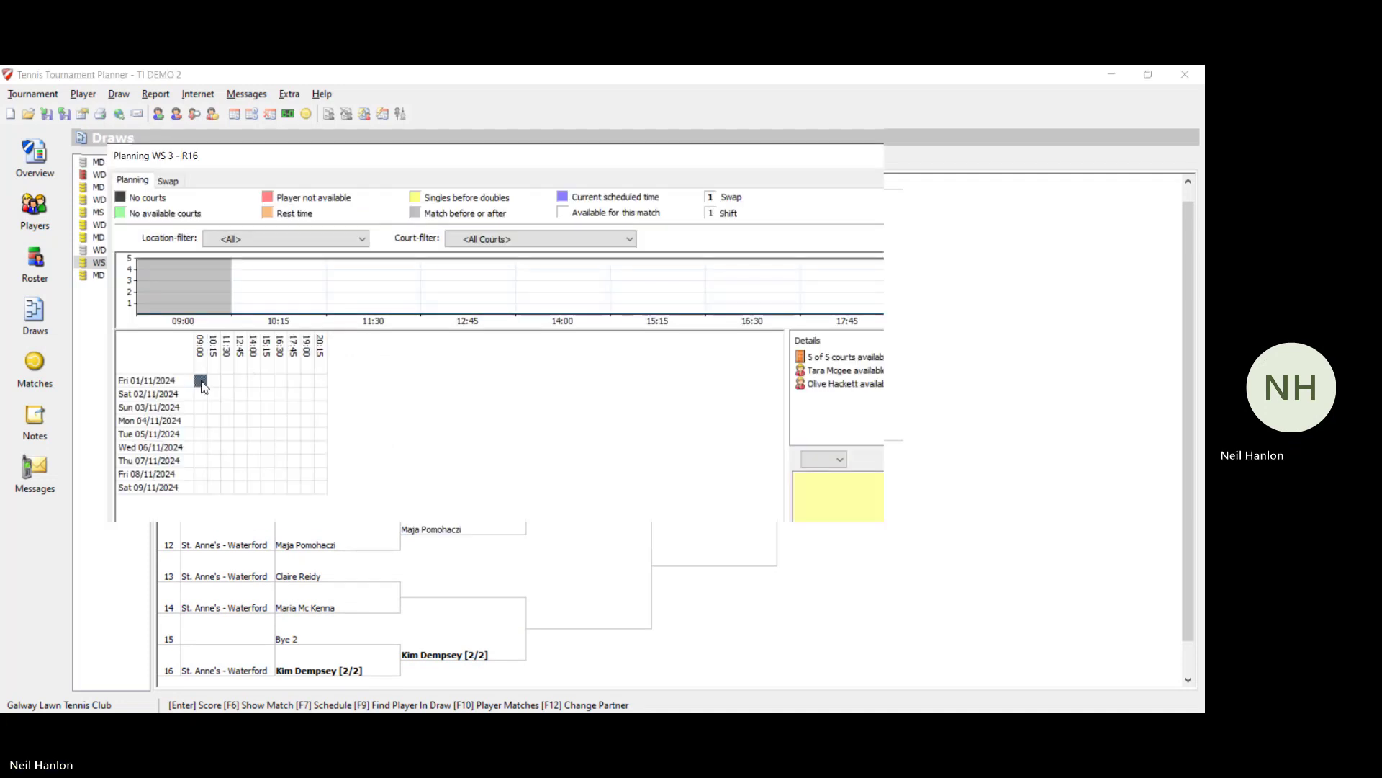
pyautogui.click(1004, 613)
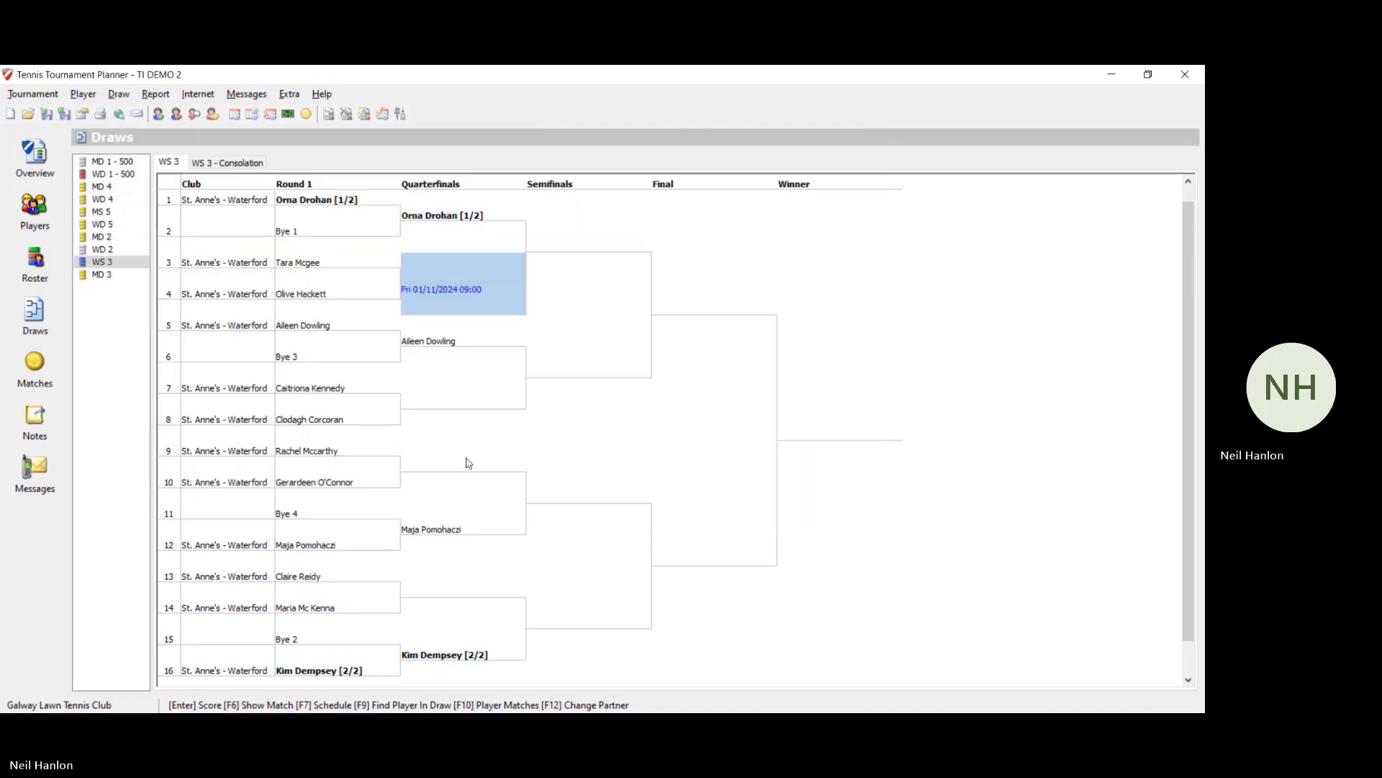
pyautogui.click(432, 419)
pyautogui.rightClick(434, 419)
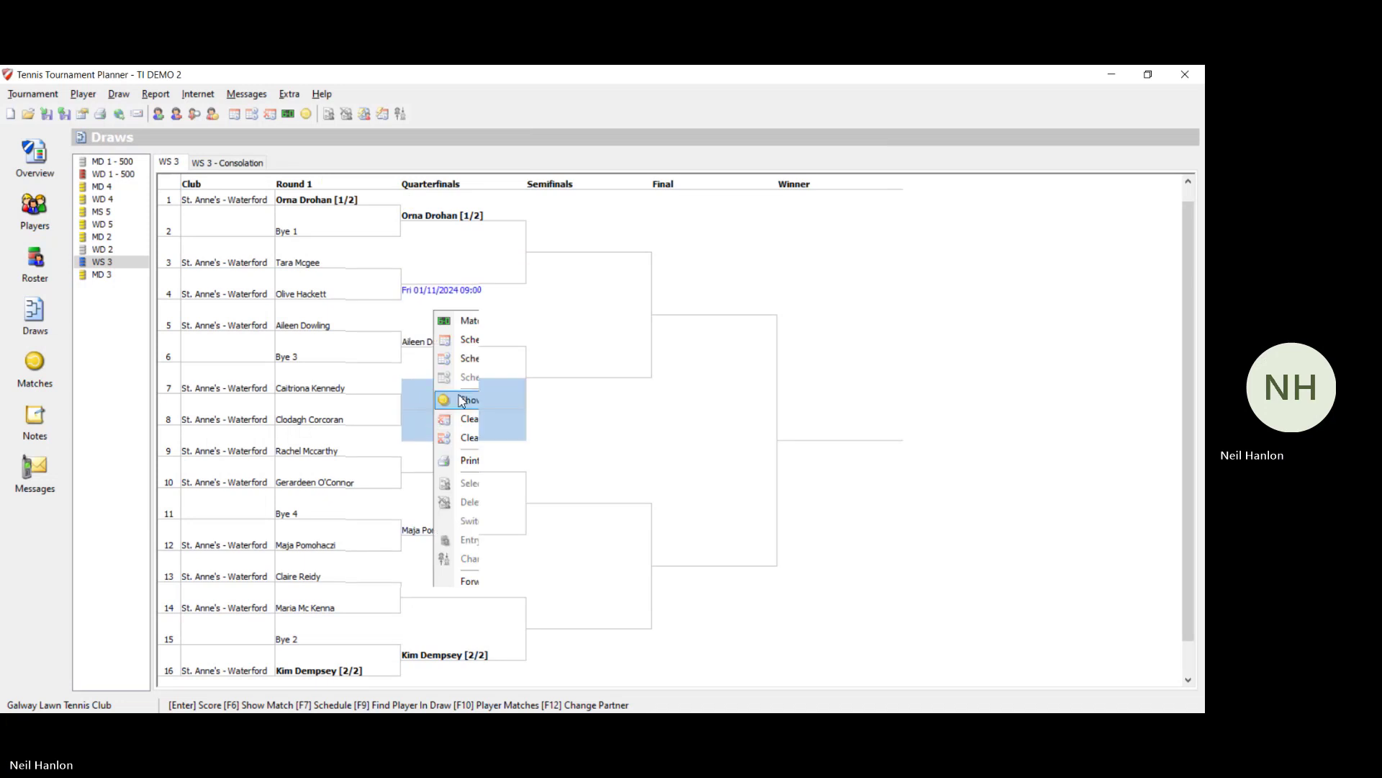
pyautogui.click(470, 340)
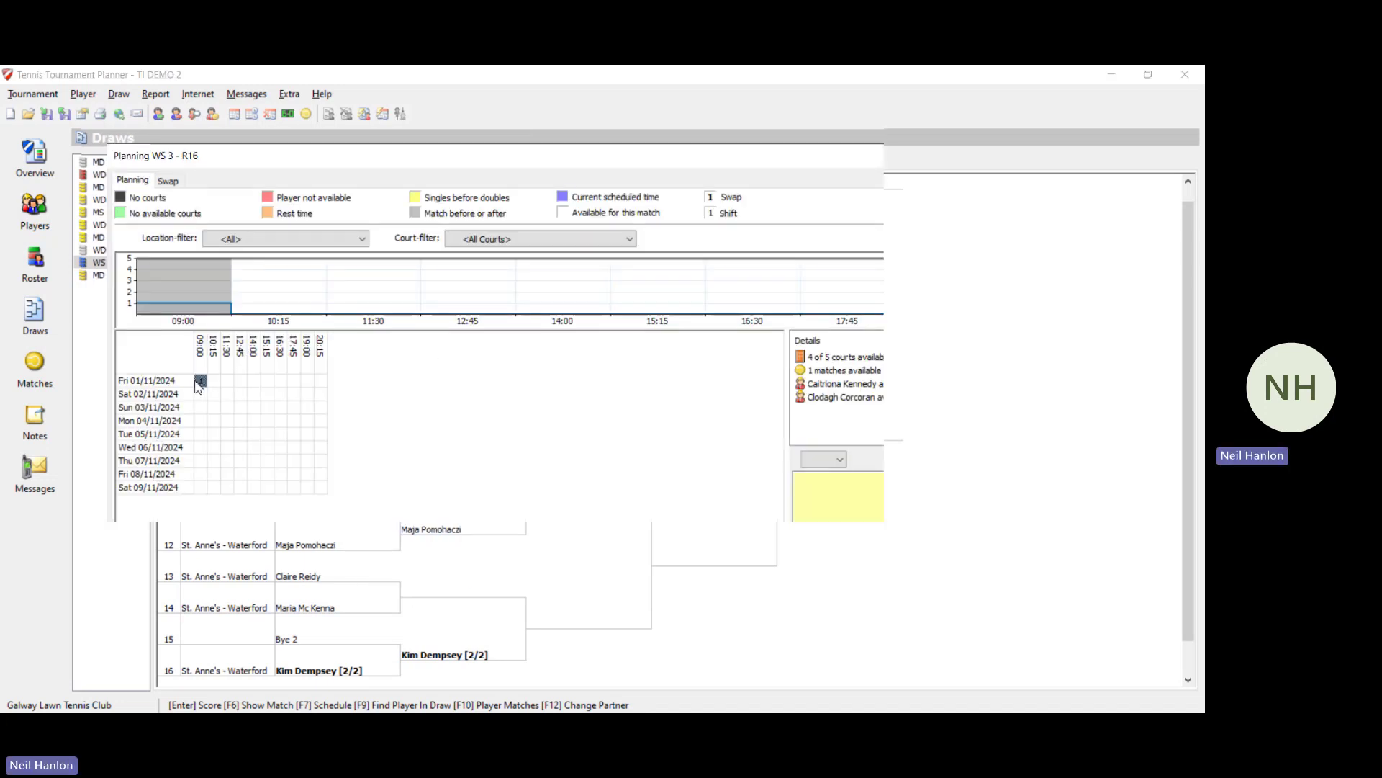
pyautogui.click(987, 611)
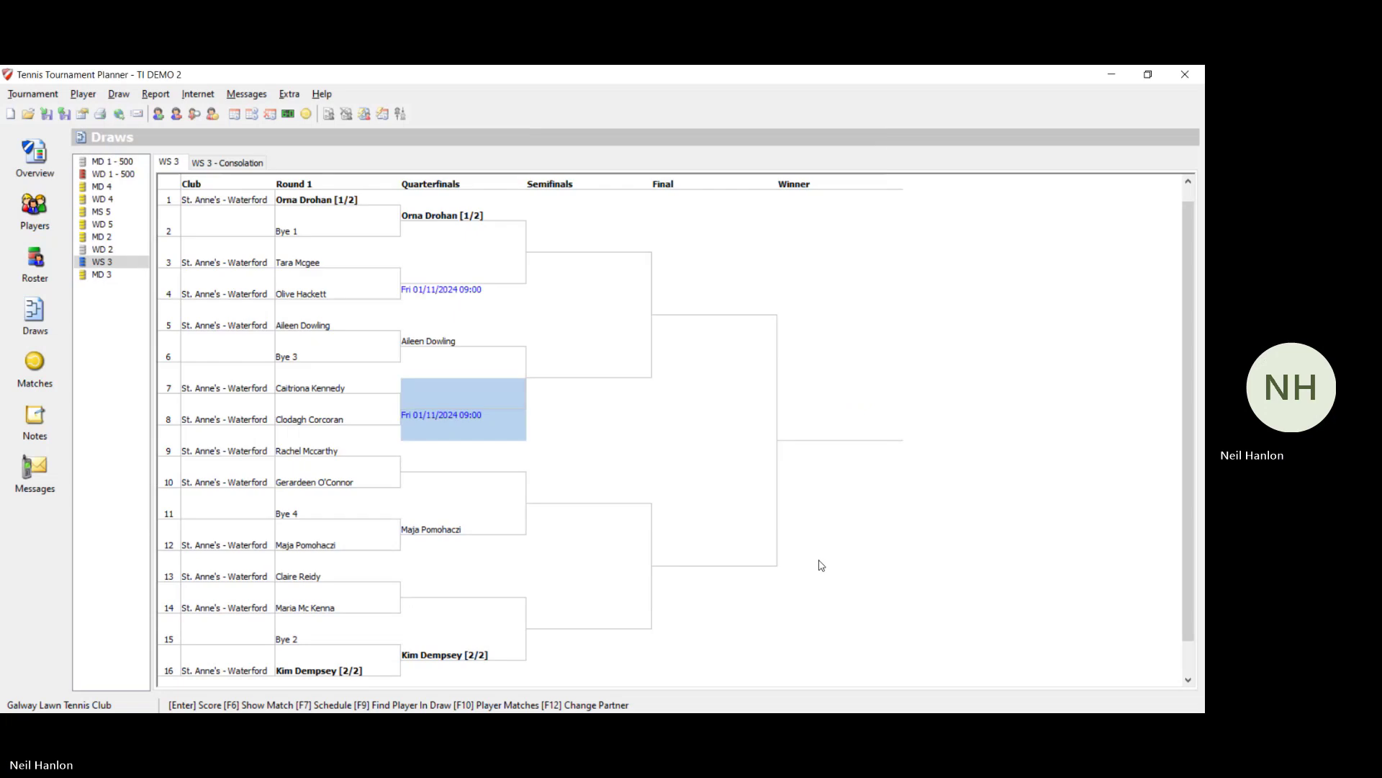
# Step: Schedule the WS 3 positions 9–10 and 13–14 matches for Fri 01/11/2024 09:00
pyautogui.rightClick(429, 478)
pyautogui.click(461, 99)
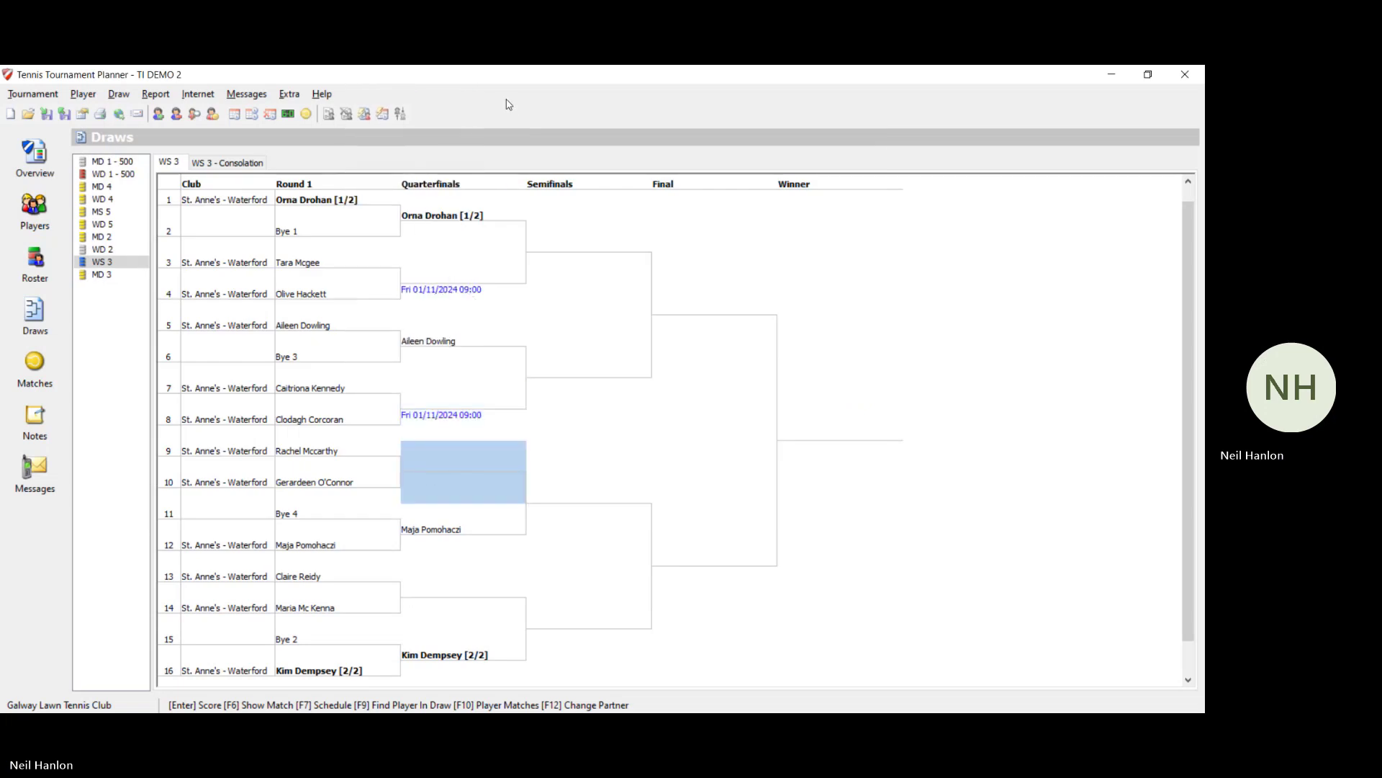
pyautogui.click(969, 605)
pyautogui.press('Down')
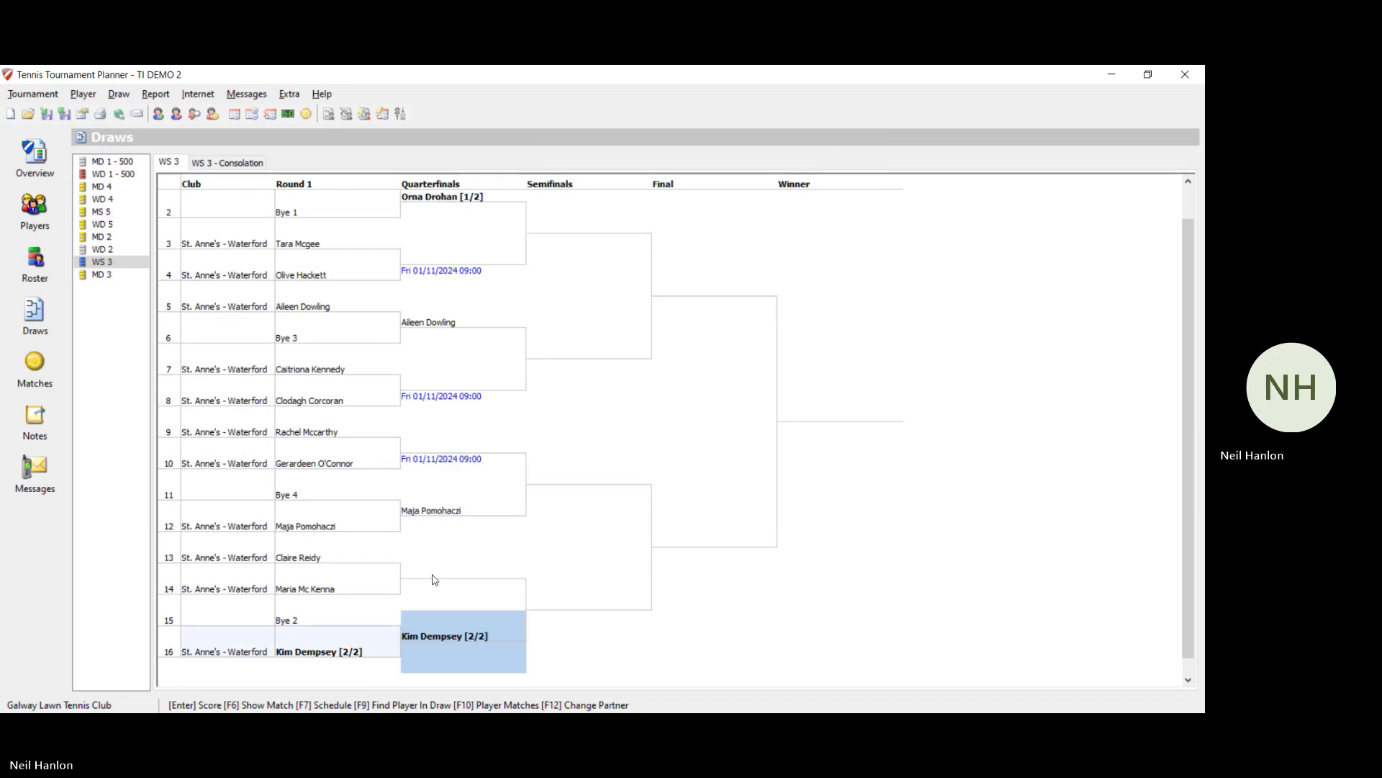
pyautogui.rightClick(433, 578)
pyautogui.click(461, 201)
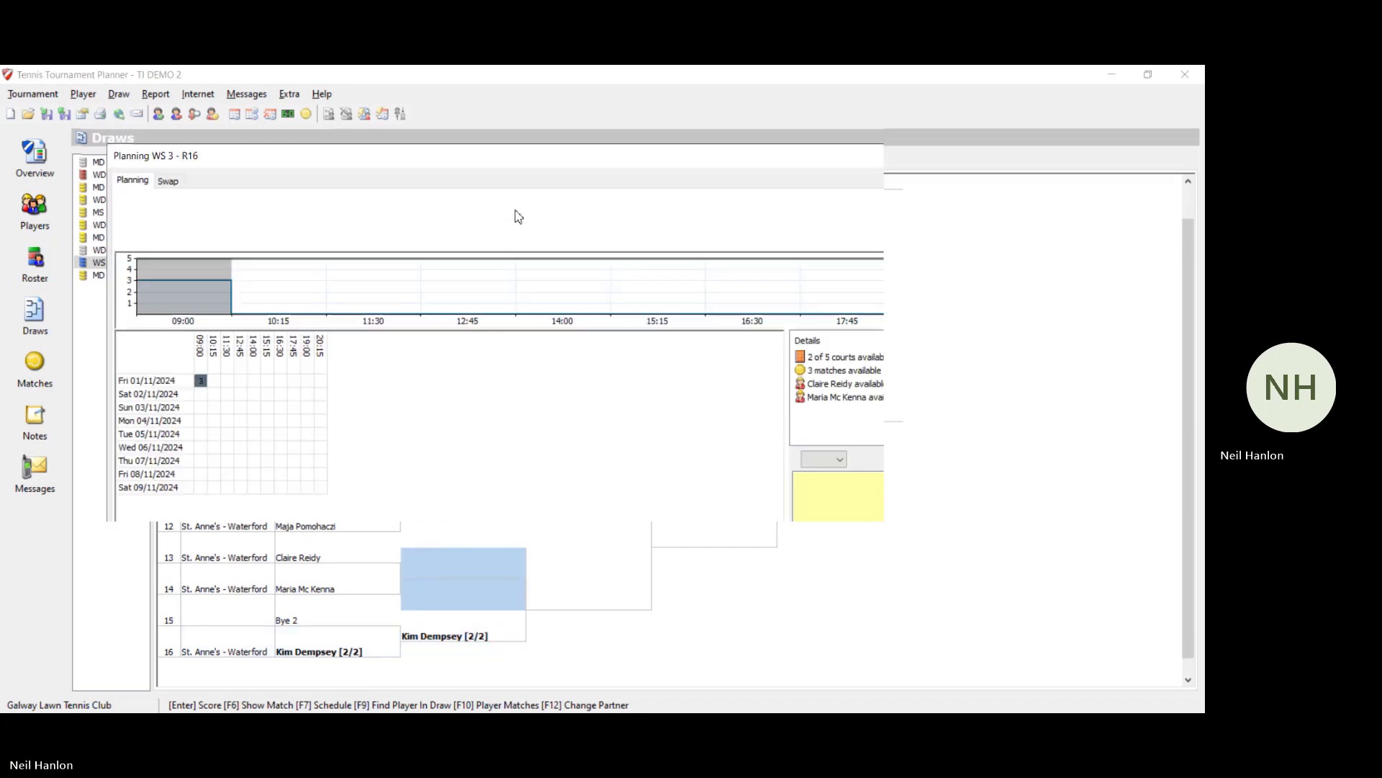
pyautogui.click(1011, 621)
pyautogui.press('Up')
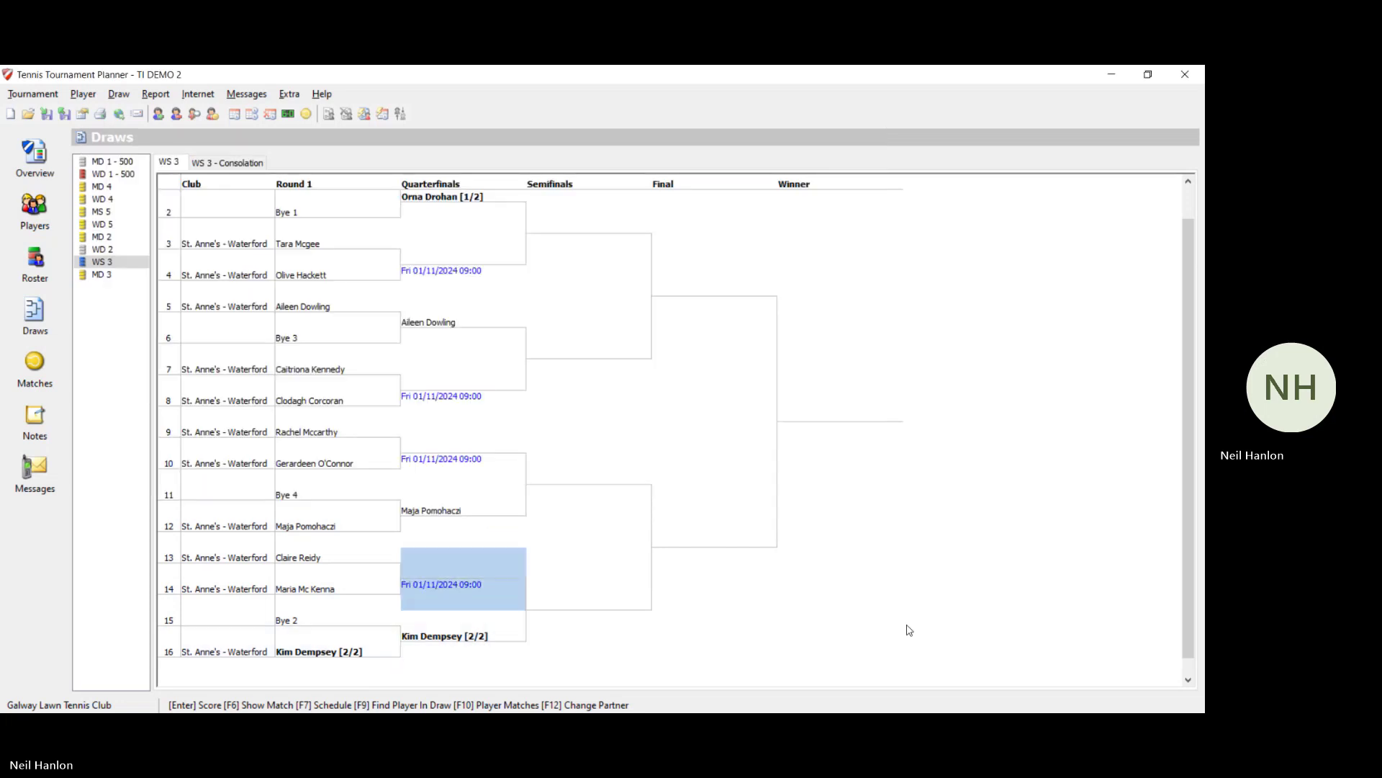
pyautogui.press('Up')
pyautogui.press('Up')
pyautogui.press('Up')
pyautogui.press('Up')
pyautogui.press('Up')
pyautogui.press('Up')
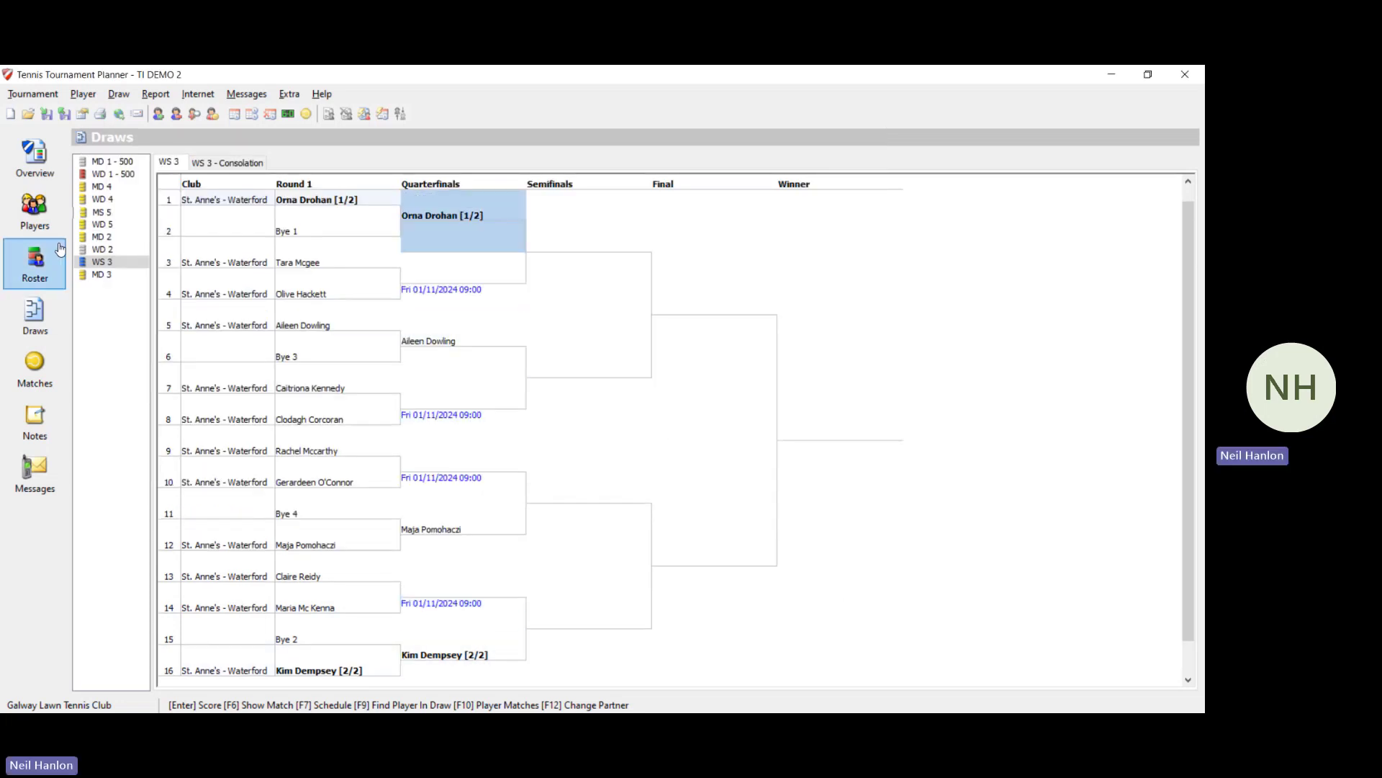
# Step: Switch to the MD 3 draw and schedule the positions 3–4 quarterfinal for Fri 01/11/2024 09:00
pyautogui.click(108, 212)
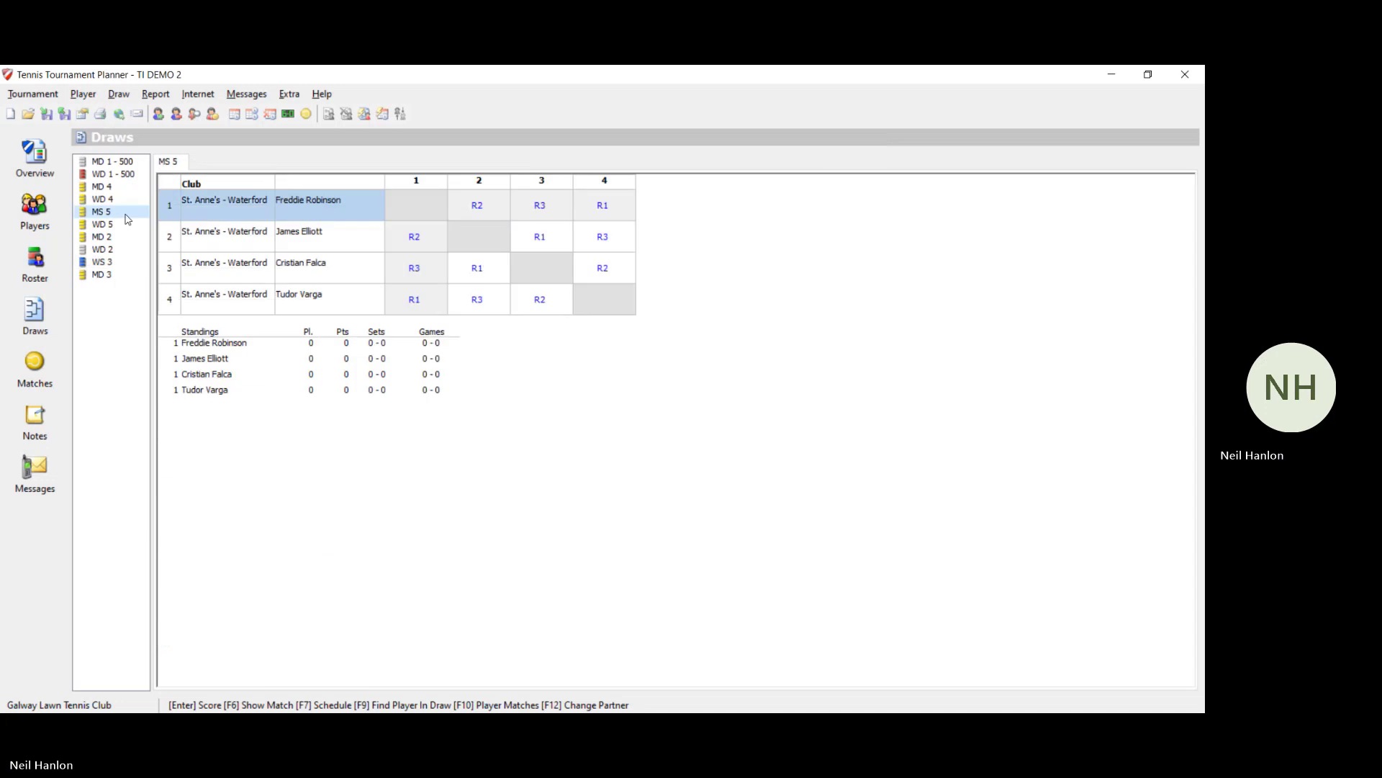
pyautogui.click(112, 280)
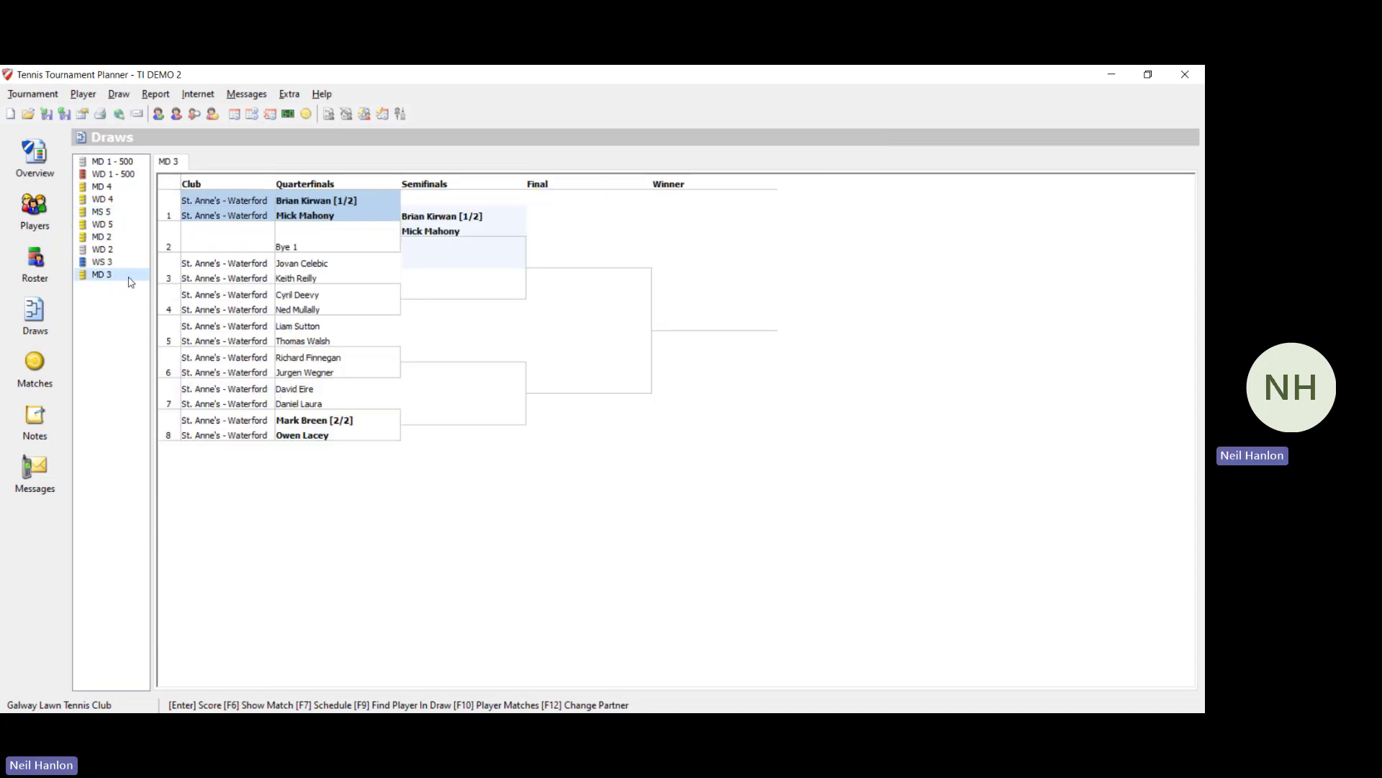
pyautogui.click(464, 282)
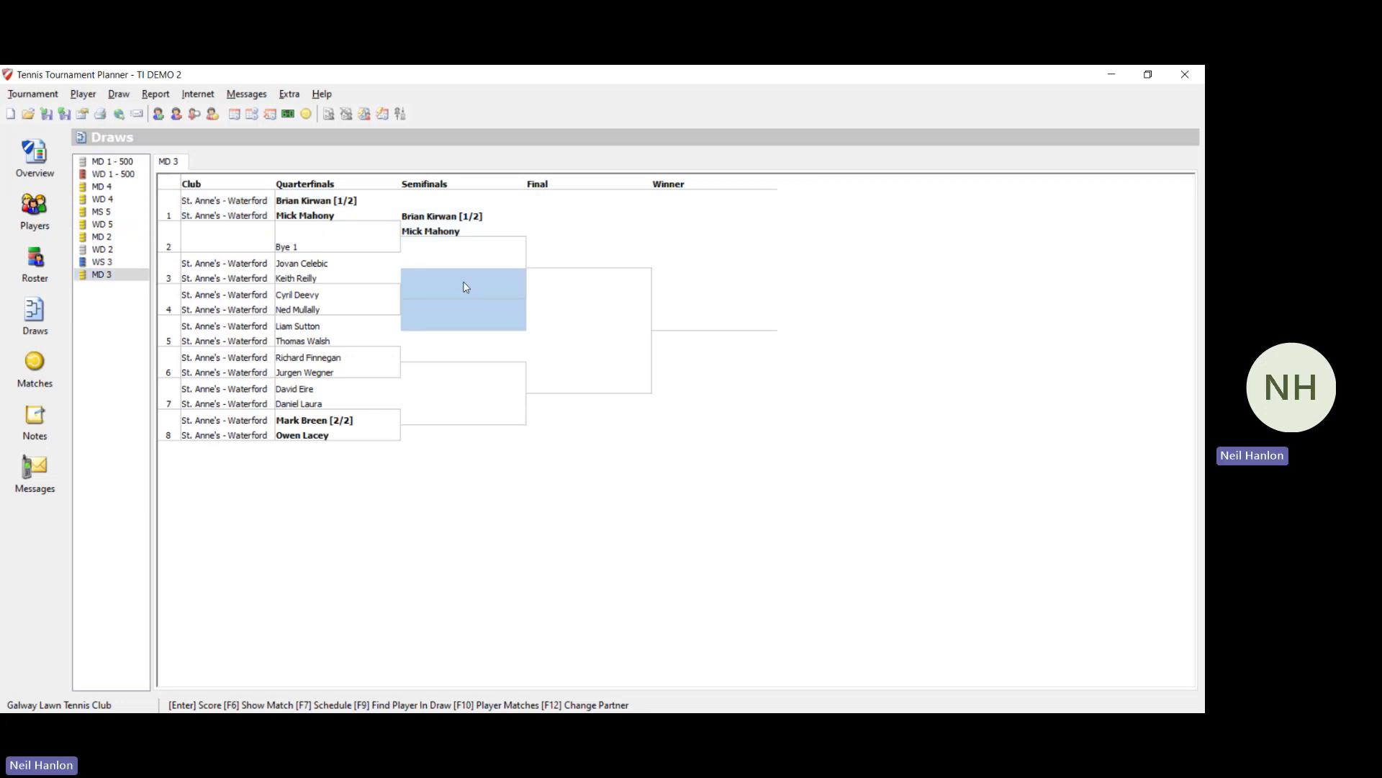
pyautogui.rightClick(464, 282)
pyautogui.click(499, 303)
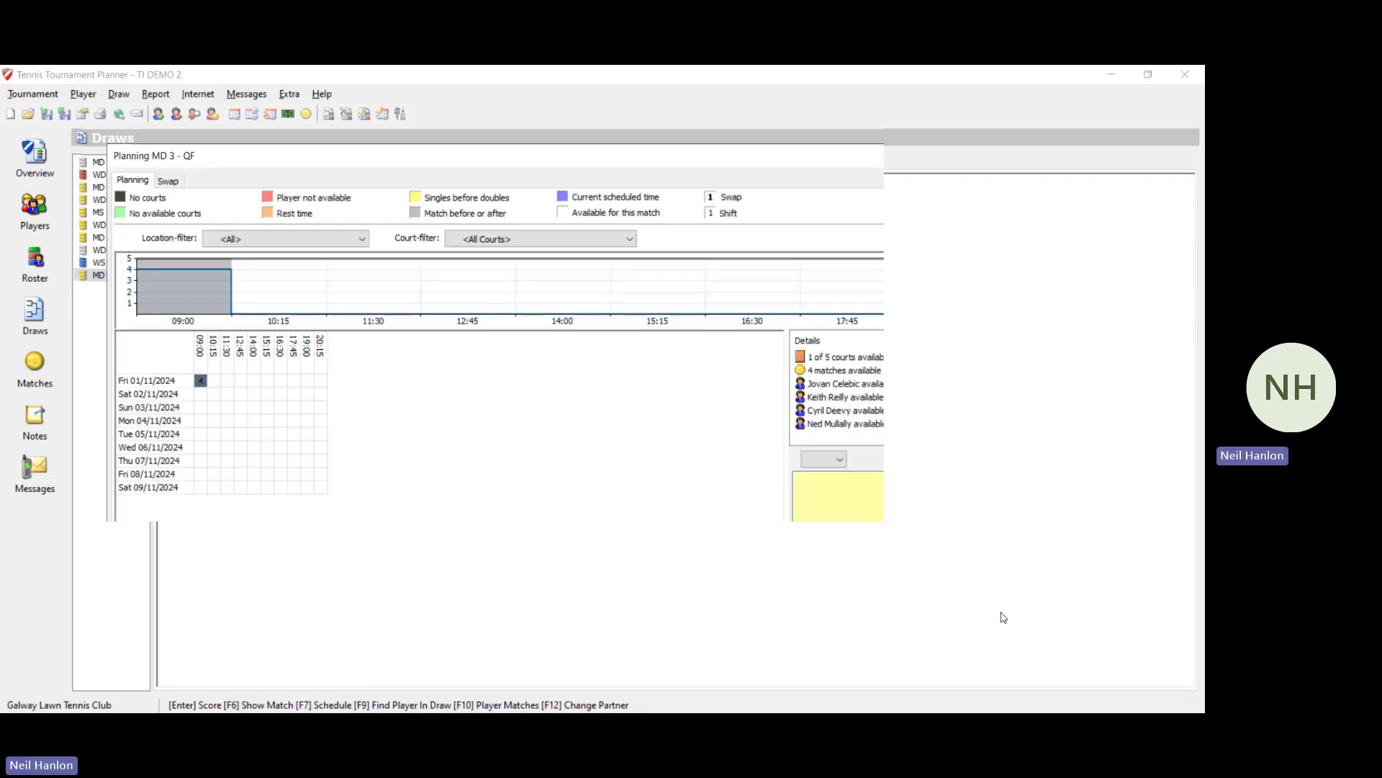
# Step: Schedule the MD 3 positions 5–6 and 7–8 quarterfinals for Fri 01/11/2024 at 10:15
pyautogui.rightClick(515, 360)
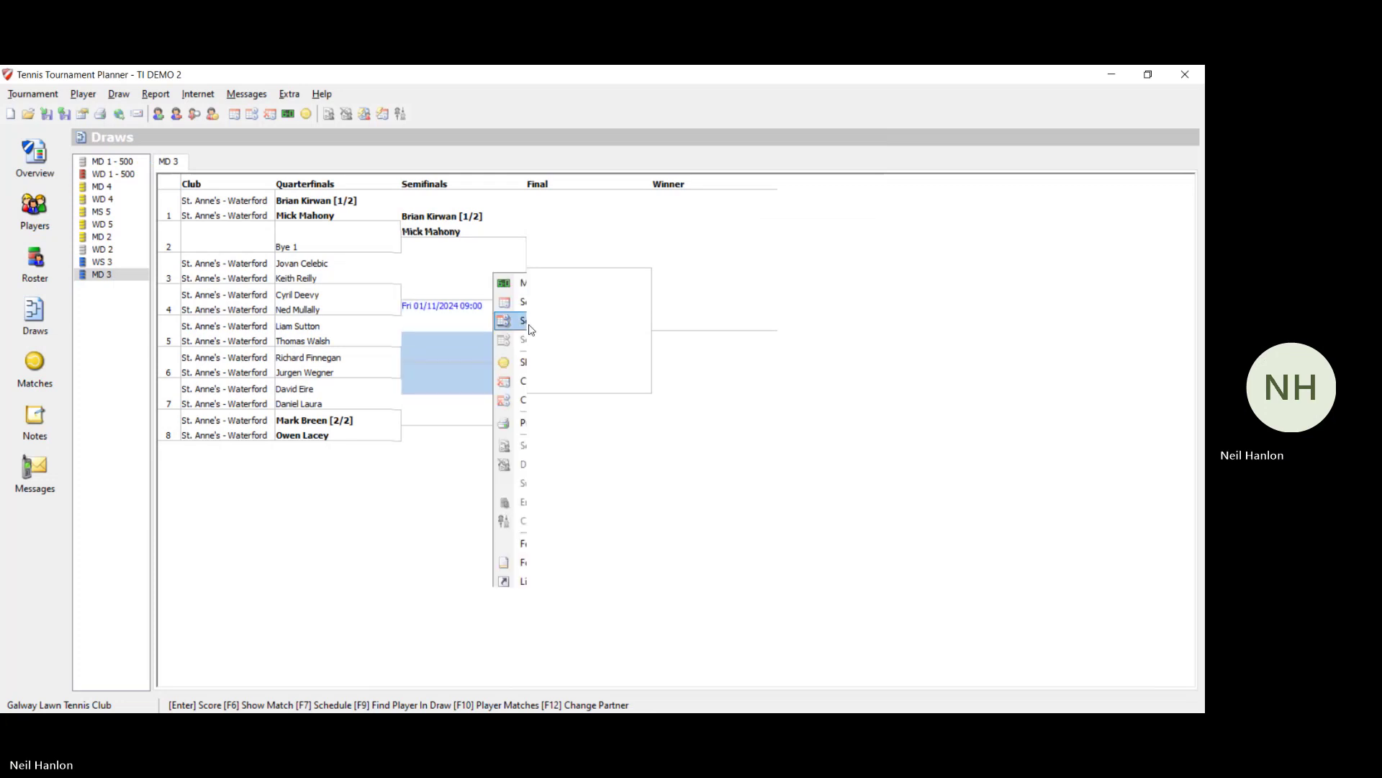
pyautogui.click(547, 309)
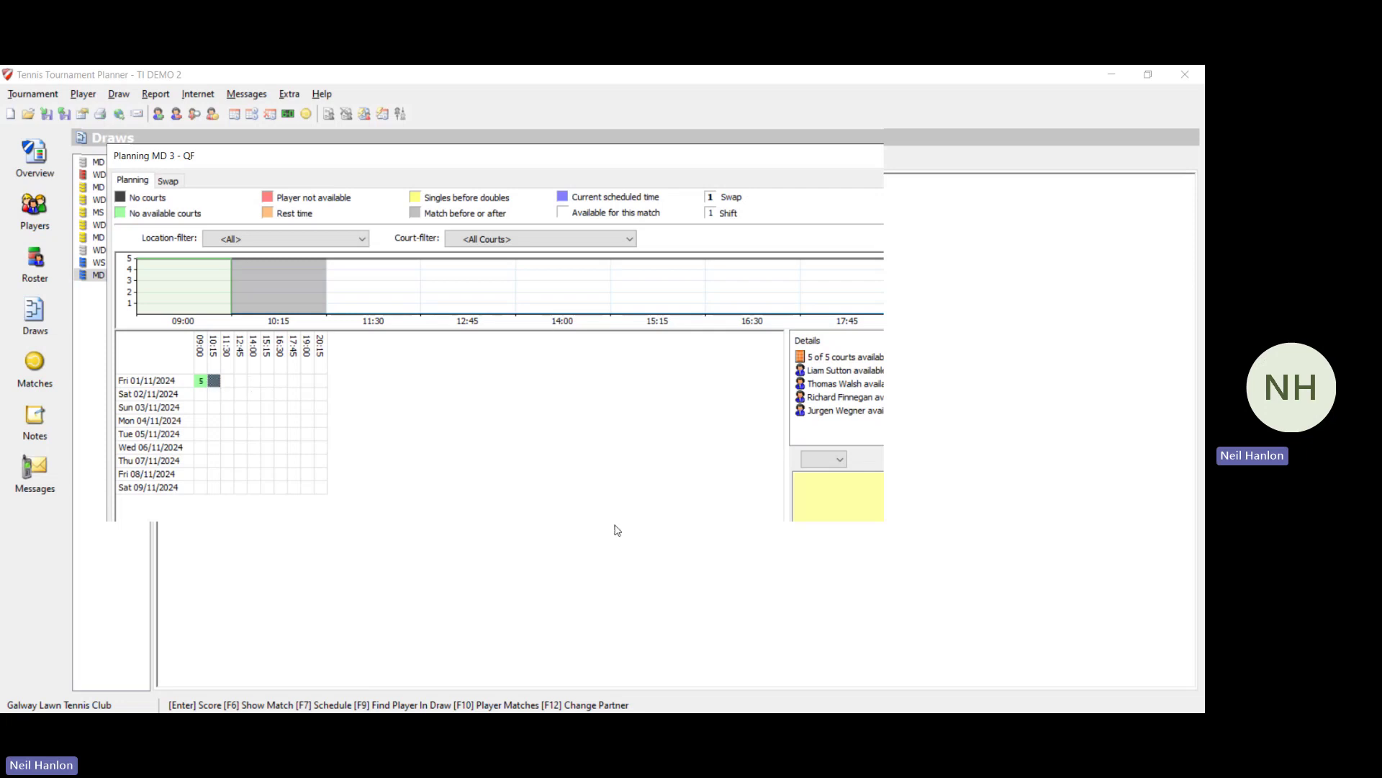
pyautogui.click(984, 617)
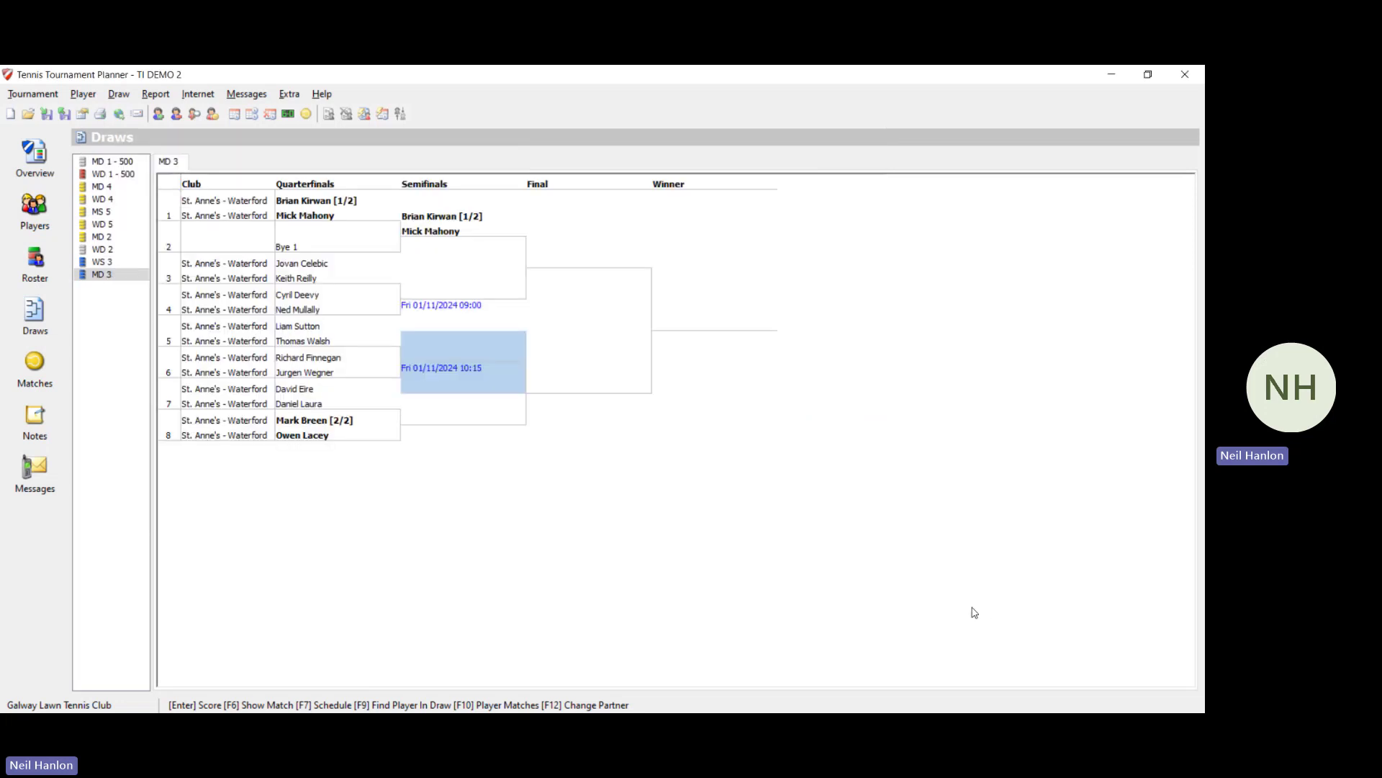
pyautogui.rightClick(456, 425)
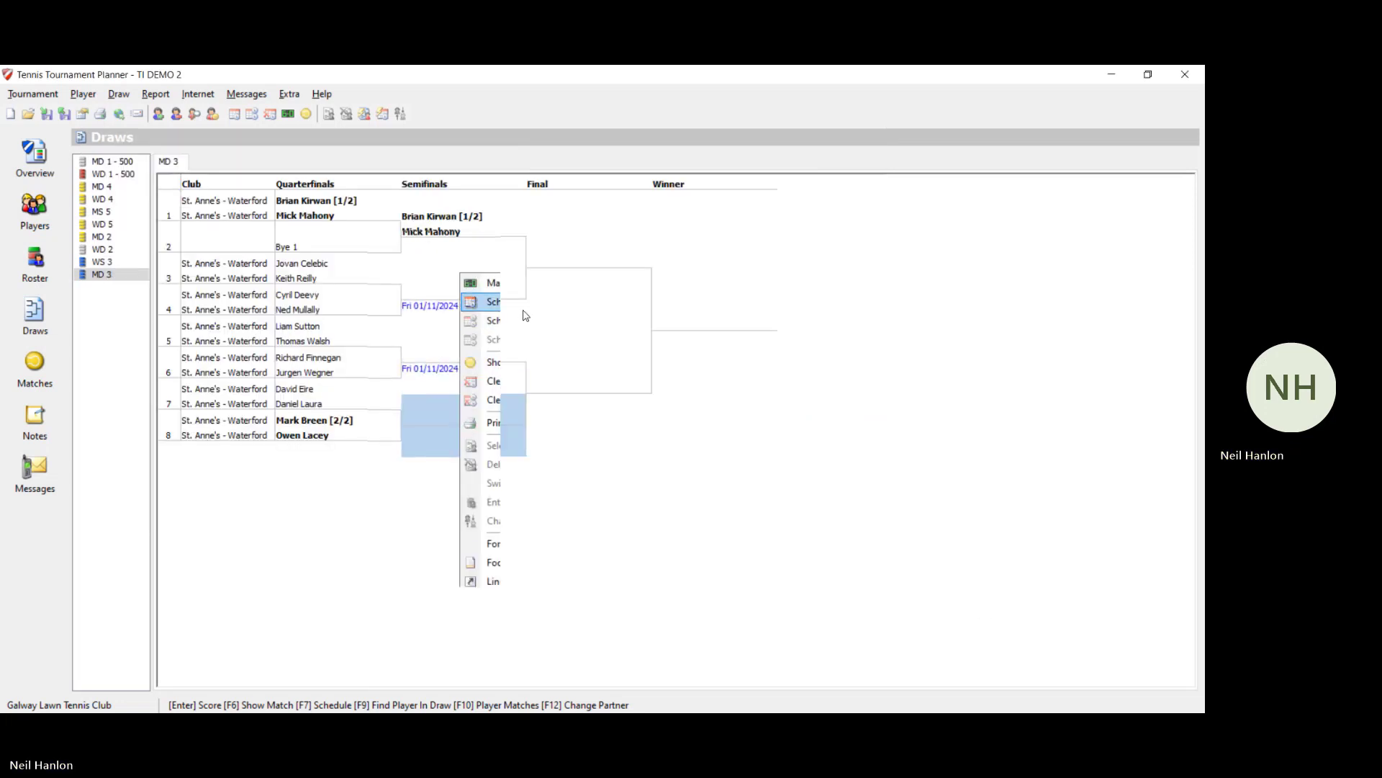
pyautogui.click(520, 303)
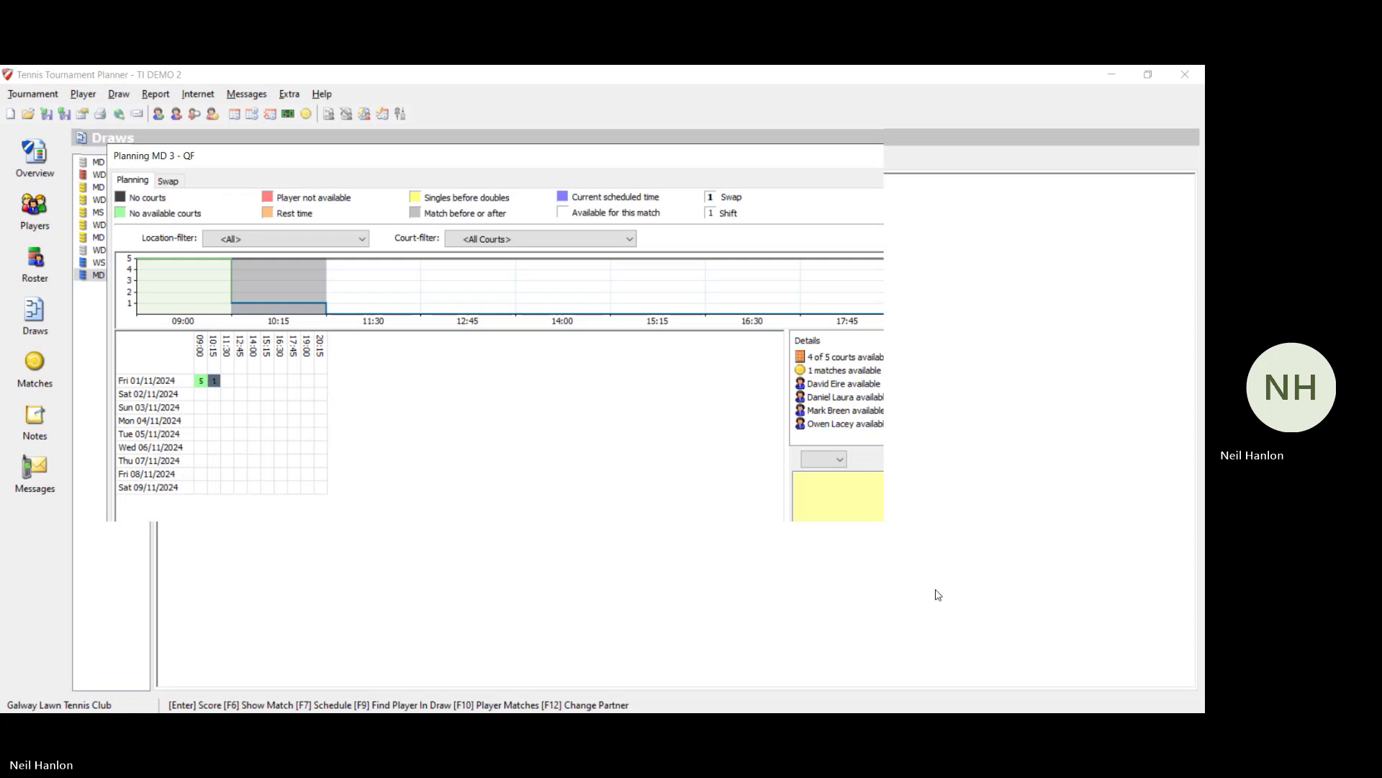
pyautogui.click(984, 617)
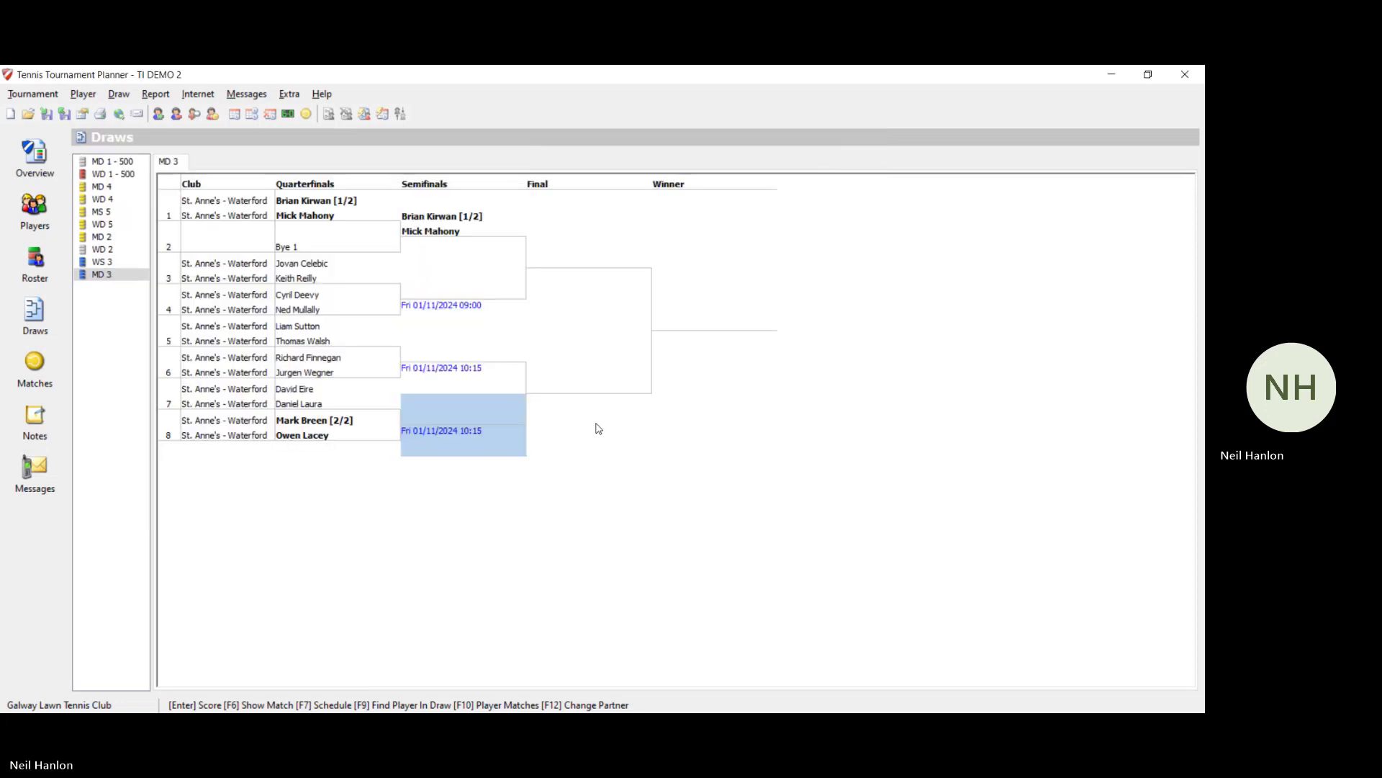
pyautogui.rightClick(594, 389)
# Step: Schedule the unscheduled MD 3 semifinal for Fri 01/11/2024 at 11:30
pyautogui.click(605, 378)
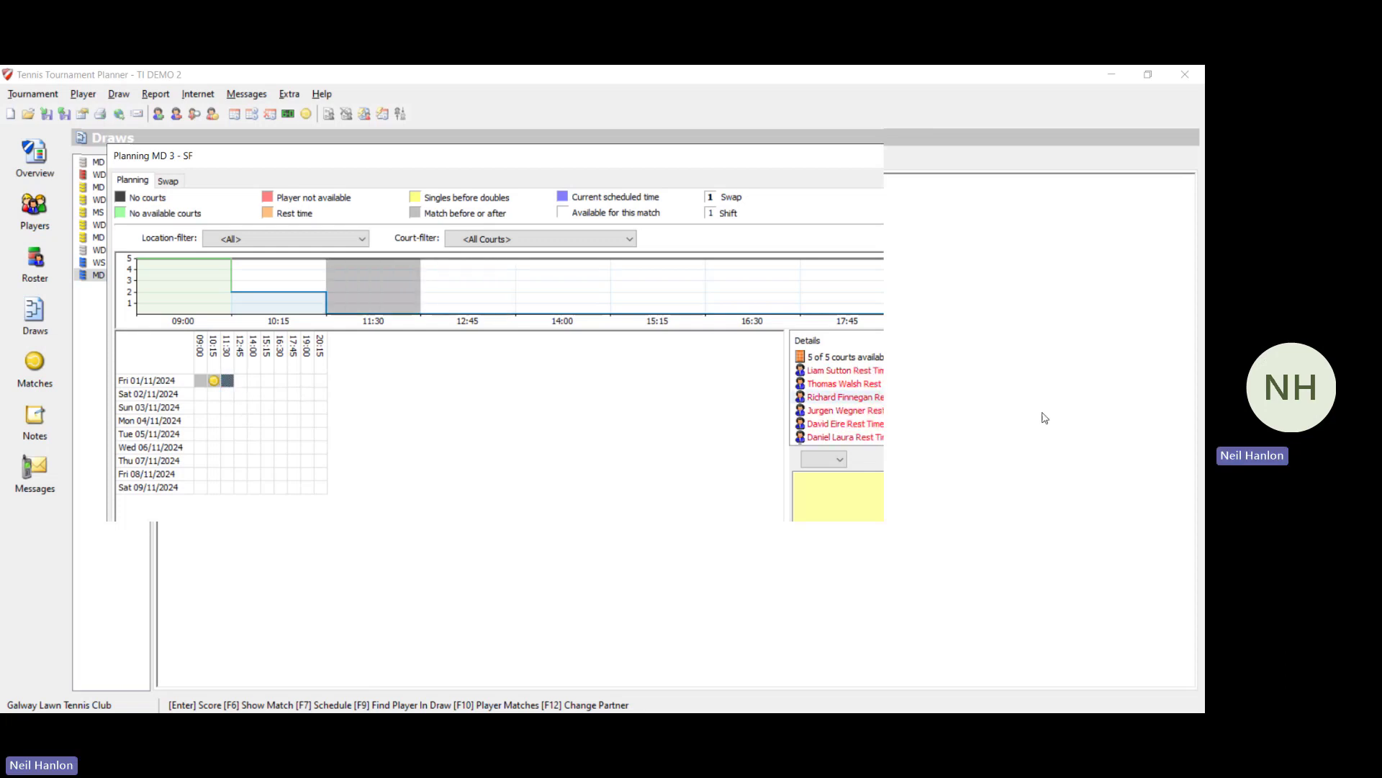
pyautogui.scroll(-1, 842, 403)
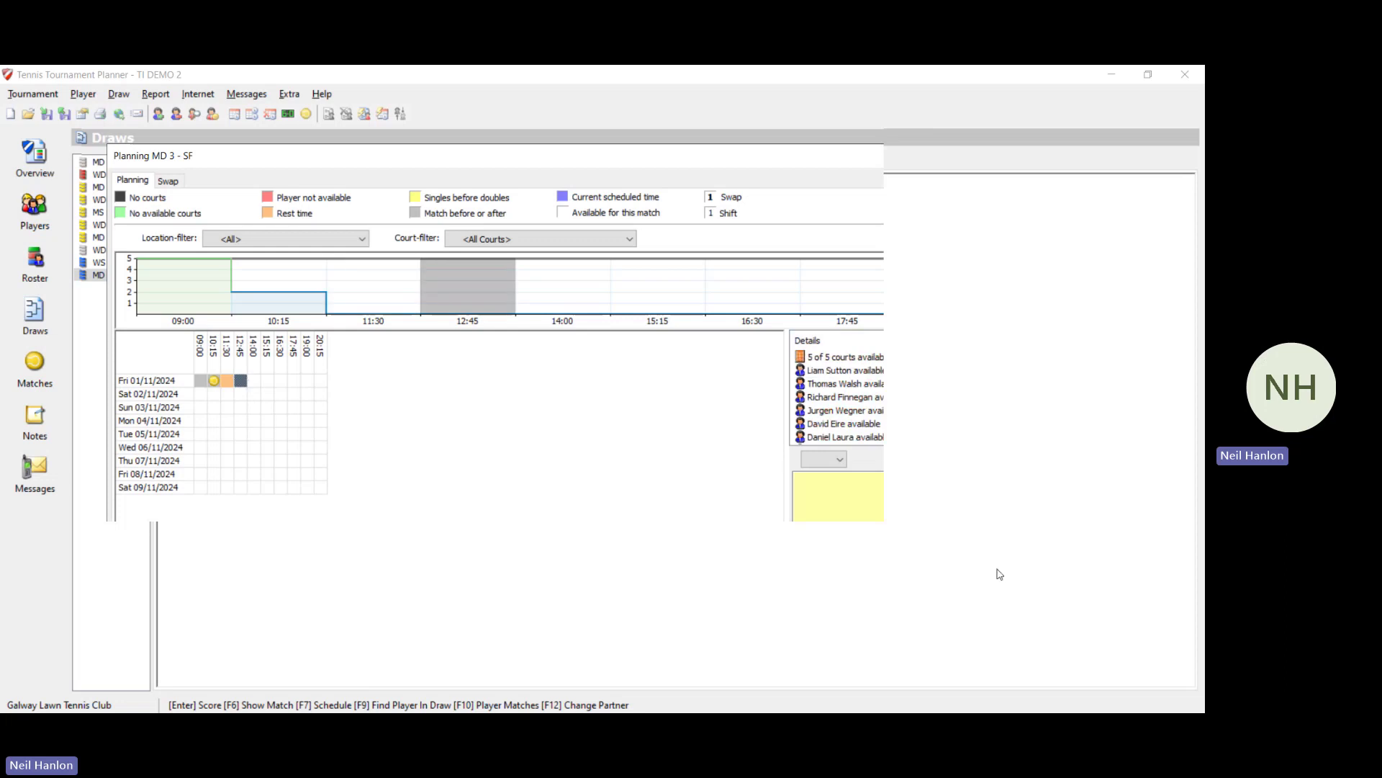
pyautogui.click(994, 612)
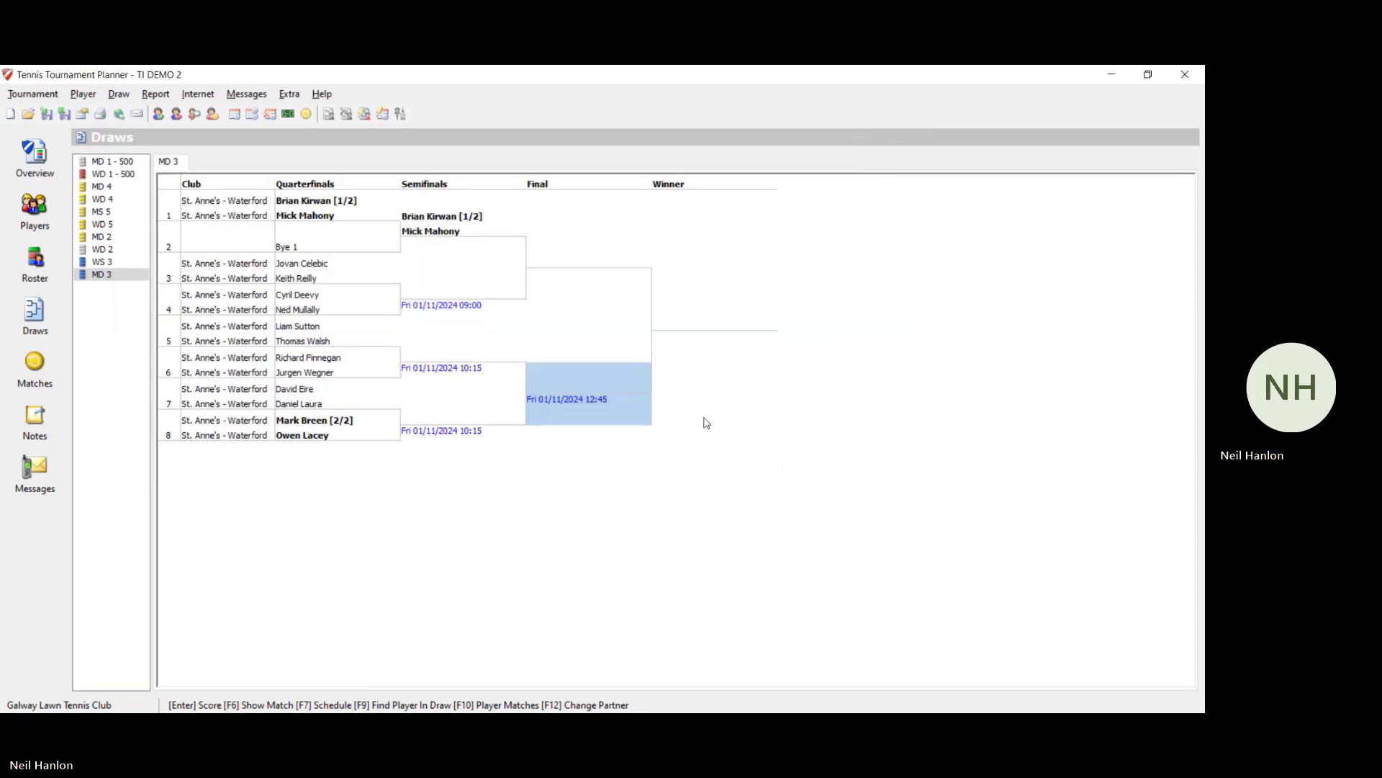
pyautogui.rightClick(616, 283)
pyautogui.click(648, 309)
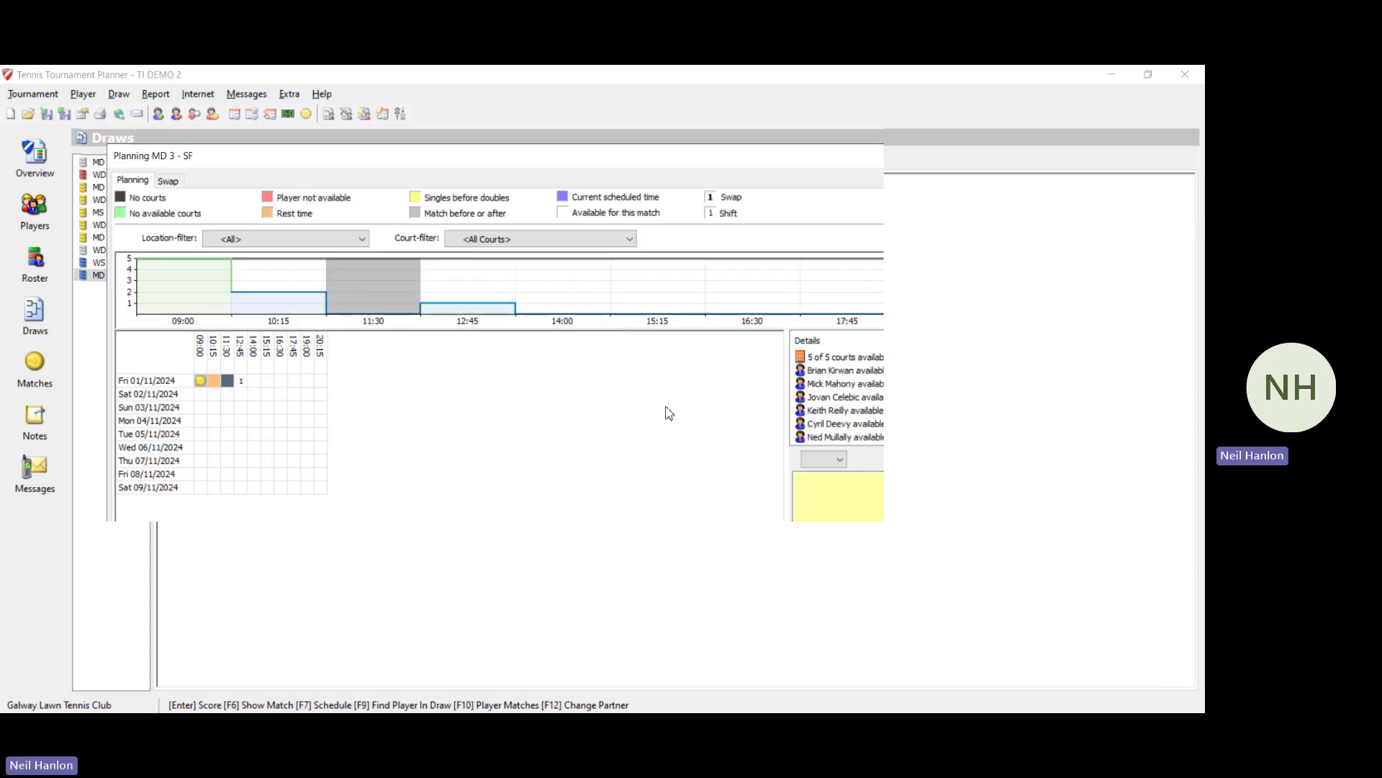
pyautogui.click(1005, 617)
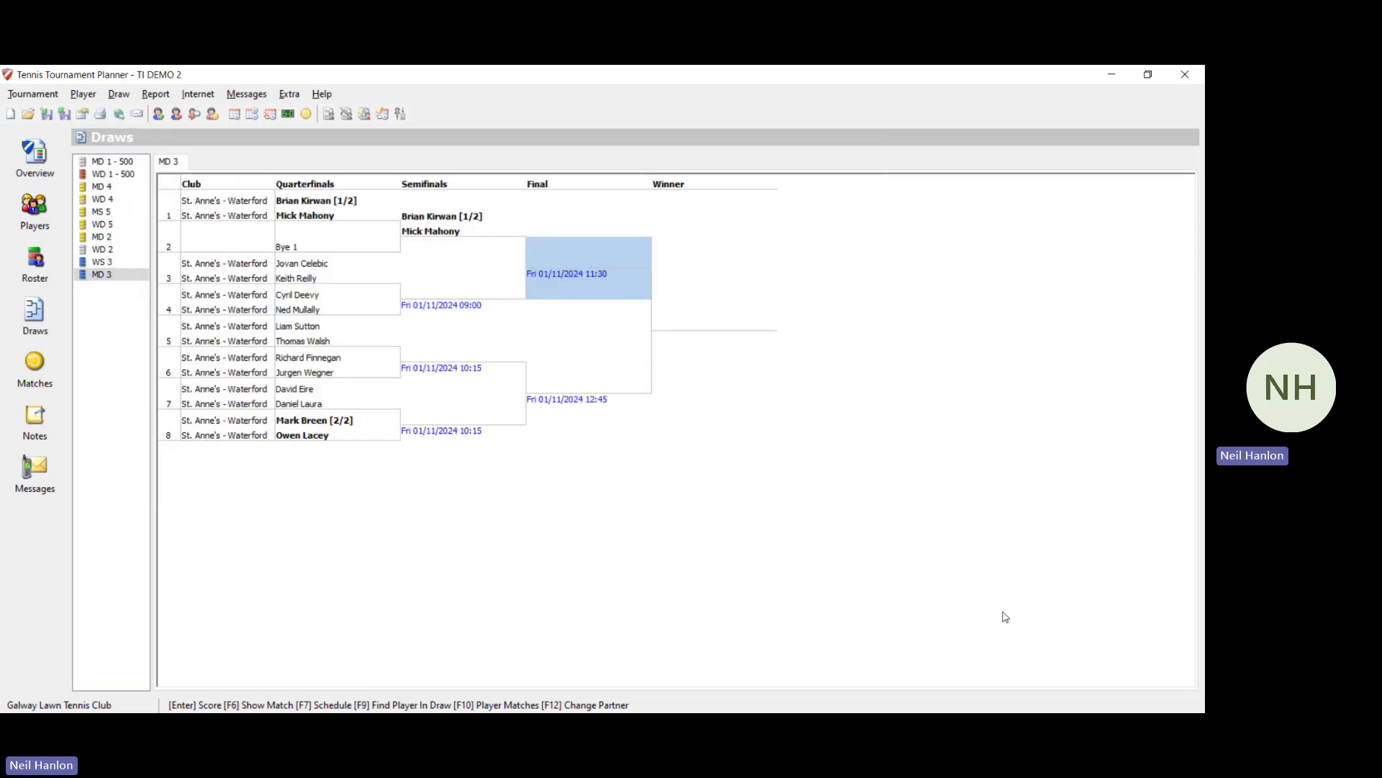
# Step: Schedule the MD 3 final for Sat 02/11/2024 at 09:00
pyautogui.click(740, 339)
pyautogui.press('F7')
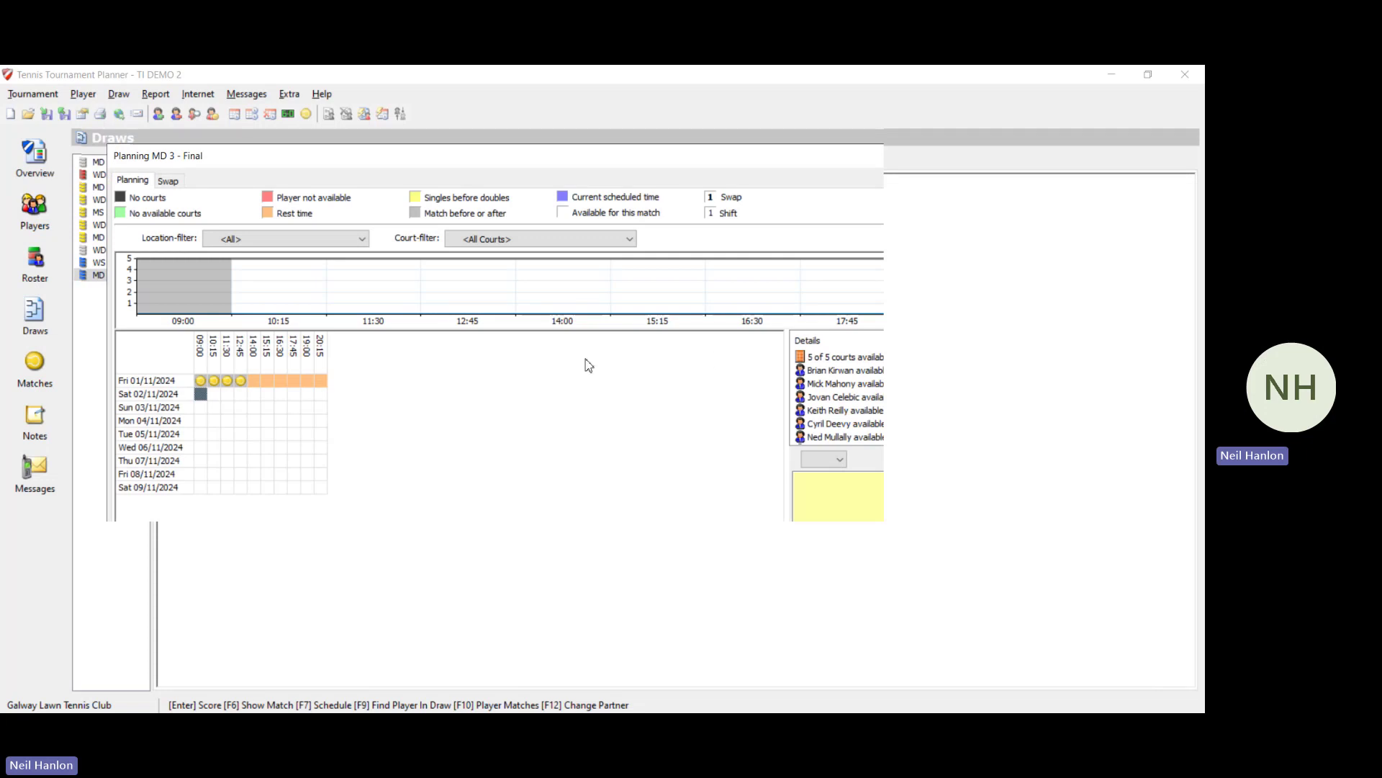
pyautogui.click(297, 382)
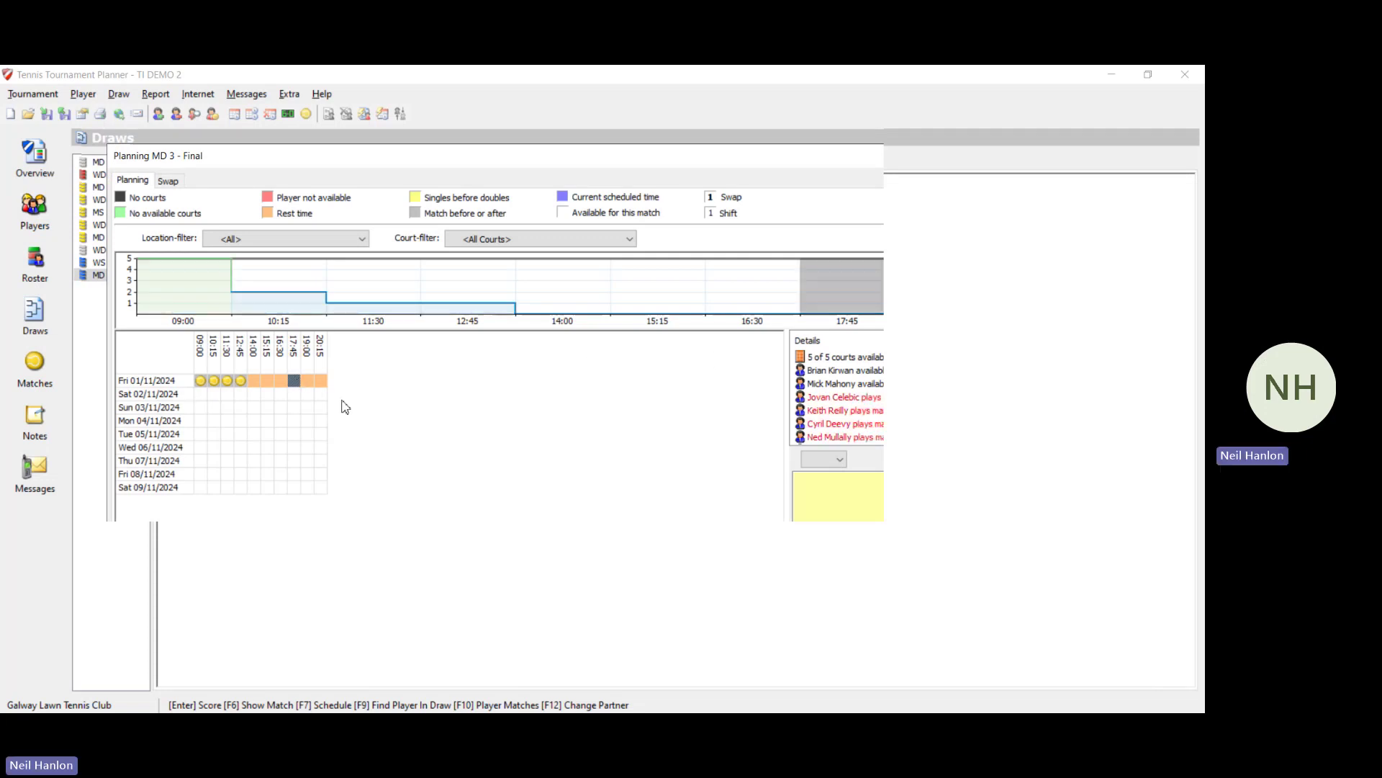
pyautogui.moveTo(1007, 423)
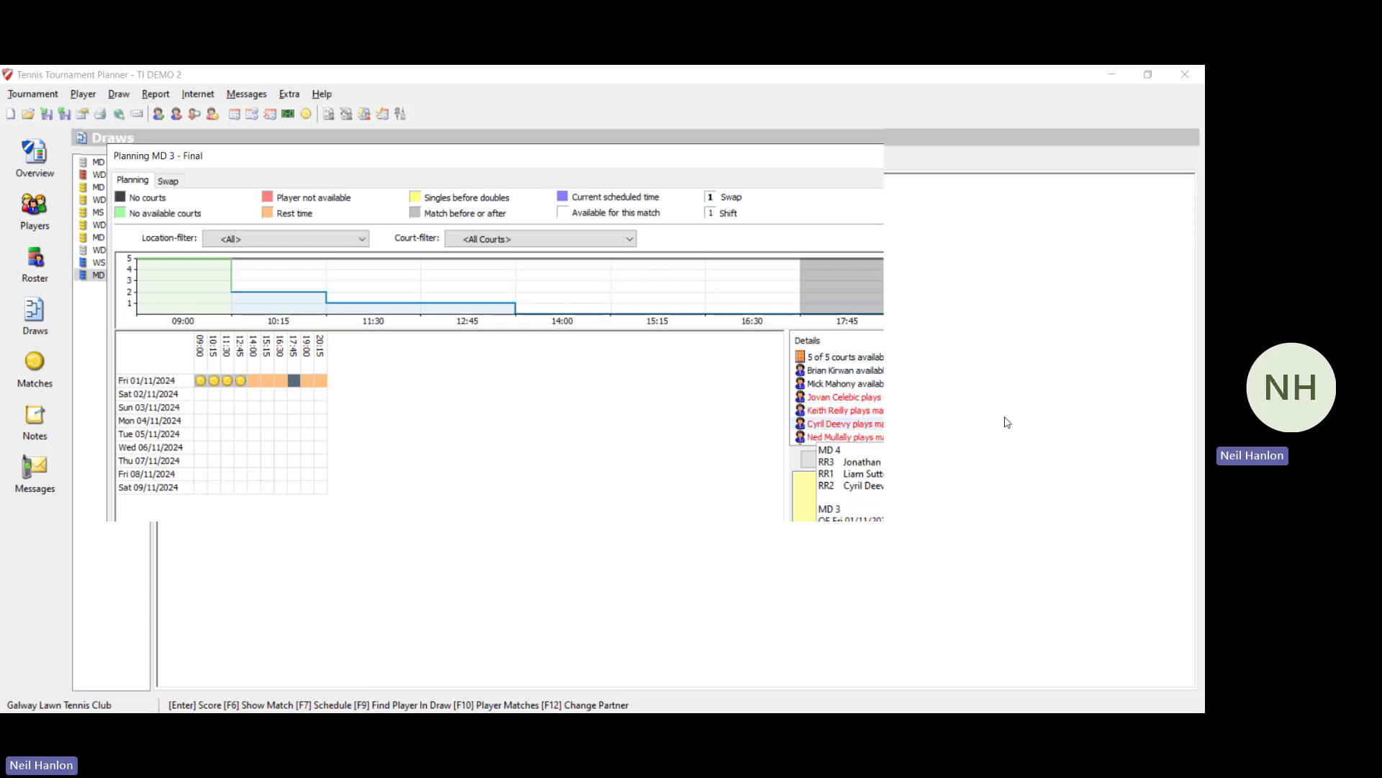
pyautogui.scroll(-5, 871, 413)
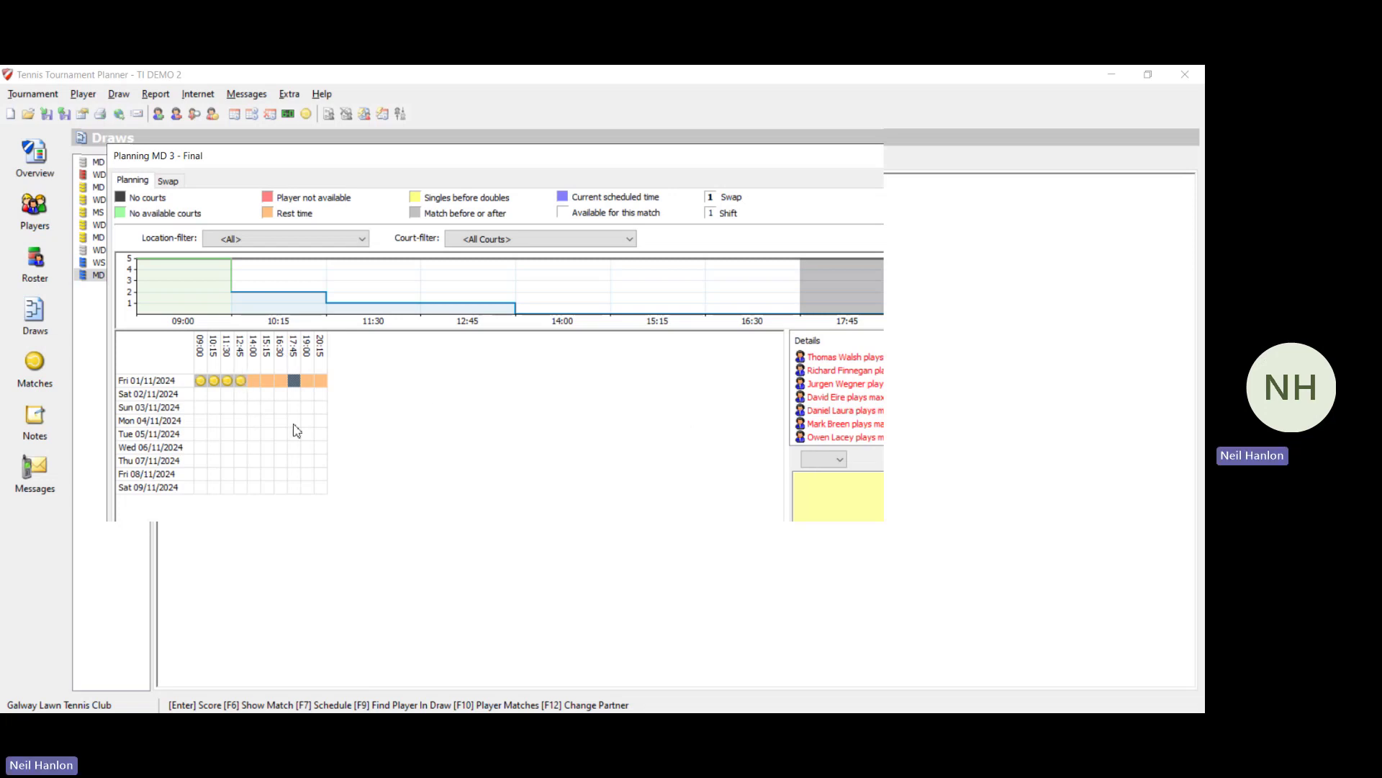
pyautogui.click(200, 395)
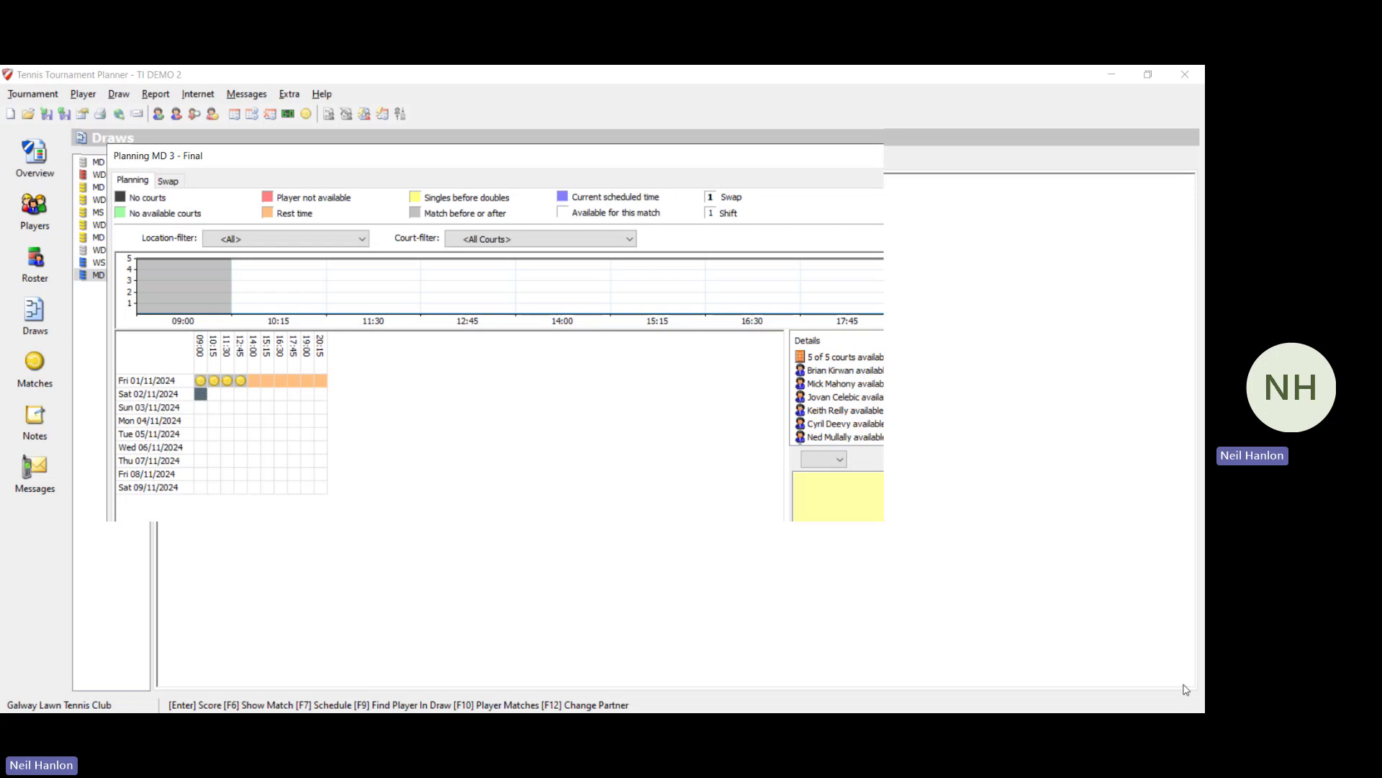
pyautogui.press('Escape')
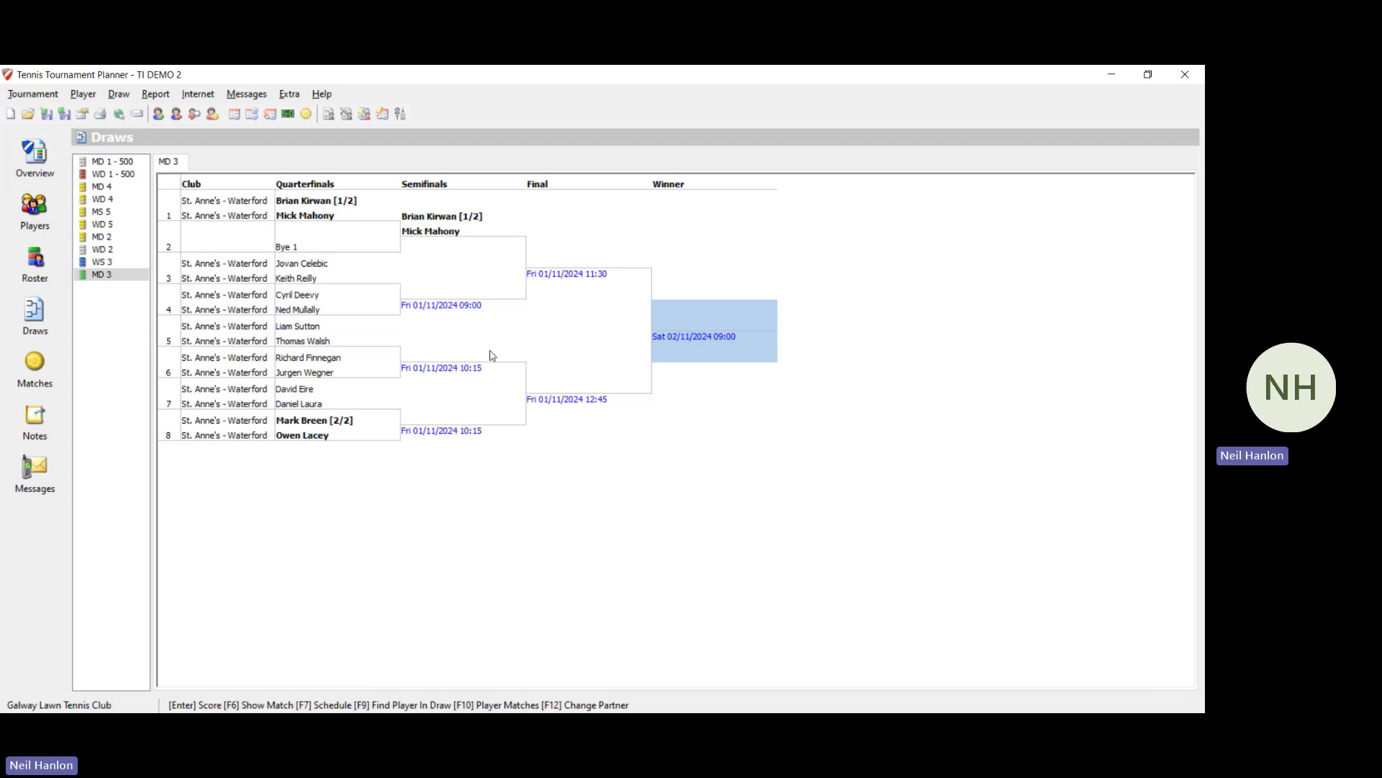
# Step: Browse the WD 5, WS 3, MD 3, WD 1 - 500 and WD 4 draws, then show the Overview
pyautogui.click(101, 224)
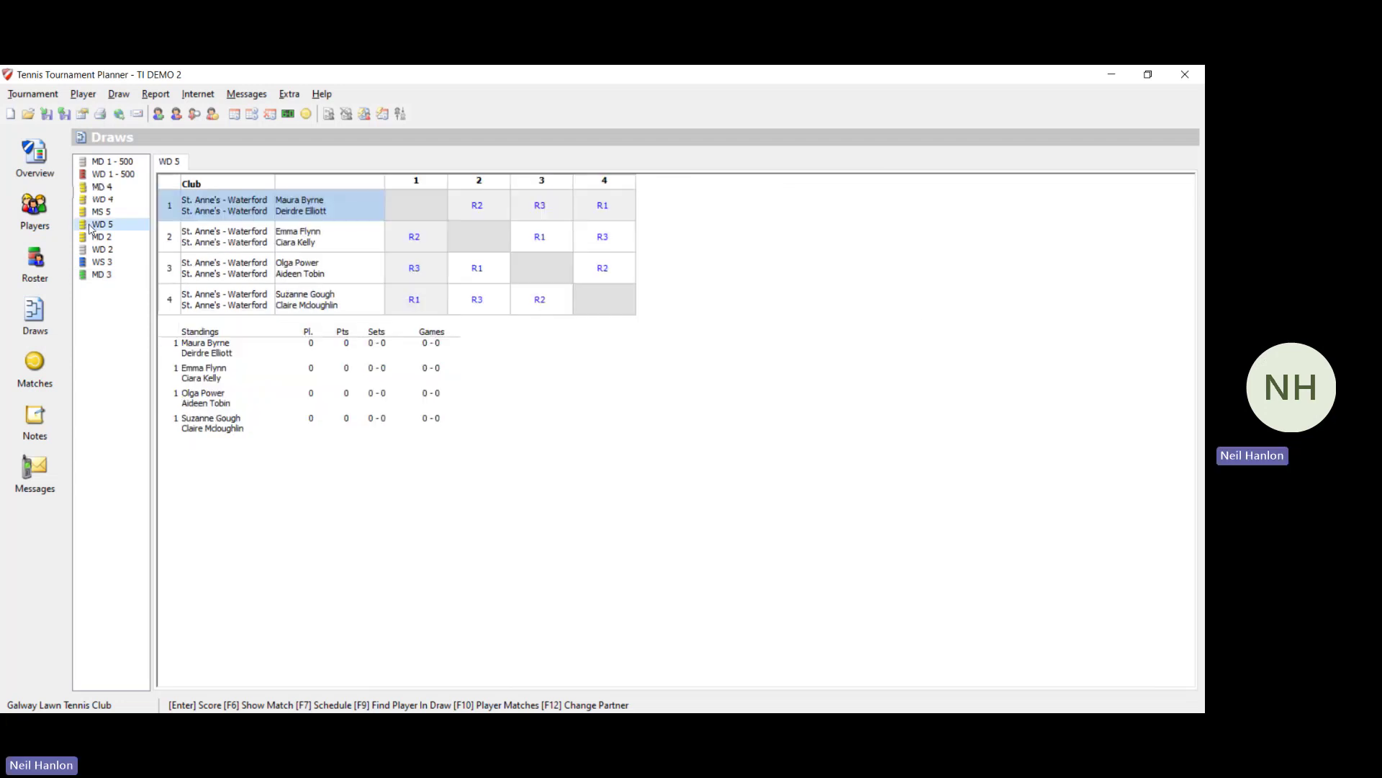
pyautogui.click(104, 262)
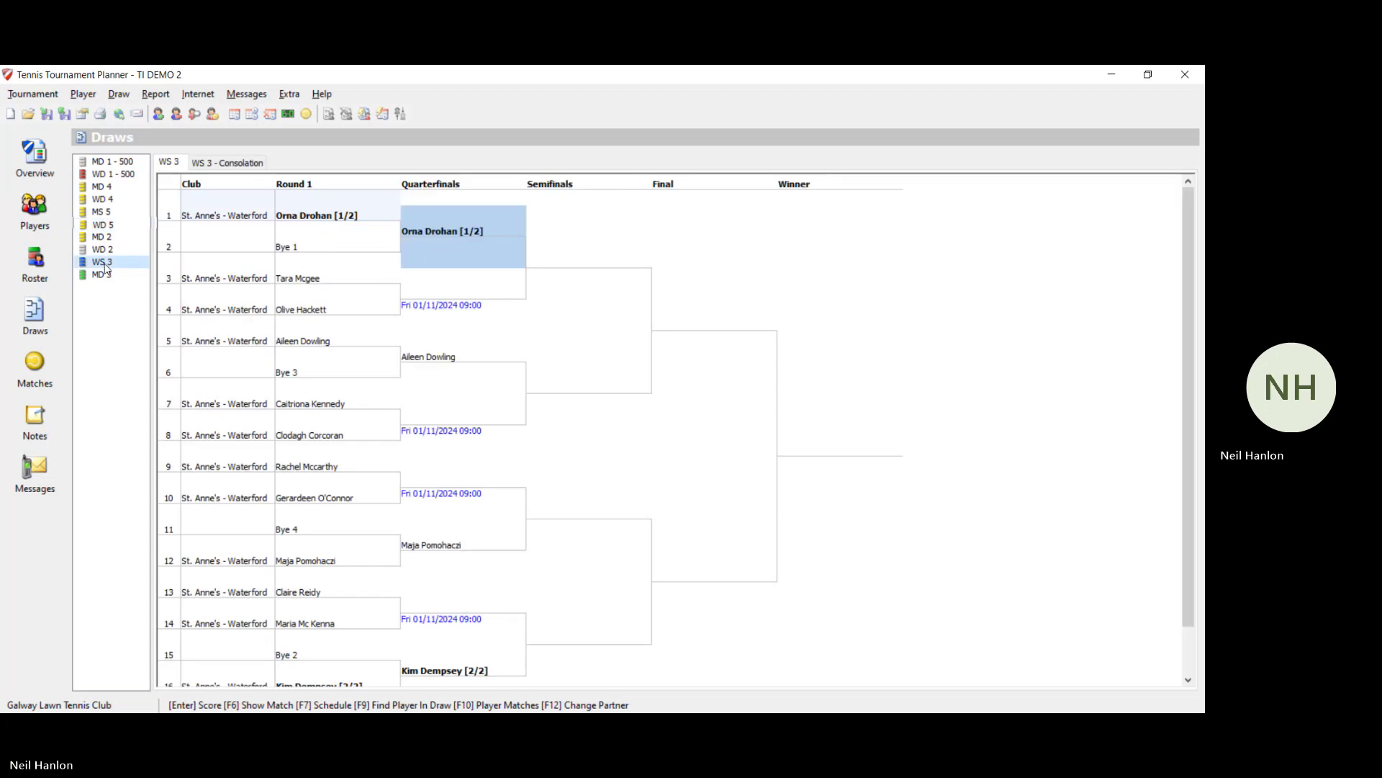
pyautogui.click(104, 274)
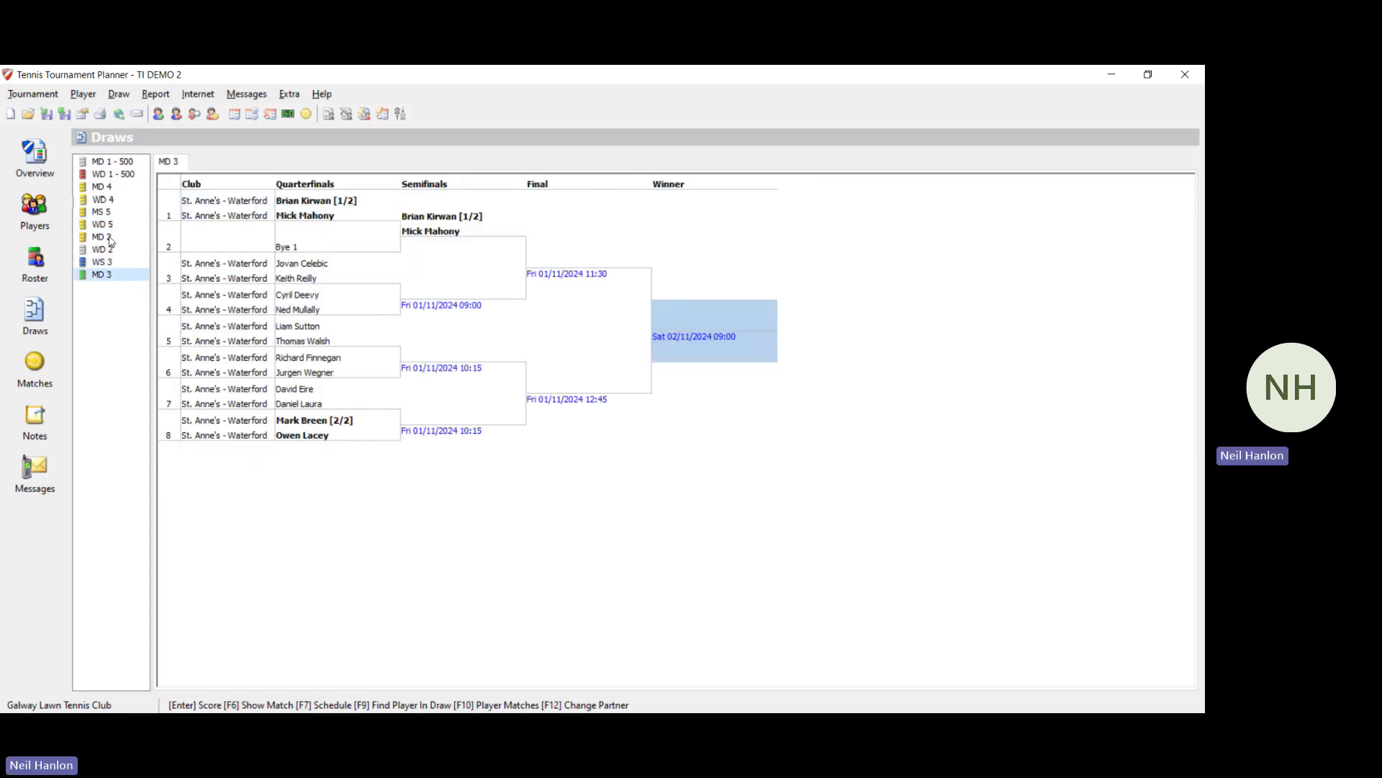
pyautogui.click(105, 176)
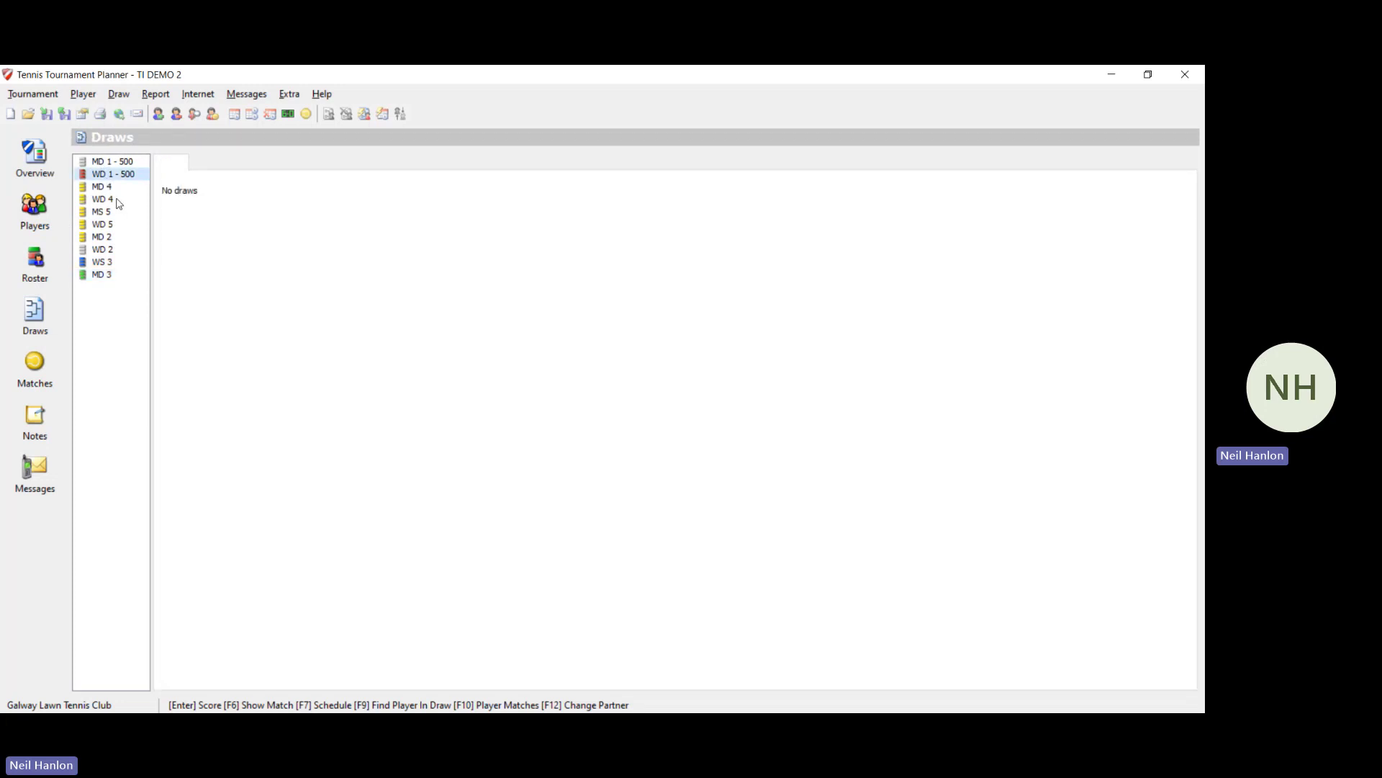
pyautogui.click(117, 201)
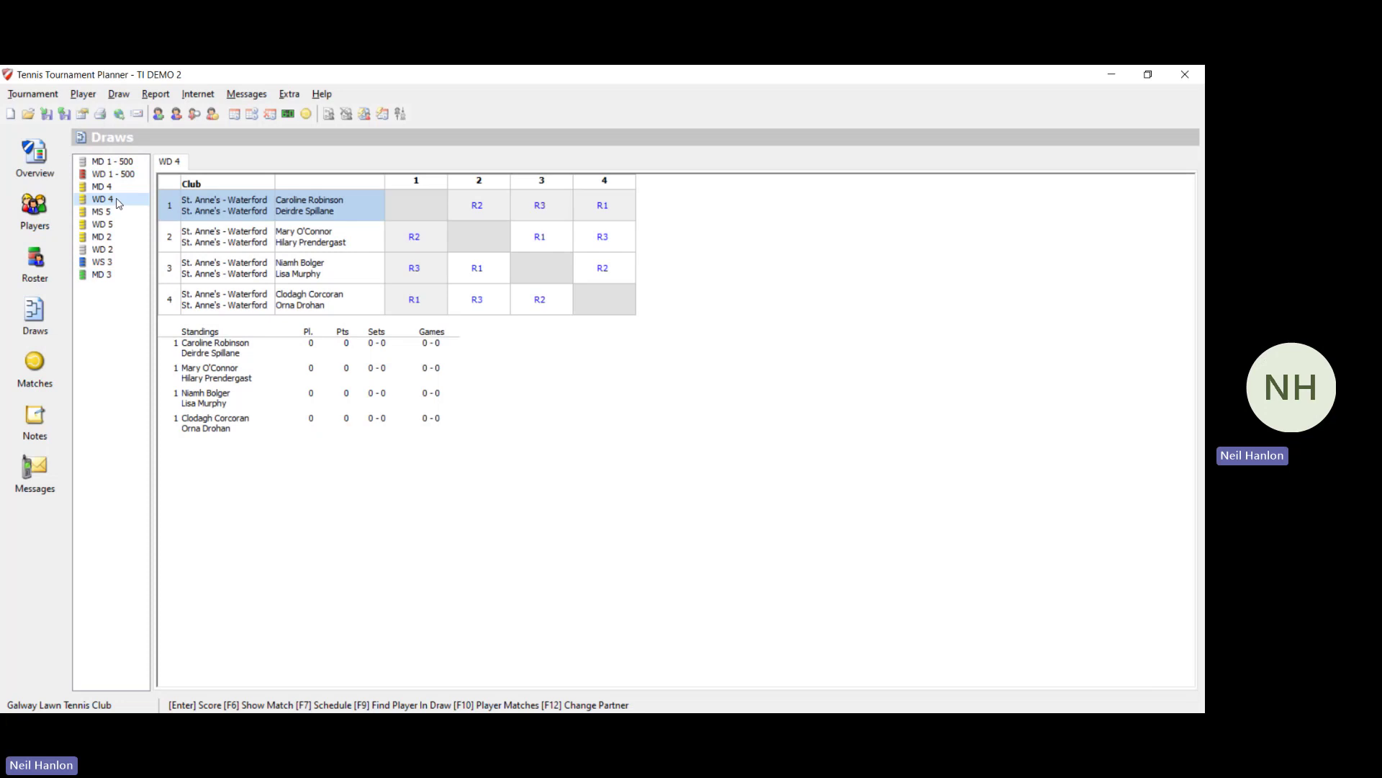
pyautogui.click(120, 263)
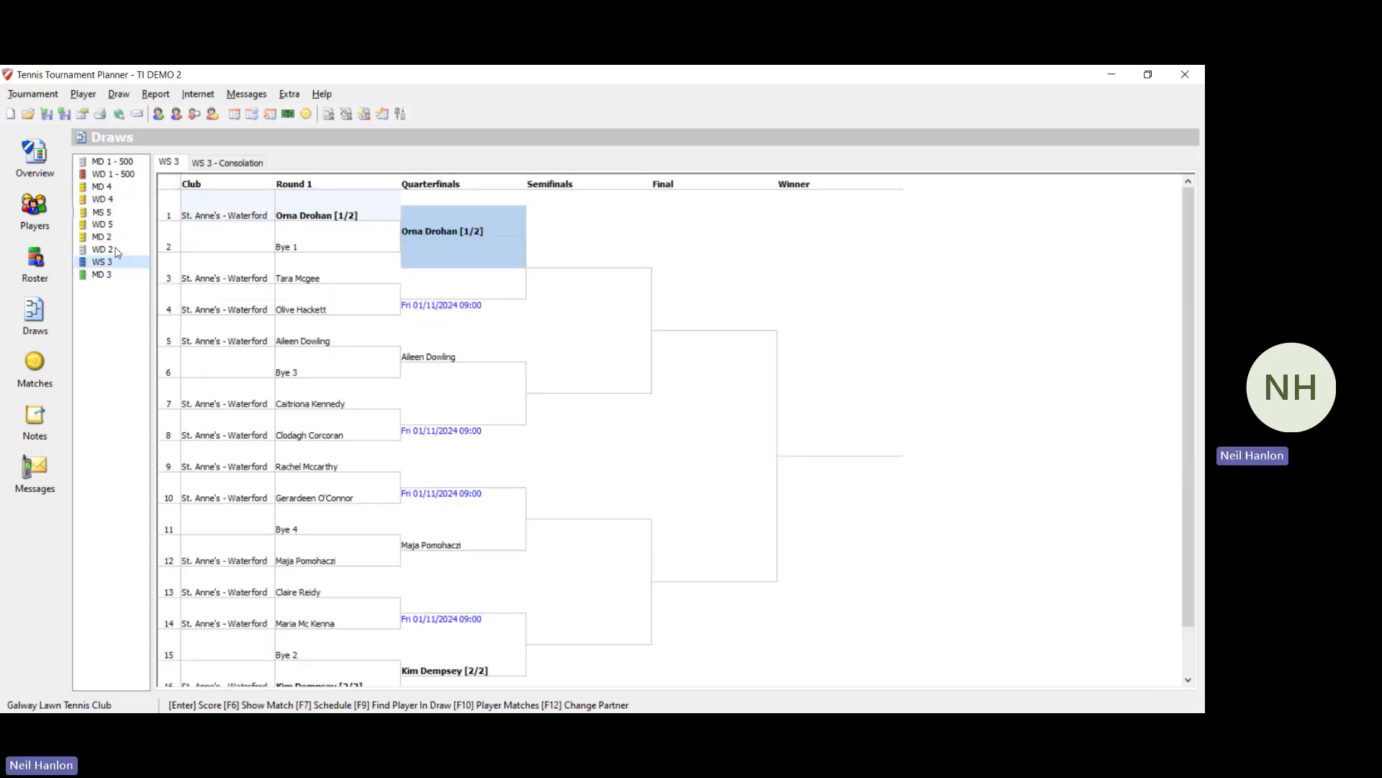
pyautogui.click(102, 274)
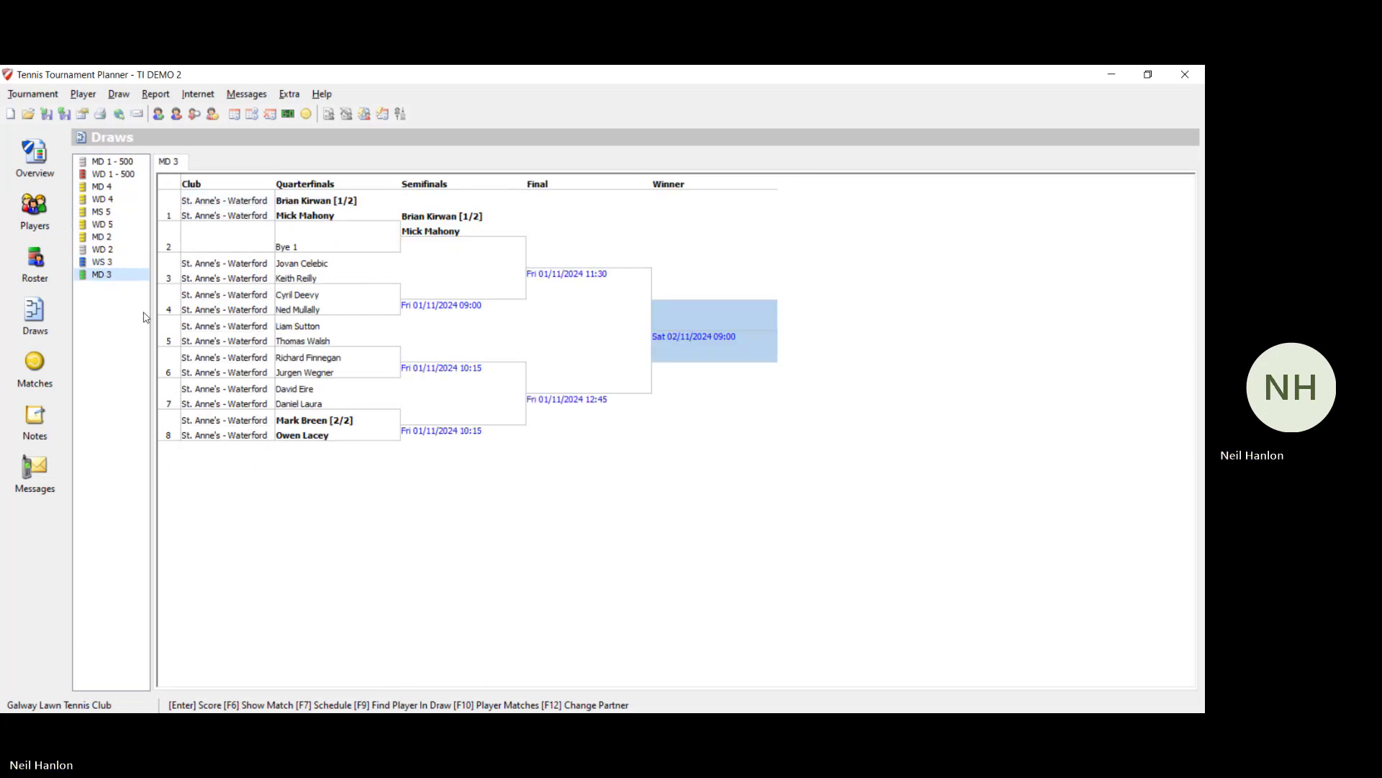
pyautogui.click(41, 171)
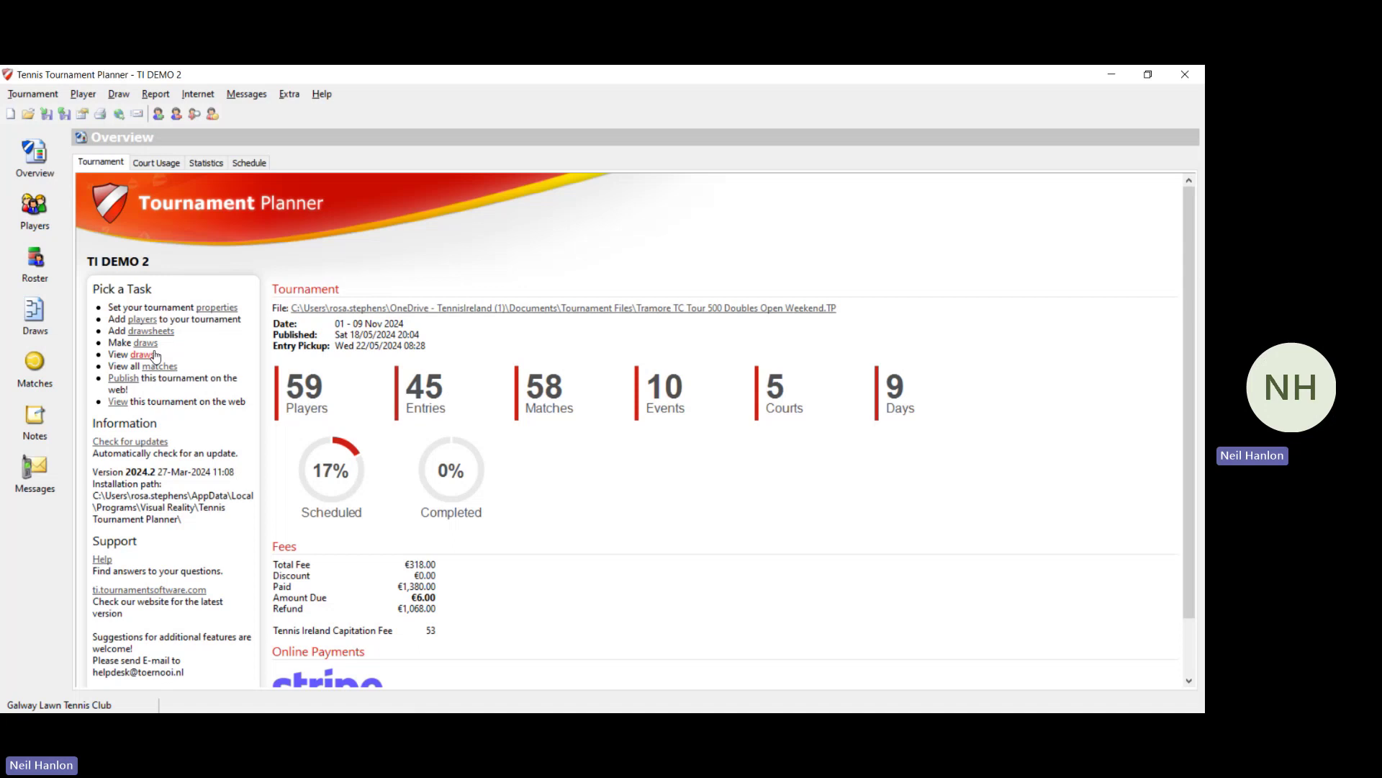
# Step: In the Matches list, assign WS 3 round-of-16 match #5 to Court 1
pyautogui.click(59, 369)
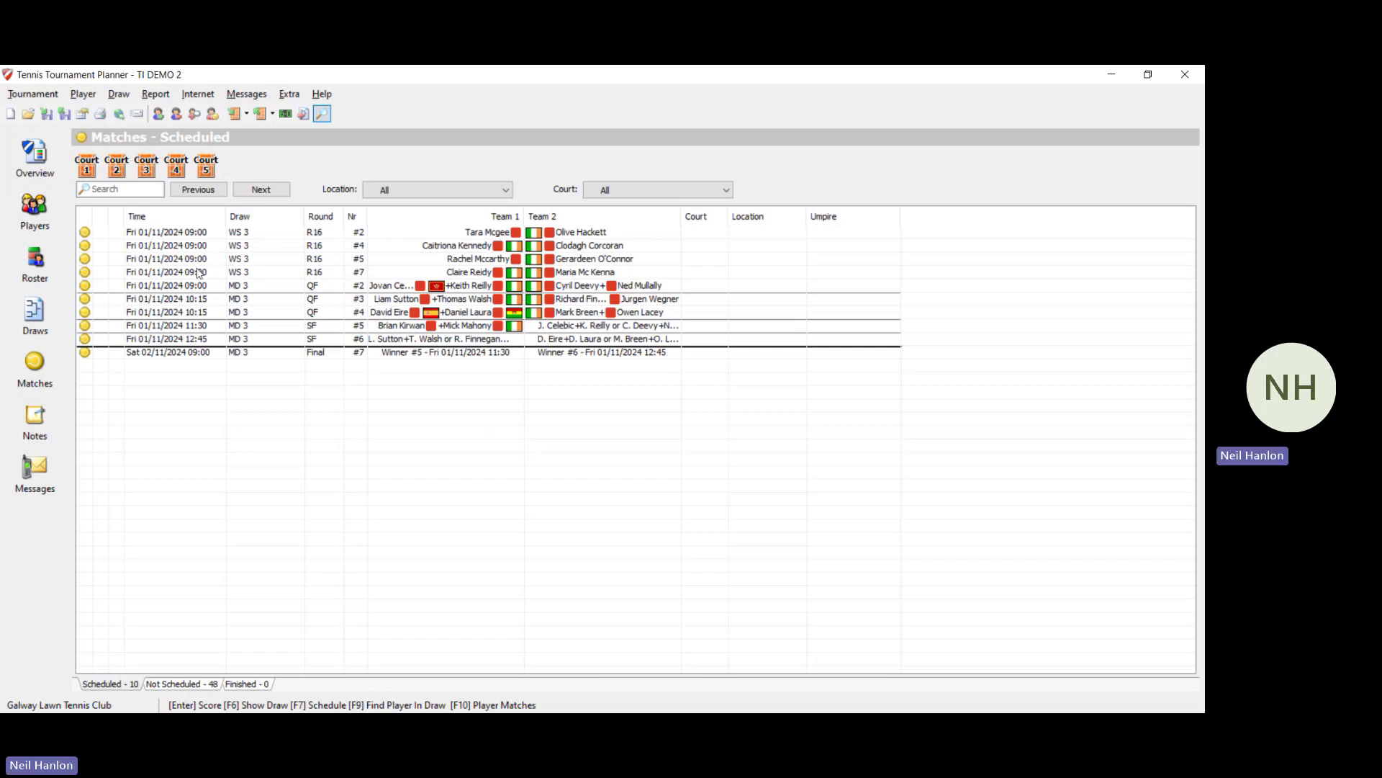
pyautogui.click(534, 258)
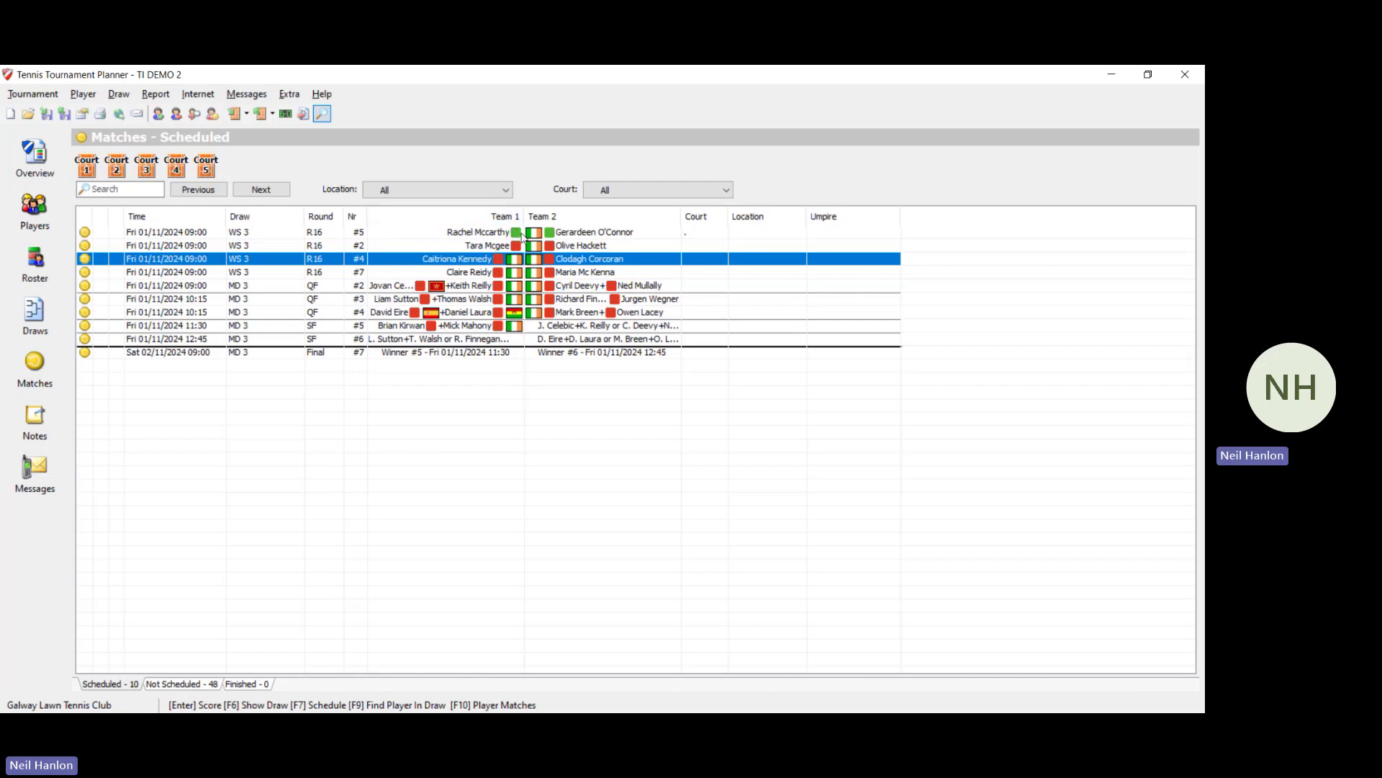
pyautogui.click(523, 233)
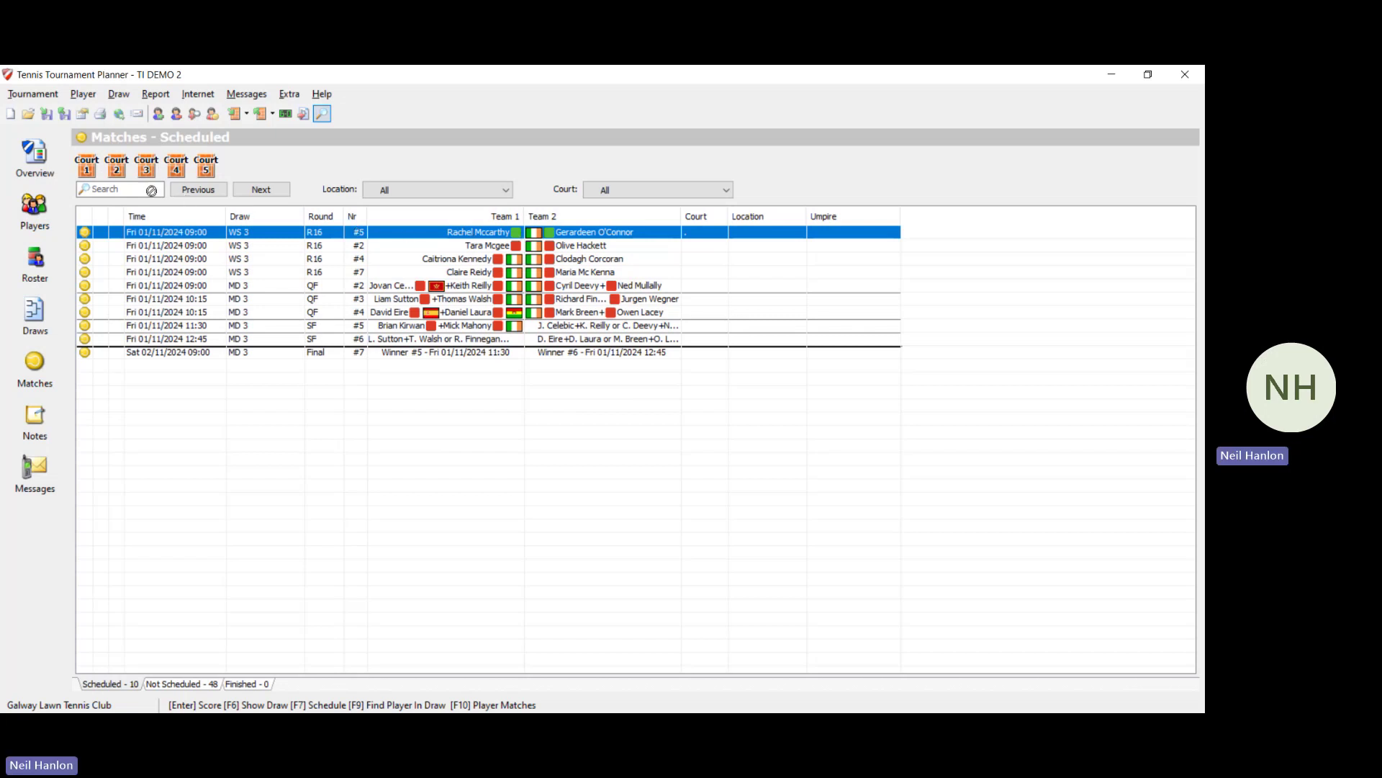
pyautogui.click(89, 168)
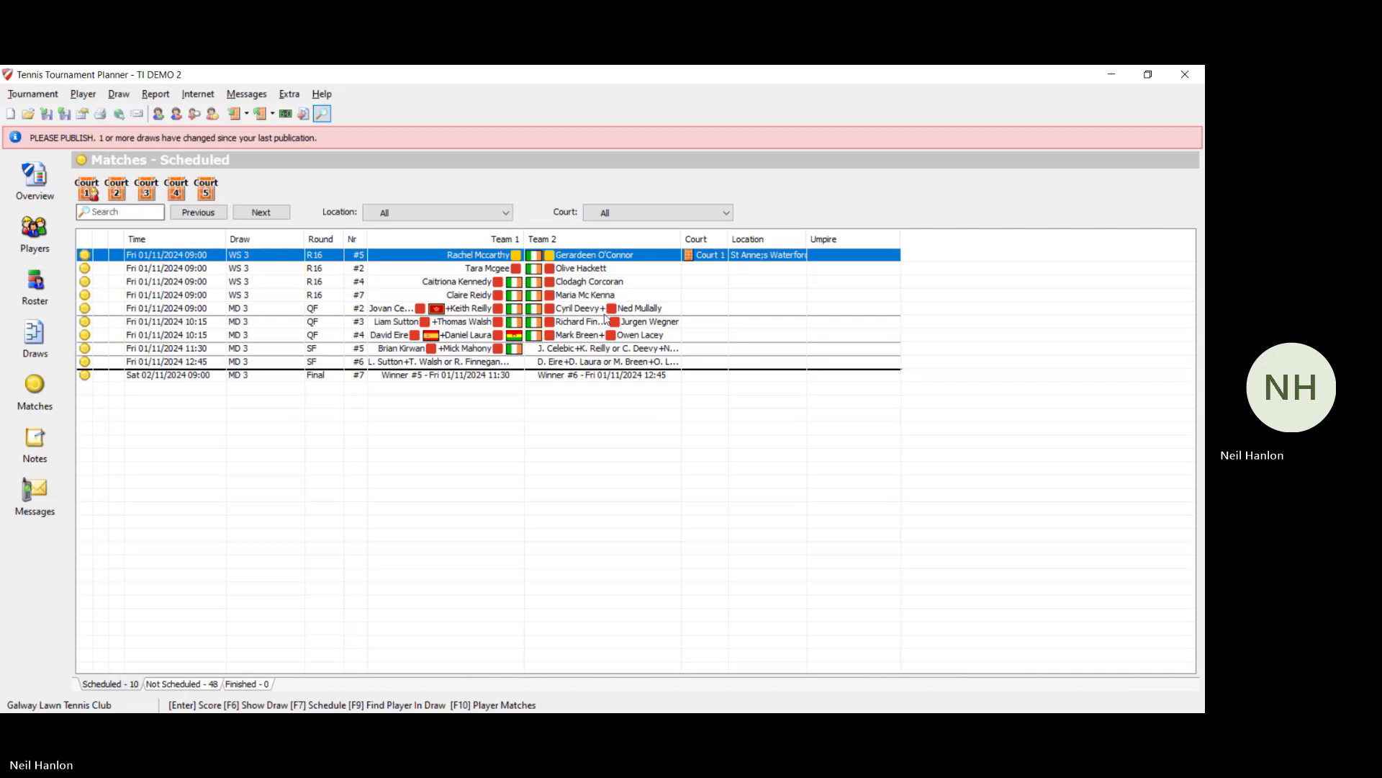
# Step: Set match #5's status to w.o. with the second-listed player as winner
pyautogui.doubleClick(613, 258)
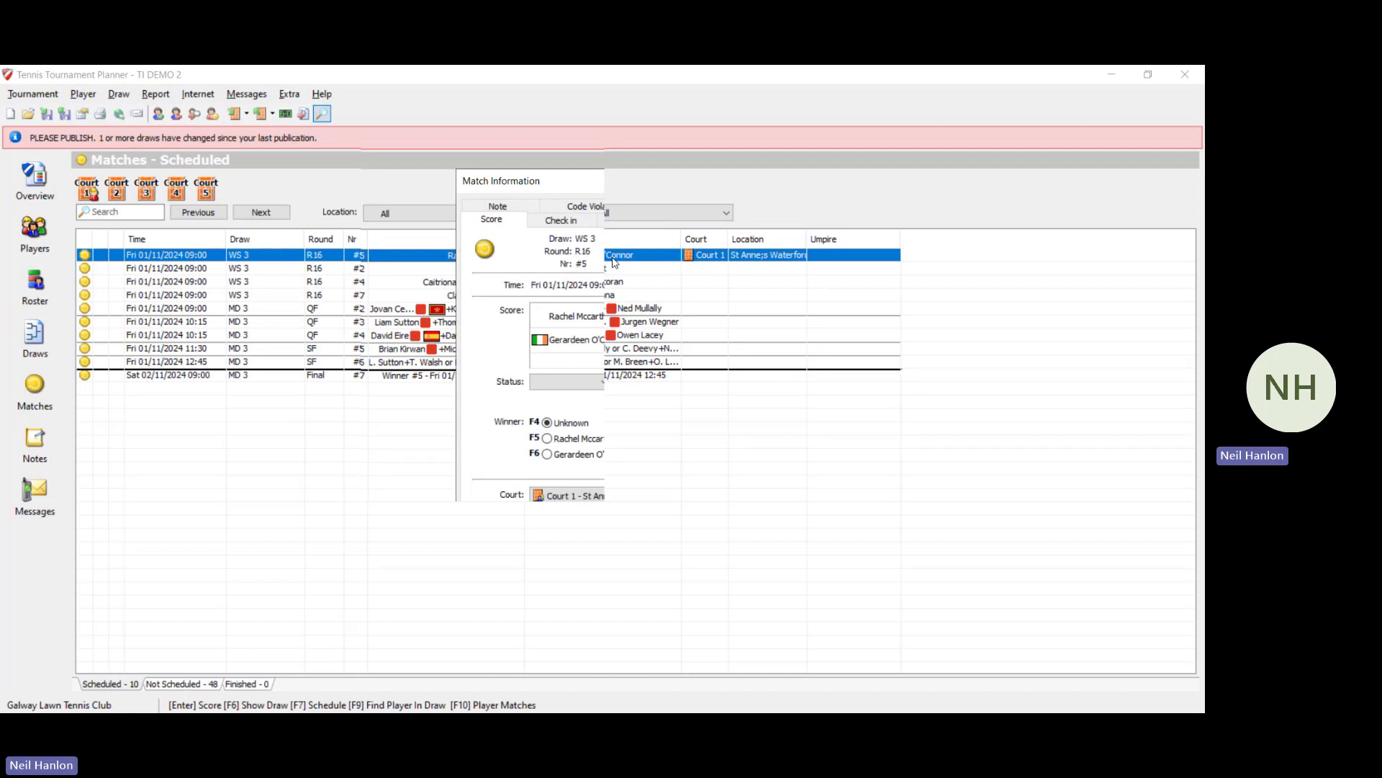
pyautogui.press('F6')
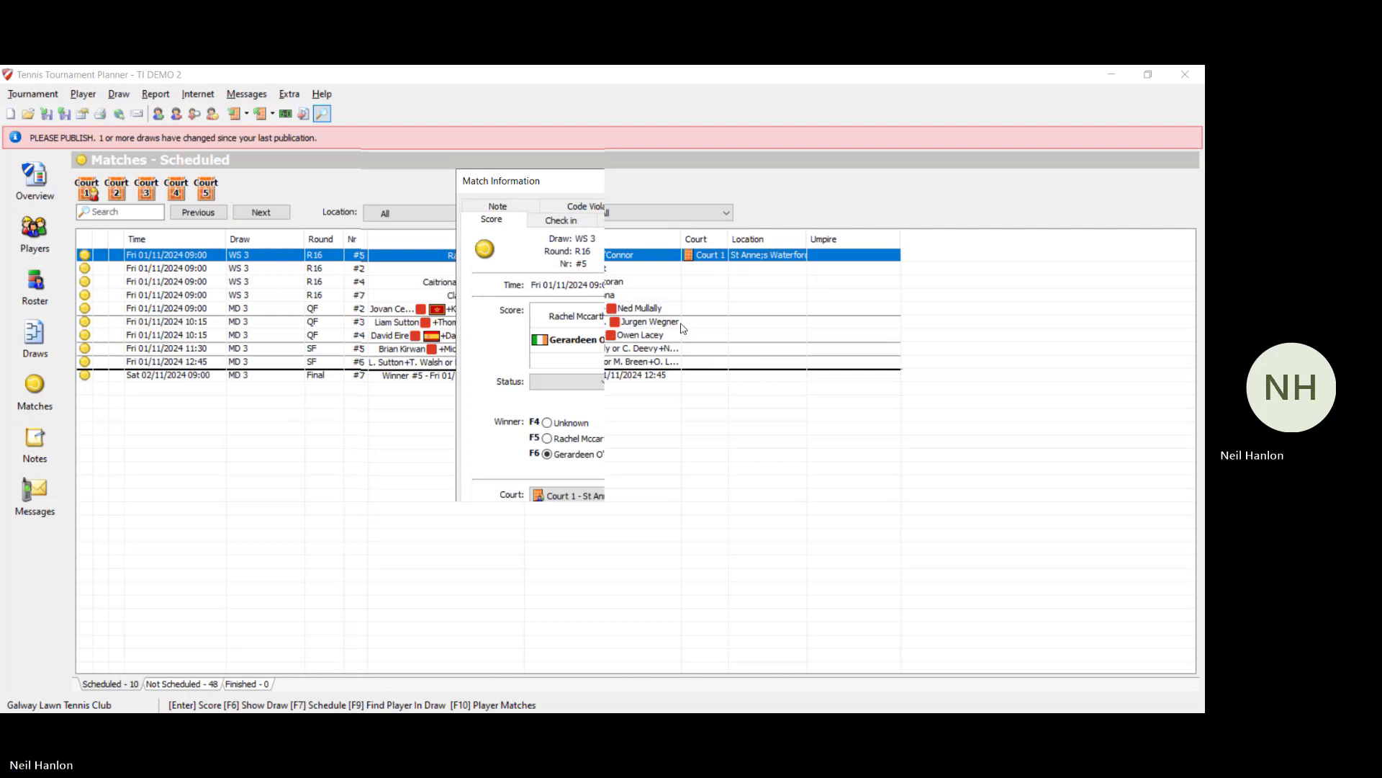
pyautogui.click(603, 387)
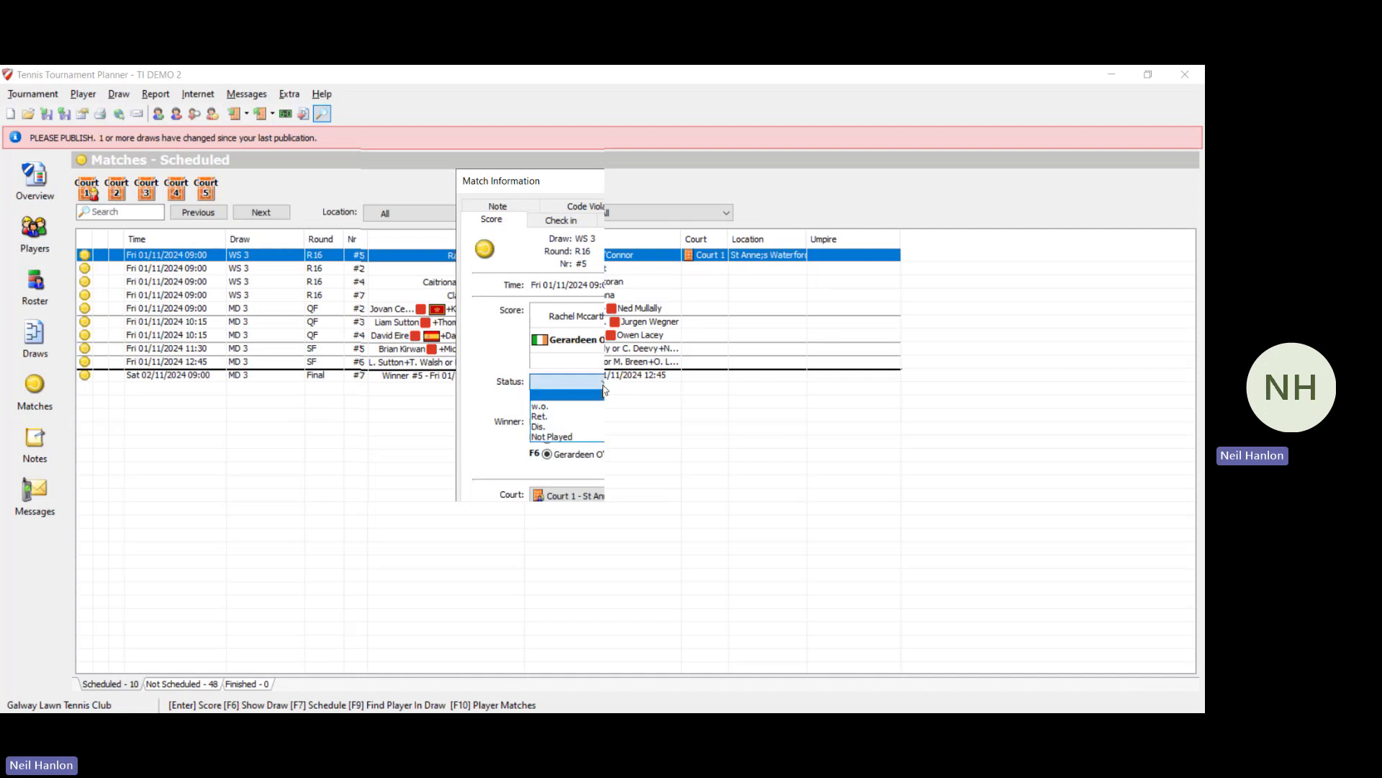
pyautogui.click(555, 417)
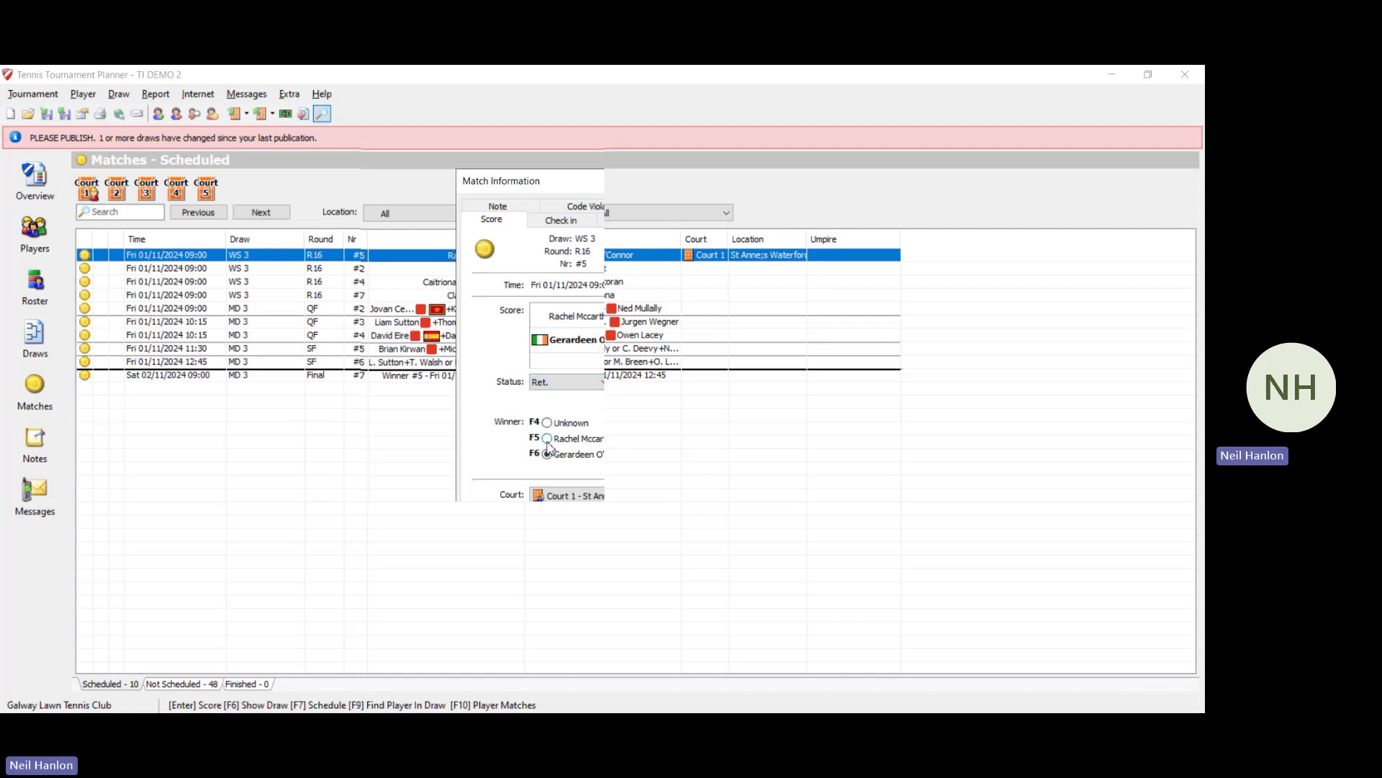
pyautogui.click(548, 439)
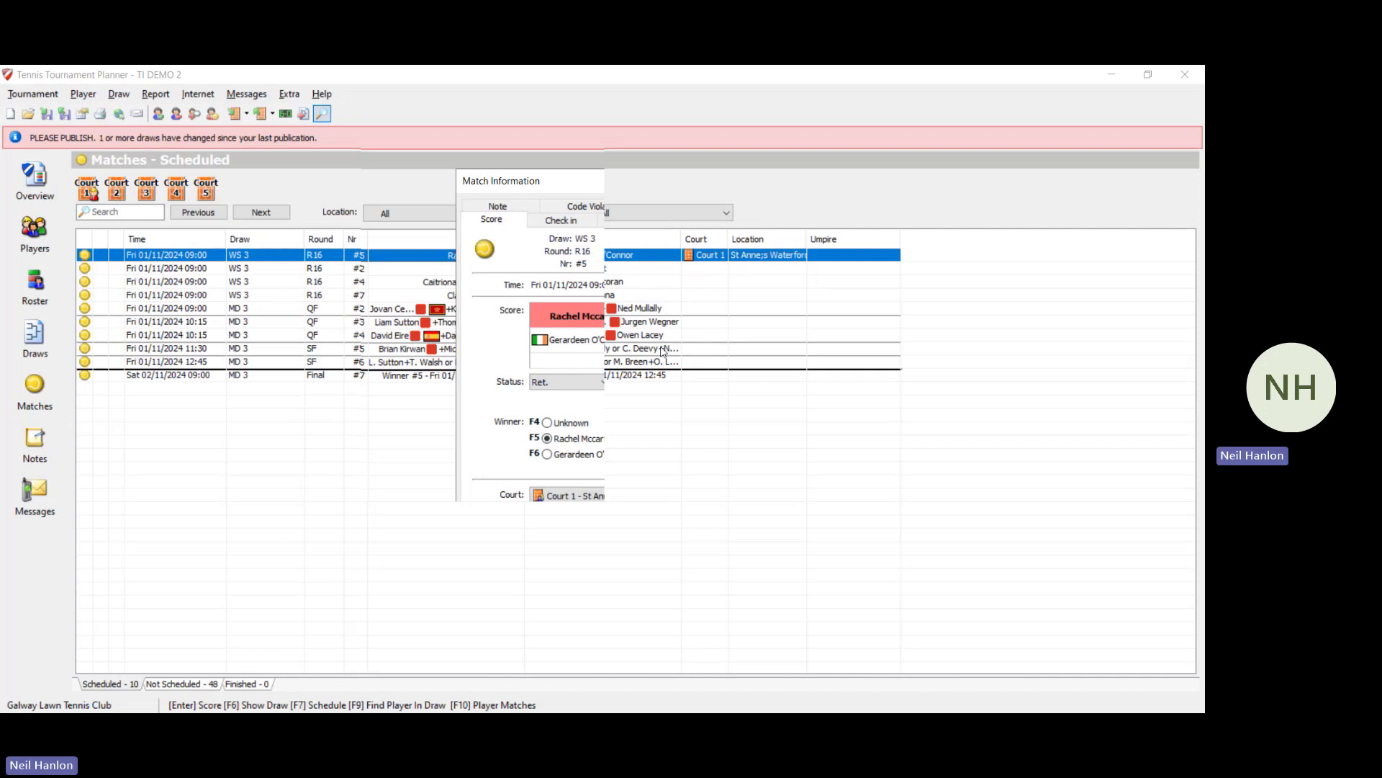
pyautogui.click(585, 383)
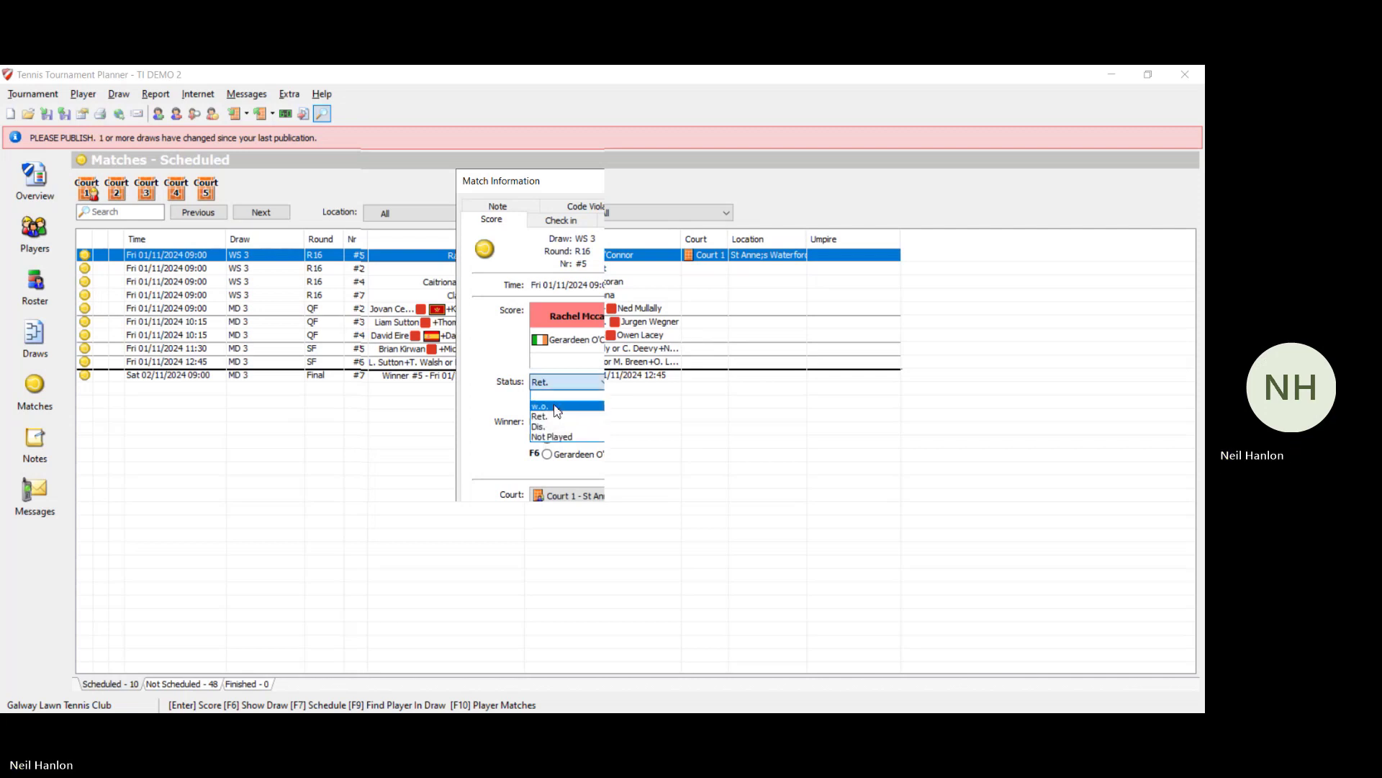
pyautogui.click(559, 412)
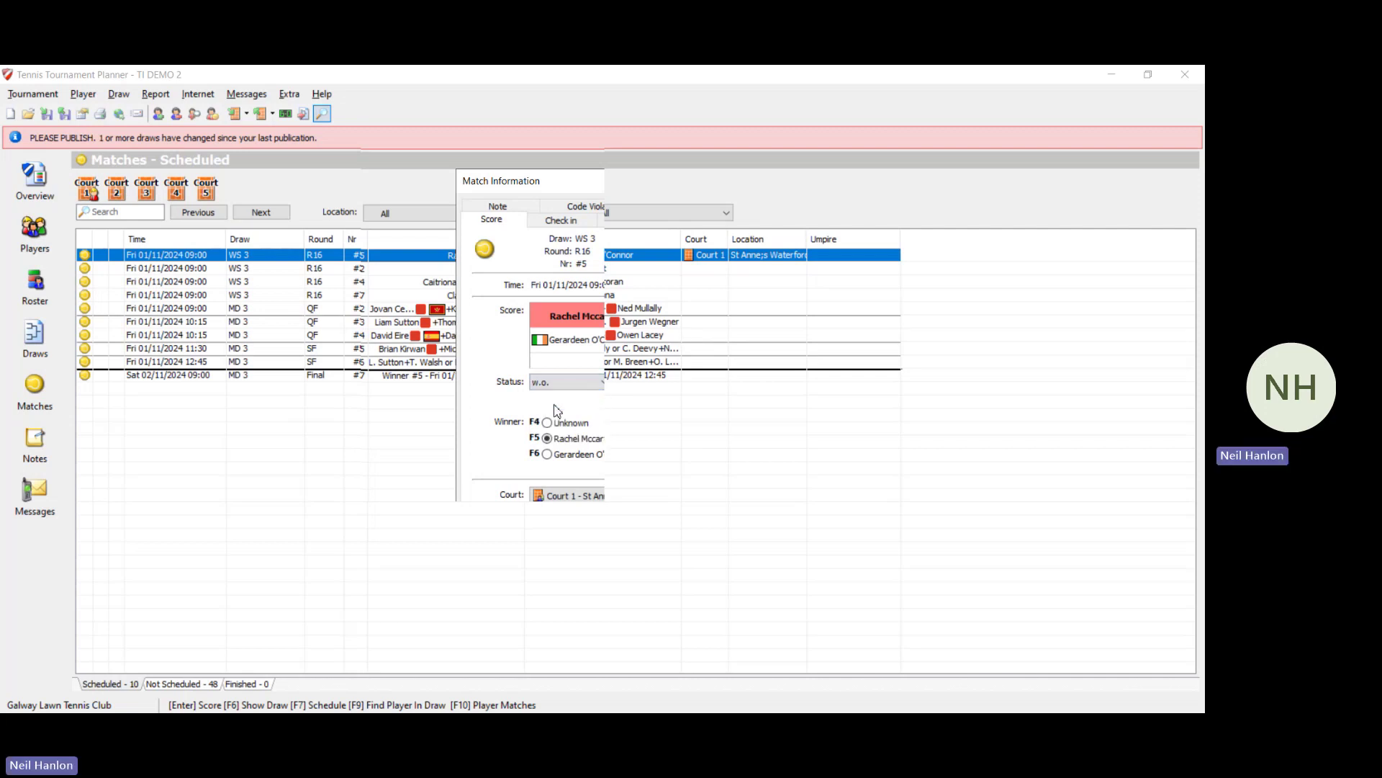
pyautogui.click(552, 458)
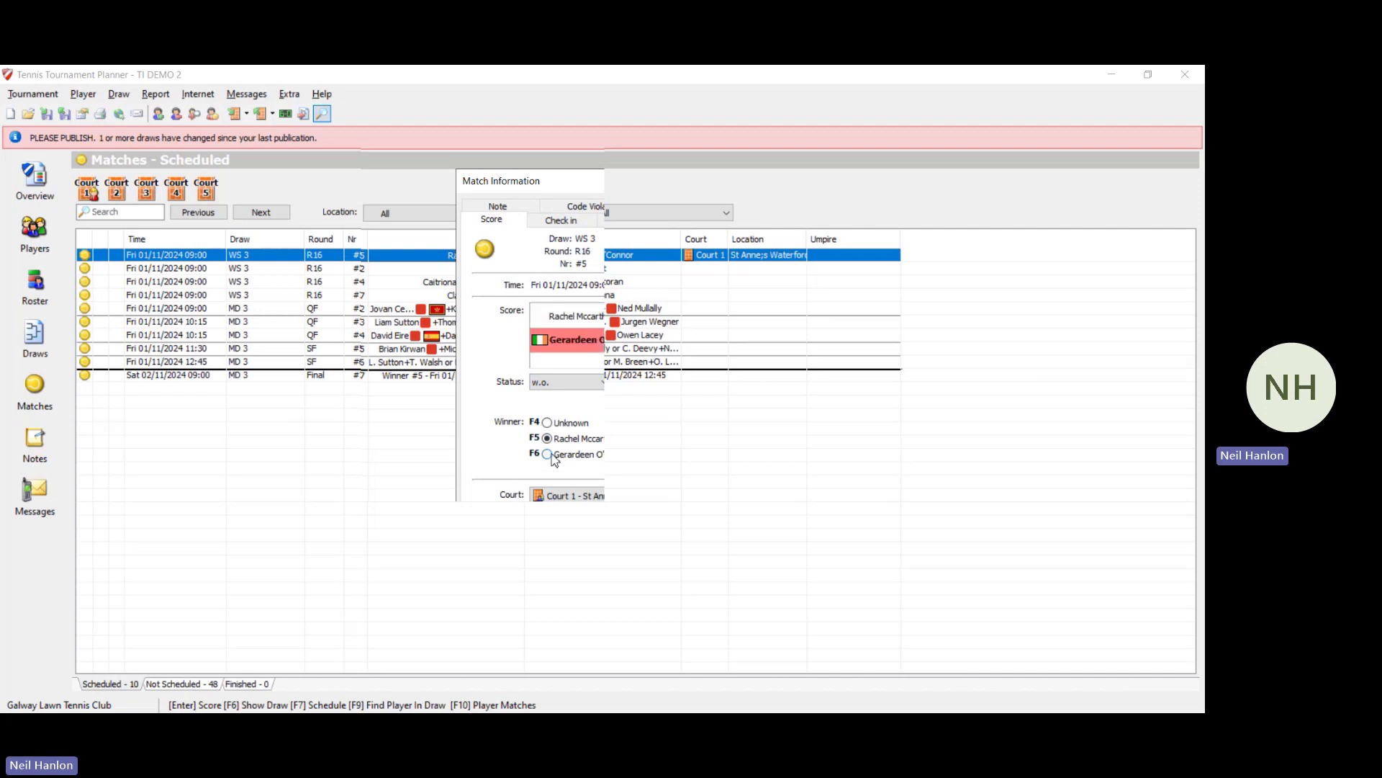
pyautogui.click(588, 592)
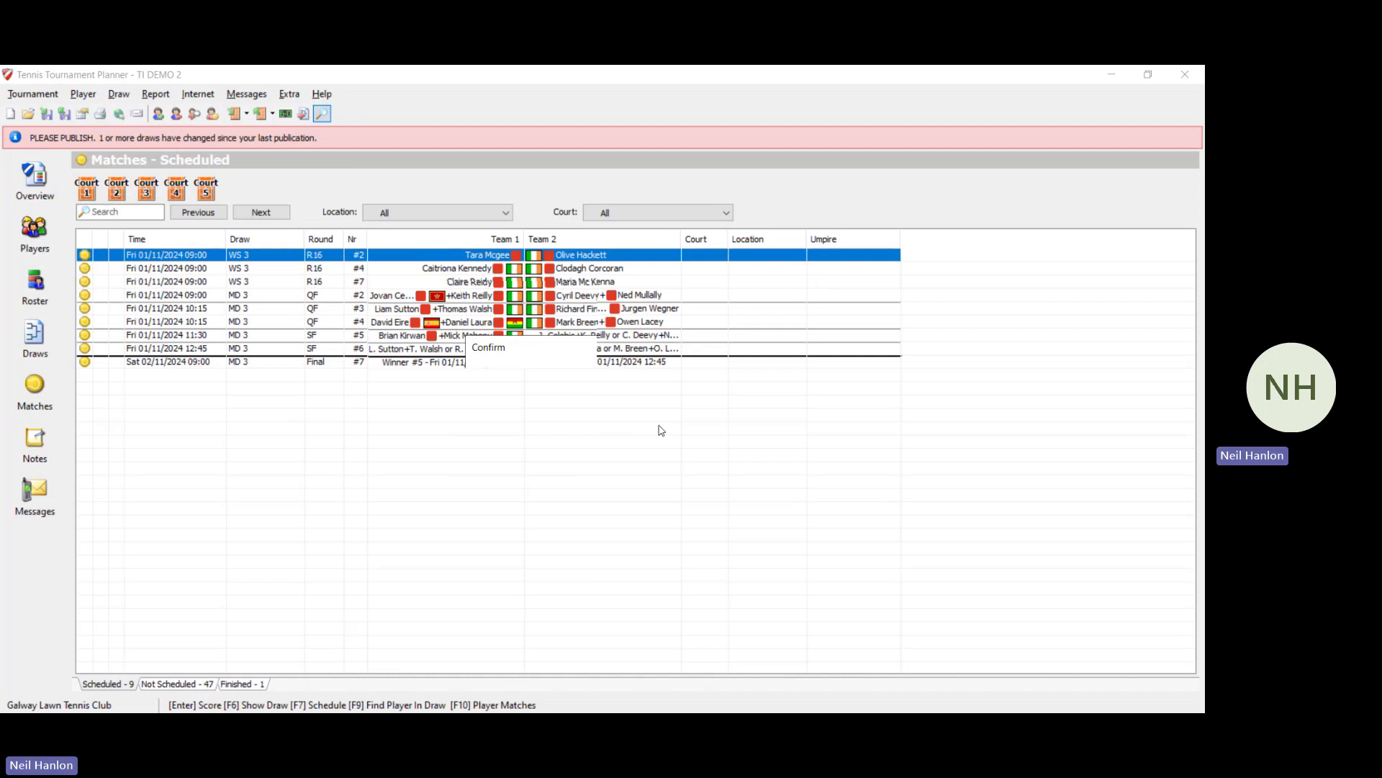
# Step: Move WS 3 quarterfinal #11 to Sat 02/11/2024 10:15 and put R16 match #2 on Court 5
pyautogui.press('F6')
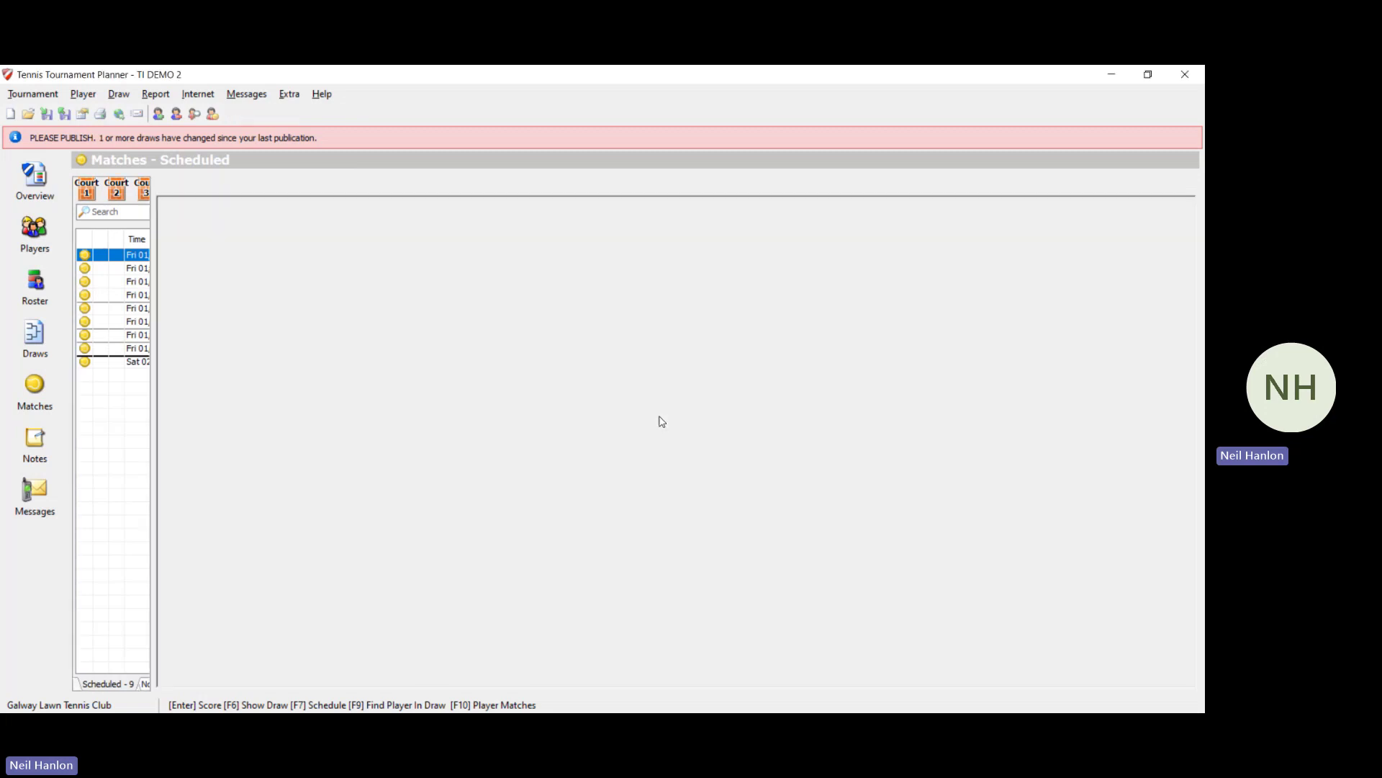
pyautogui.press('F7')
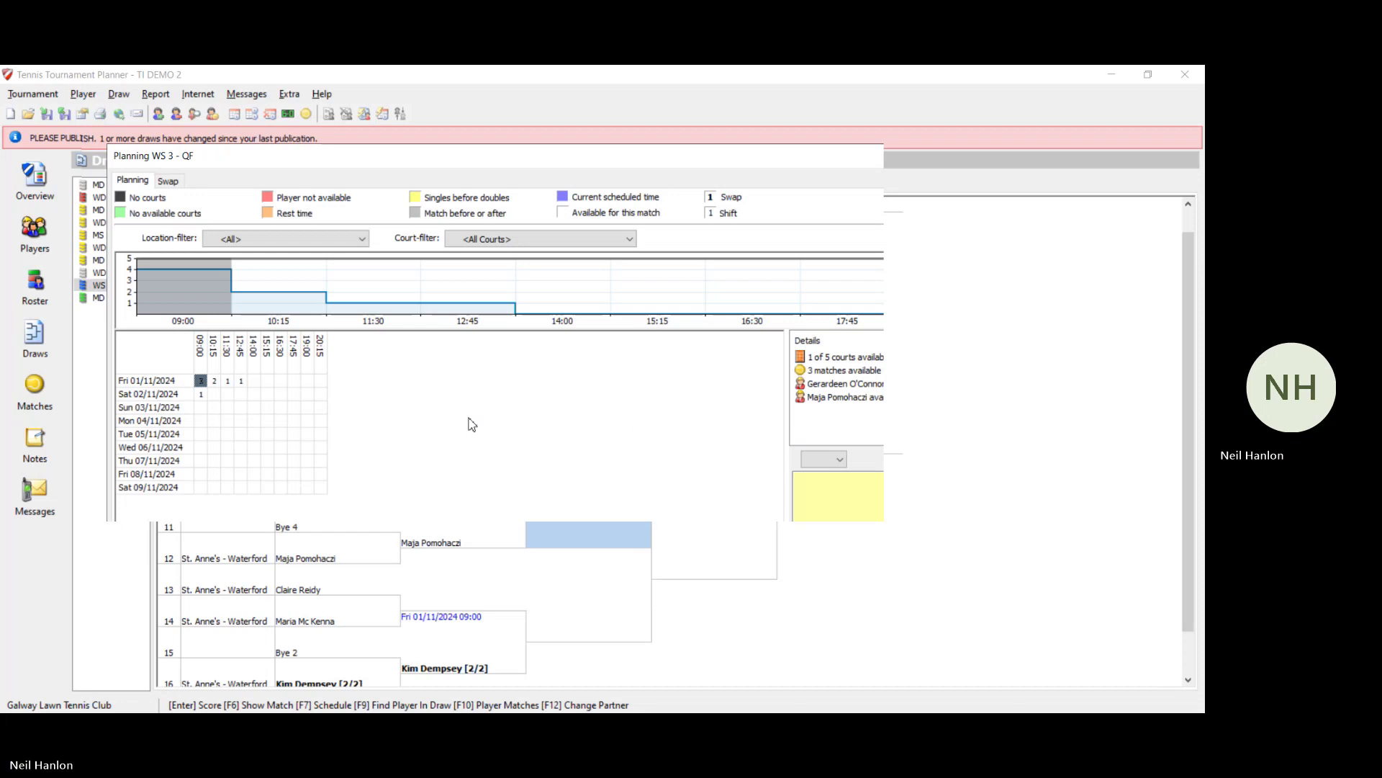
pyautogui.click(216, 394)
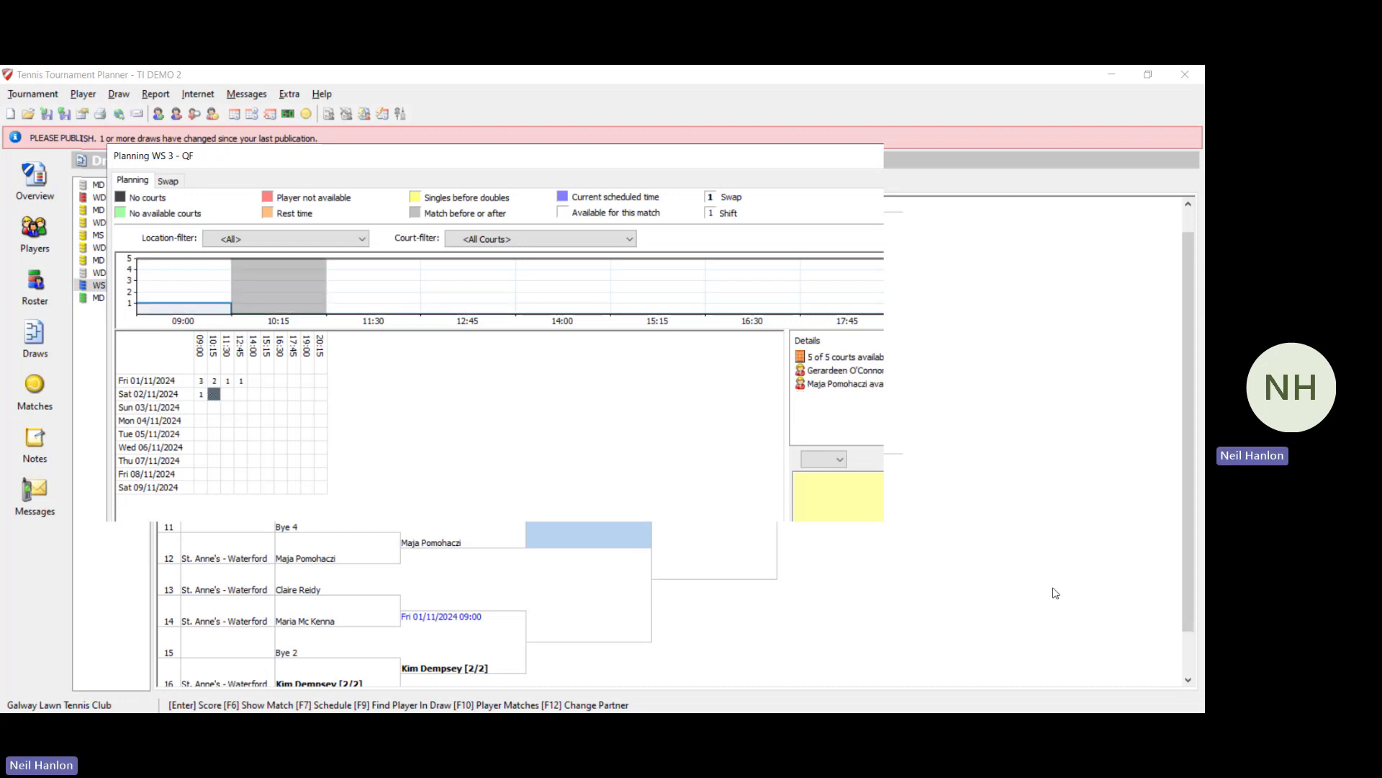
pyautogui.press('Return')
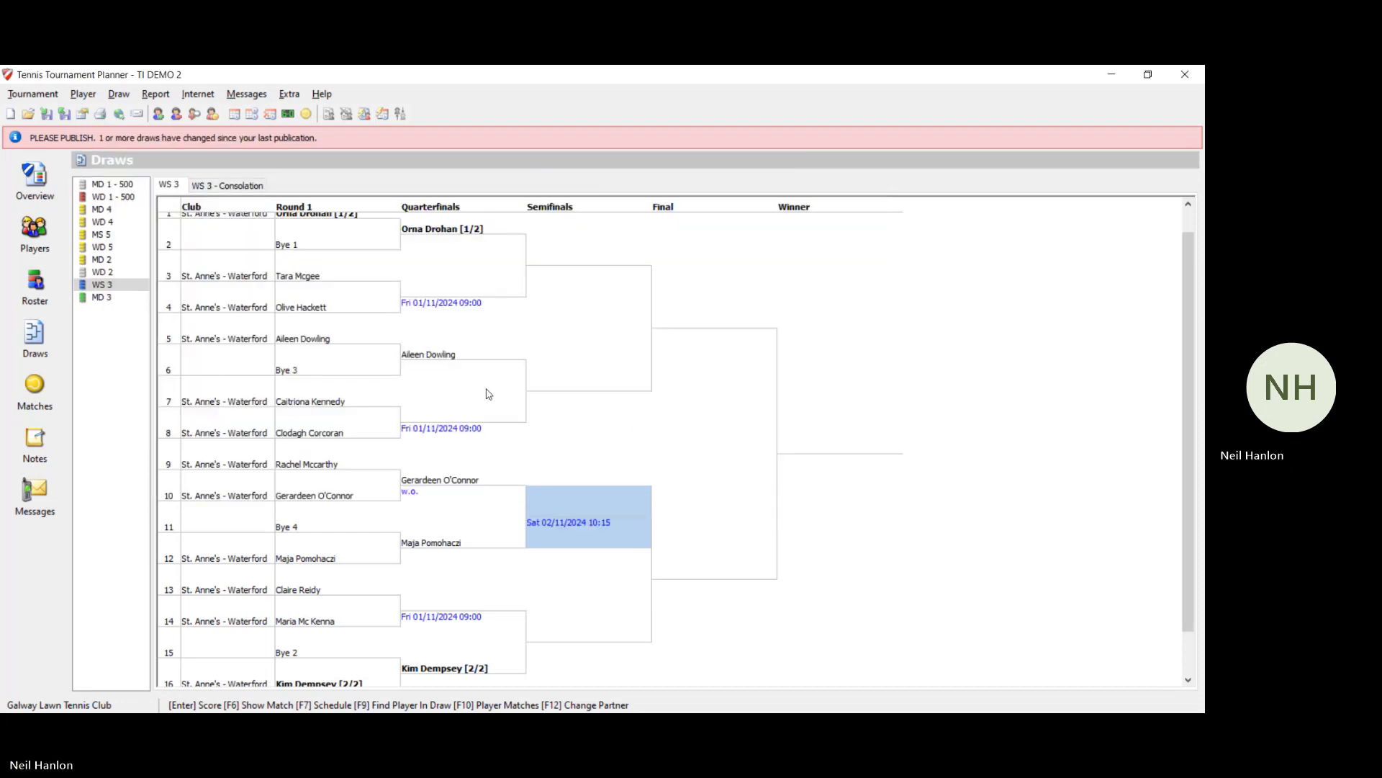
pyautogui.click(64, 374)
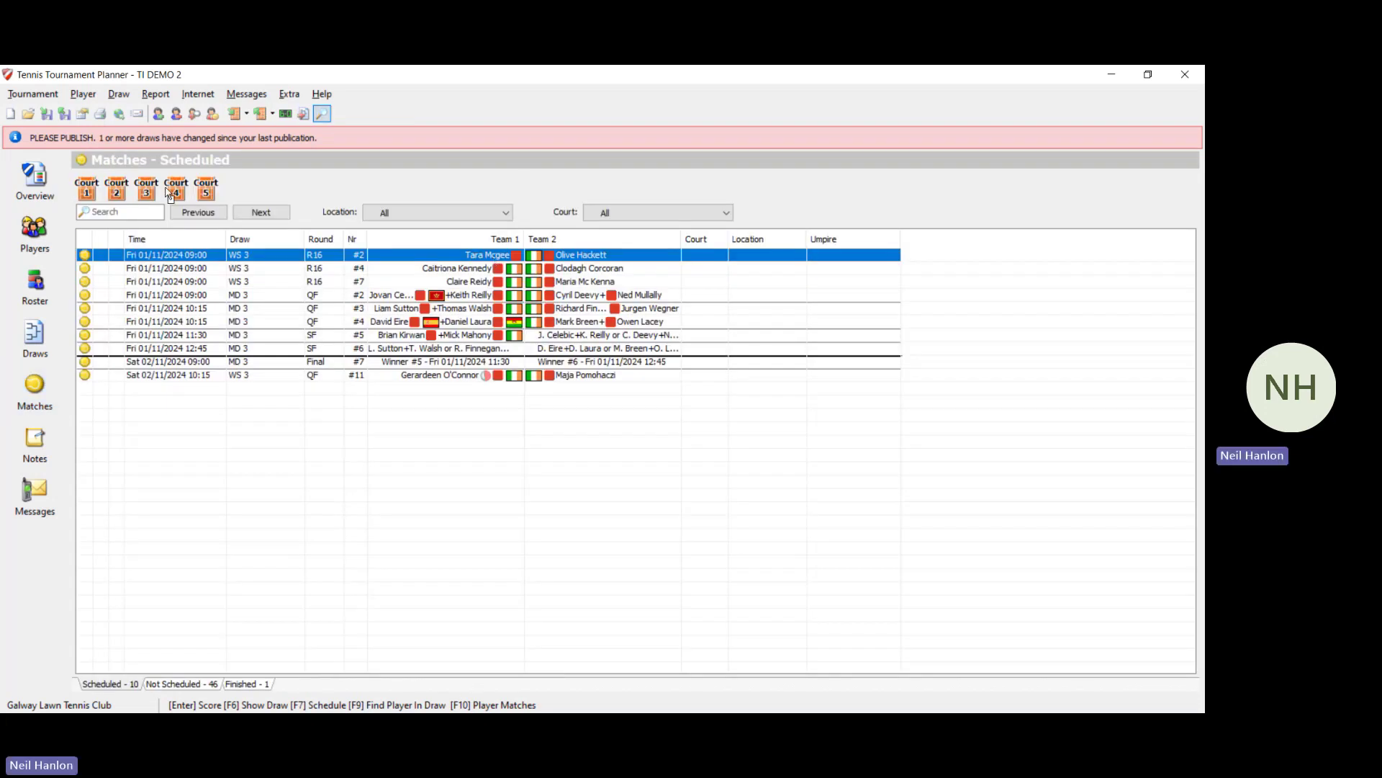
pyautogui.click(205, 188)
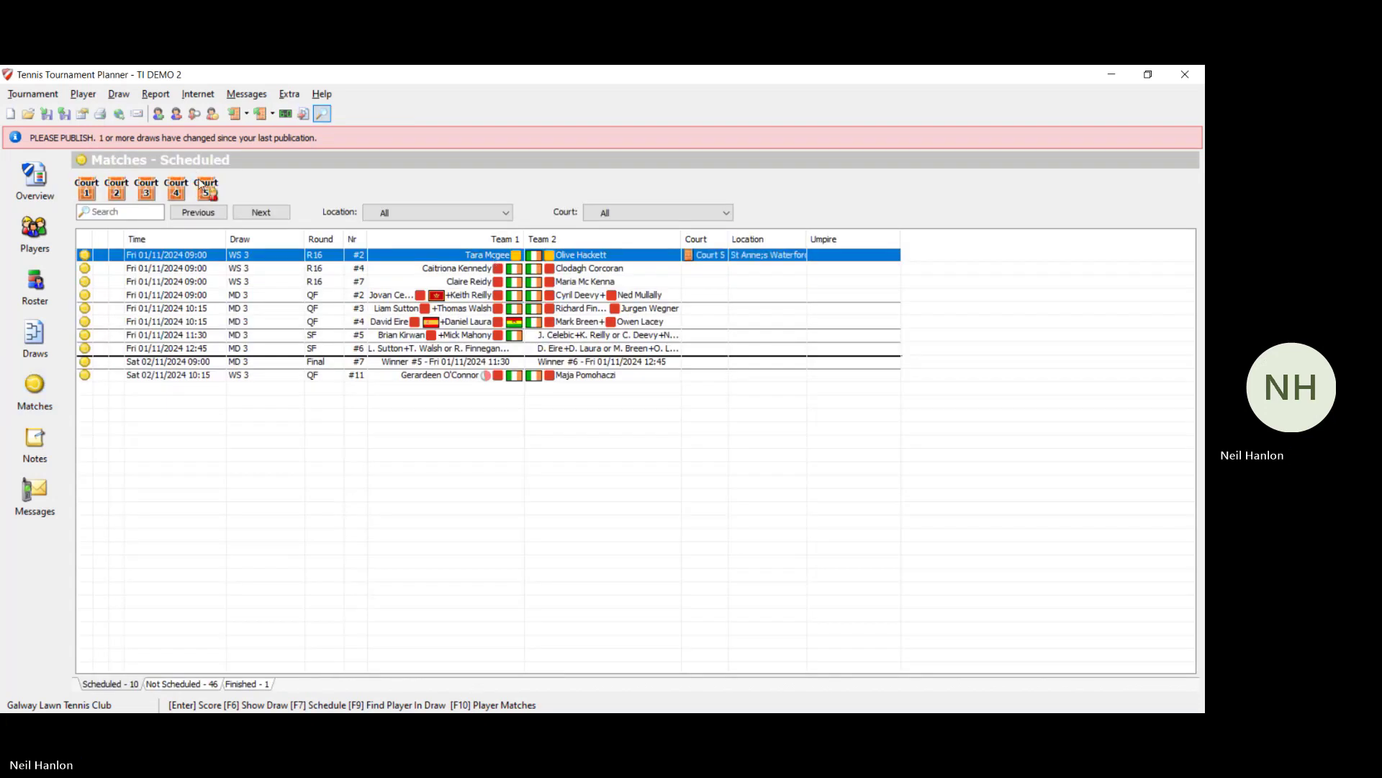
# Step: Record the first-listed player as winner of WS 3 R16 match #2, then return to Overview
pyautogui.doubleClick(594, 257)
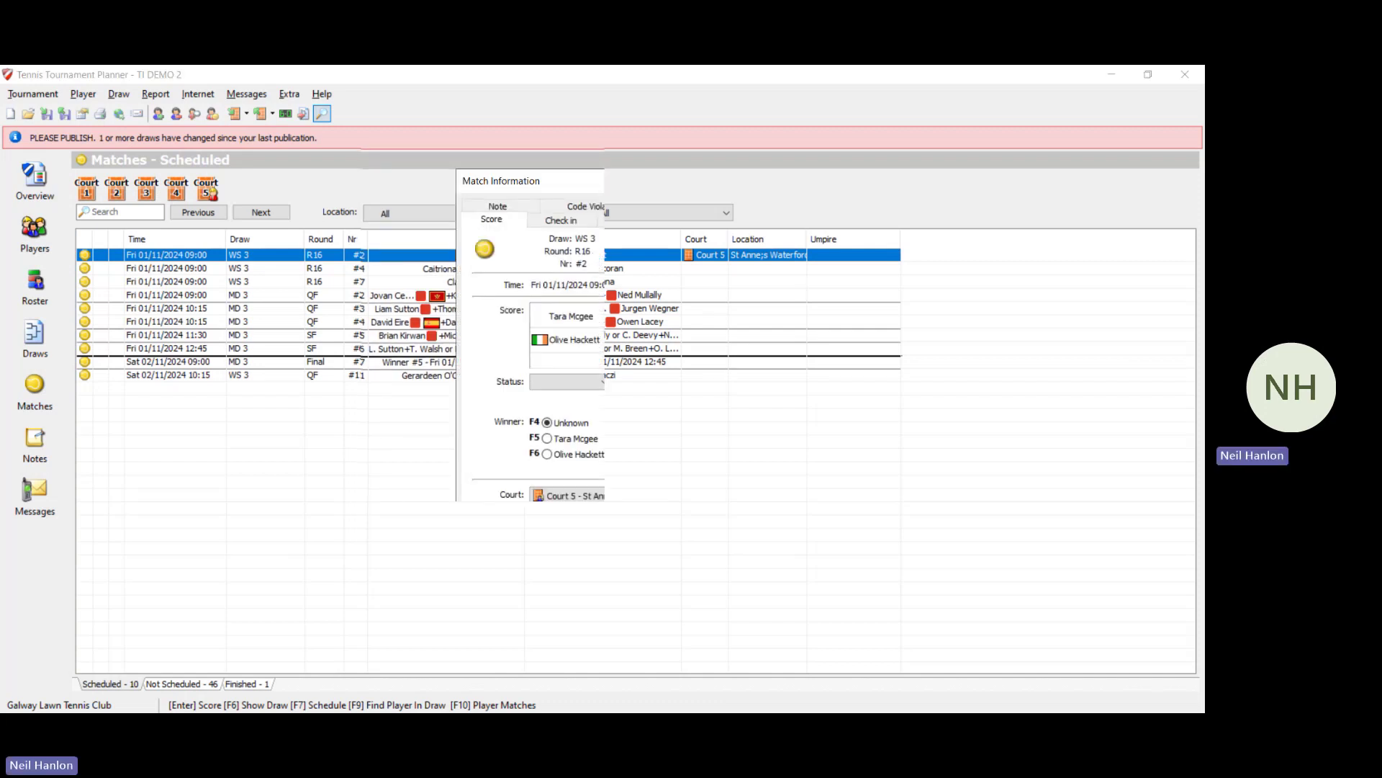
pyautogui.press('F5')
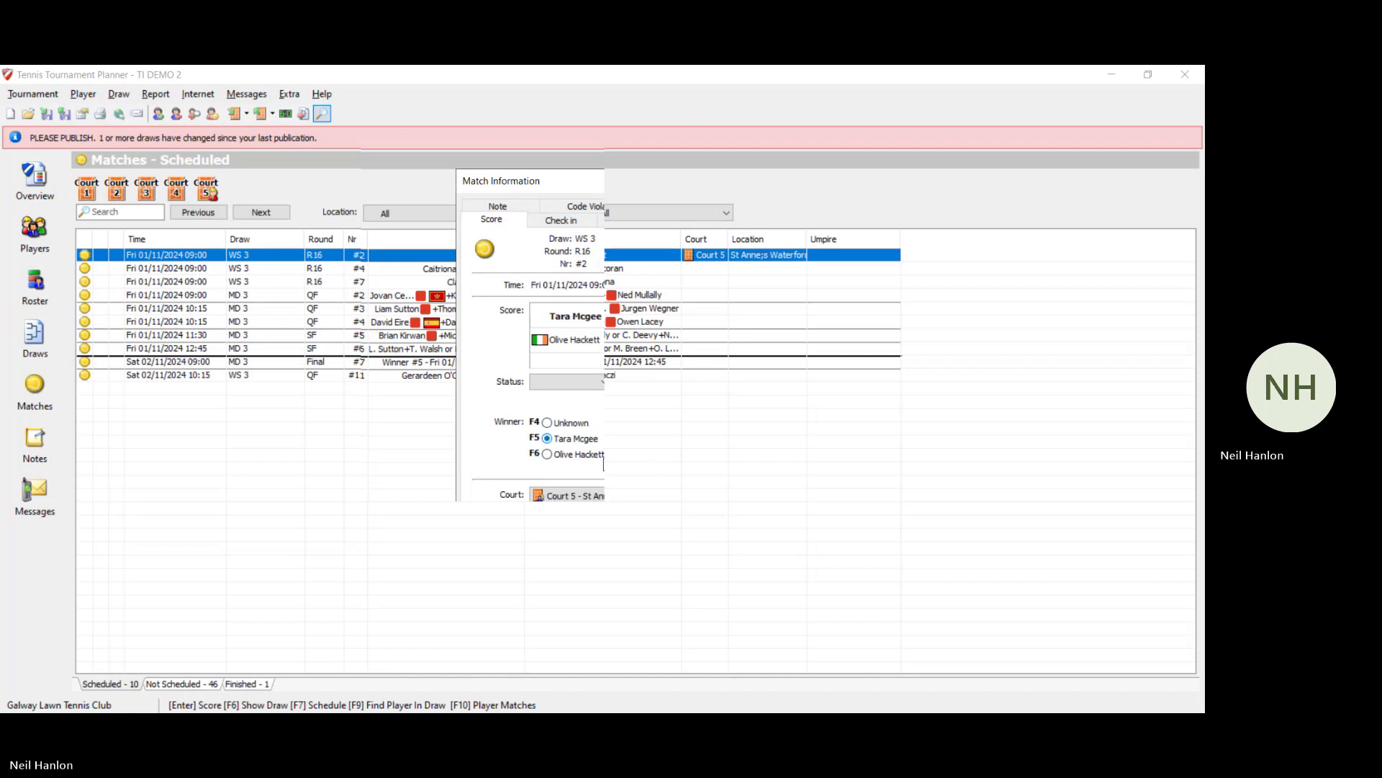
pyautogui.click(586, 598)
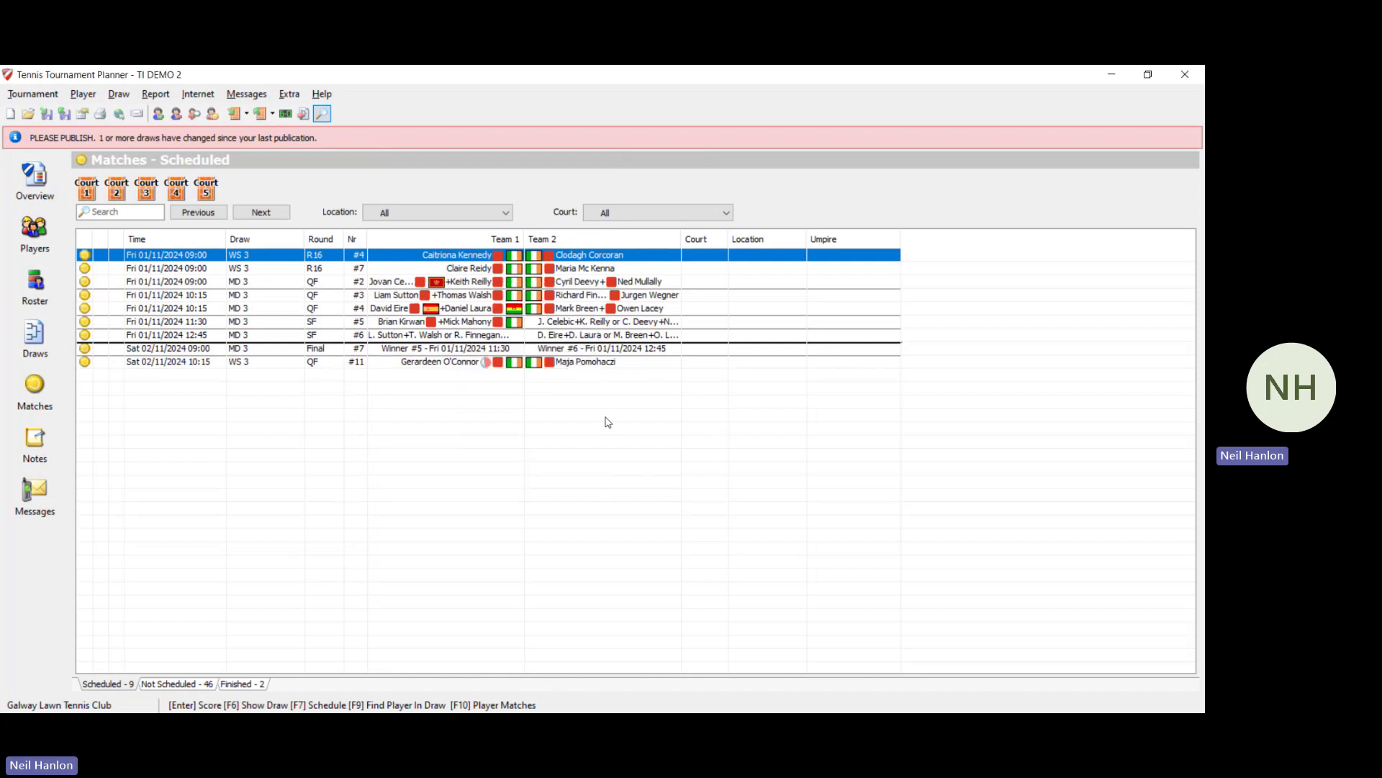
pyautogui.click(34, 180)
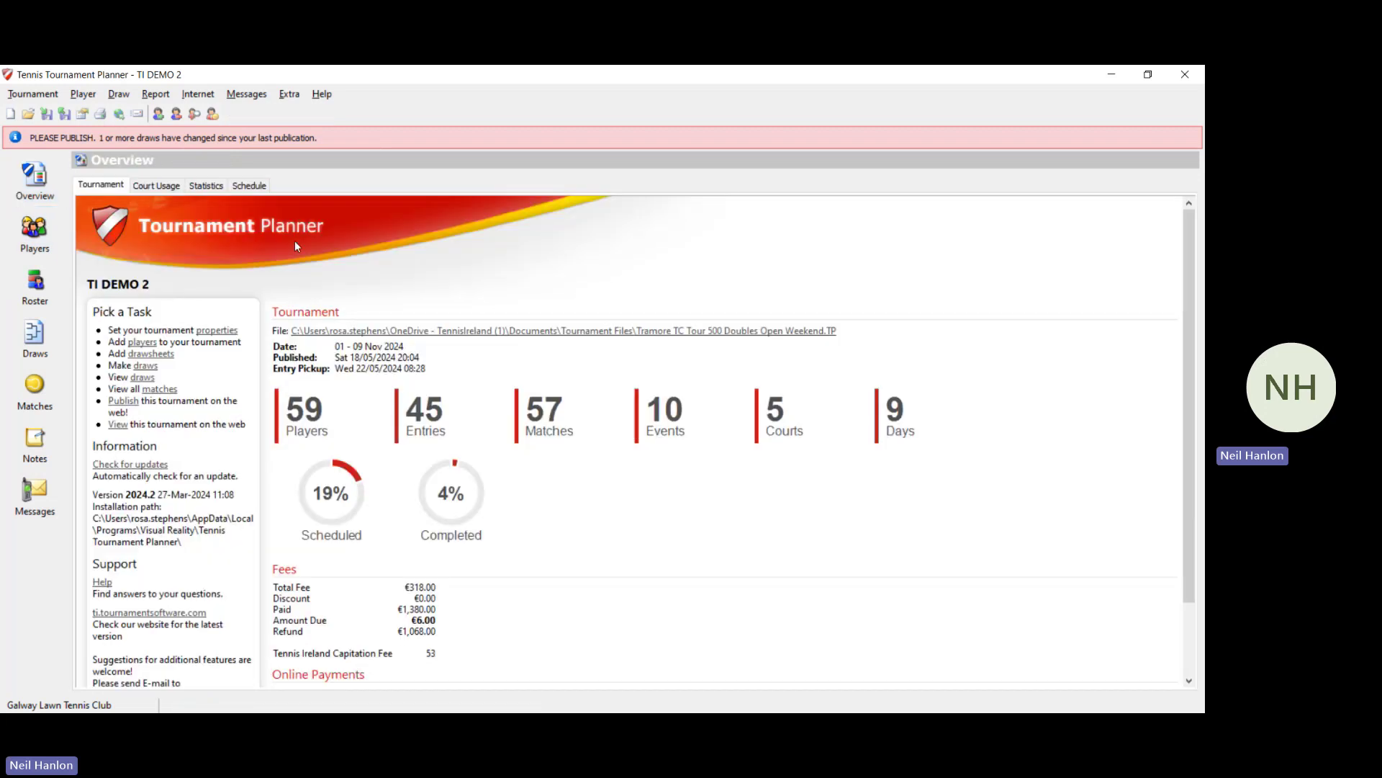
# Step: Check the Publish options, browse the Report menu, and bring up the Draw menu
pyautogui.click(131, 402)
pyautogui.click(156, 96)
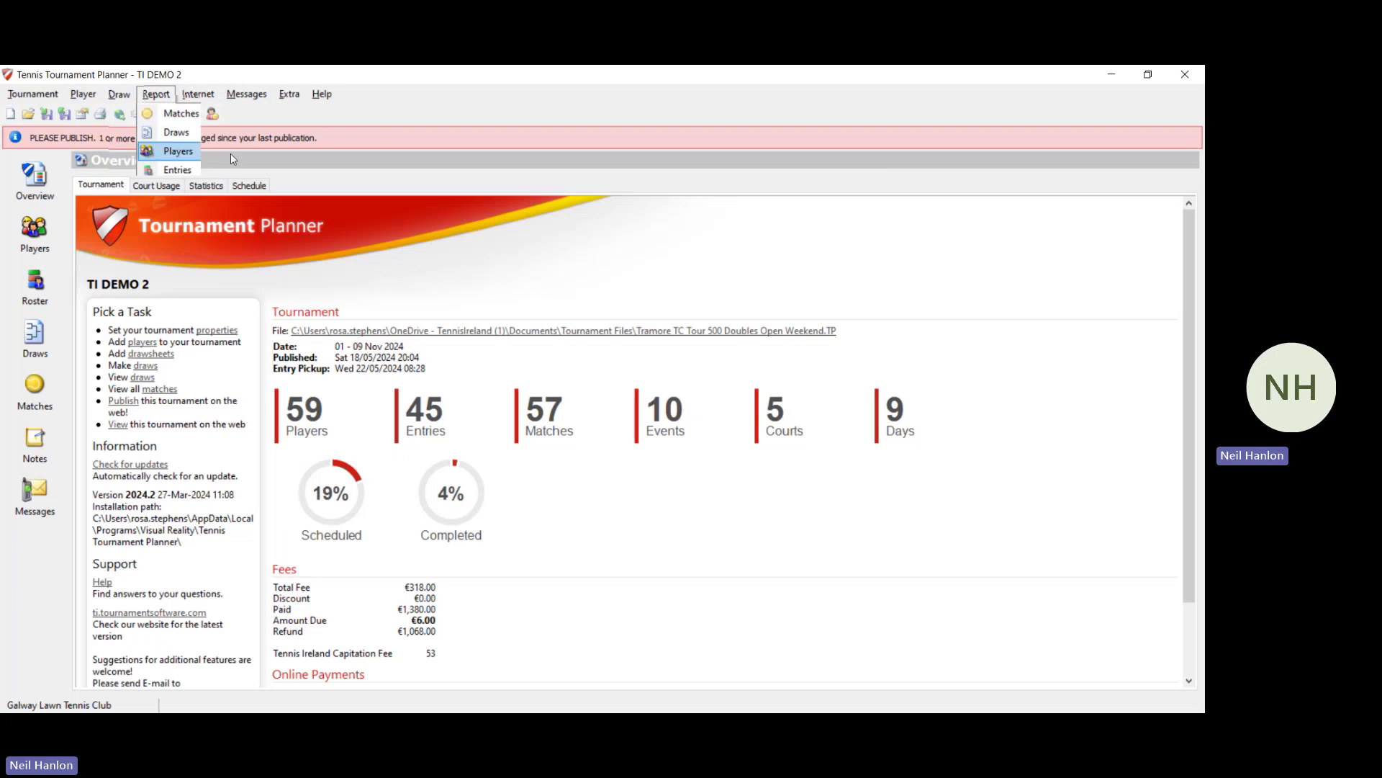
pyautogui.moveTo(238, 139)
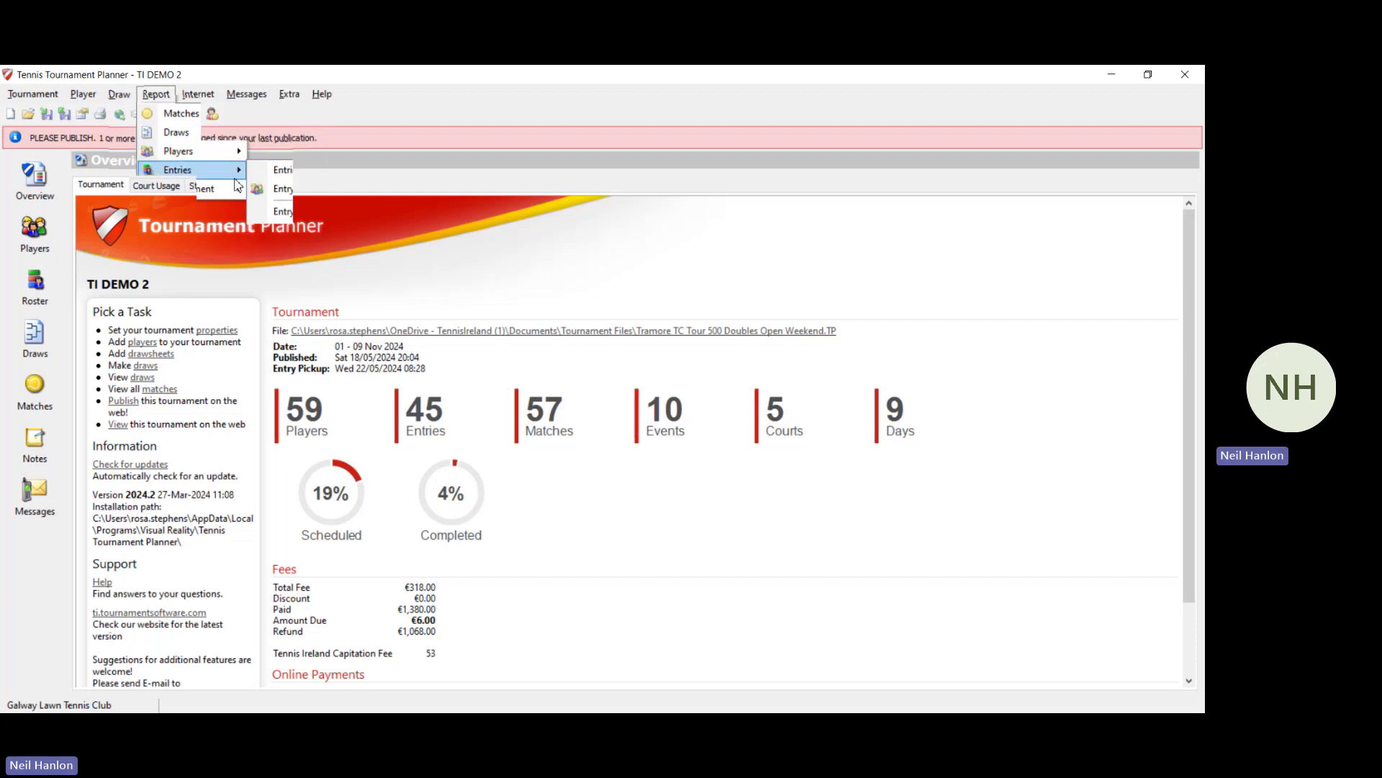
pyautogui.moveTo(132, 94)
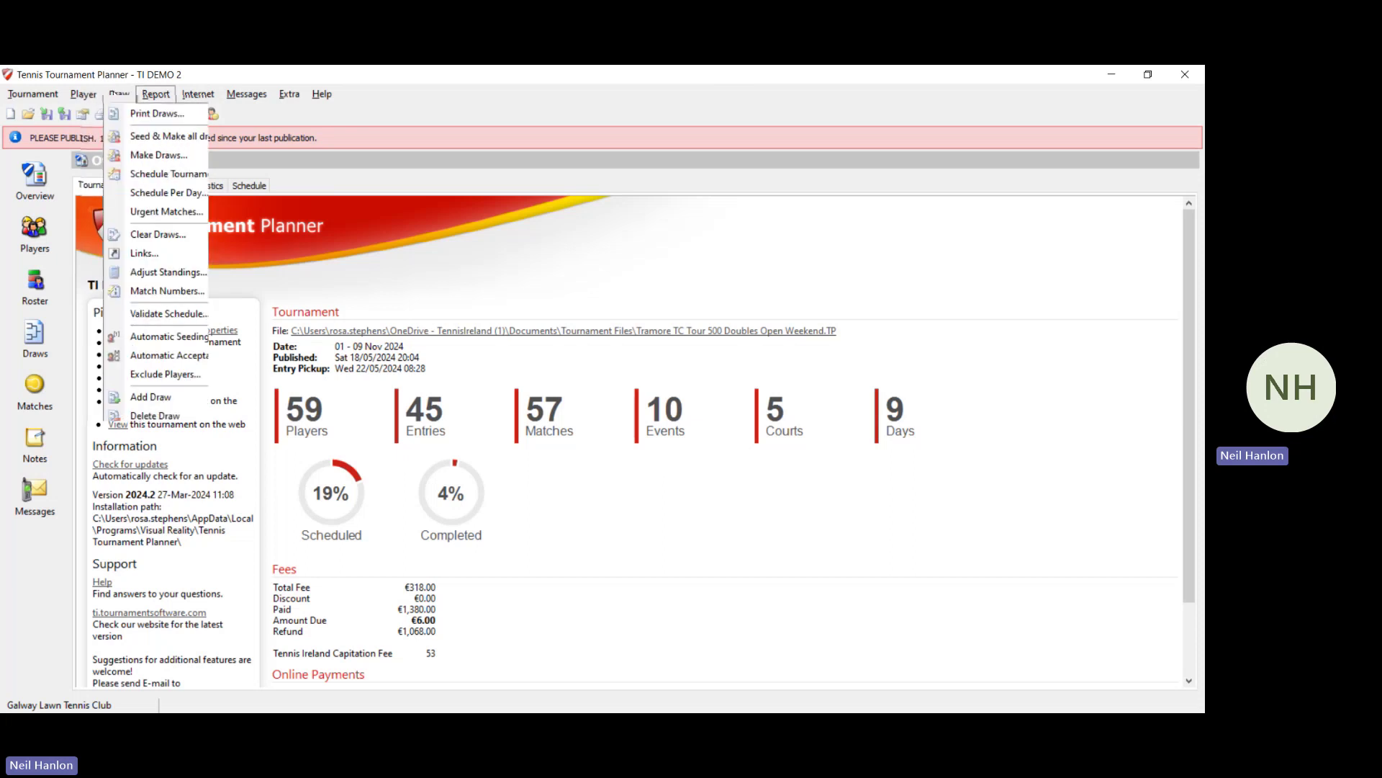
pyautogui.click(121, 116)
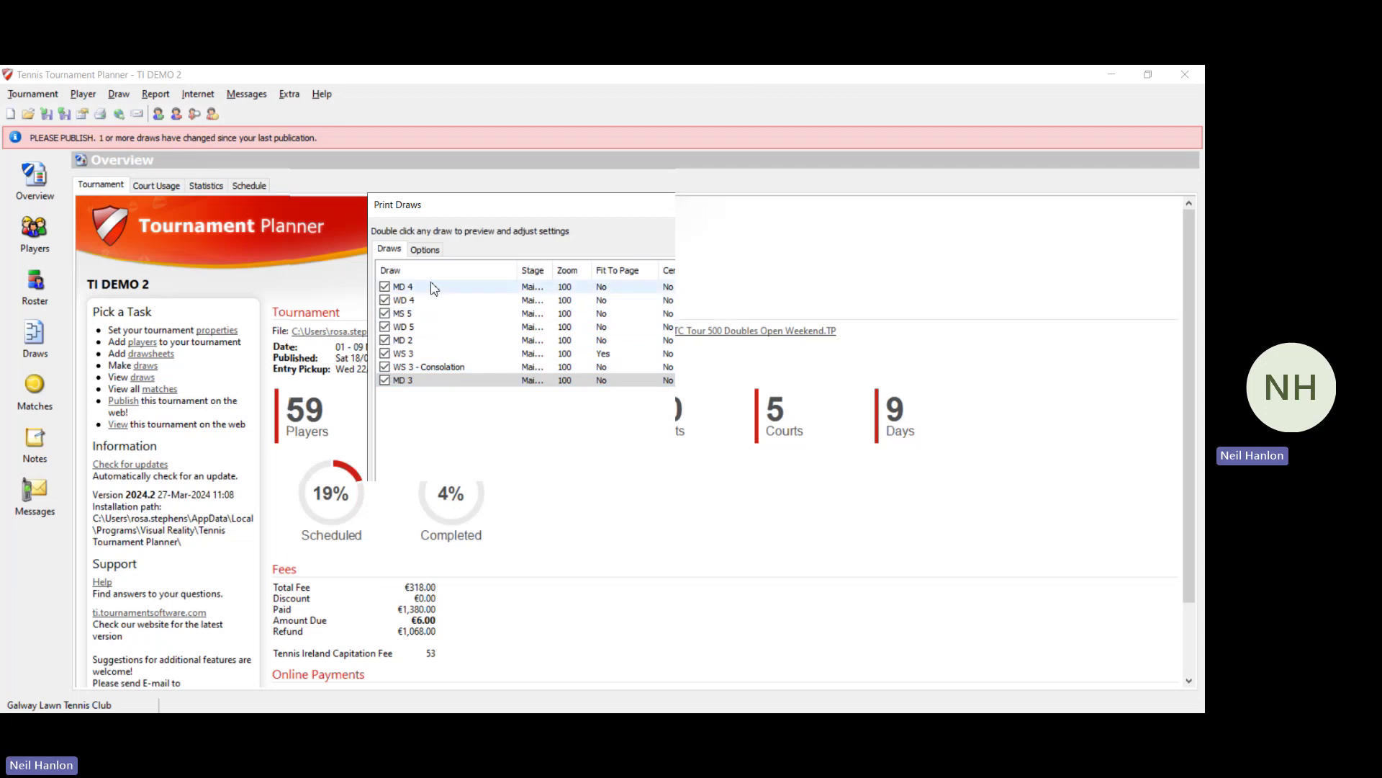
pyautogui.click(424, 251)
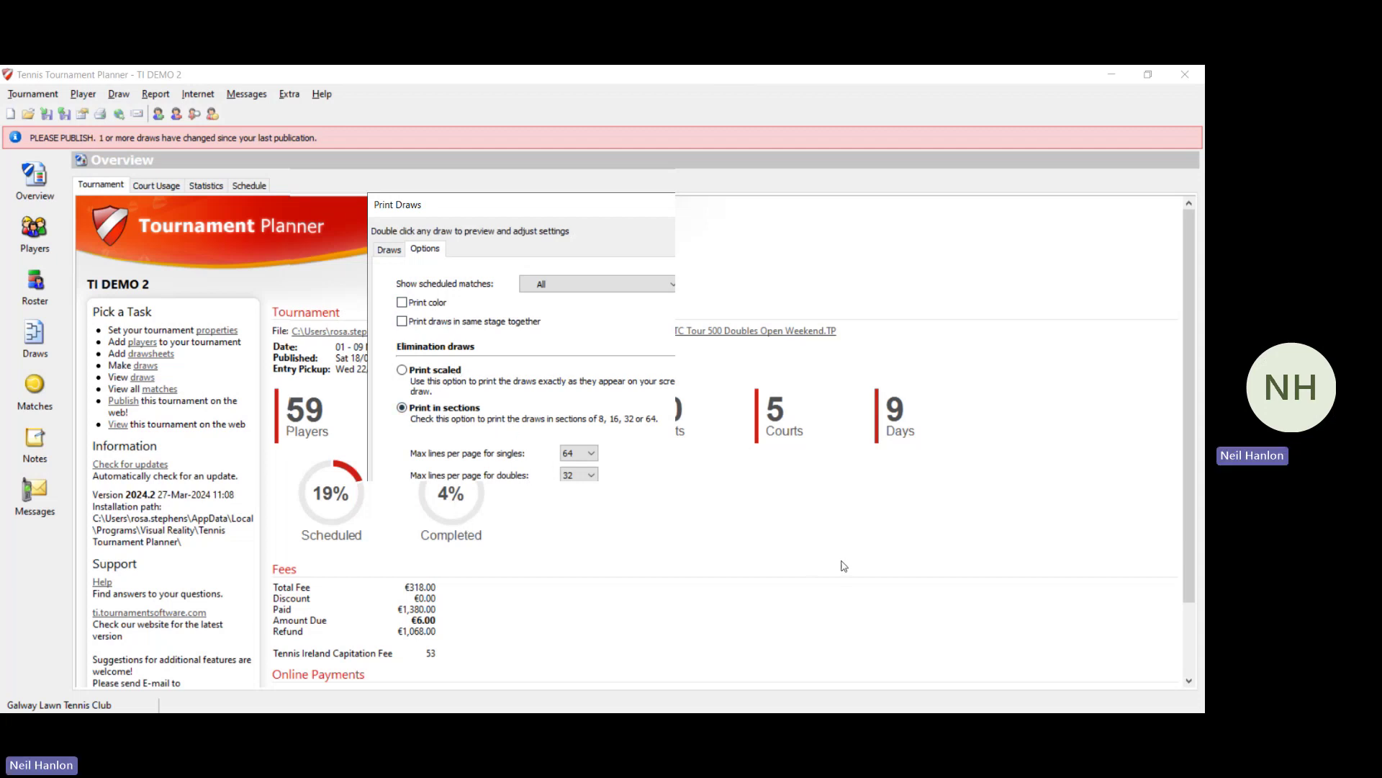
pyautogui.click(803, 574)
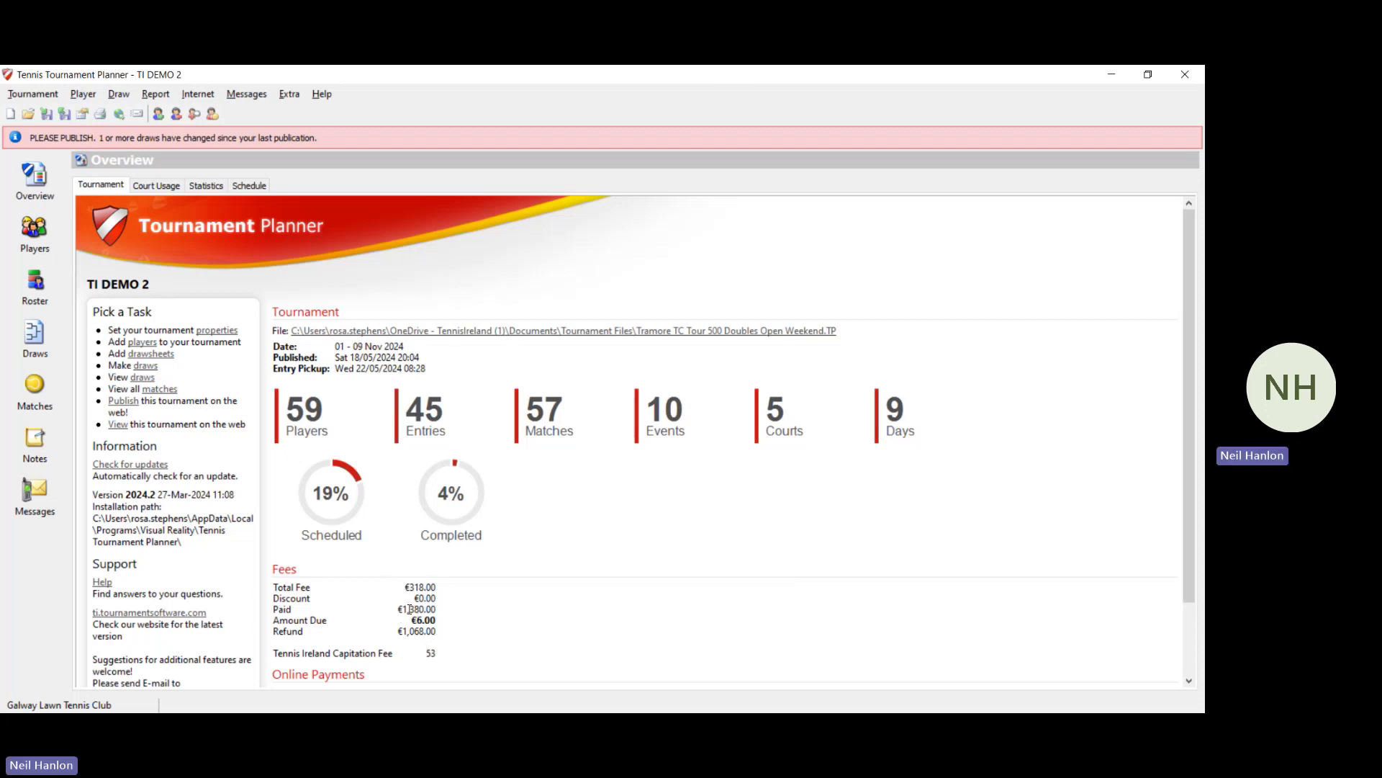
# Step: Show the Players list from the top, with all 59 players, events and €6.00 fees
pyautogui.click(43, 231)
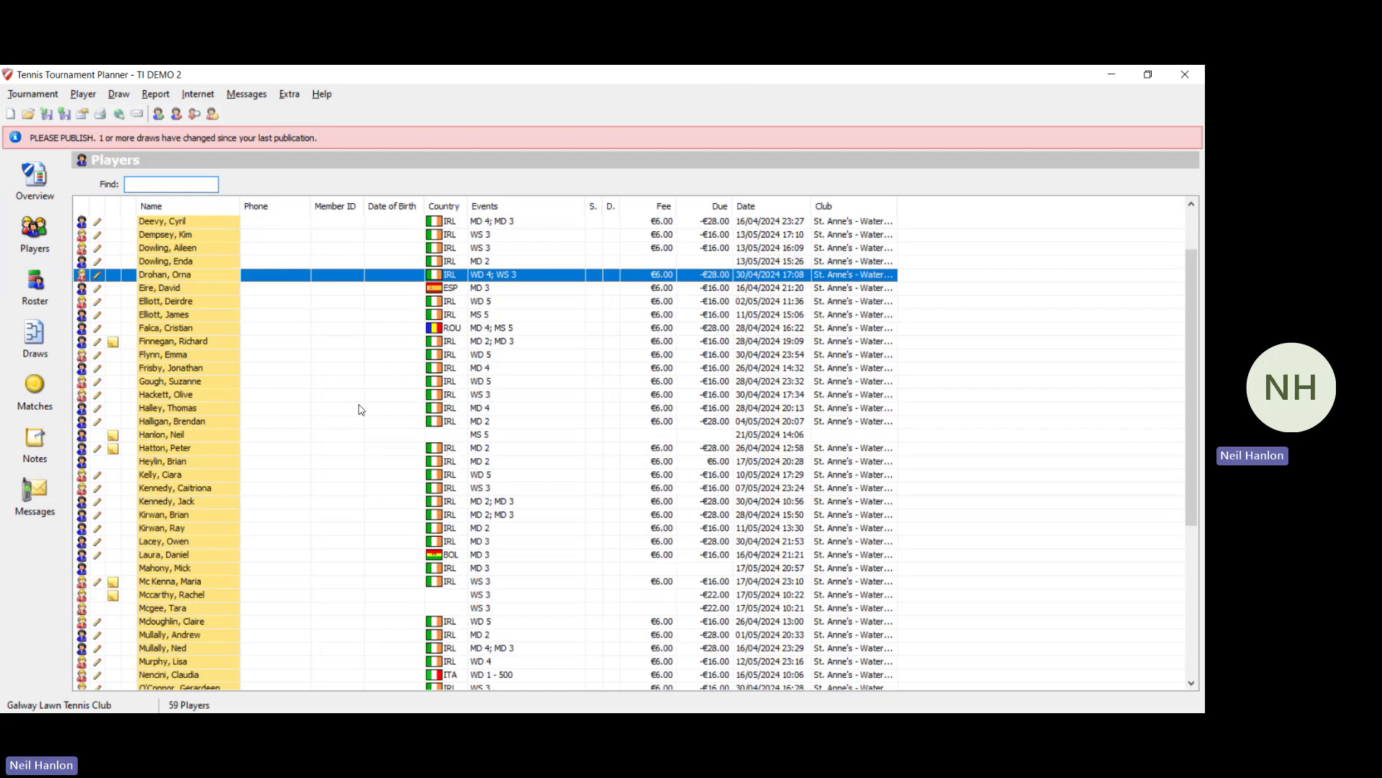
pyautogui.scroll(2, 356, 411)
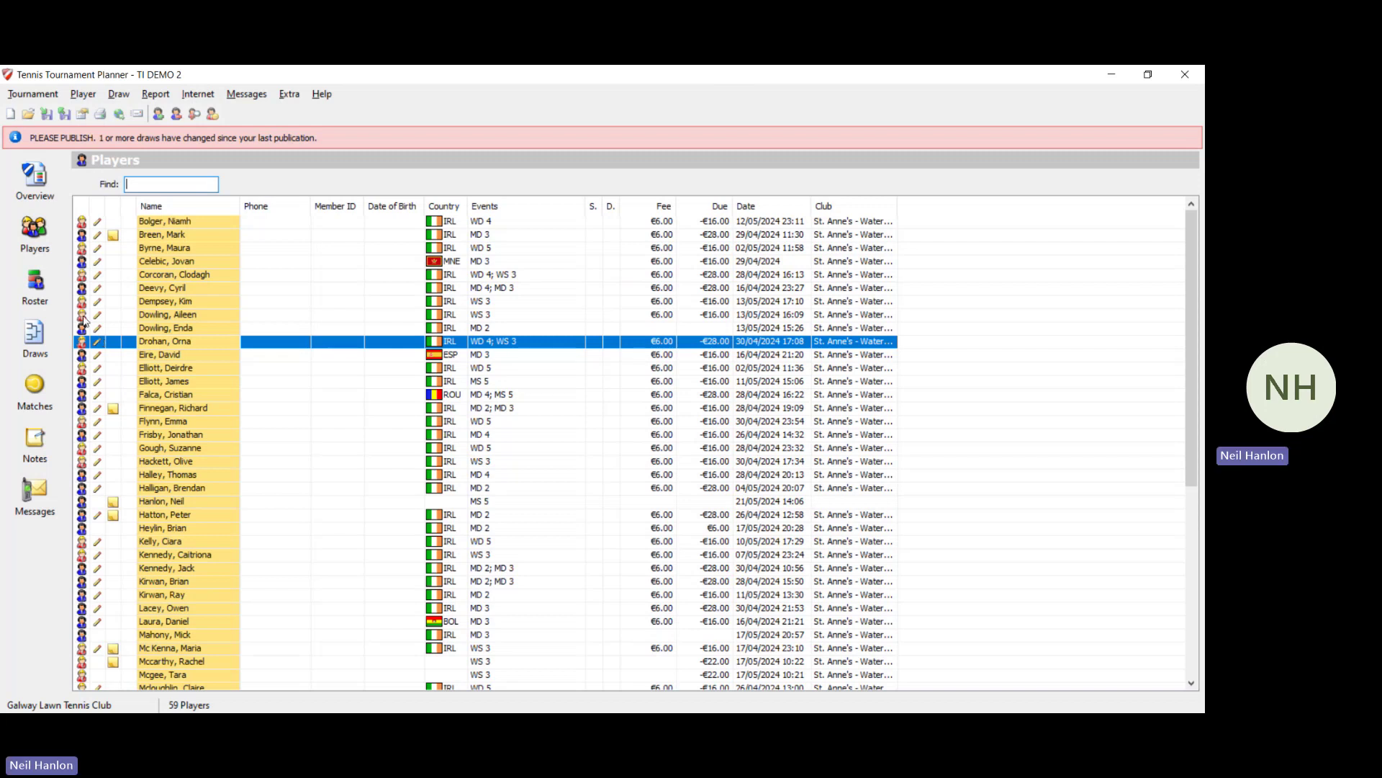
# Step: Give the second-listed player a Late Withdrawal code violation at step OFF COURT, then return to Overview
pyautogui.doubleClick(220, 236)
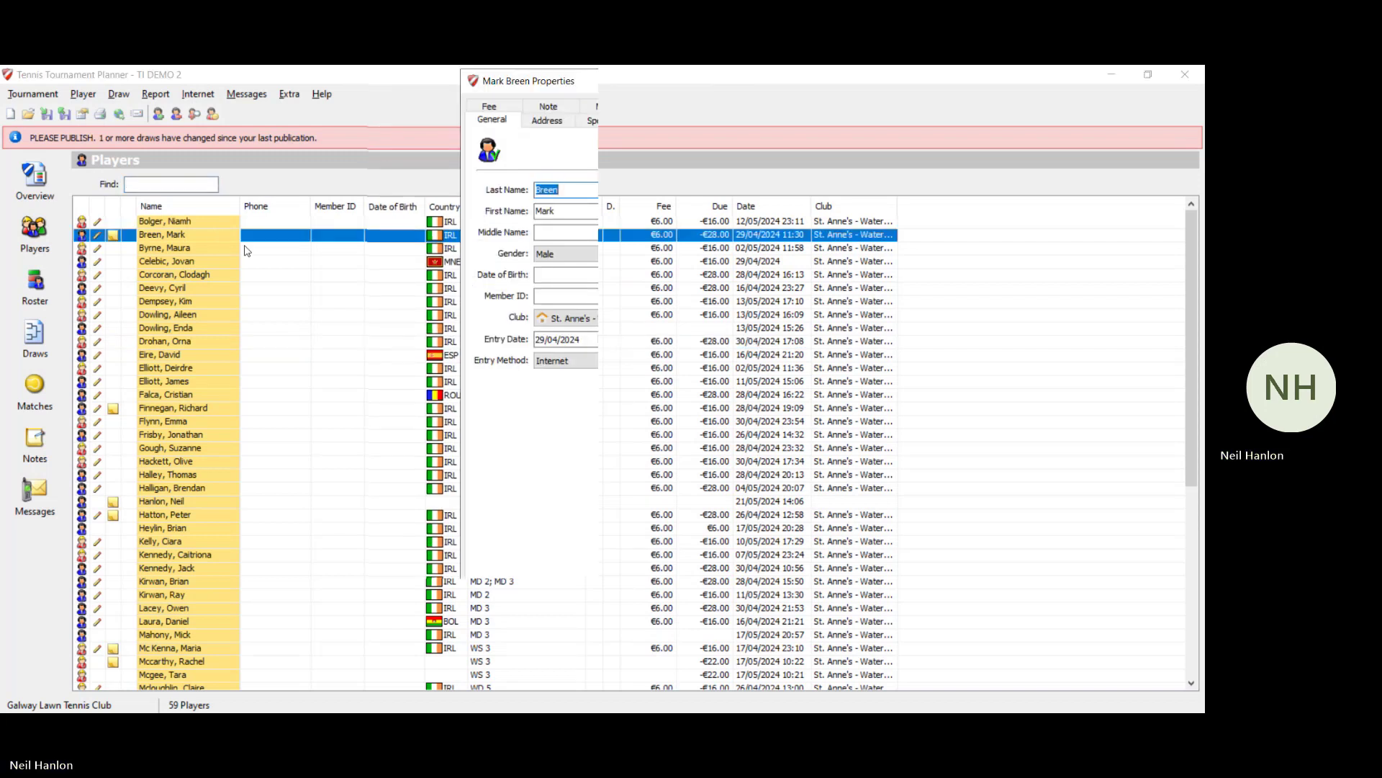
pyautogui.click(722, 111)
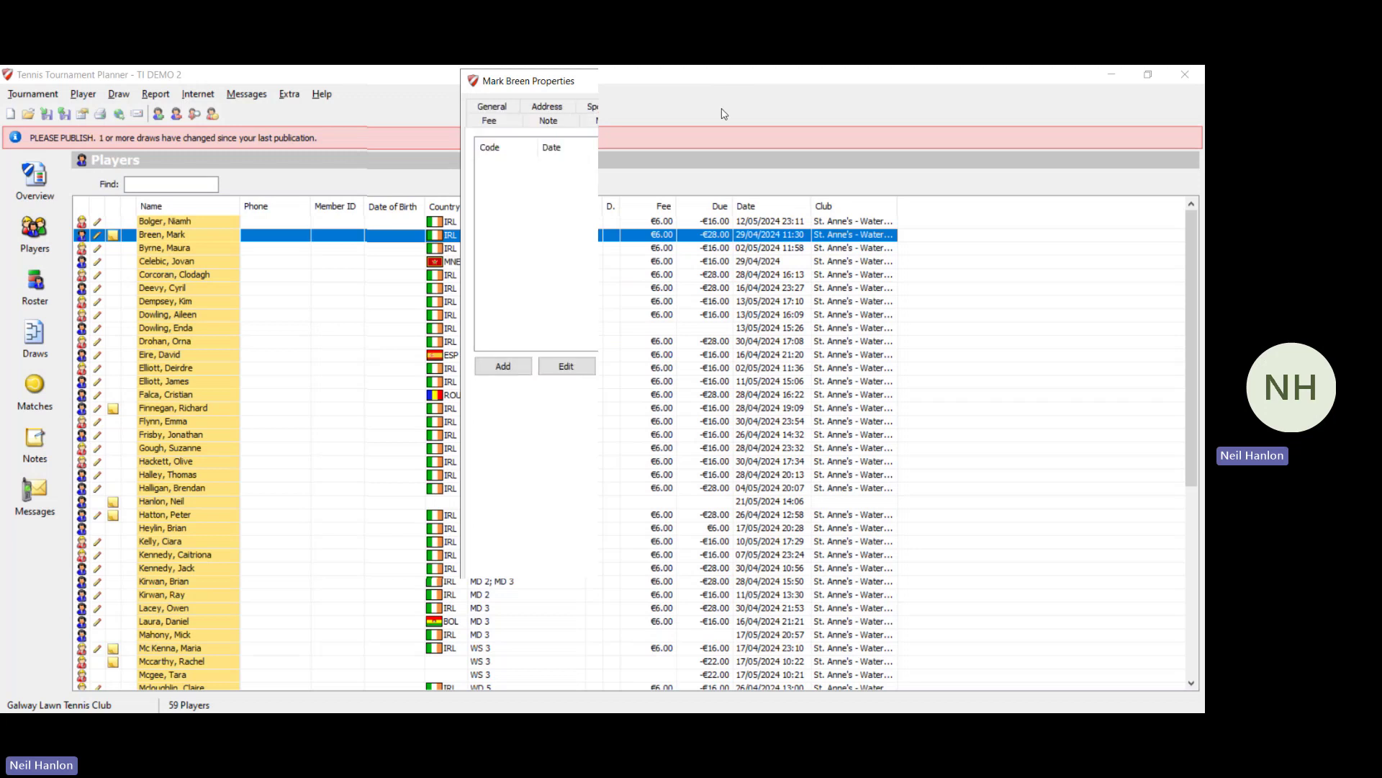
pyautogui.click(503, 366)
pyautogui.click(658, 298)
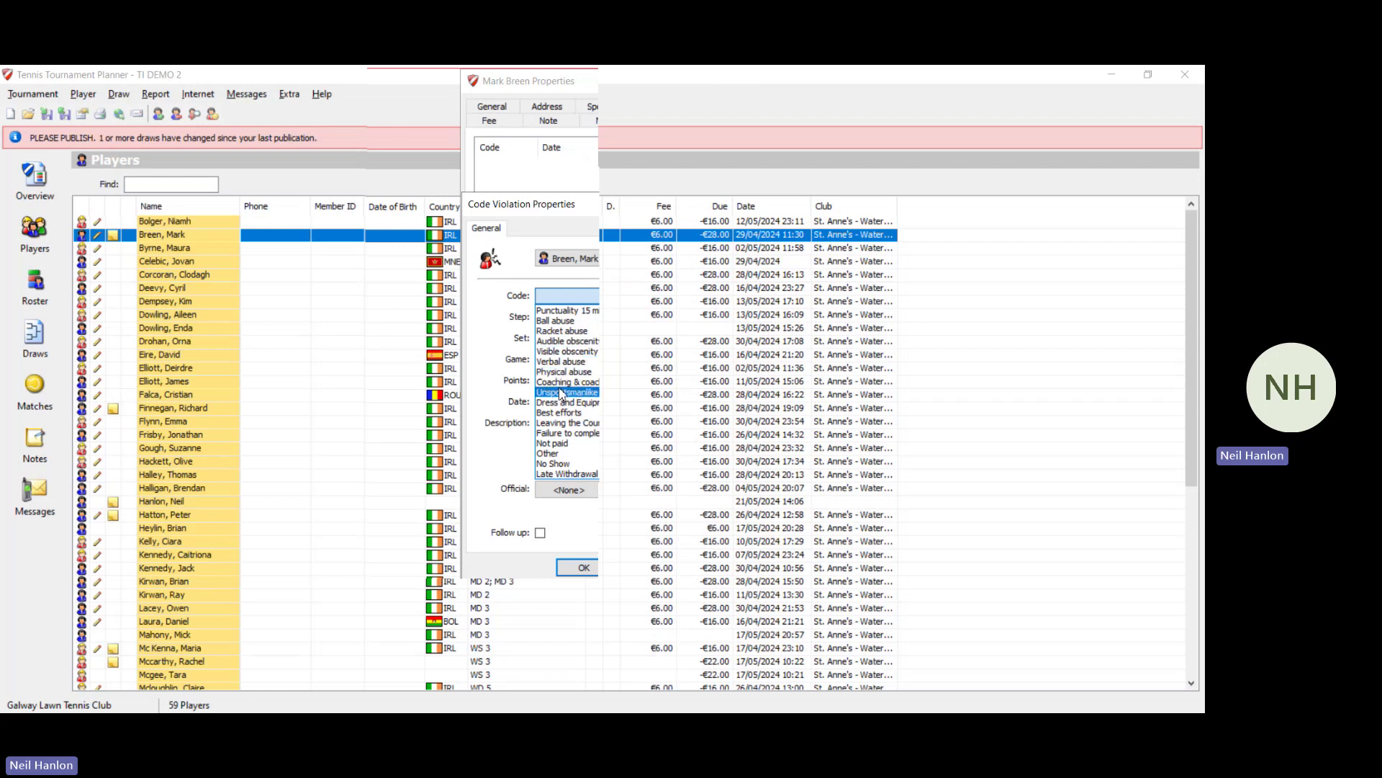
pyautogui.click(576, 473)
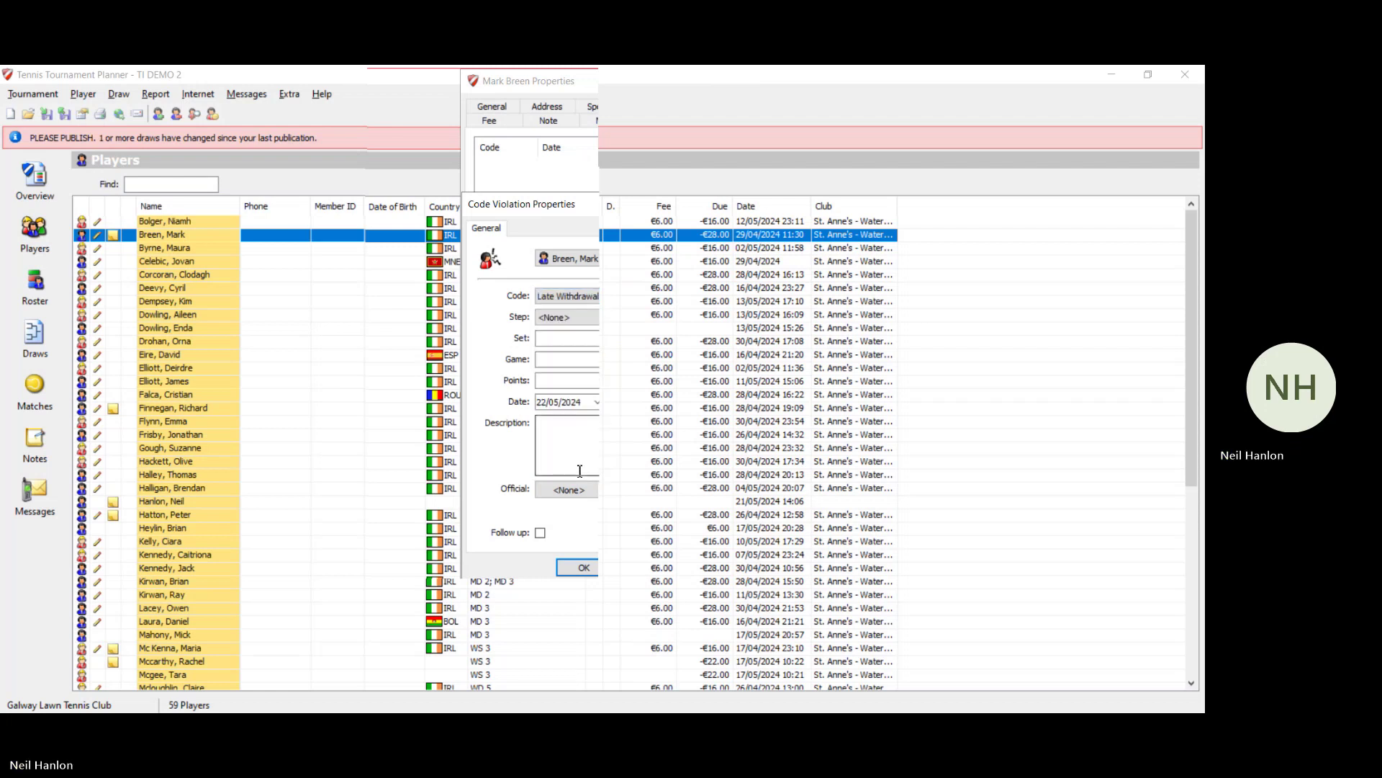
pyautogui.click(576, 316)
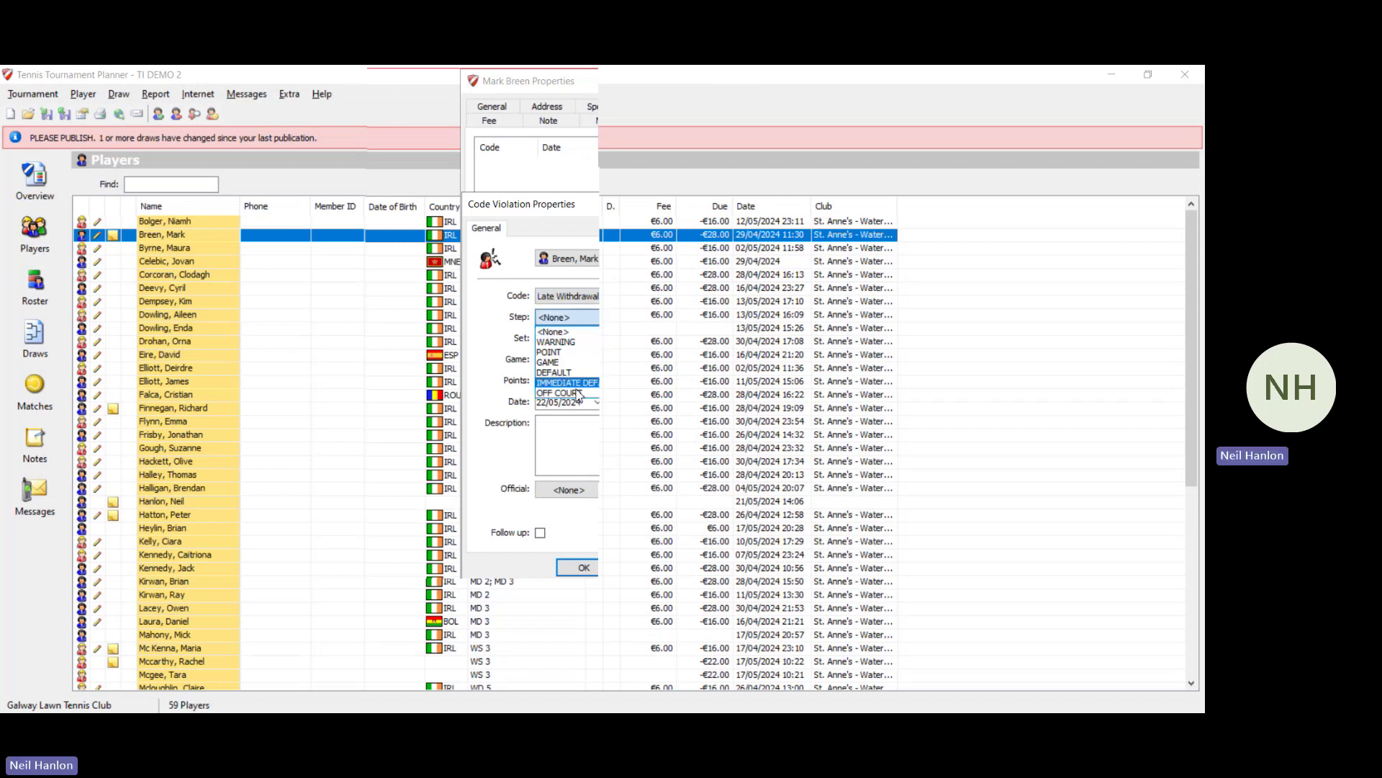
pyautogui.click(578, 393)
pyautogui.click(575, 427)
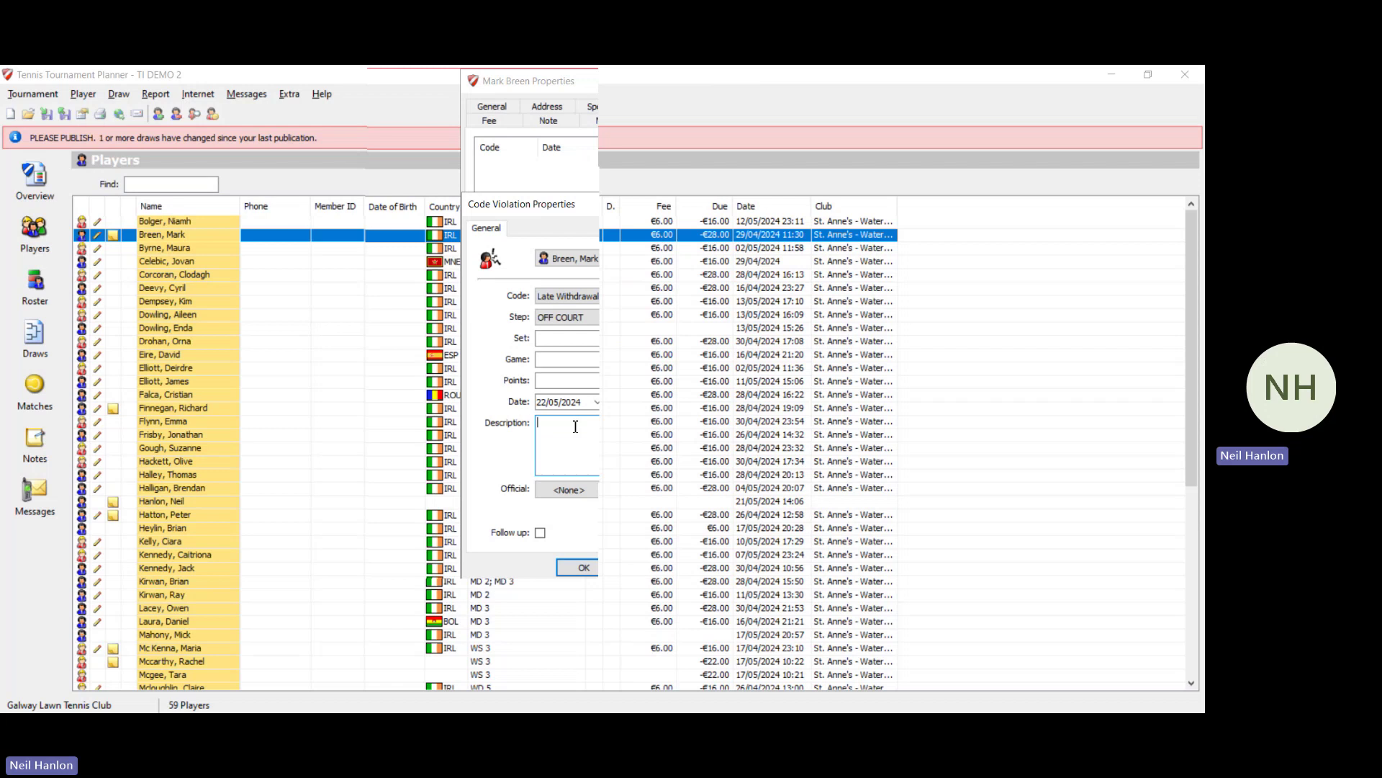
pyautogui.click(738, 206)
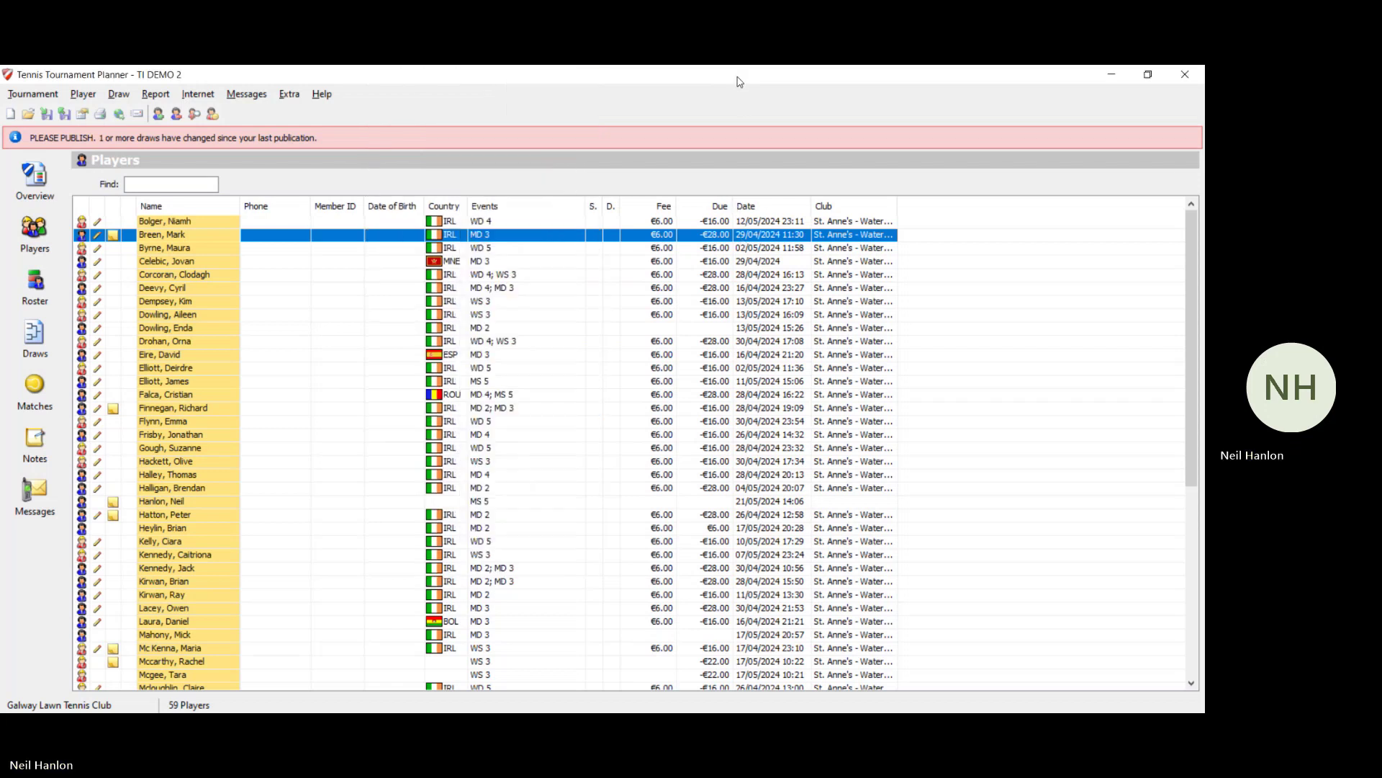
pyautogui.click(49, 193)
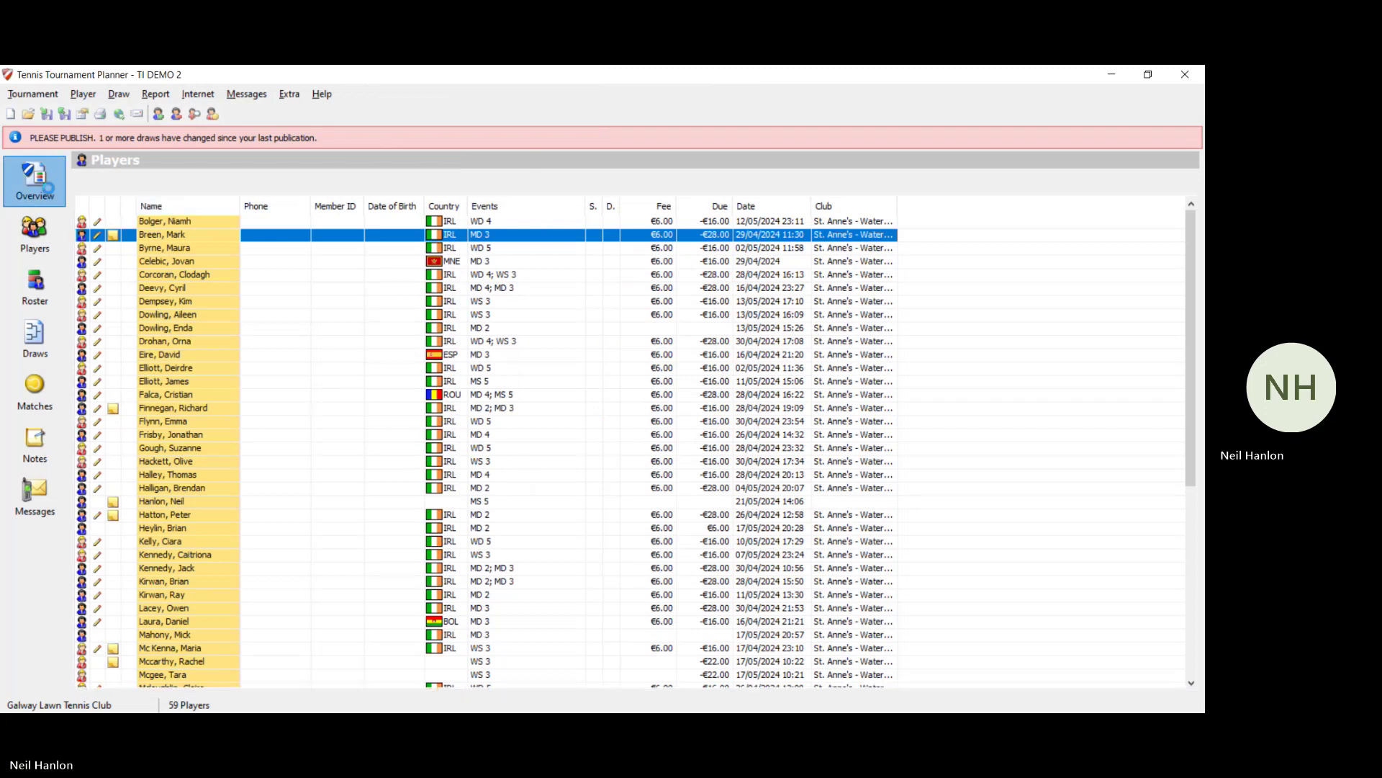